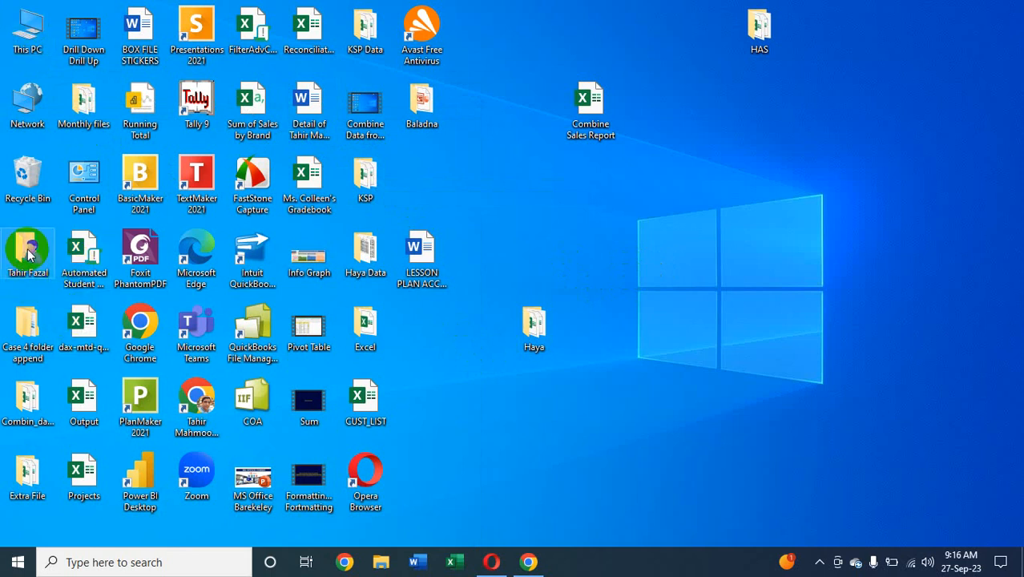
- Look through the desktop items beginning with B for the Baladna folder
{"action": "key", "text": "alt"}
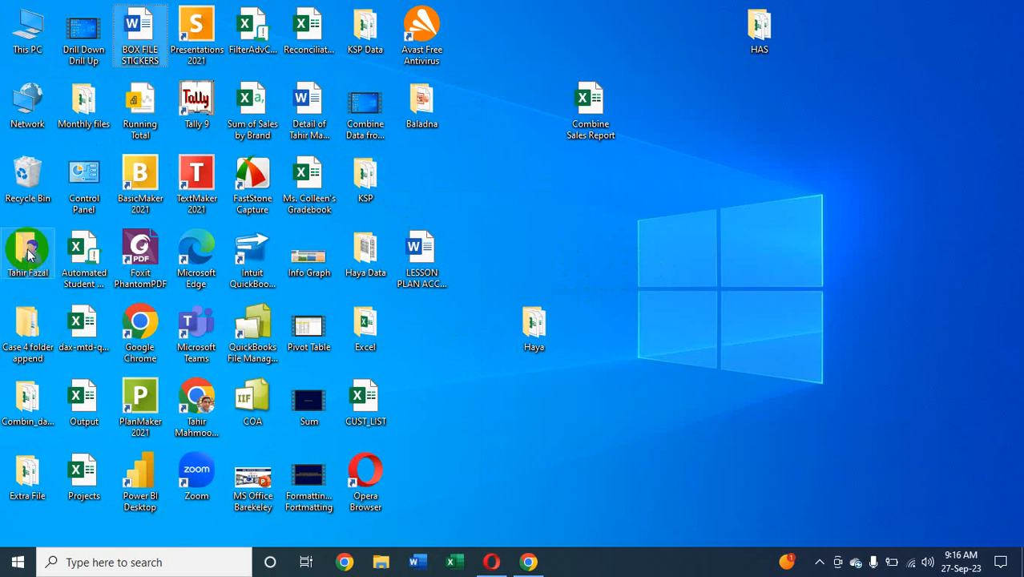
{"action": "key", "text": "b"}
{"action": "key", "text": "b"}
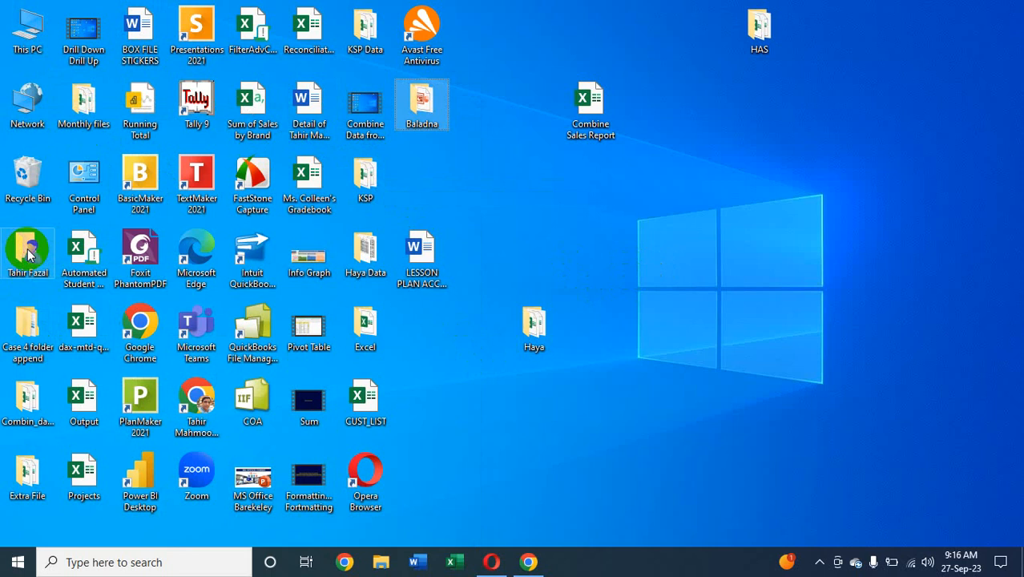
{"action": "key", "text": "b"}
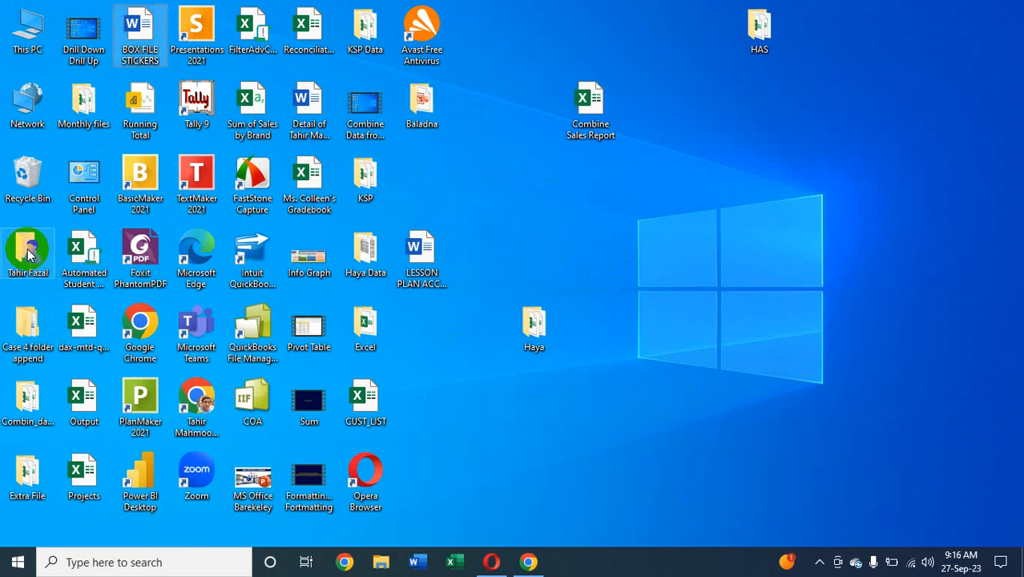
{"action": "key", "text": "b"}
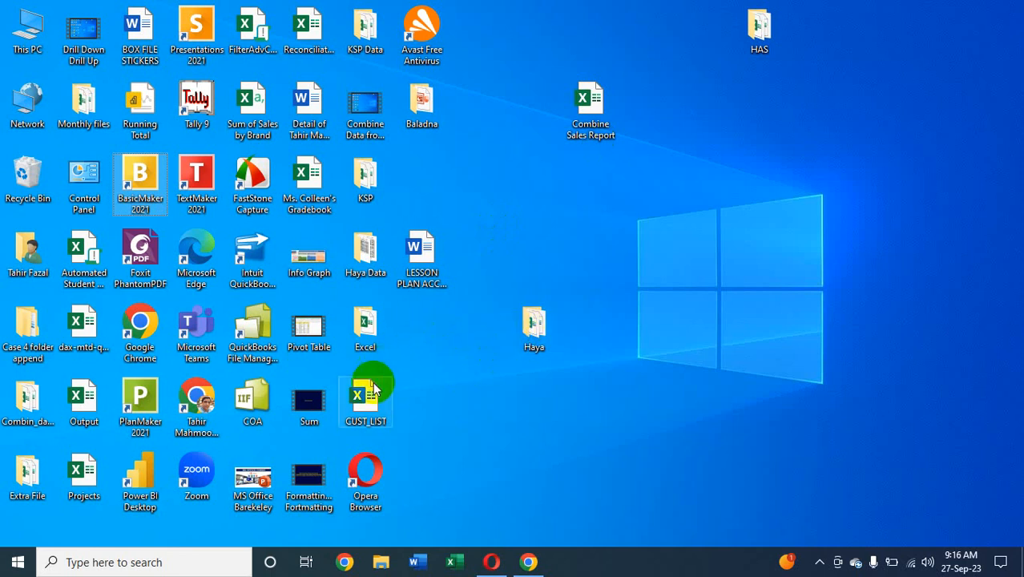
{"action": "double_click", "coordinate": [30, 320]}
{"action": "left_click", "coordinate": [83, 99]}
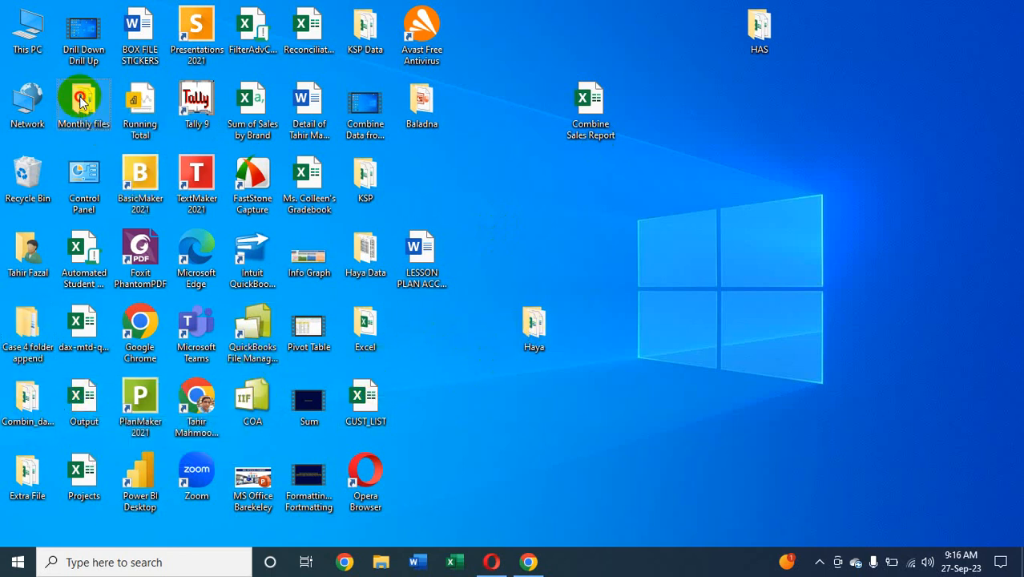
{"action": "key", "text": "b"}
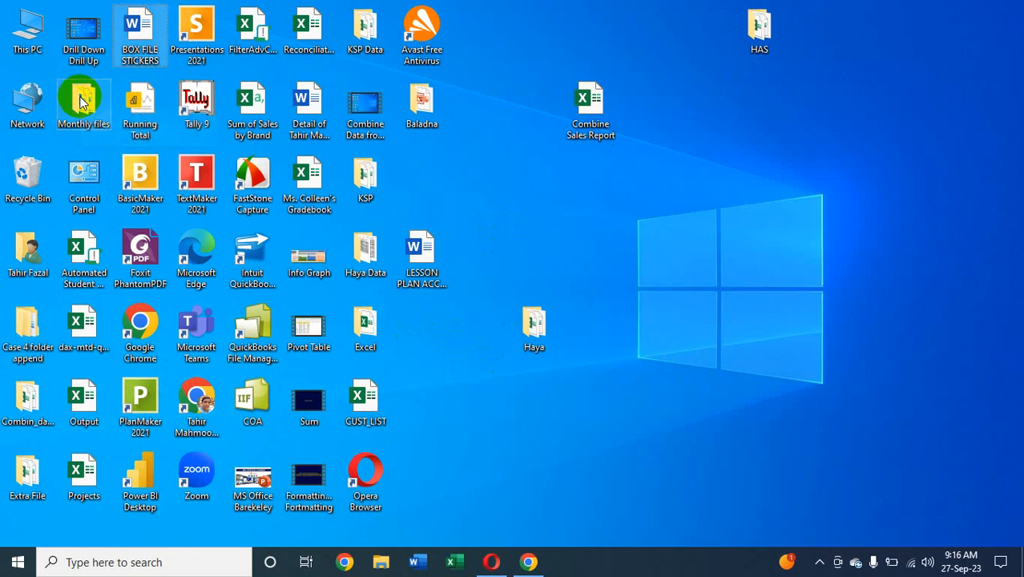
{"action": "key", "text": "b"}
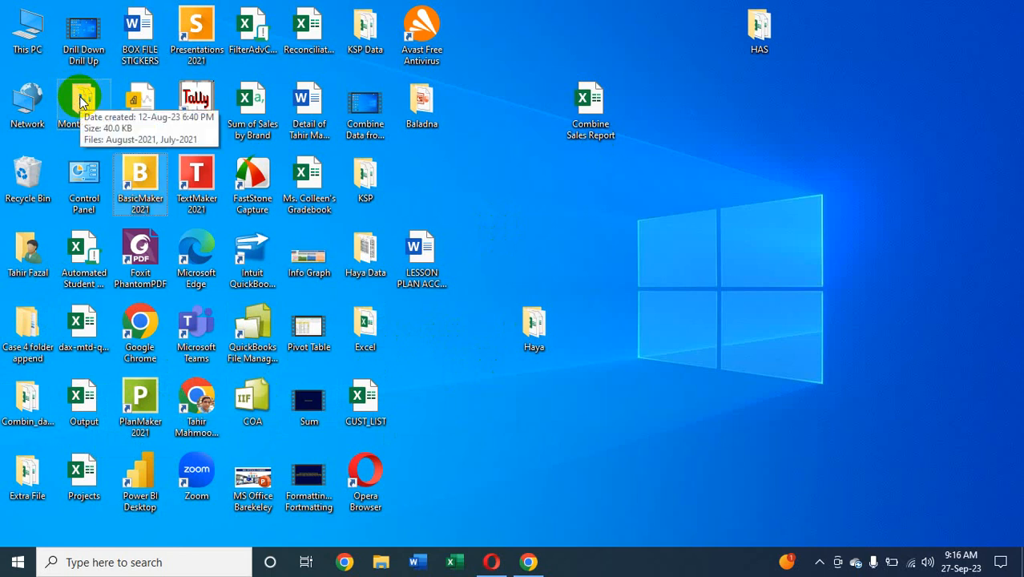
- Sort the desktop icons by item type
{"action": "right_click", "coordinate": [694, 174]}
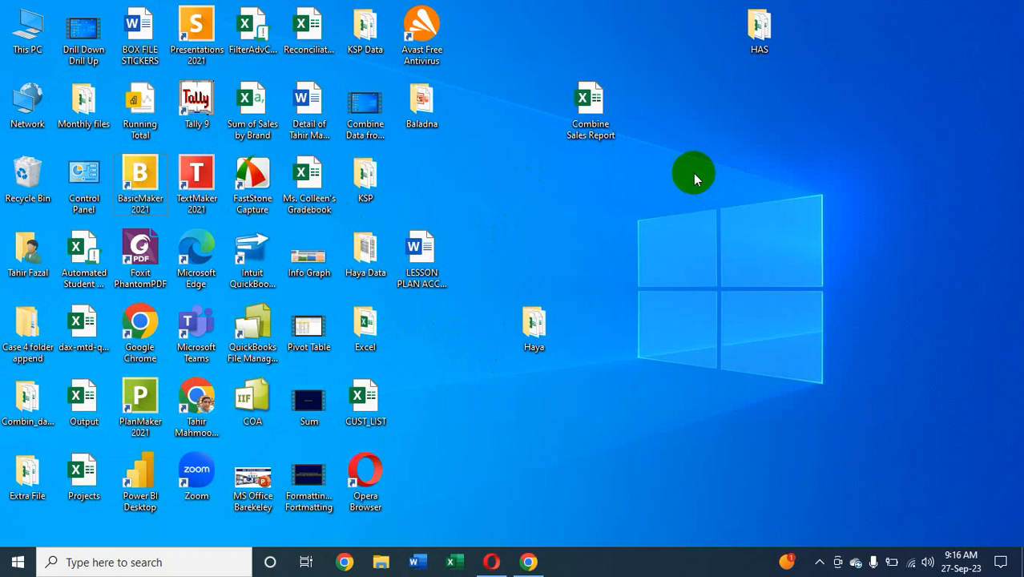
{"action": "mouse_move", "coordinate": [741, 201]}
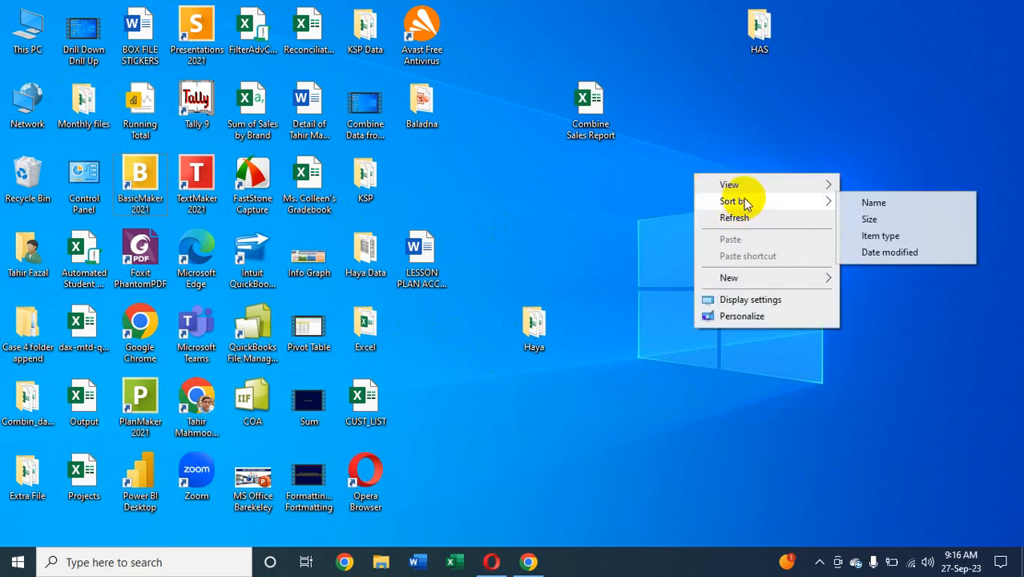
{"action": "left_click", "coordinate": [882, 232]}
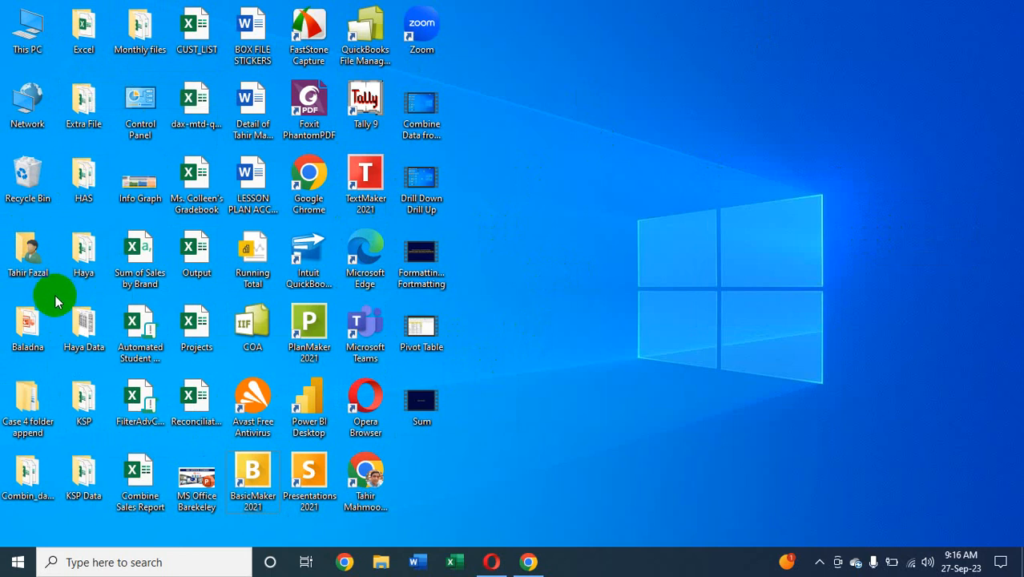
- Open the DrillDown Drillup folder inside Baladna > Power Query - Power Pivot Table > 08-06-2023
{"action": "left_click", "coordinate": [27, 333]}
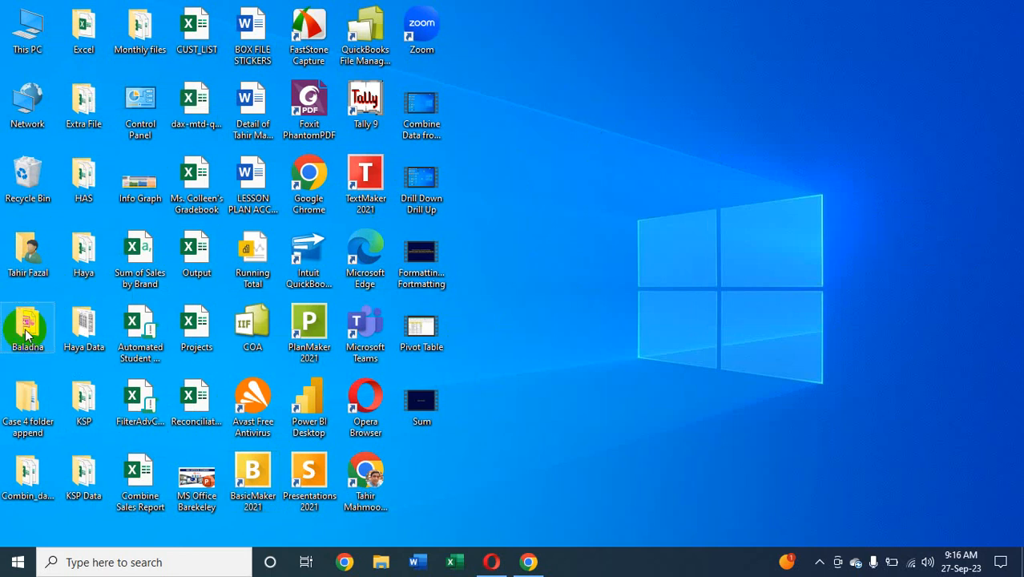
{"action": "double_click", "coordinate": [26, 335]}
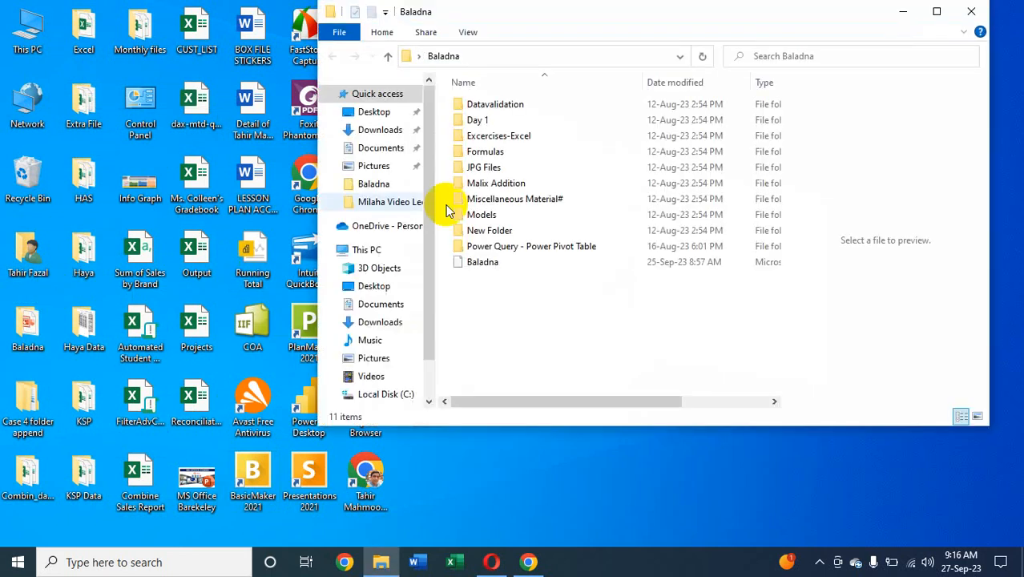
{"action": "double_click", "coordinate": [515, 248]}
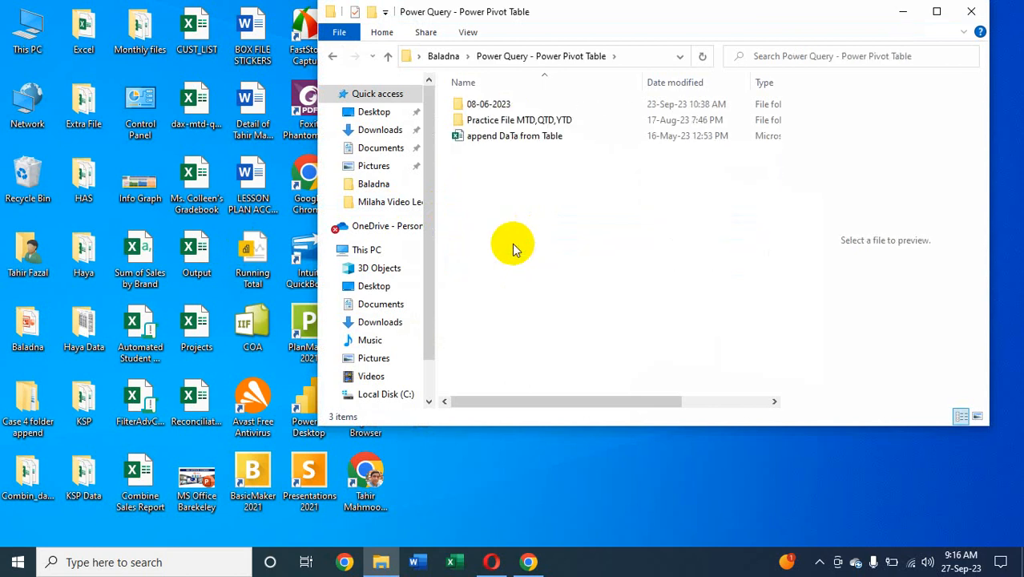
{"action": "double_click", "coordinate": [488, 106]}
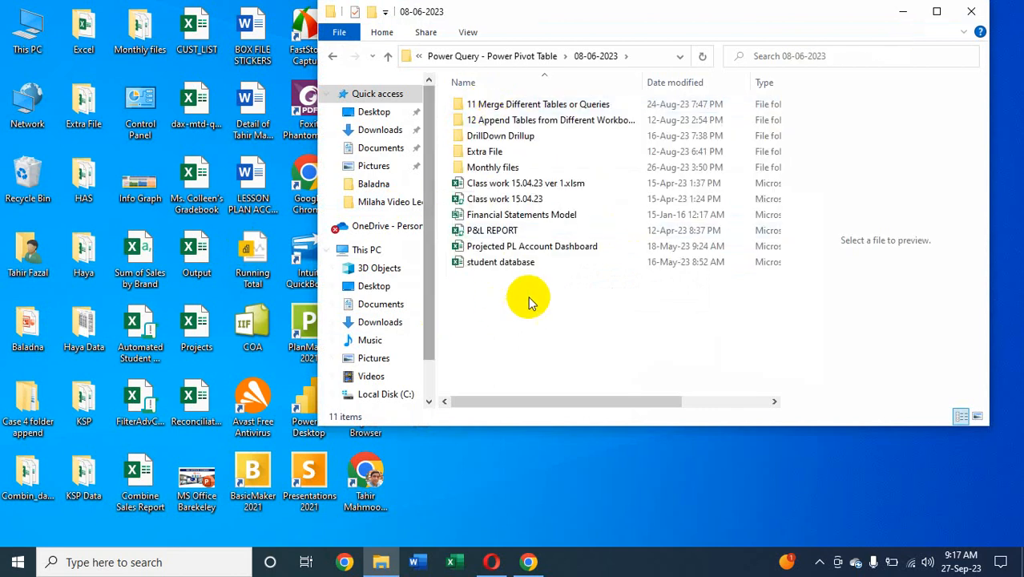
{"action": "double_click", "coordinate": [492, 137]}
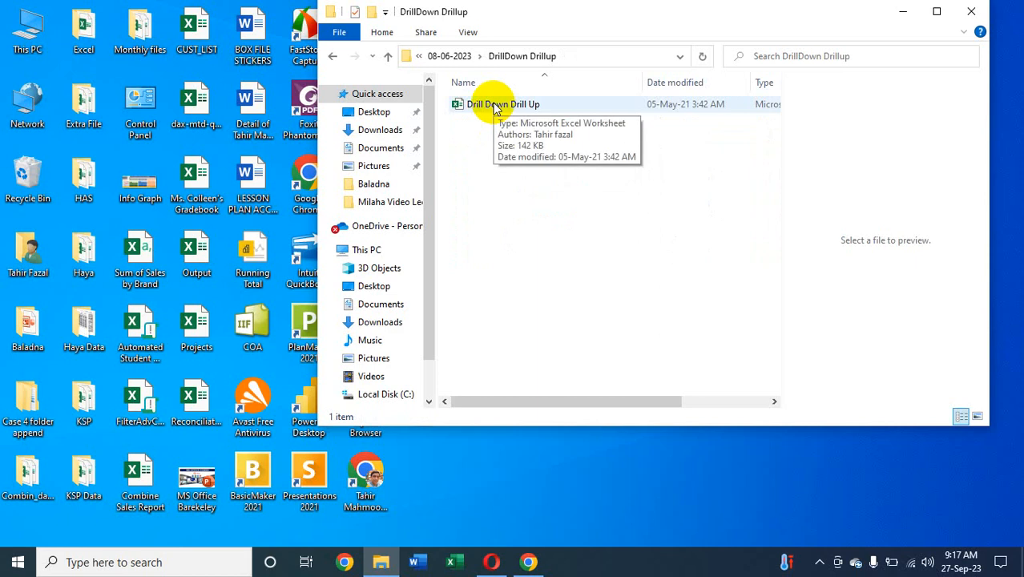
- Open the Drill Down Drill Up workbook in Excel and close the blank dialog covering the data
{"action": "left_click", "coordinate": [495, 107]}
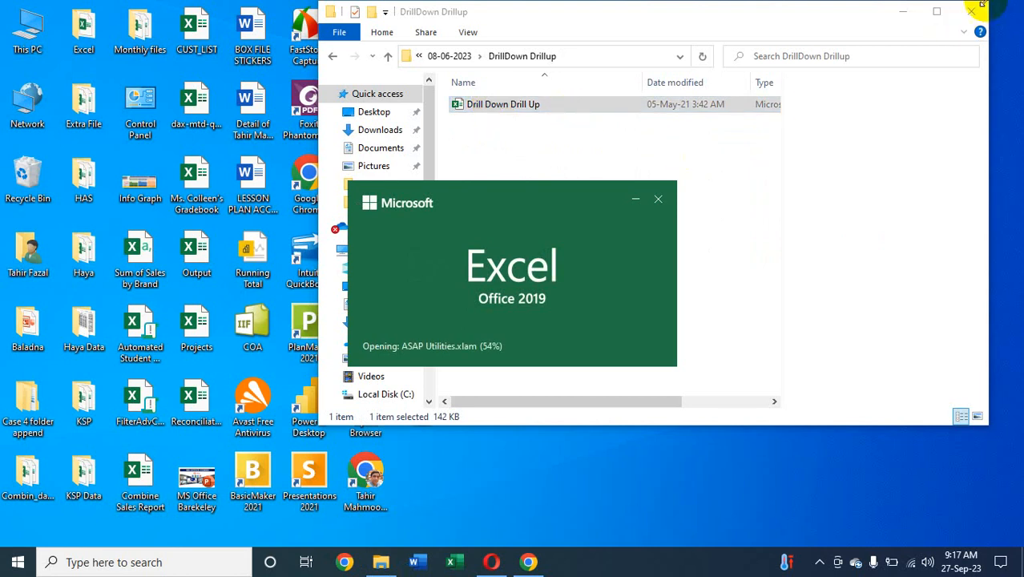
{"action": "left_click", "coordinate": [937, 13]}
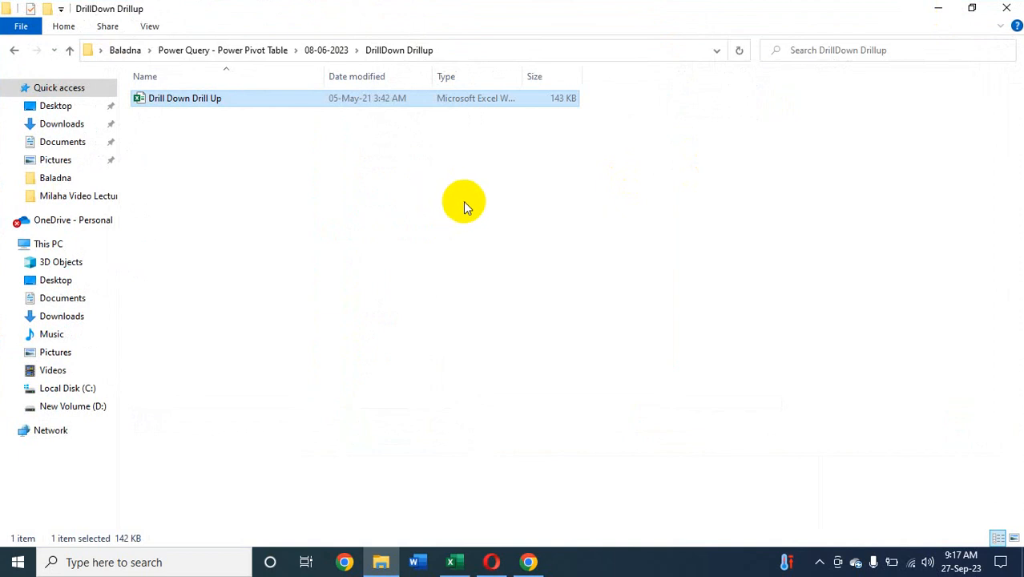
{"action": "left_click", "coordinate": [455, 563]}
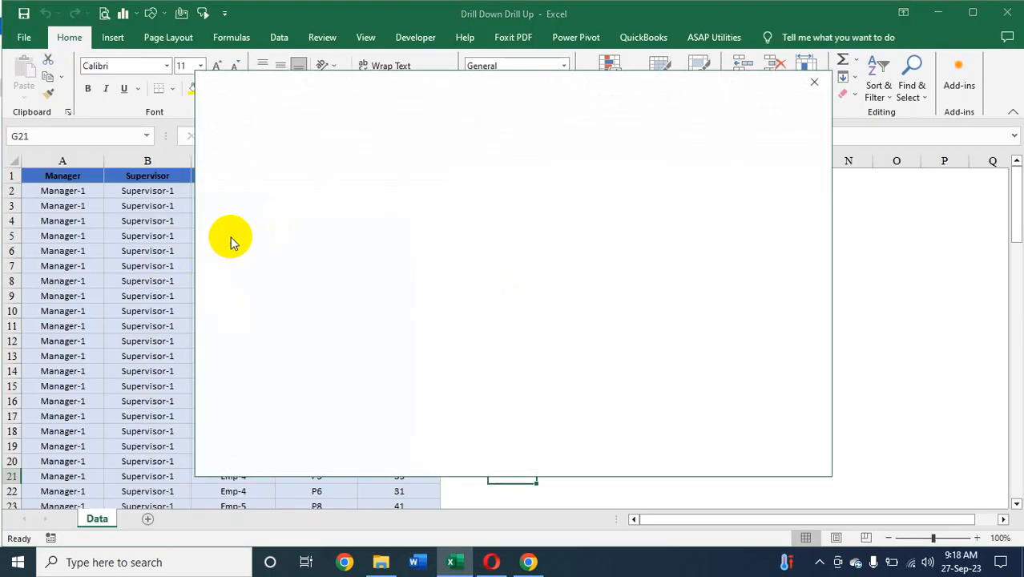
{"action": "left_click", "coordinate": [813, 82]}
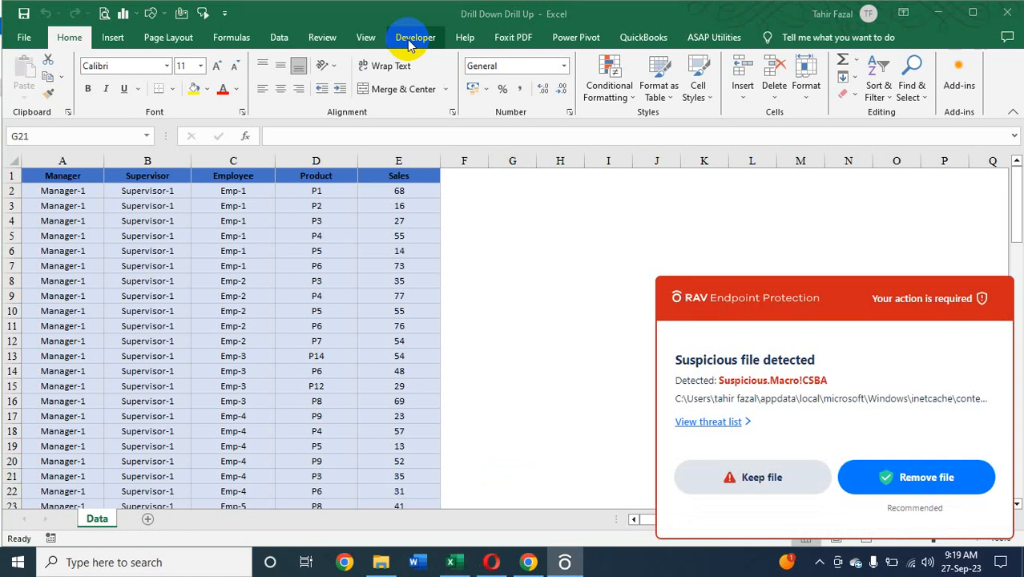
- Remove the two suspicious macro files flagged by RAV Endpoint Protection
{"action": "left_click", "coordinate": [408, 42]}
{"action": "left_click", "coordinate": [929, 478]}
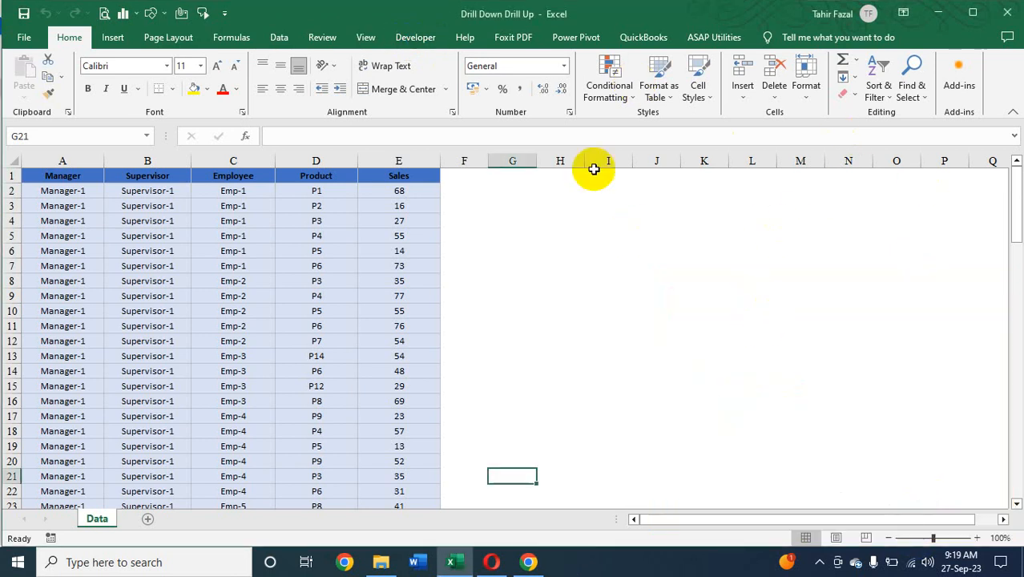
{"action": "left_click", "coordinate": [415, 38]}
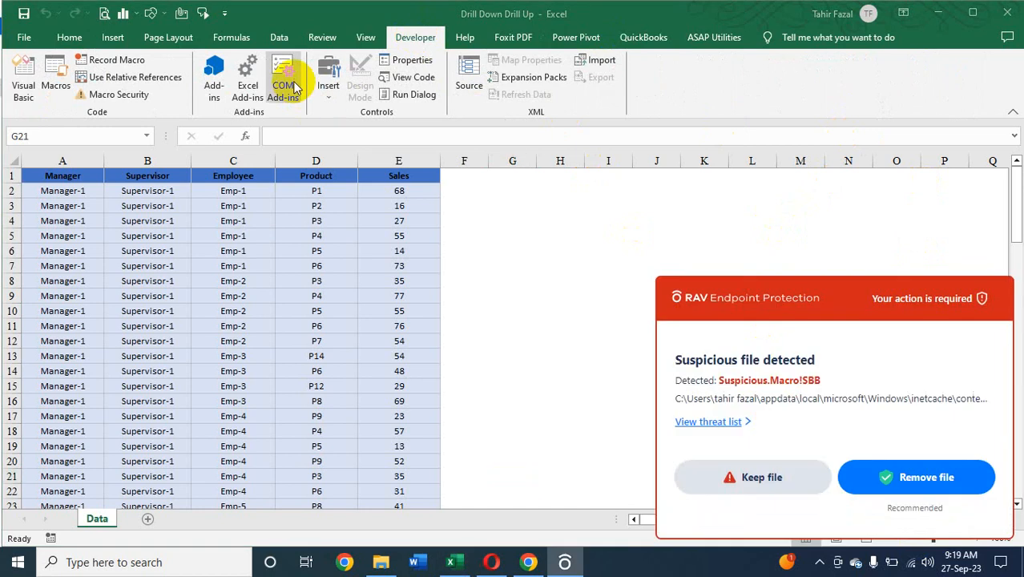
{"action": "left_click", "coordinate": [919, 475]}
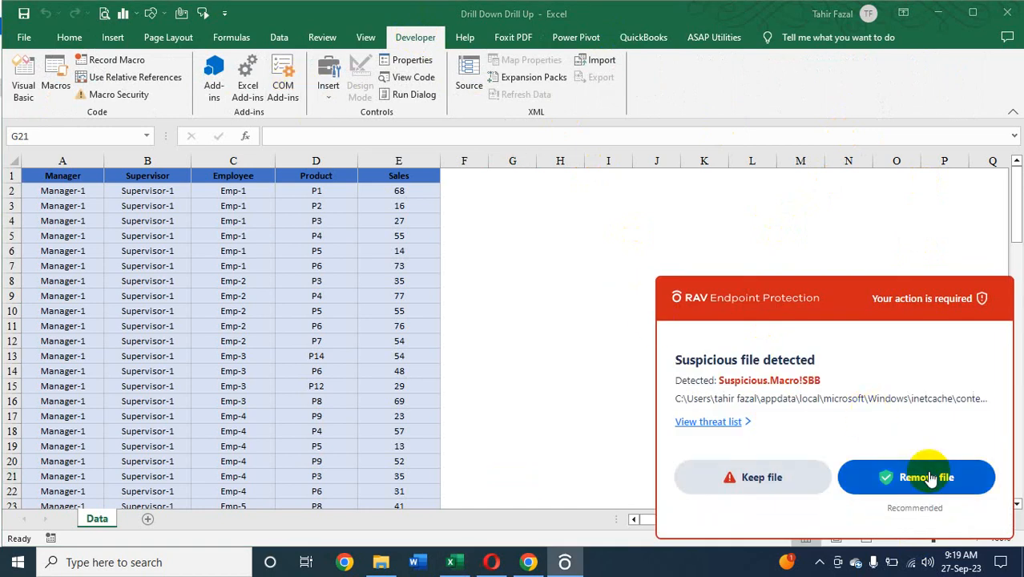
- Check the COM add-ins for Microsoft Power Pivot for Excel, accept the list, and decline the antivirus full protection offer
{"action": "left_click", "coordinate": [282, 89]}
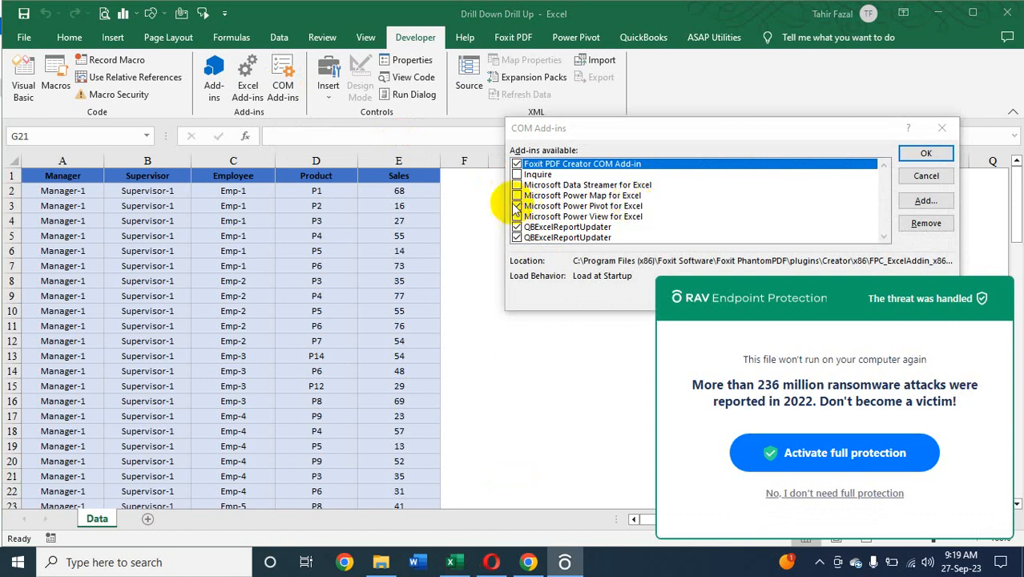
{"action": "left_click", "coordinate": [926, 176]}
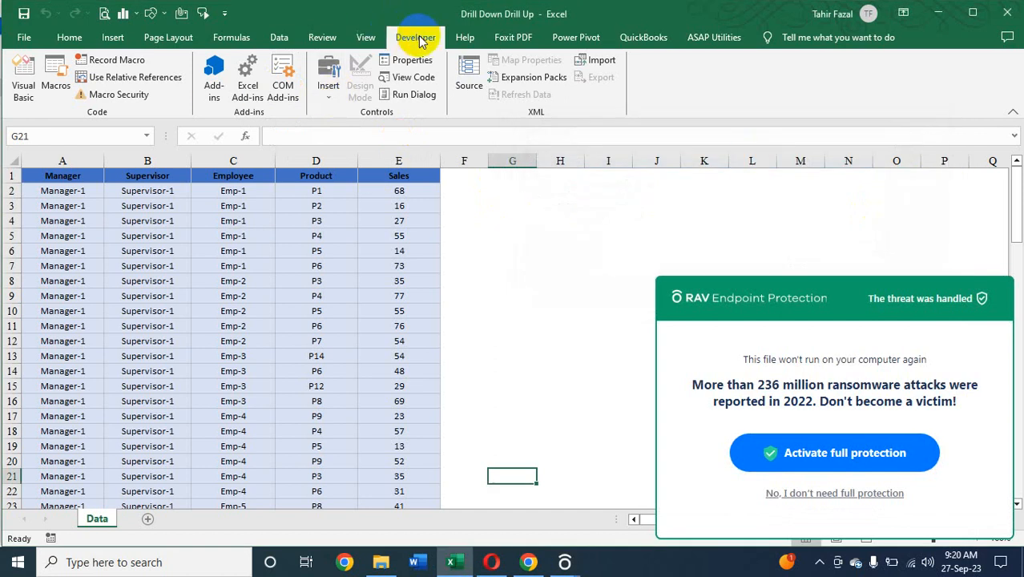
{"action": "left_click", "coordinate": [284, 84]}
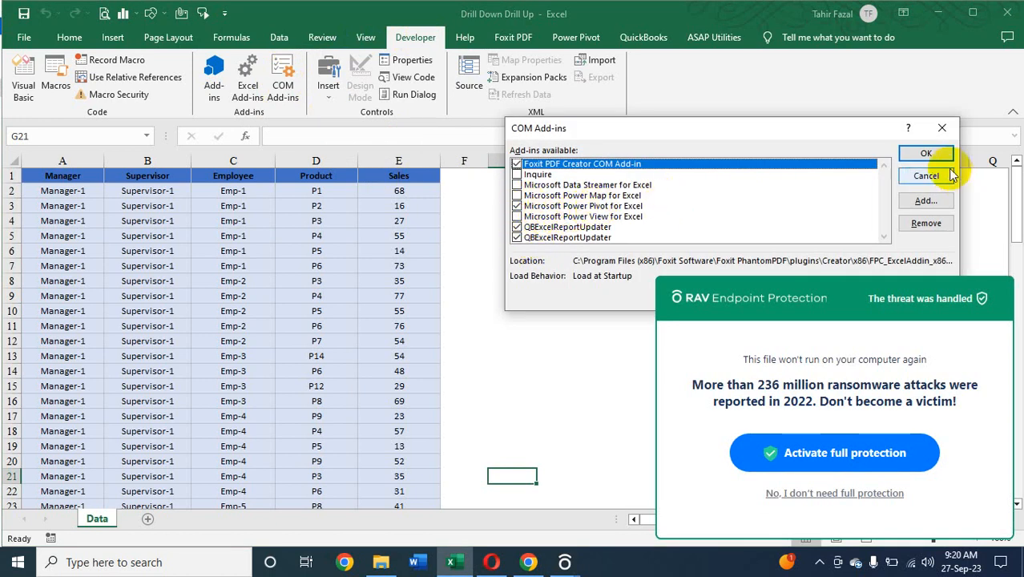
{"action": "left_click", "coordinate": [925, 154]}
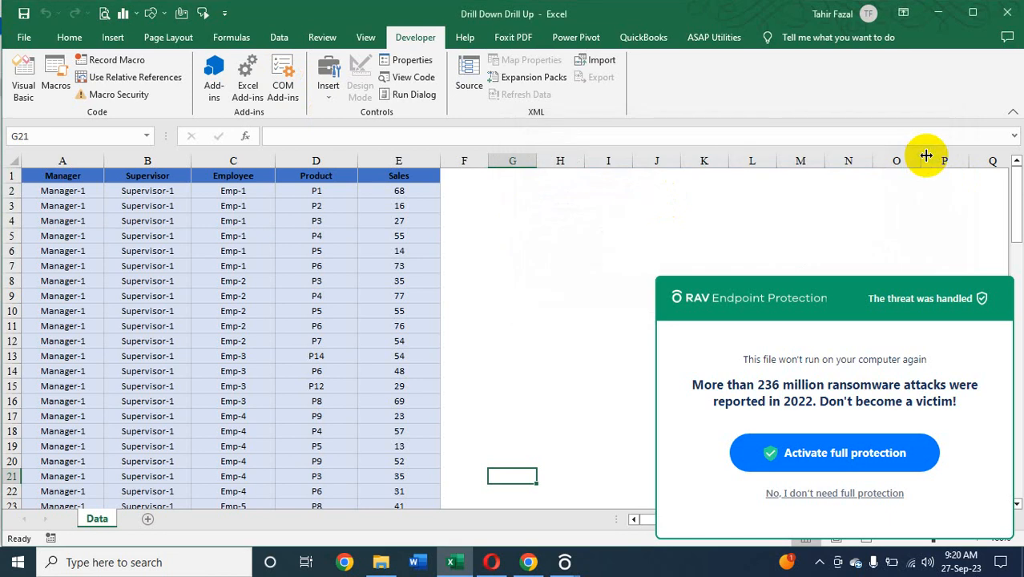
{"action": "left_click", "coordinate": [576, 37]}
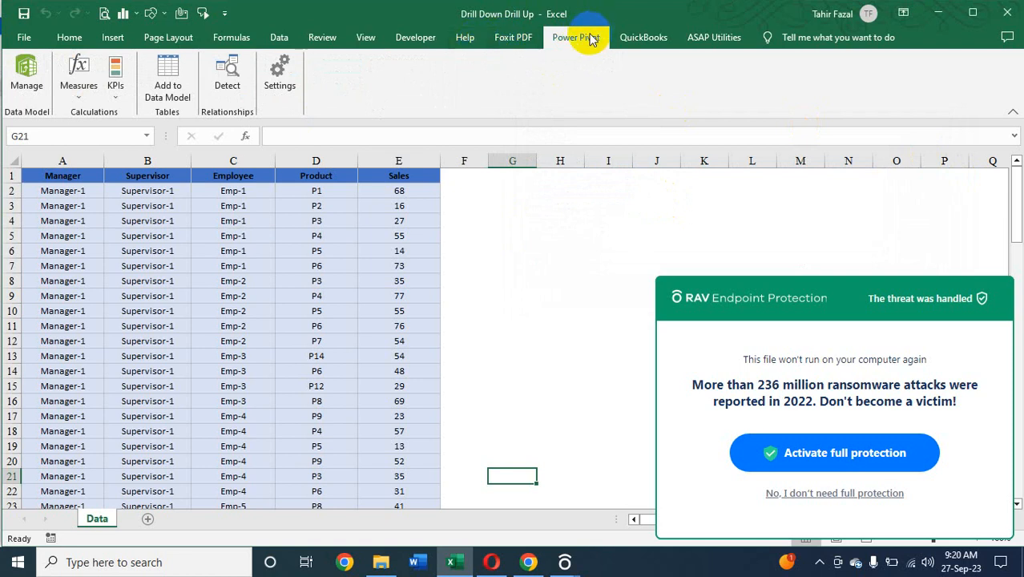
{"action": "left_click", "coordinate": [412, 40]}
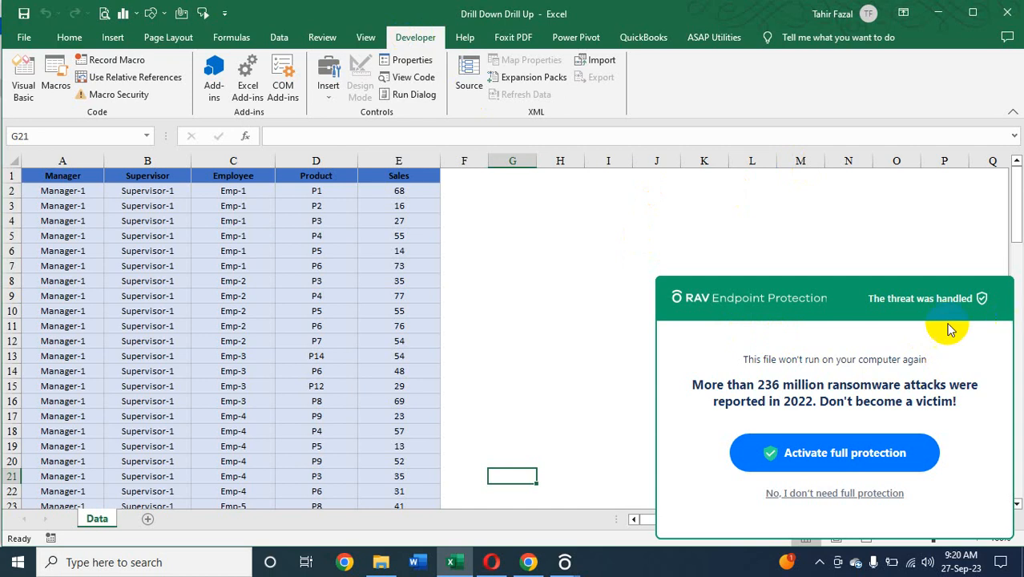
{"action": "left_click", "coordinate": [808, 492]}
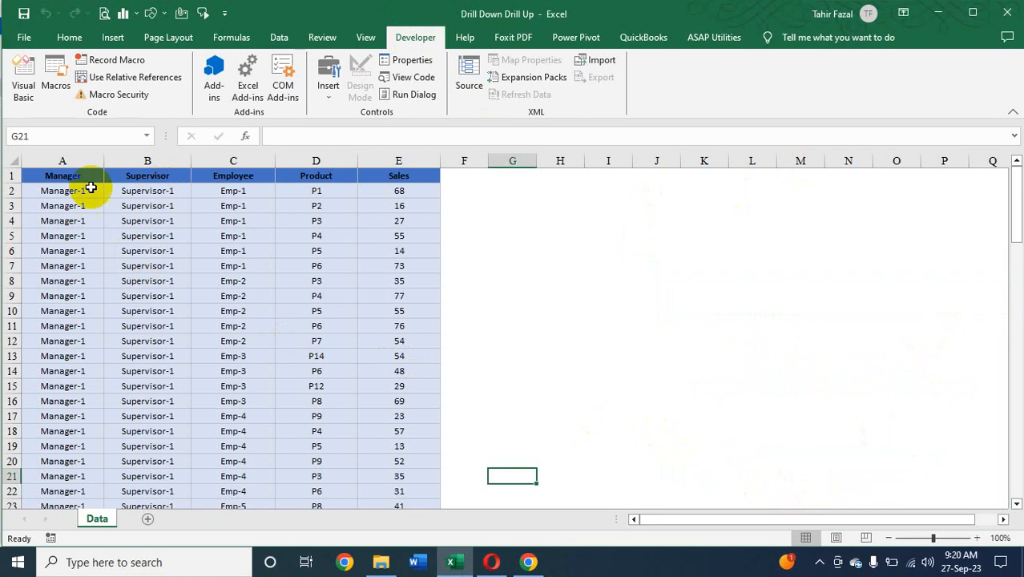
- Copy the whole data table from the Manager header in A1 to the last cell and create a new blank workbook
{"action": "left_click", "coordinate": [52, 175]}
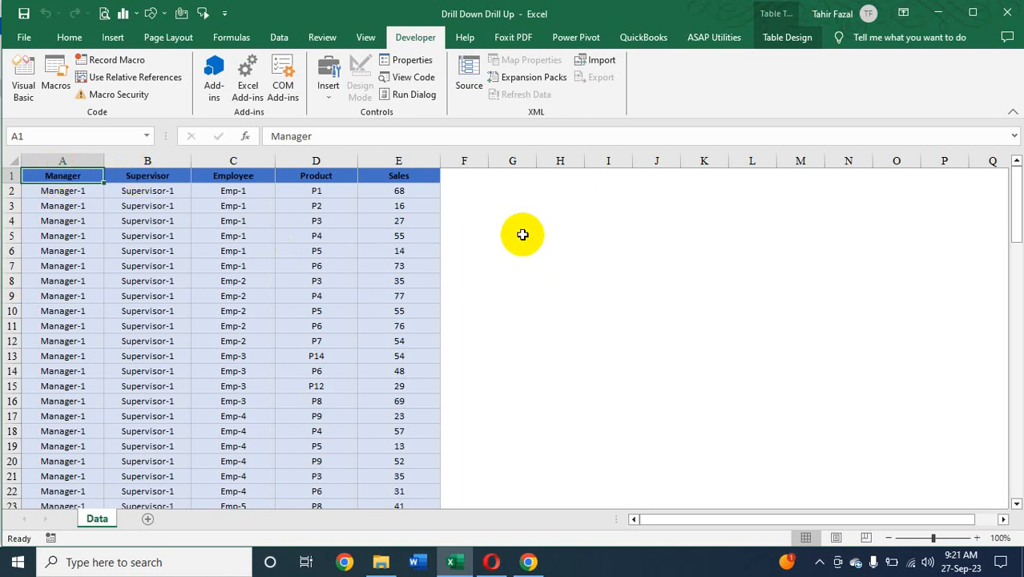
{"action": "left_click", "coordinate": [574, 41]}
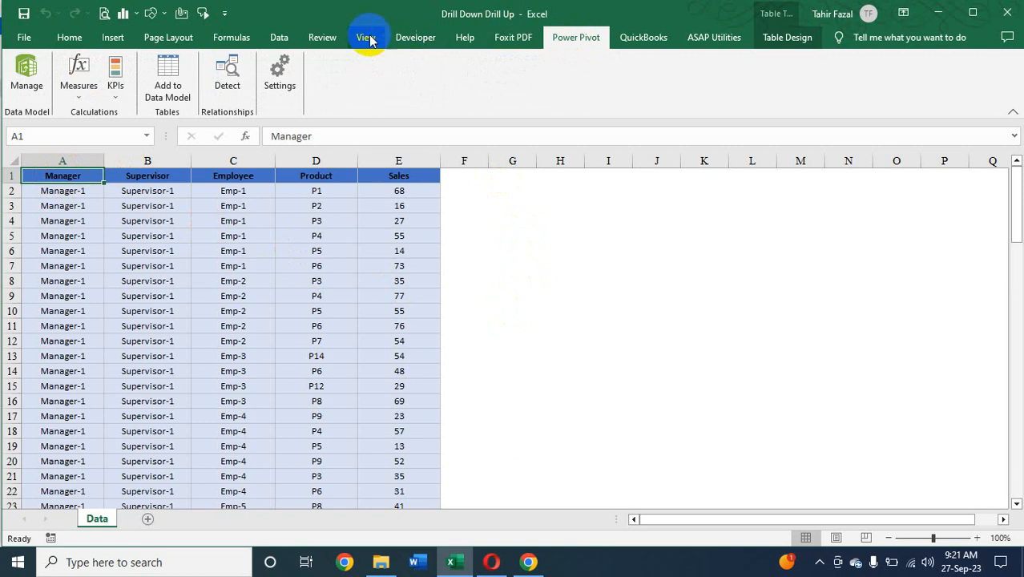
{"action": "left_click", "coordinate": [409, 41]}
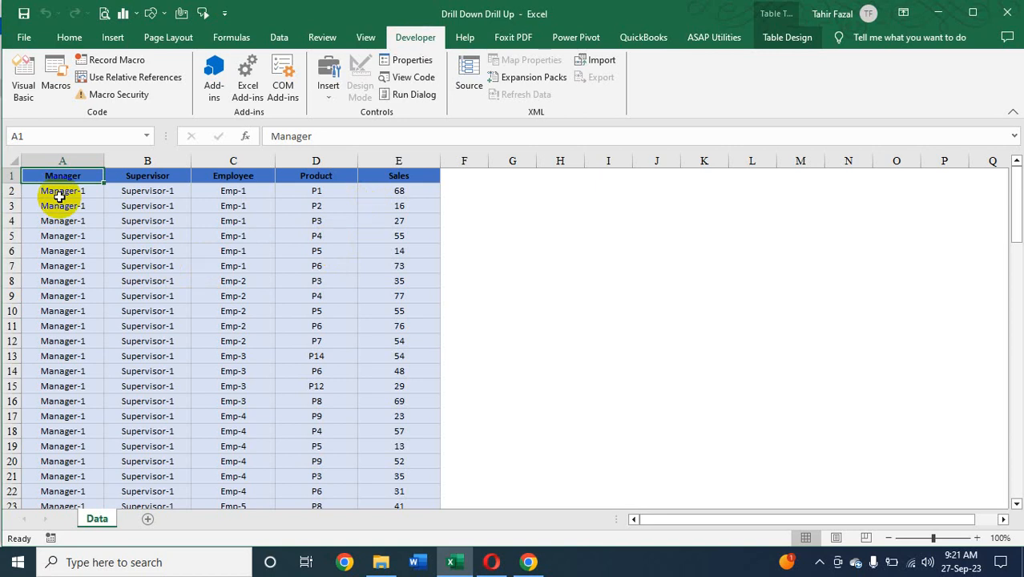
{"action": "key", "text": "ctrl+shift+End"}
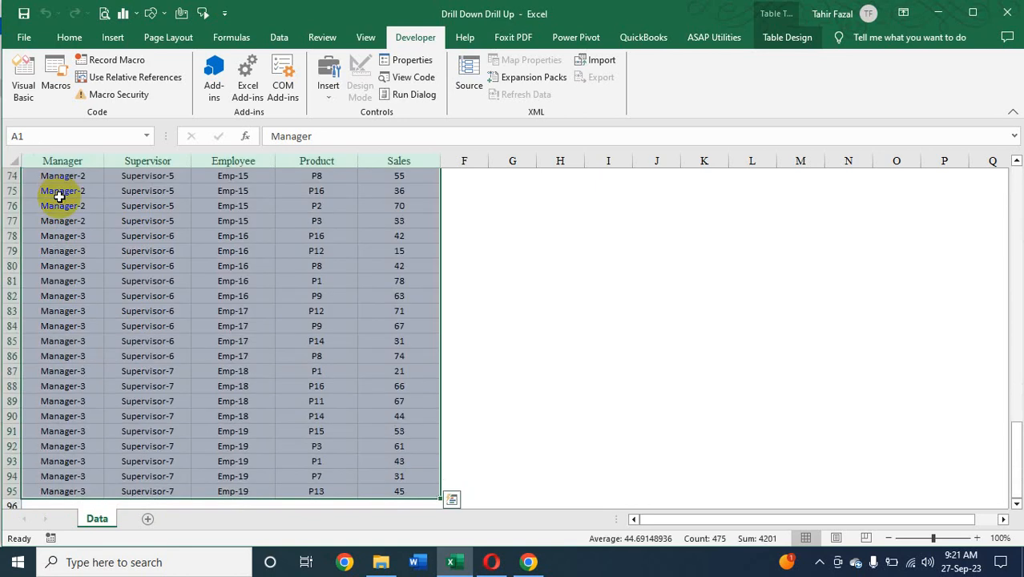
{"action": "key", "text": "ctrl+c"}
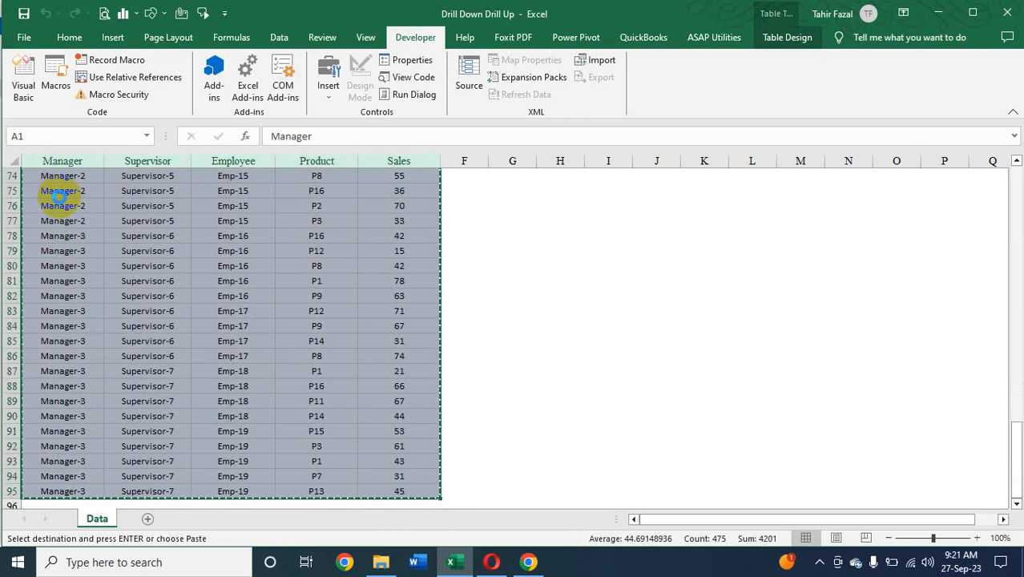
{"action": "key", "text": "ctrl+n"}
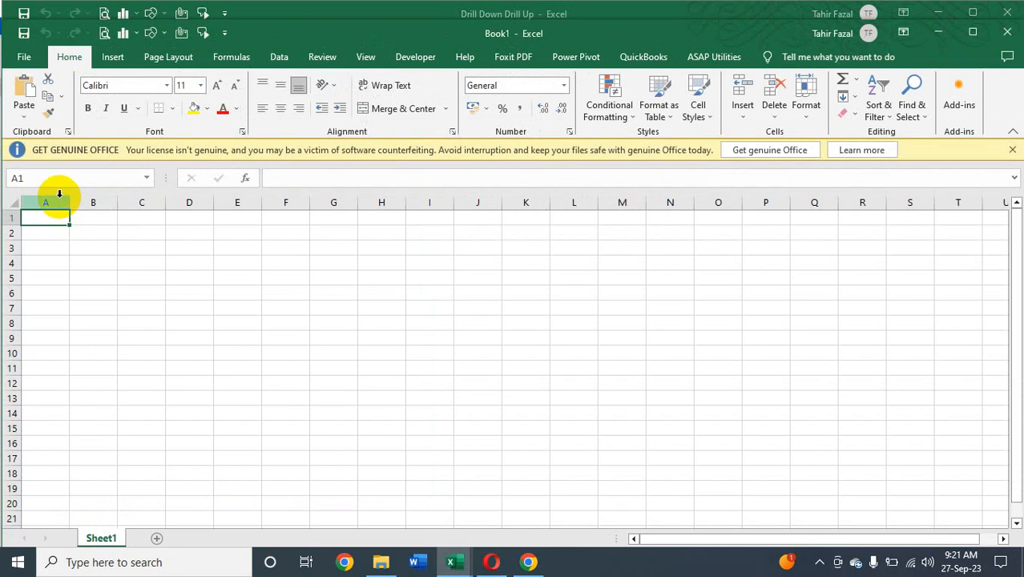
- Paste the copied table at A1 of the new workbook and autofit its column widths
{"action": "key", "text": "ctrl+v"}
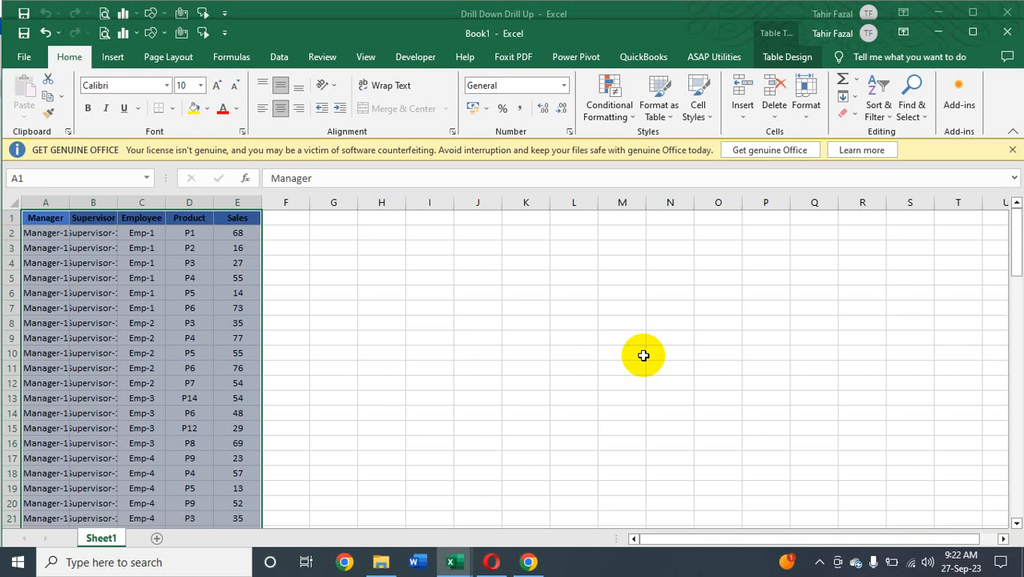
{"action": "key", "text": "alt"}
{"action": "key", "text": "o"}
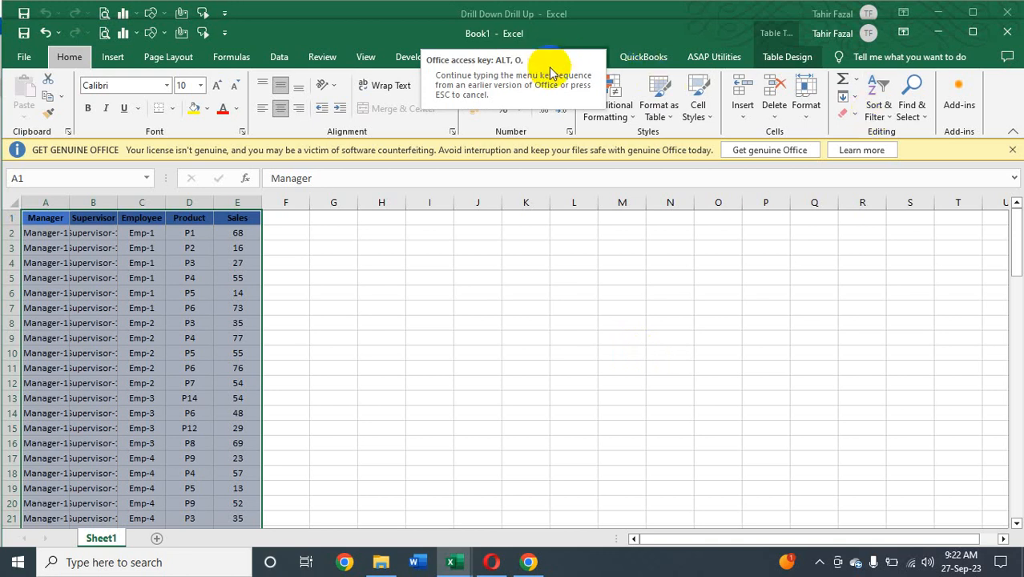
{"action": "key", "text": "c"}
{"action": "key", "text": "a"}
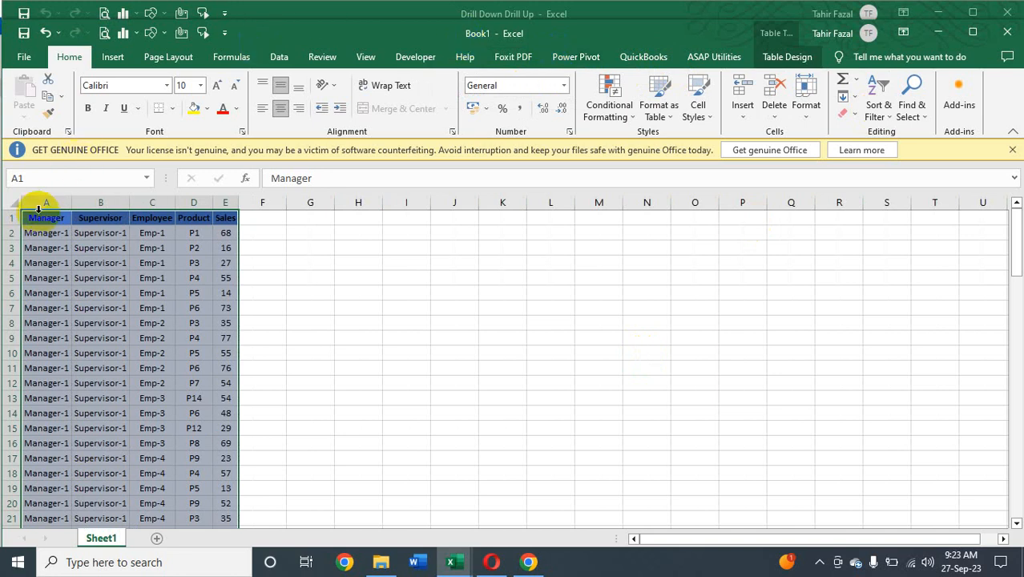
- Widen columns A through E evenly by hand
{"action": "left_click_drag", "start_coordinate": [42, 202], "coordinate": [186, 203]}
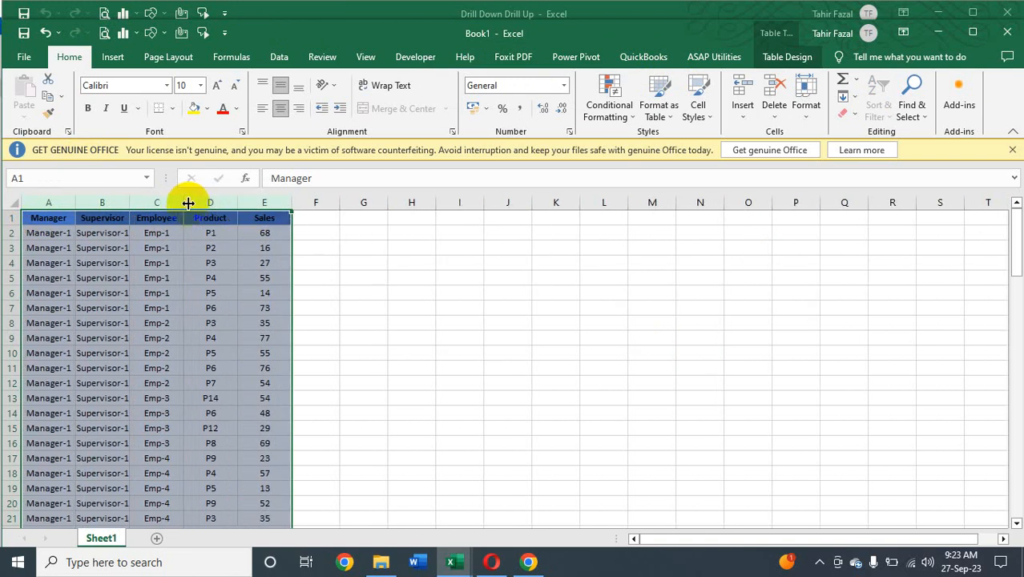
{"action": "left_click_drag", "start_coordinate": [187, 202], "coordinate": [197, 204]}
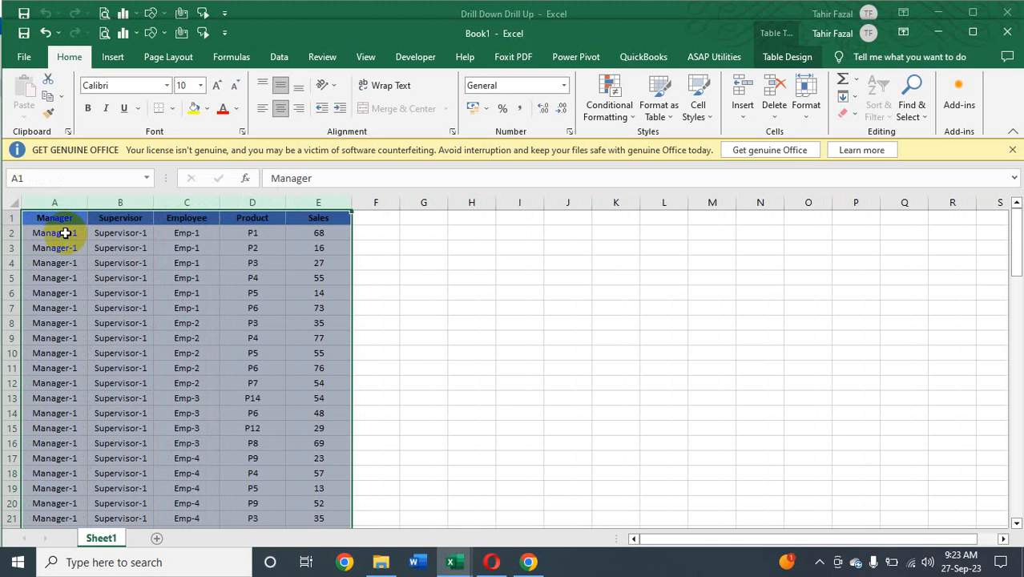
{"action": "left_click", "coordinate": [23, 210]}
- Select the whole table from A1 to its last cell and set the column width to 16
{"action": "left_click", "coordinate": [48, 218]}
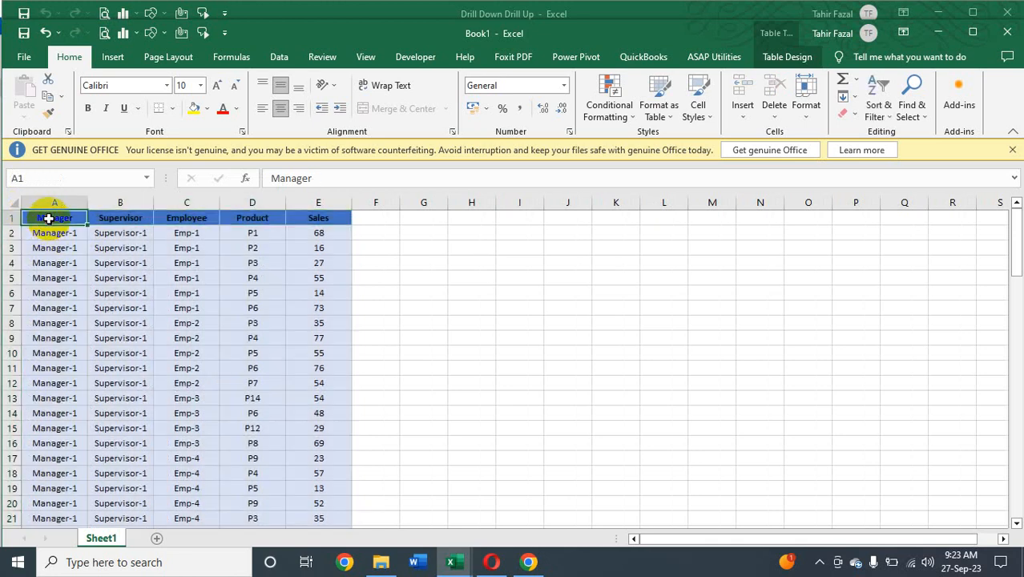
{"action": "key", "text": "ctrl+shift+End"}
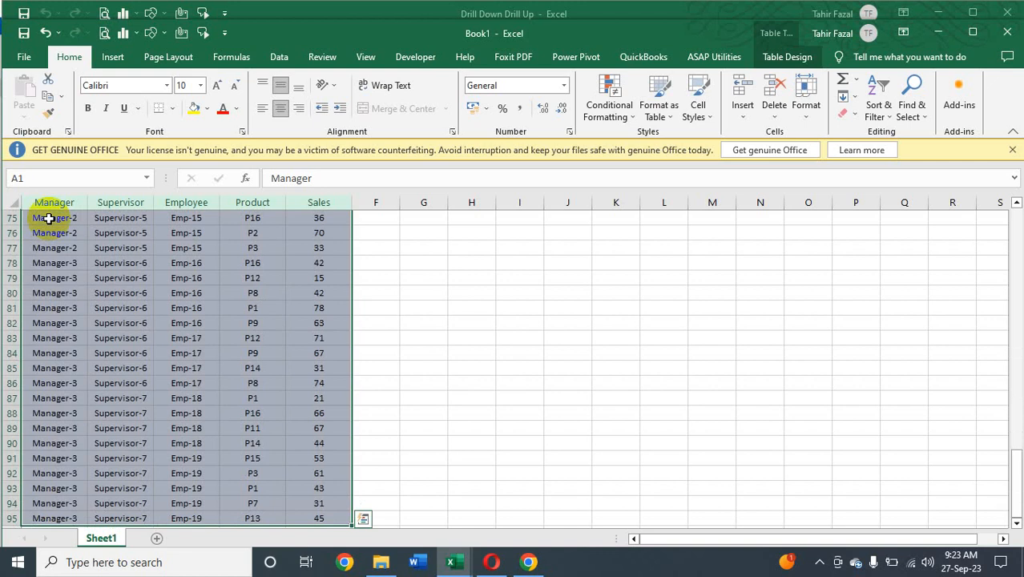
{"action": "key", "text": "alt+o"}
{"action": "key", "text": "c"}
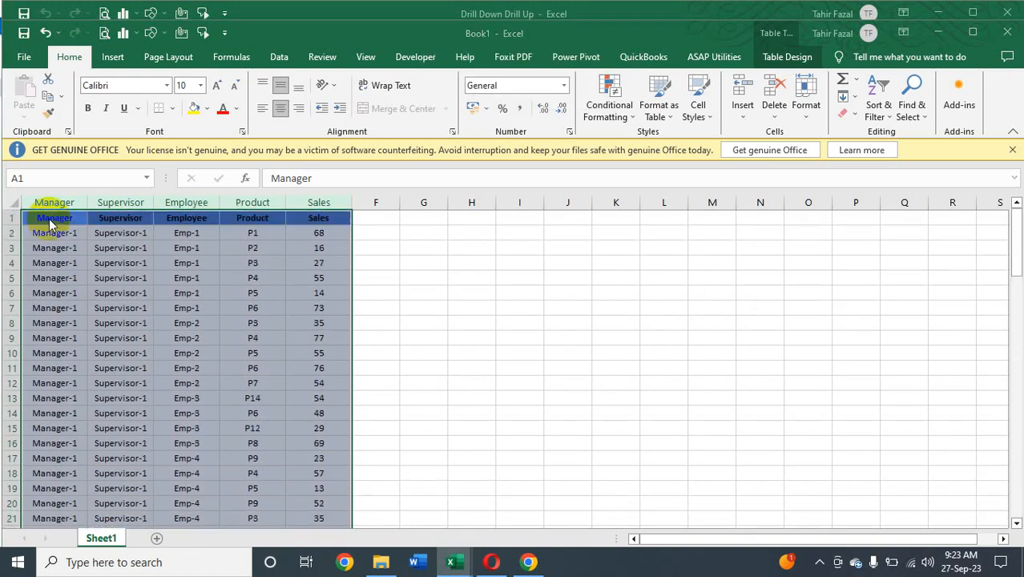
{"action": "key", "text": "w"}
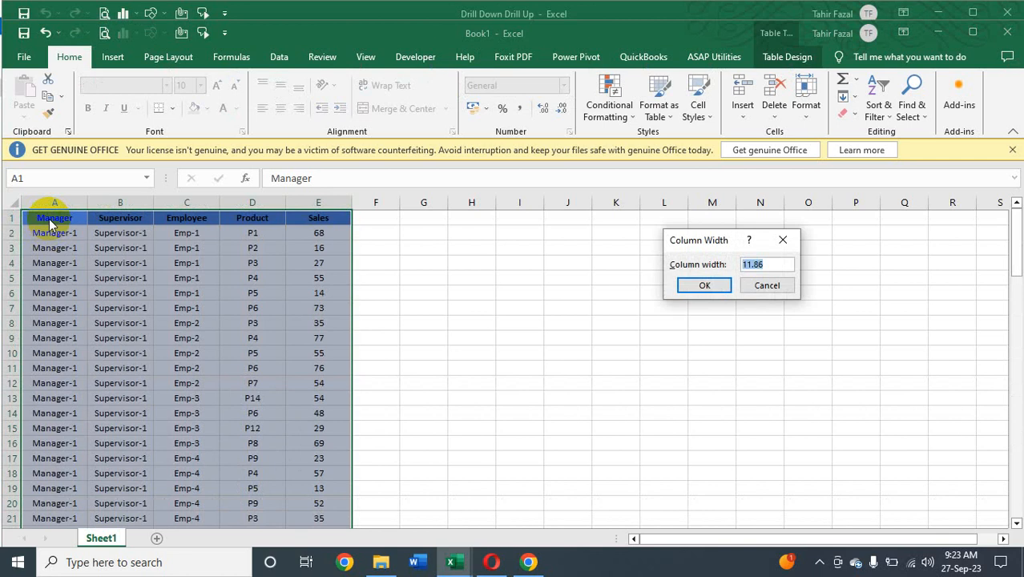
{"action": "type", "text": "16"}
{"action": "key", "text": "Return"}
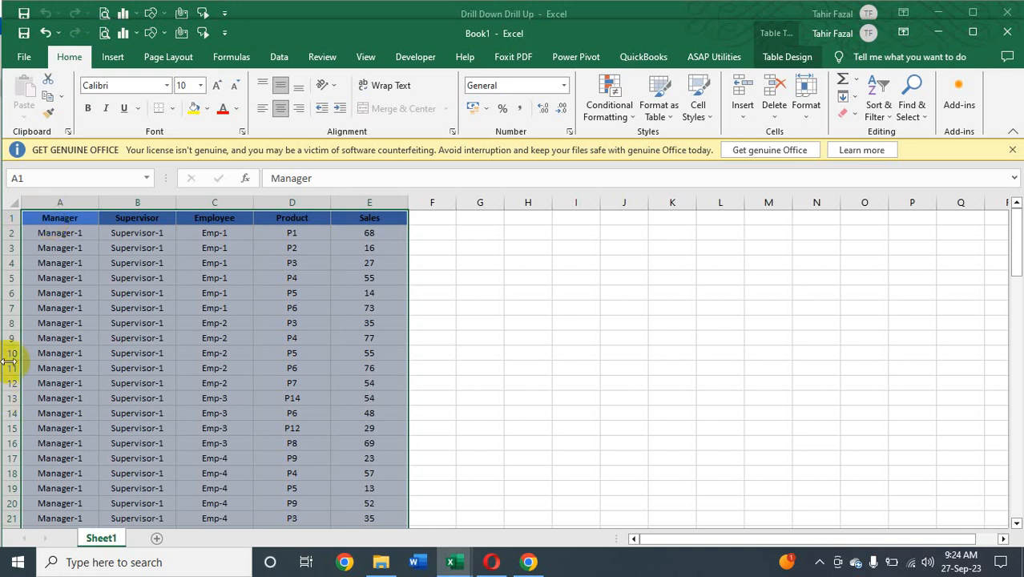
- Rename the pasted table as dSales
{"action": "left_click", "coordinate": [59, 222]}
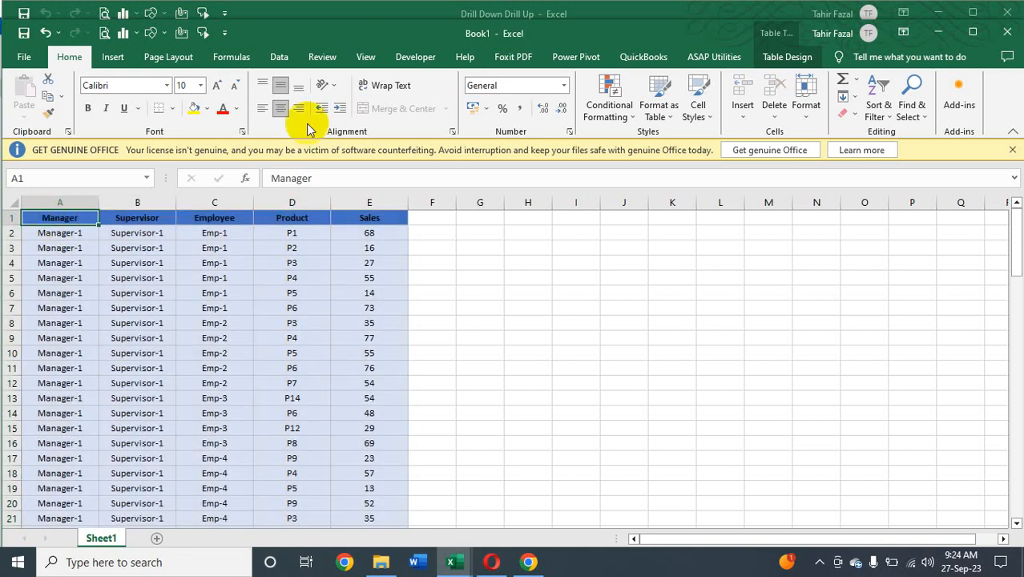
{"action": "left_click", "coordinate": [800, 61]}
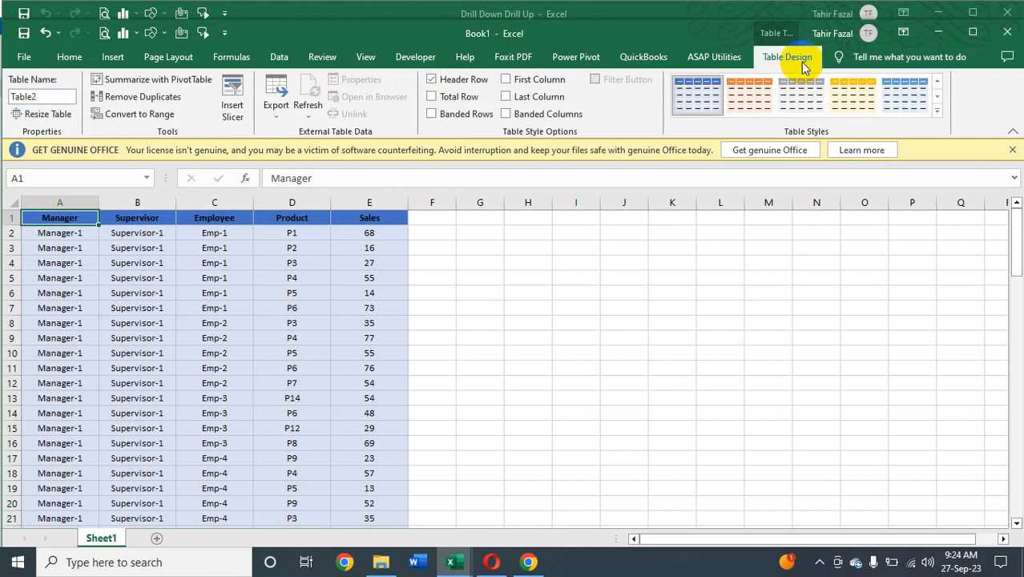
{"action": "left_click", "coordinate": [47, 97]}
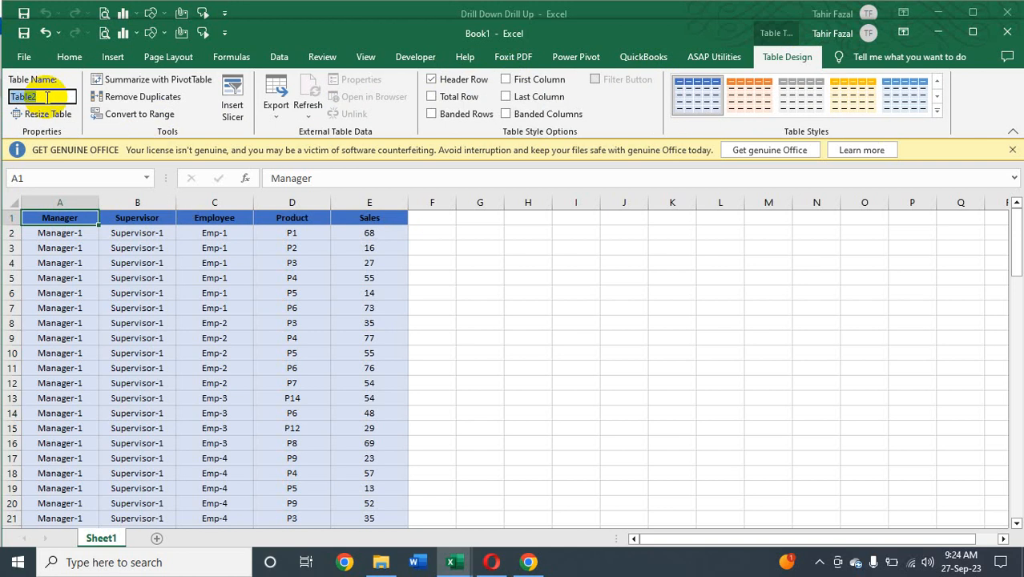
{"action": "type", "text": "dSales"}
{"action": "key", "text": "Return"}
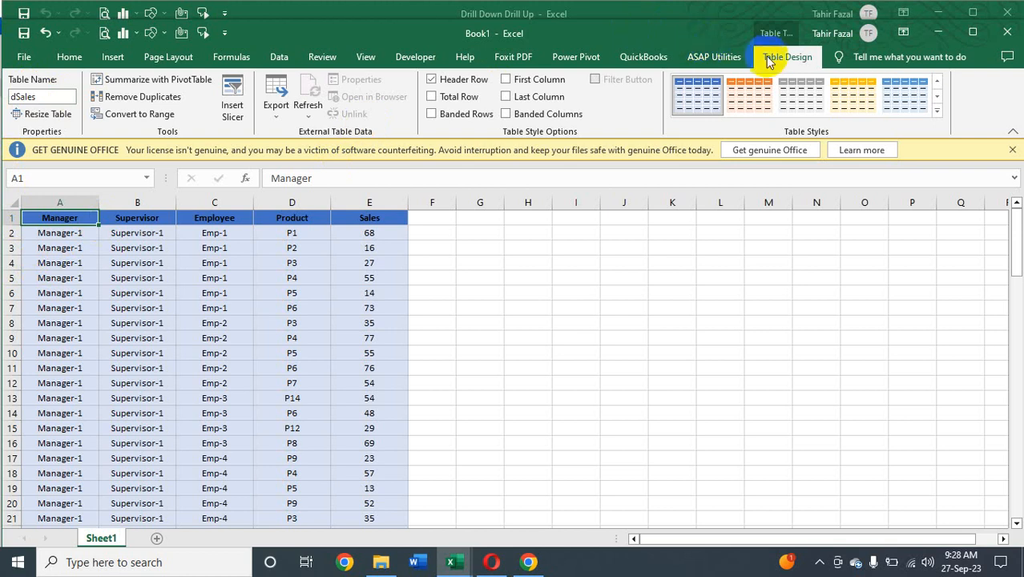
- Add the dSales table to the Power Pivot data model
{"action": "left_click", "coordinate": [577, 57]}
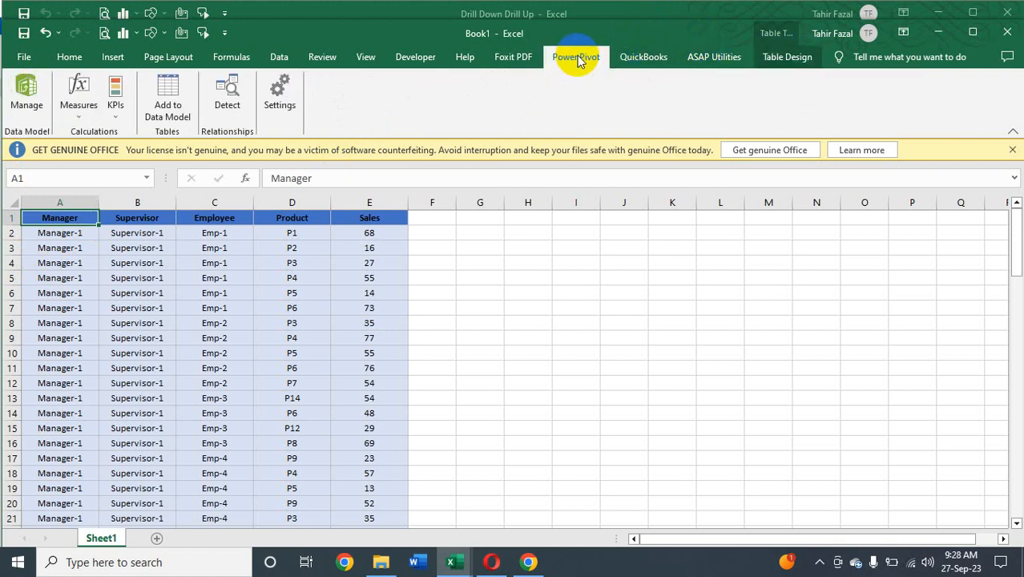
{"action": "left_click", "coordinate": [165, 106]}
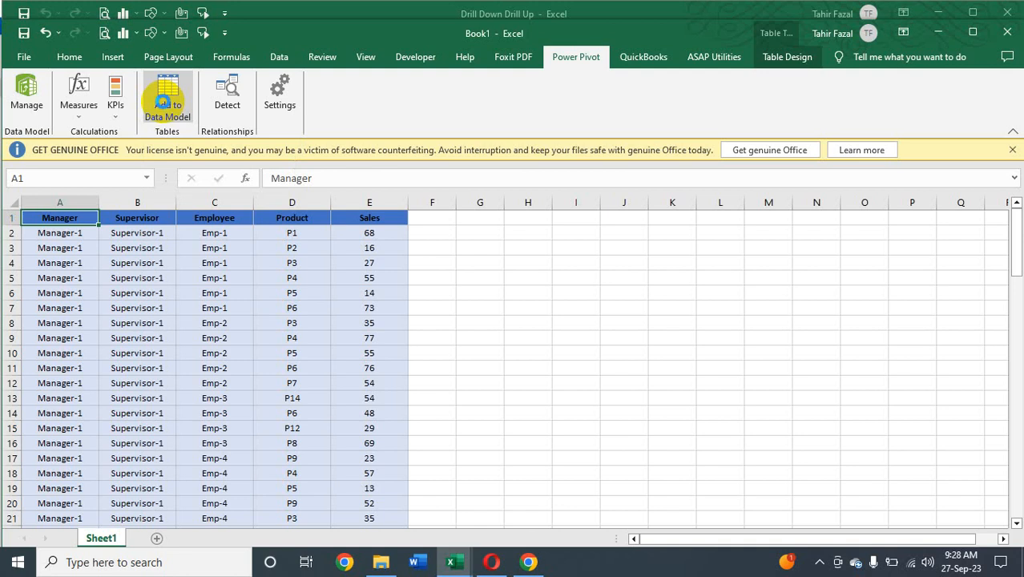
{"action": "left_click", "coordinate": [162, 102]}
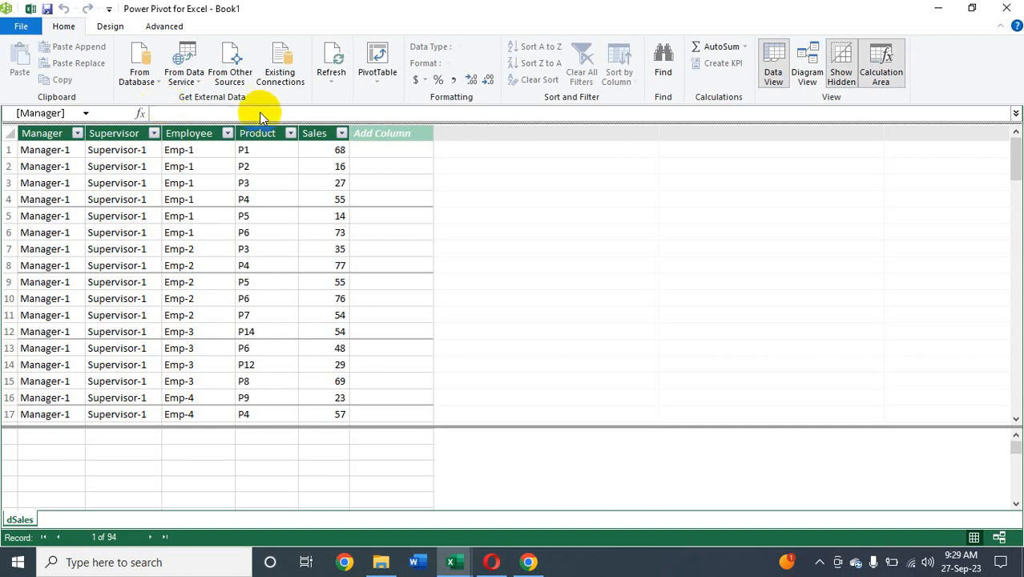
- Show the data model in Diagram View and enlarge the dSales box so all its fields fit
{"action": "left_click", "coordinate": [809, 76]}
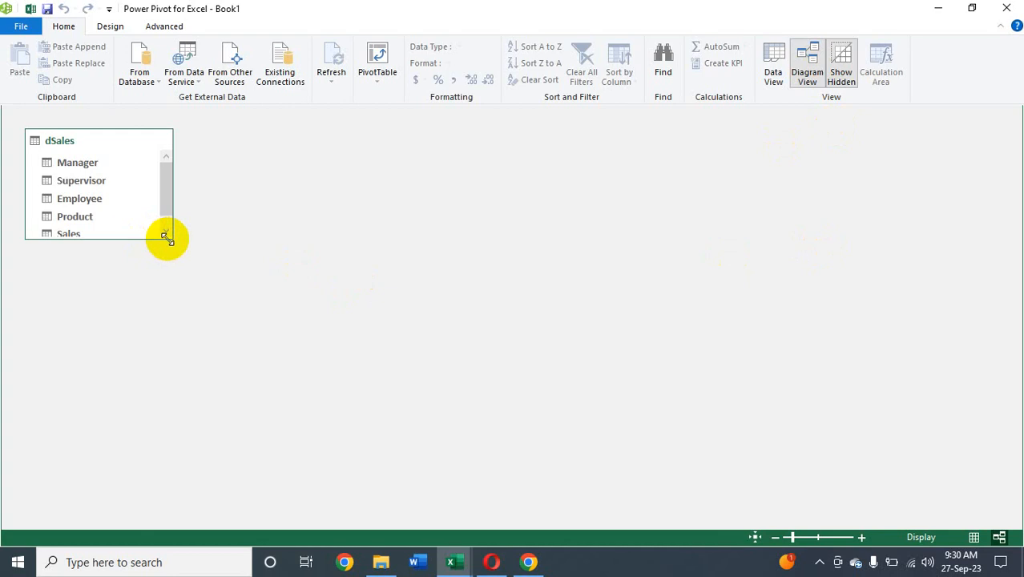
{"action": "left_click_drag", "start_coordinate": [165, 238], "coordinate": [244, 386]}
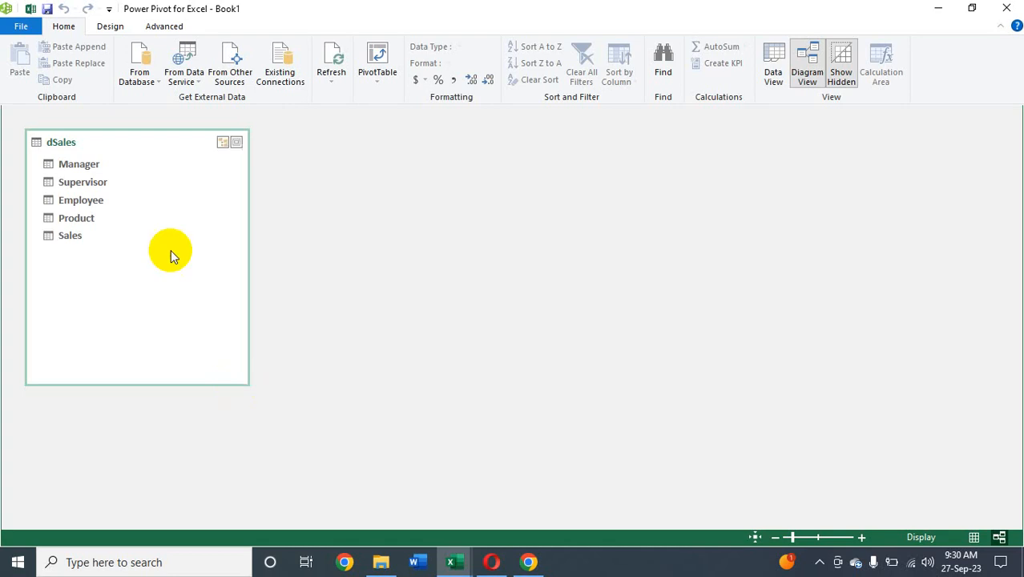
- Create a hierarchy in the dSales table and try to name it Sales
{"action": "mouse_move", "coordinate": [231, 152]}
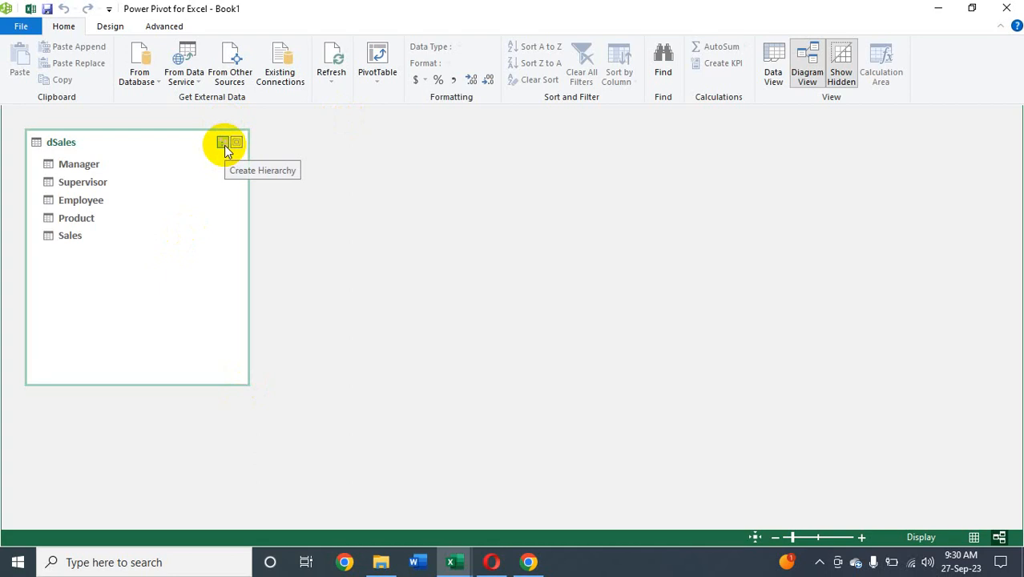
{"action": "left_click", "coordinate": [224, 146]}
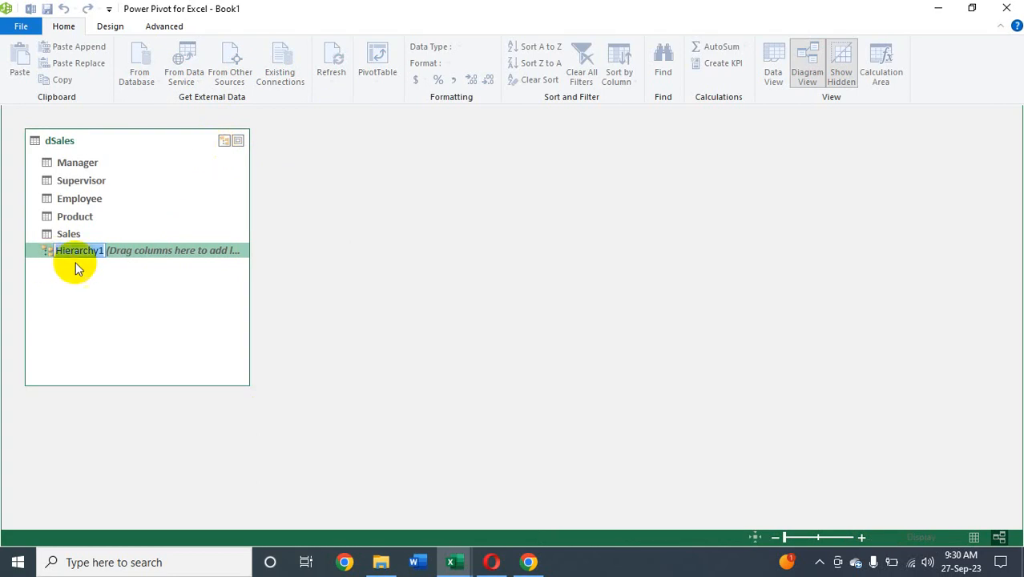
{"action": "left_click", "coordinate": [94, 251]}
{"action": "key", "text": "BackSpace"}
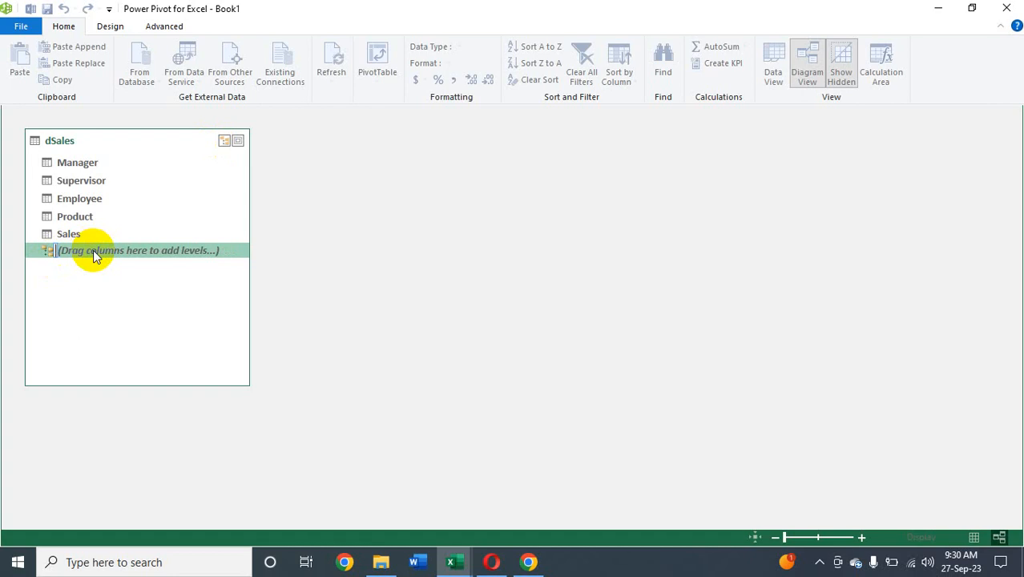
{"action": "type", "text": "Sales"}
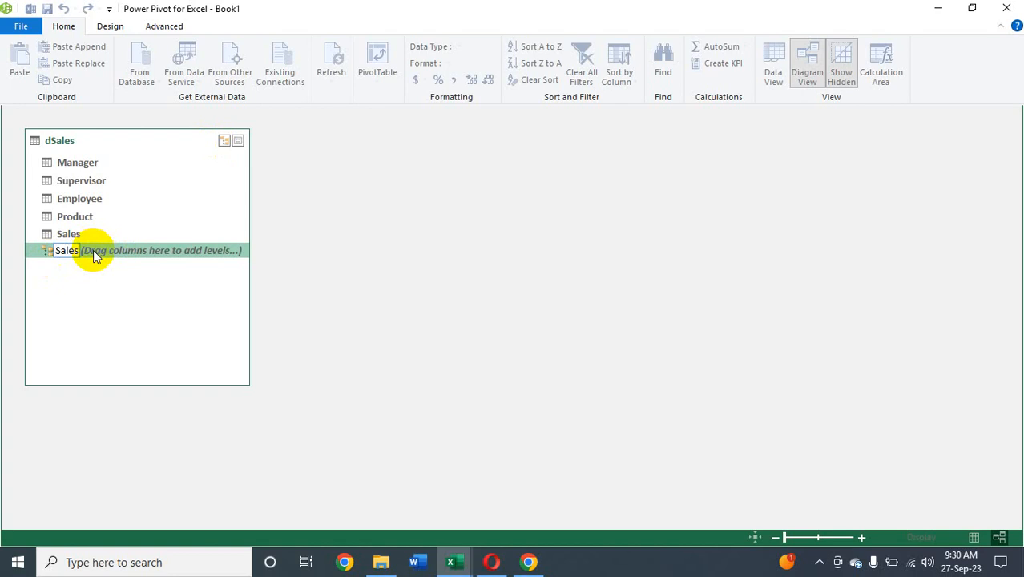
{"action": "key", "text": "Return"}
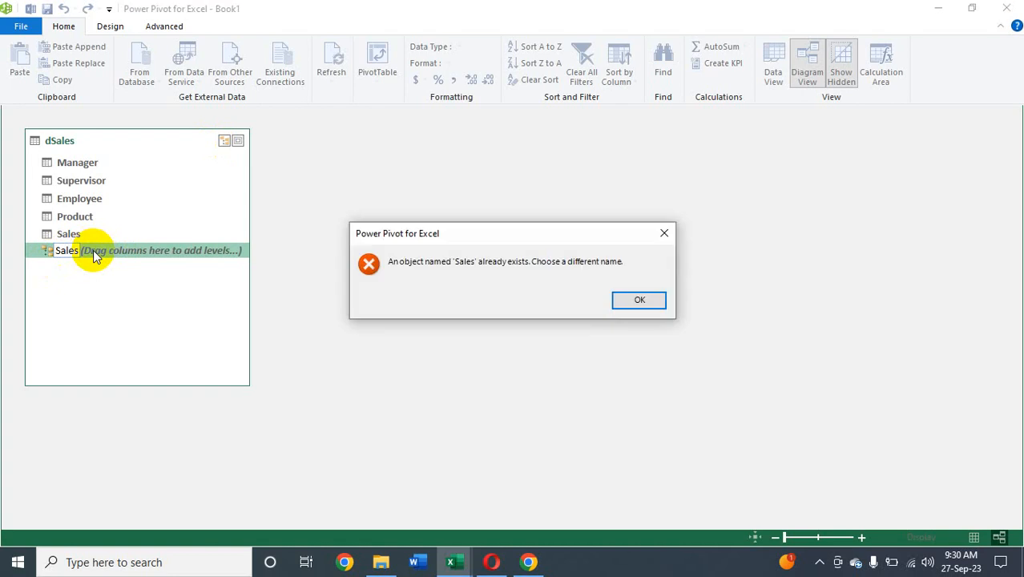
{"action": "left_click", "coordinate": [639, 301]}
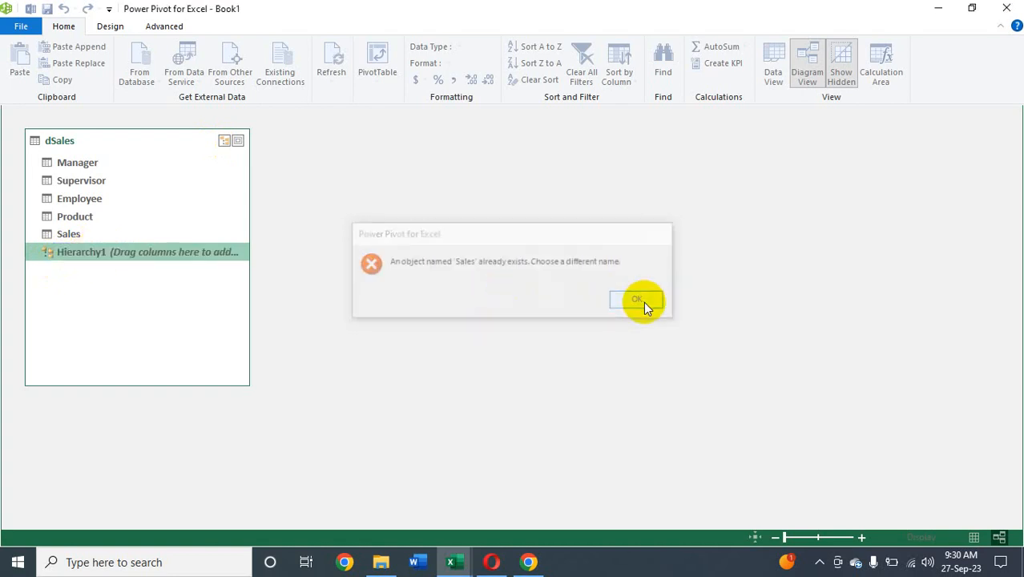
- Rename the new hierarchy in dSales as sales1
{"action": "double_click", "coordinate": [80, 252]}
{"action": "type", "text": "sales1"}
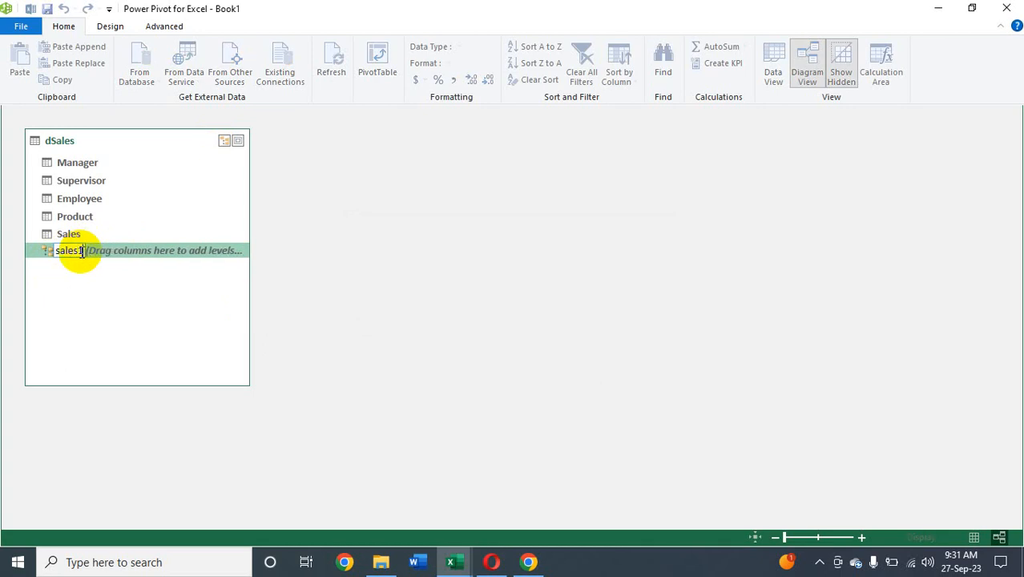
{"action": "key", "text": "Return"}
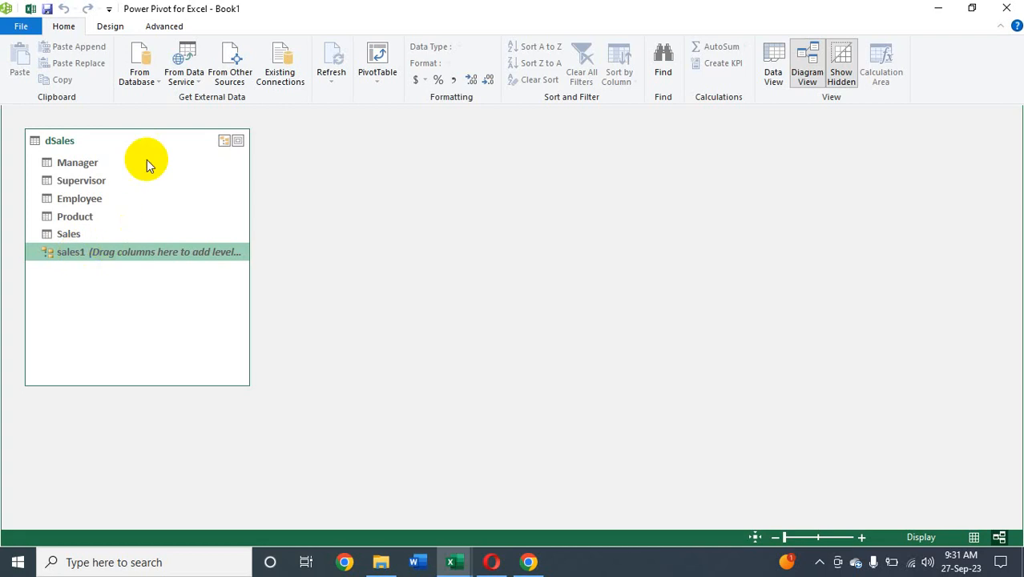
- Add the Manager, Supervisor, Employee and Product columns, in that order, as levels of the sales1 hierarchy
{"action": "left_click", "coordinate": [95, 166]}
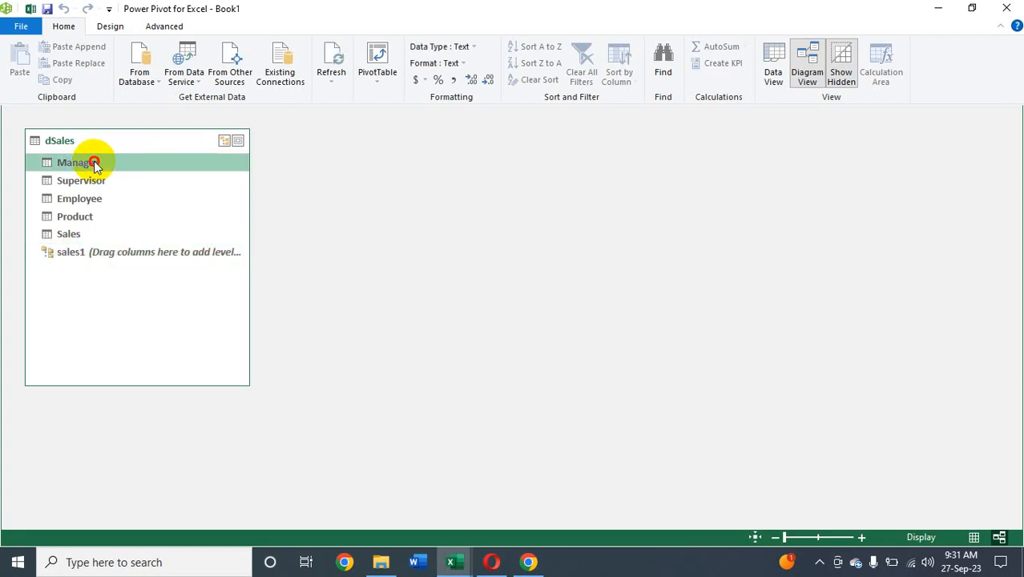
{"action": "left_click_drag", "start_coordinate": [97, 164], "coordinate": [95, 255]}
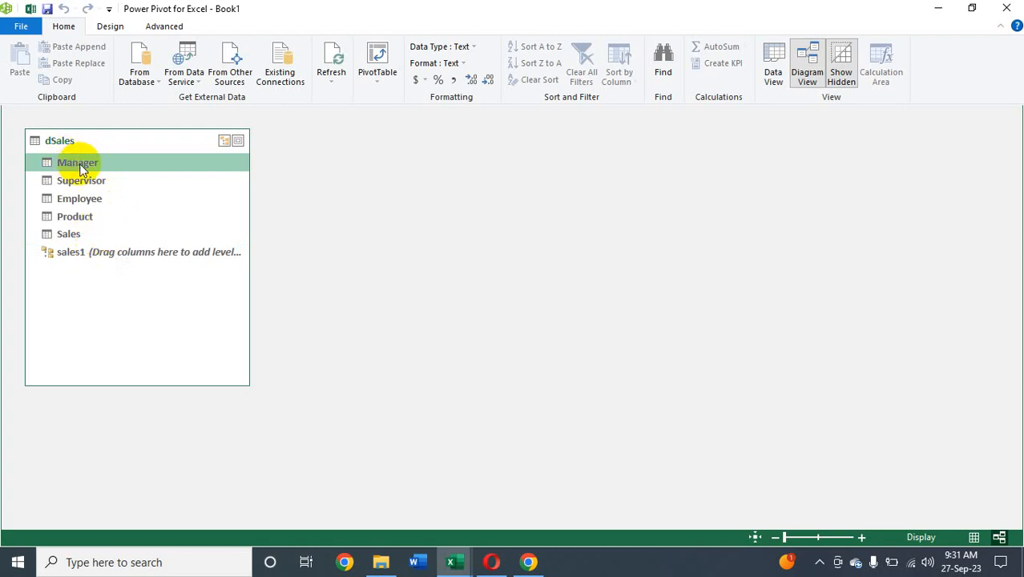
{"action": "left_click_drag", "start_coordinate": [80, 167], "coordinate": [113, 256]}
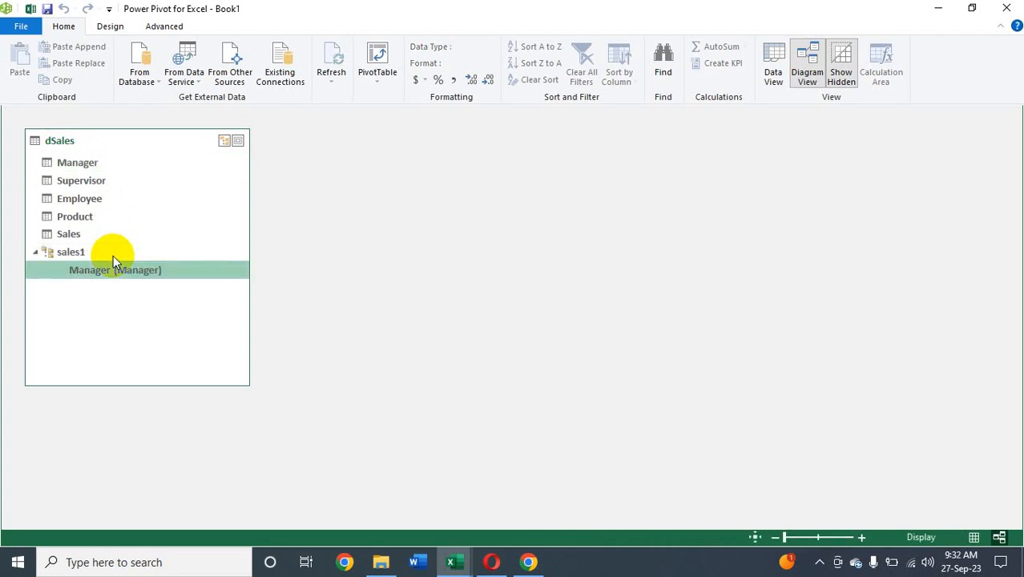
{"action": "left_click", "coordinate": [90, 182]}
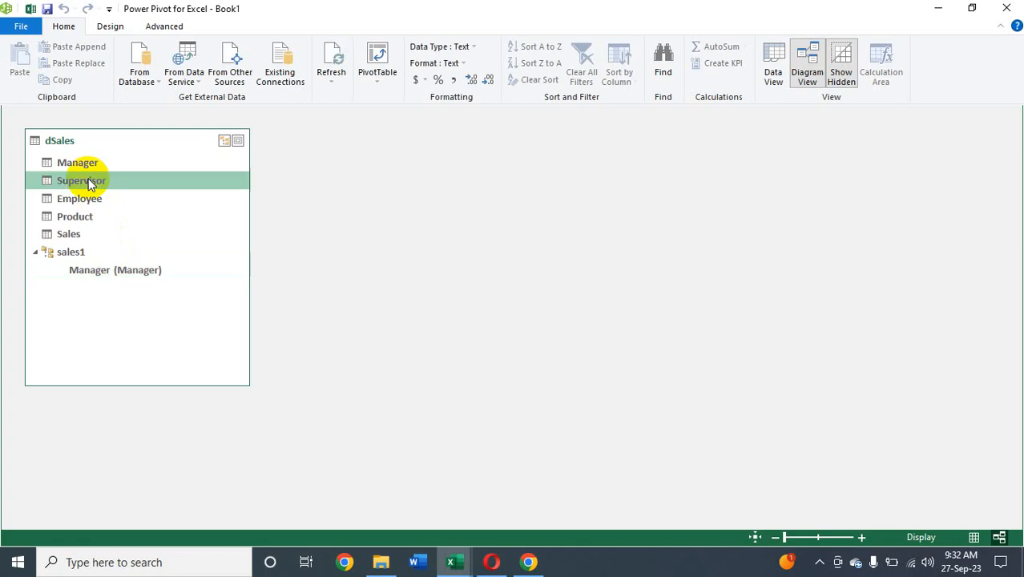
{"action": "left_click_drag", "start_coordinate": [90, 182], "coordinate": [88, 257]}
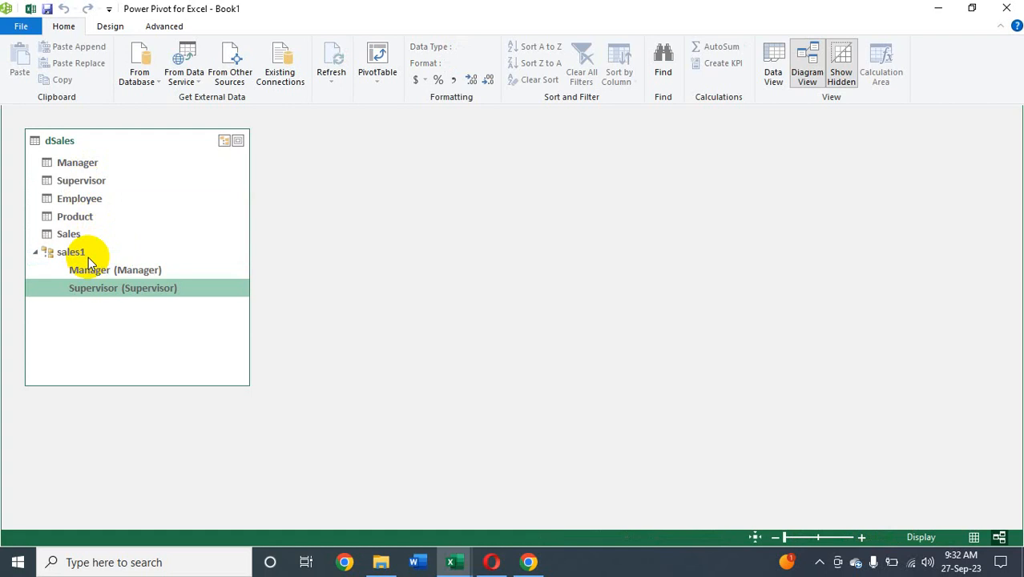
{"action": "left_click", "coordinate": [86, 198]}
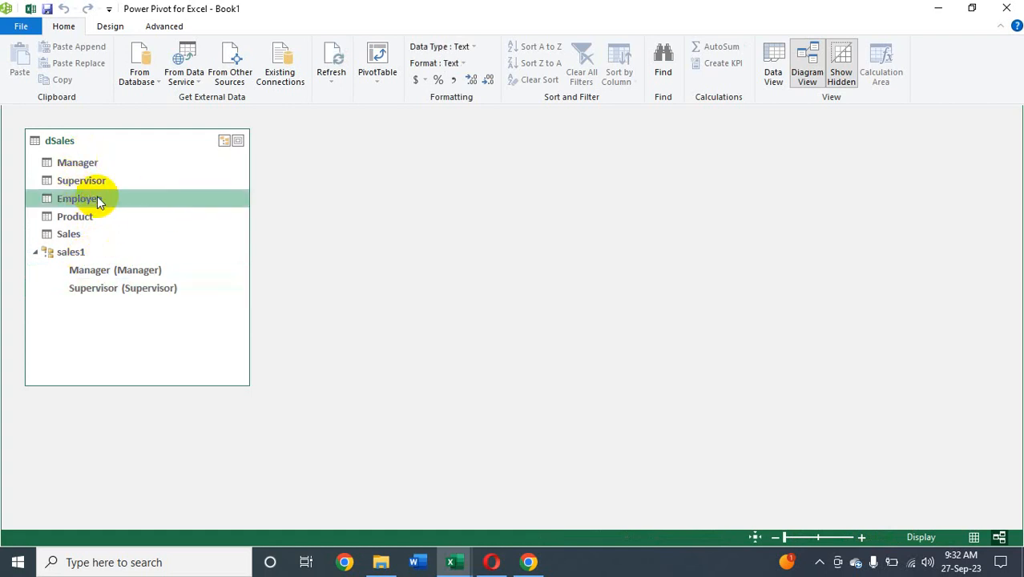
{"action": "left_click_drag", "start_coordinate": [96, 197], "coordinate": [85, 257]}
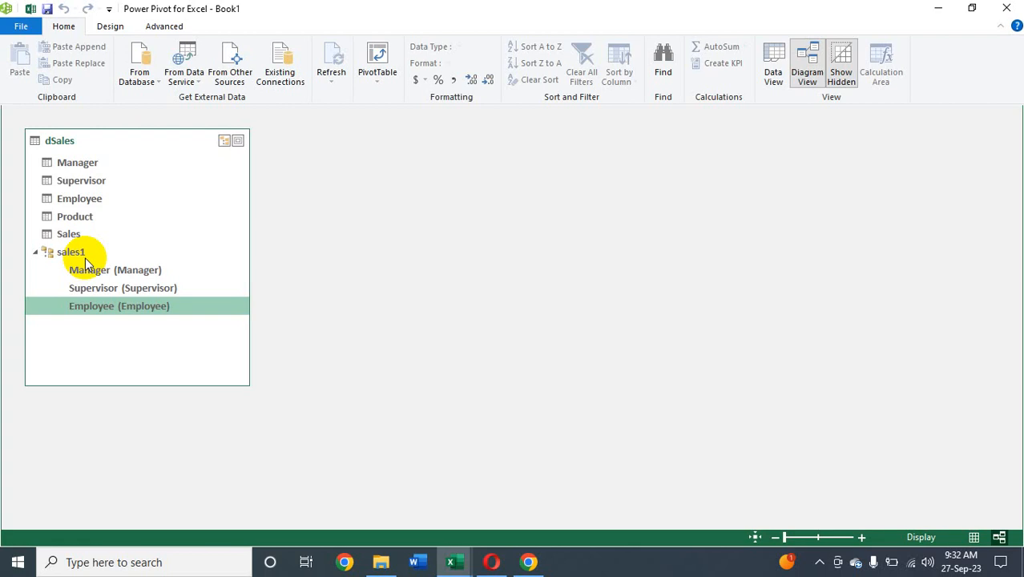
{"action": "left_click", "coordinate": [88, 224]}
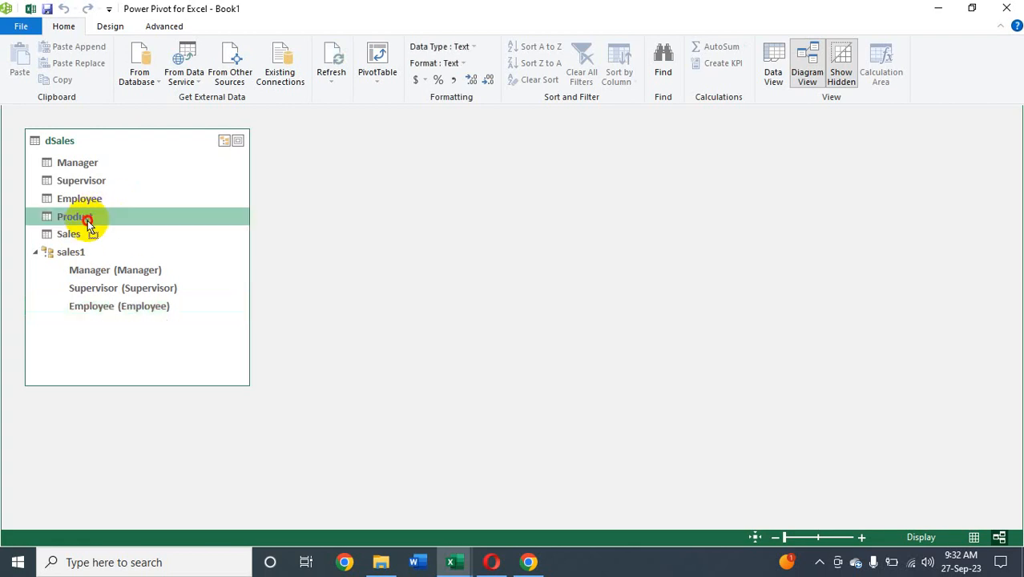
{"action": "left_click_drag", "start_coordinate": [87, 218], "coordinate": [82, 260]}
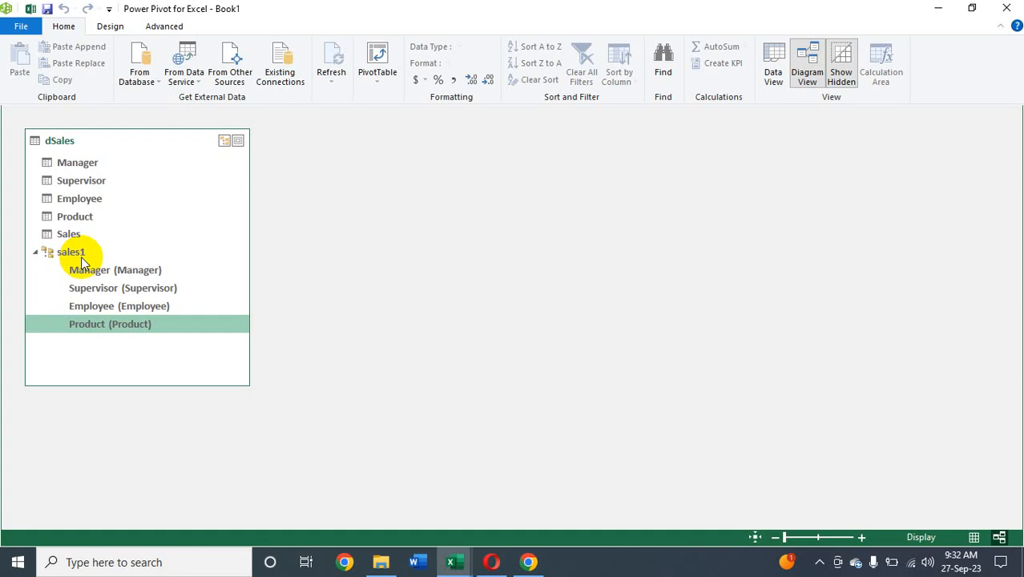
- Return the data model to Data View and create a PivotTable from it on a new worksheet
{"action": "left_click", "coordinate": [772, 73]}
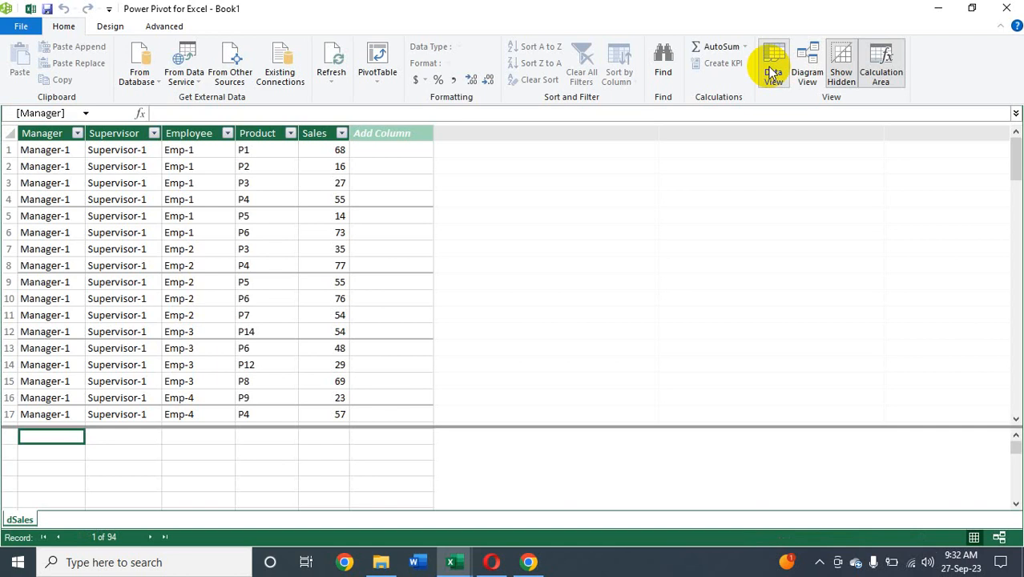
{"action": "left_click", "coordinate": [378, 80]}
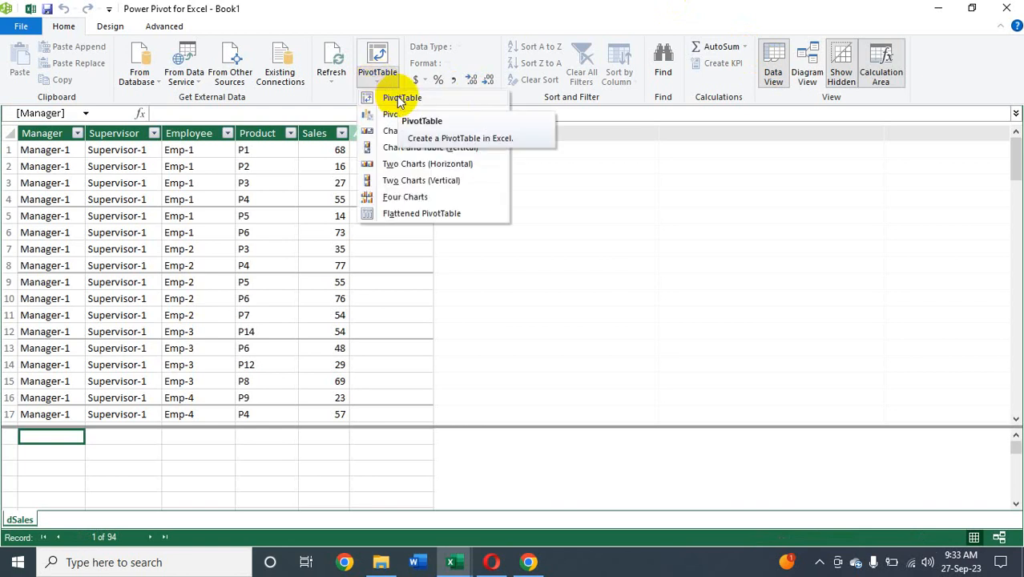
{"action": "left_click", "coordinate": [398, 98]}
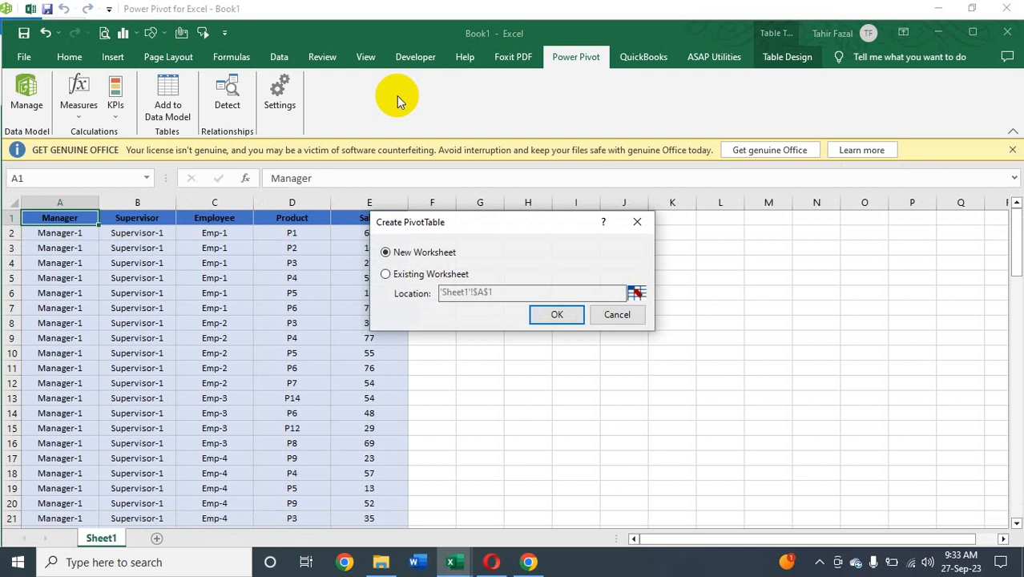
{"action": "left_click", "coordinate": [557, 315]}
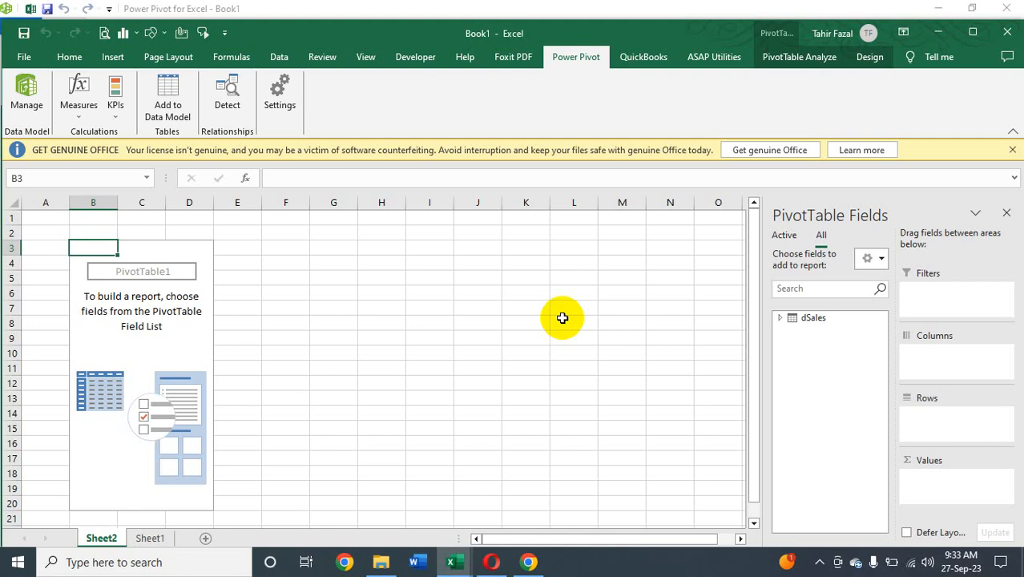
- Examine the levels of the sales1 hierarchy and the additional fields of dSales in the PivotTable field list
{"action": "left_click", "coordinate": [781, 319]}
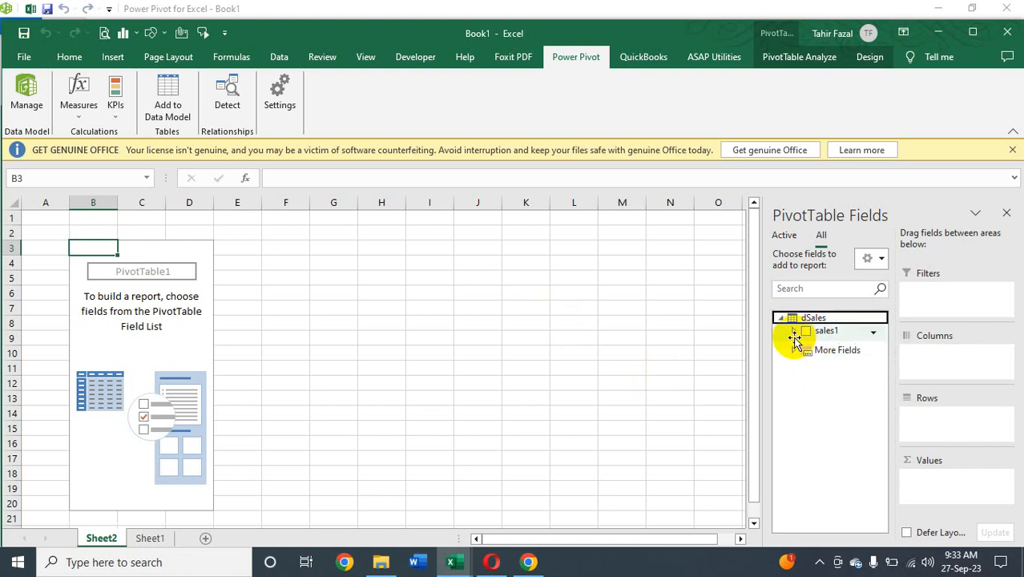
{"action": "left_click", "coordinate": [794, 332]}
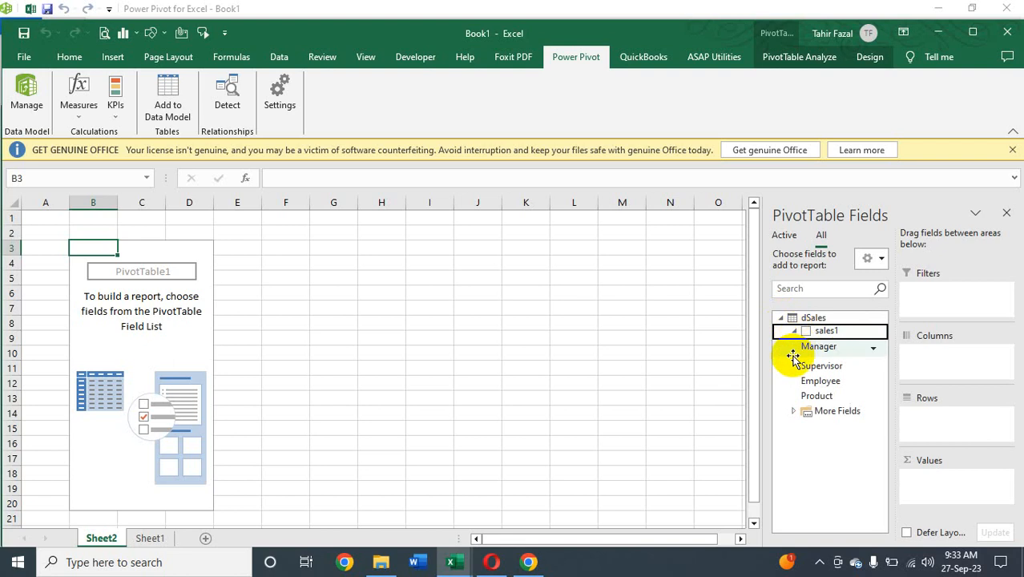
{"action": "left_click", "coordinate": [795, 408]}
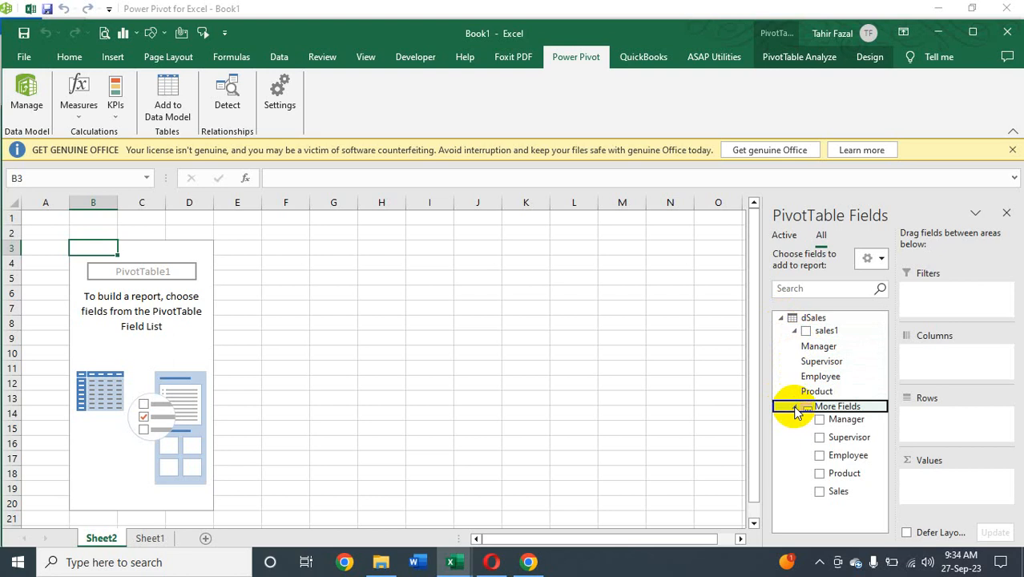
{"action": "left_click", "coordinate": [781, 321]}
{"action": "left_click", "coordinate": [781, 321]}
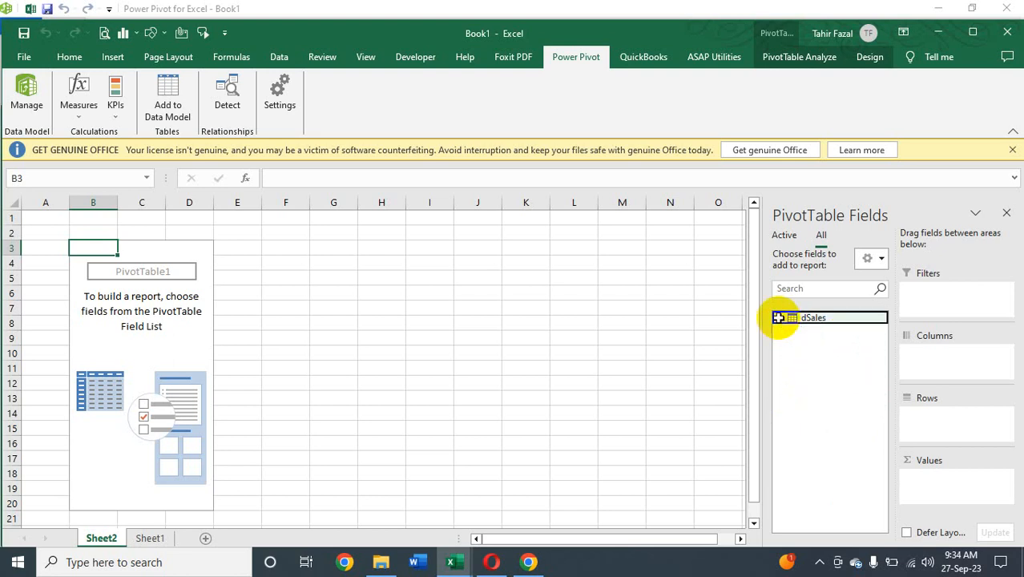
- Switch between the Power Pivot data model window and the Excel workbook twice, ending in the workbook
{"action": "left_click", "coordinate": [27, 94]}
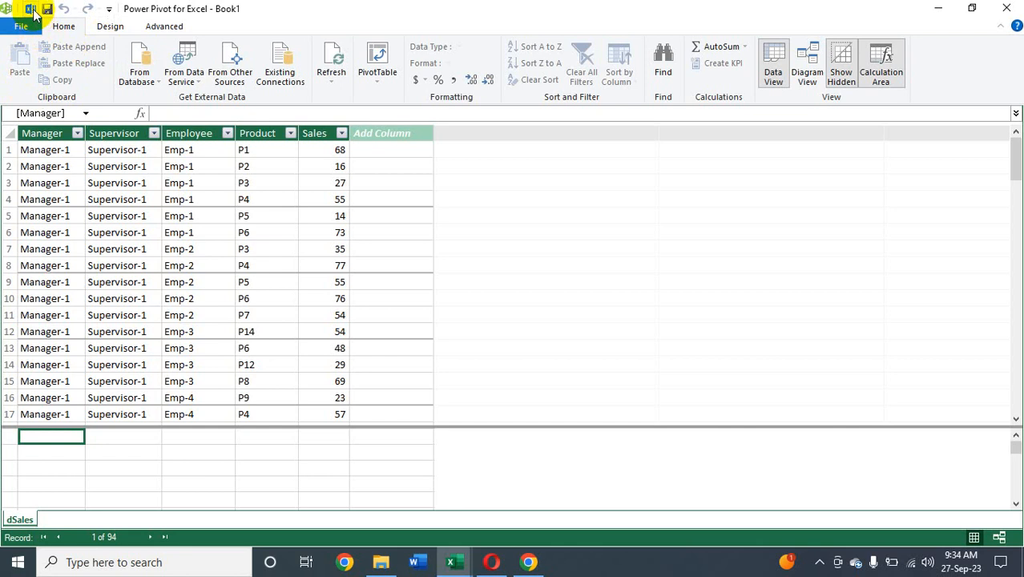
{"action": "left_click", "coordinate": [31, 9]}
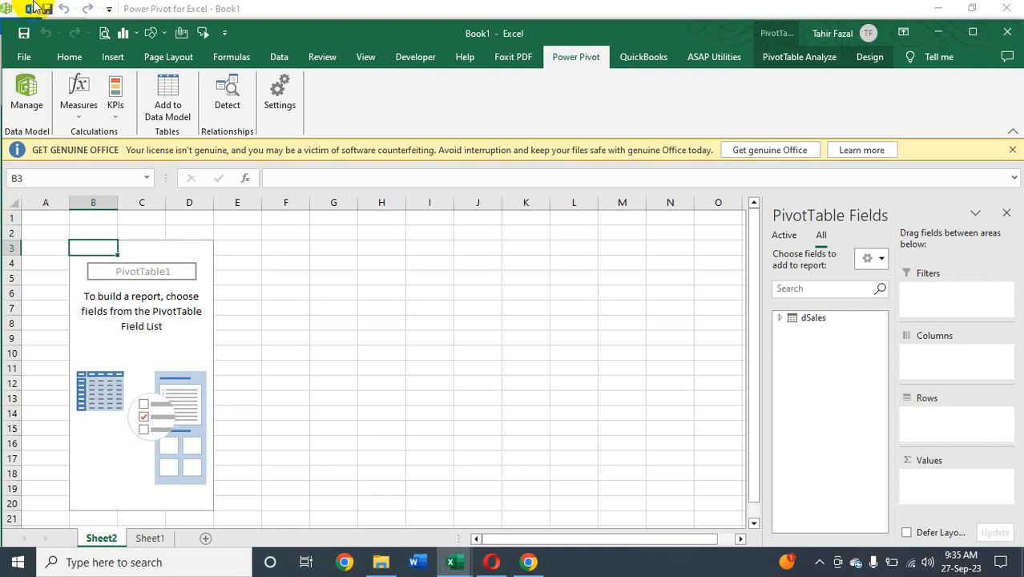
{"action": "left_click", "coordinate": [34, 96]}
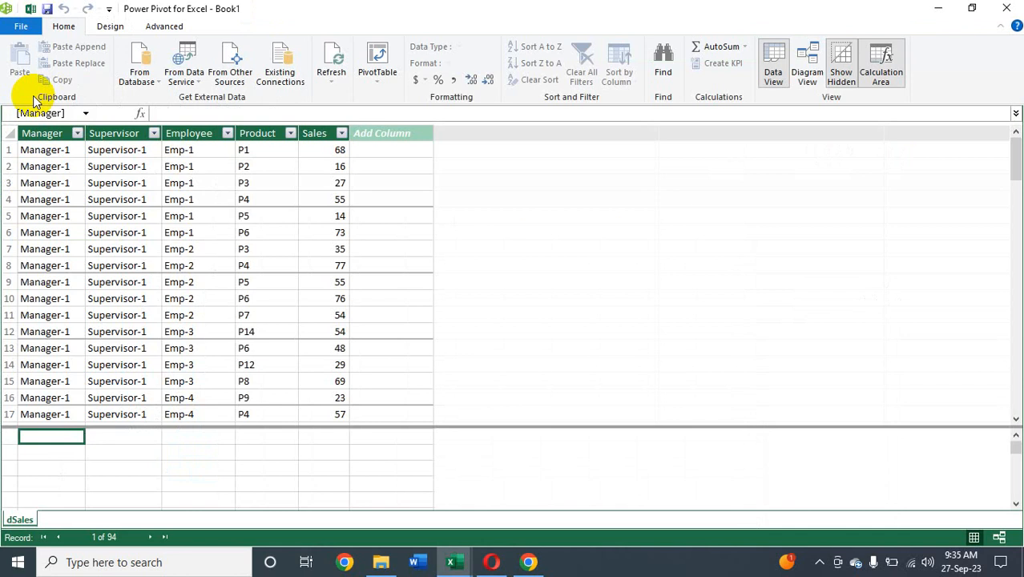
{"action": "left_click", "coordinate": [34, 12]}
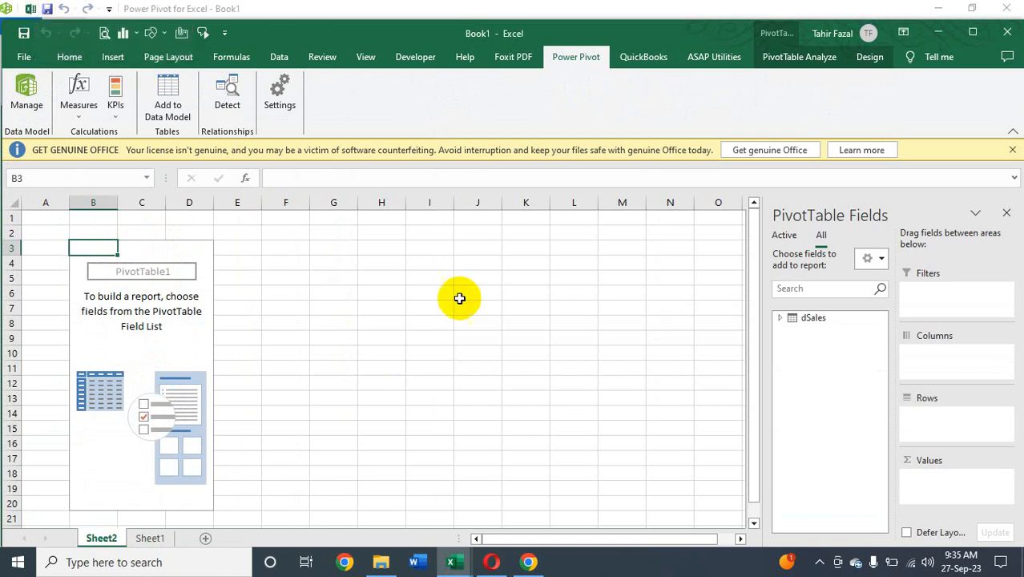
- Add the sales1 hierarchy to the PivotTable's rows and the Sales field to its values
{"action": "left_click", "coordinate": [781, 319]}
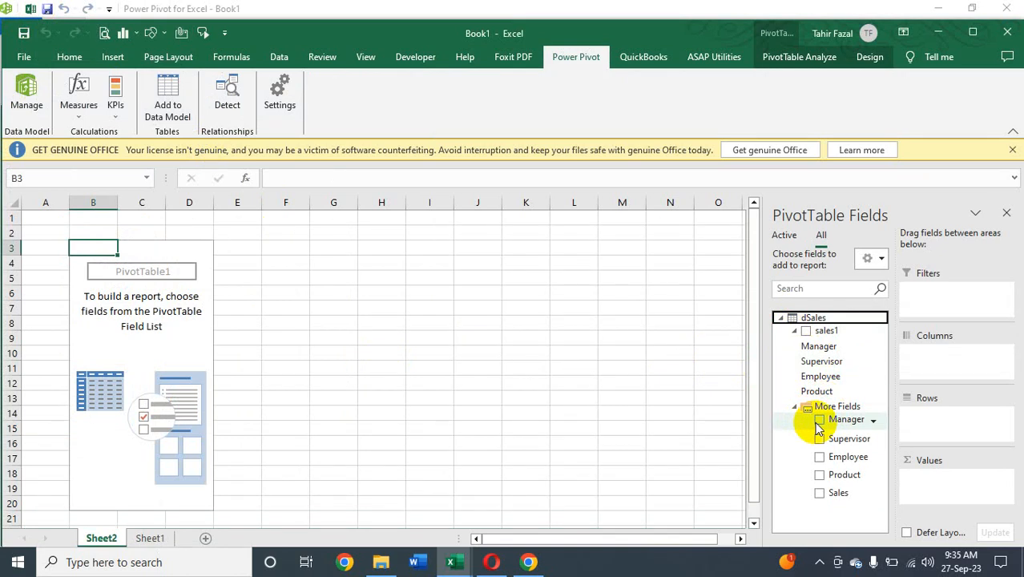
{"action": "left_click", "coordinate": [807, 332]}
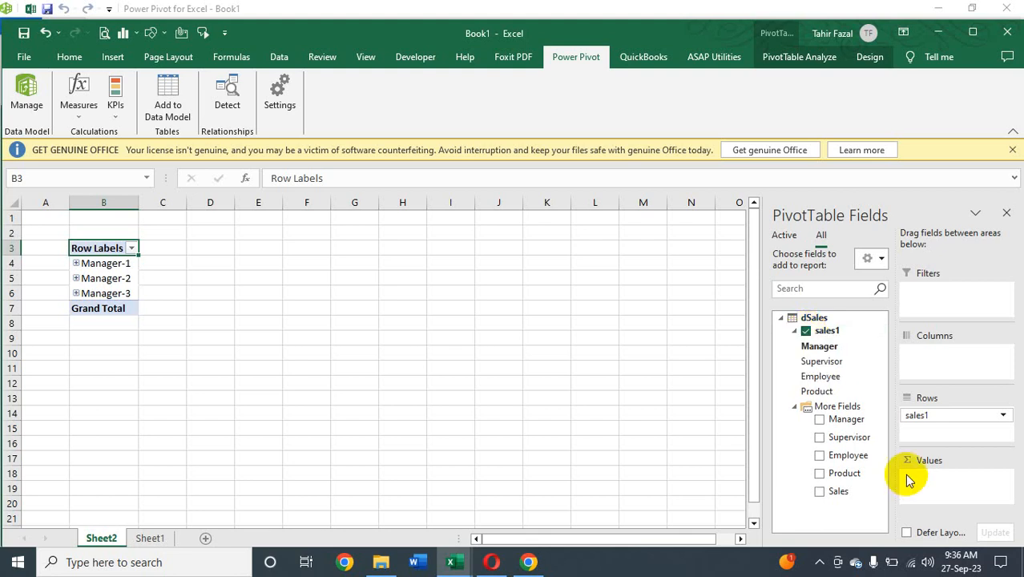
{"action": "left_click", "coordinate": [821, 492]}
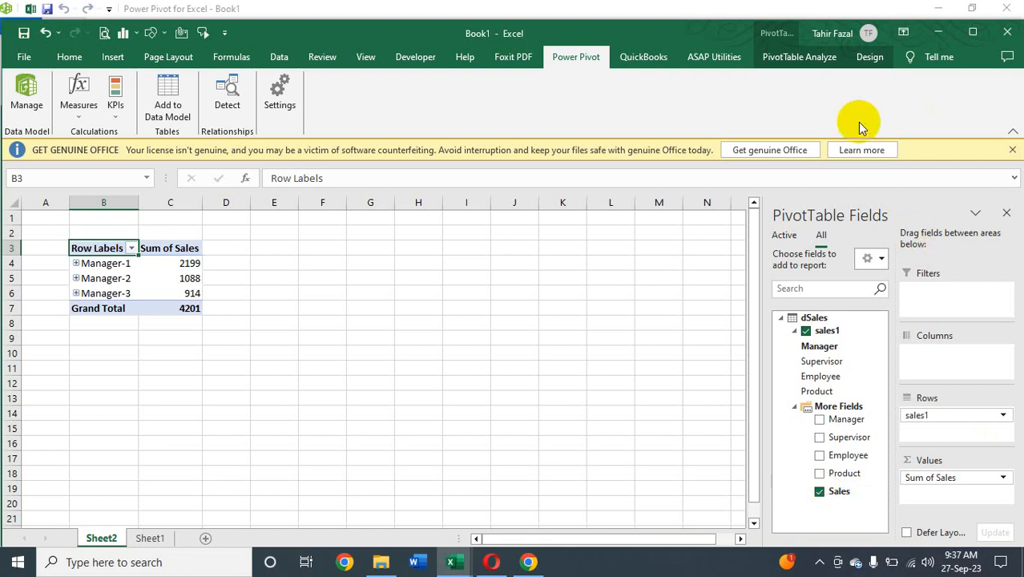
- Change the PivotTable's report layout to Tabular Form
{"action": "left_click", "coordinate": [873, 57]}
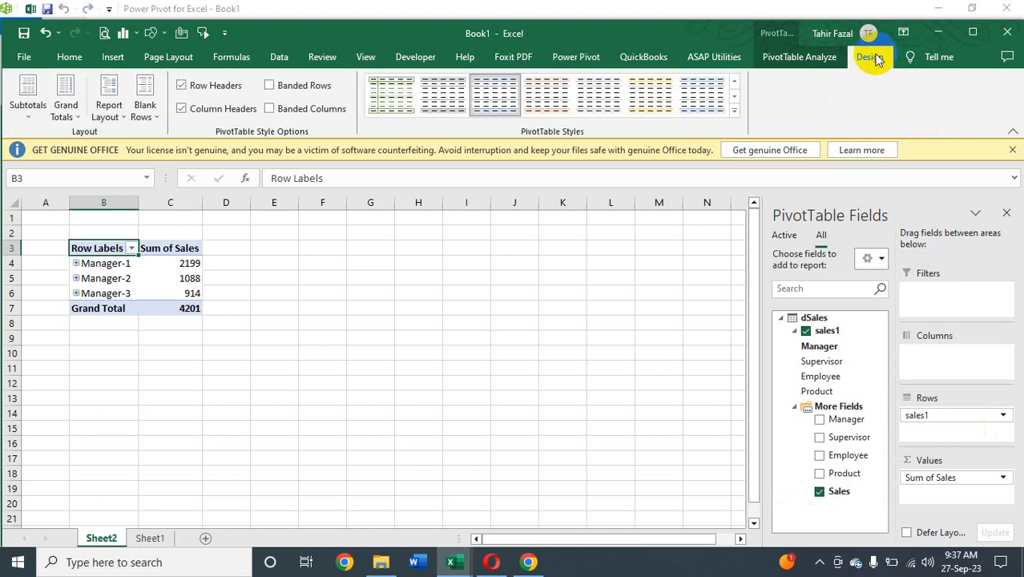
{"action": "left_click", "coordinate": [121, 115]}
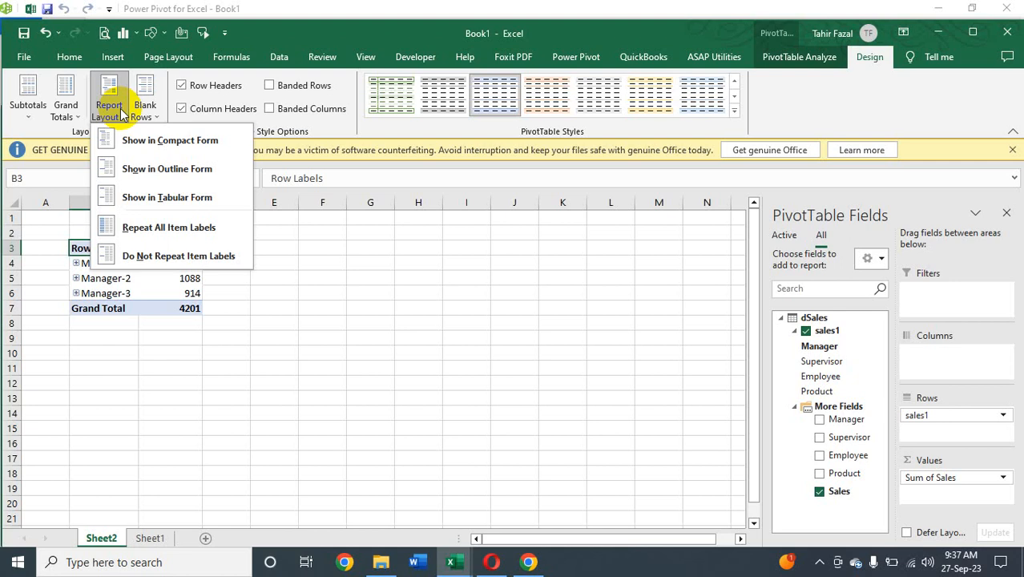
{"action": "left_click", "coordinate": [158, 200]}
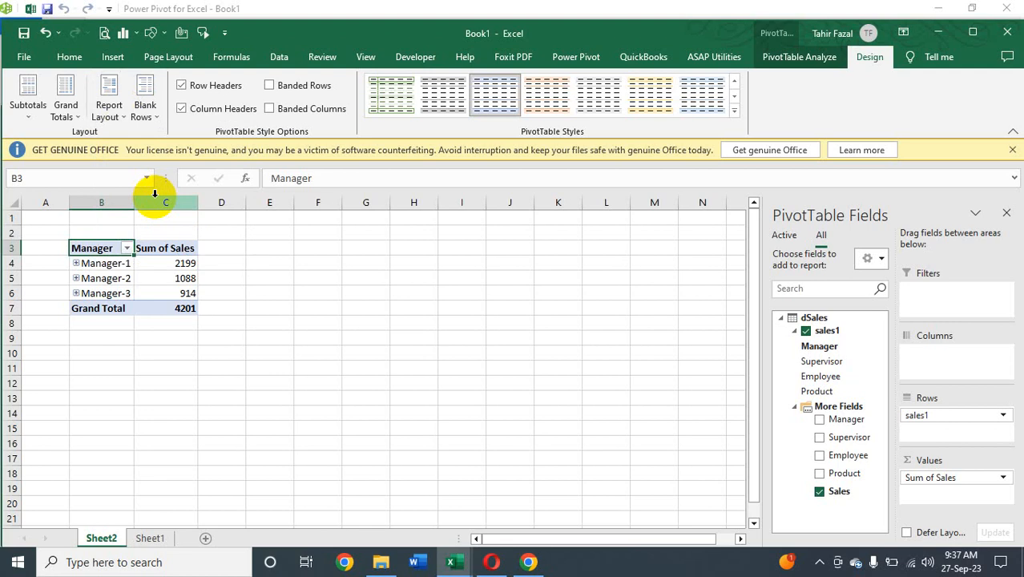
- Enter the formula ="Sales of "&B3 in cell E1 to build a title from the PivotTable's row header
{"action": "left_click", "coordinate": [280, 224]}
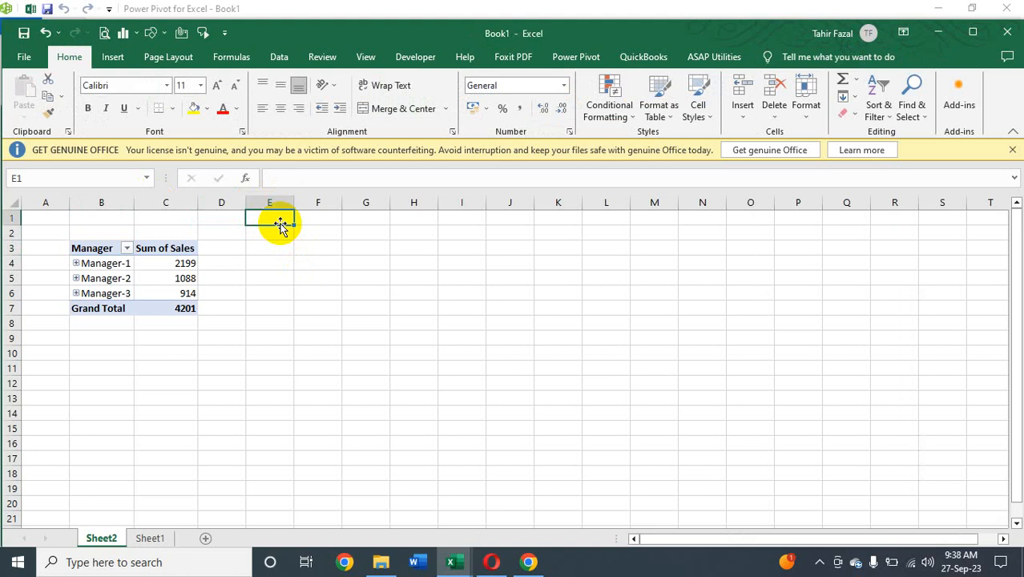
{"action": "type", "text": "=\""}
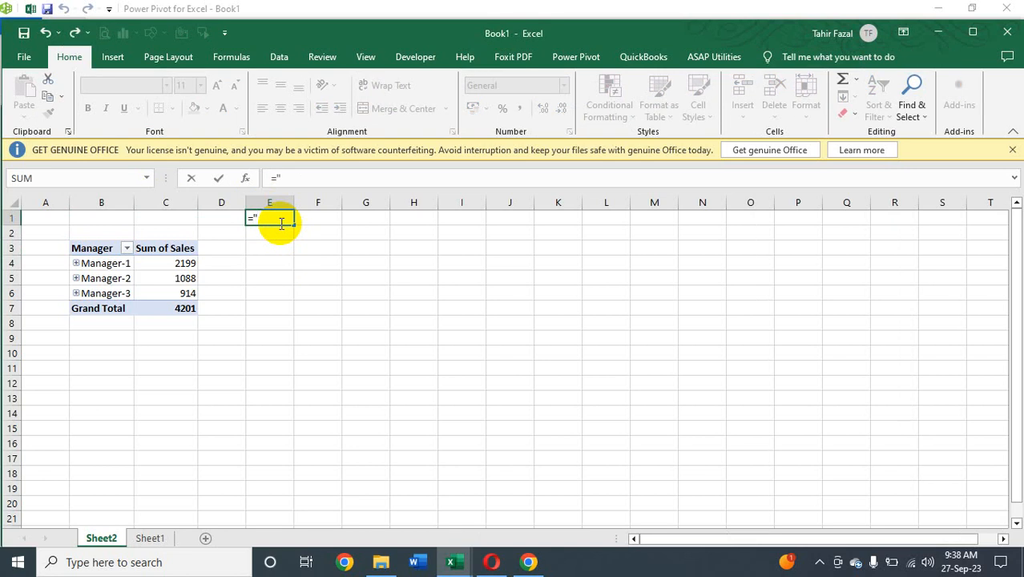
{"action": "type", "text": "Sales of \""}
{"action": "type", "text": "&"}
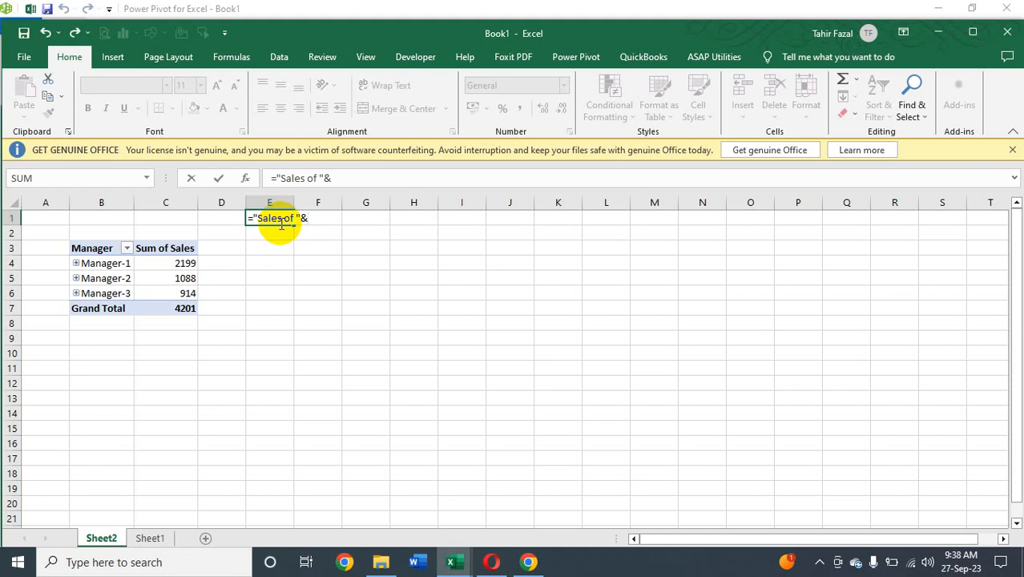
{"action": "left_click", "coordinate": [88, 250]}
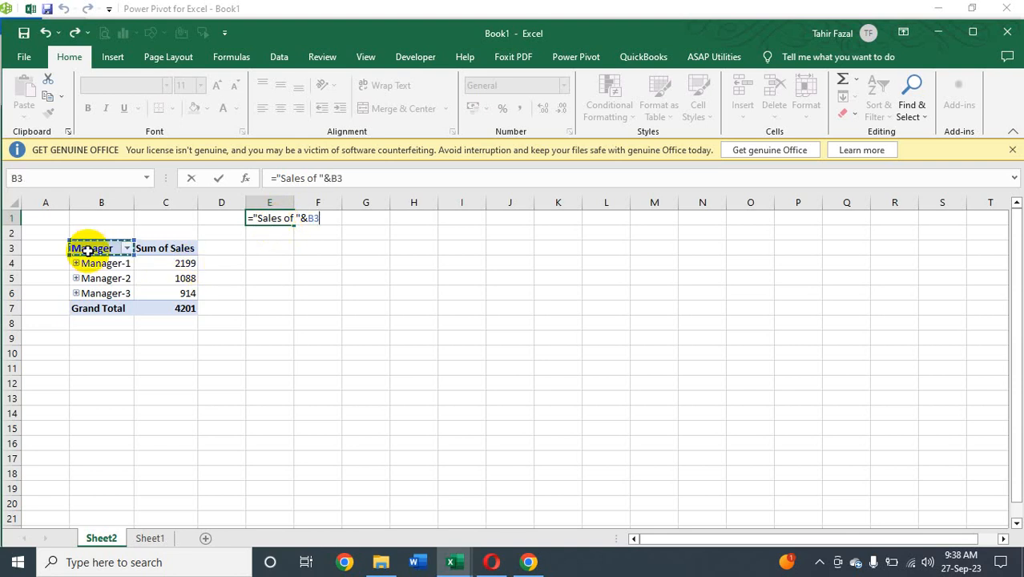
{"action": "key", "text": "Return"}
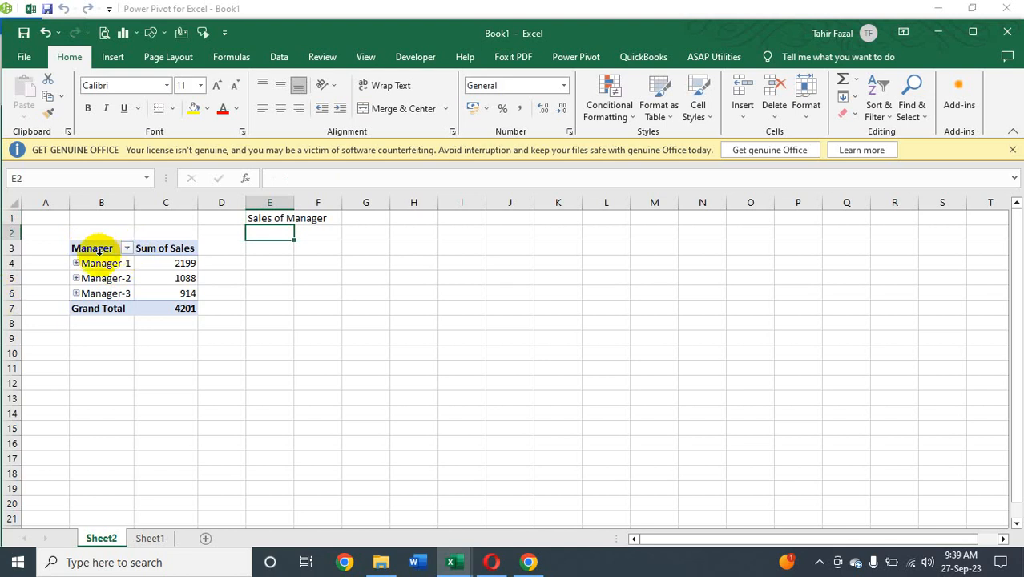
{"action": "left_click", "coordinate": [99, 252]}
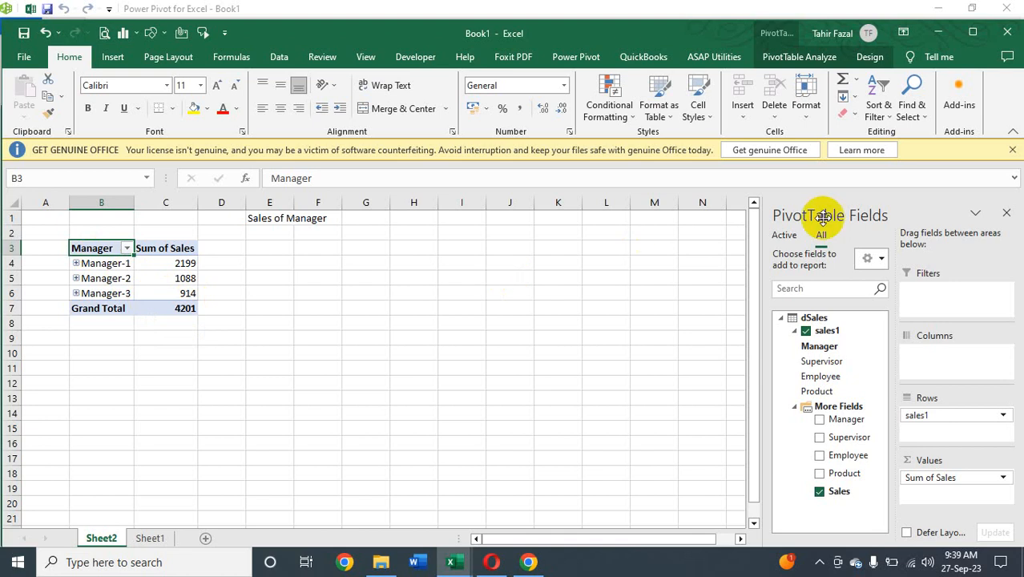
{"action": "left_click", "coordinate": [806, 64]}
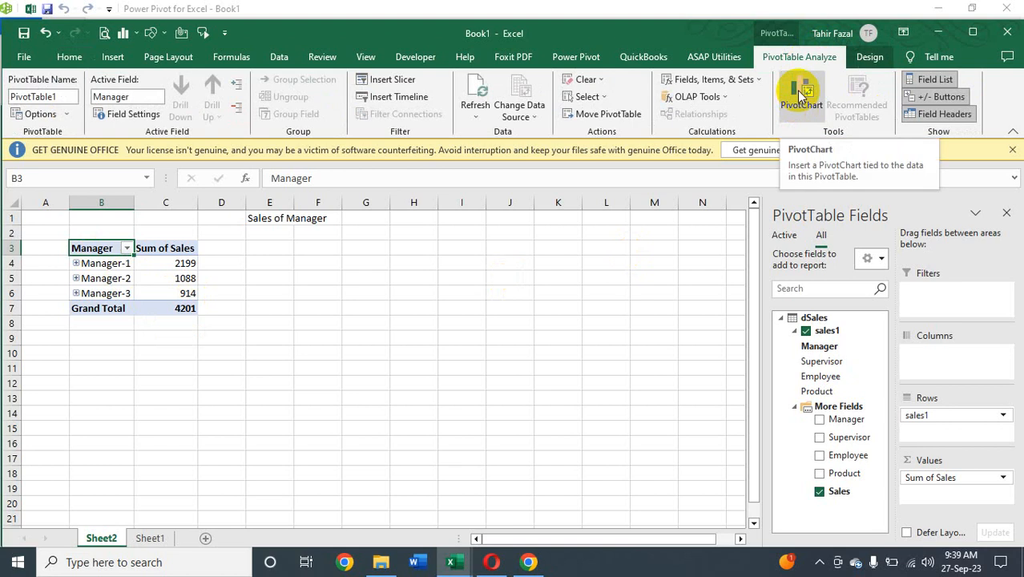
{"action": "left_click", "coordinate": [799, 92]}
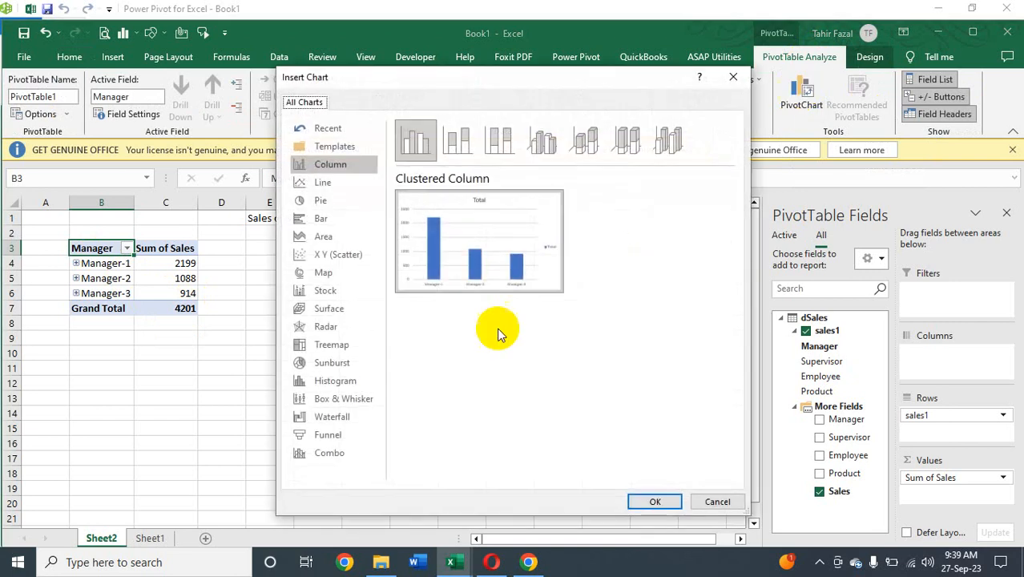
{"action": "mouse_move", "coordinate": [516, 242]}
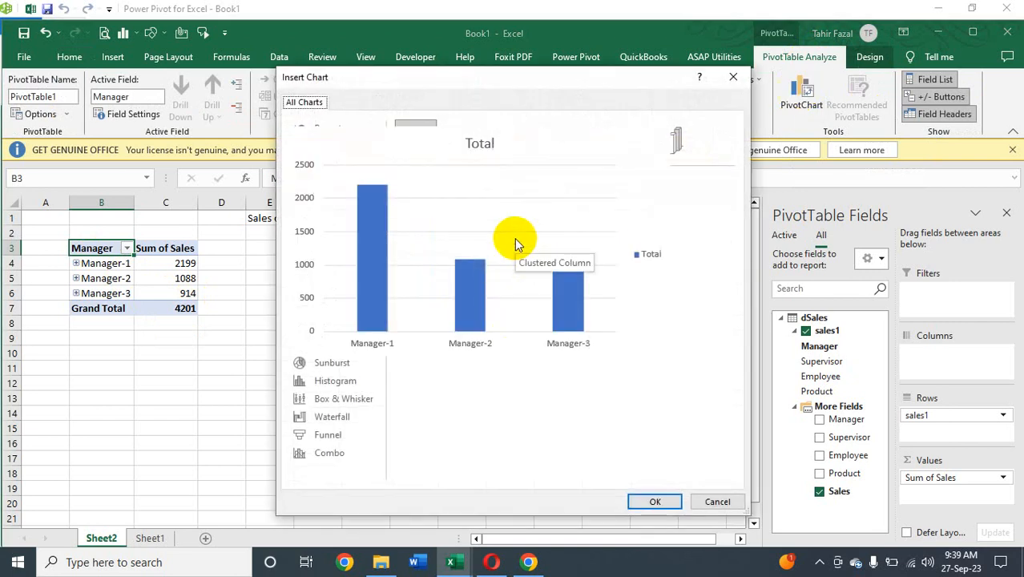
{"action": "double_click", "coordinate": [514, 238]}
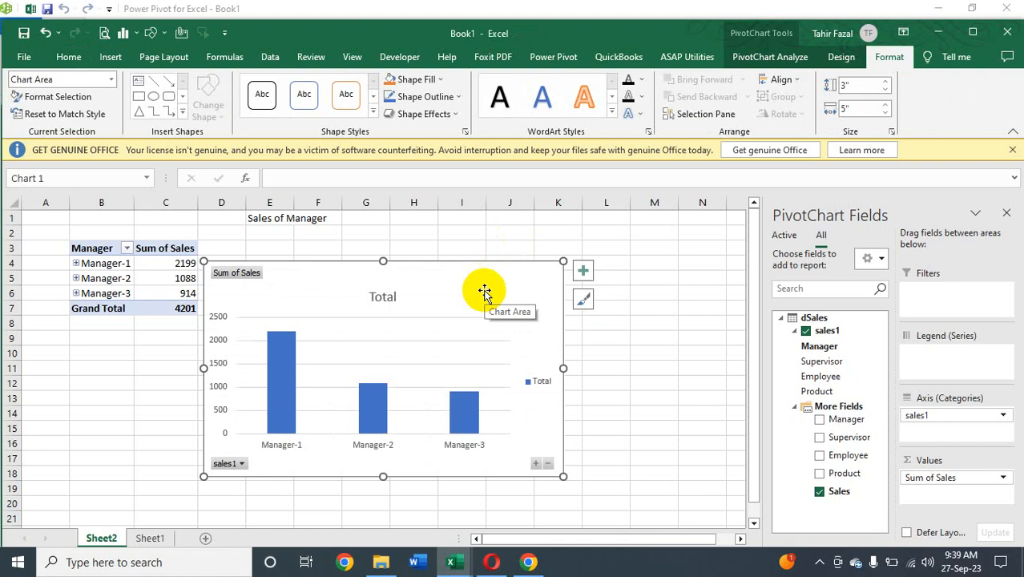
{"action": "key", "text": "Delete"}
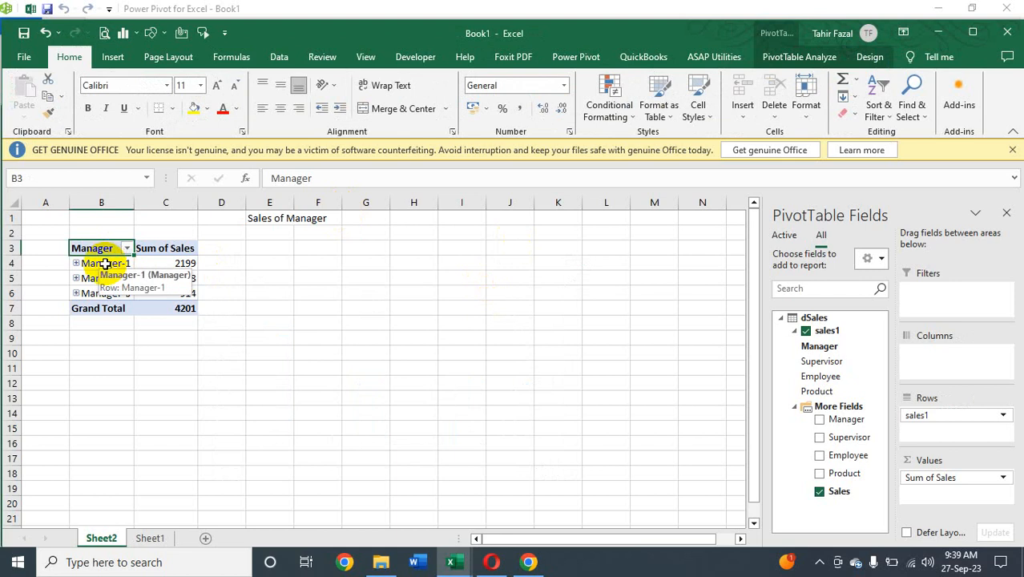
- Insert a clustered column PivotChart from the PivotTable and hide all field buttons on it
{"action": "left_click", "coordinate": [796, 61]}
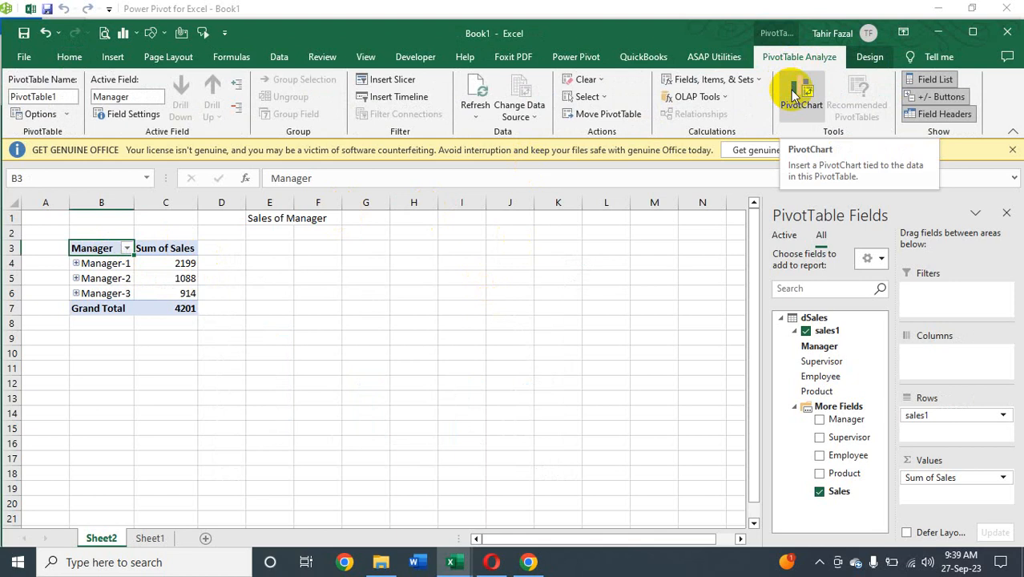
{"action": "left_click", "coordinate": [792, 95]}
{"action": "mouse_move", "coordinate": [507, 274]}
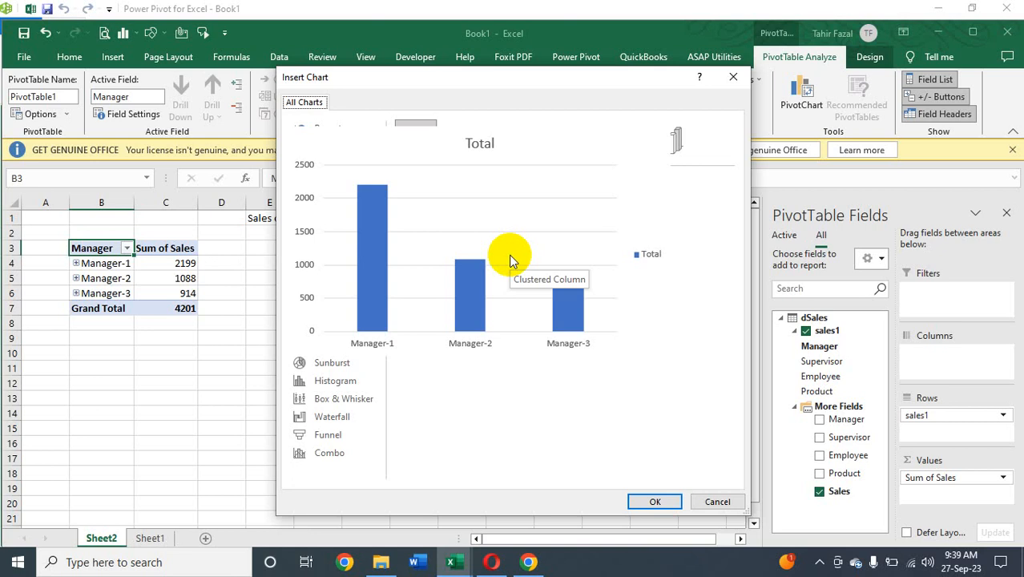
{"action": "double_click", "coordinate": [509, 255]}
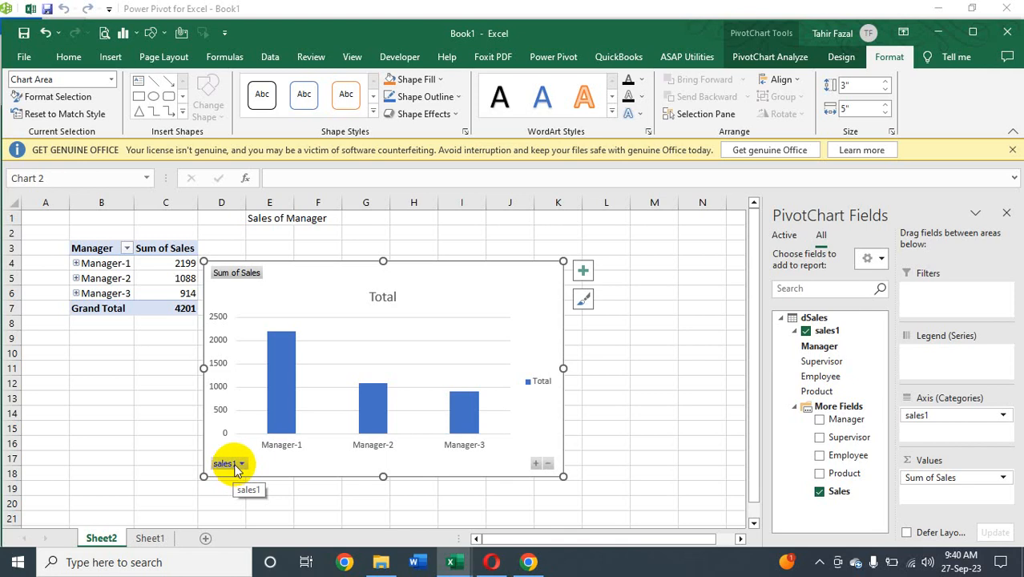
{"action": "right_click", "coordinate": [236, 470]}
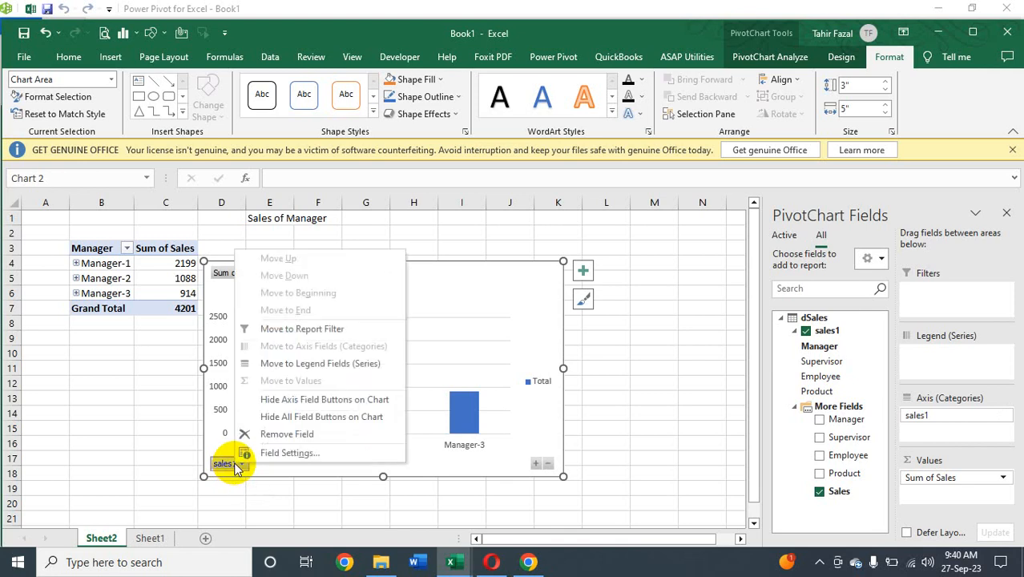
{"action": "left_click", "coordinate": [314, 418]}
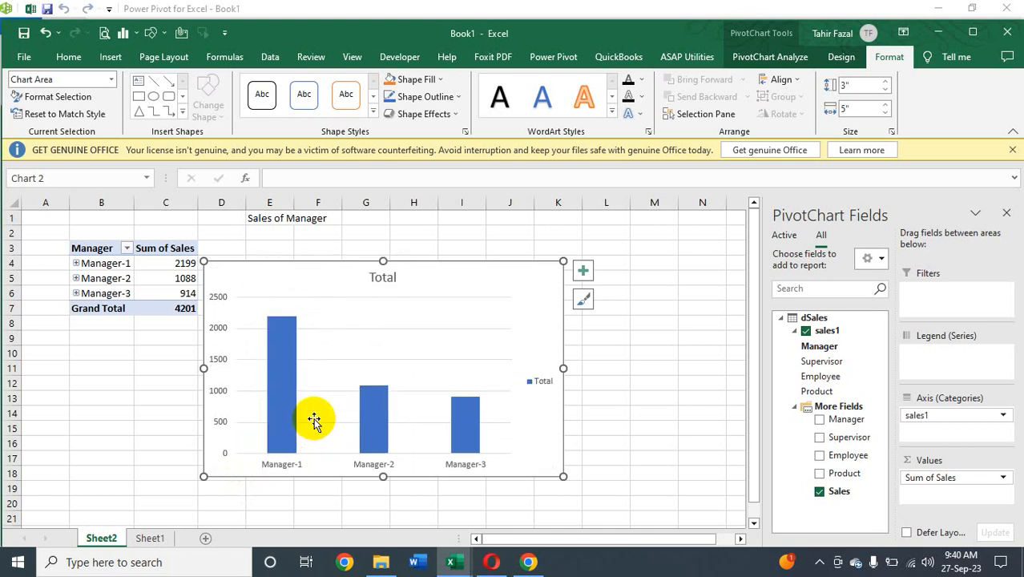
- Link the PivotChart's title to cell E1 with the formula =Sheet2!$E$1 and make the title bold
{"action": "left_click", "coordinate": [383, 276]}
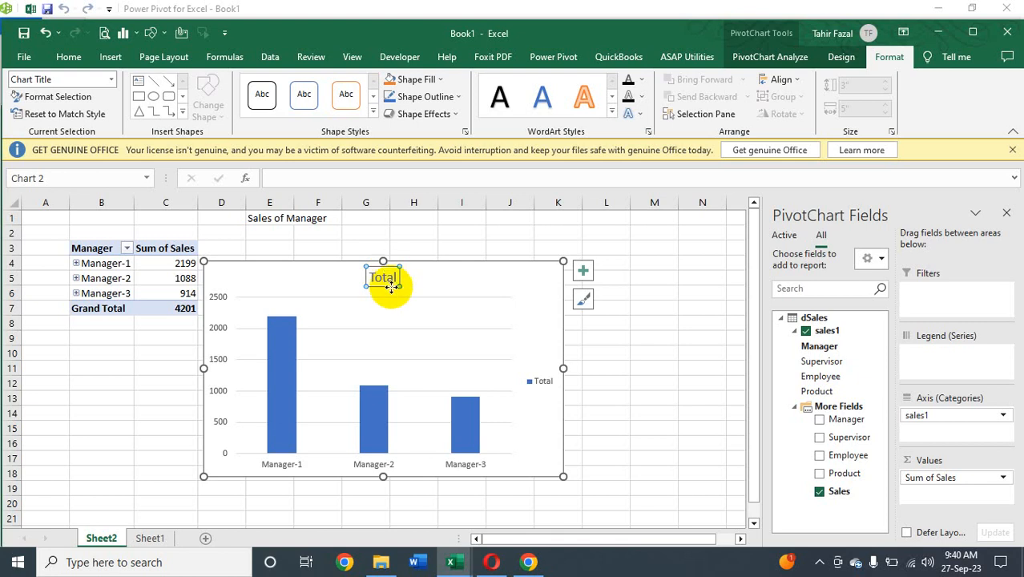
{"action": "left_click", "coordinate": [273, 181]}
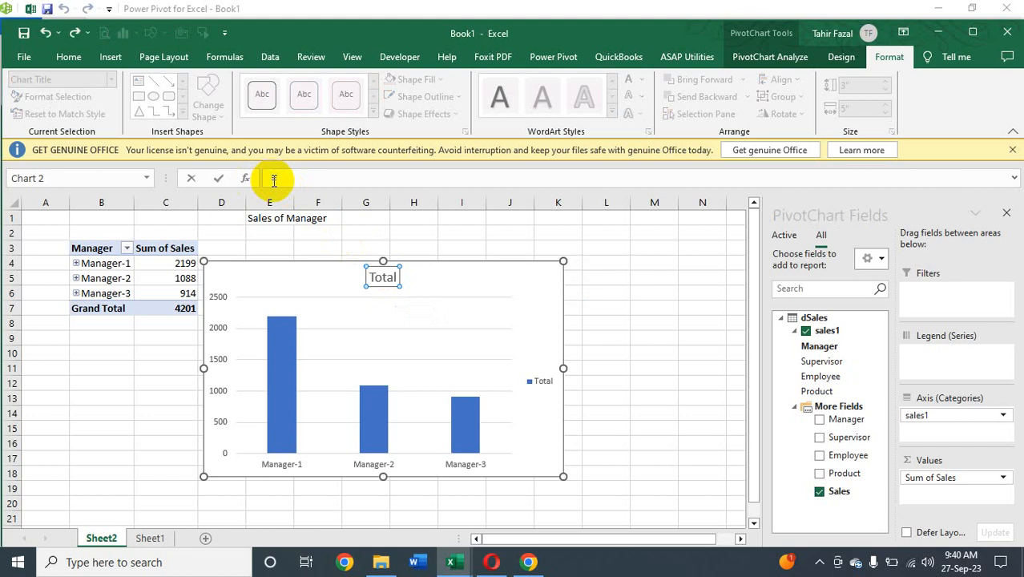
{"action": "type", "text": "="}
{"action": "left_click", "coordinate": [263, 218]}
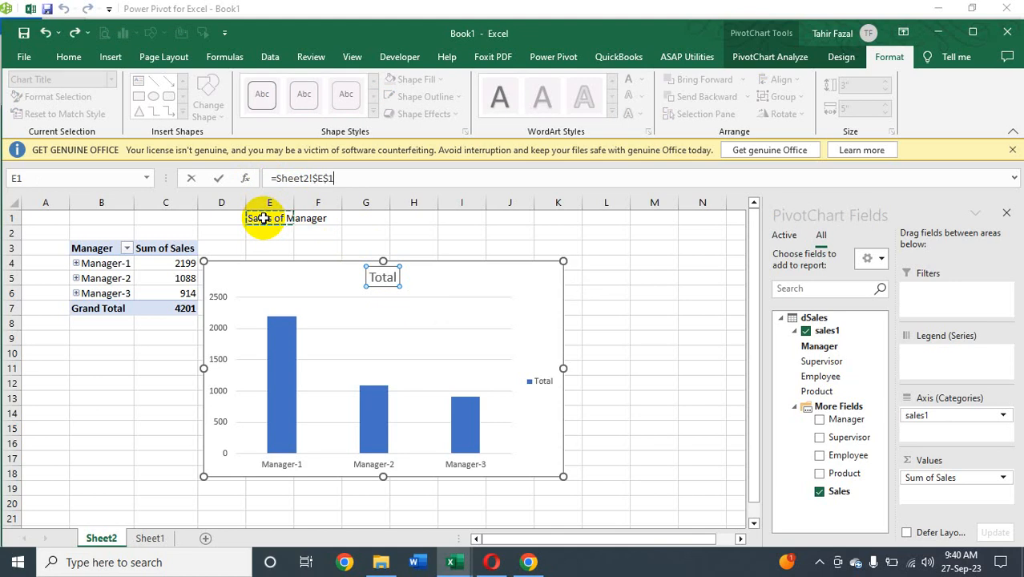
{"action": "key", "text": "Return"}
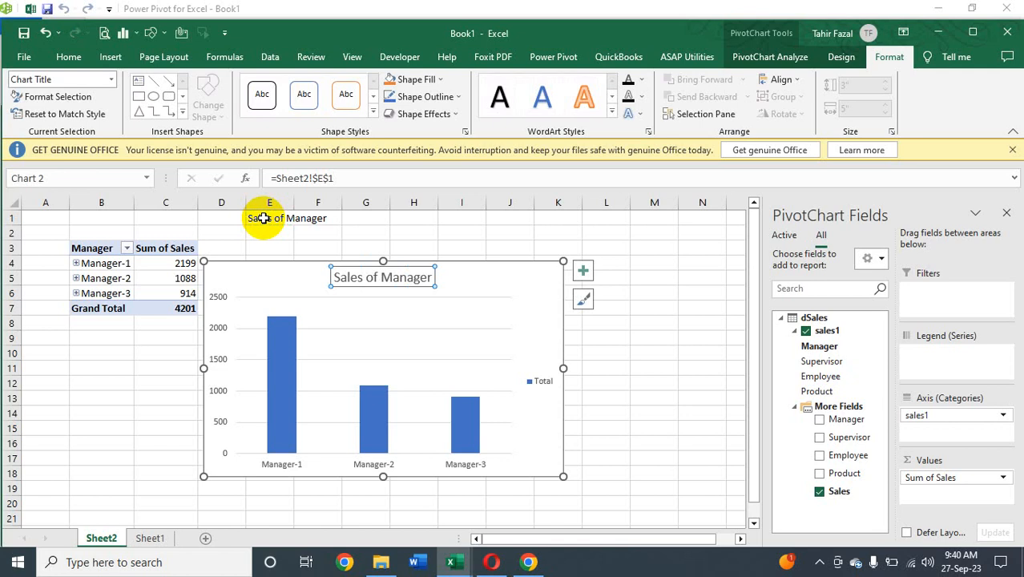
{"action": "key", "text": "ctrl+b"}
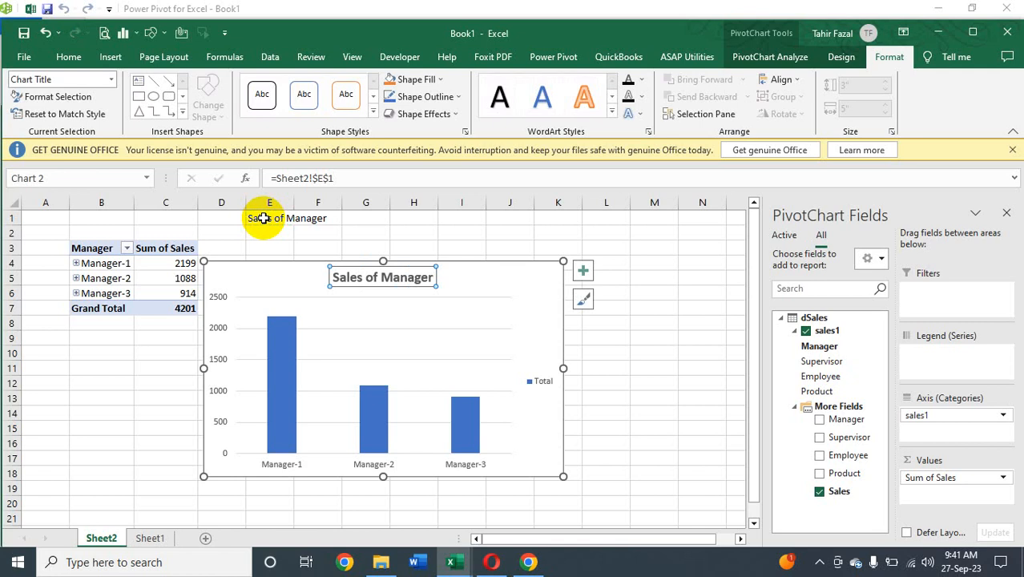
- Format the chart's data series so the fill colors vary by point
{"action": "left_click", "coordinate": [289, 353]}
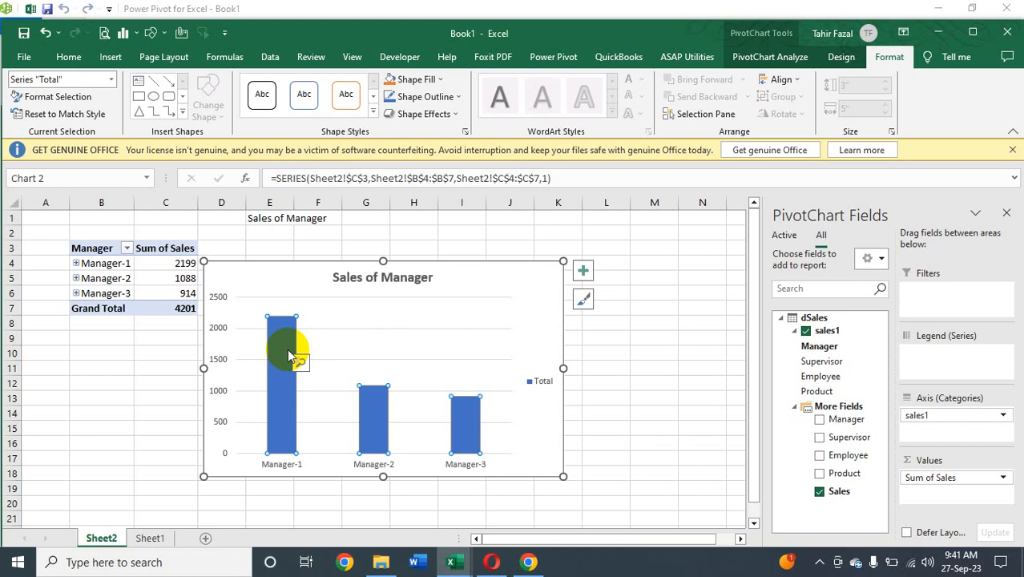
{"action": "key", "text": "ctrl+q"}
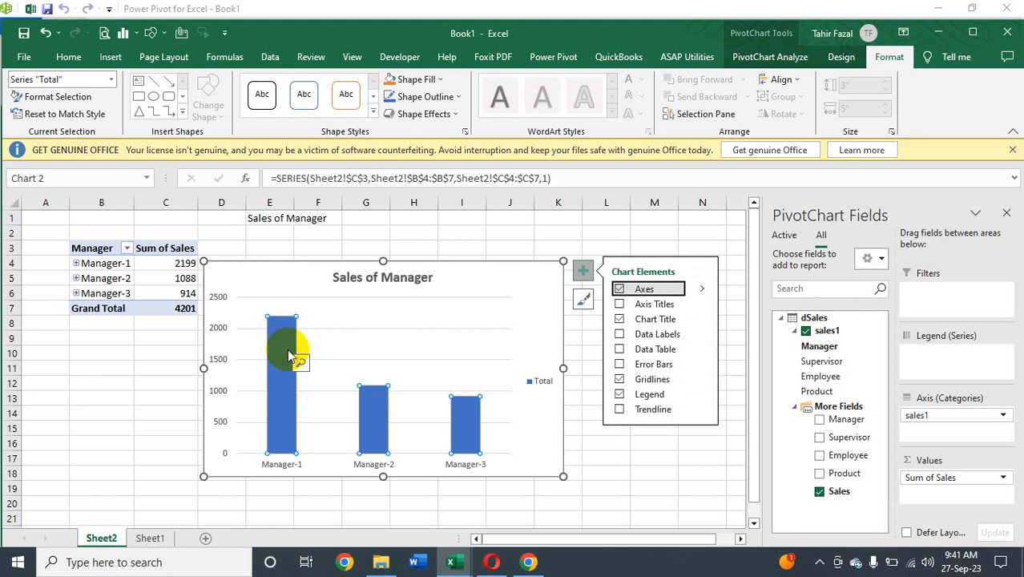
{"action": "key", "text": "Escape"}
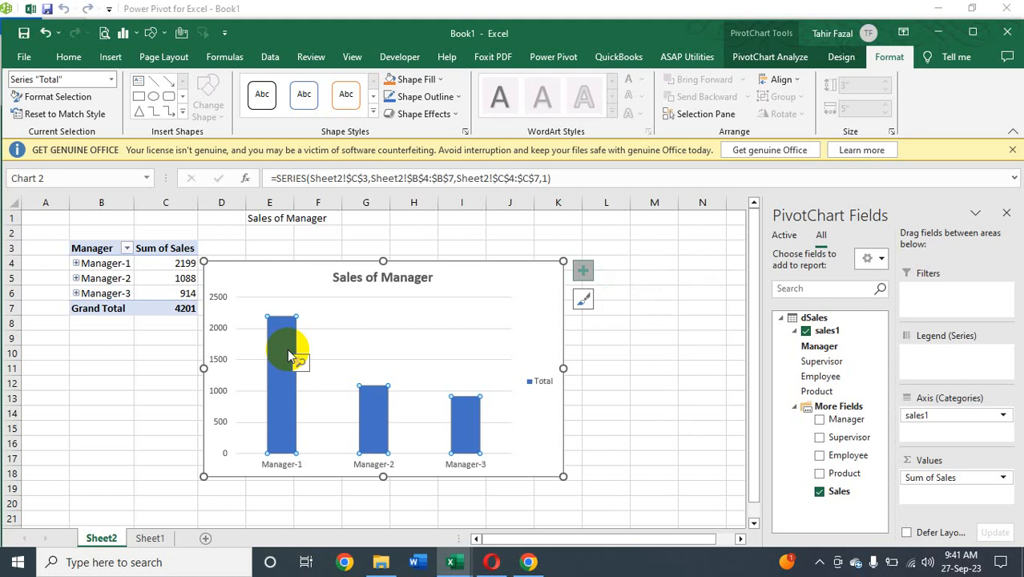
{"action": "key", "text": "ctrl+1"}
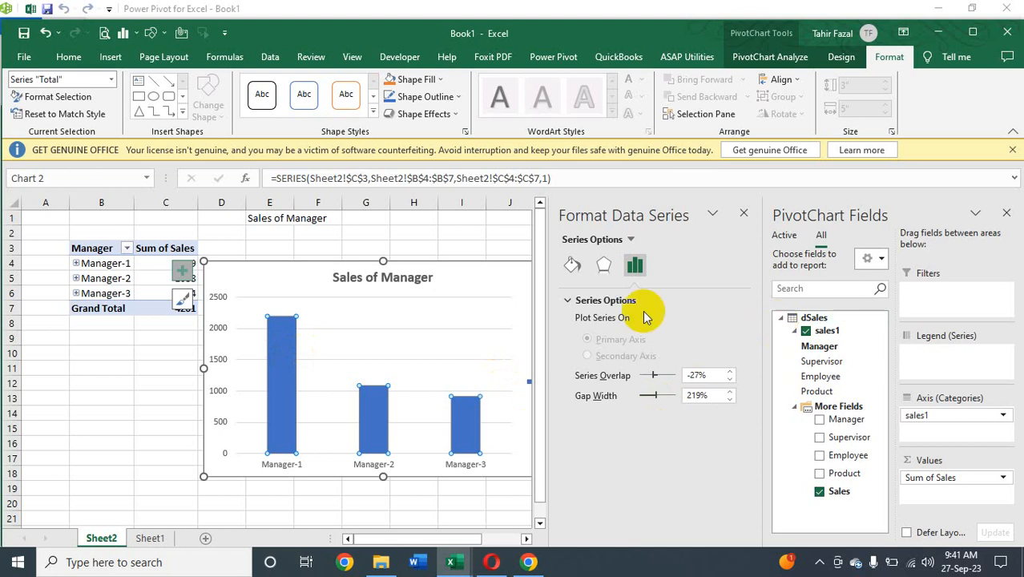
{"action": "left_click", "coordinate": [570, 274]}
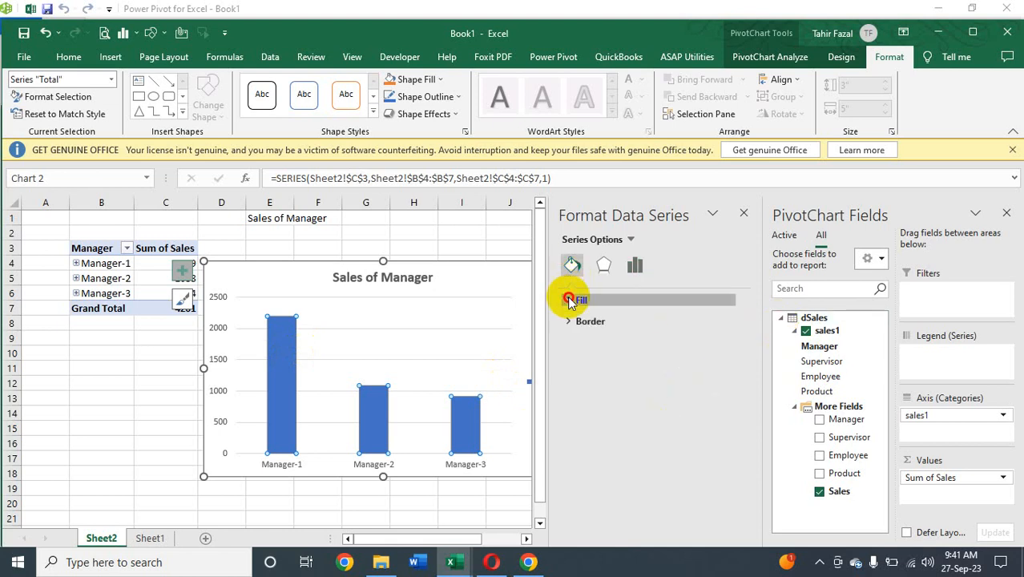
{"action": "left_click", "coordinate": [570, 300]}
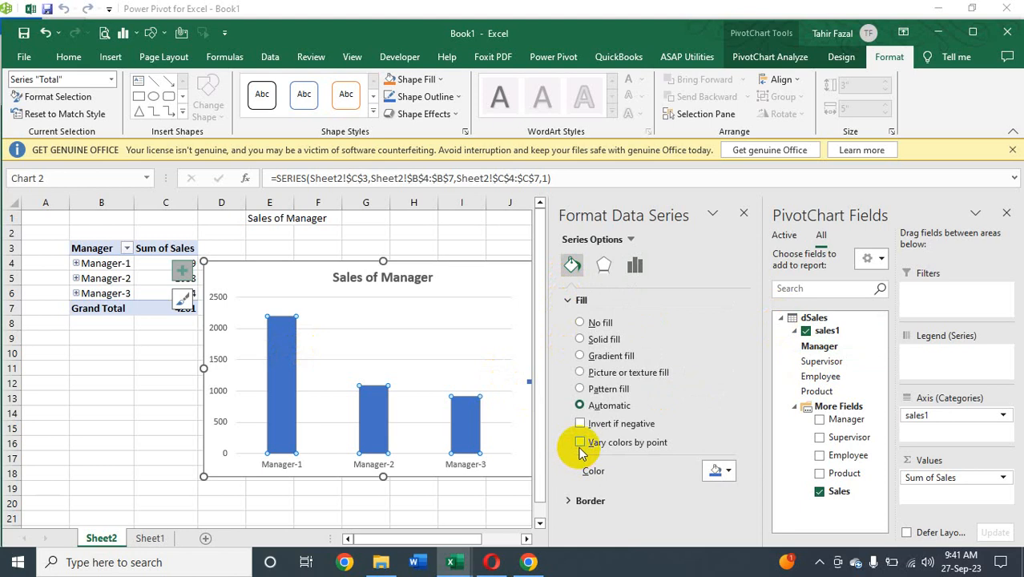
{"action": "left_click", "coordinate": [579, 445]}
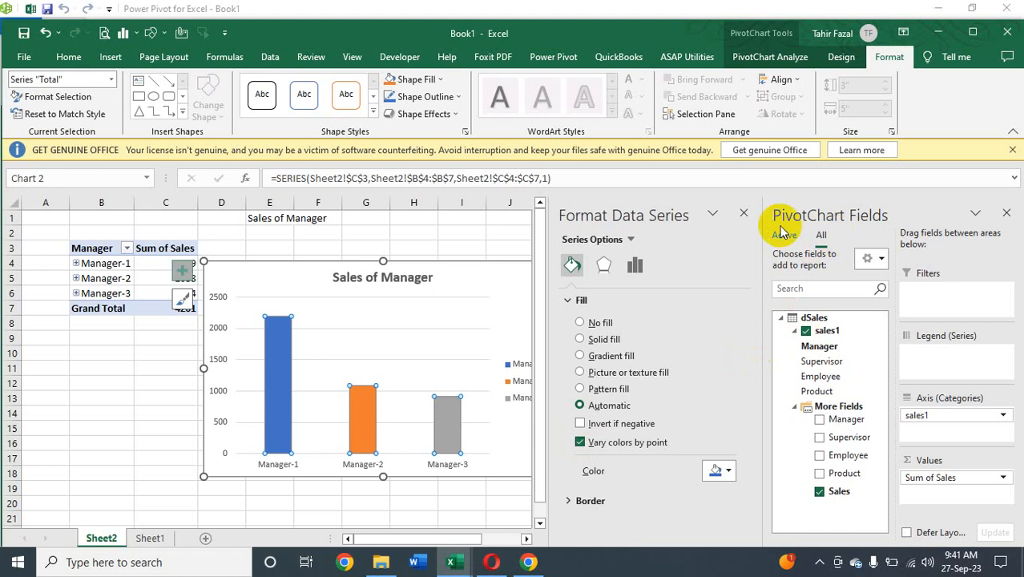
{"action": "left_click", "coordinate": [747, 214]}
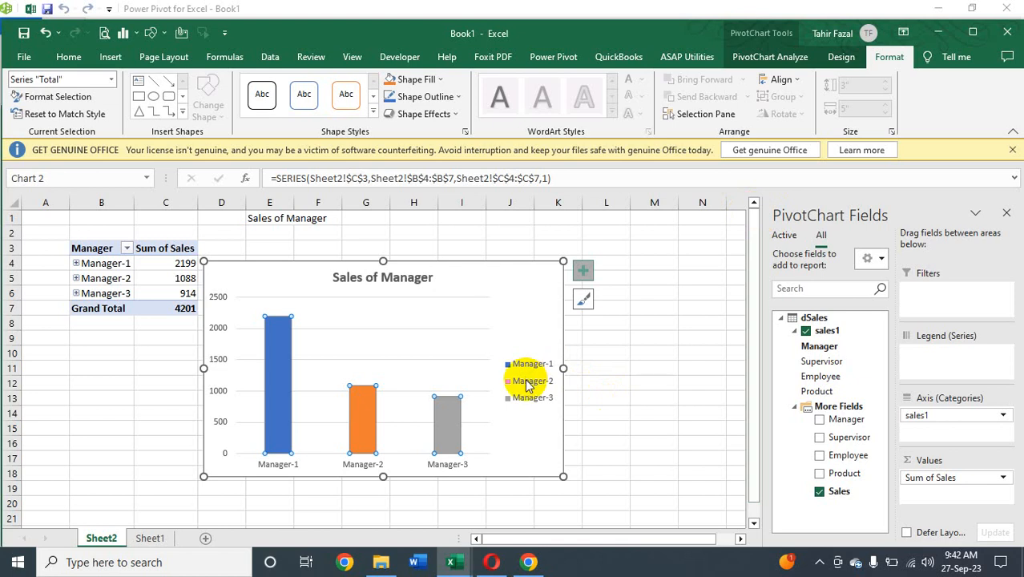
- Set the chart legend's position to Bottom
{"action": "left_click", "coordinate": [529, 383]}
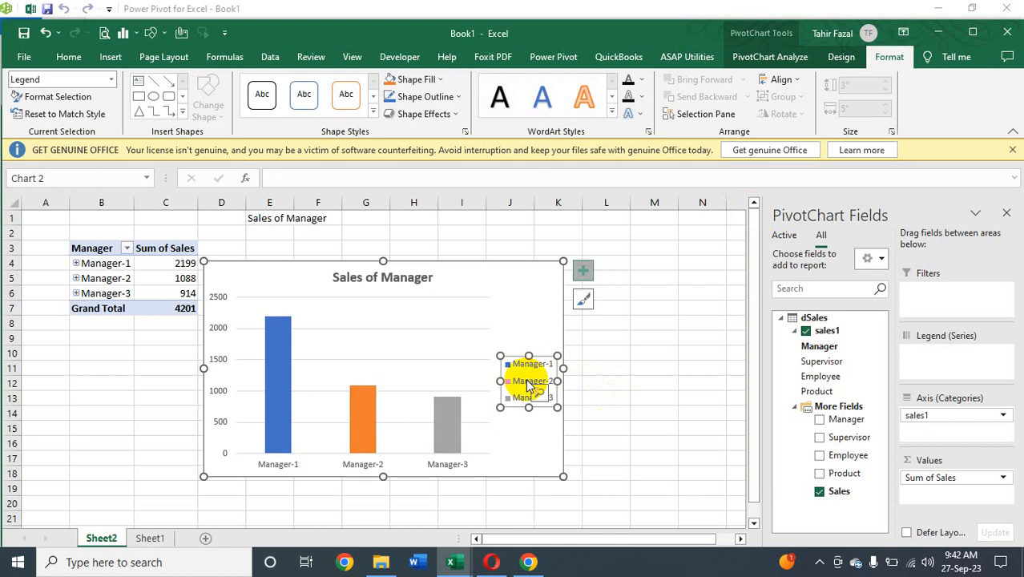
{"action": "double_click", "coordinate": [527, 382]}
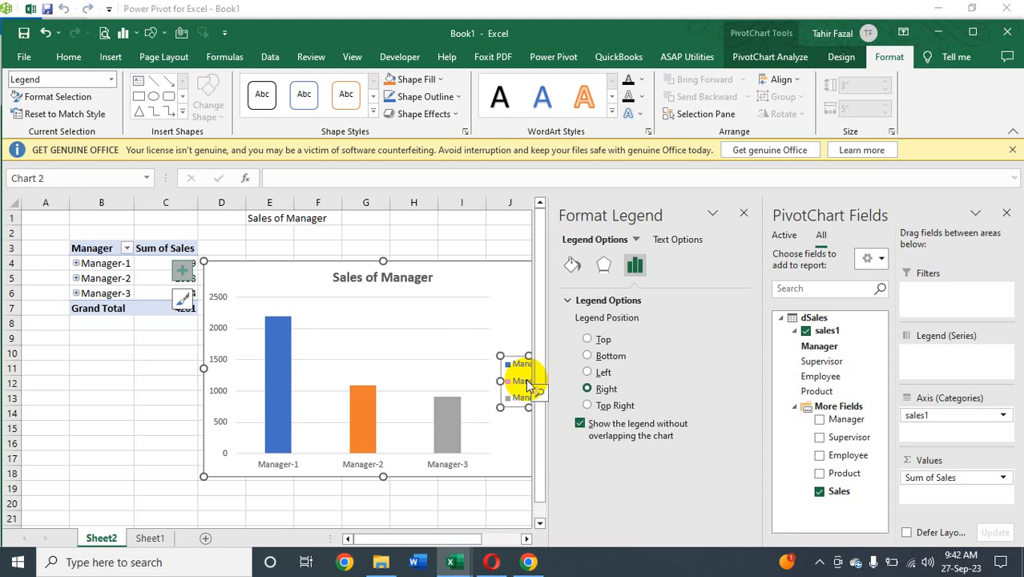
{"action": "left_click", "coordinate": [587, 356]}
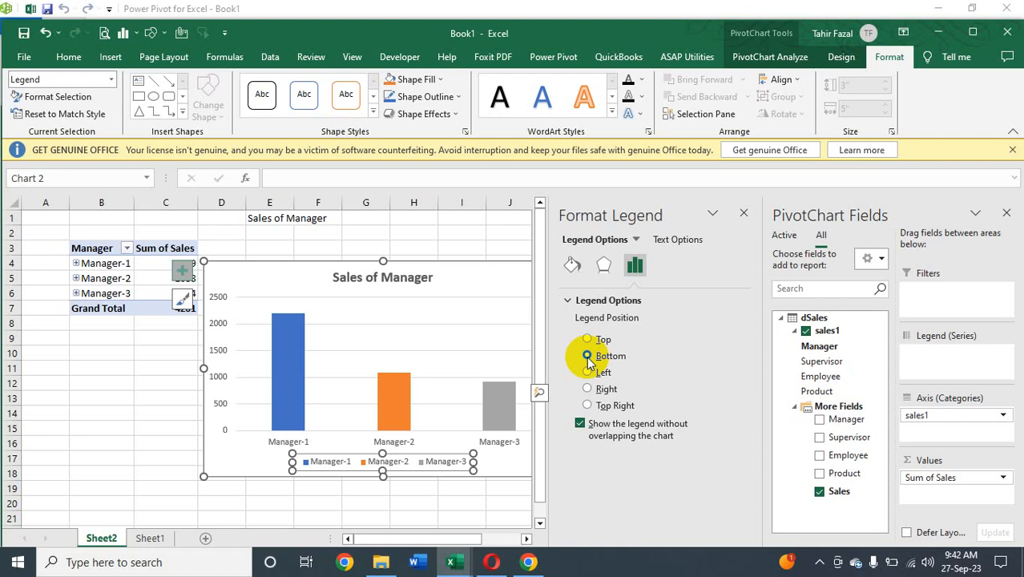
{"action": "left_click", "coordinate": [744, 216]}
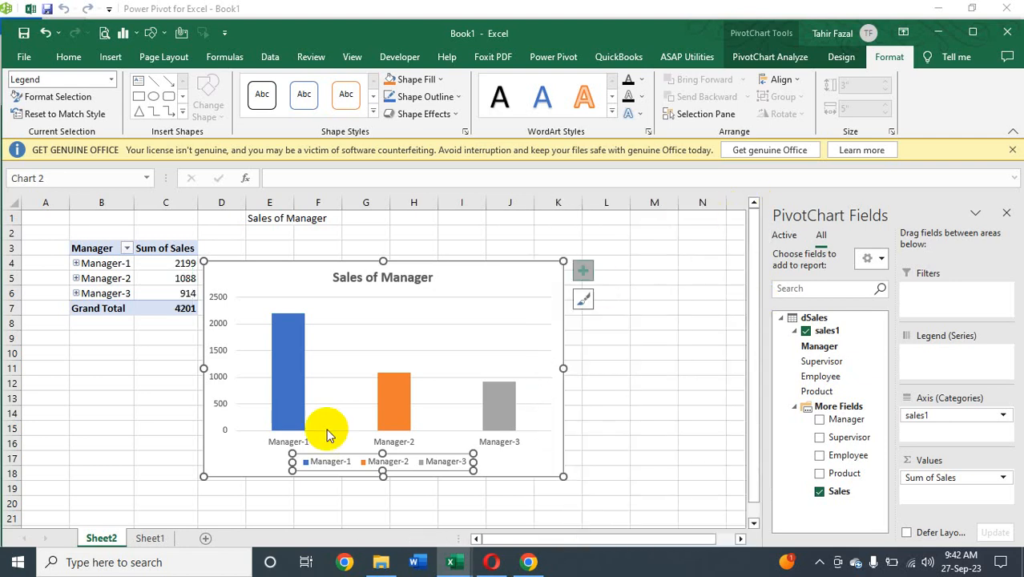
{"action": "left_click", "coordinate": [117, 425]}
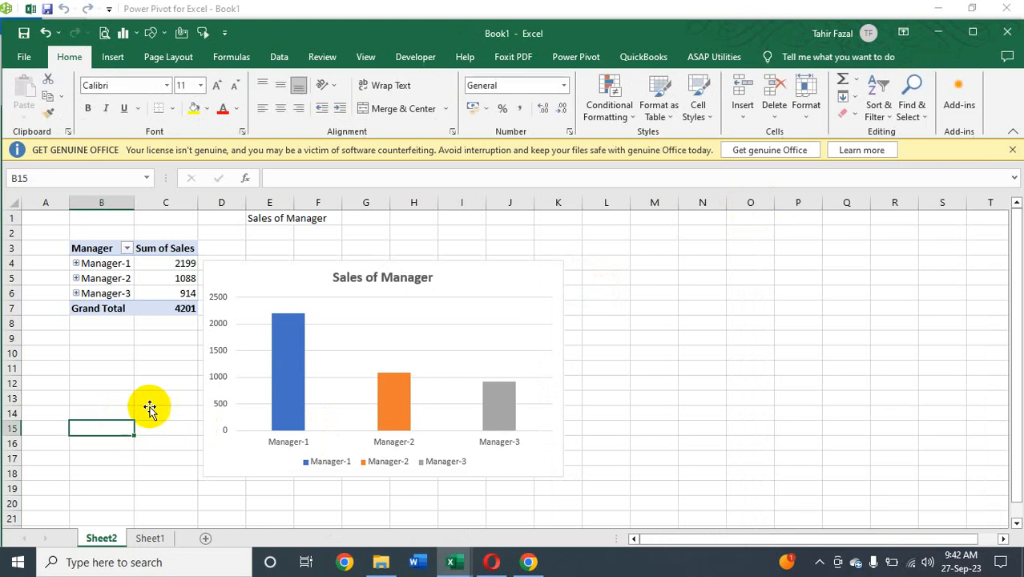
- Drill down in the PivotChart from Manager-1 through Supervisor-2 and Emp-7 to the Product level
{"action": "left_click", "coordinate": [290, 368]}
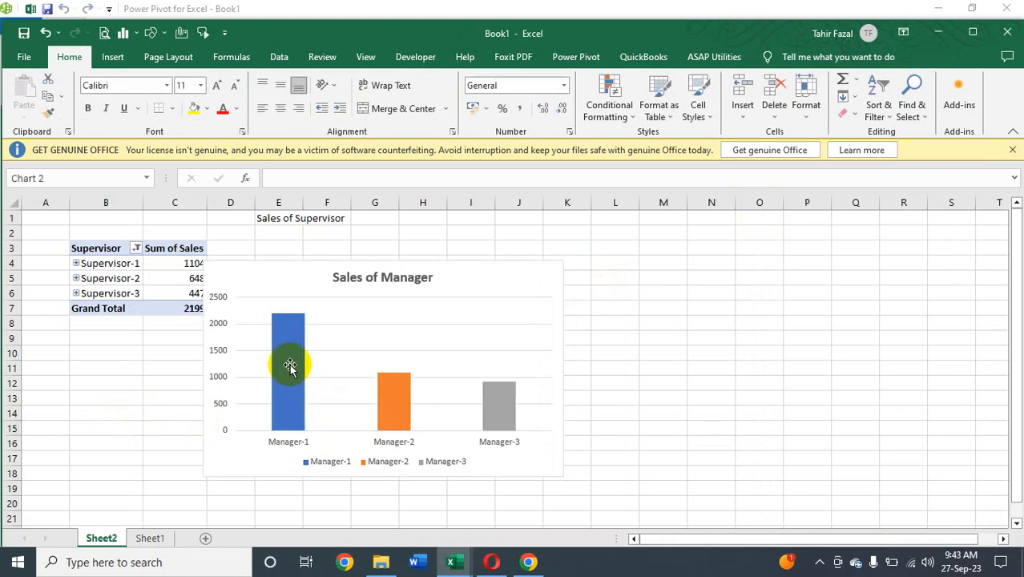
{"action": "left_click", "coordinate": [289, 366]}
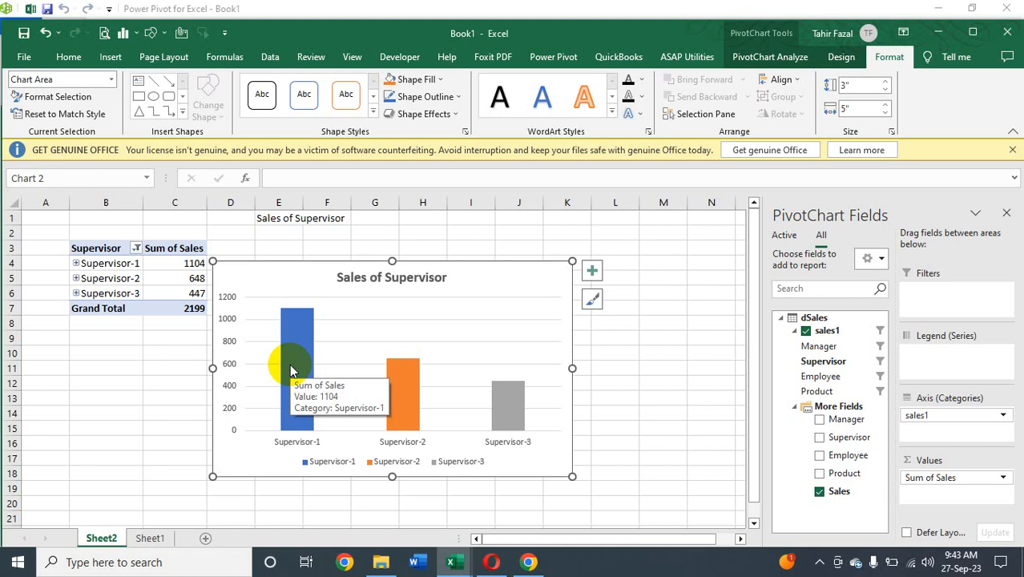
{"action": "double_click", "coordinate": [400, 390]}
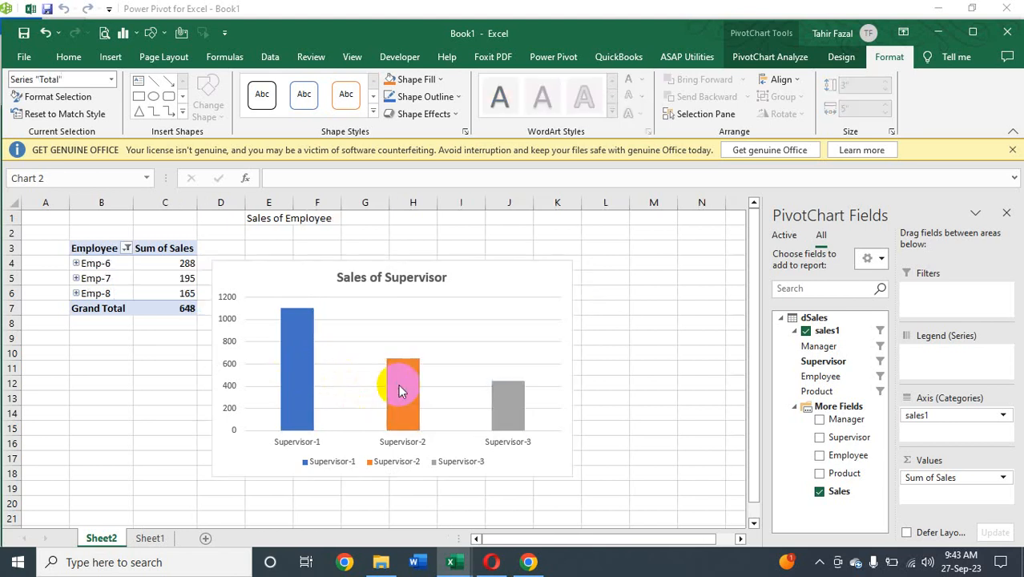
{"action": "mouse_move", "coordinate": [400, 390]}
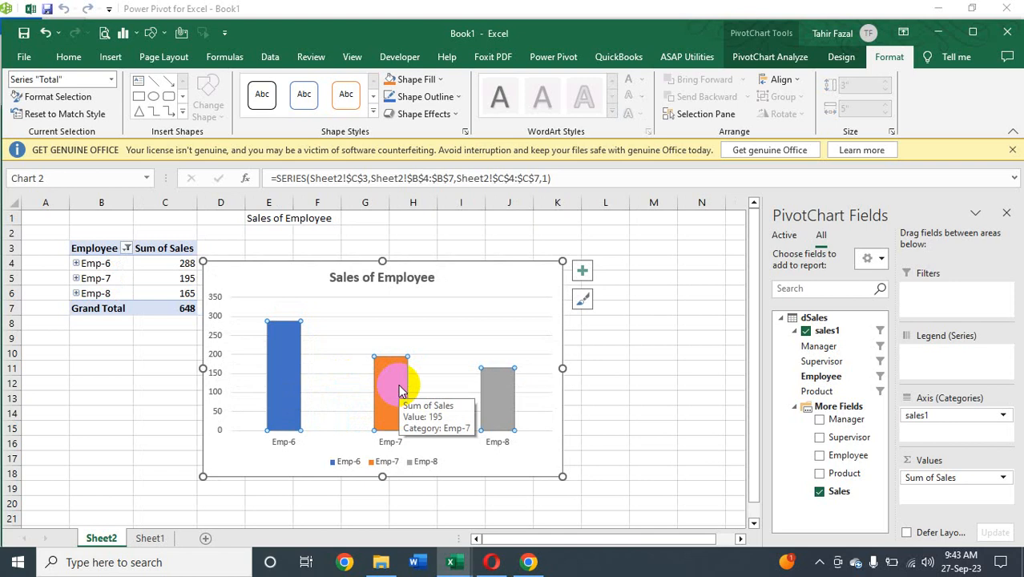
{"action": "double_click", "coordinate": [398, 383]}
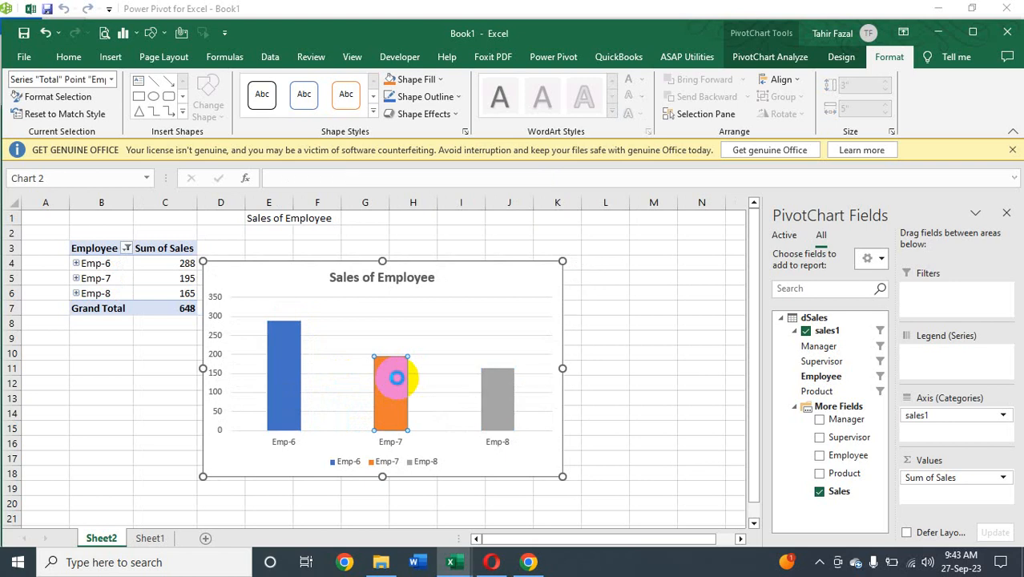
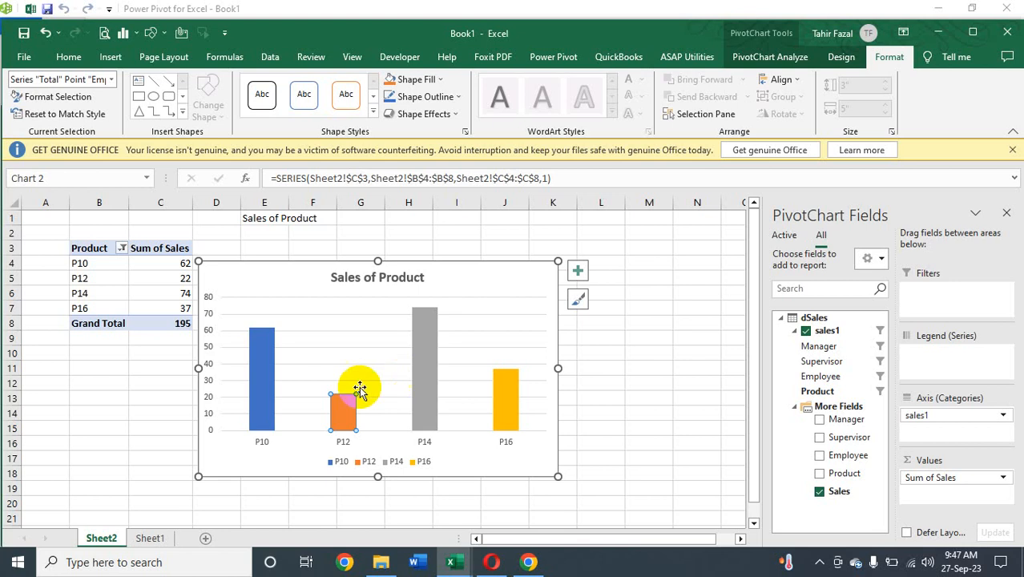
- Drill the PivotChart up from the Product level to the Manager level and move the chart slightly up and away from the PivotTable
{"action": "mouse_move", "coordinate": [347, 412]}
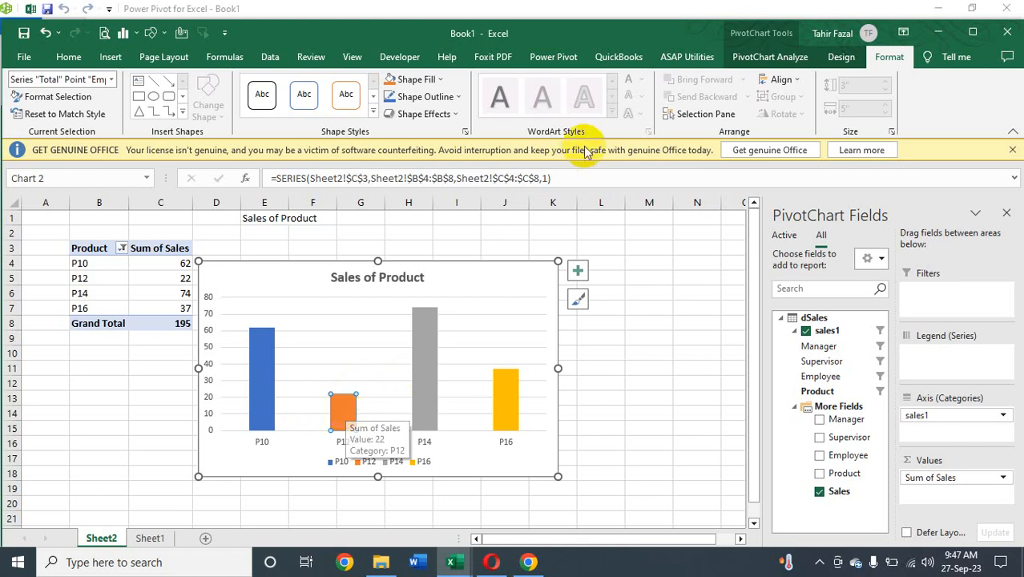
{"action": "left_click", "coordinate": [789, 63]}
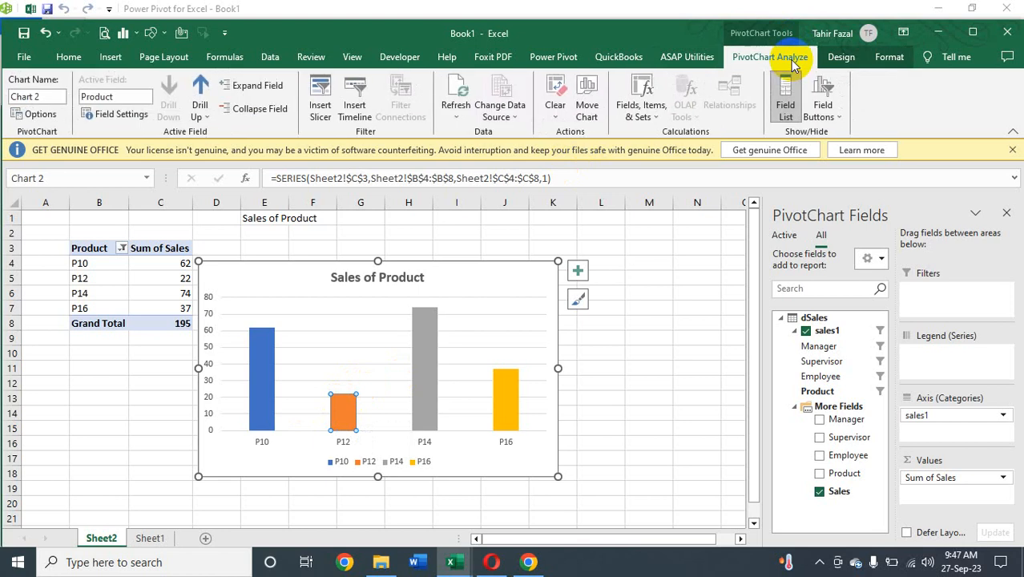
{"action": "left_click", "coordinate": [205, 115]}
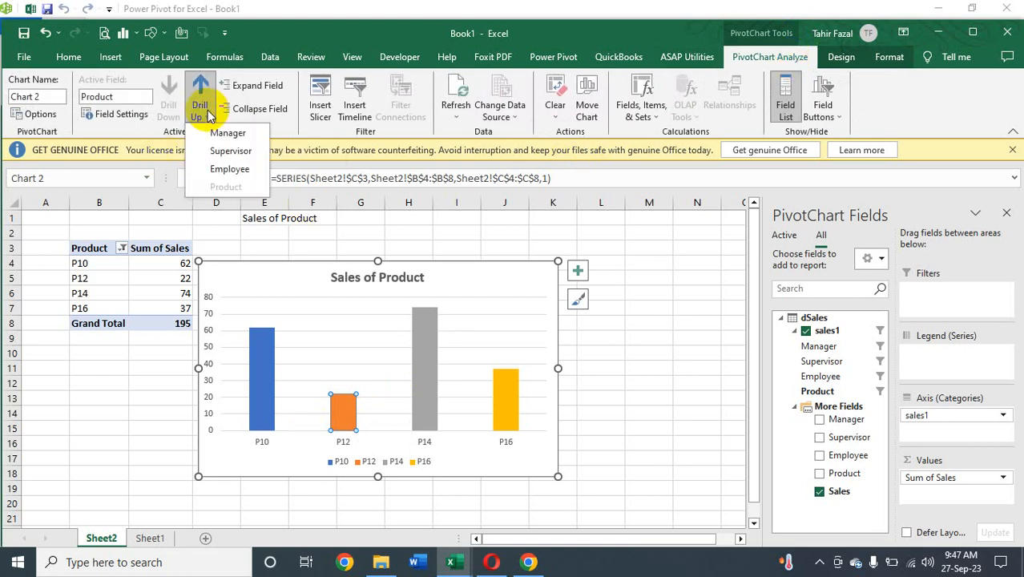
{"action": "left_click", "coordinate": [235, 131]}
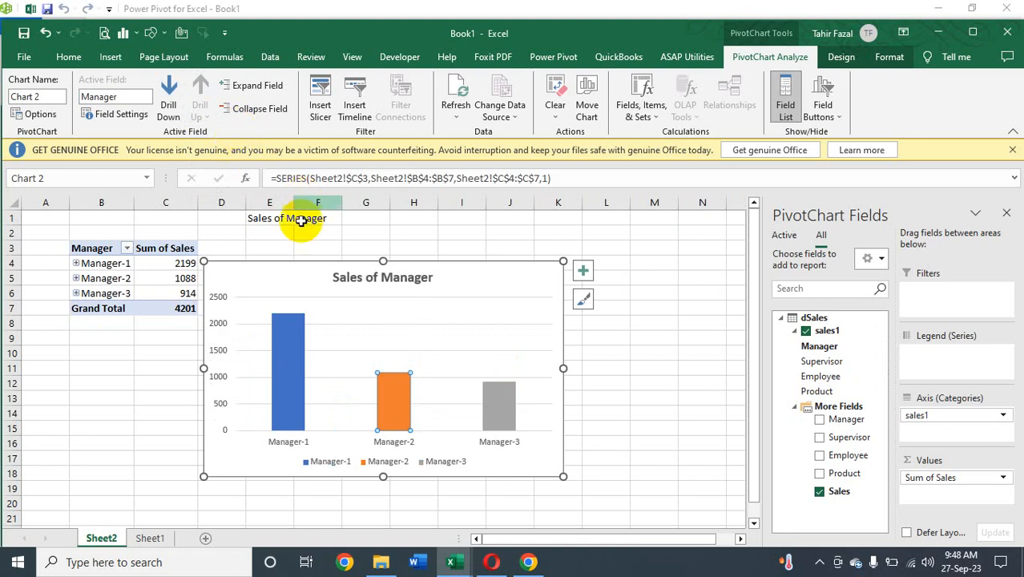
{"action": "left_click_drag", "start_coordinate": [277, 262], "coordinate": [300, 250]}
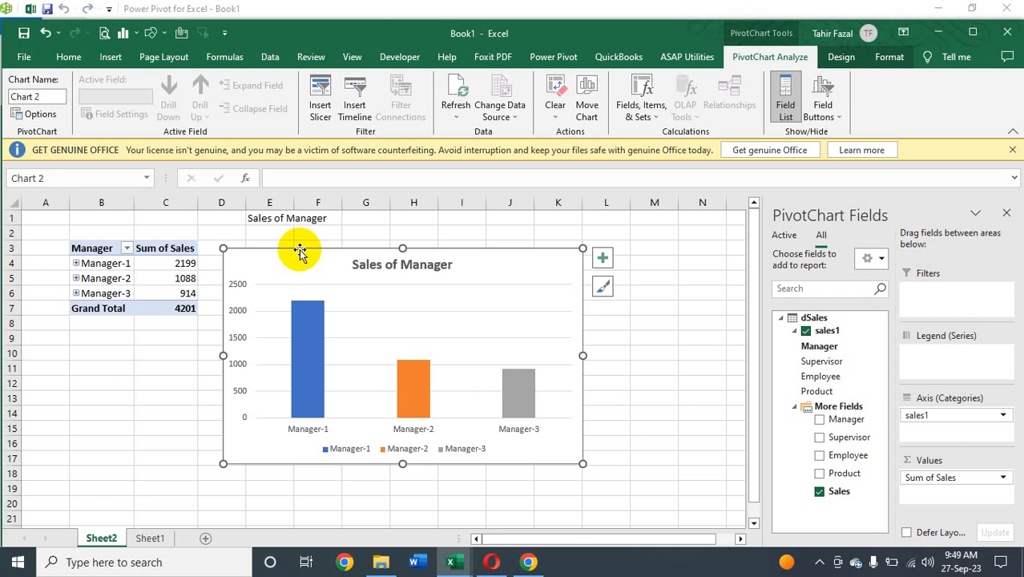
- Examine the title formula in cell E1, leaving it as it is
{"action": "double_click", "coordinate": [259, 218]}
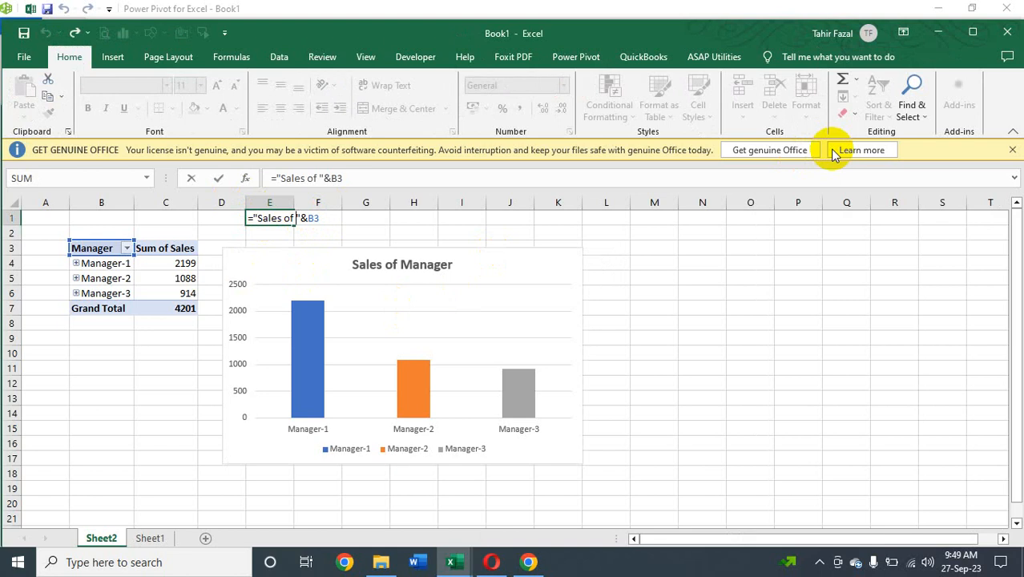
{"action": "key", "text": "Return"}
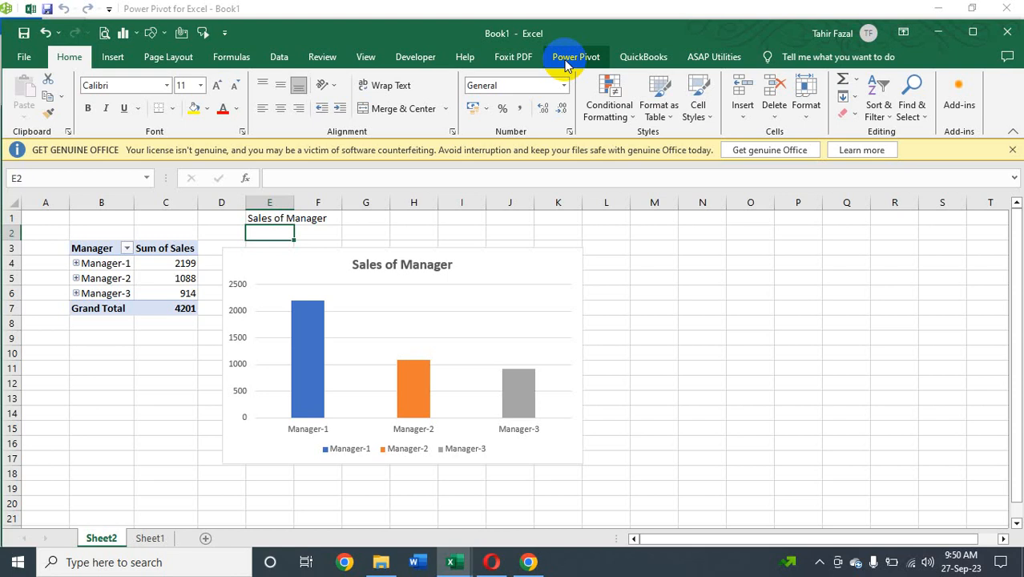
{"action": "left_click", "coordinate": [691, 274]}
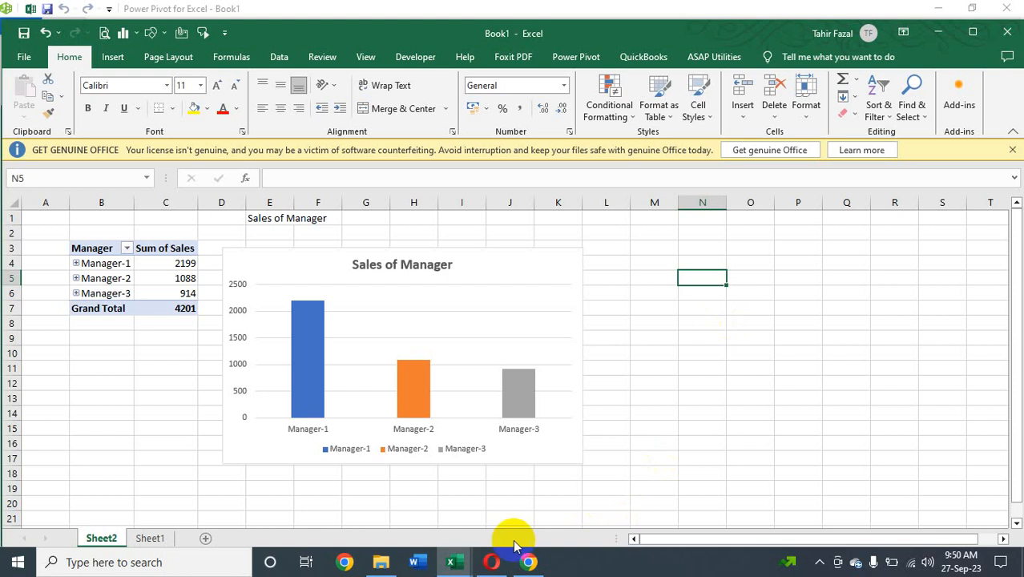
- Switch to File Explorer, go to the Power Query - Power Pivot Table folder, and open the append DaTa from Table workbook in a maximized window
{"action": "left_click", "coordinate": [383, 564]}
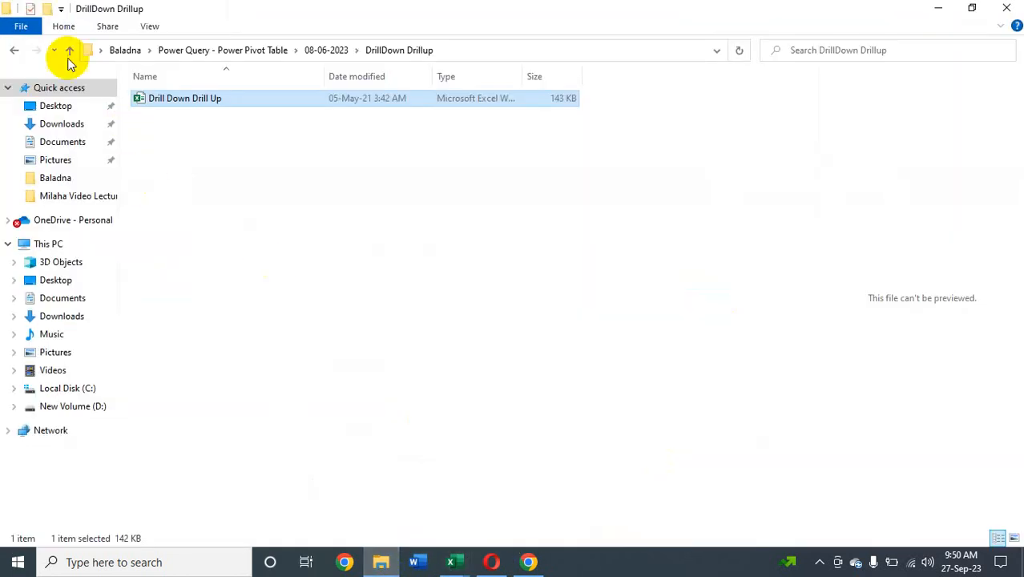
{"action": "left_click", "coordinate": [69, 51]}
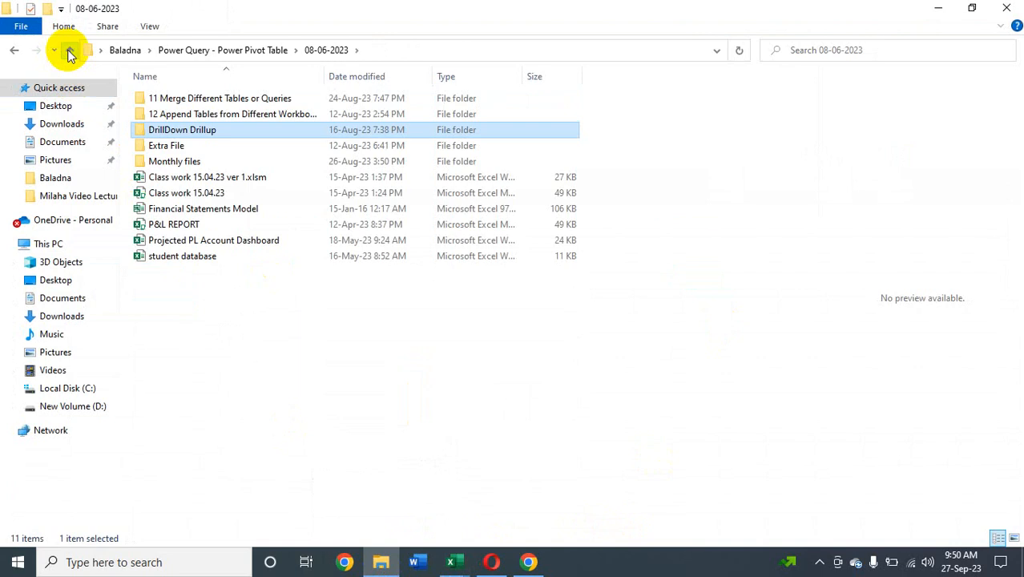
{"action": "left_click", "coordinate": [69, 51]}
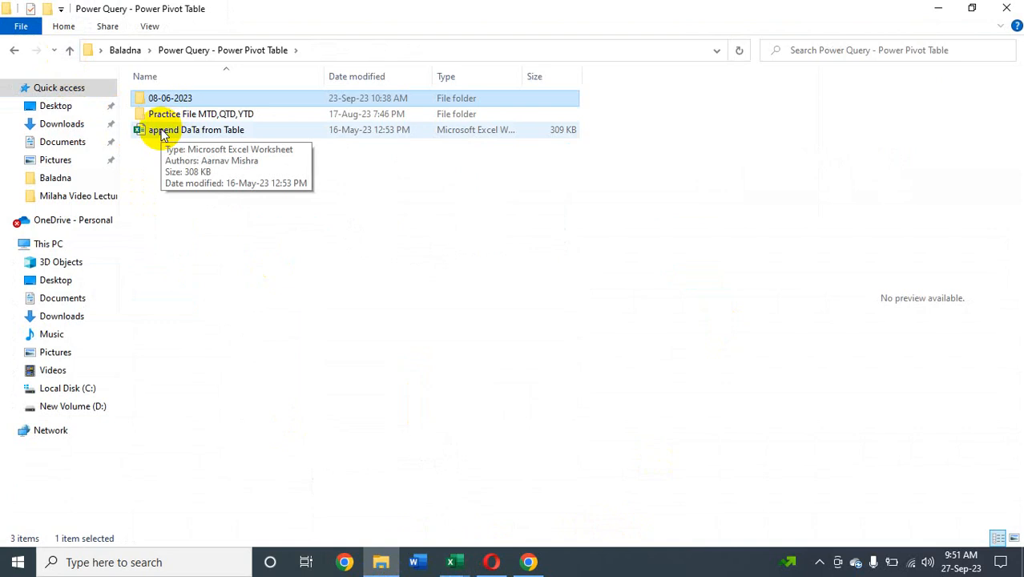
{"action": "left_click", "coordinate": [154, 134]}
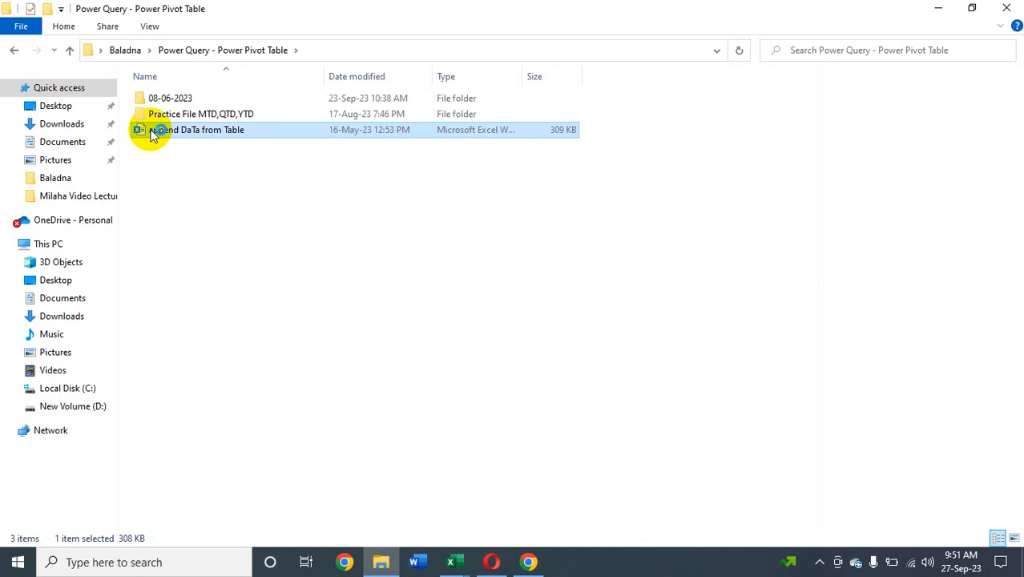
{"action": "double_click", "coordinate": [152, 133]}
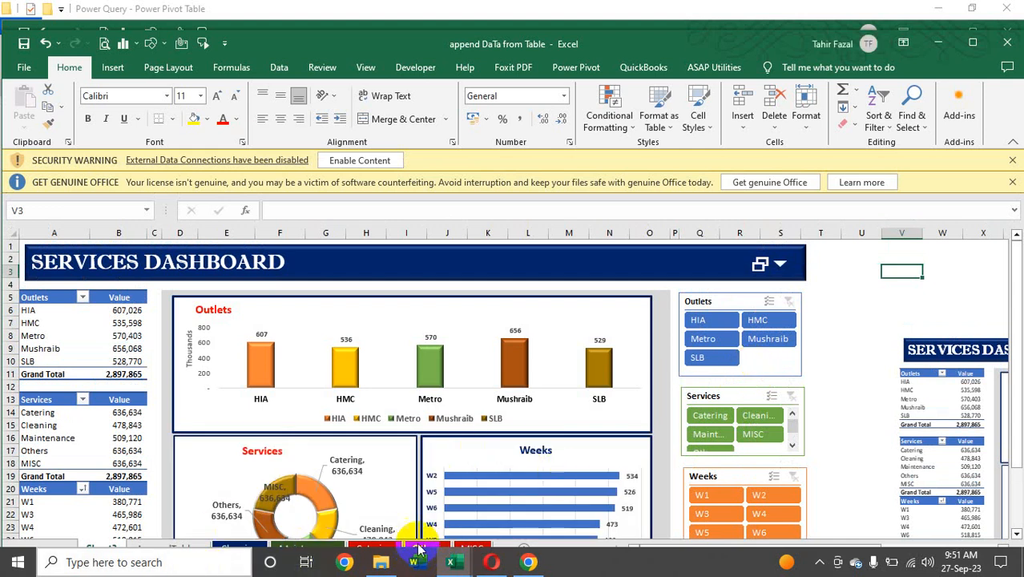
{"action": "left_click", "coordinate": [973, 41]}
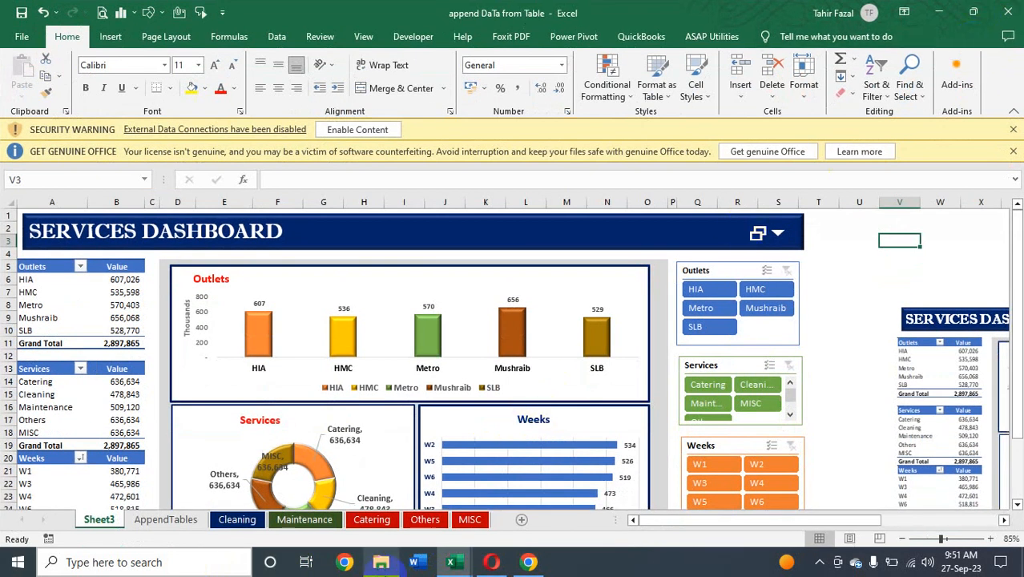
- Trace the append DaTa from Table workbook's location through the Baladna and Power Query - Power Pivot Table folders, and return to the workbook
{"action": "left_click", "coordinate": [380, 563]}
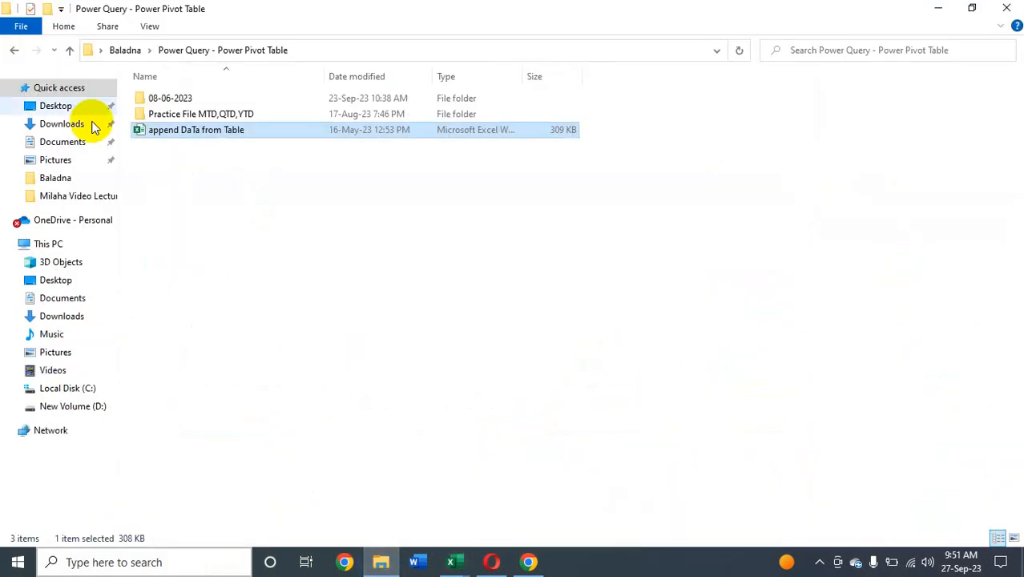
{"action": "left_click", "coordinate": [69, 50]}
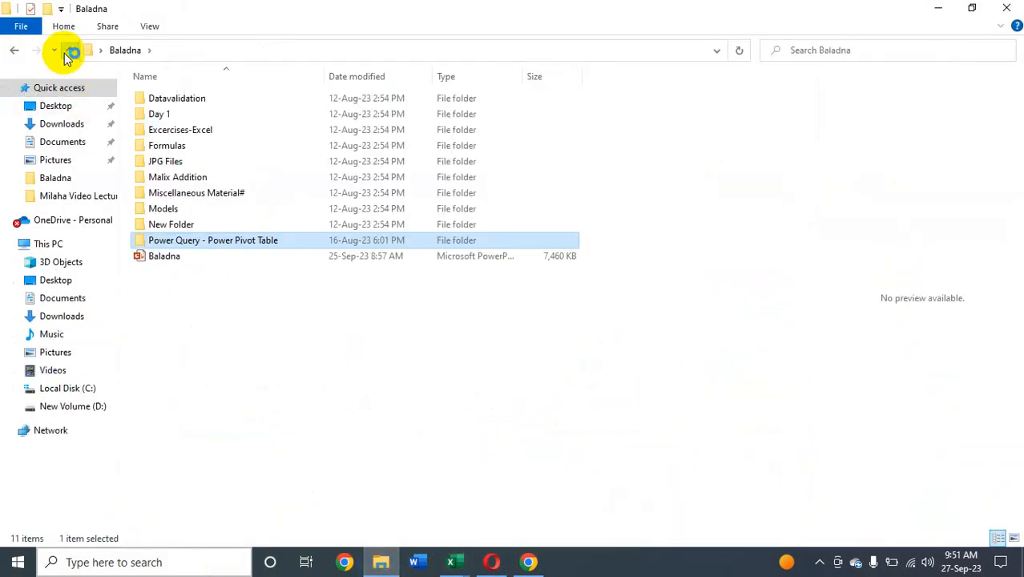
{"action": "double_click", "coordinate": [180, 245]}
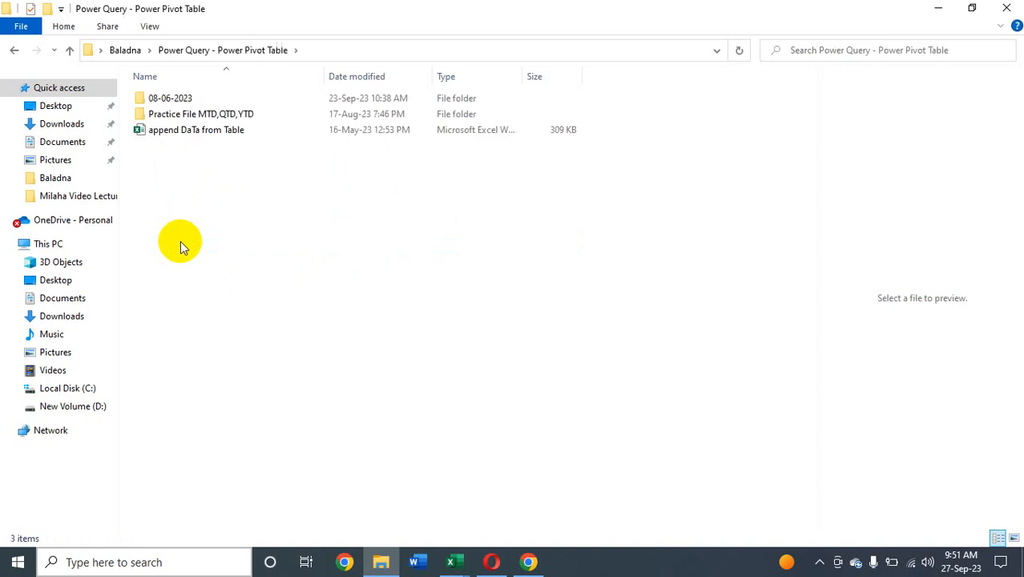
{"action": "left_click", "coordinate": [178, 136]}
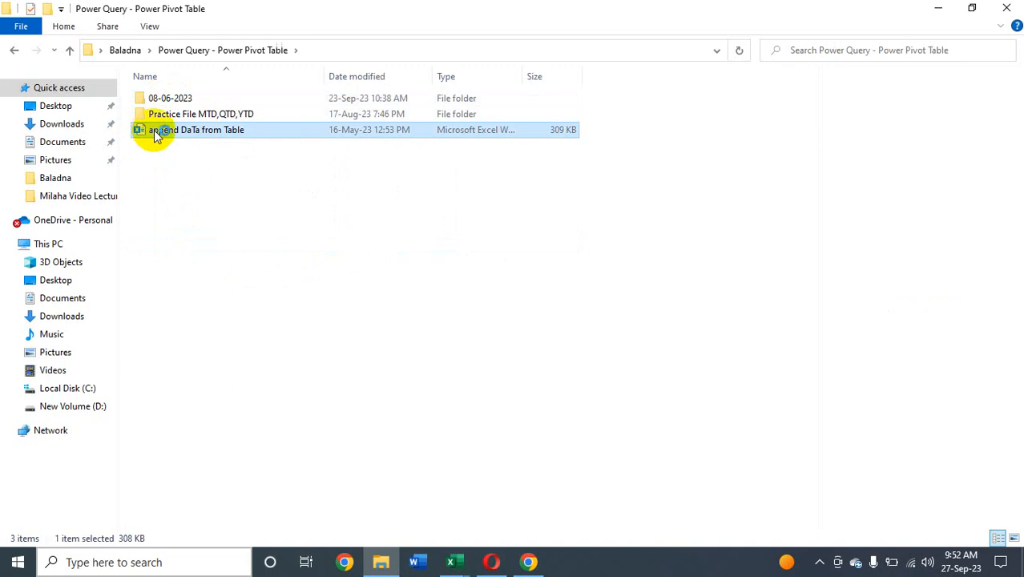
{"action": "left_click", "coordinate": [155, 135]}
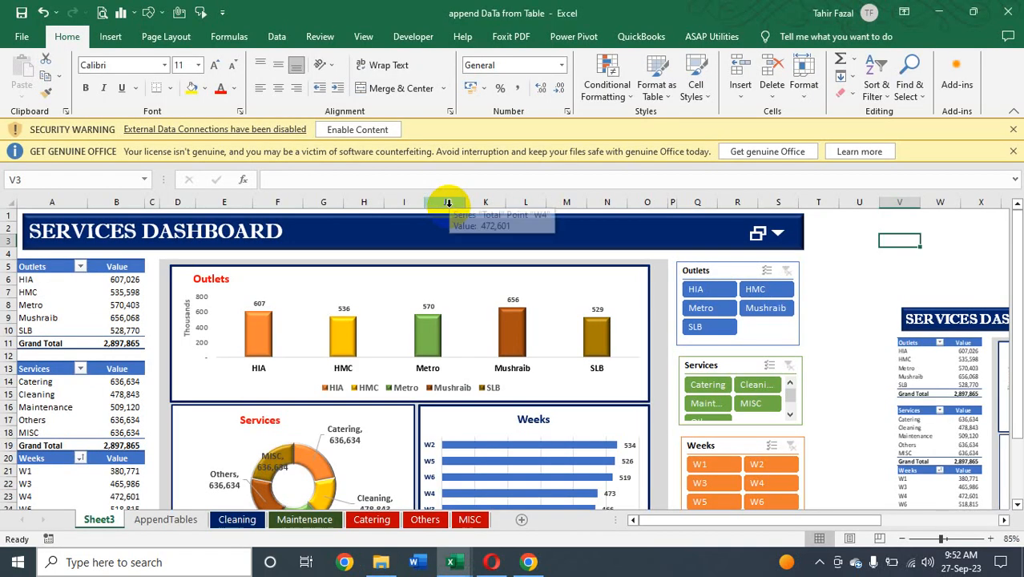
- Copy the data rows of the Cleaning sheet's table and paste them into a new workbook
{"action": "left_click", "coordinate": [237, 519]}
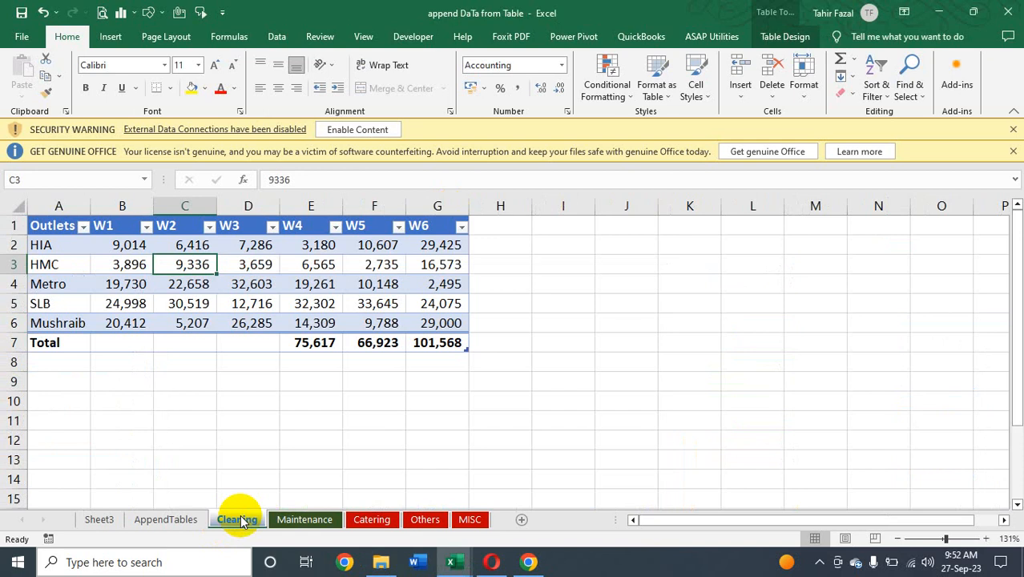
{"action": "key", "text": "ctrl+a"}
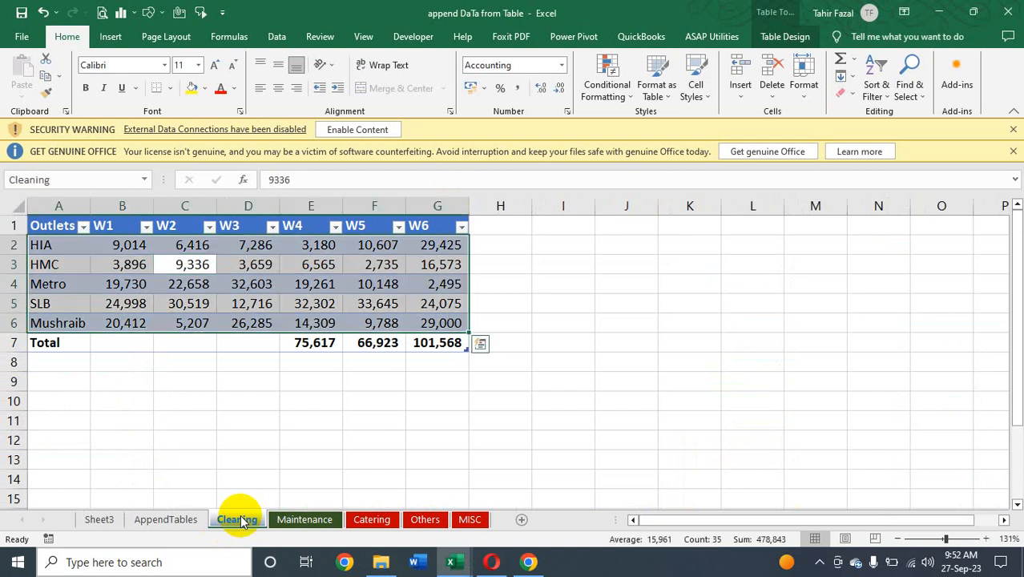
{"action": "key", "text": "ctrl+c"}
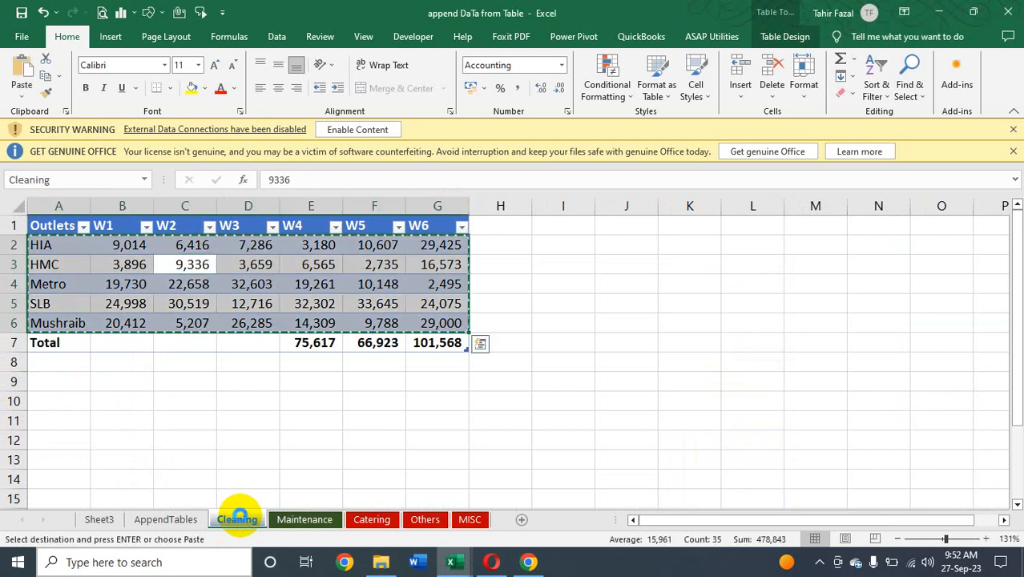
{"action": "key", "text": "ctrl+n"}
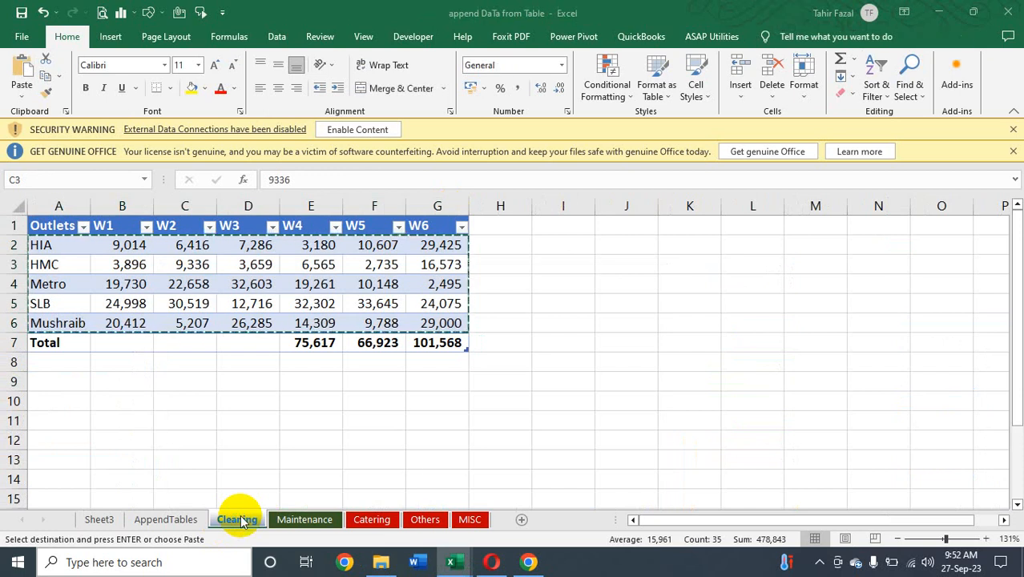
{"action": "key", "text": "ctrl+v"}
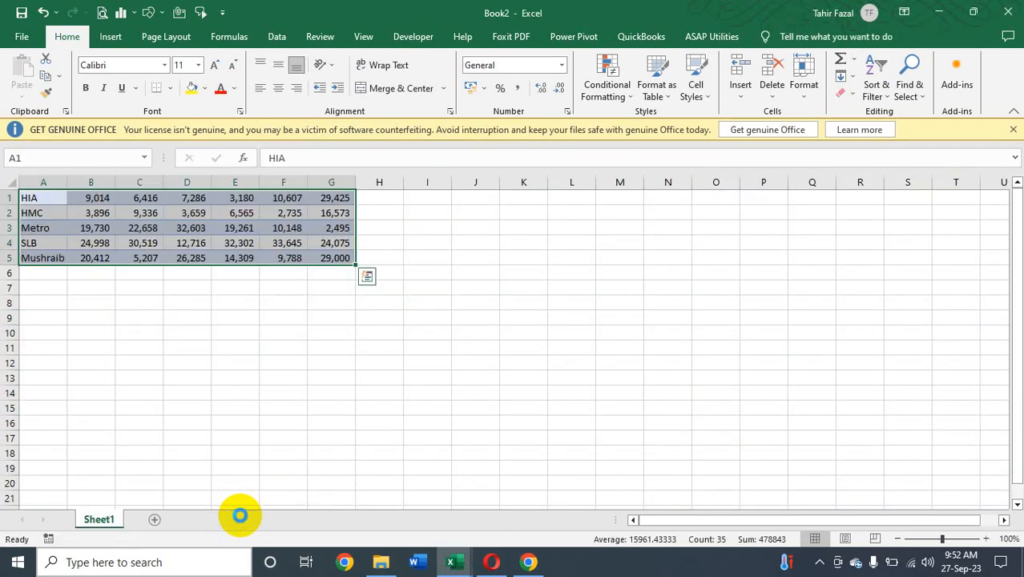
- Clear the pasted rows from the new workbook and return to the append DaTa from Table workbook
{"action": "key", "text": "ctrl+c"}
{"action": "key", "text": "Delete"}
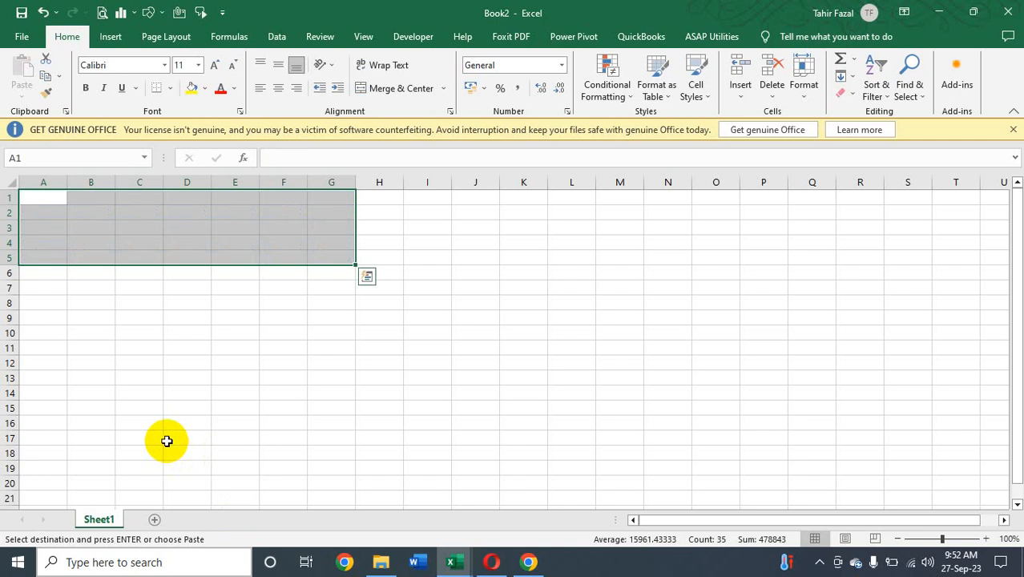
{"action": "key", "text": "alt+Tab"}
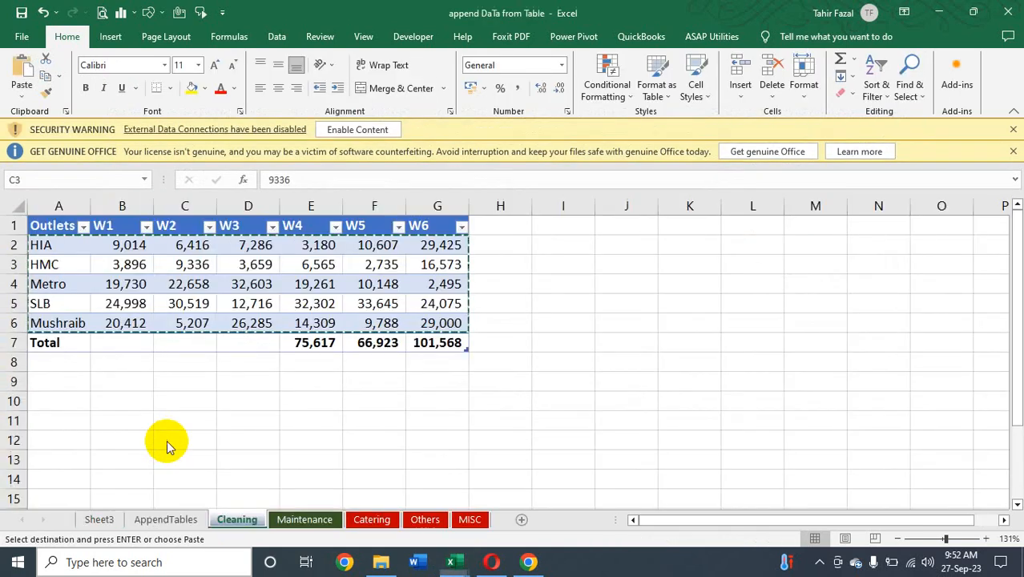
- Try to copy the whole Cleaning table, including its header and total rows, to cell A1 of Book2
{"action": "left_click", "coordinate": [53, 218]}
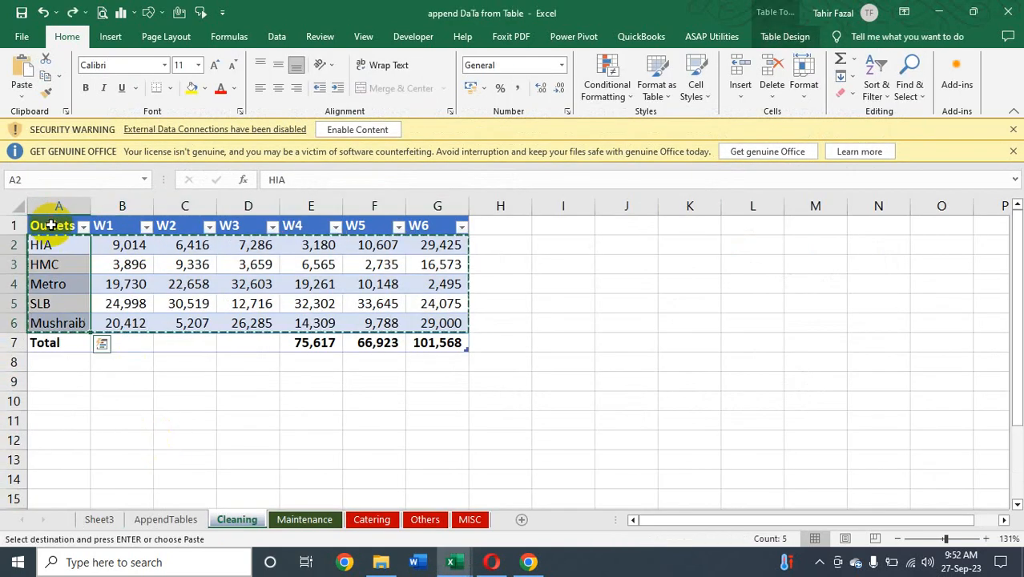
{"action": "left_click", "coordinate": [54, 225]}
{"action": "key", "text": "Escape"}
{"action": "key", "text": "ctrl+a"}
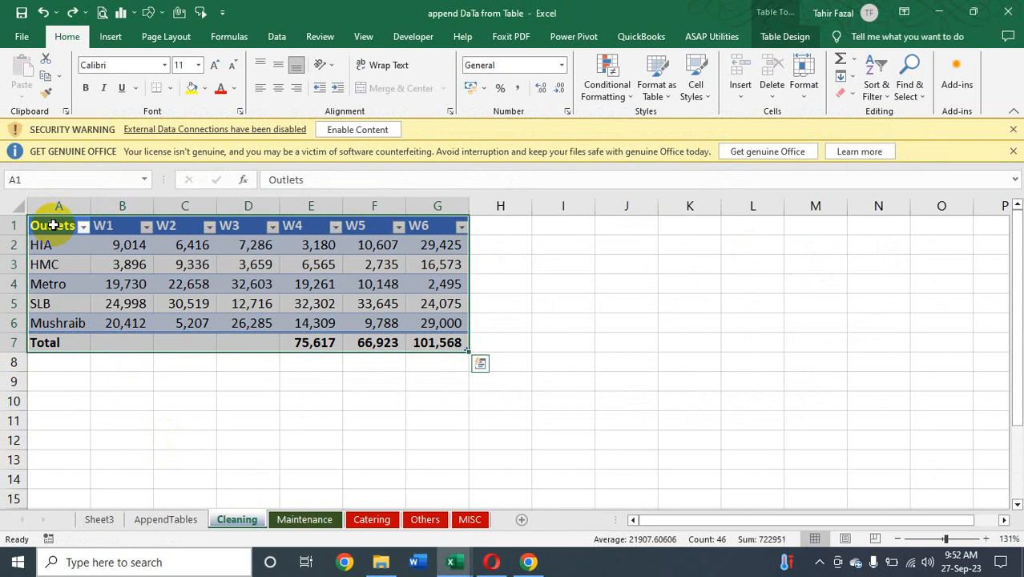
{"action": "key", "text": "ctrl+c"}
{"action": "key", "text": "ctrl+n"}
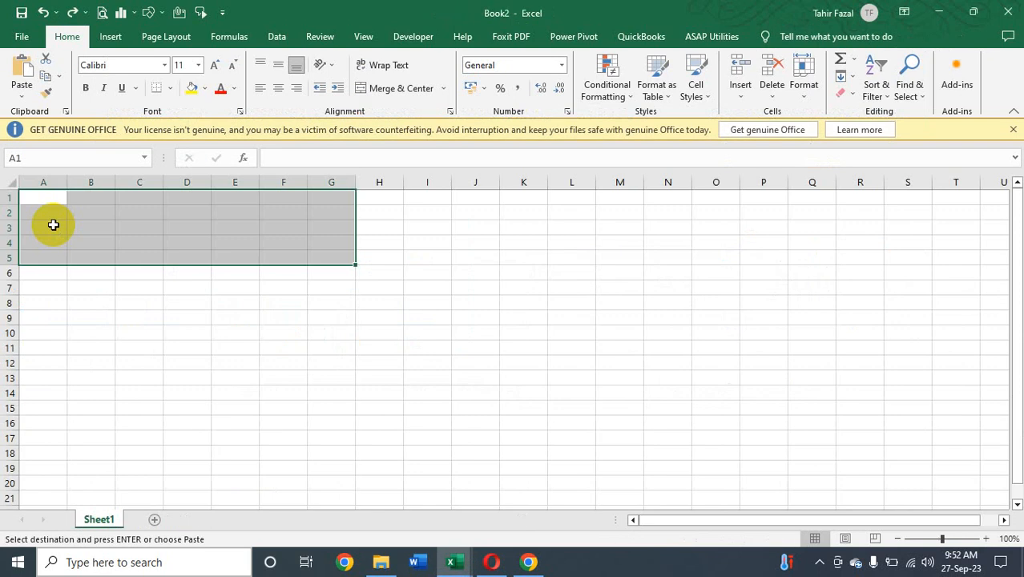
{"action": "double_click", "coordinate": [57, 197]}
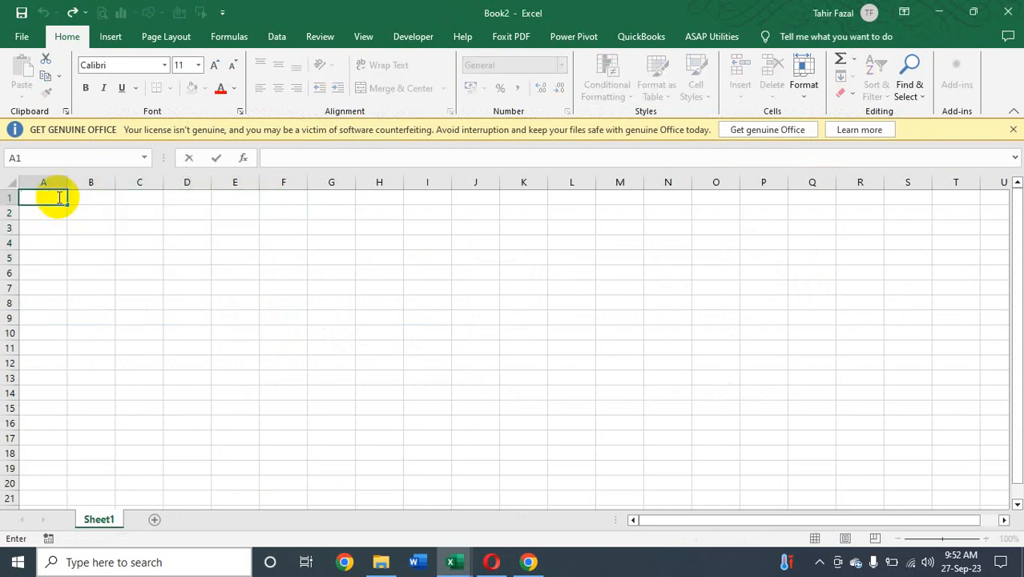
{"action": "key", "text": "Return"}
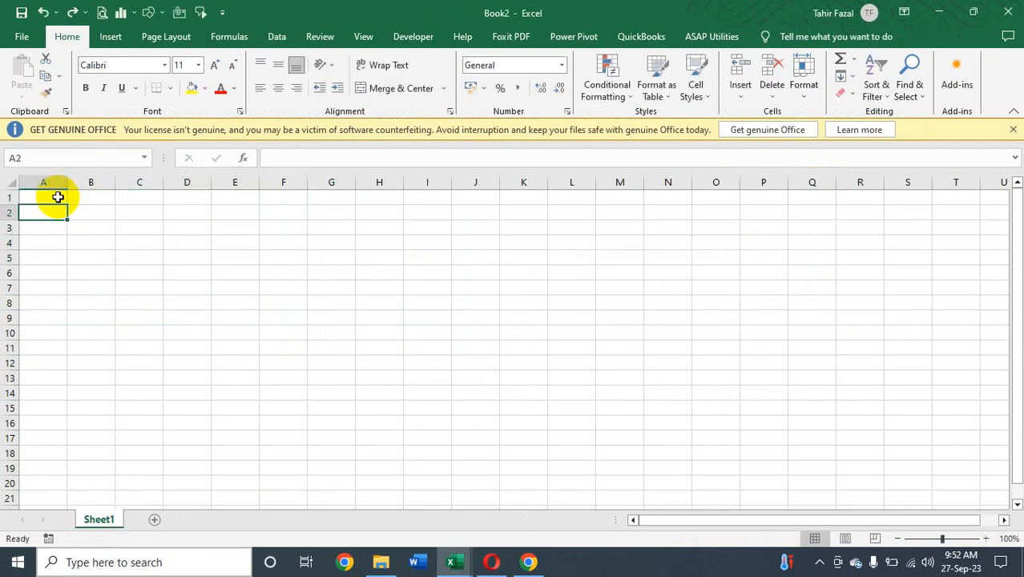
{"action": "left_click", "coordinate": [57, 197]}
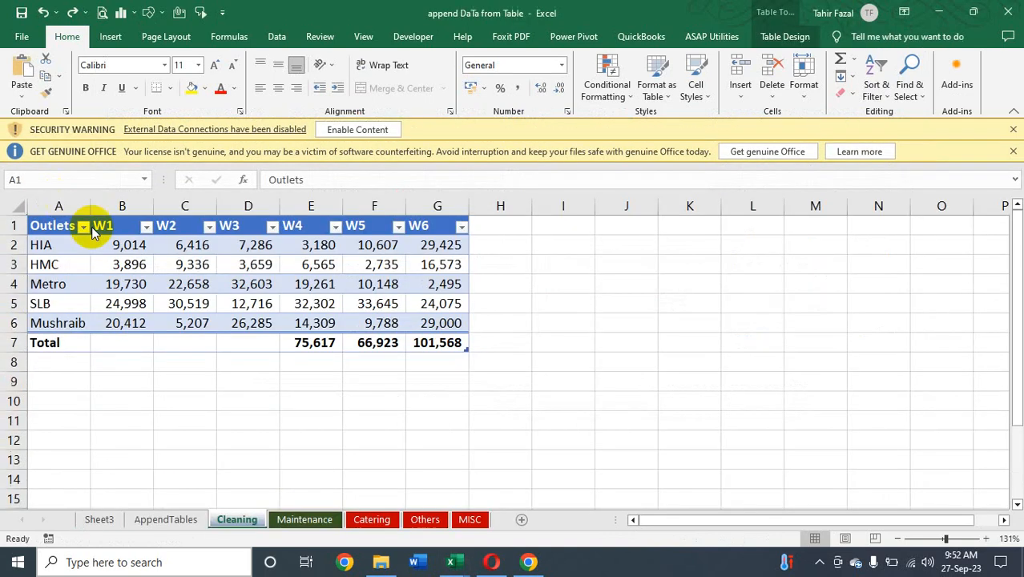
- Copy the entire Cleaning table with its headers and total row, and paste it at cell A1 of Book2
{"action": "left_click", "coordinate": [32, 220]}
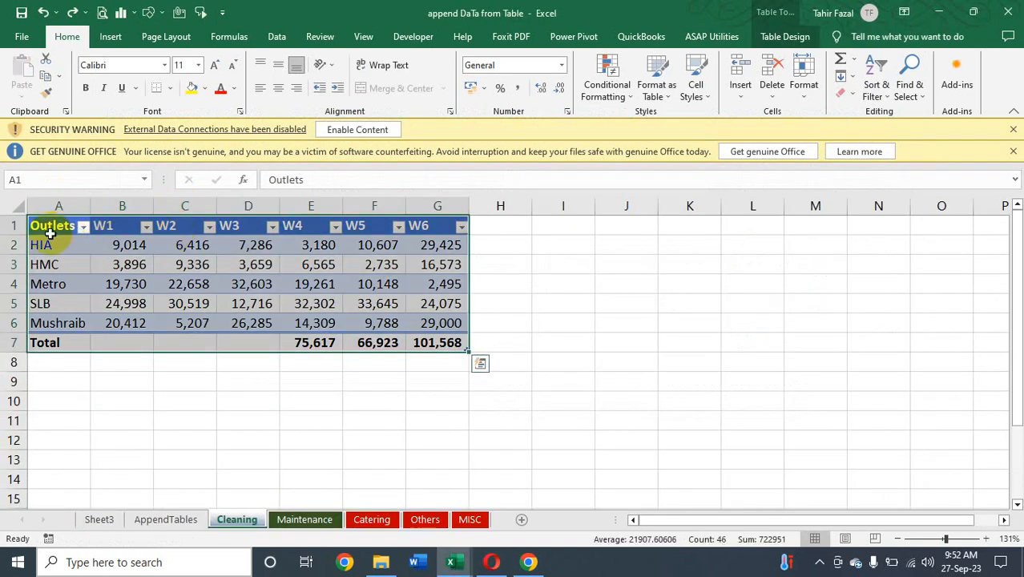
{"action": "key", "text": "ctrl+c"}
{"action": "key", "text": "ctrl+Tab"}
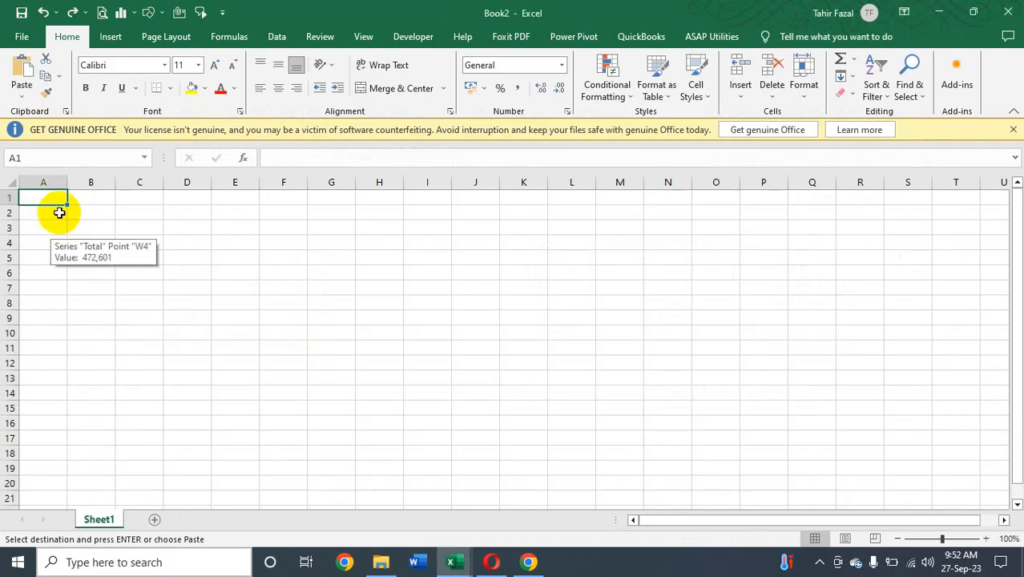
{"action": "key", "text": "ctrl+v"}
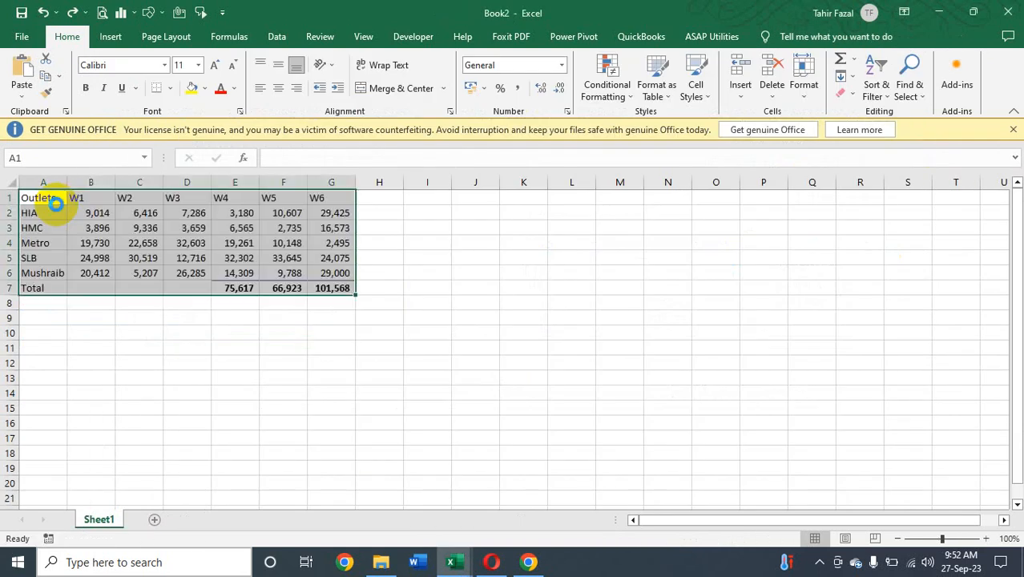
- Add Sheet2 to Book2, copy the entire Maintenance table with headers from the append DaTa from Table workbook, and paste it at A1 there
{"action": "key", "text": "Escape"}
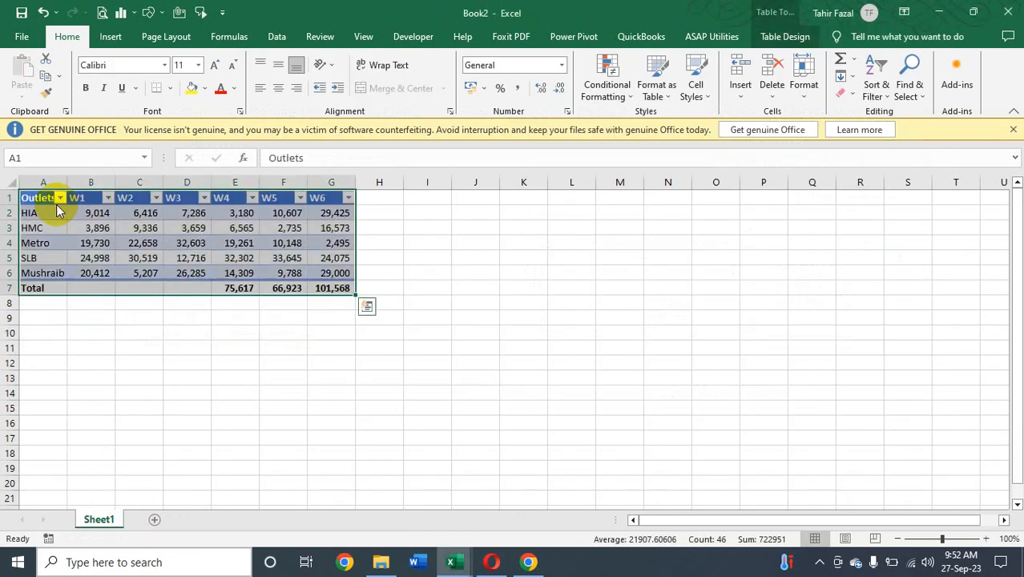
{"action": "left_click", "coordinate": [55, 203]}
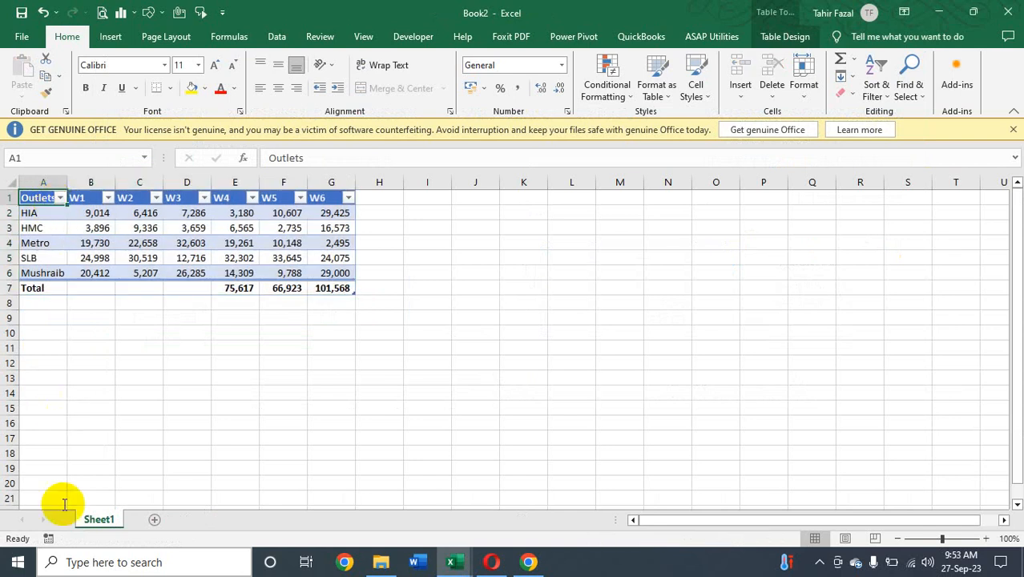
{"action": "left_click", "coordinate": [179, 519]}
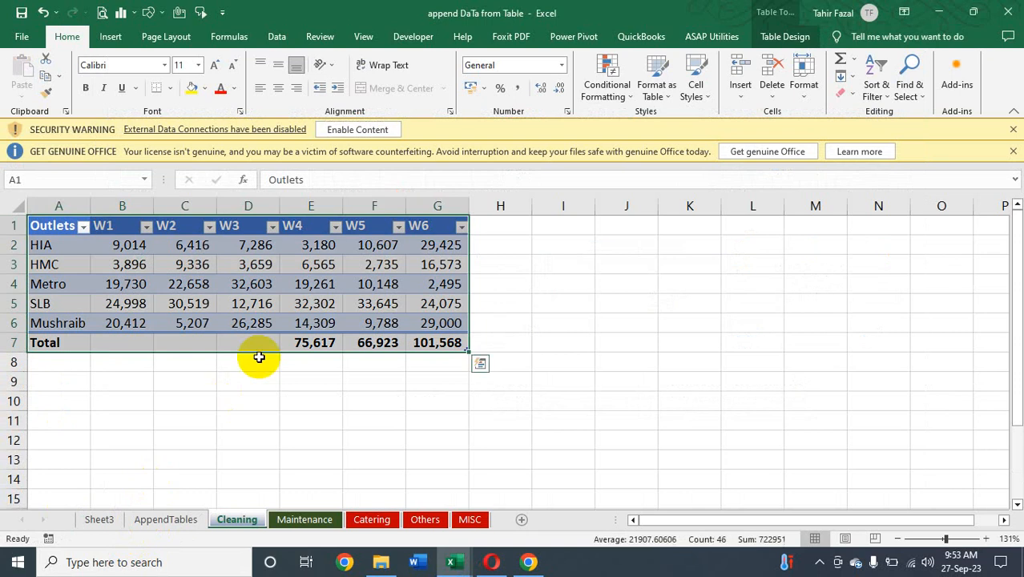
{"action": "left_click", "coordinate": [330, 523]}
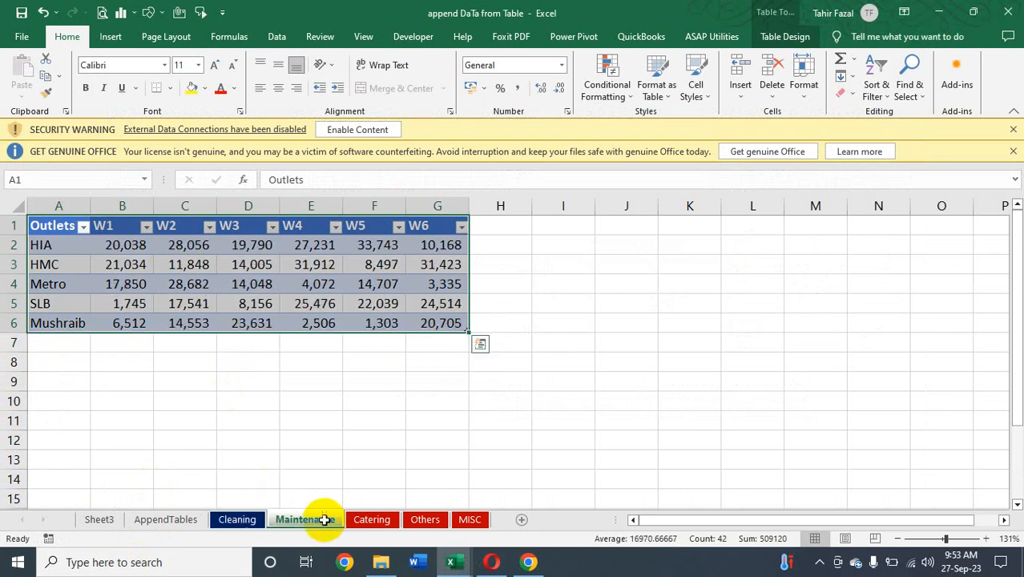
{"action": "left_click", "coordinate": [67, 225]}
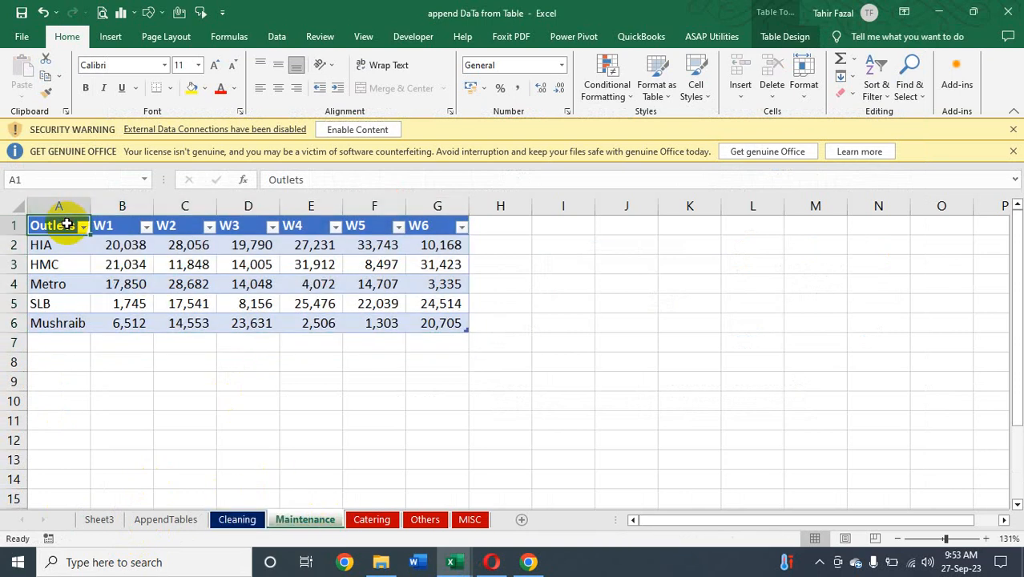
{"action": "key", "text": "ctrl+a"}
{"action": "key", "text": "ctrl+c"}
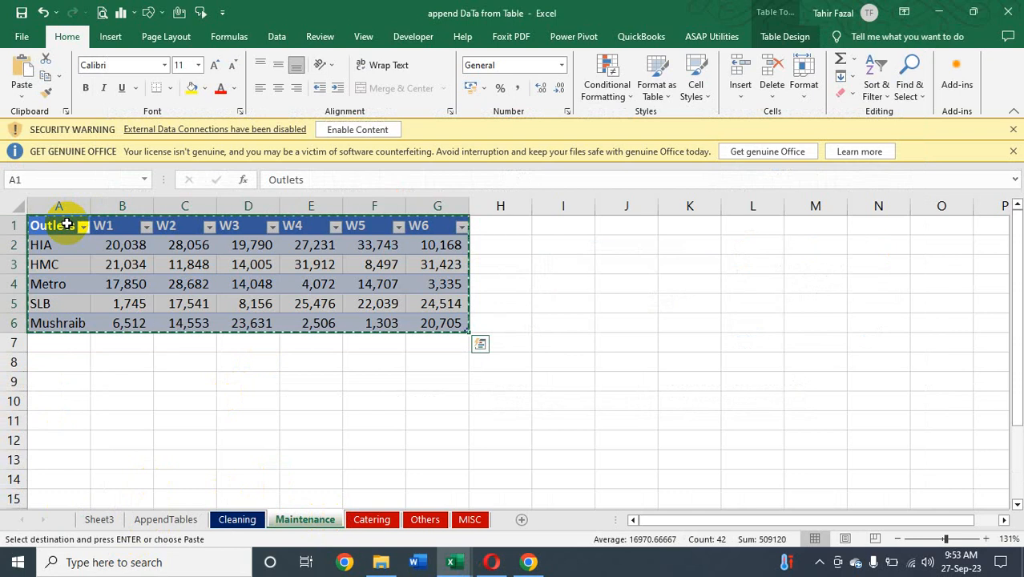
{"action": "key", "text": "alt+Tab"}
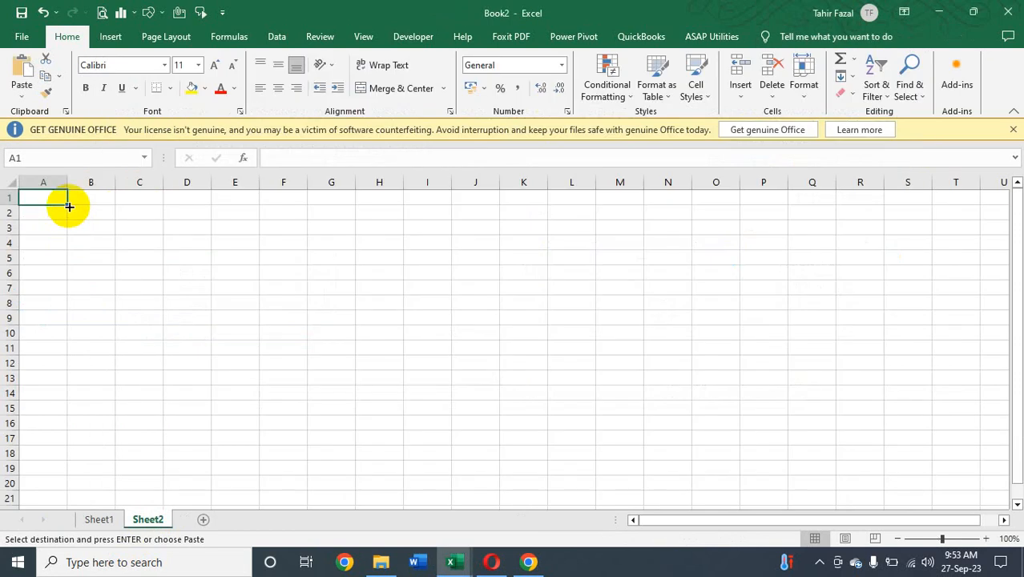
{"action": "key", "text": "ctrl+v"}
{"action": "key", "text": "ctrl+t"}
{"action": "key", "text": "Return"}
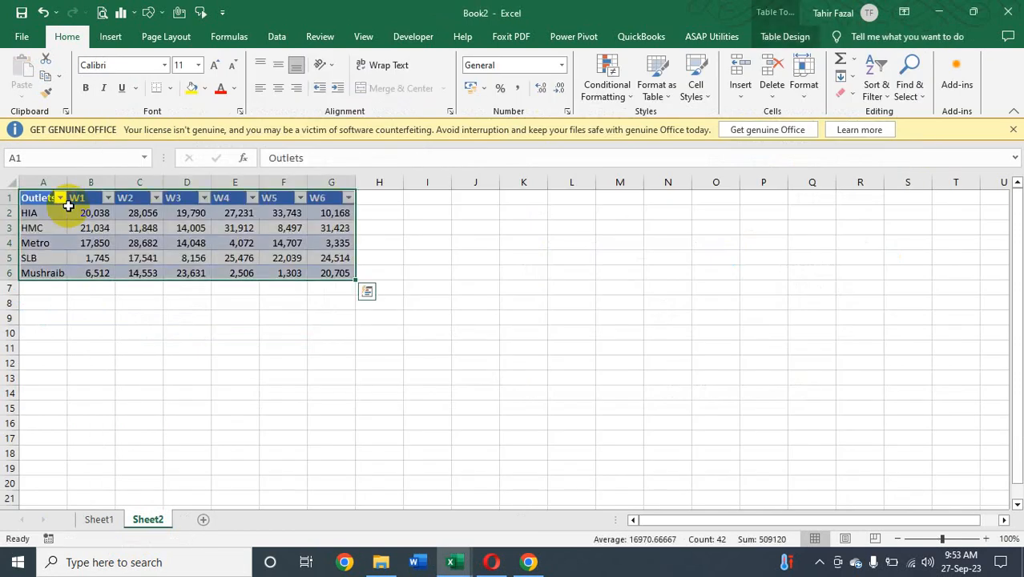
- Copy the entire Catering table with headers from the append DaTa from Table workbook and paste it at A1 of a new Sheet3 in Book2
{"action": "key", "text": "alt+Tab"}
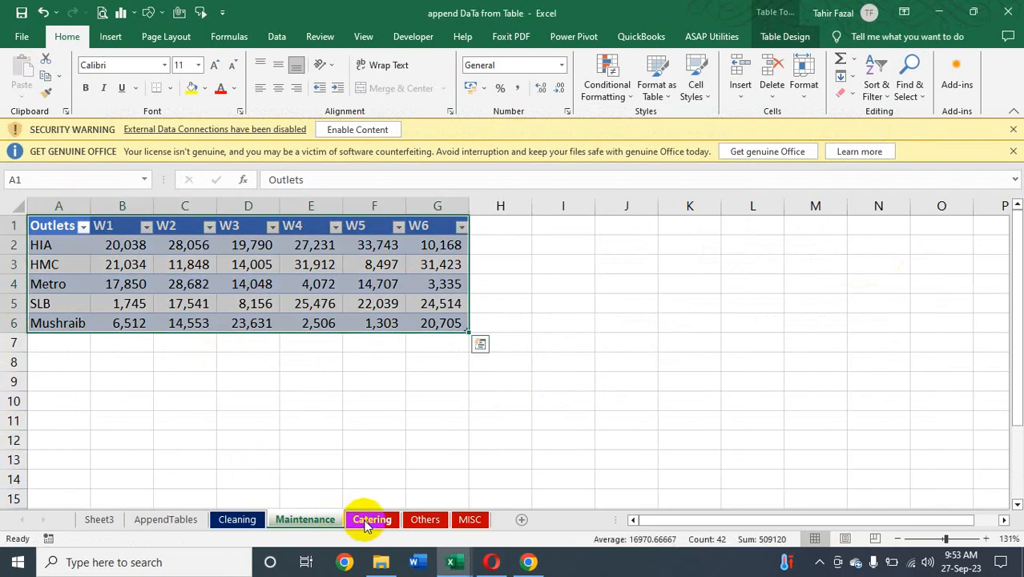
{"action": "left_click", "coordinate": [370, 519]}
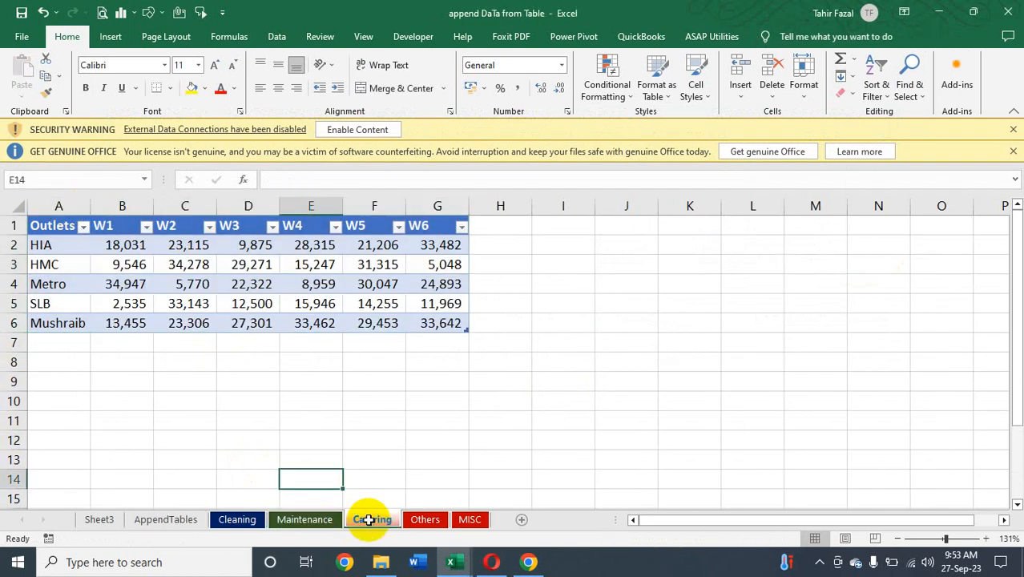
{"action": "left_click", "coordinate": [36, 226]}
{"action": "key", "text": "ctrl+a"}
{"action": "key", "text": "ctrl+c"}
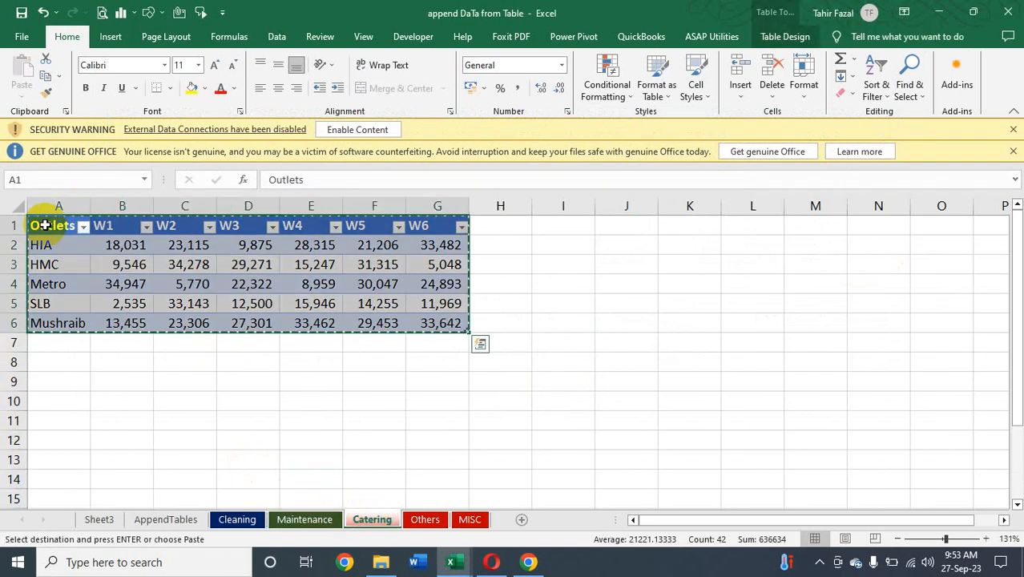
{"action": "key", "text": "alt+Tab"}
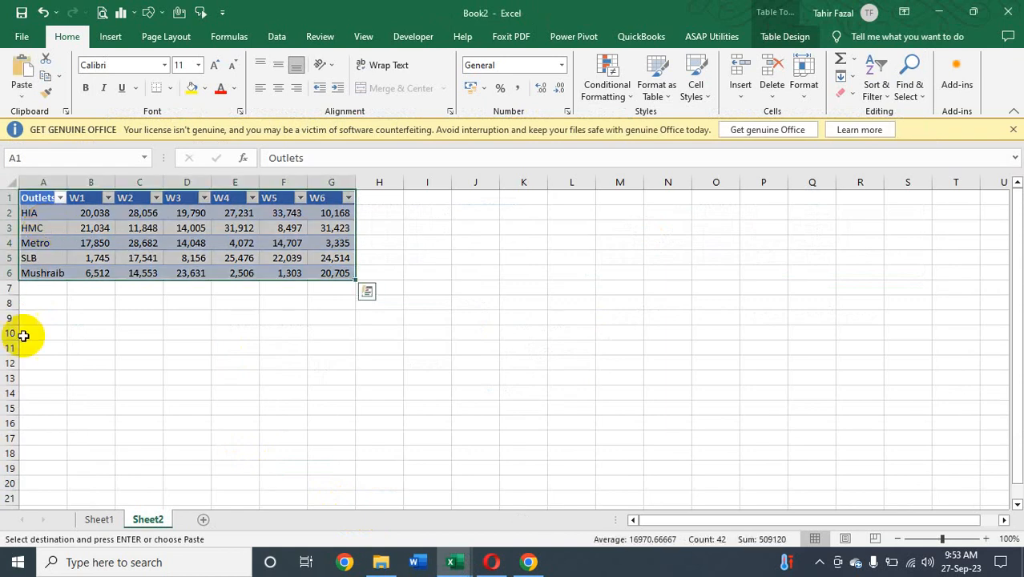
{"action": "left_click", "coordinate": [203, 519]}
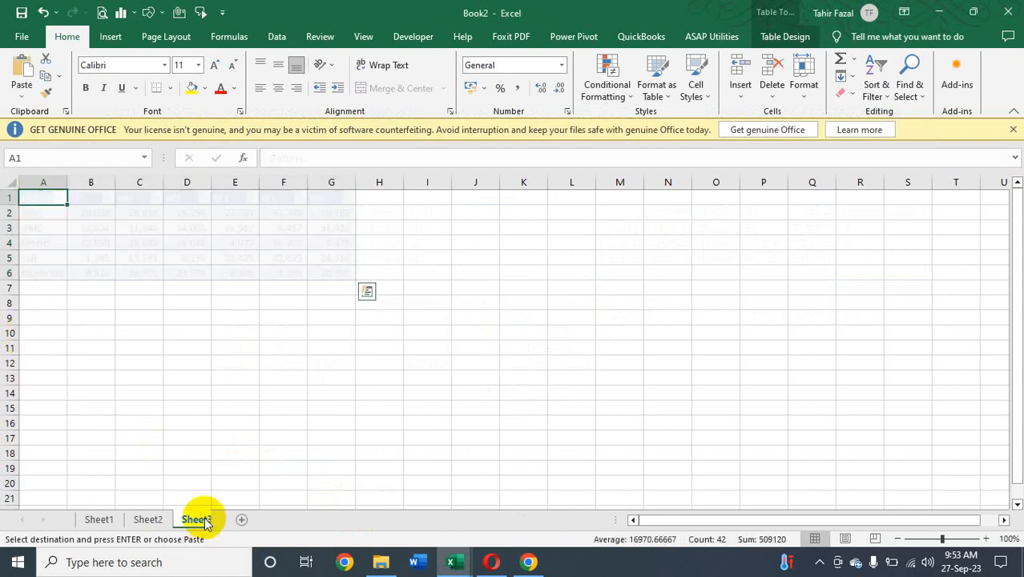
{"action": "key", "text": "ctrl+v"}
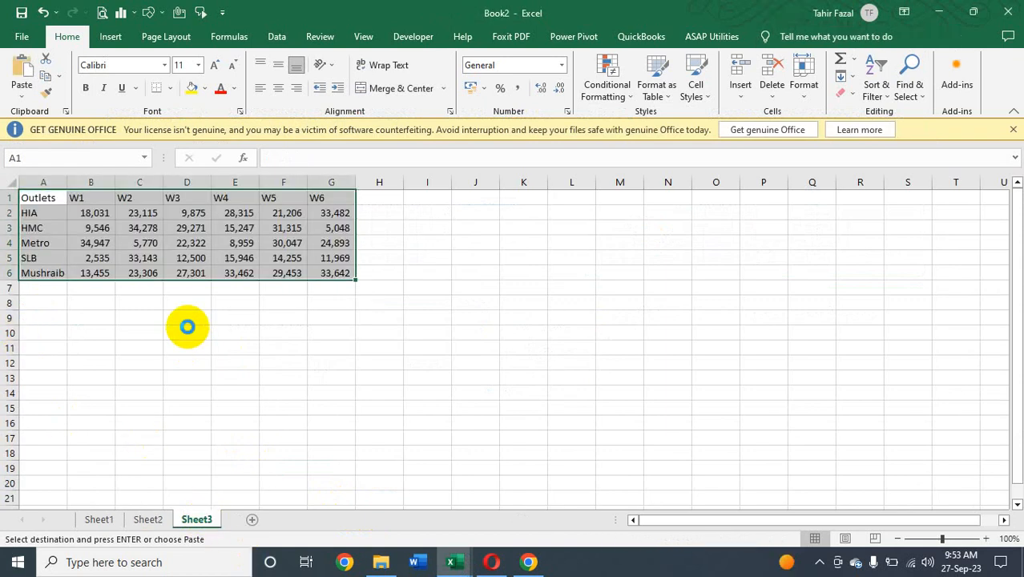
{"action": "key", "text": "ctrl+t"}
{"action": "key", "text": "Return"}
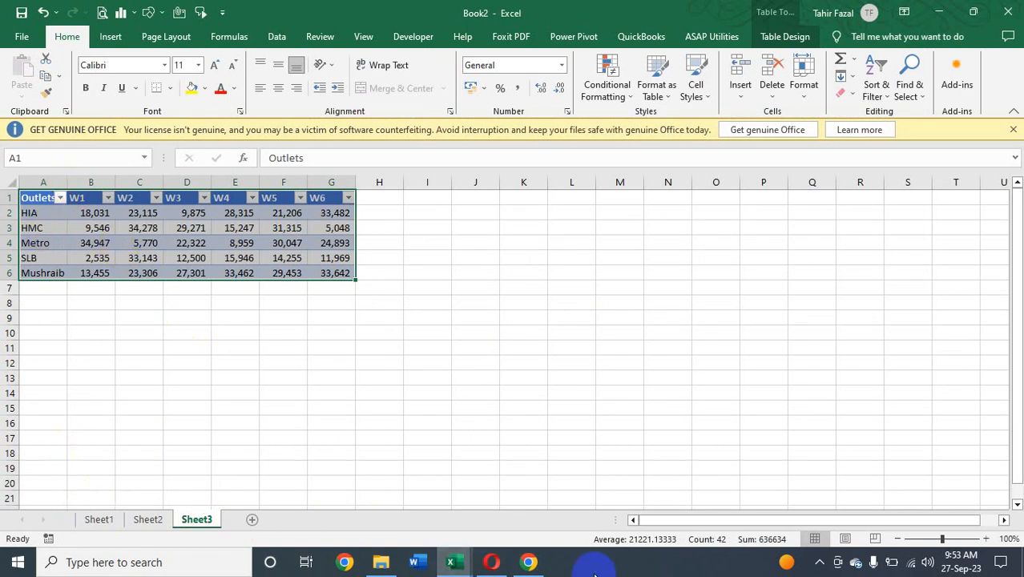
{"action": "left_click", "coordinate": [951, 538]}
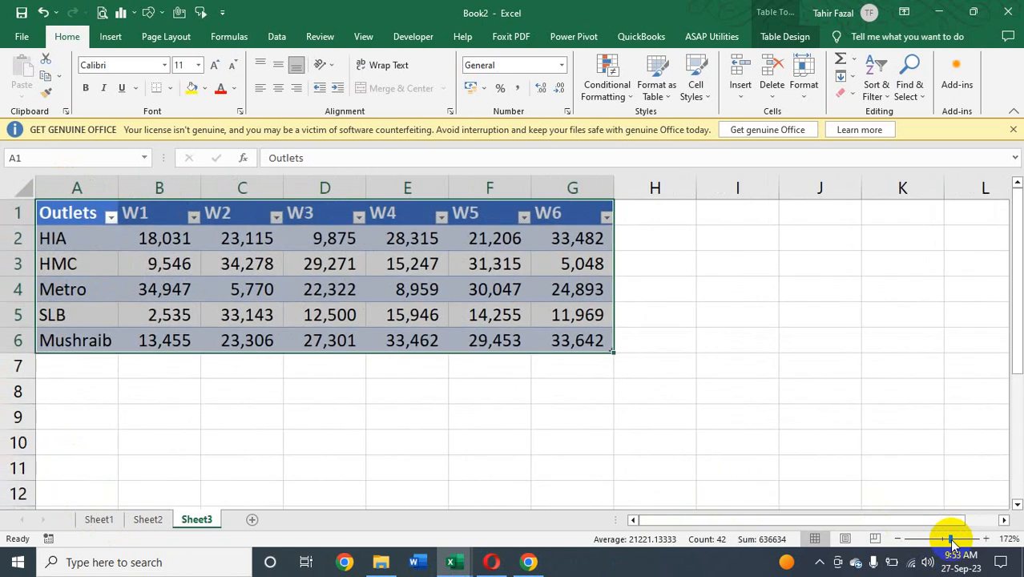
- Remove the total row from the Cleaning table on Sheet1
{"action": "left_click", "coordinate": [98, 519]}
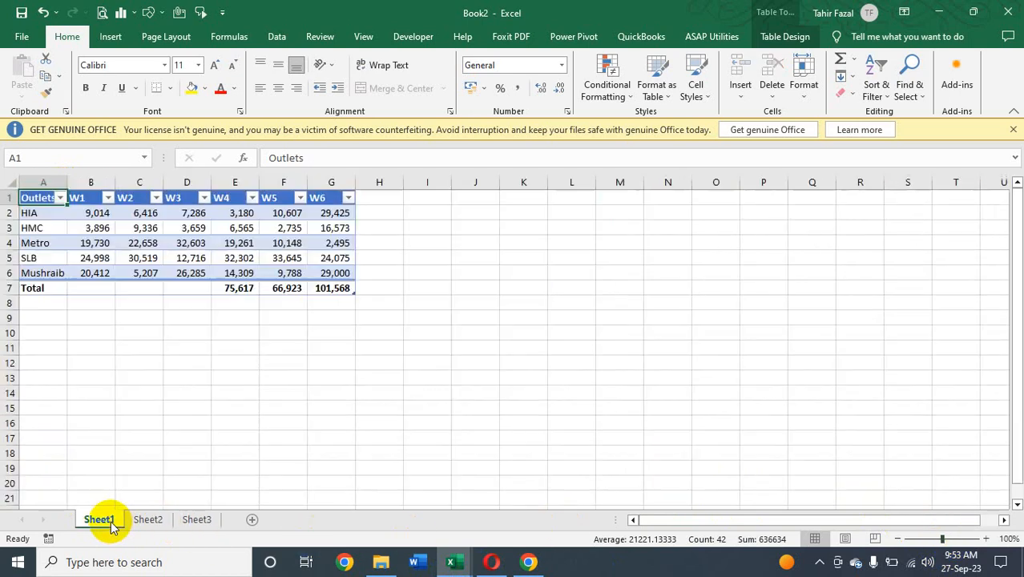
{"action": "left_click", "coordinate": [158, 393]}
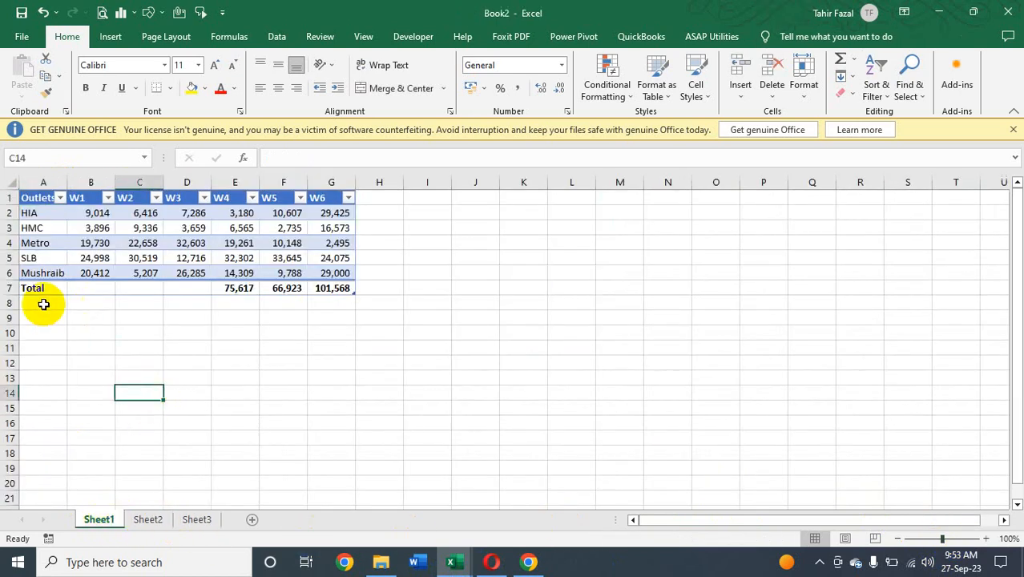
{"action": "left_click", "coordinate": [99, 227]}
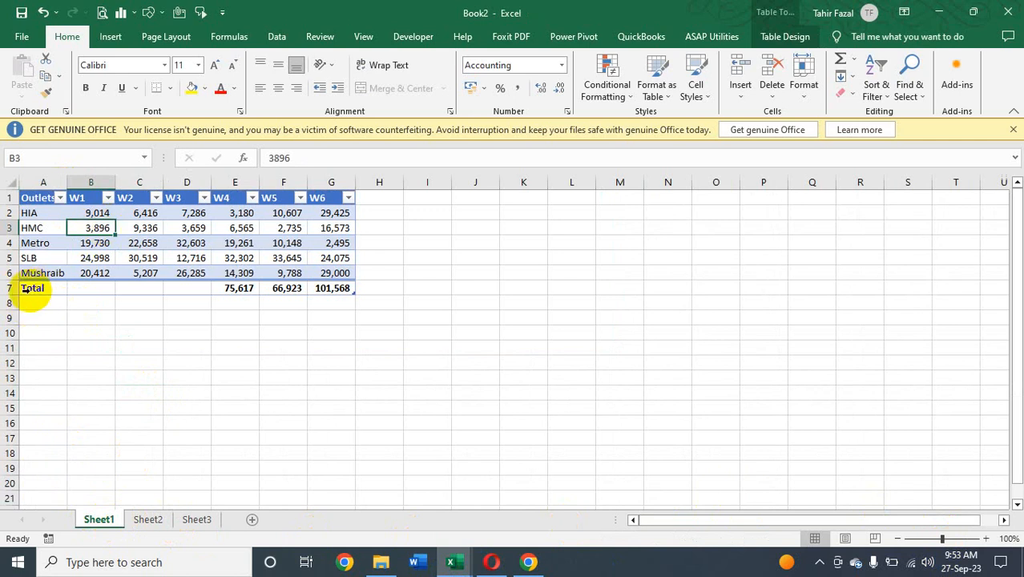
{"action": "left_click", "coordinate": [780, 39]}
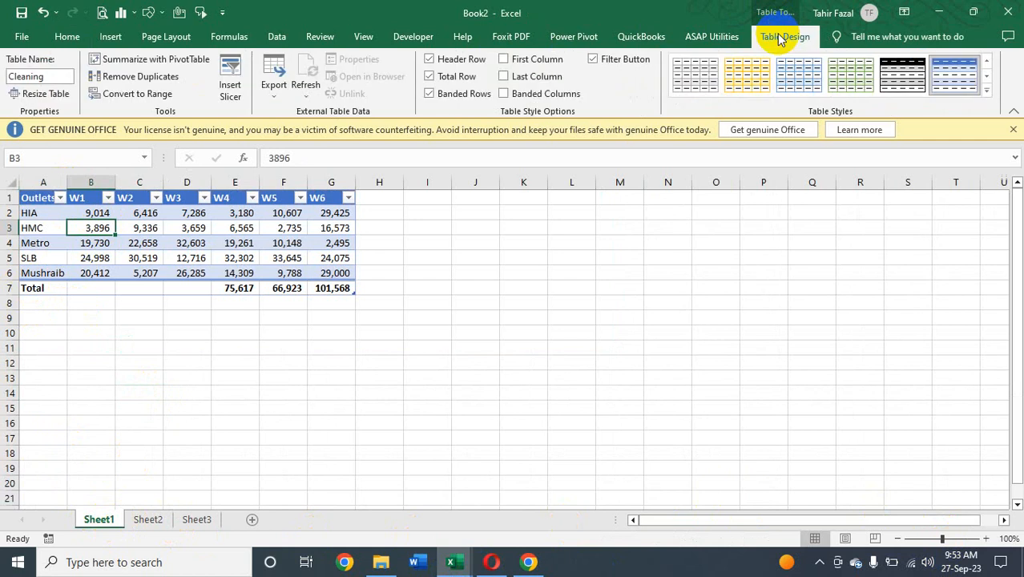
{"action": "left_click", "coordinate": [429, 77]}
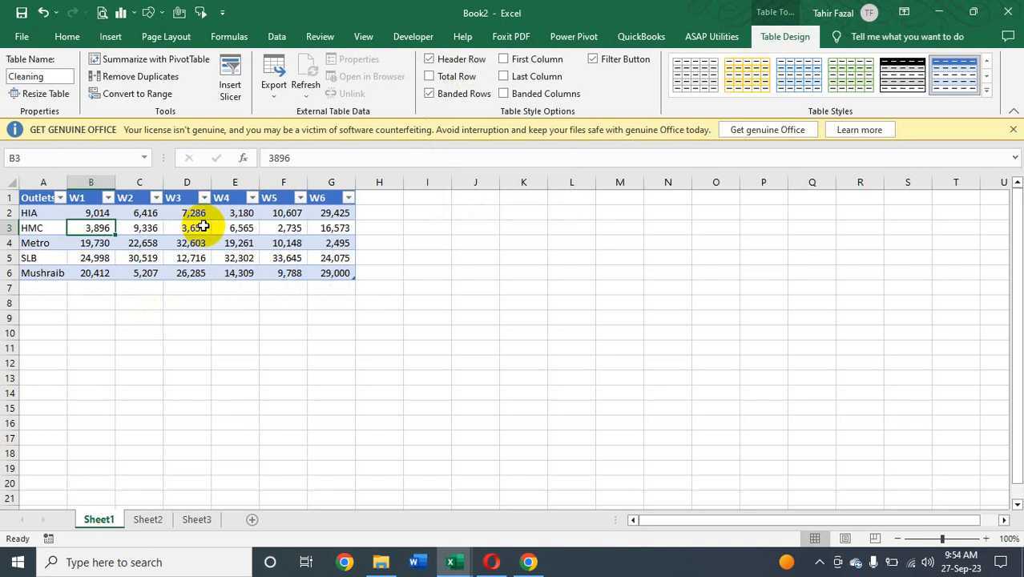
- Rename Sheet1 as Maintenance
{"action": "double_click", "coordinate": [99, 519]}
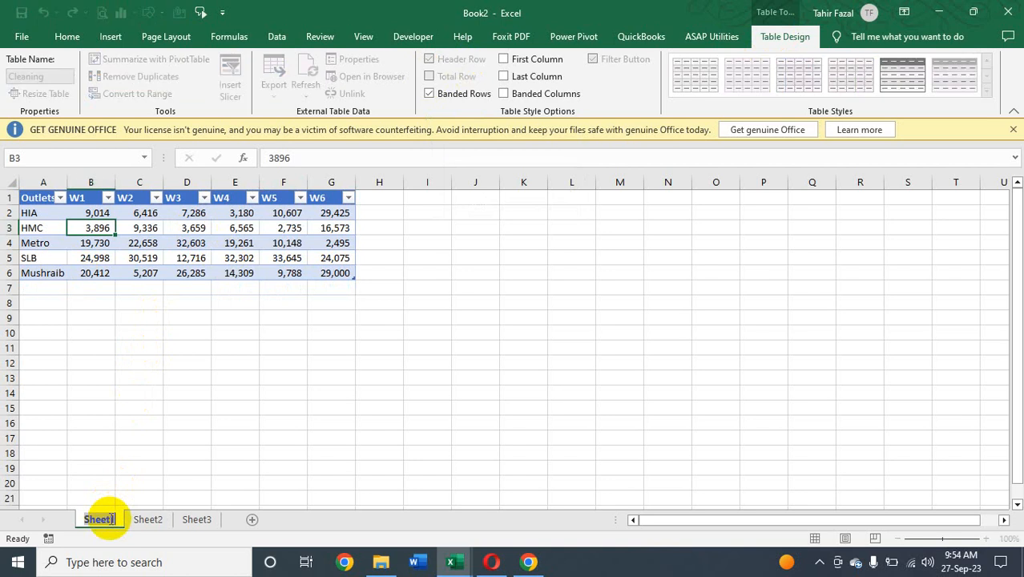
{"action": "type", "text": "Mait"}
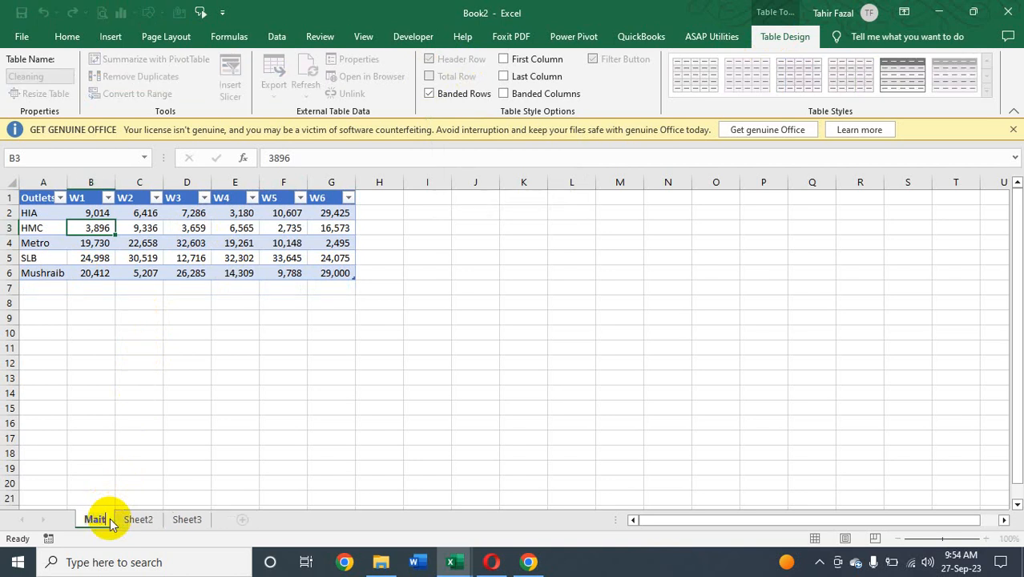
{"action": "key", "text": "BackSpace"}
{"action": "type", "text": "ntenance"}
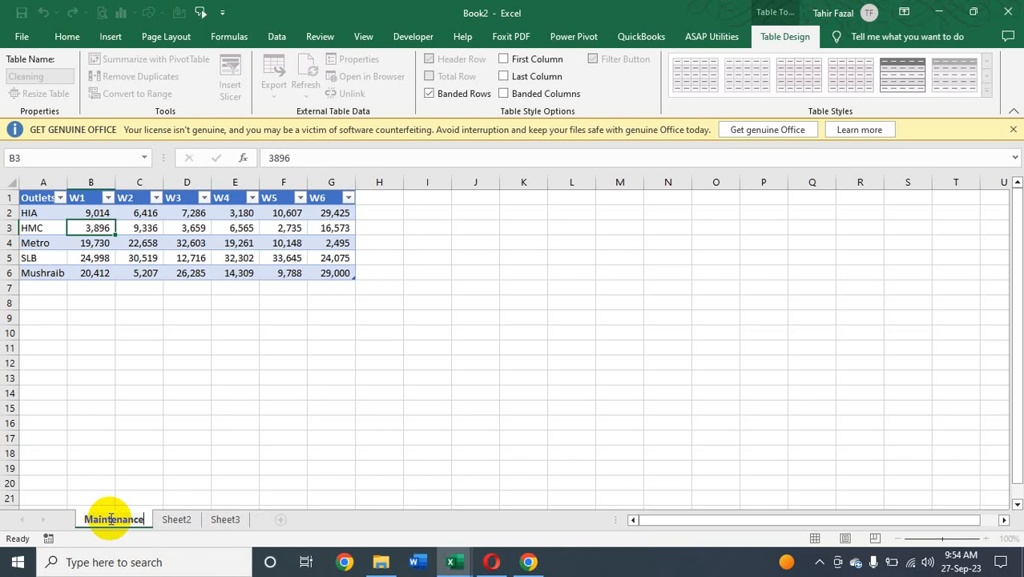
{"action": "key", "text": "Return"}
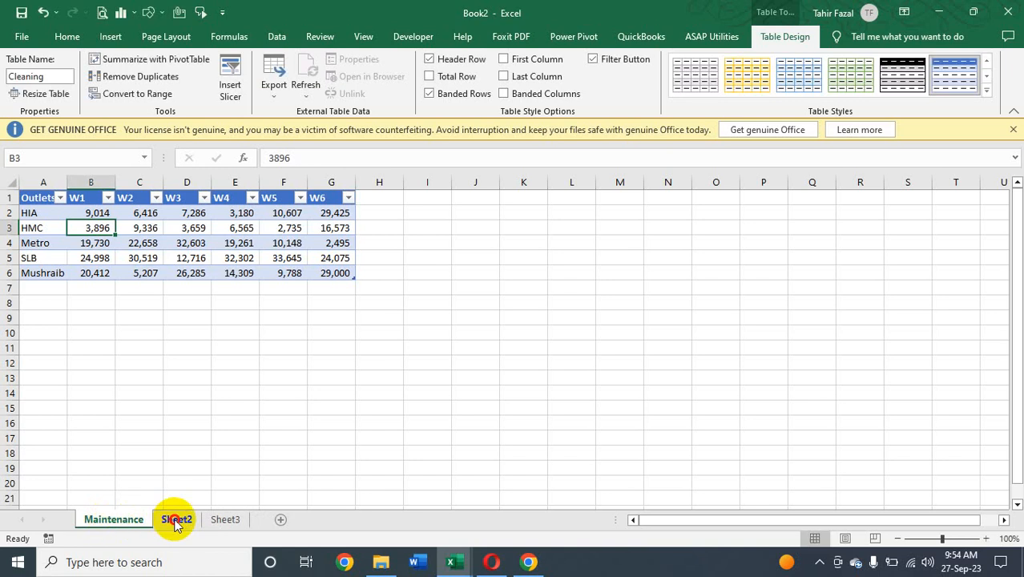
- Rename Sheet2 as Cleaning
{"action": "left_click", "coordinate": [177, 520]}
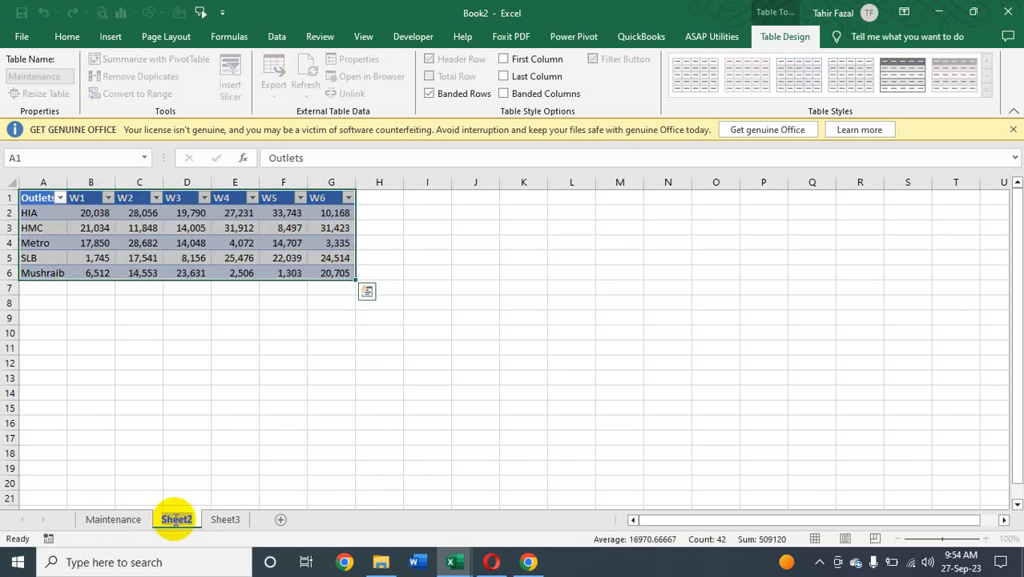
{"action": "type", "text": "Cleaning"}
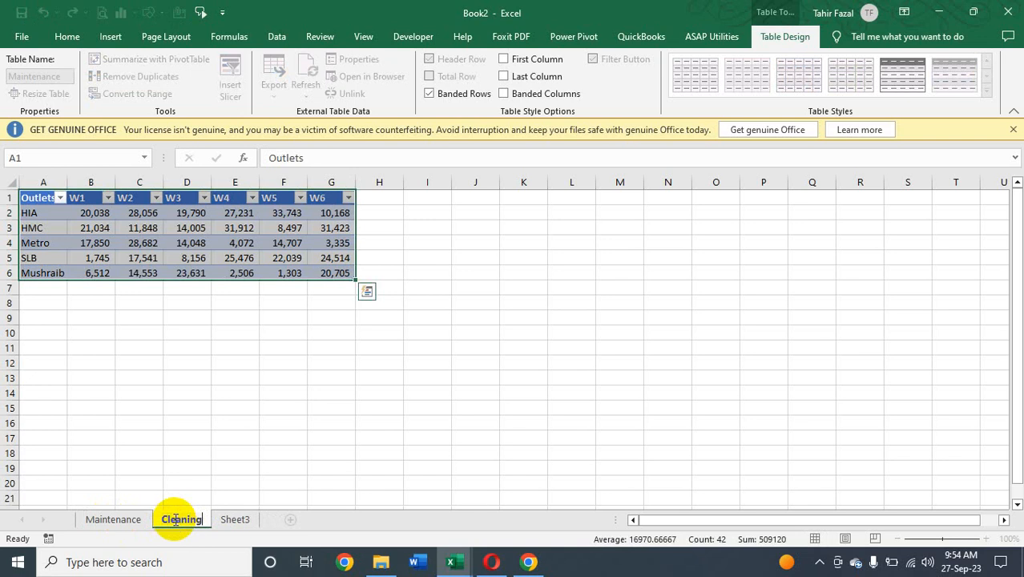
{"action": "key", "text": "Return"}
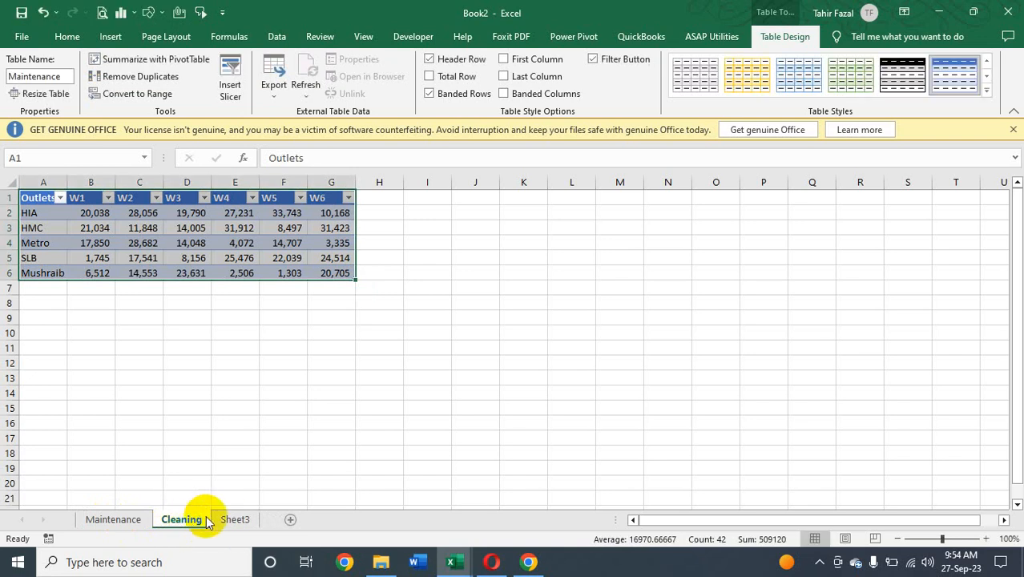
- Rename Sheet3 as Catering
{"action": "double_click", "coordinate": [232, 520]}
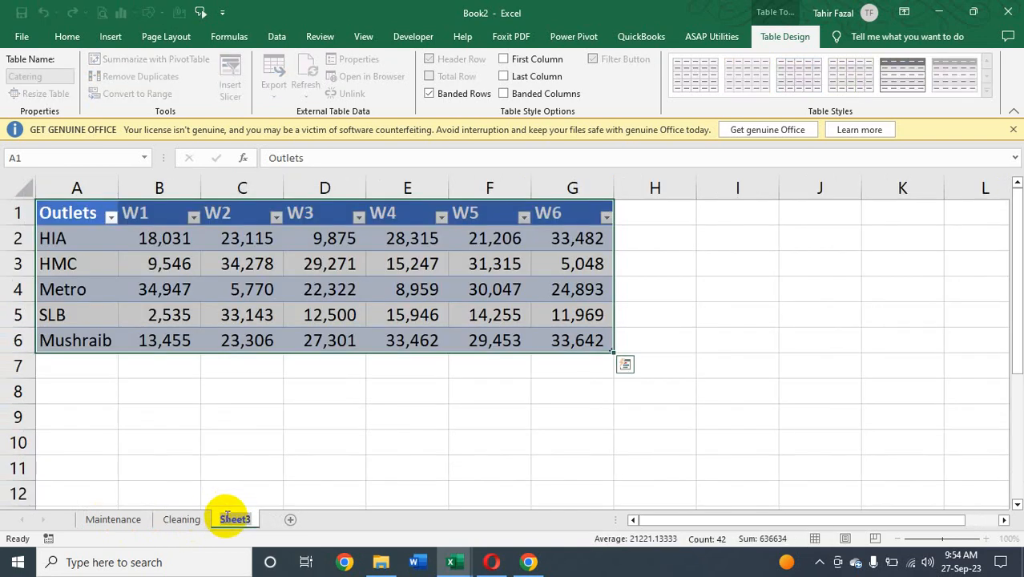
{"action": "type", "text": "Cat"}
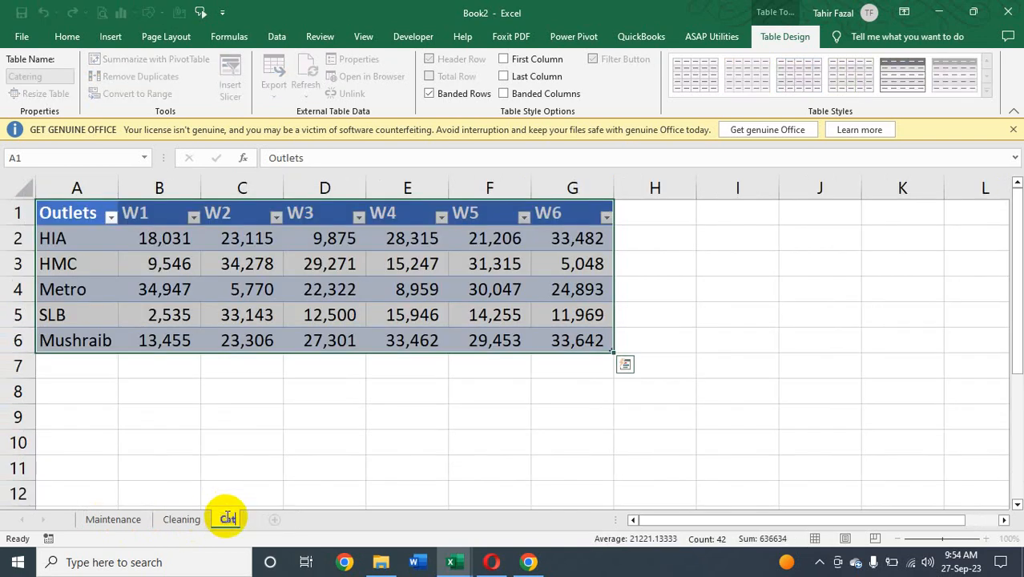
{"action": "type", "text": "ering"}
{"action": "key", "text": "Return"}
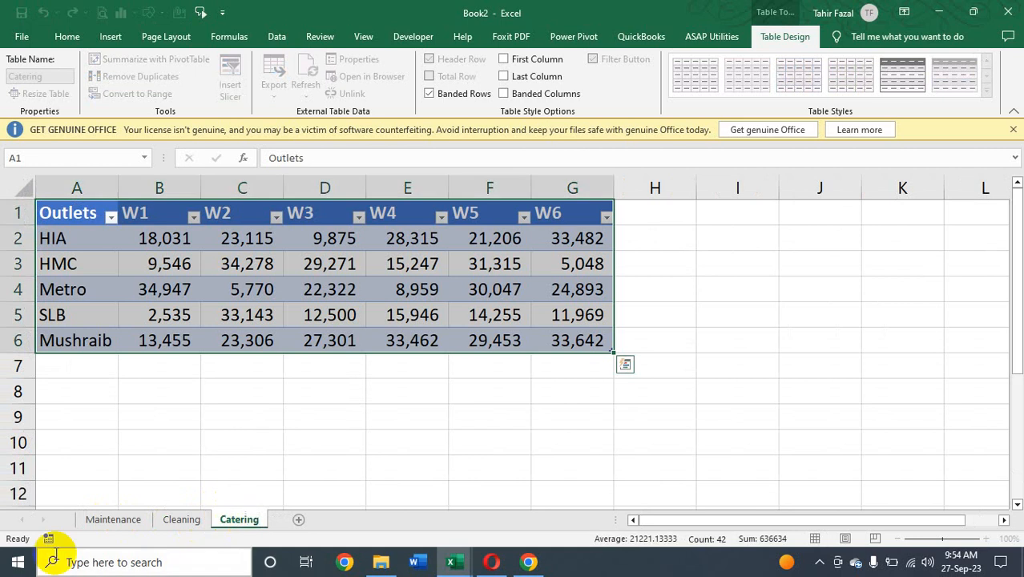
- Try to rename the Maintenance sheet as Cleaning to match its table
{"action": "left_click", "coordinate": [115, 520]}
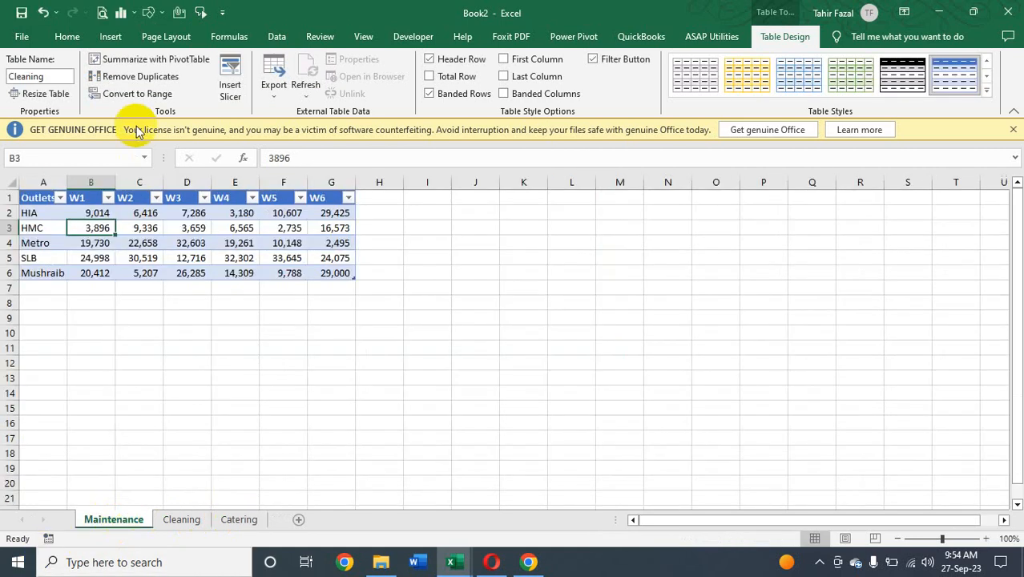
{"action": "left_click", "coordinate": [40, 200]}
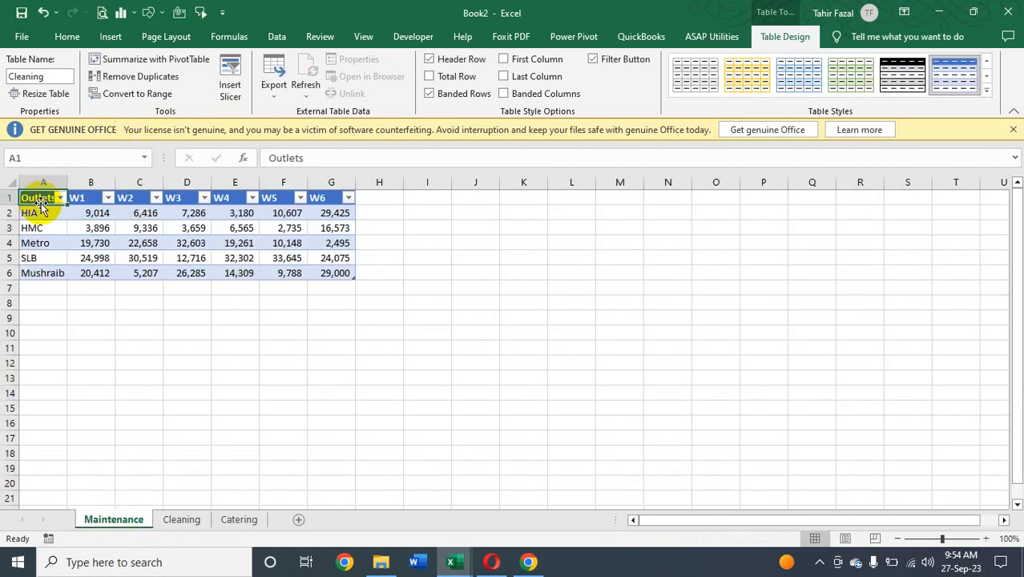
{"action": "double_click", "coordinate": [140, 519]}
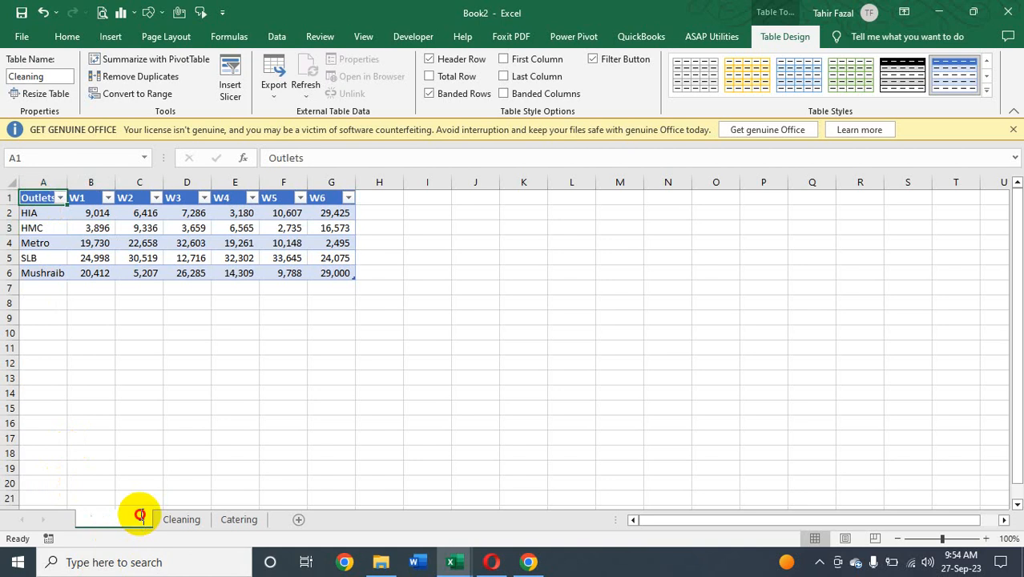
{"action": "type", "text": "Cleaning"}
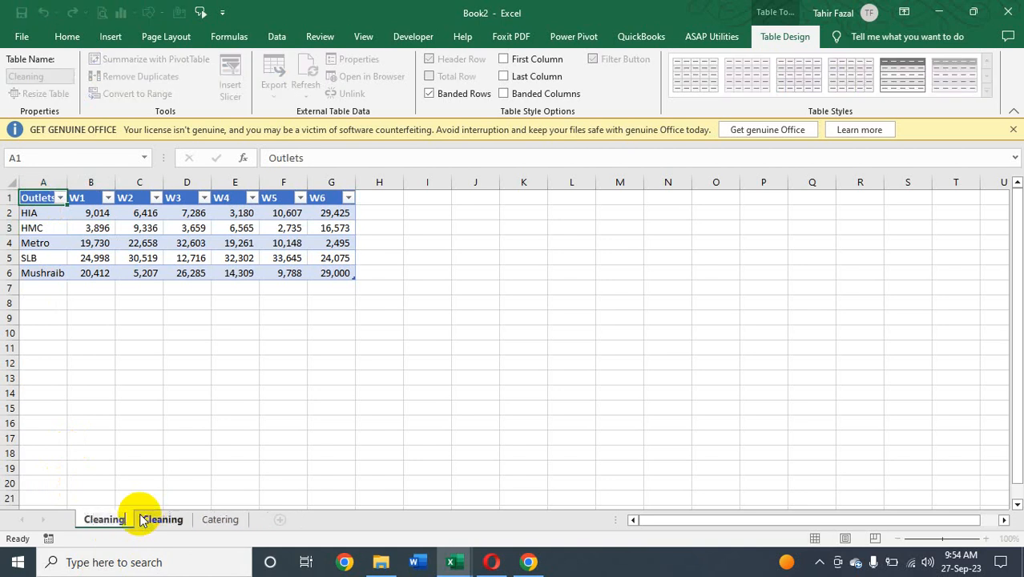
{"action": "key", "text": "Return"}
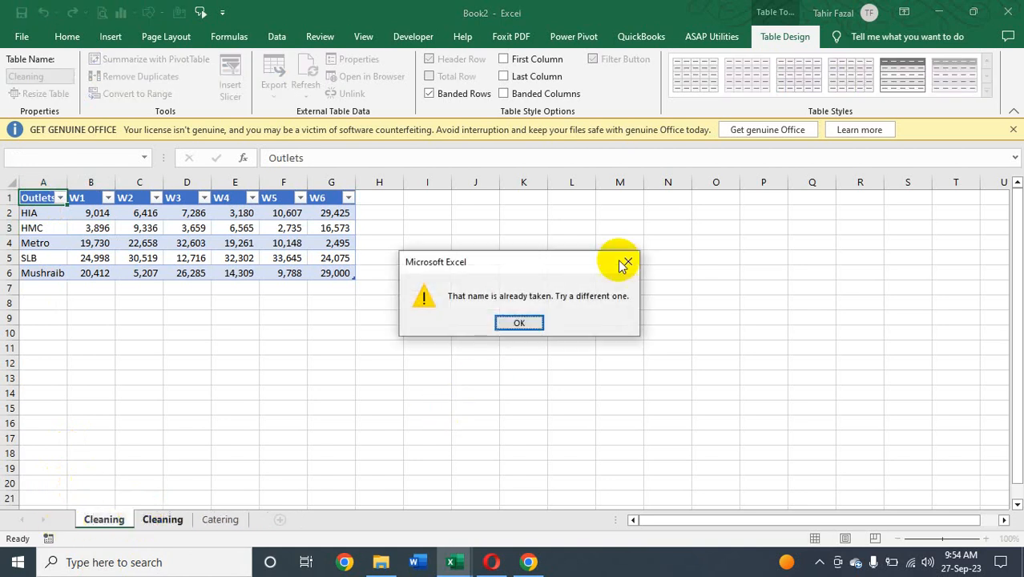
{"action": "left_click", "coordinate": [522, 321]}
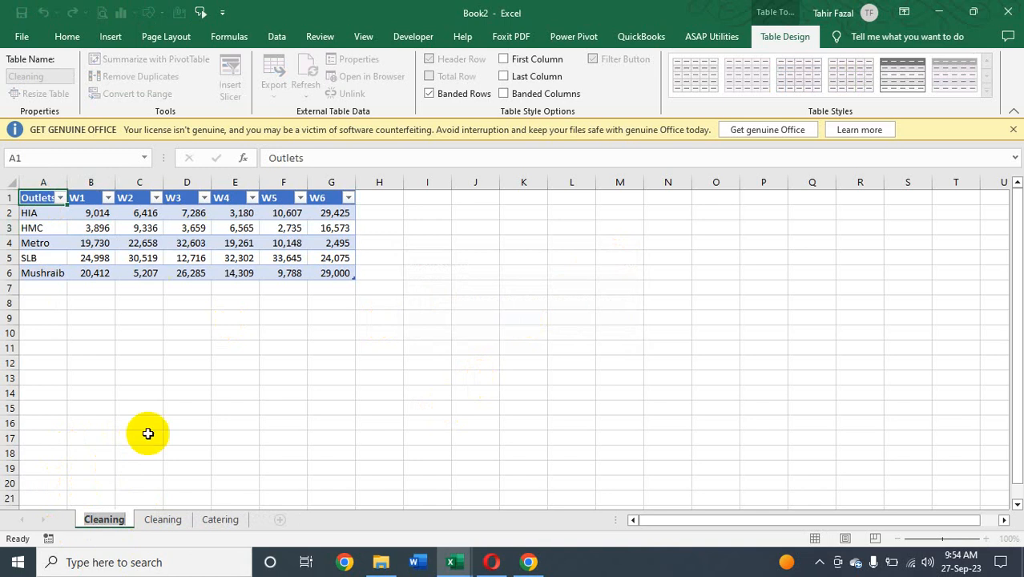
{"action": "left_click", "coordinate": [118, 474]}
{"action": "key", "text": "Escape"}
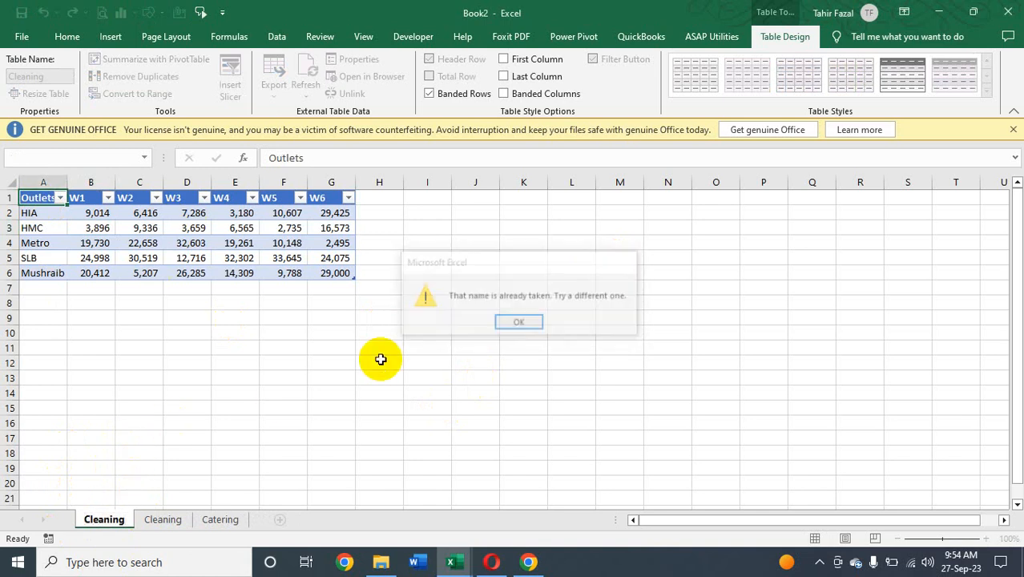
{"action": "key", "text": "Escape"}
- Rename the Cleaning sheet, which holds the Maintenance table, as Maintenance1
{"action": "left_click", "coordinate": [239, 519]}
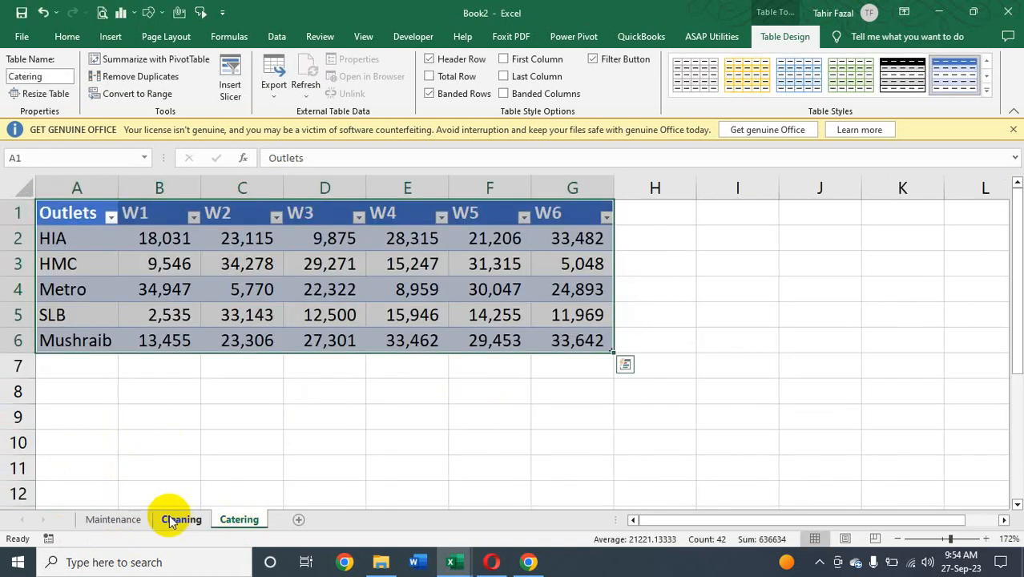
{"action": "left_click", "coordinate": [176, 517]}
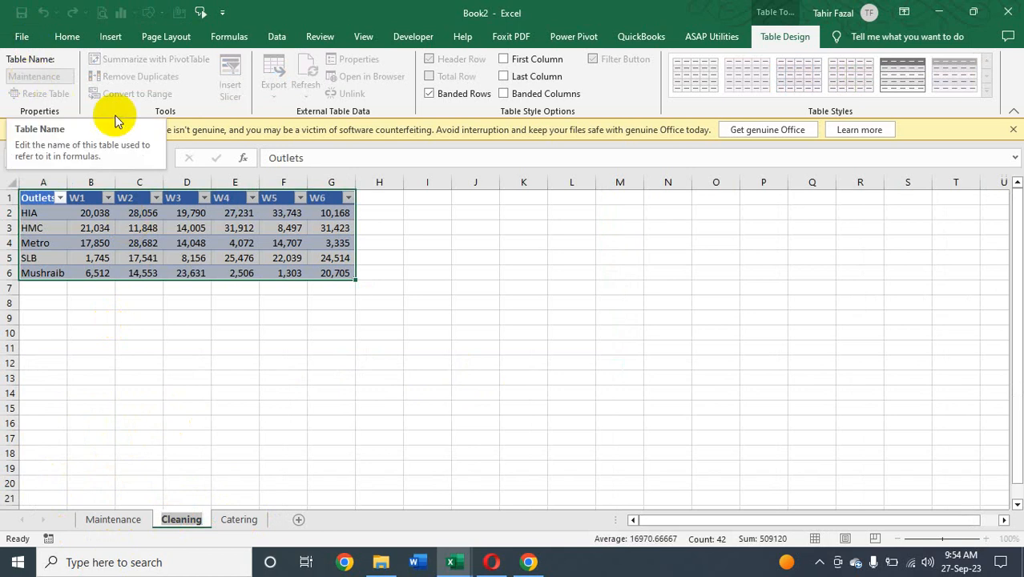
{"action": "key", "text": "alt+h"}
{"action": "type", "text": "orMaintenance"}
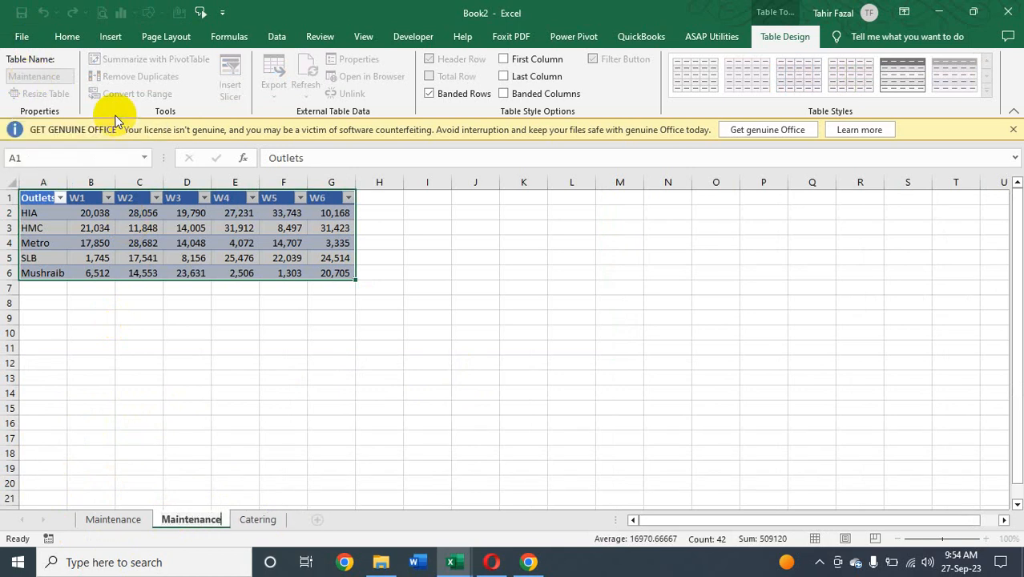
{"action": "type", "text": "1"}
{"action": "key", "text": "Return"}
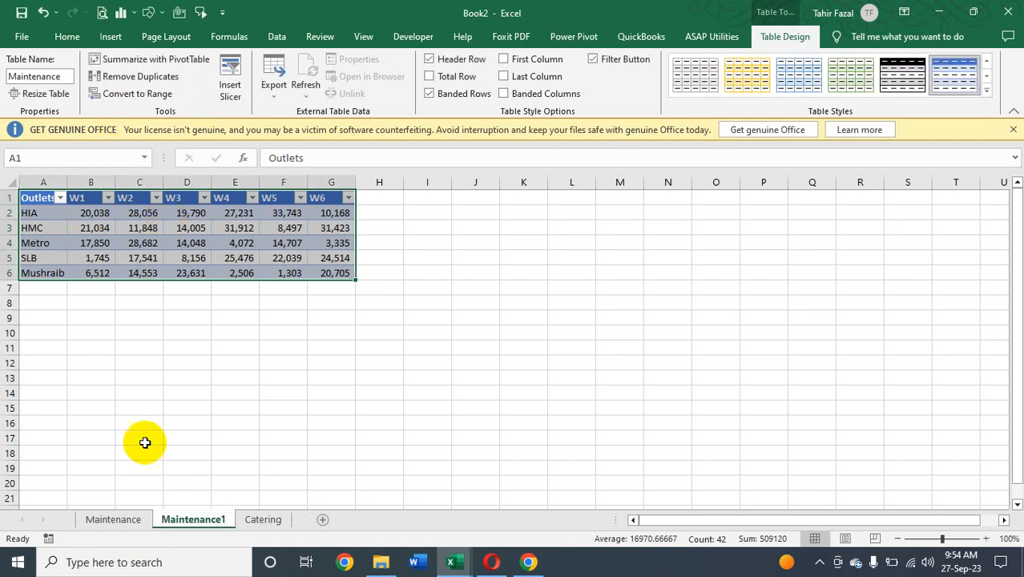
- Rename the Maintenance sheet, which holds the Cleaning table, as Cleaning1
{"action": "left_click", "coordinate": [115, 522]}
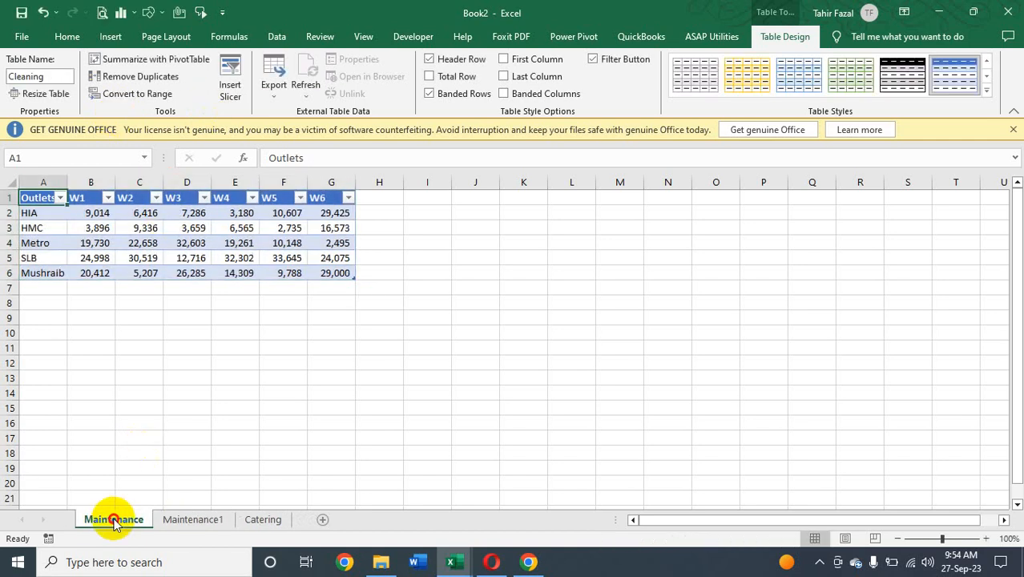
{"action": "double_click", "coordinate": [115, 521]}
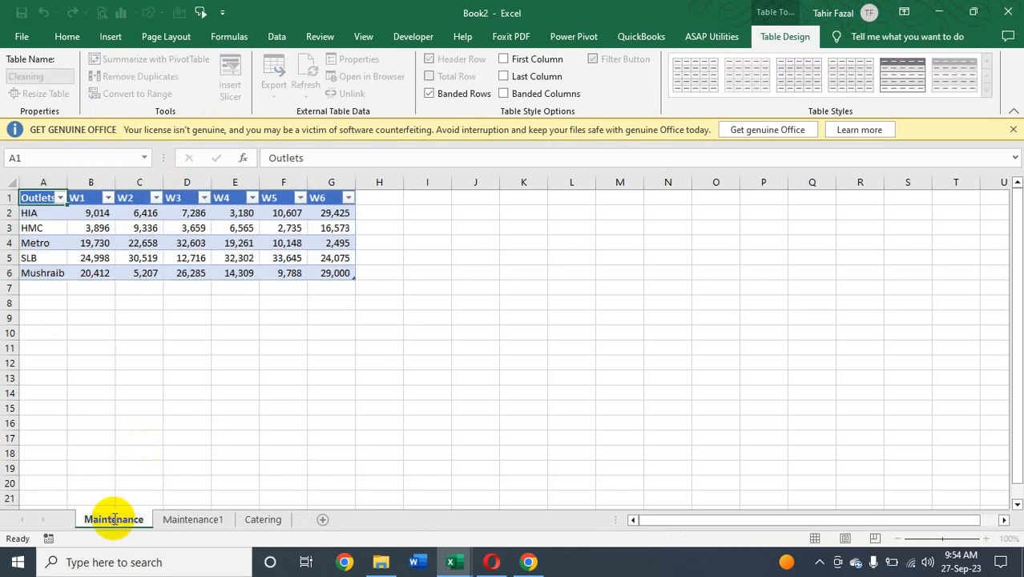
{"action": "double_click", "coordinate": [128, 521]}
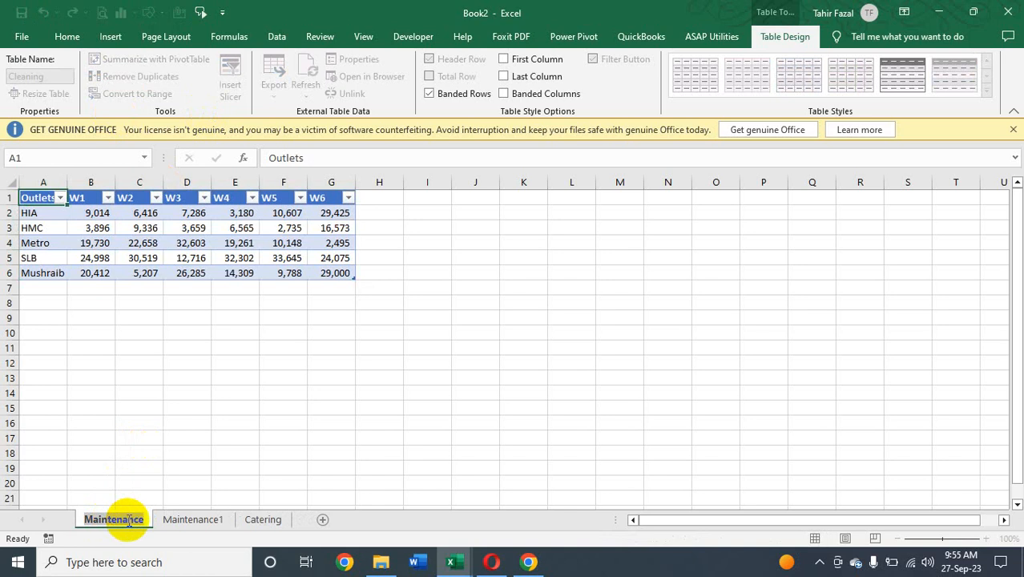
{"action": "type", "text": "d"}
{"action": "type", "text": "leaning1"}
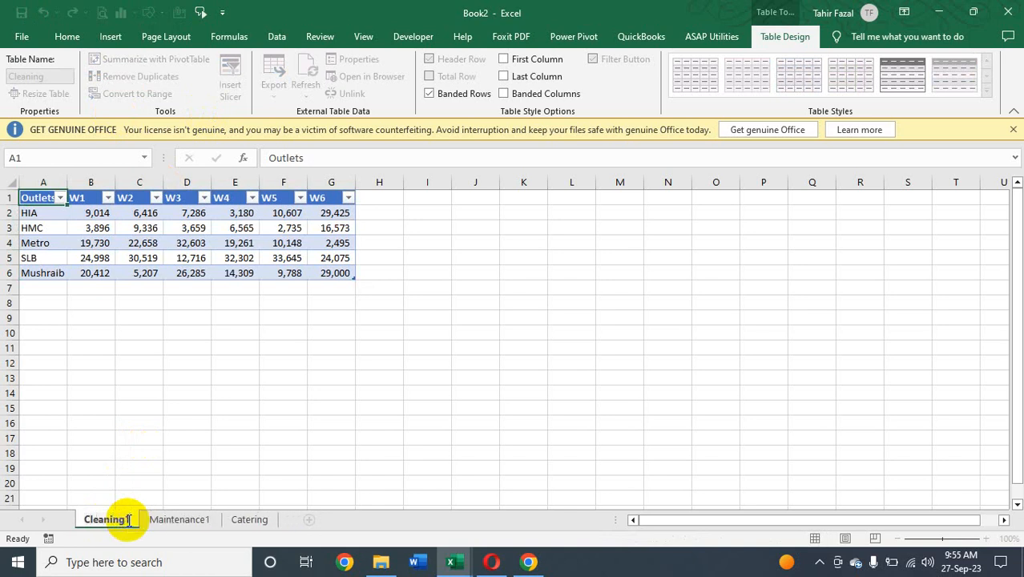
{"action": "key", "text": "Return"}
- Remove the trailing digit from the Cleaning1 sheet name so it reads Cleaning
{"action": "left_click", "coordinate": [249, 519]}
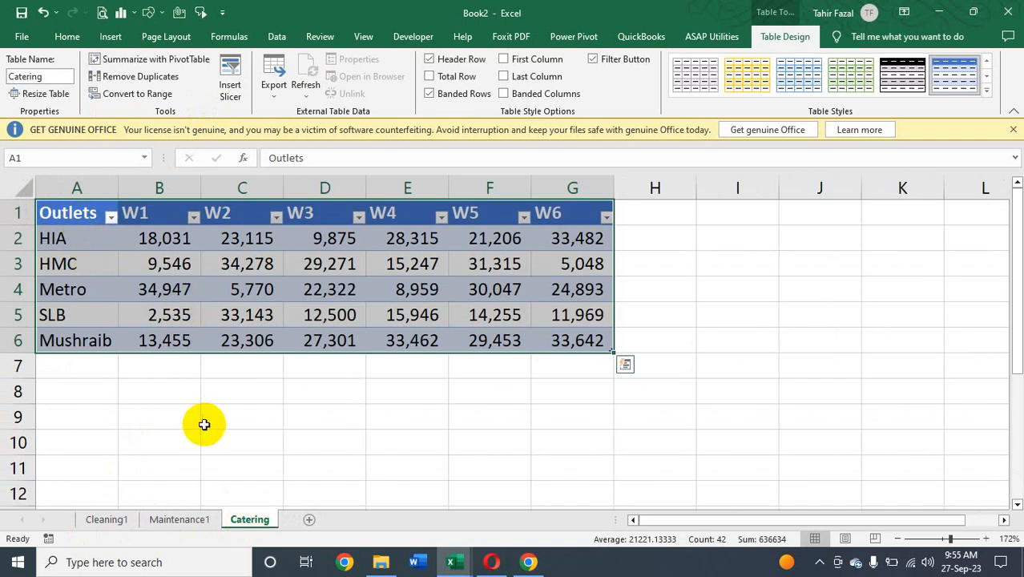
{"action": "left_click", "coordinate": [94, 521]}
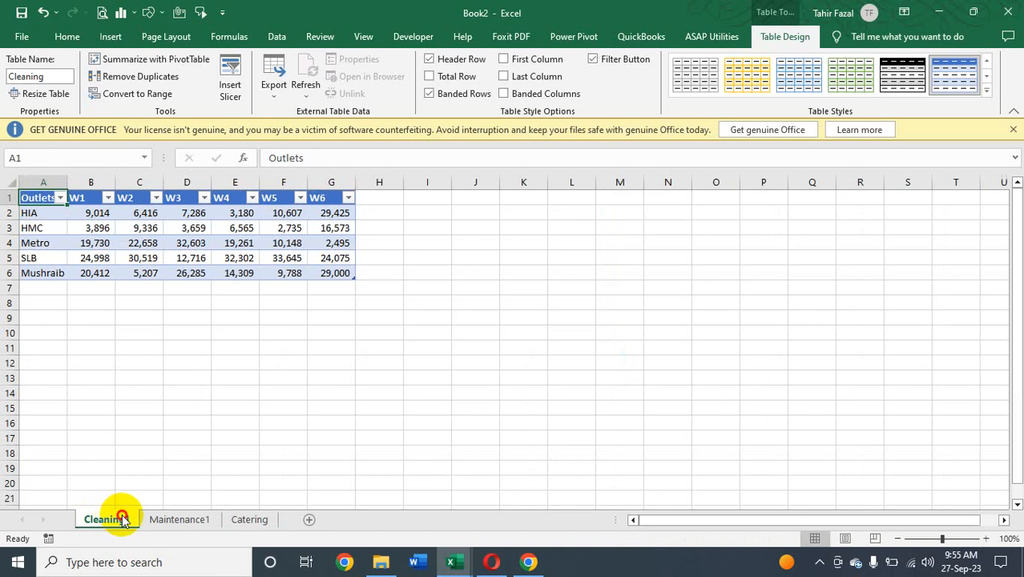
{"action": "double_click", "coordinate": [116, 519]}
{"action": "left_click", "coordinate": [135, 522]}
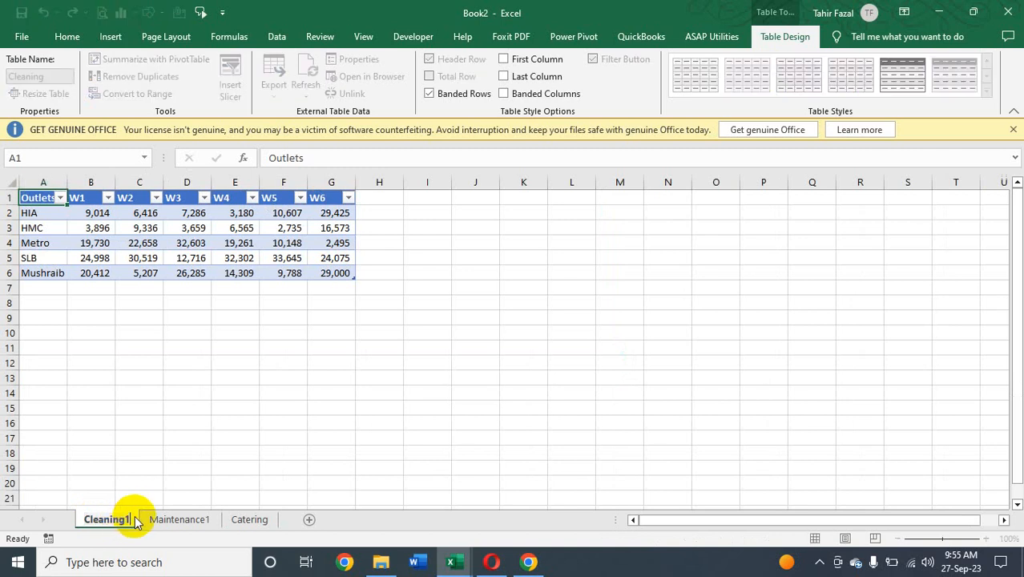
{"action": "key", "text": "BackSpace"}
{"action": "key", "text": "Return"}
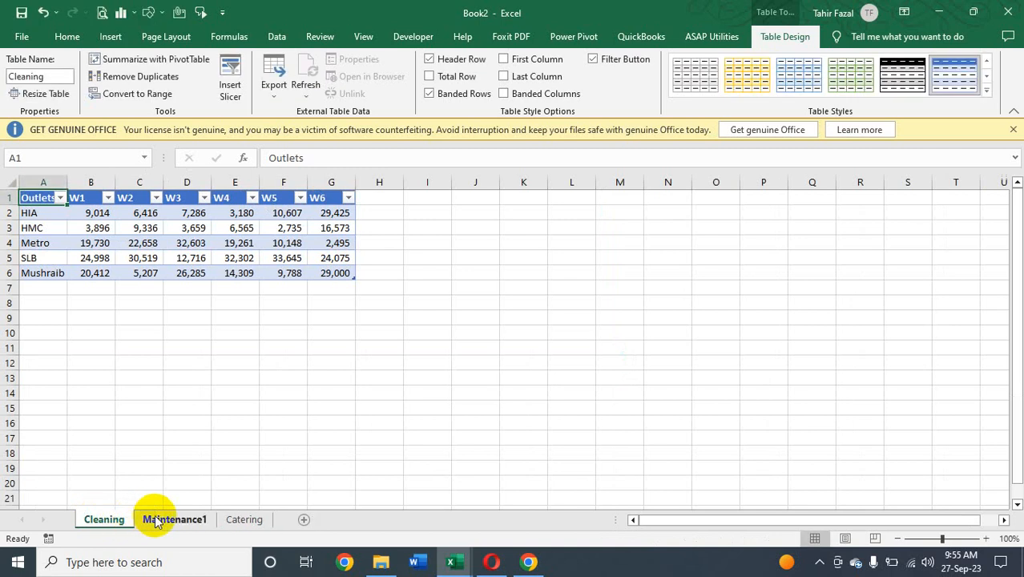
- Remove the trailing digit from the Maintenance1 sheet name so it reads Maintenance
{"action": "double_click", "coordinate": [155, 517]}
{"action": "left_click", "coordinate": [202, 513]}
{"action": "left_click", "coordinate": [205, 516]}
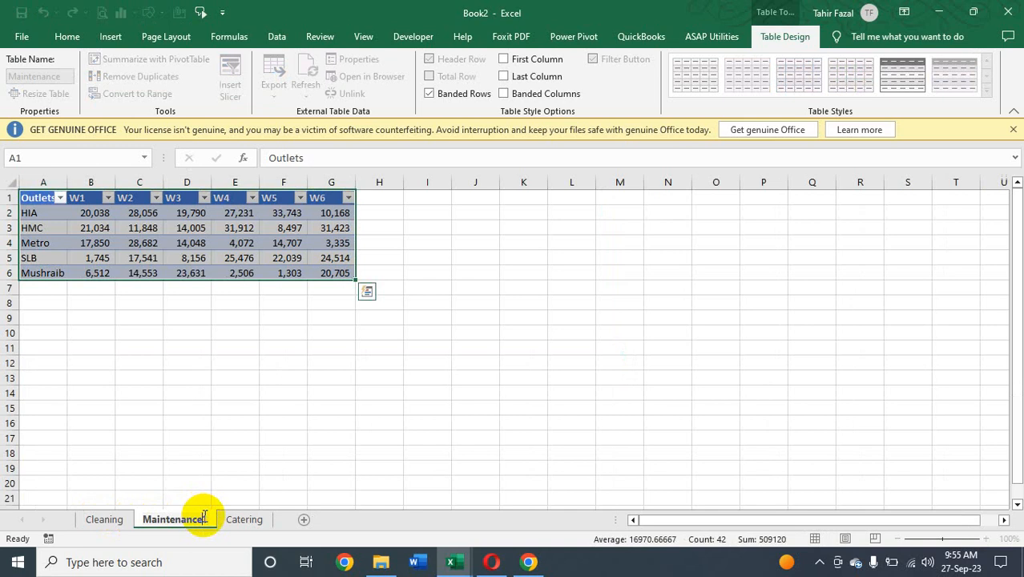
{"action": "double_click", "coordinate": [206, 516]}
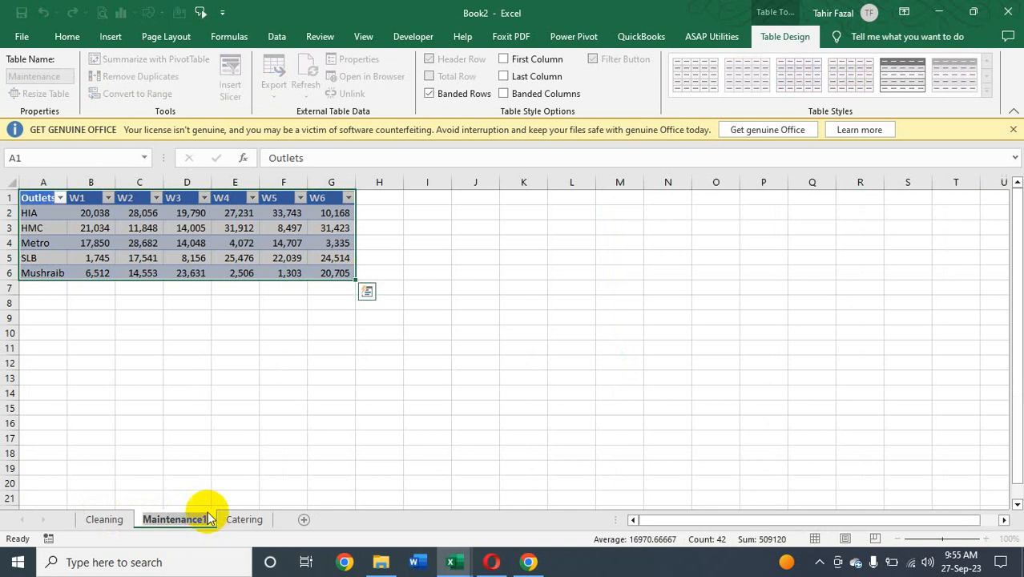
{"action": "key", "text": "BackSpace"}
{"action": "key", "text": "Return"}
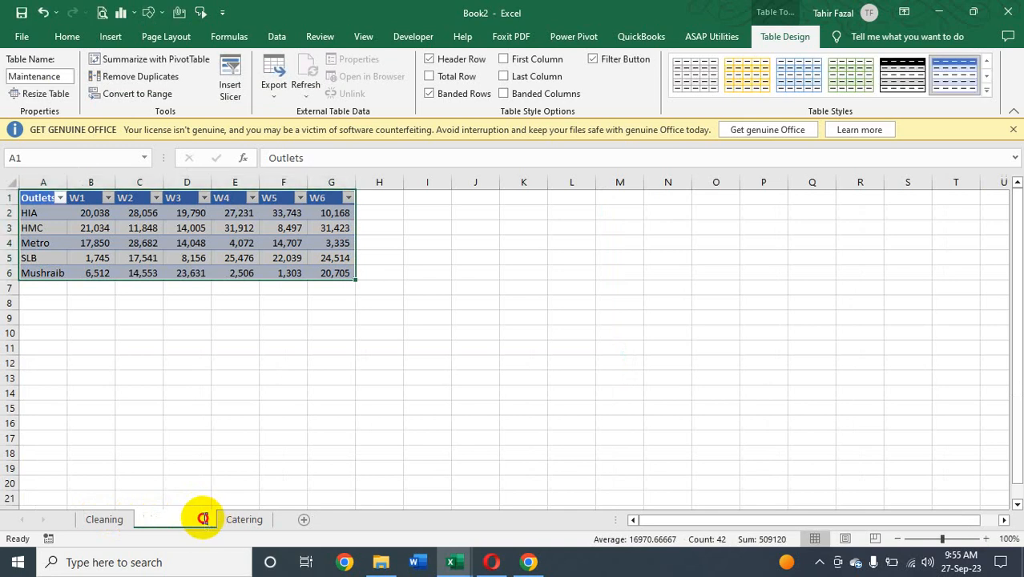
{"action": "double_click", "coordinate": [205, 521]}
{"action": "left_click", "coordinate": [205, 521]}
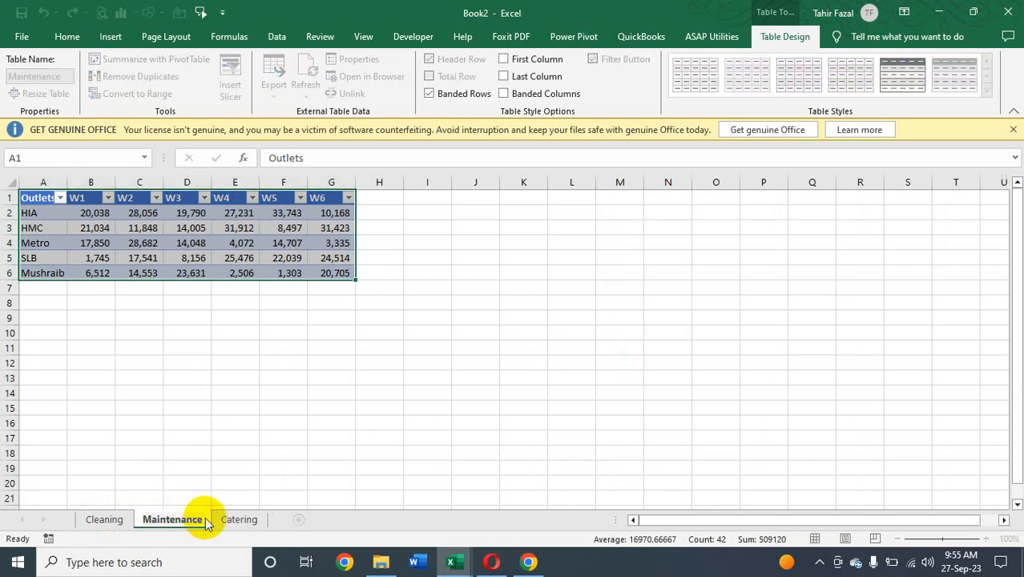
{"action": "key", "text": "BackSpace"}
{"action": "type", "text": "e"}
{"action": "key", "text": "Return"}
{"action": "left_click", "coordinate": [243, 389]}
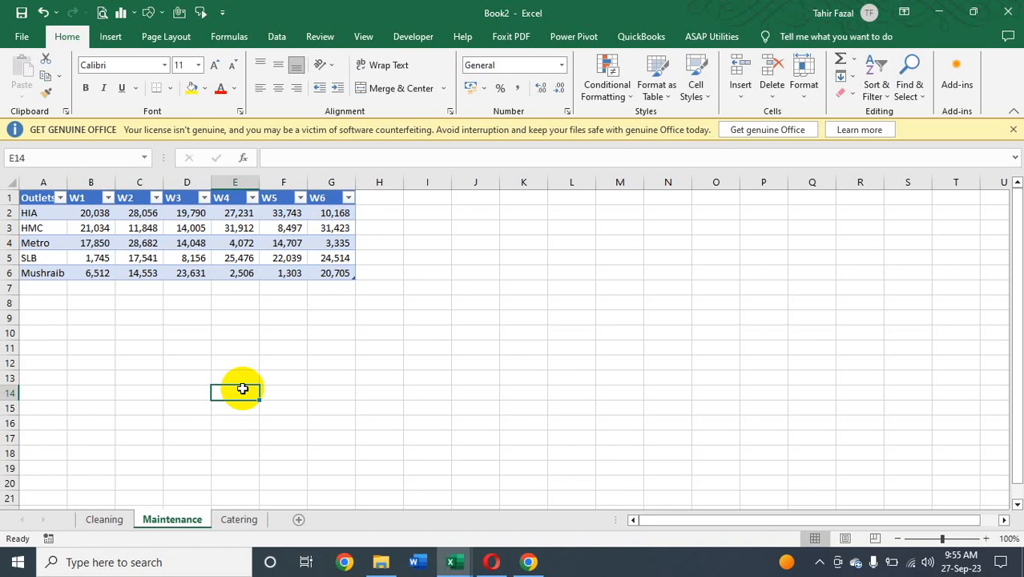
- Check the data and table names on the Cleaning, Maintenance and Catering sheets against their sheet names
{"action": "left_click", "coordinate": [101, 521]}
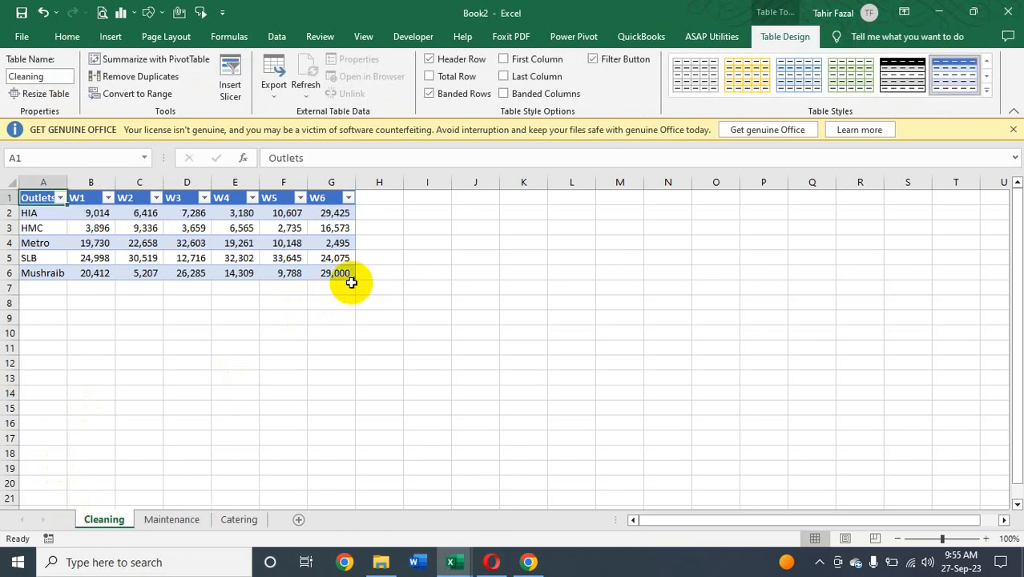
{"action": "left_click", "coordinate": [184, 518]}
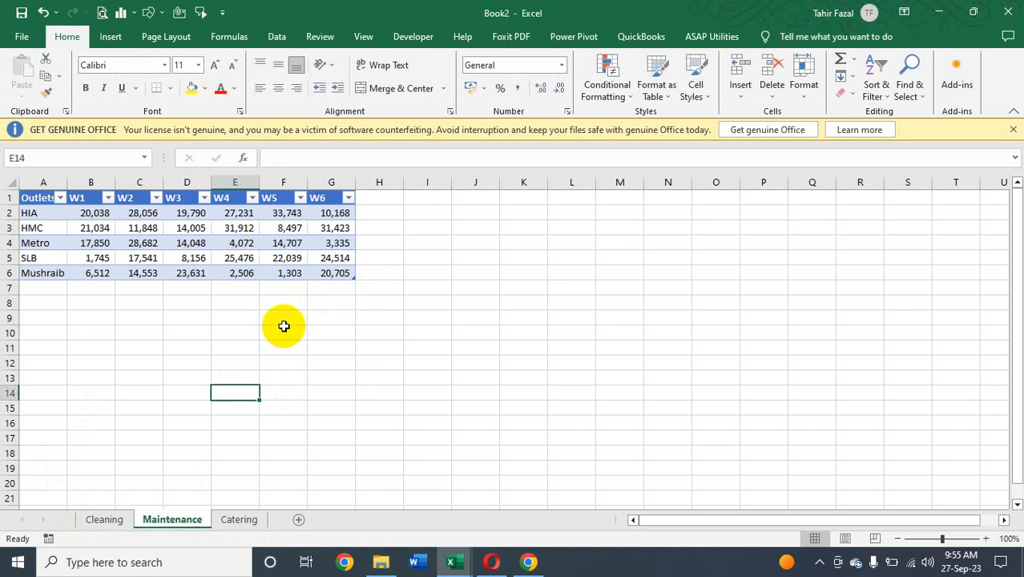
{"action": "left_click", "coordinate": [244, 522]}
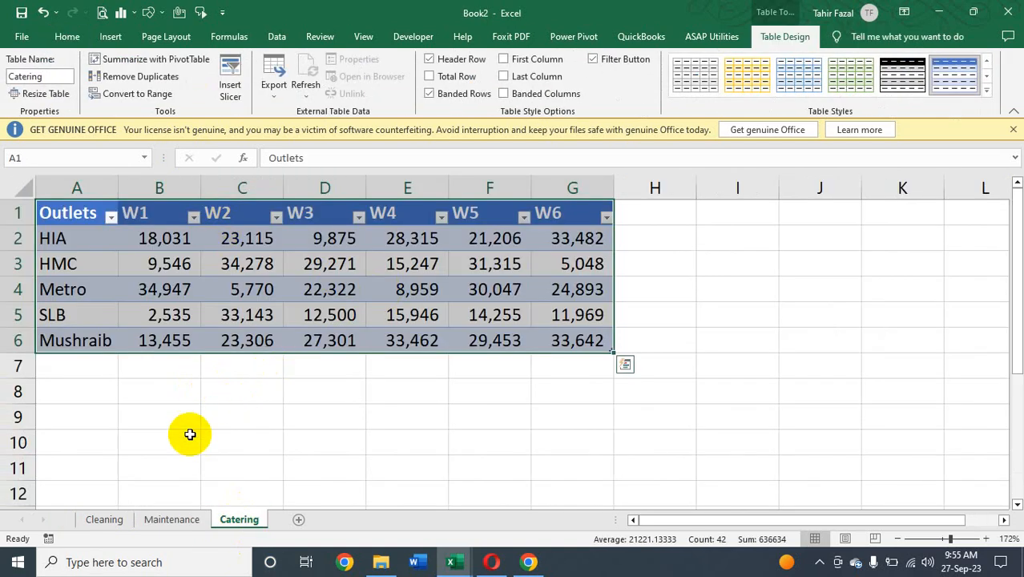
{"action": "left_click", "coordinate": [86, 215]}
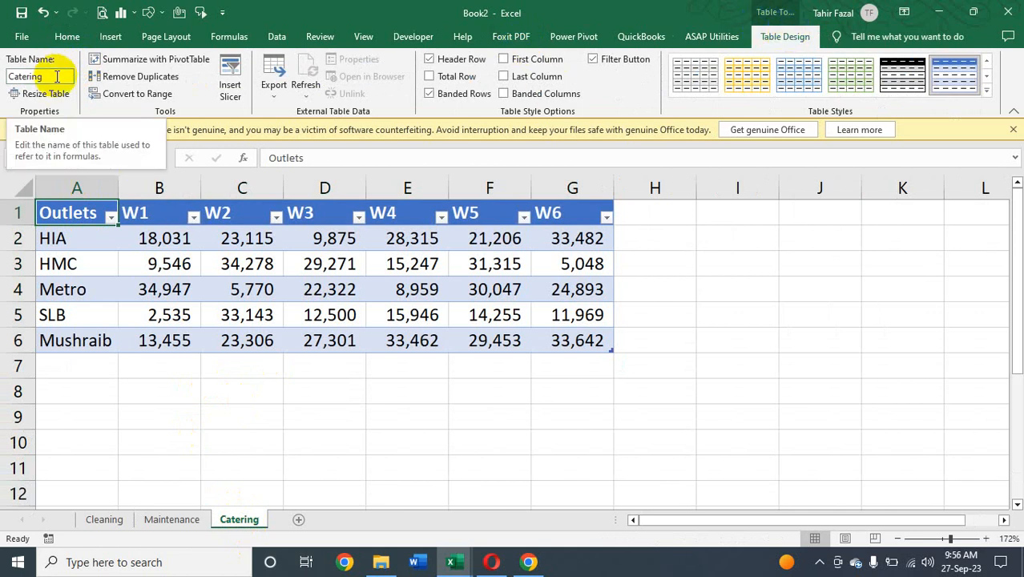
{"action": "left_click", "coordinate": [171, 519]}
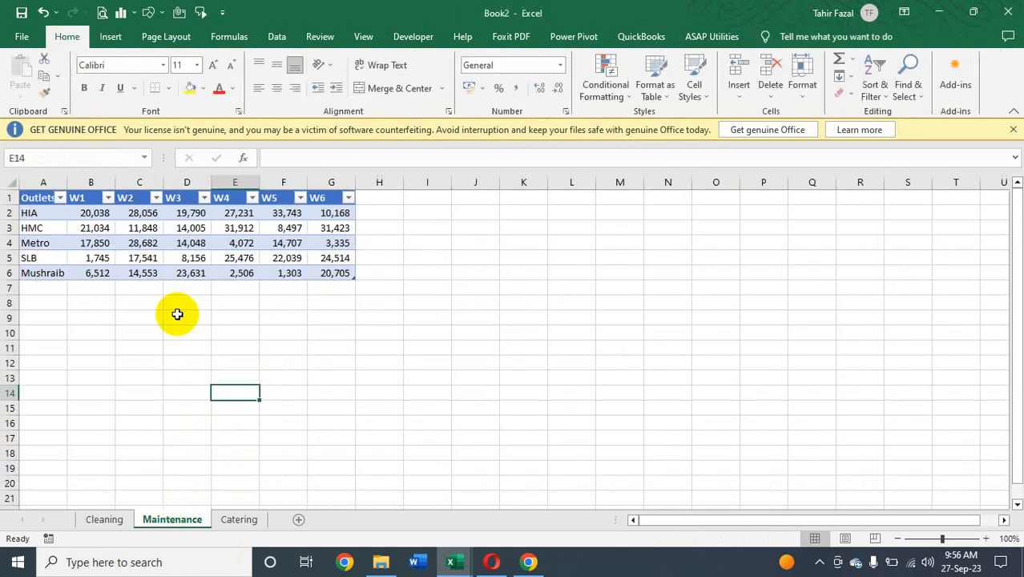
{"action": "left_click", "coordinate": [36, 198]}
{"action": "left_click", "coordinate": [784, 36]}
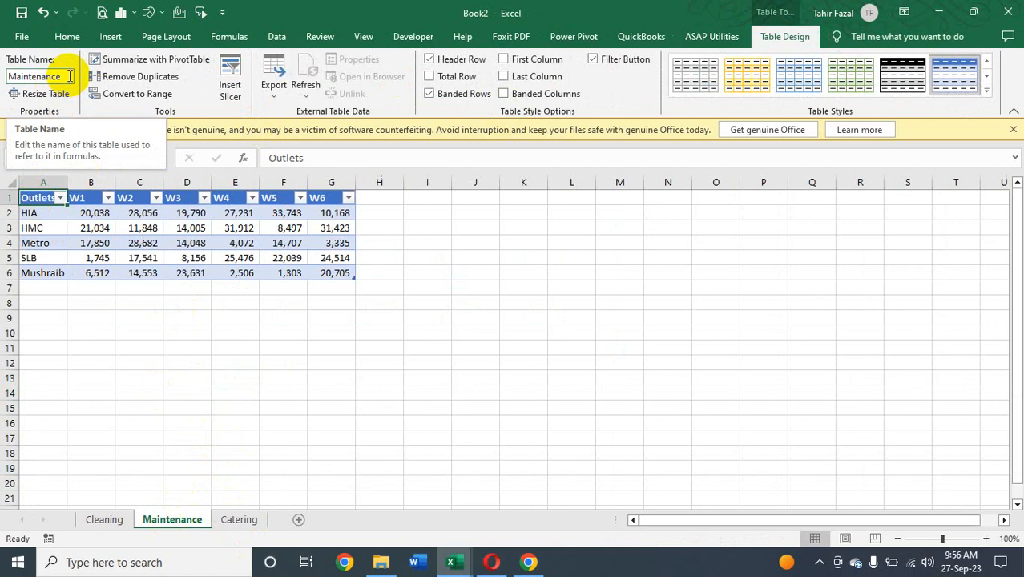
{"action": "left_click", "coordinate": [102, 519]}
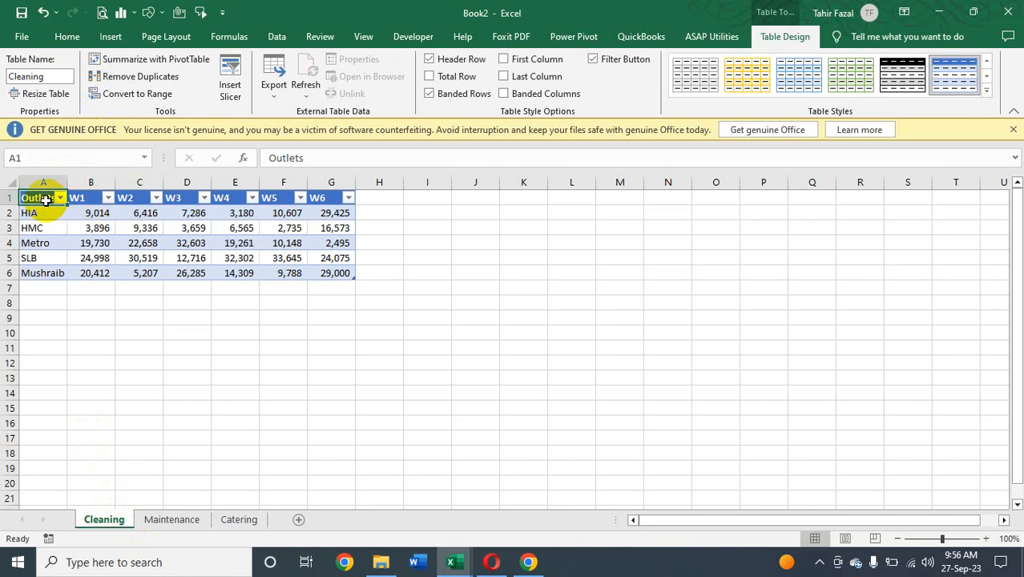
- Create a blank Power Query query in the current workbook
{"action": "left_click", "coordinate": [400, 222]}
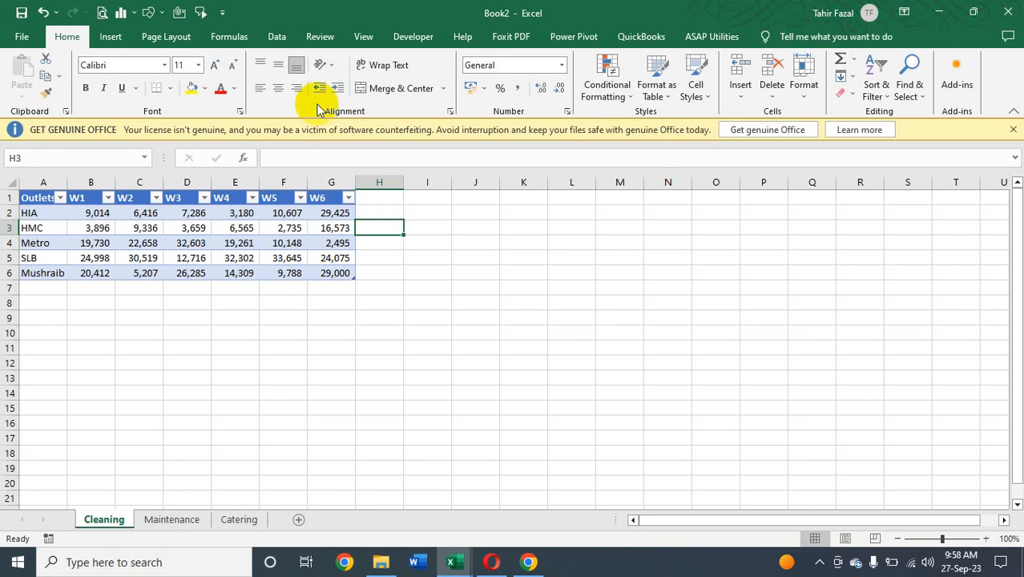
{"action": "left_click", "coordinate": [276, 37]}
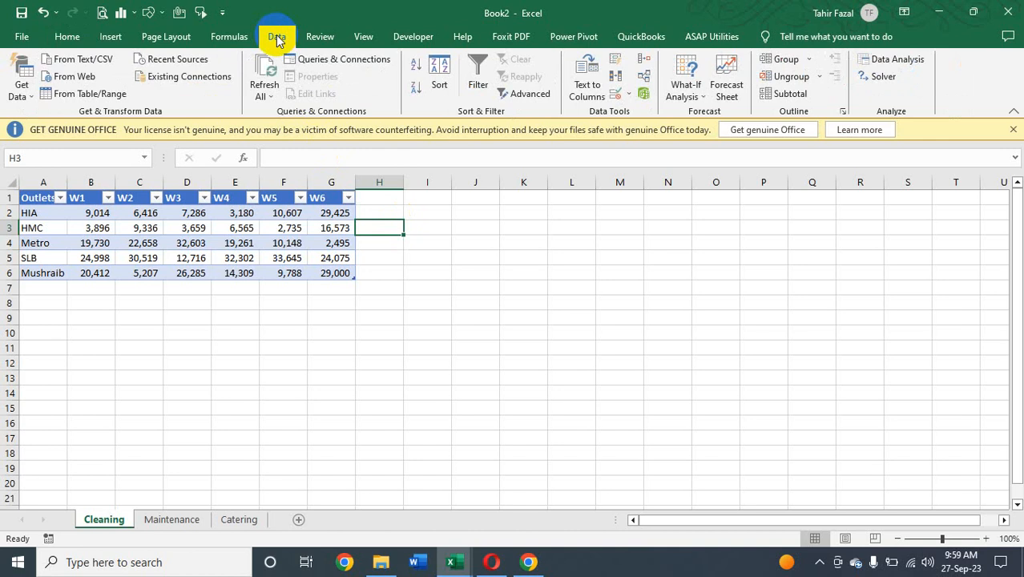
{"action": "left_click", "coordinate": [24, 88]}
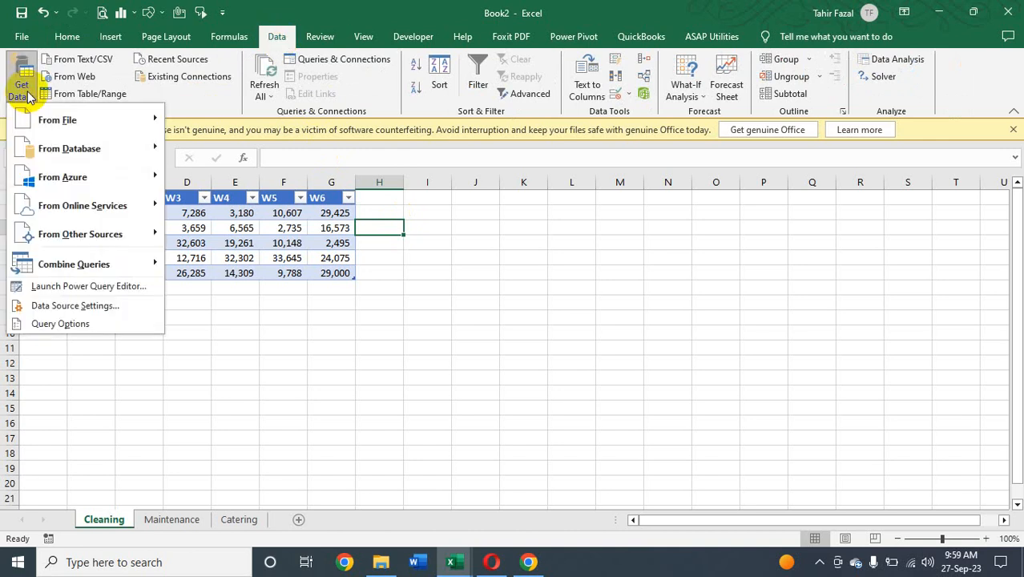
{"action": "mouse_move", "coordinate": [122, 235]}
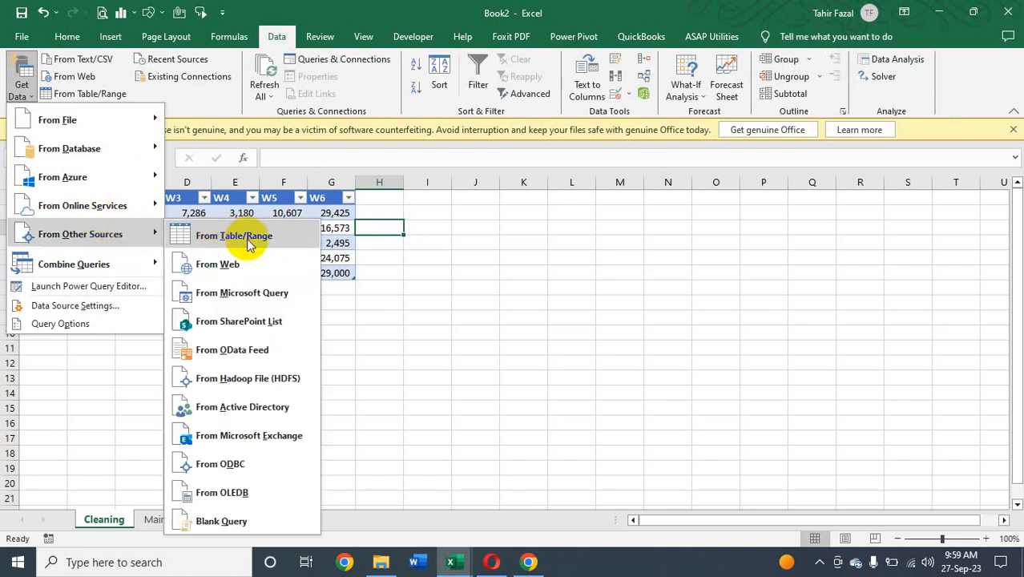
{"action": "left_click", "coordinate": [217, 521]}
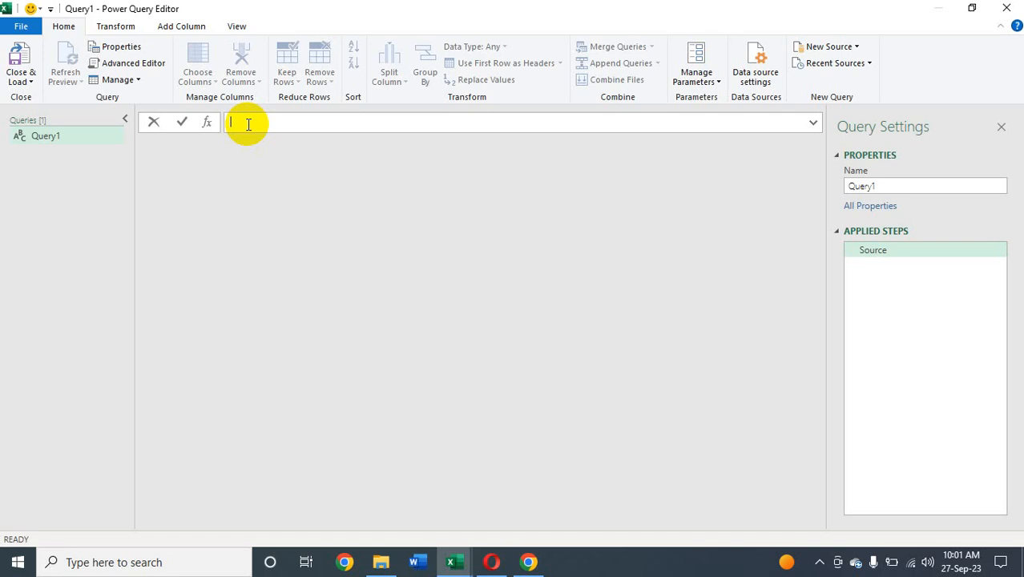
- Set the query's source formula to =Excel.CurrentWorkbook() and preview the Cleaning, Maintenance and Catering tables in the Content column
{"action": "type", "text": "=Excel.CurrentWorkbook"}
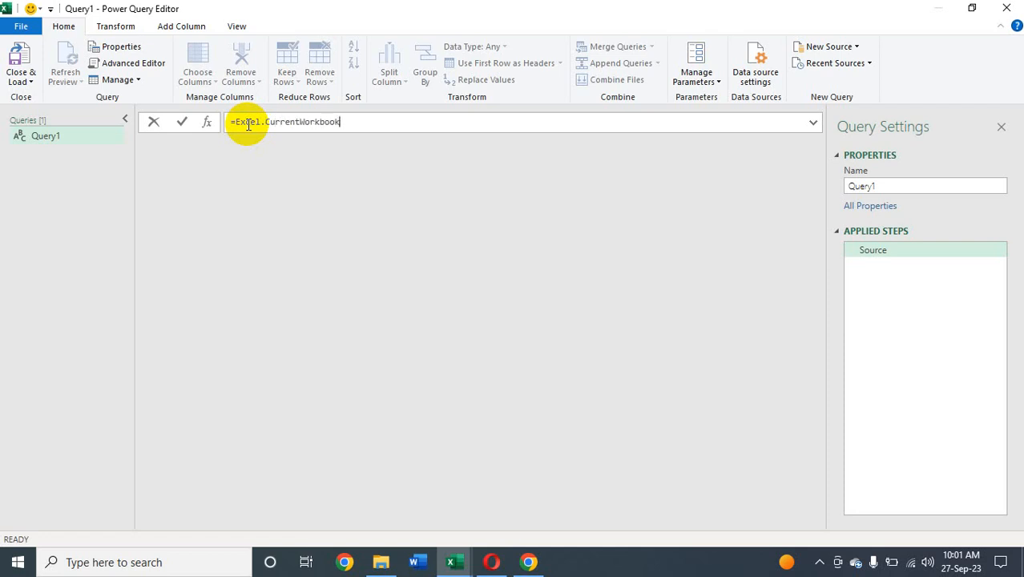
{"action": "type", "text": "()"}
{"action": "key", "text": "Return"}
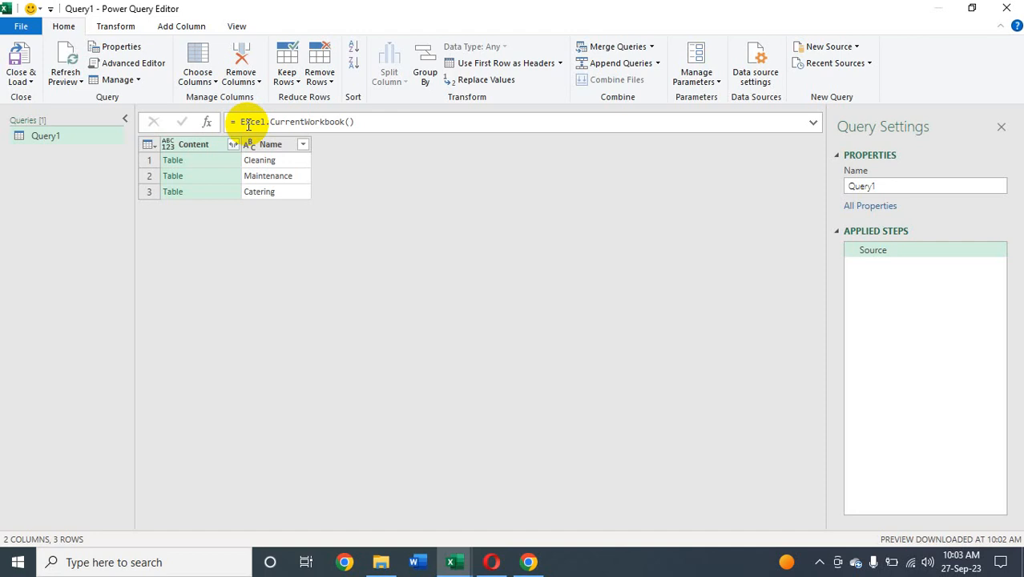
{"action": "left_click", "coordinate": [223, 166]}
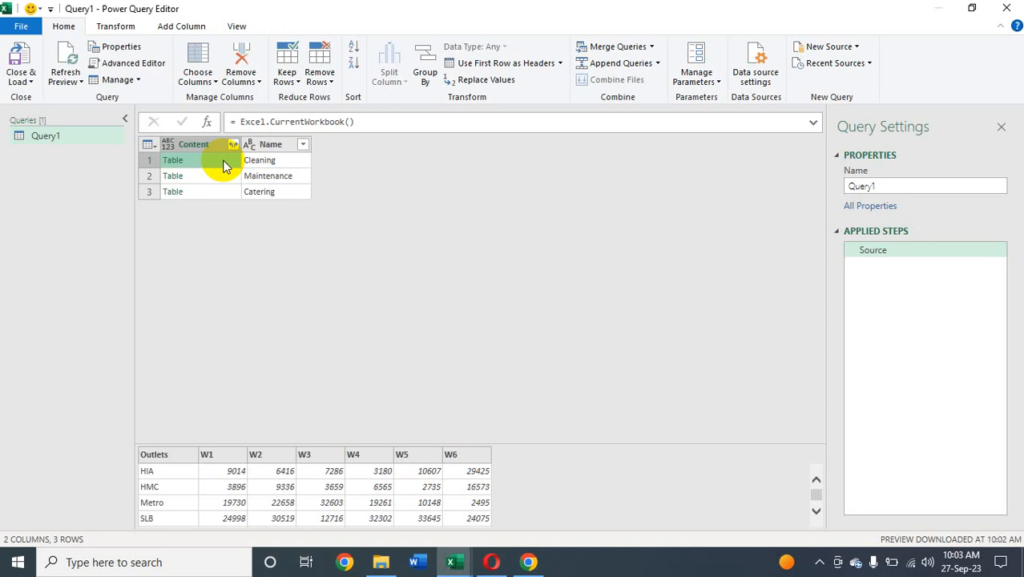
{"action": "left_click", "coordinate": [227, 179]}
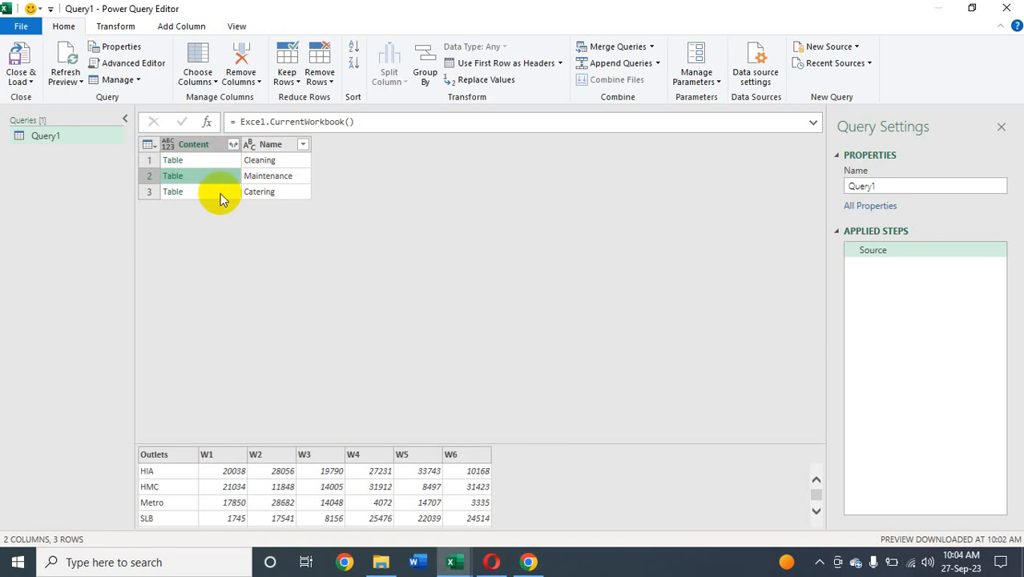
{"action": "left_click", "coordinate": [220, 194]}
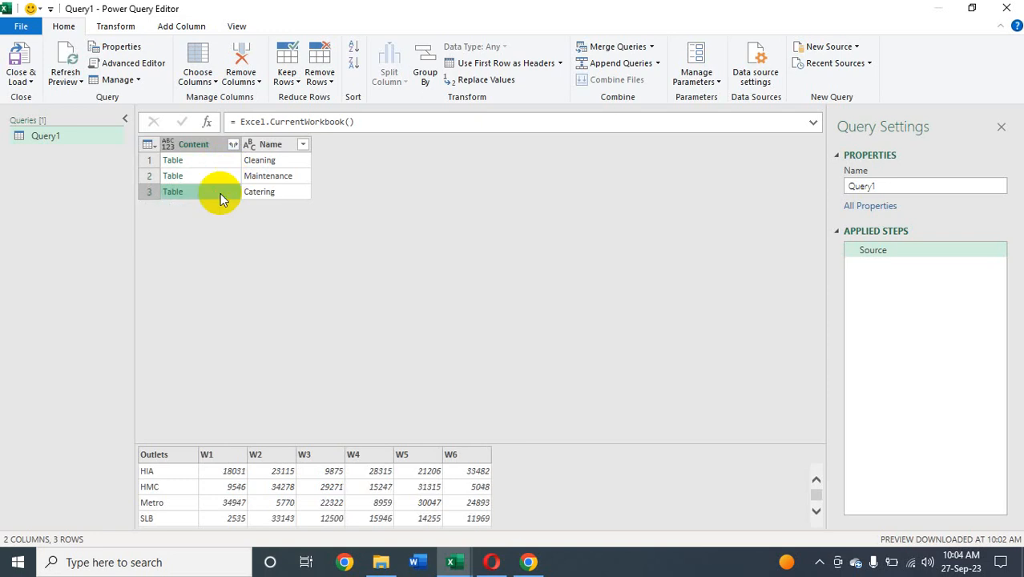
- Rename the query's Name column as Services
{"action": "left_click", "coordinate": [281, 146]}
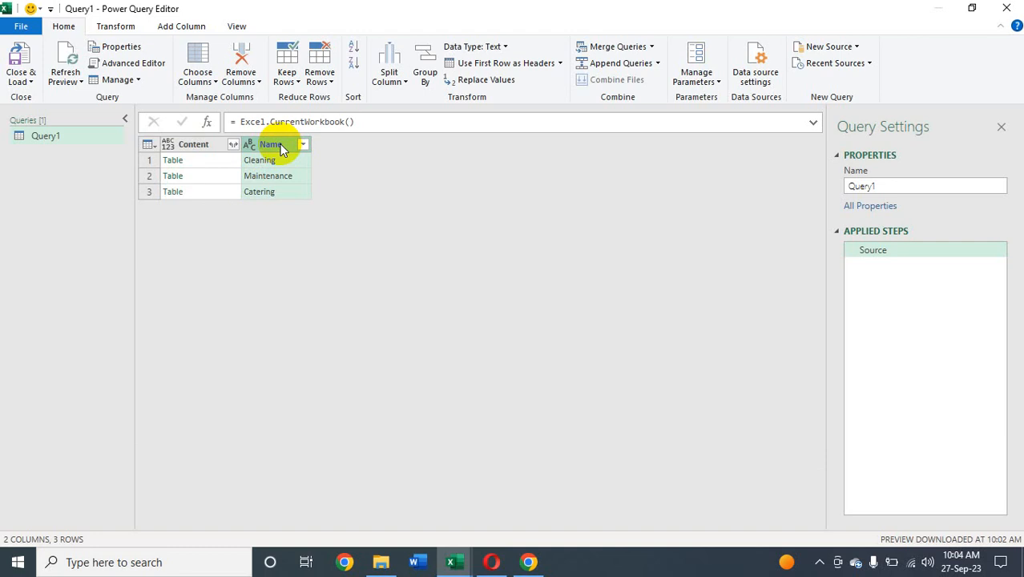
{"action": "double_click", "coordinate": [282, 146]}
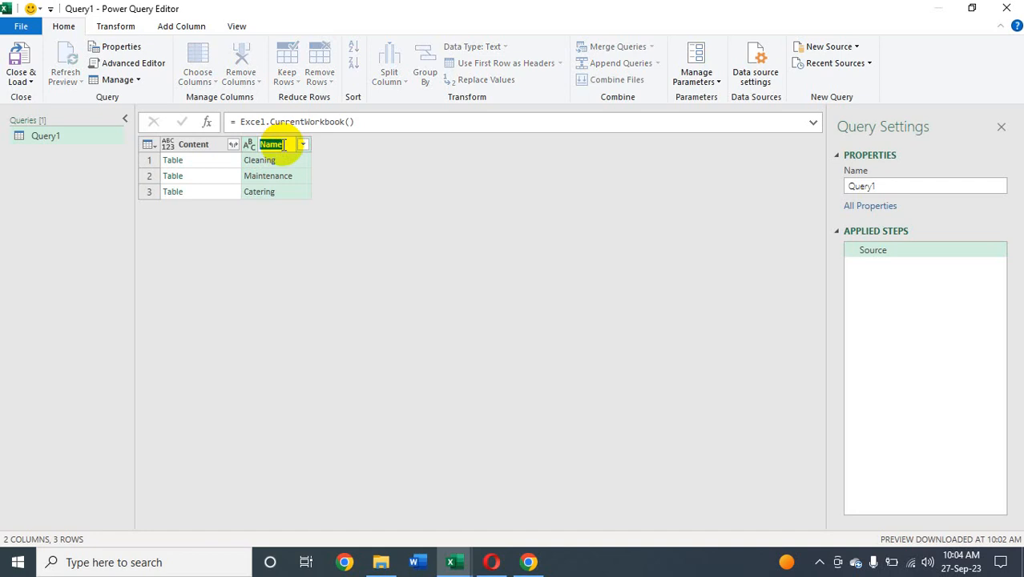
{"action": "type", "text": "Services"}
{"action": "key", "text": "Return"}
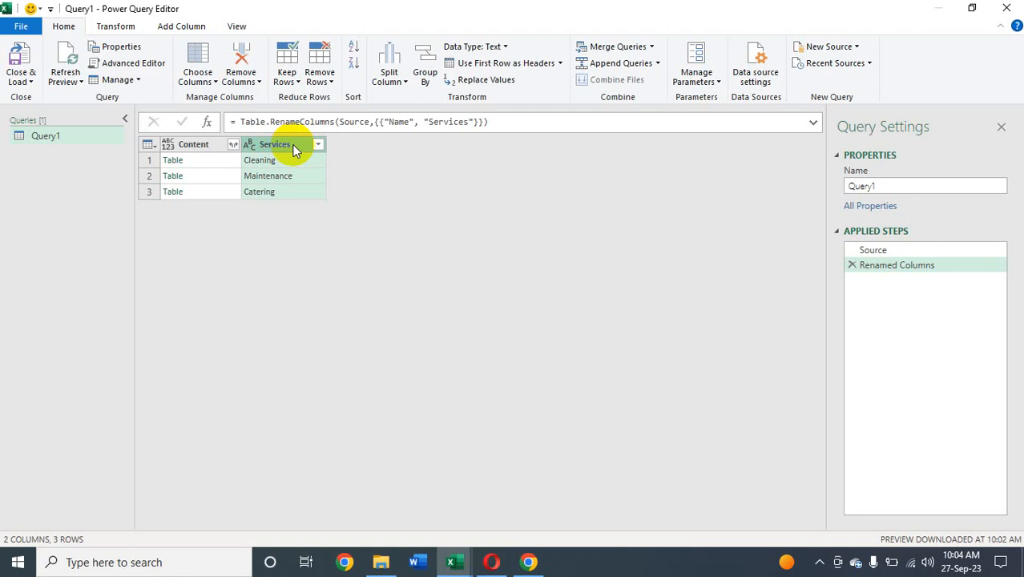
- Rename the query as Combine
{"action": "left_click", "coordinate": [897, 187]}
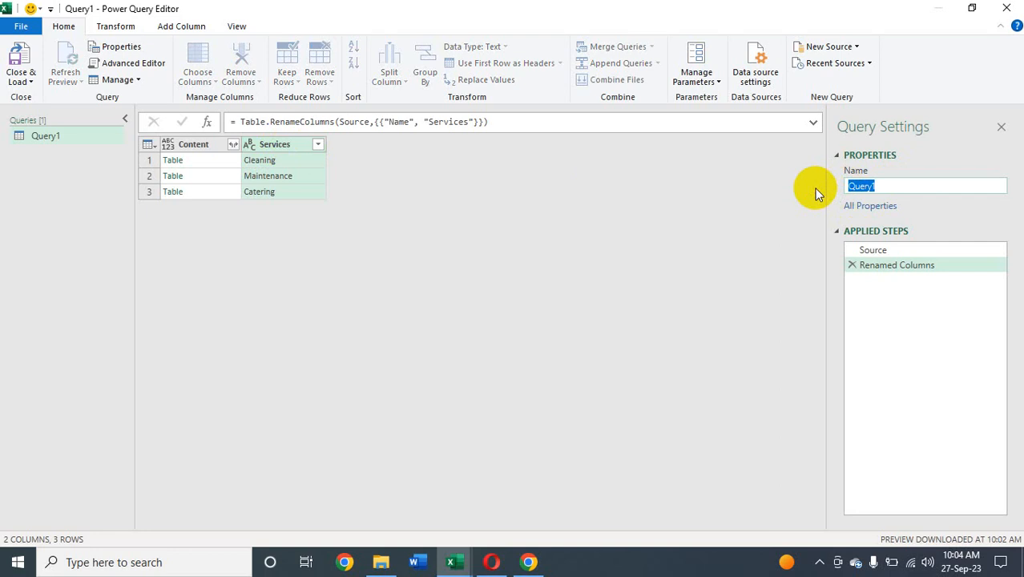
{"action": "type", "text": "Combine"}
{"action": "key", "text": "ctrl+a"}
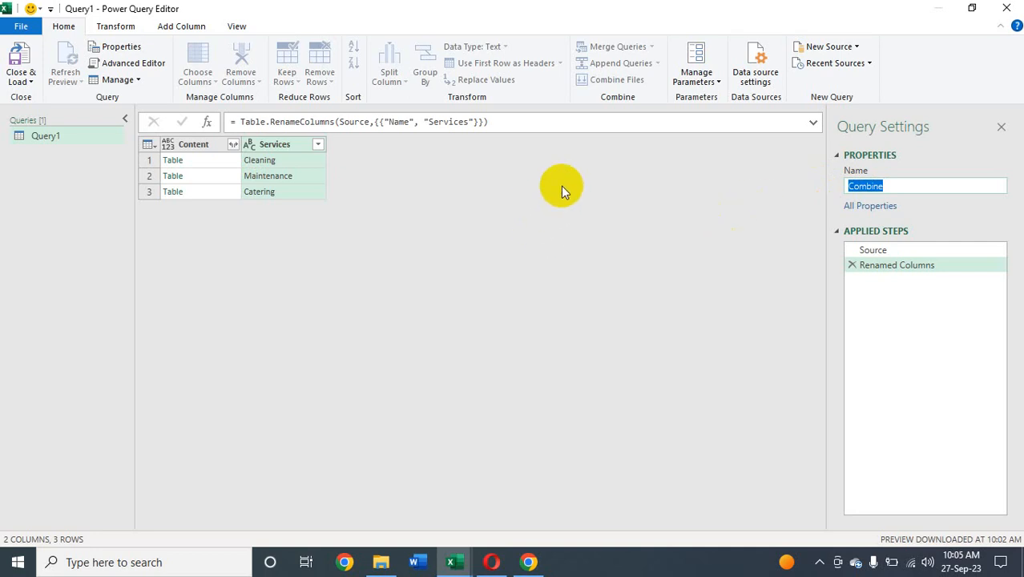
{"action": "key", "text": "Return"}
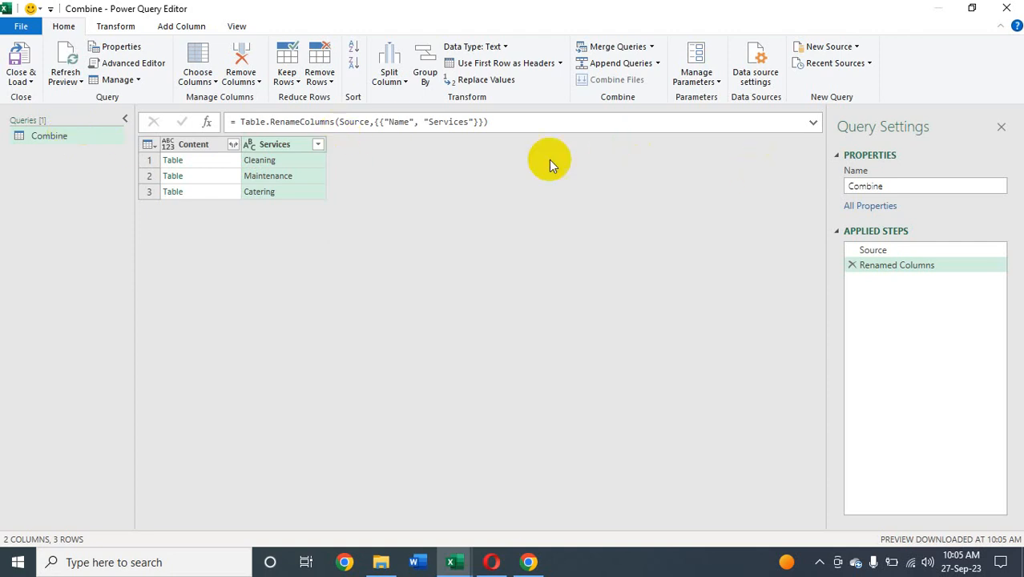
- Filter the Services column with a text filter that keeps only rows that do not contain Combine
{"action": "left_click", "coordinate": [318, 145]}
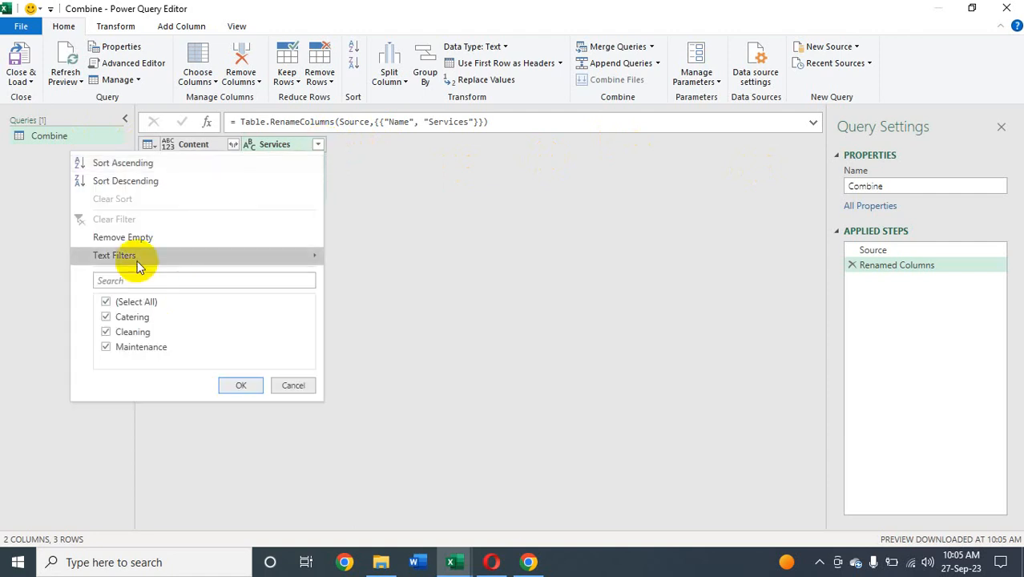
{"action": "mouse_move", "coordinate": [138, 259]}
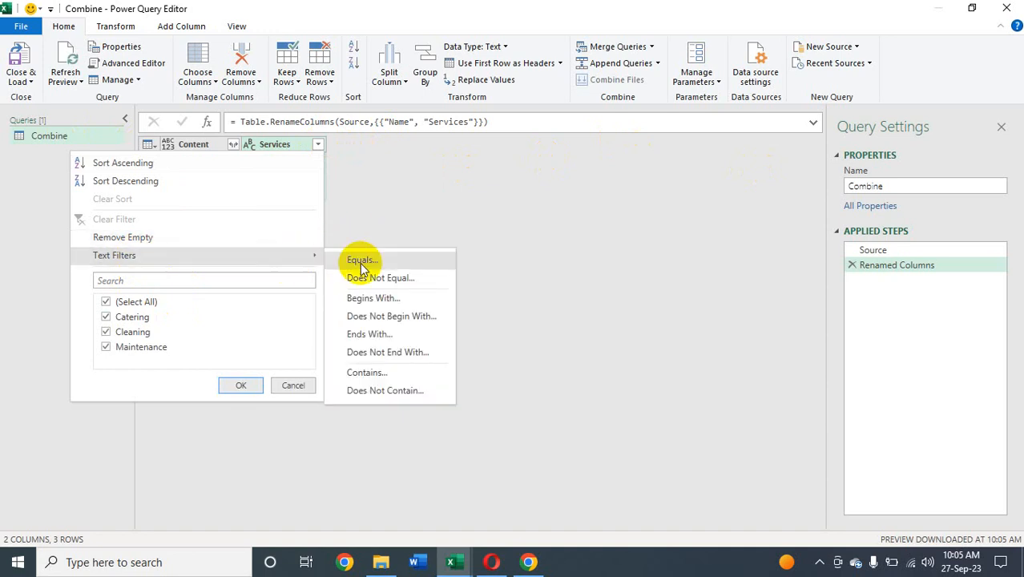
{"action": "left_click", "coordinate": [374, 391]}
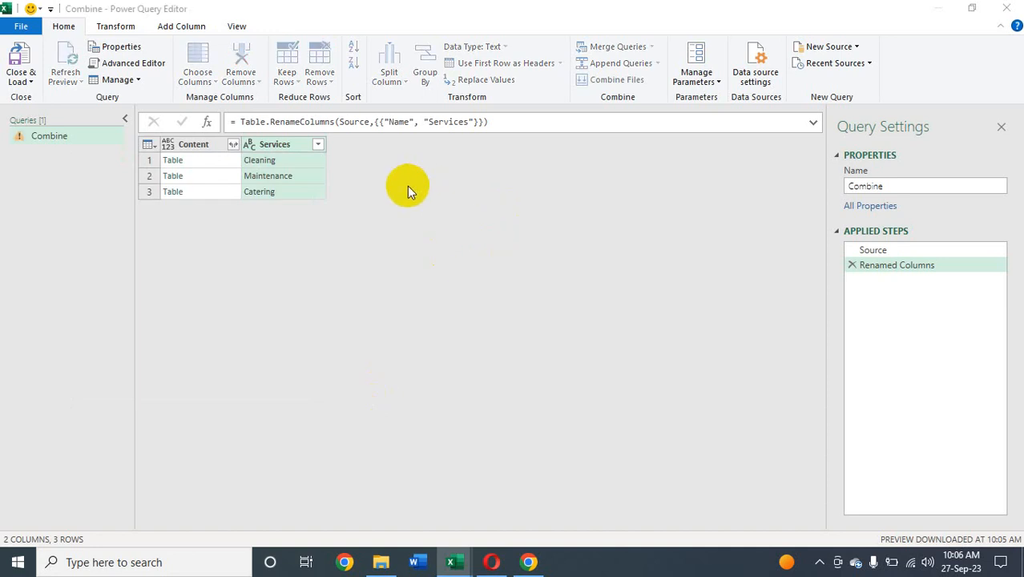
{"action": "left_click", "coordinate": [432, 277]}
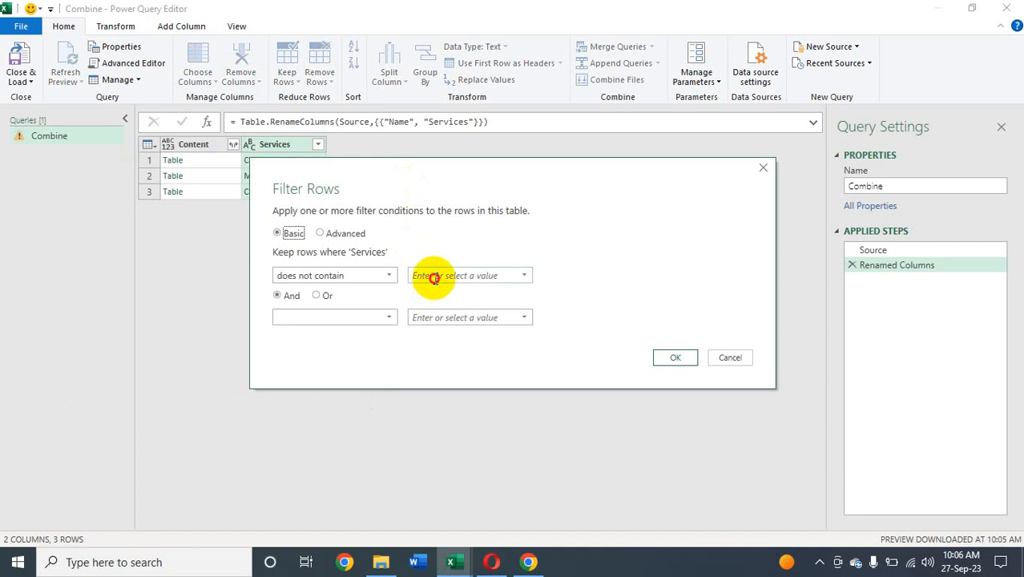
{"action": "type", "text": "Combine"}
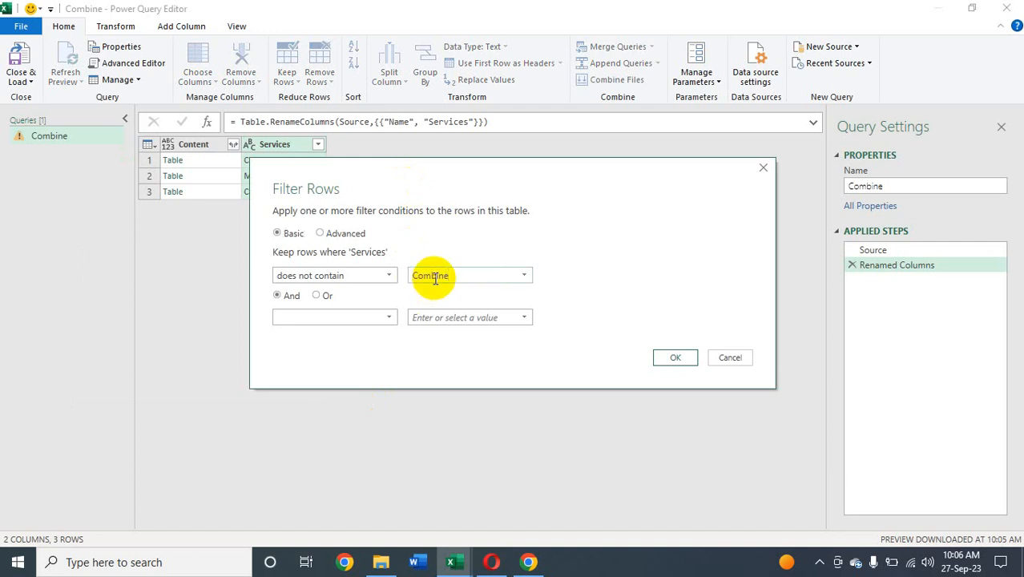
{"action": "left_click", "coordinate": [679, 359]}
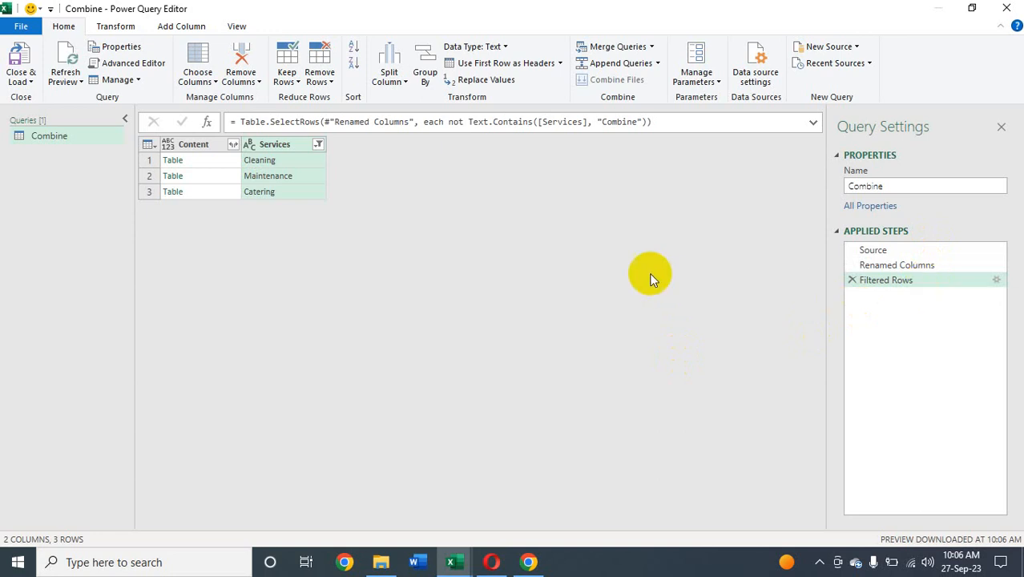
- Expand all columns of Content without the original column name as prefix, and move the Services column directly after Outlets
{"action": "left_click", "coordinate": [233, 145]}
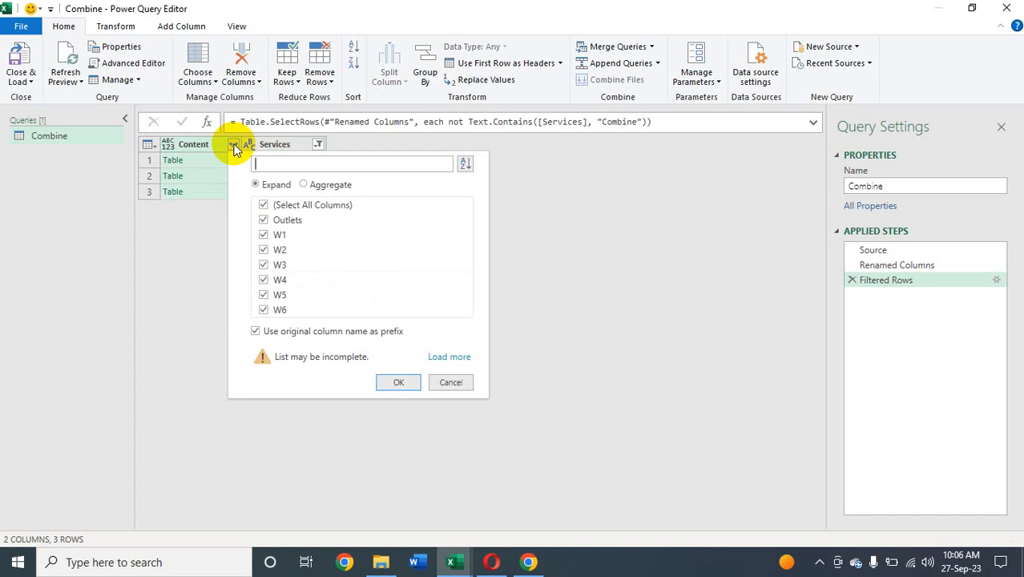
{"action": "left_click", "coordinate": [256, 333]}
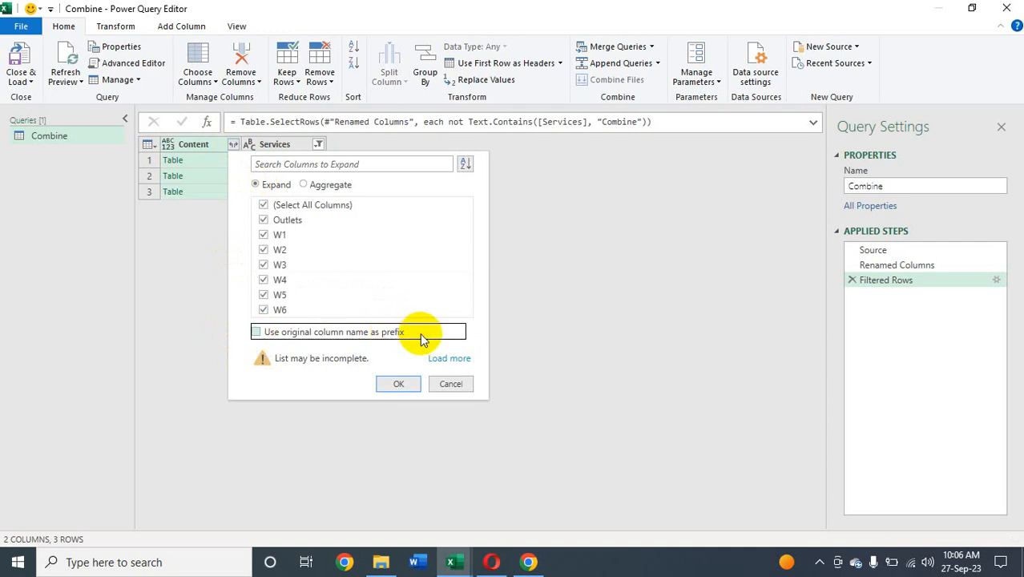
{"action": "left_click", "coordinate": [402, 388]}
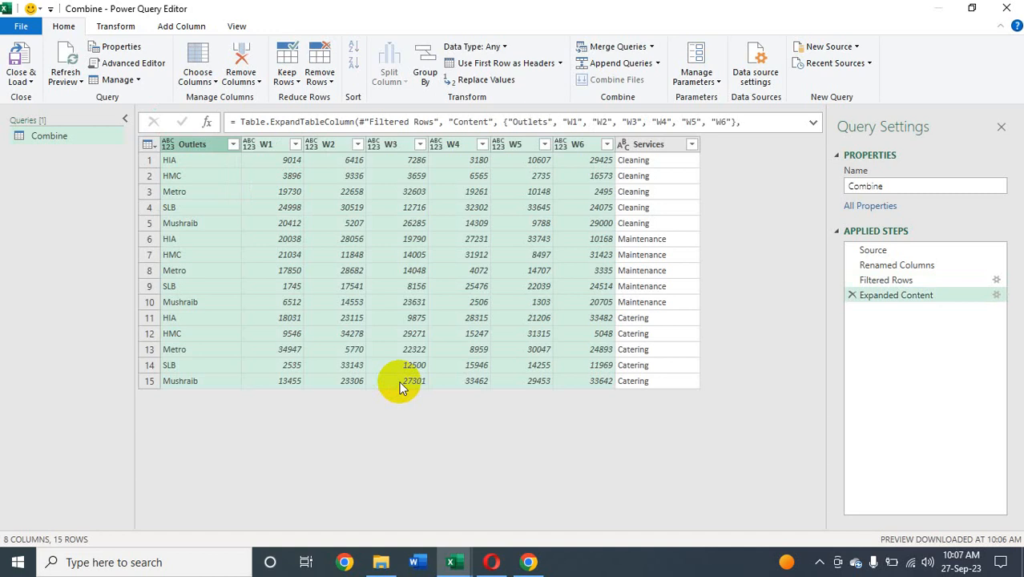
{"action": "left_click", "coordinate": [660, 147]}
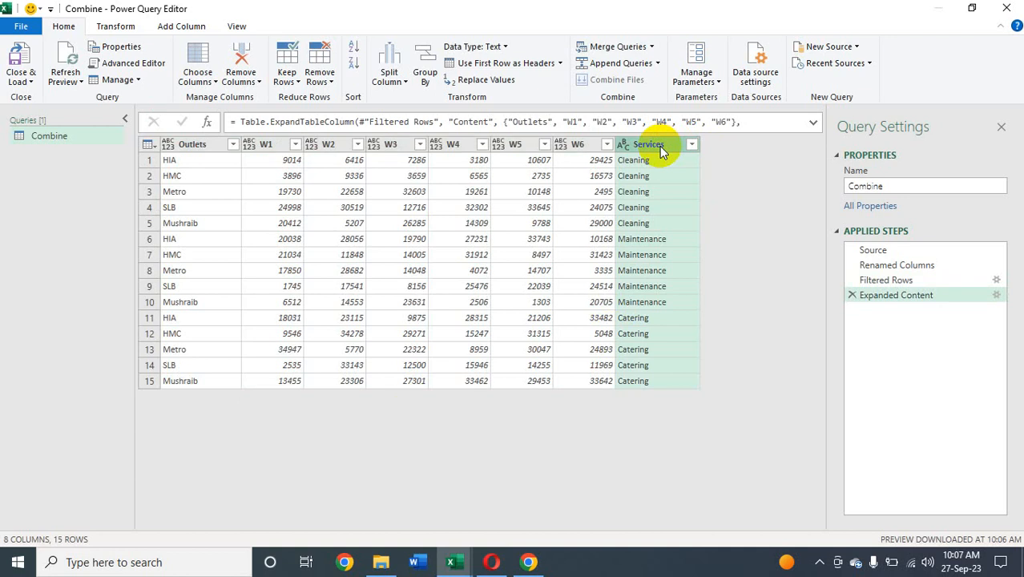
{"action": "left_click_drag", "start_coordinate": [669, 143], "coordinate": [265, 153]}
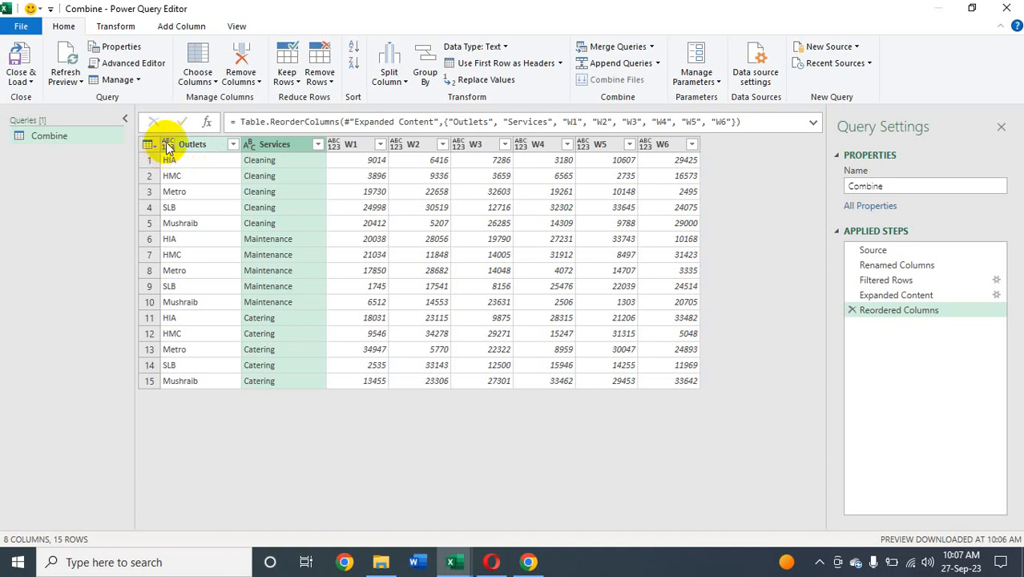
- Set the data type of the Outlets column to Text and of columns W1 through W6 to Whole Number
{"action": "left_click", "coordinate": [167, 146]}
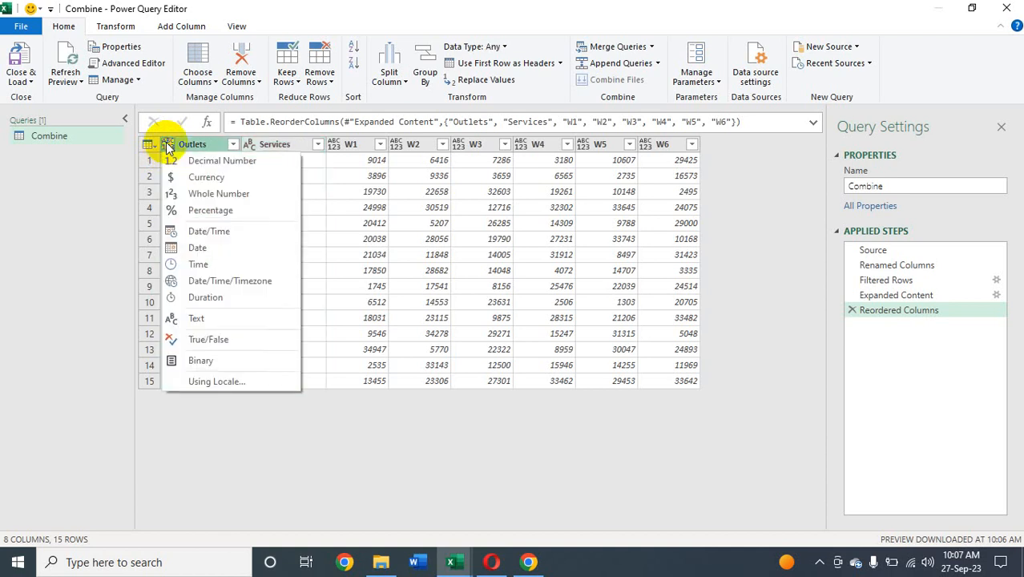
{"action": "left_click", "coordinate": [213, 318]}
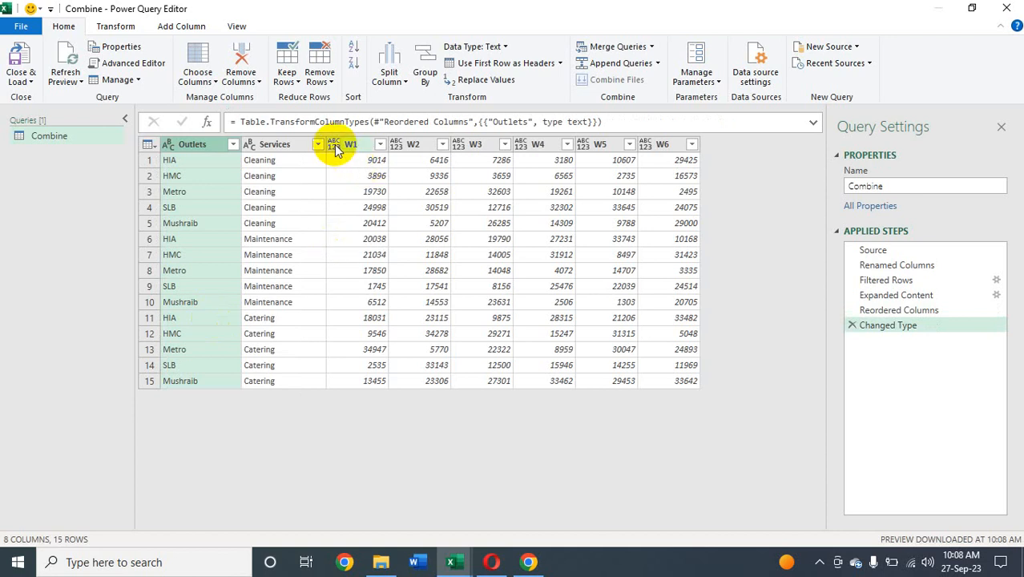
{"action": "left_click", "coordinate": [335, 149]}
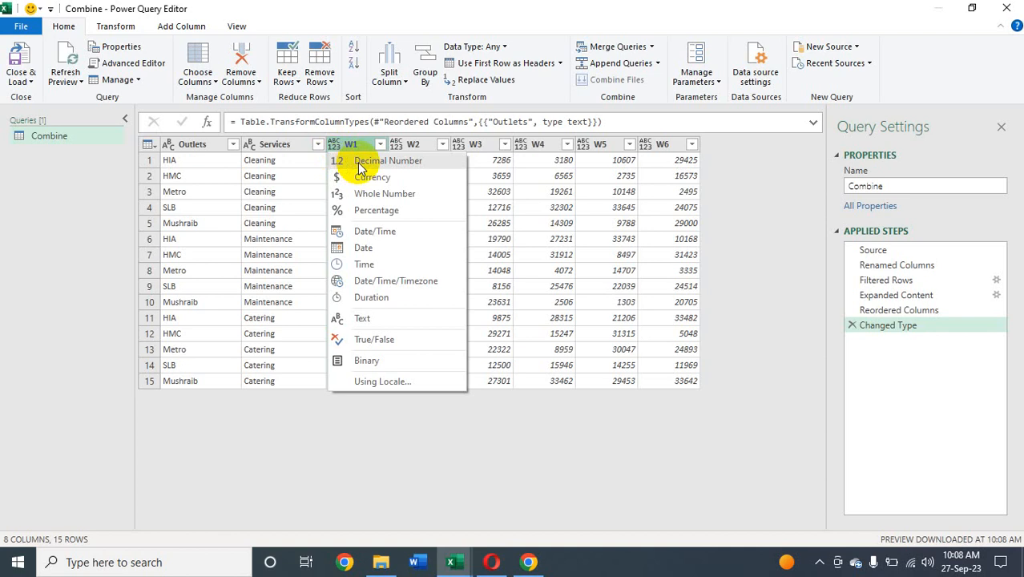
{"action": "left_click", "coordinate": [371, 193]}
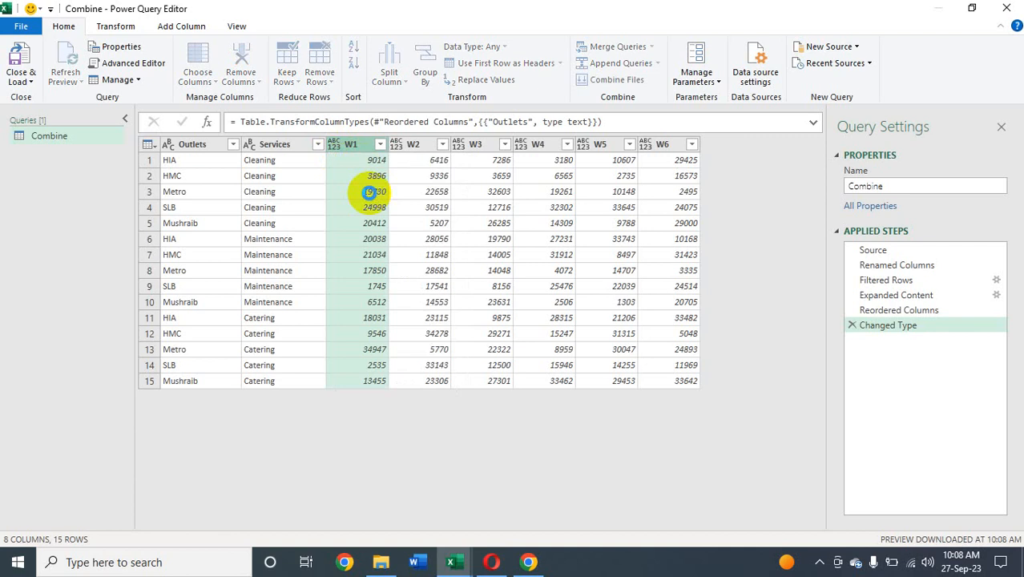
{"action": "left_click", "coordinate": [396, 147]}
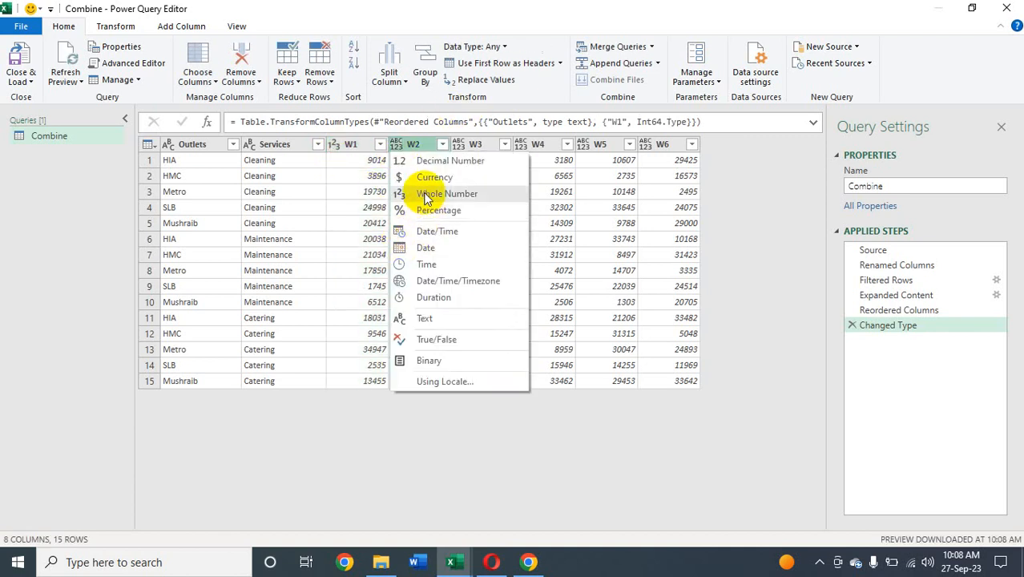
{"action": "left_click", "coordinate": [424, 194]}
{"action": "left_click", "coordinate": [458, 146]}
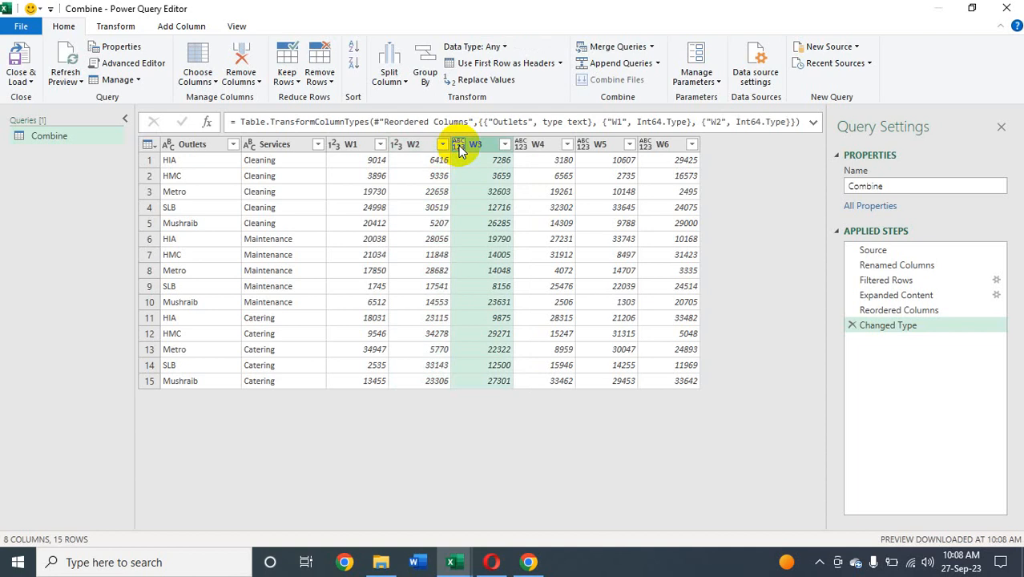
{"action": "left_click", "coordinate": [493, 194]}
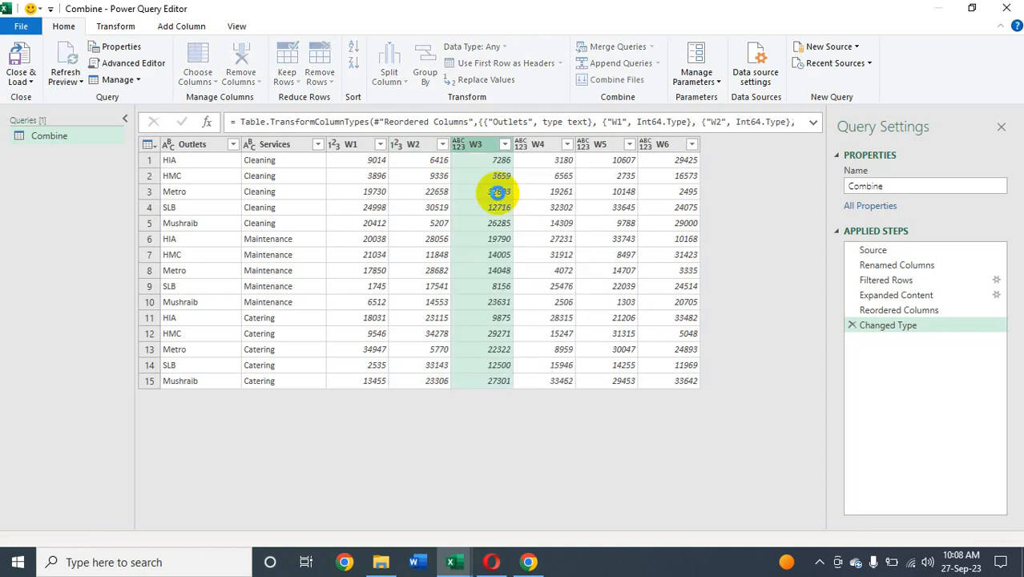
{"action": "left_click", "coordinate": [520, 145]}
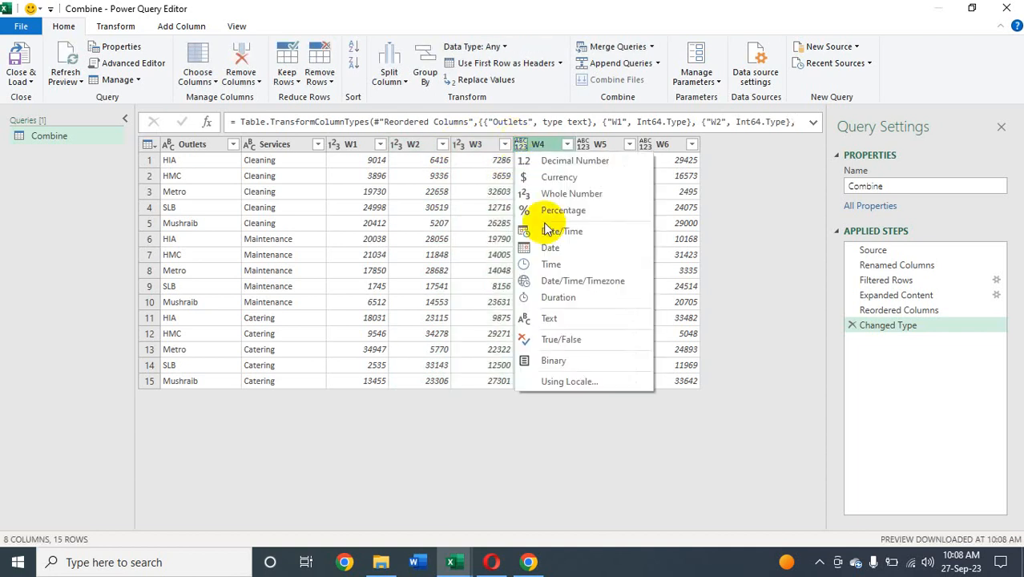
{"action": "left_click", "coordinate": [562, 197]}
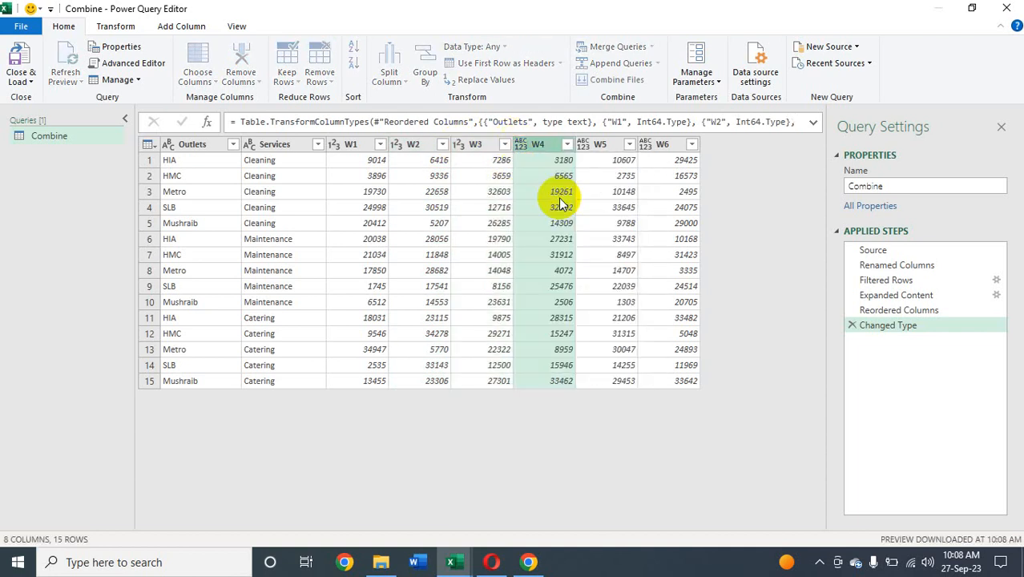
{"action": "left_click", "coordinate": [582, 144]}
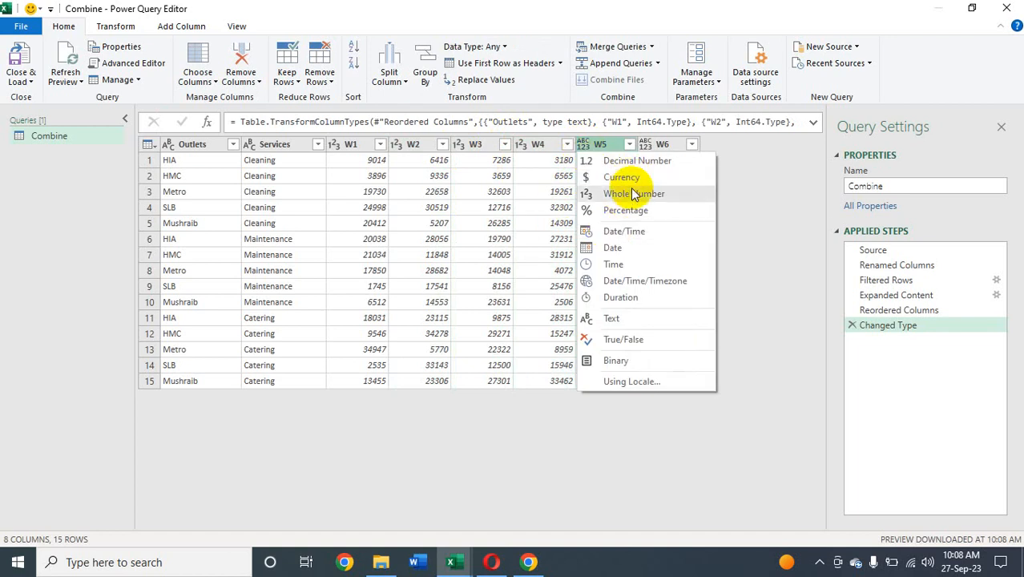
{"action": "left_click", "coordinate": [631, 189]}
{"action": "left_click", "coordinate": [642, 146]}
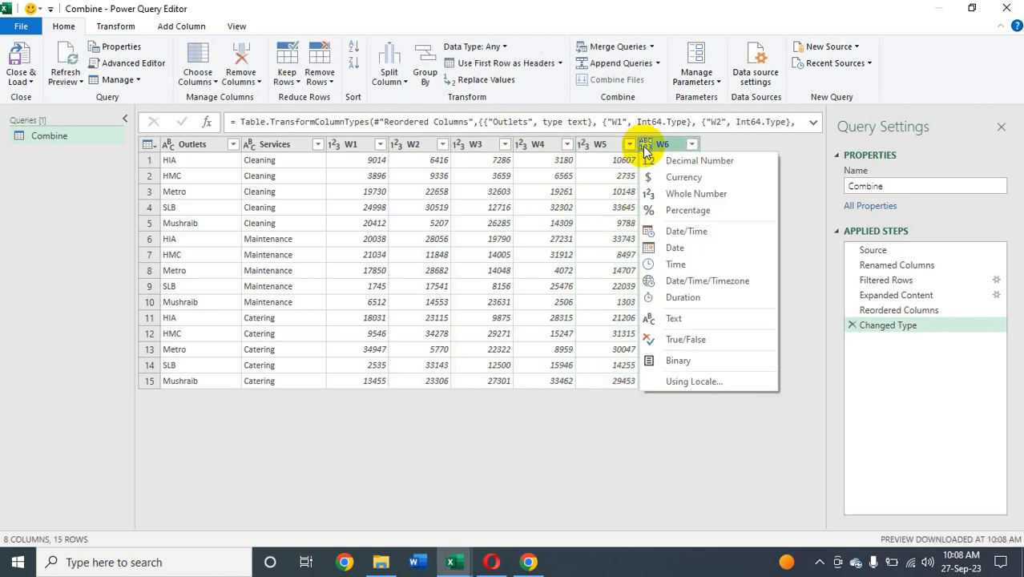
{"action": "left_click", "coordinate": [680, 189]}
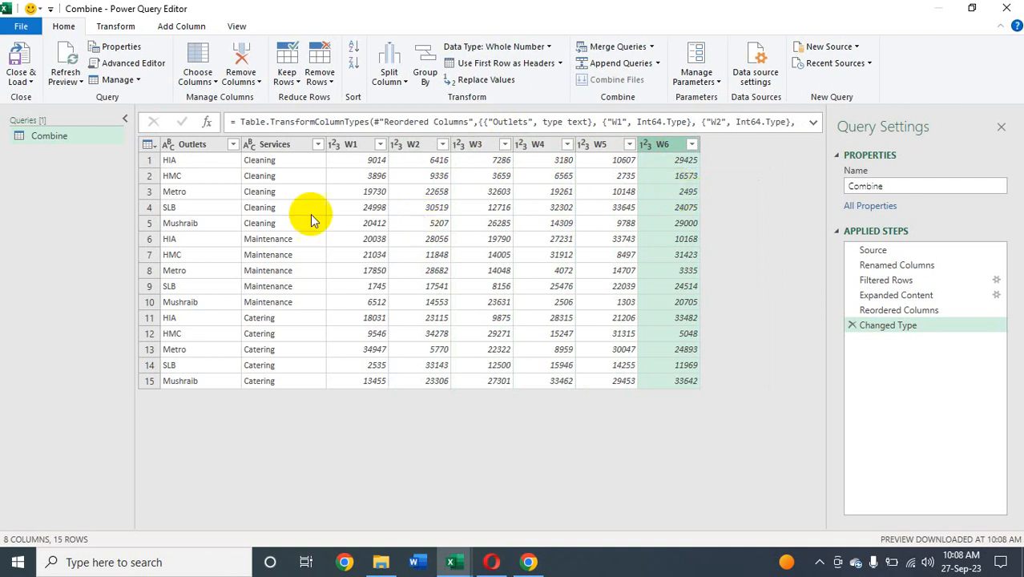
- Close the query editor and load the Combine query to the default destination in the workbook
{"action": "left_click", "coordinate": [180, 145]}
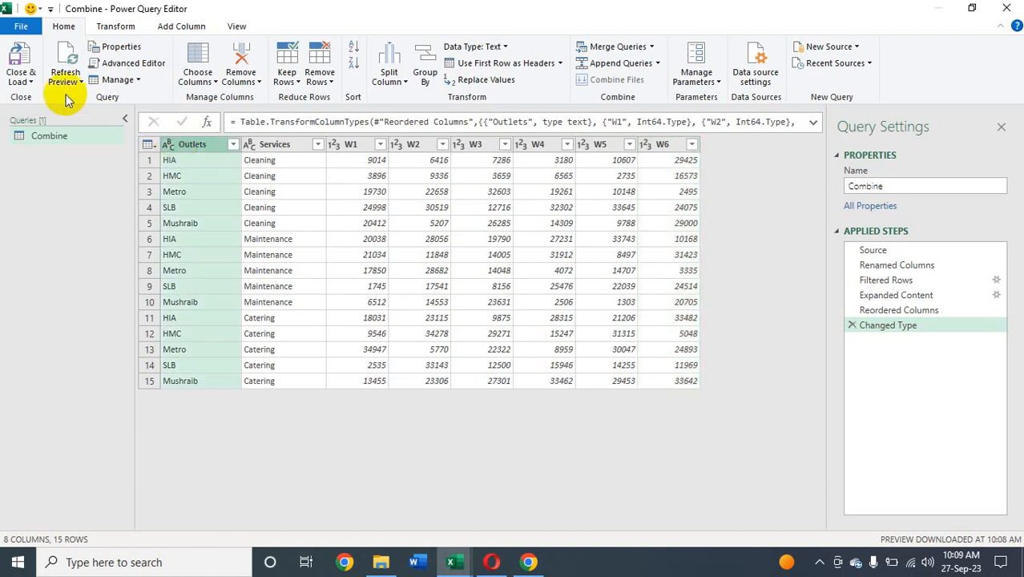
{"action": "left_click", "coordinate": [31, 82]}
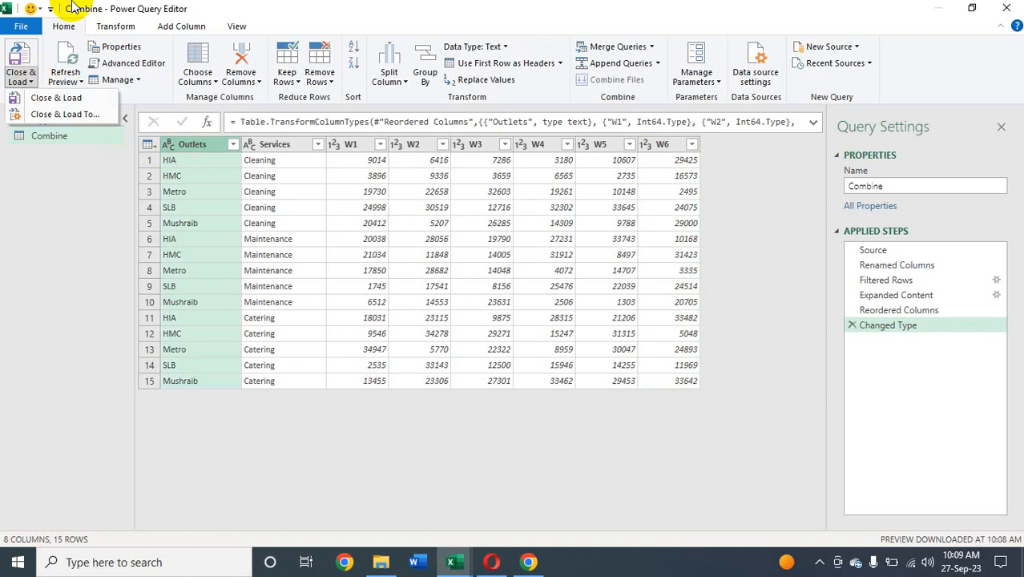
{"action": "left_click", "coordinate": [66, 29]}
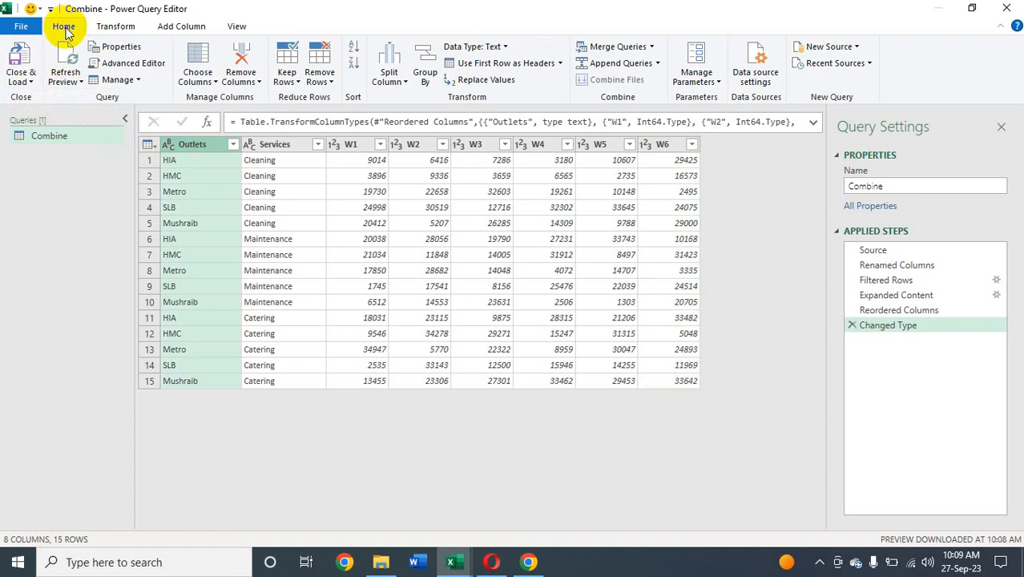
{"action": "left_click", "coordinate": [33, 82]}
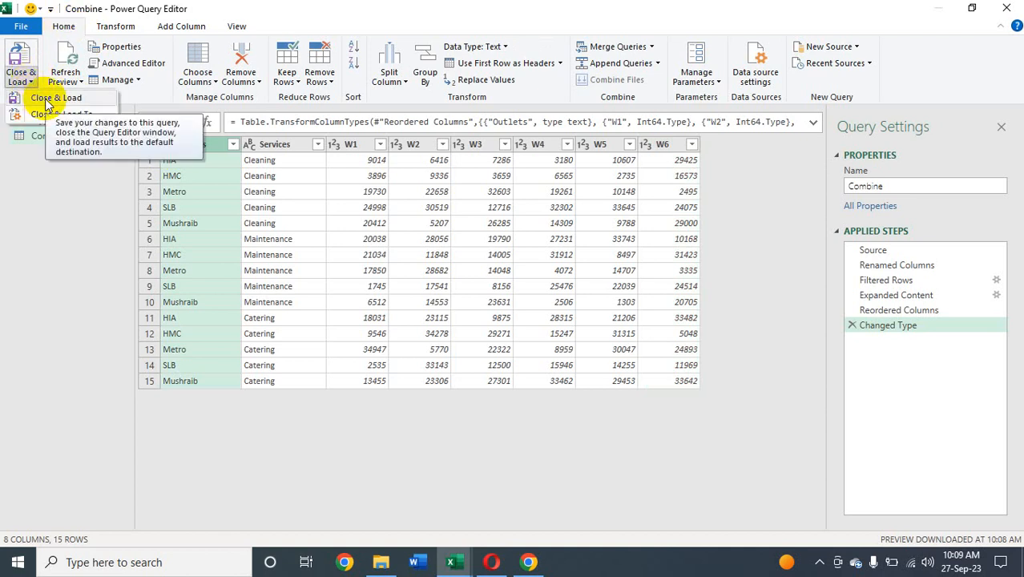
{"action": "left_click", "coordinate": [46, 100]}
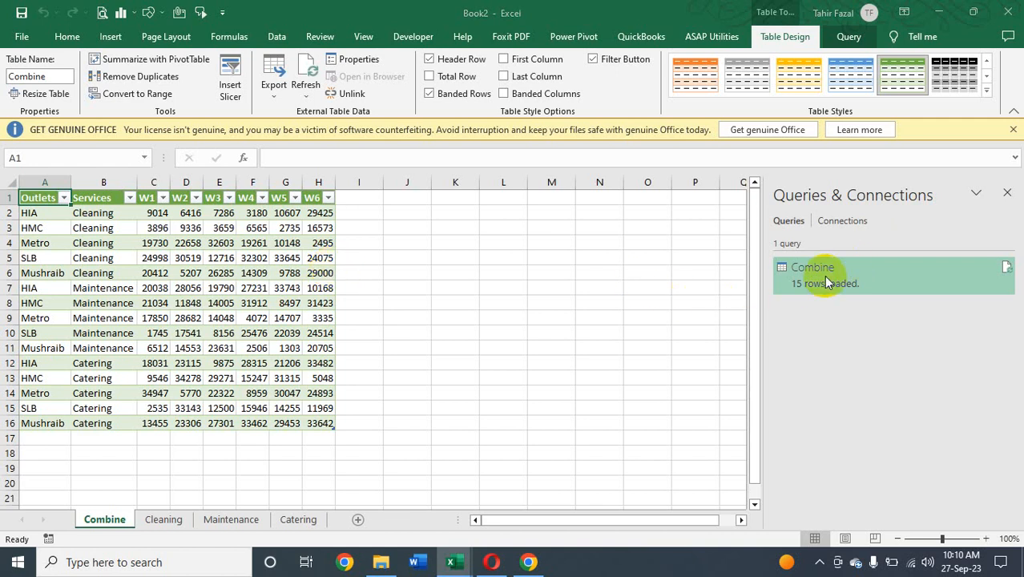
- Reopen the Combine query for editing and unpivot only the selected columns W1 through W6
{"action": "mouse_move", "coordinate": [824, 272]}
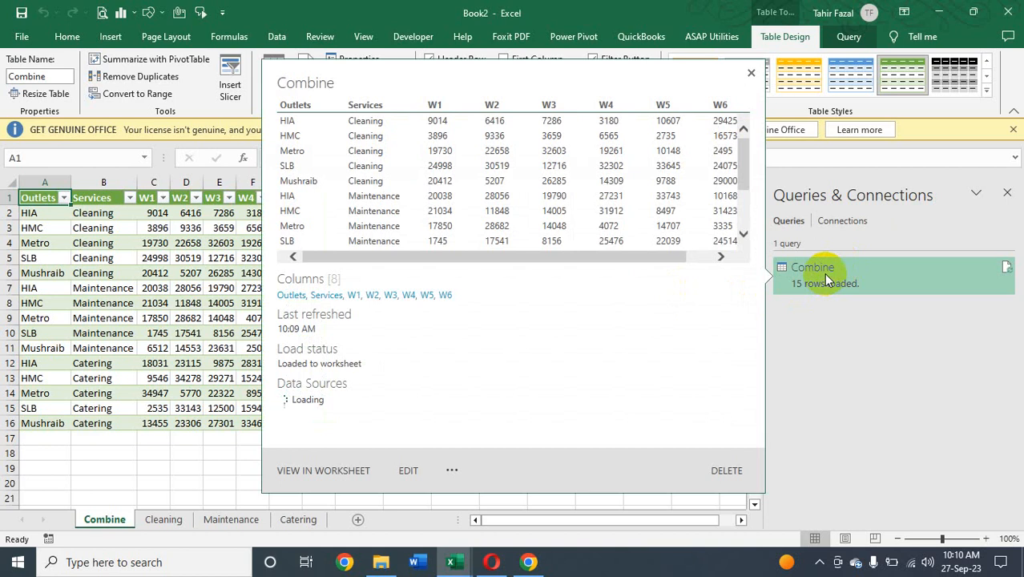
{"action": "double_click", "coordinate": [823, 273]}
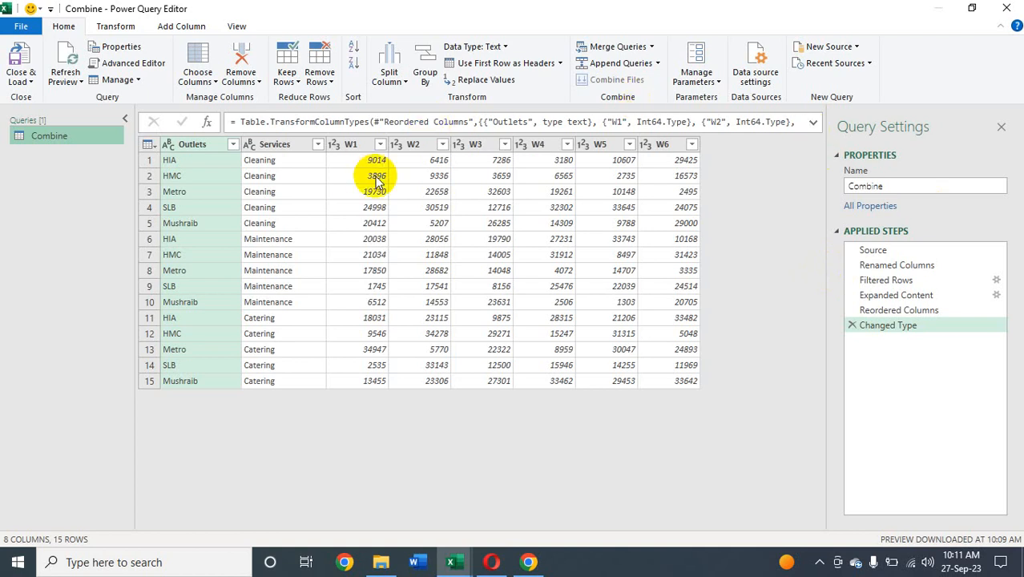
{"action": "left_click", "coordinate": [355, 149]}
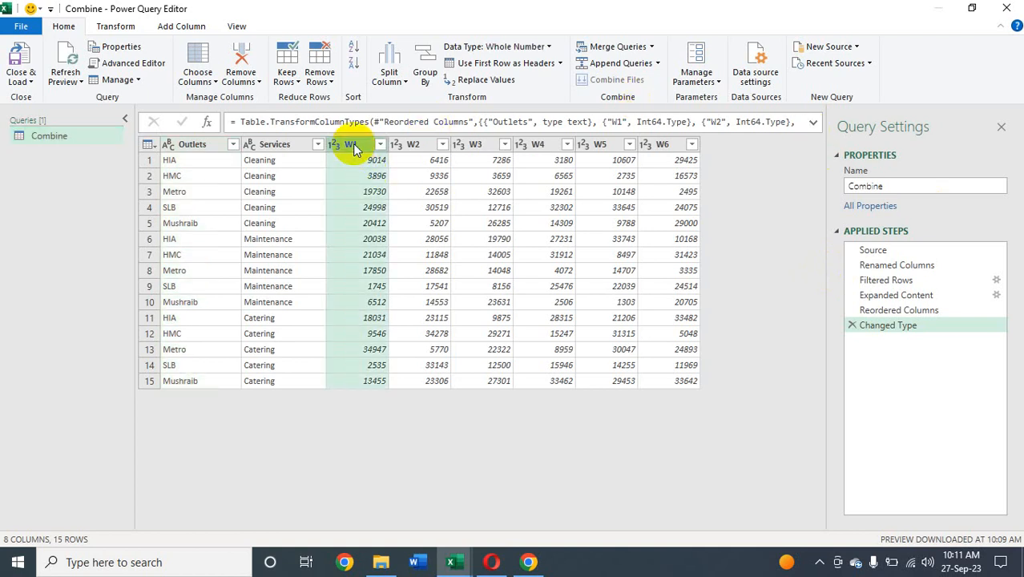
{"action": "key", "text": "shift+Right"}
{"action": "key", "text": "shift+Right"}
{"action": "key", "text": "shift+Right"}
{"action": "key", "text": "shift+Right"}
{"action": "key", "text": "shift+Right"}
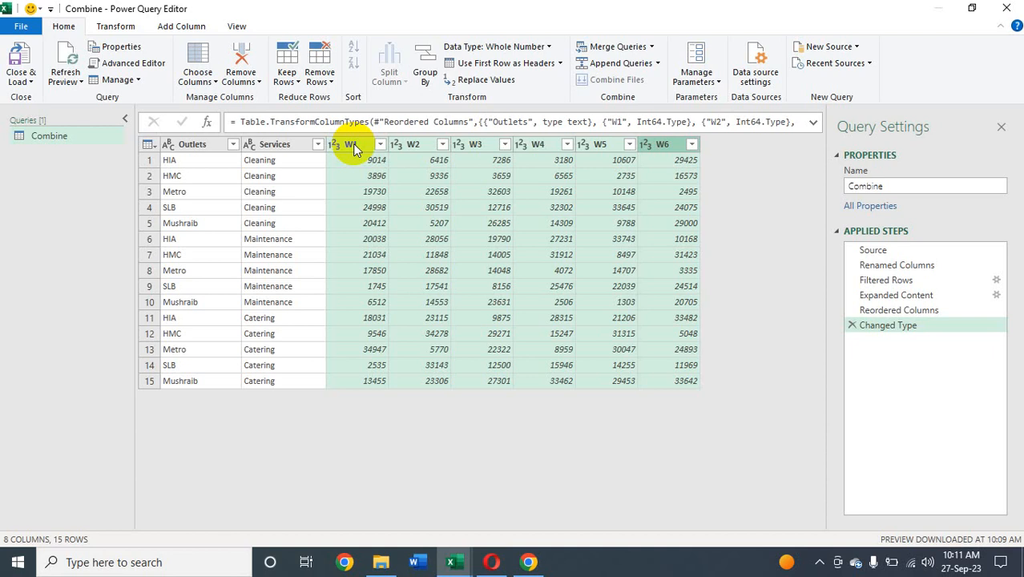
{"action": "right_click", "coordinate": [407, 146]}
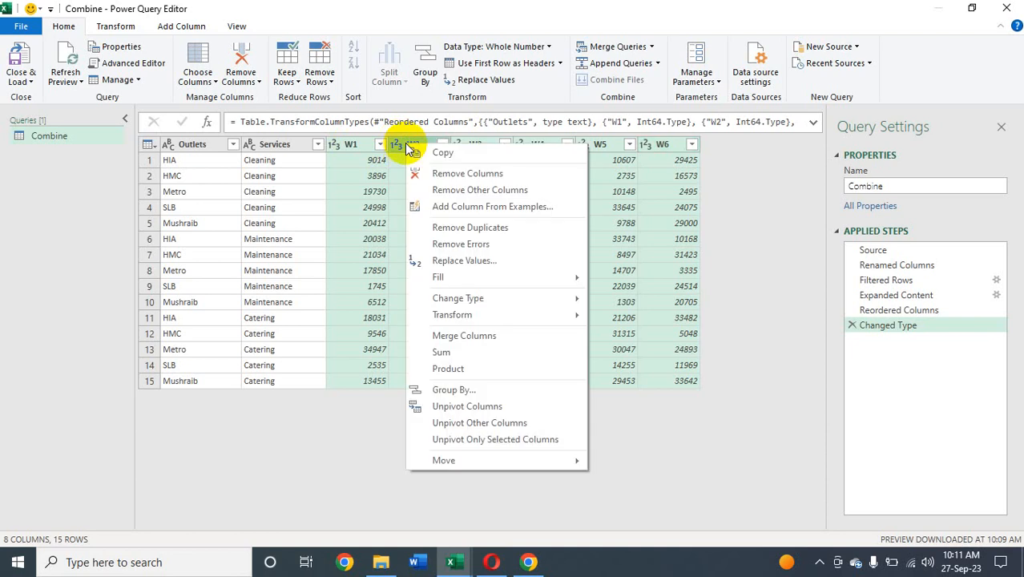
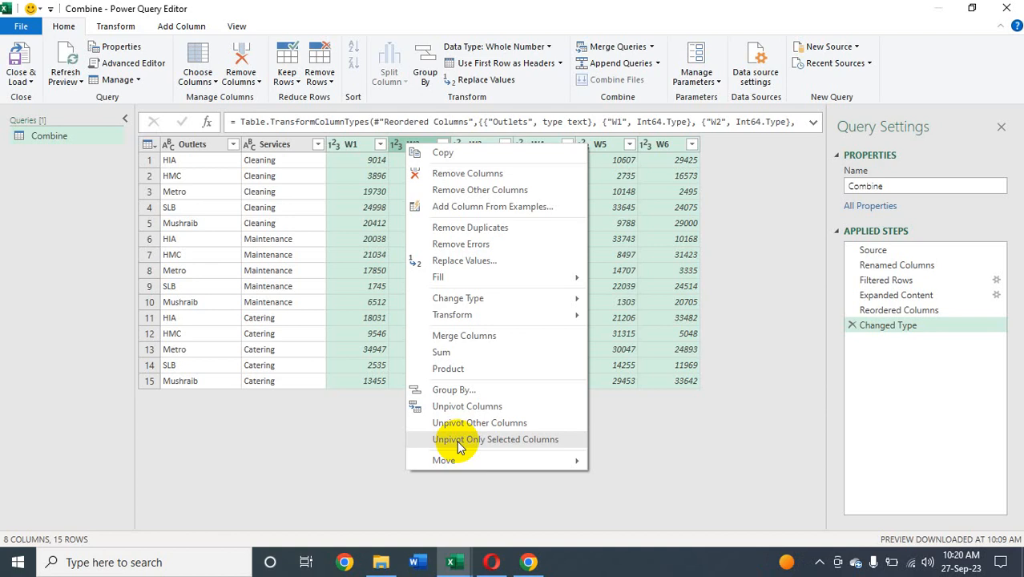
{"action": "left_click", "coordinate": [547, 439]}
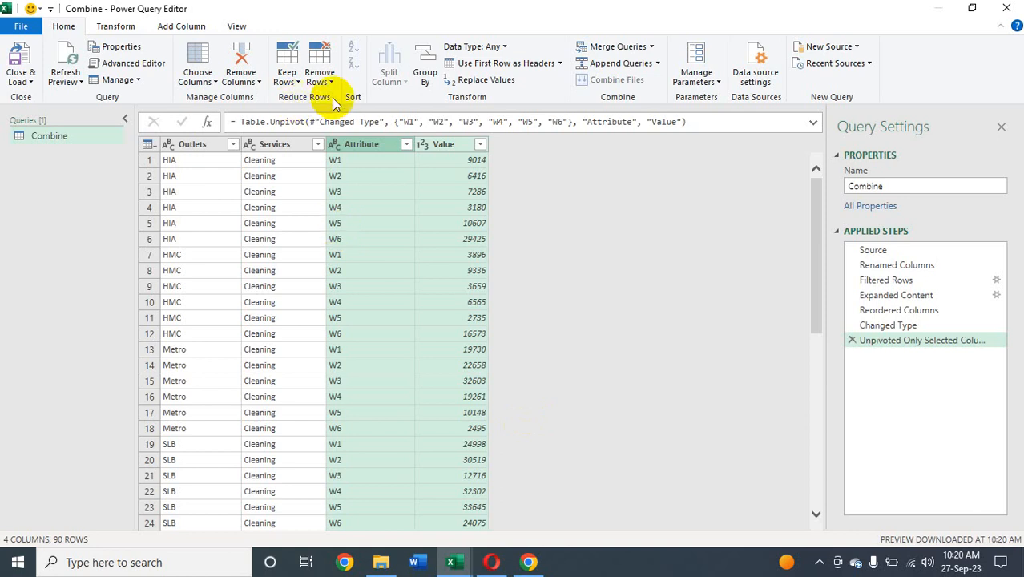
- Rename the Attribute column as Weeks and the Value column as Sales
{"action": "double_click", "coordinate": [371, 145]}
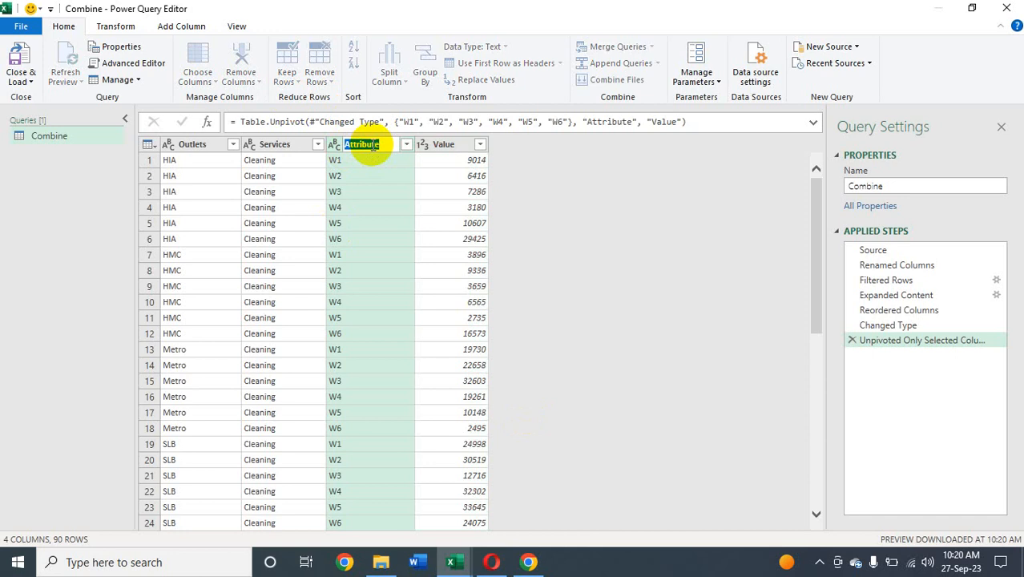
{"action": "type", "text": "Weeks"}
{"action": "key", "text": "Return"}
{"action": "double_click", "coordinate": [439, 146]}
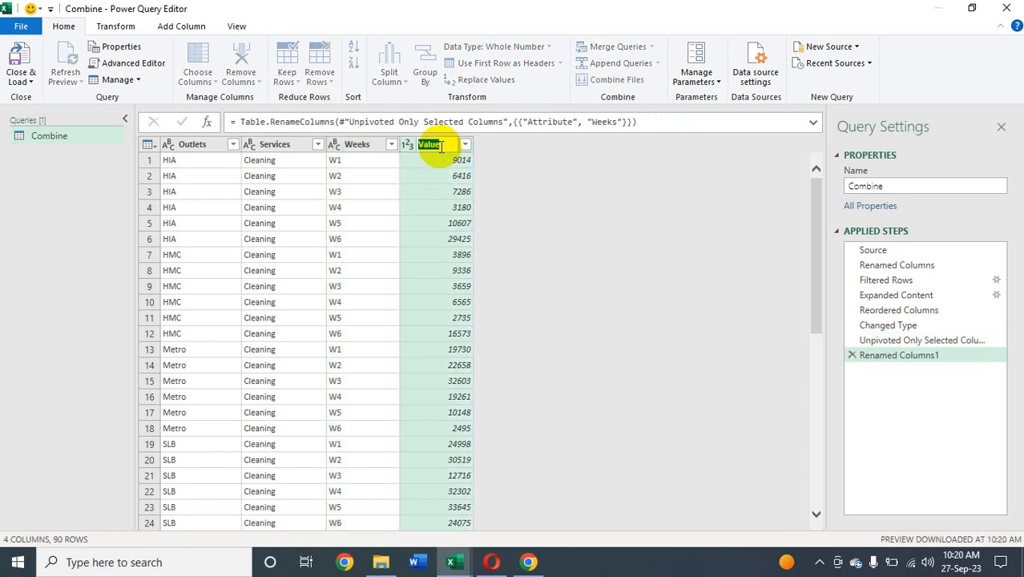
{"action": "type", "text": "Sales"}
{"action": "key", "text": "Return"}
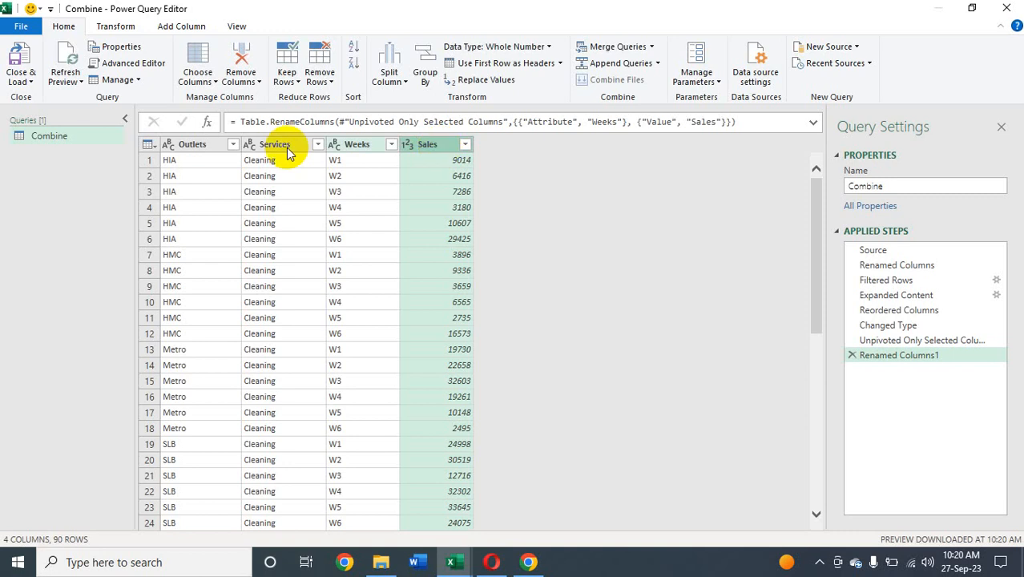
- Close and load the updated Combine query into its worksheet table, and check the Services column's filter options with all services kept
{"action": "left_click", "coordinate": [29, 83]}
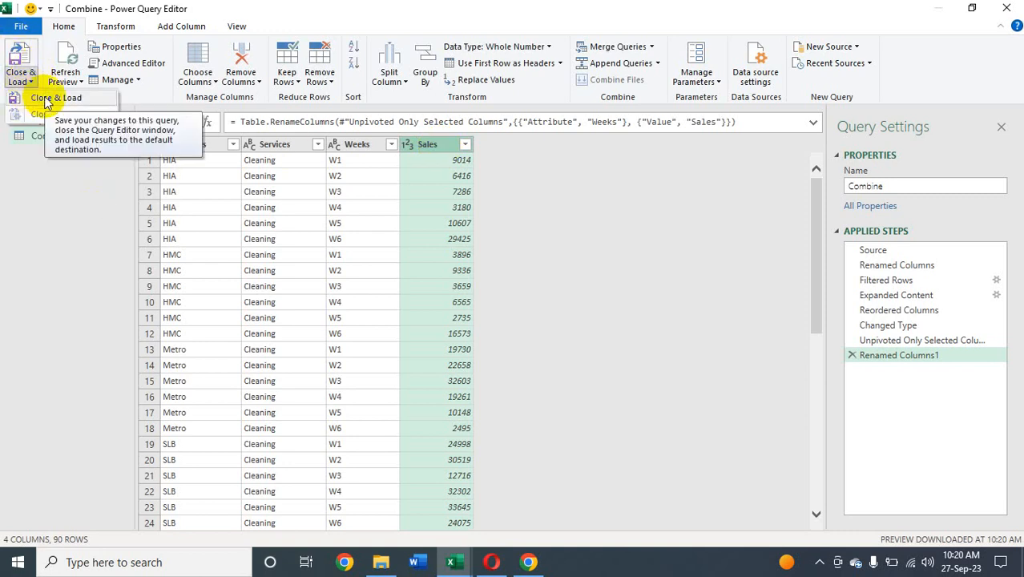
{"action": "left_click", "coordinate": [45, 99]}
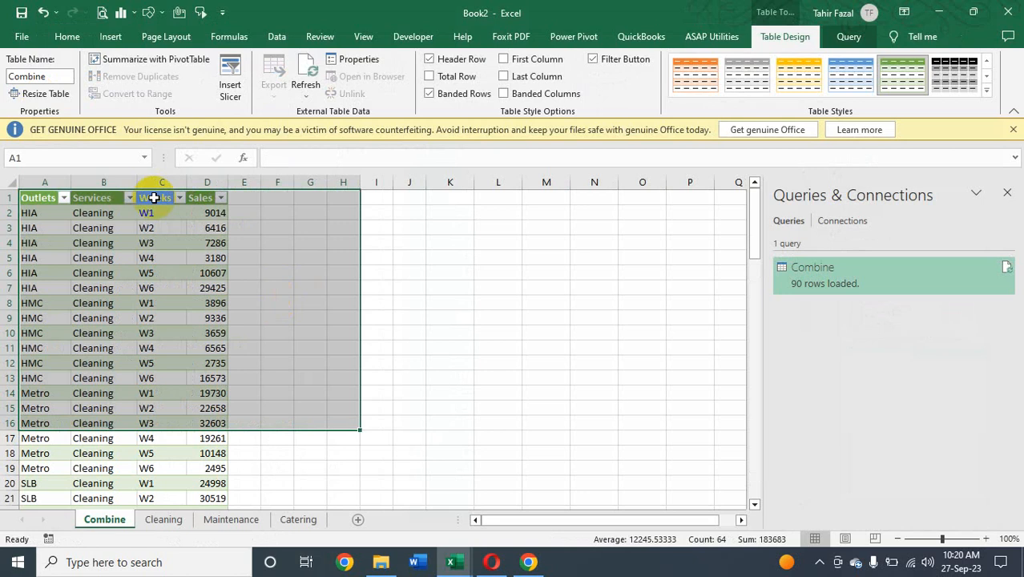
{"action": "left_click", "coordinate": [41, 198]}
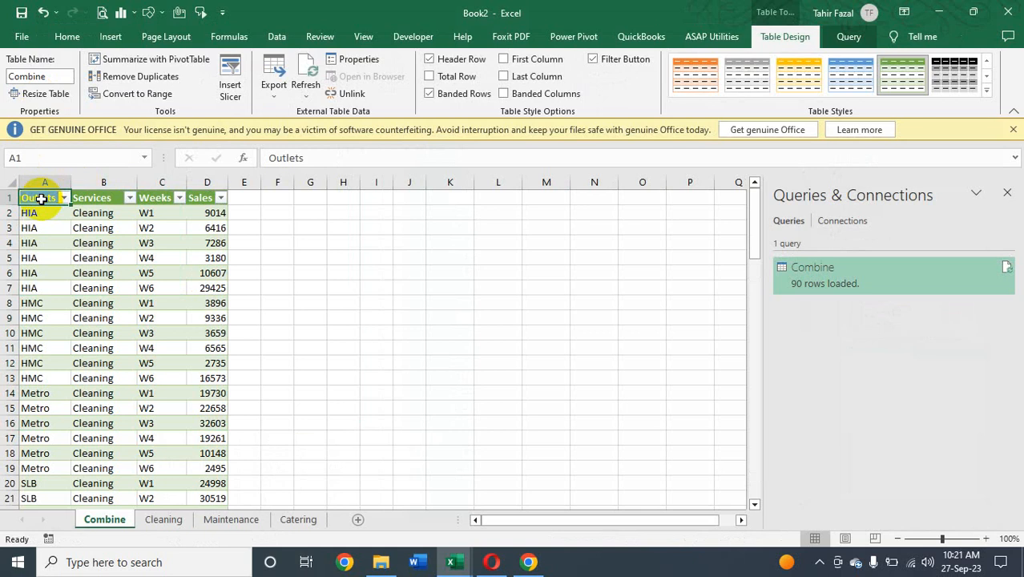
{"action": "left_click", "coordinate": [131, 198]}
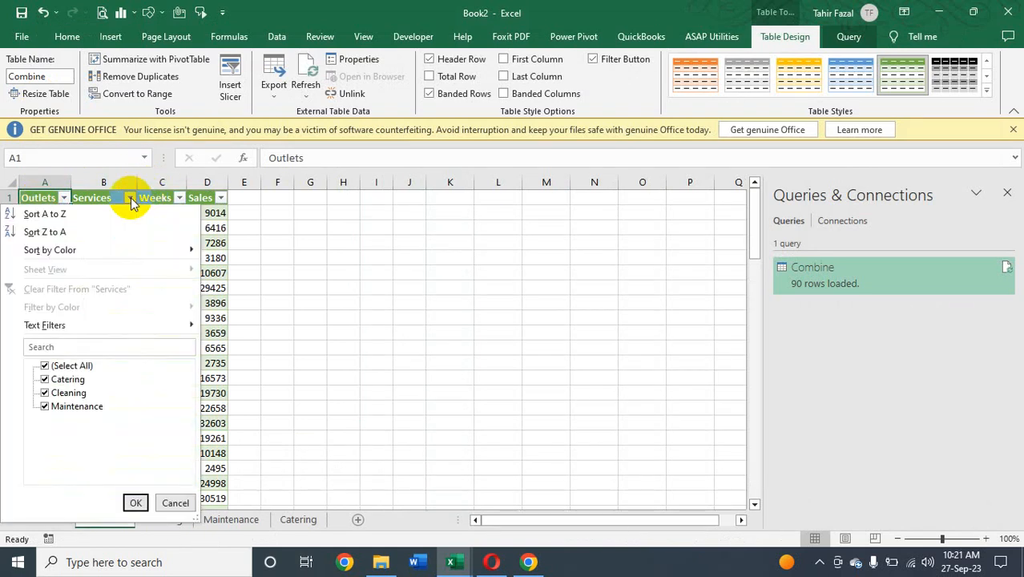
{"action": "left_click", "coordinate": [135, 503]}
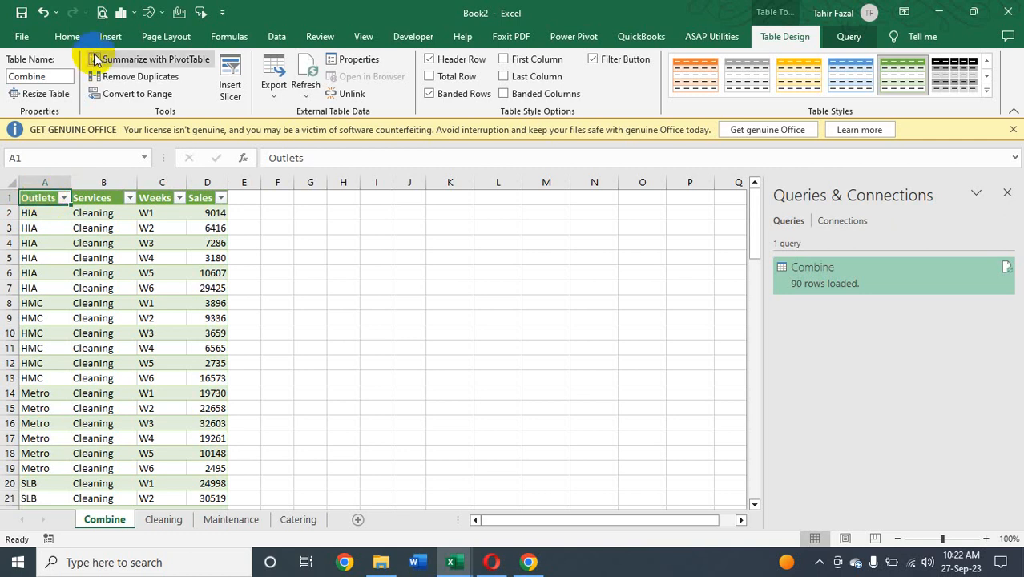
- Insert a PivotTable based on the Combine table in a new worksheet
{"action": "left_click", "coordinate": [112, 38]}
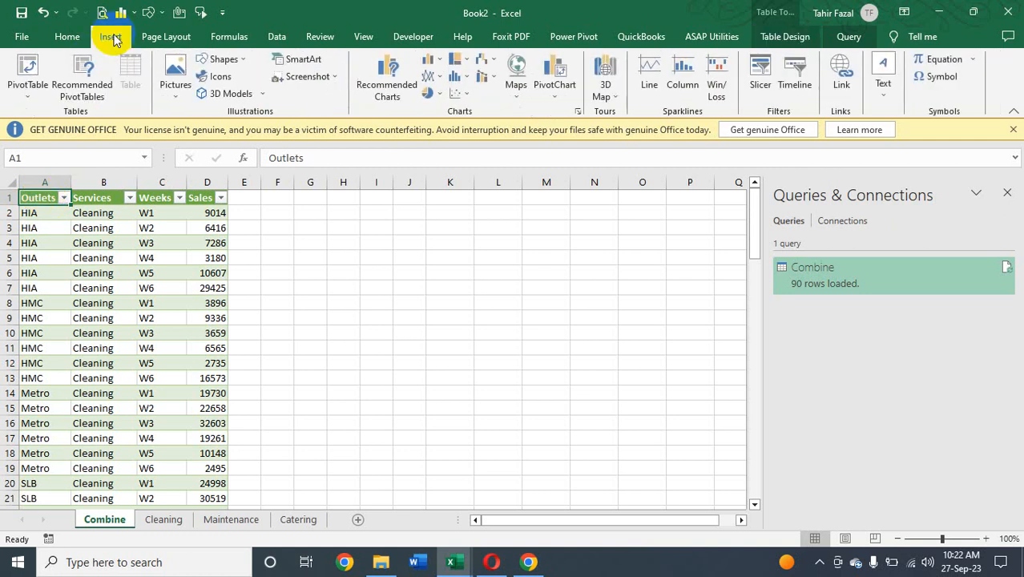
{"action": "left_click", "coordinate": [30, 71]}
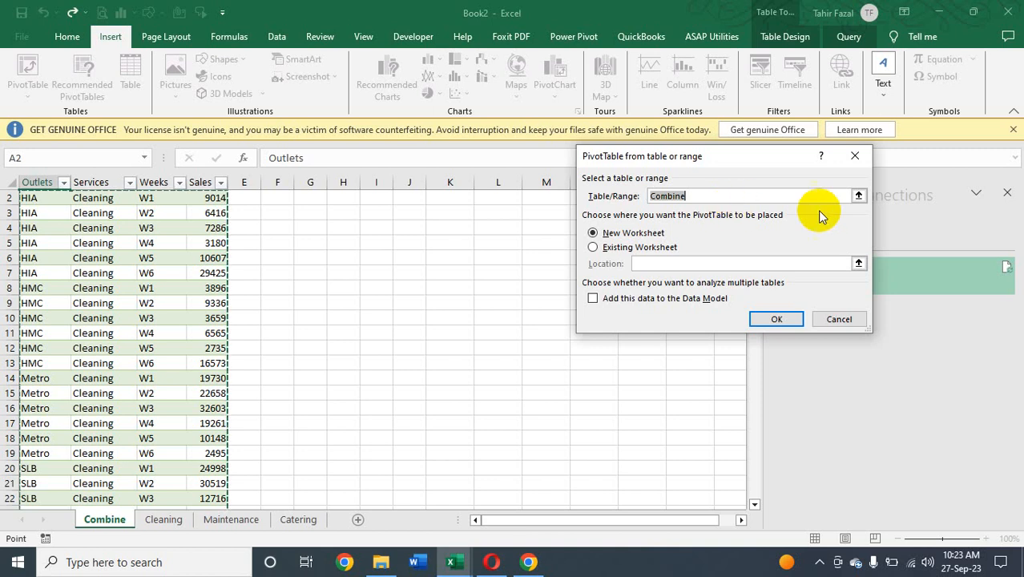
{"action": "left_click", "coordinate": [777, 318]}
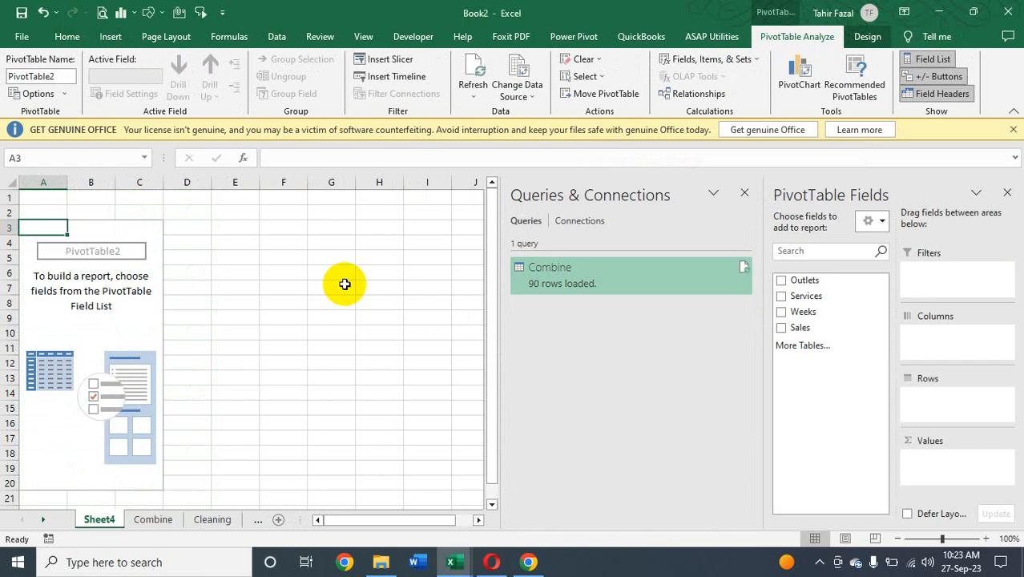
- Close the queries list and build the PivotTable with Services as rows and the sum of Sales as values
{"action": "left_click", "coordinate": [745, 194]}
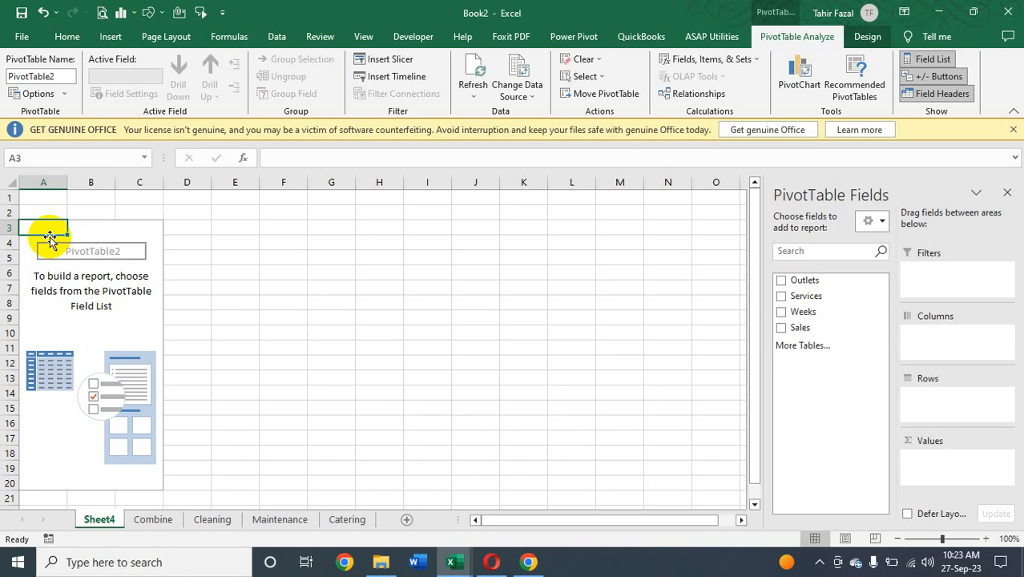
{"action": "left_click", "coordinate": [780, 297]}
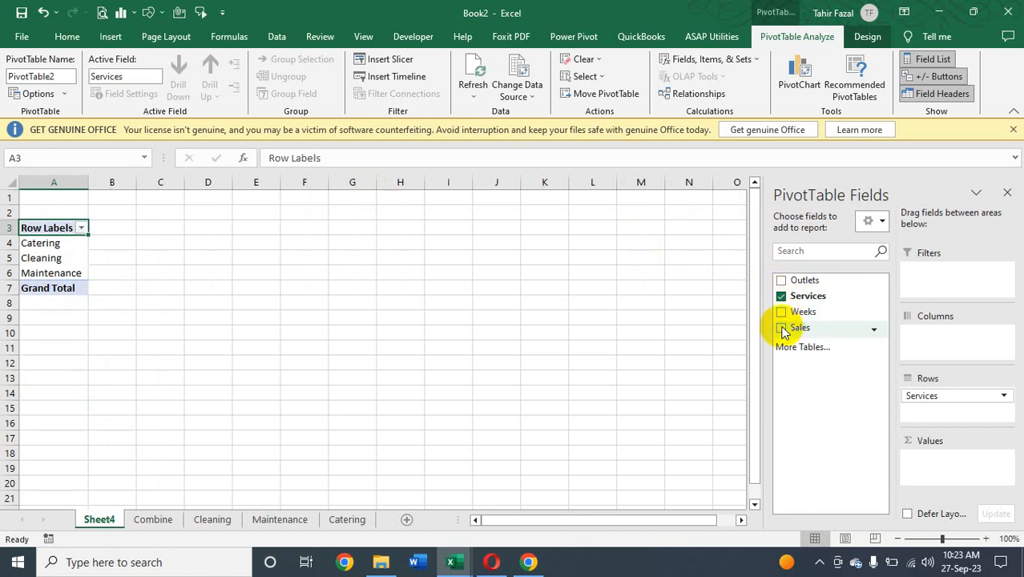
{"action": "left_click", "coordinate": [781, 328]}
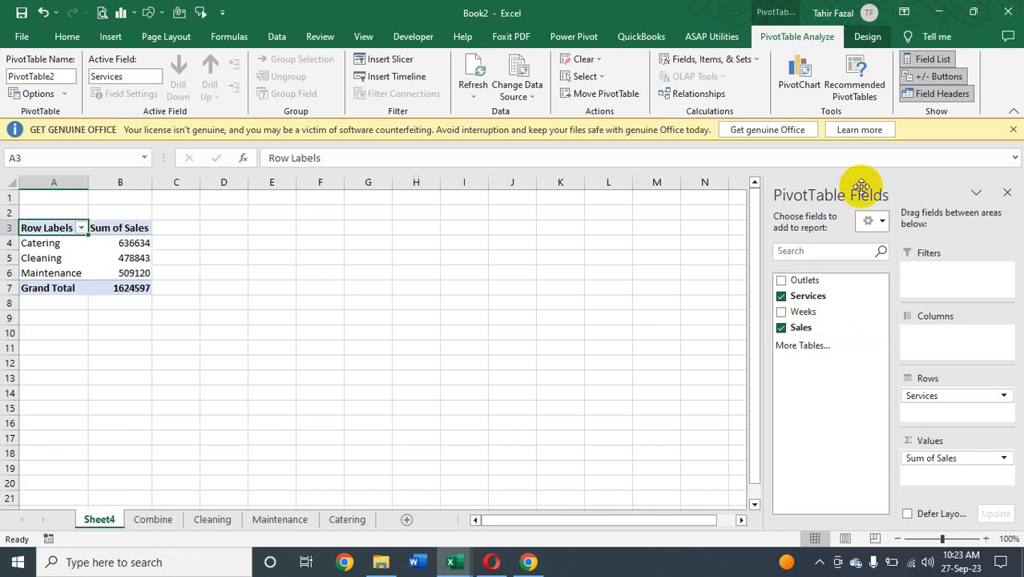
- Apply the medium PivotTable style with a solid blue header and show the report in tabular form
{"action": "left_click", "coordinate": [867, 37]}
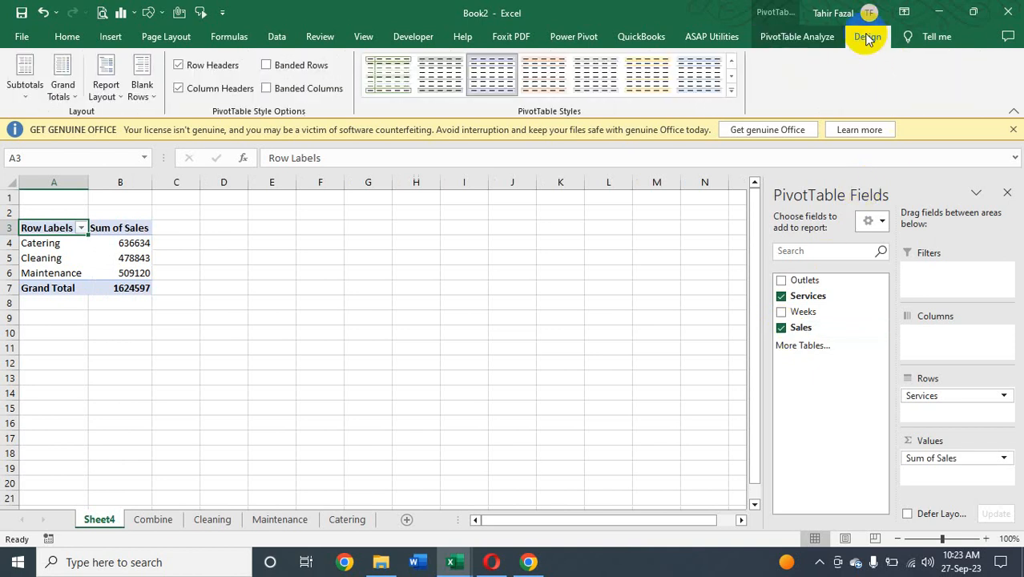
{"action": "left_click", "coordinate": [731, 90]}
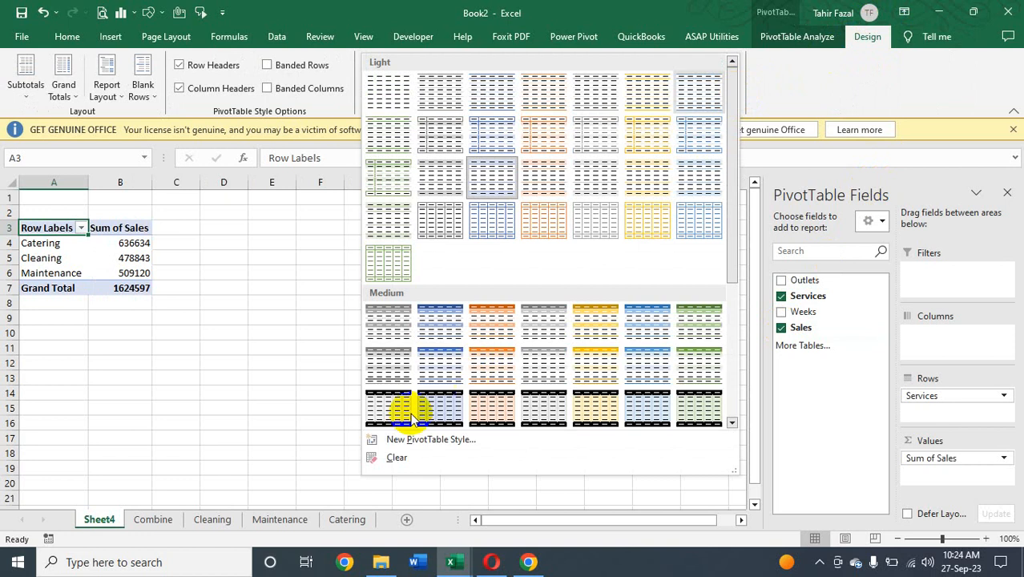
{"action": "left_click", "coordinate": [435, 366]}
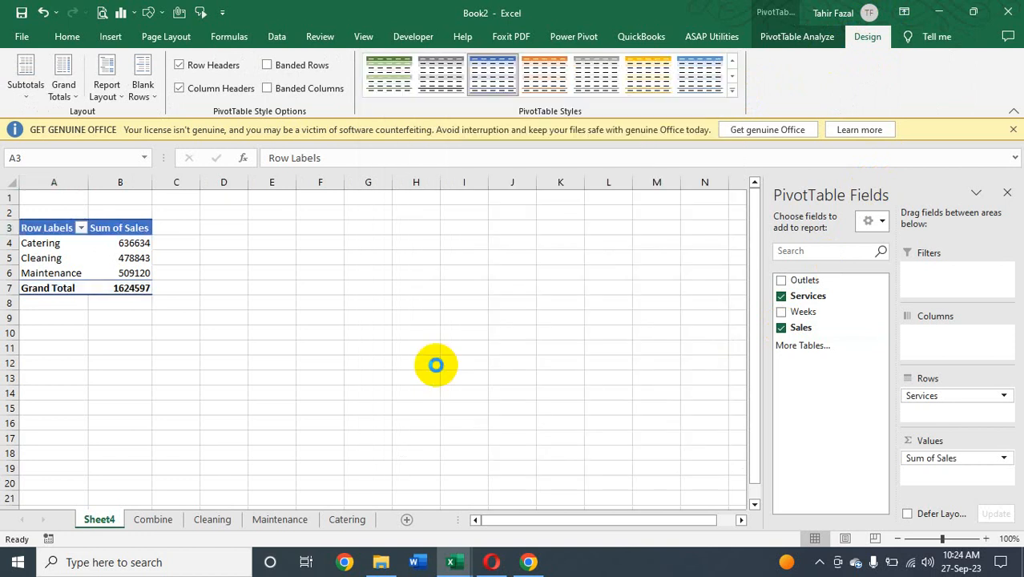
{"action": "left_click", "coordinate": [113, 94]}
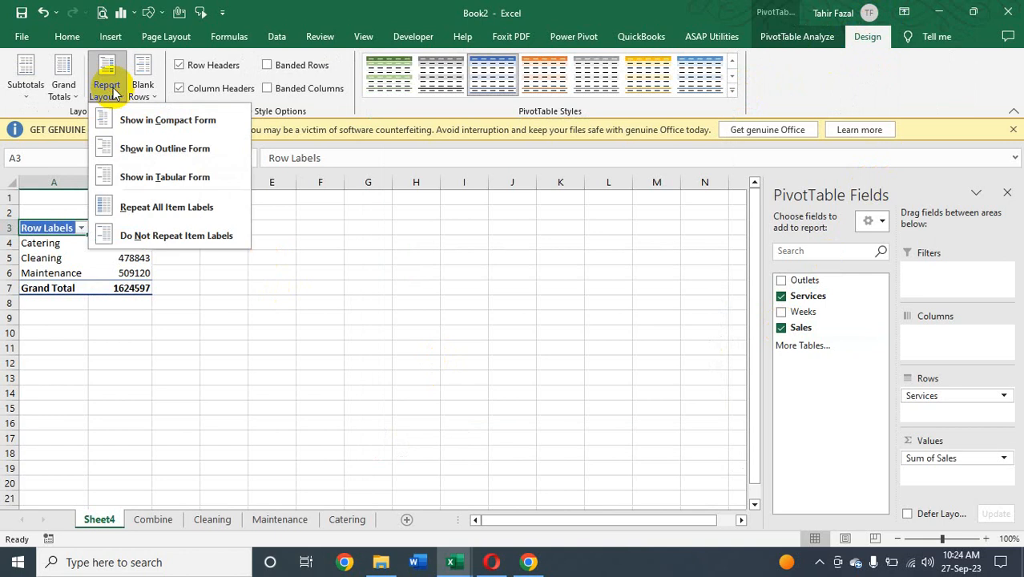
{"action": "left_click", "coordinate": [130, 175]}
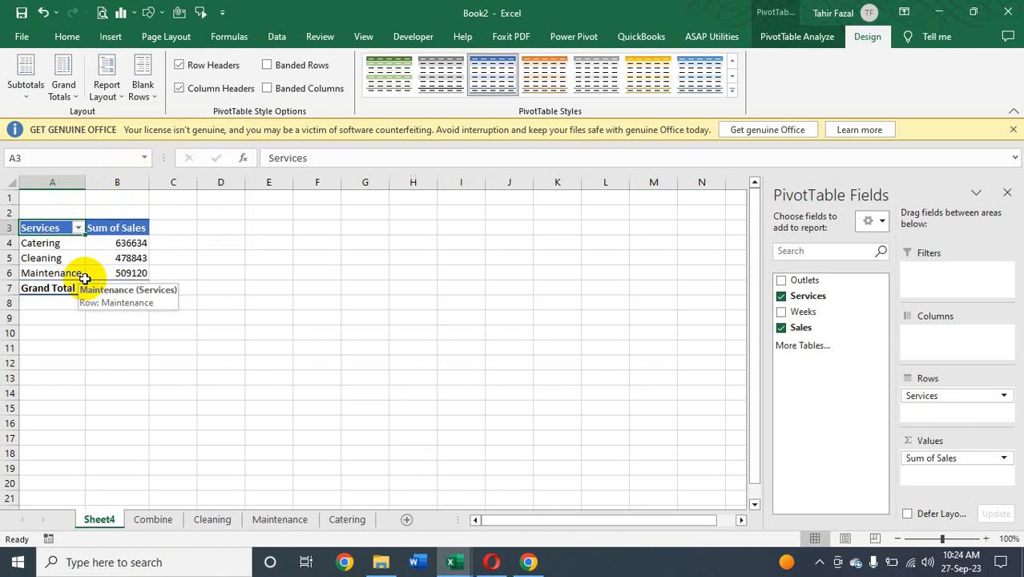
{"action": "left_click", "coordinate": [103, 90]}
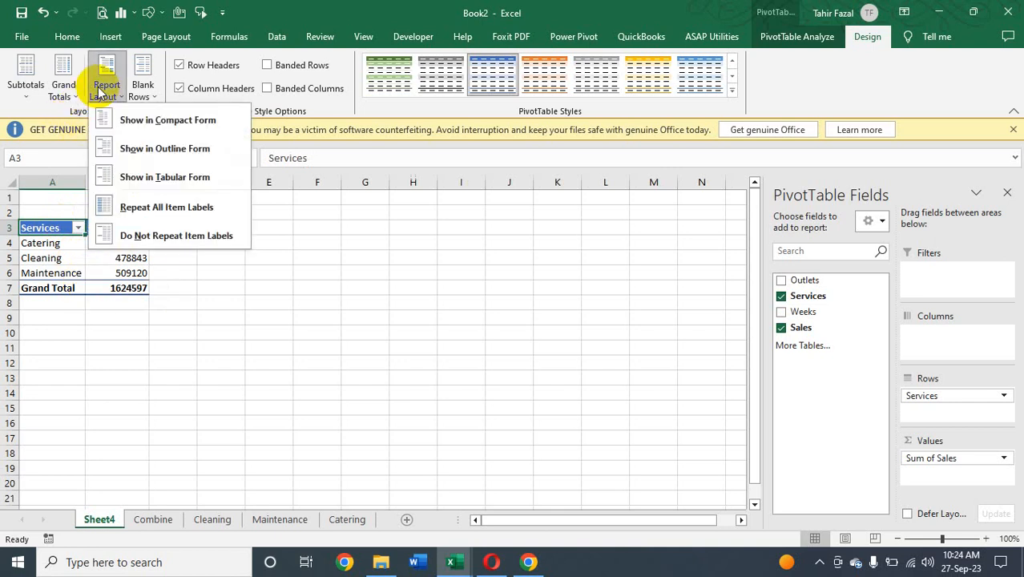
{"action": "left_click", "coordinate": [167, 181]}
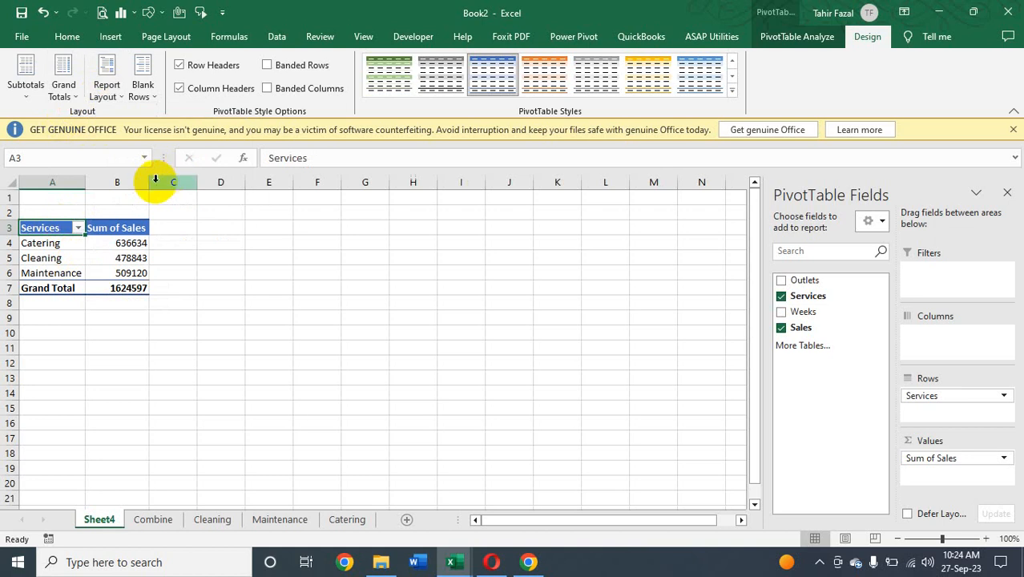
- Turn off autofitting column widths on update in the PivotTable's options
{"action": "right_click", "coordinate": [45, 229]}
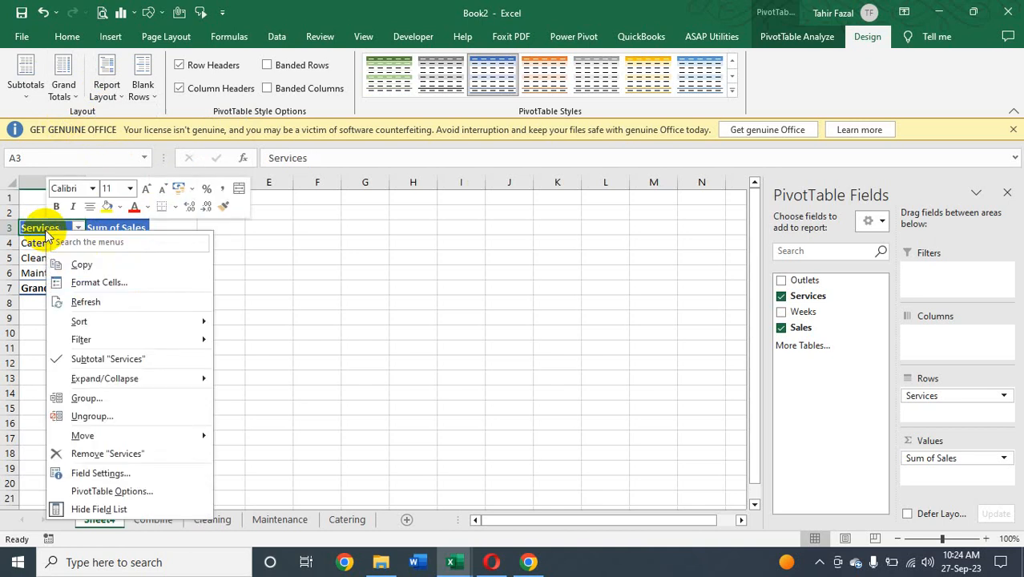
{"action": "left_click", "coordinate": [136, 497]}
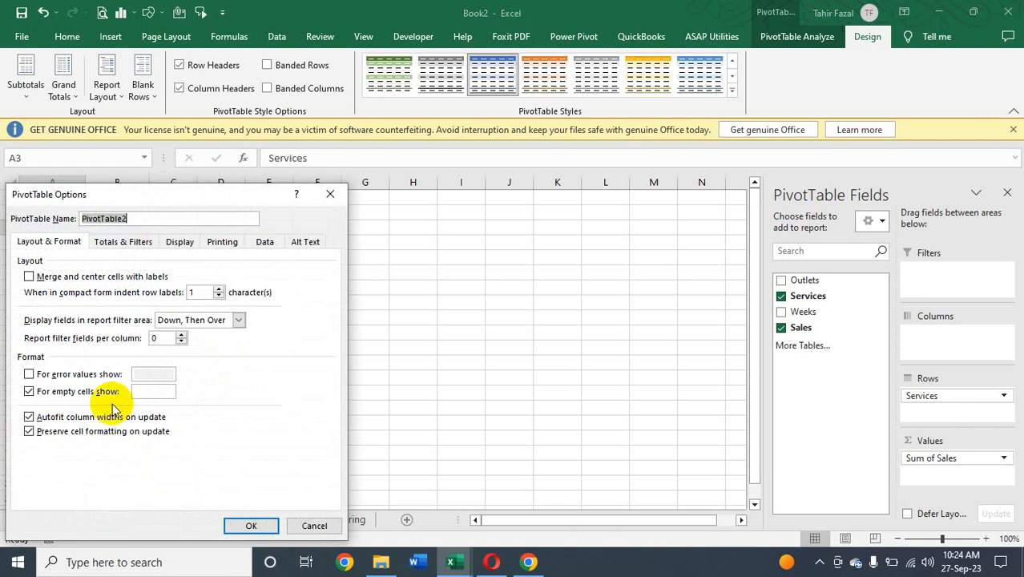
{"action": "left_click", "coordinate": [86, 418]}
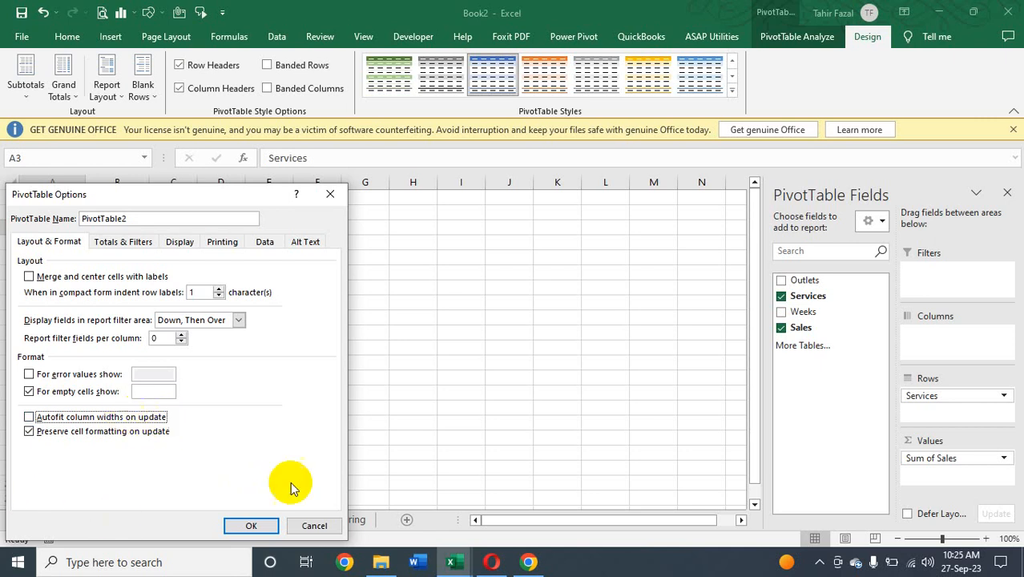
{"action": "left_click", "coordinate": [255, 523]}
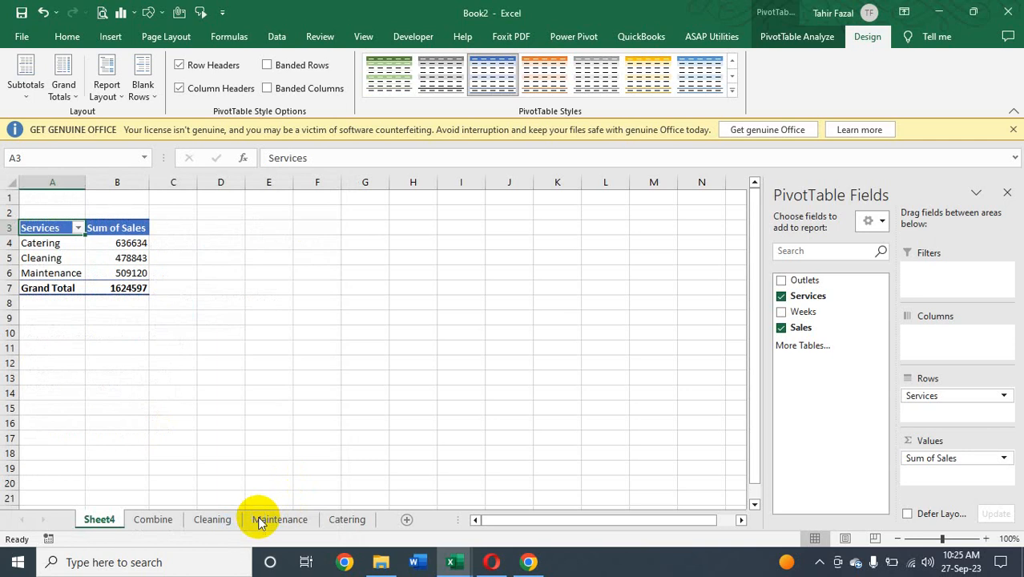
- Rename the Sum of Sales header in B3 as "Sales " with a trailing space
{"action": "left_click", "coordinate": [133, 229]}
{"action": "type", "text": "Sales"}
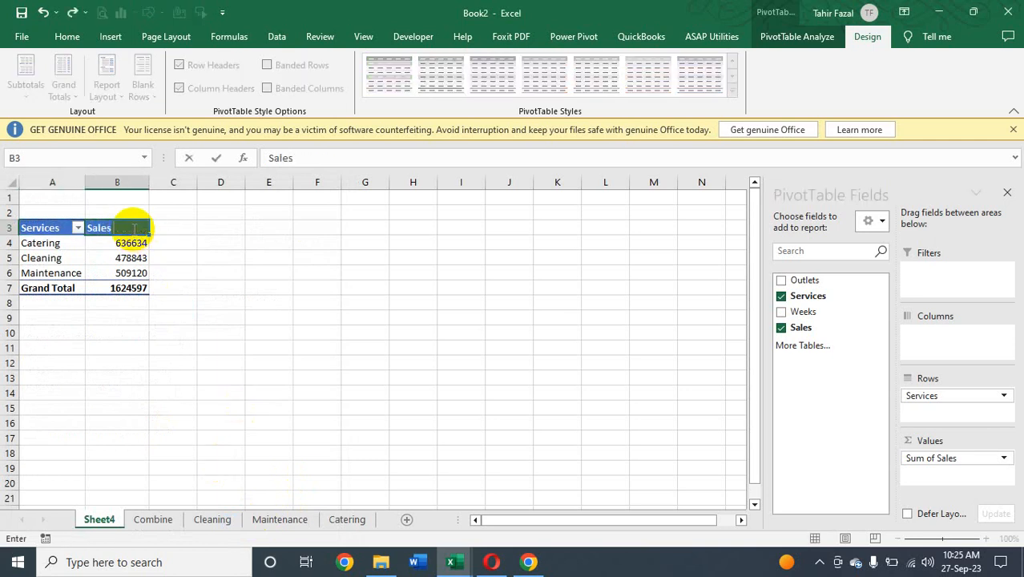
{"action": "key", "text": "Return"}
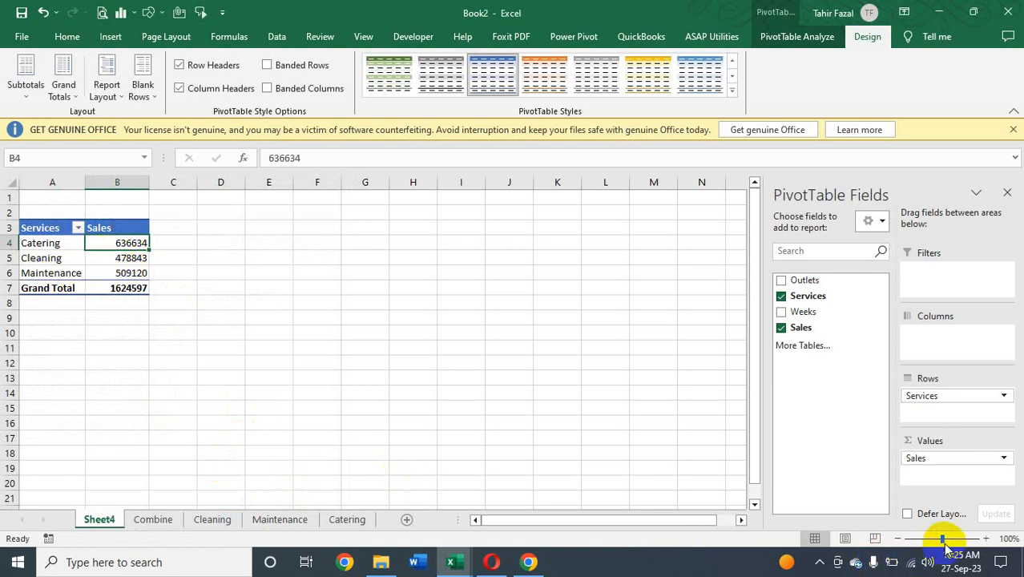
{"action": "left_click_drag", "start_coordinate": [943, 538], "coordinate": [947, 540]}
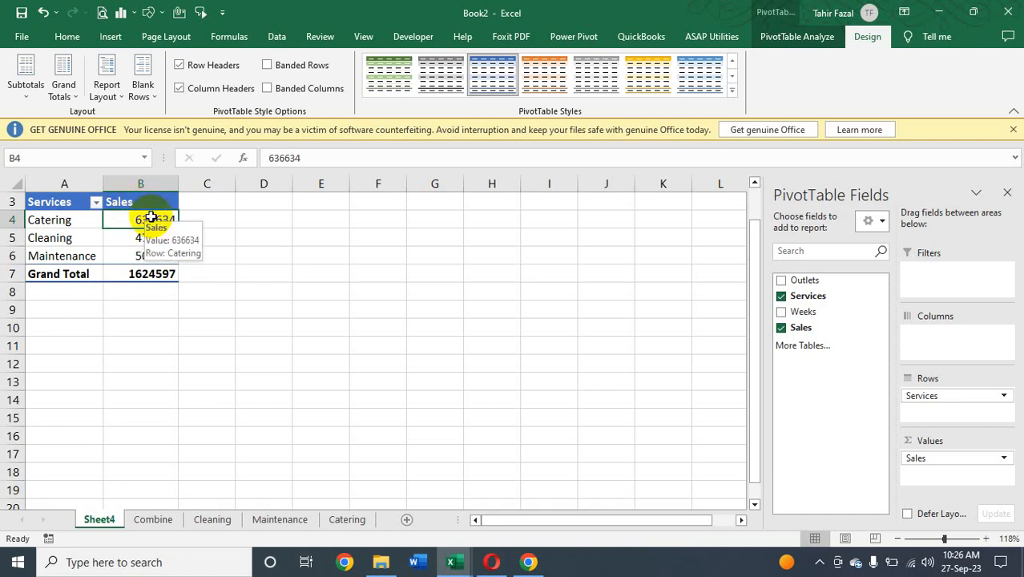
{"action": "right_click", "coordinate": [151, 219]}
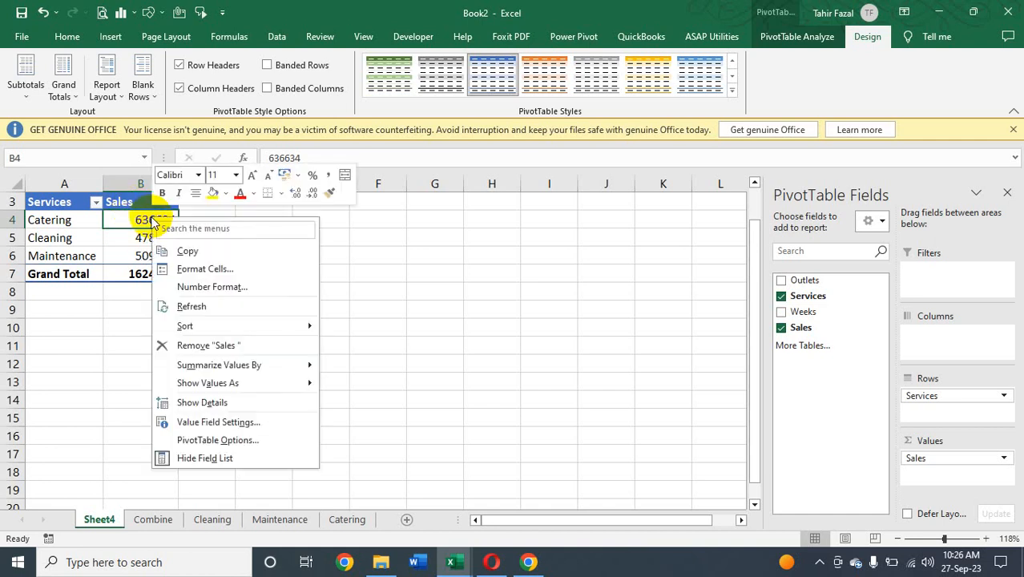
{"action": "left_click", "coordinate": [204, 287]}
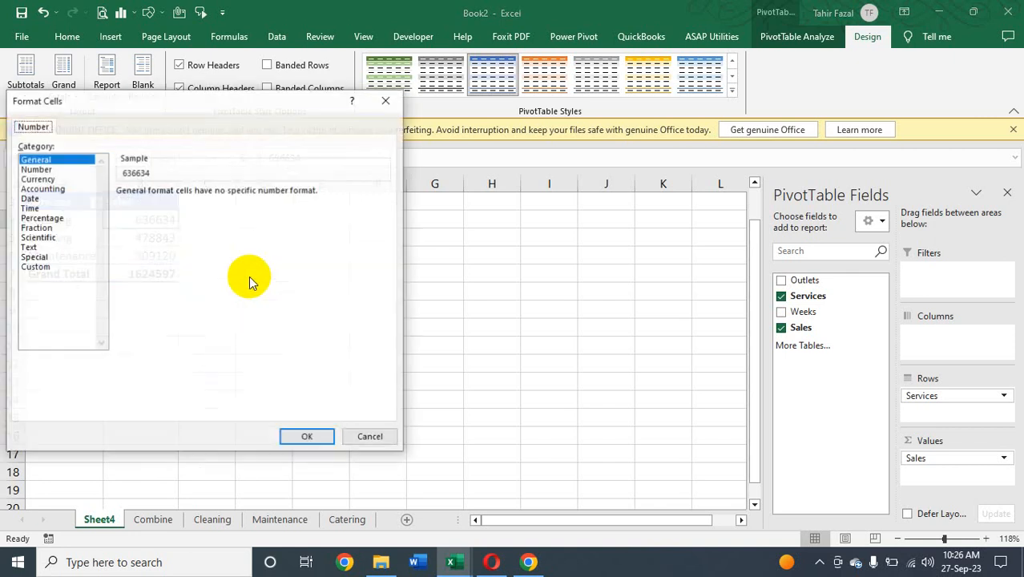
{"action": "left_click", "coordinate": [48, 188]}
{"action": "left_click", "coordinate": [214, 211]}
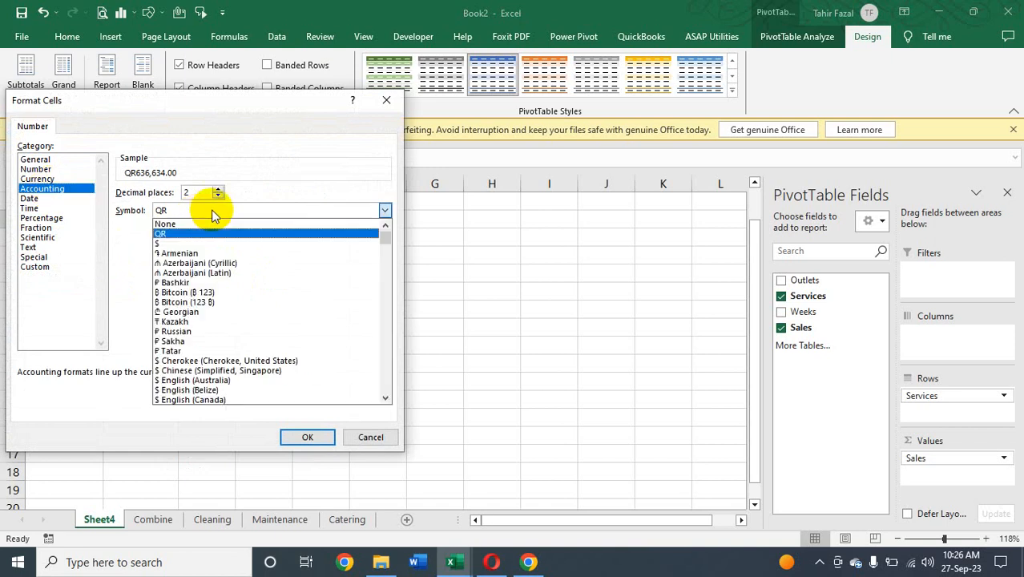
{"action": "left_click", "coordinate": [376, 435]}
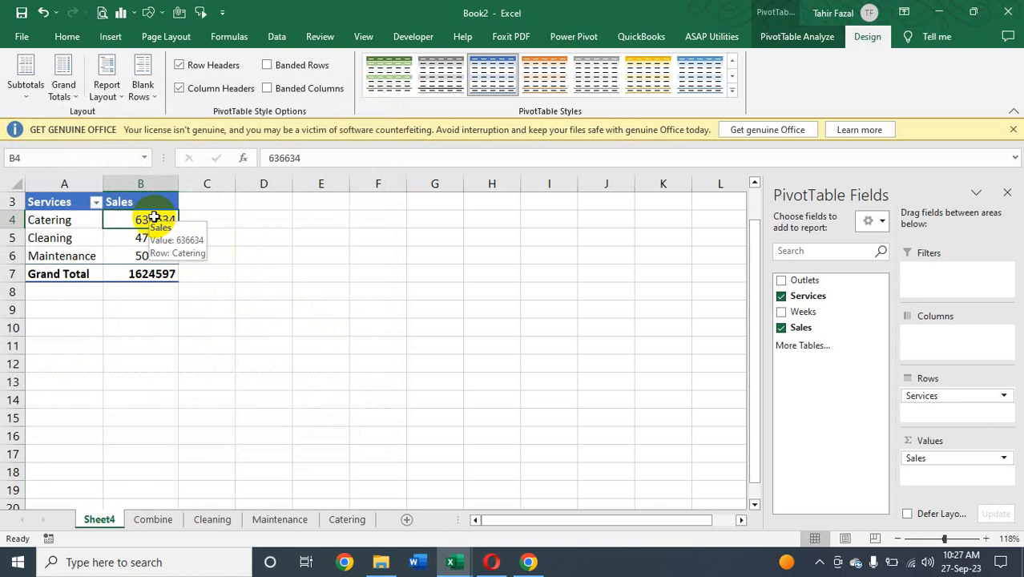
- Set the Sales values' number format to Accounting with no currency symbol and 0 decimal places
{"action": "right_click", "coordinate": [153, 218]}
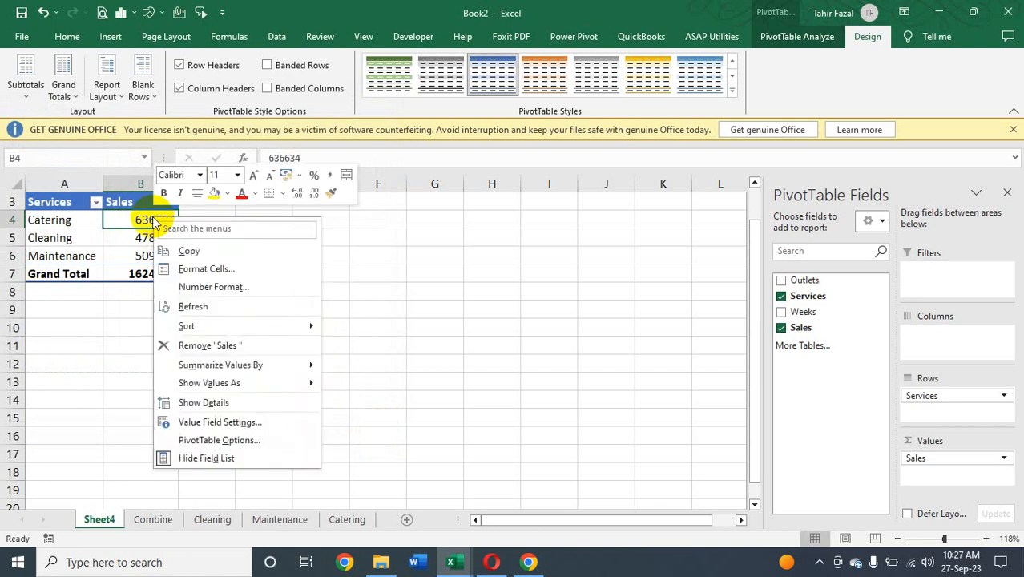
{"action": "left_click", "coordinate": [209, 286]}
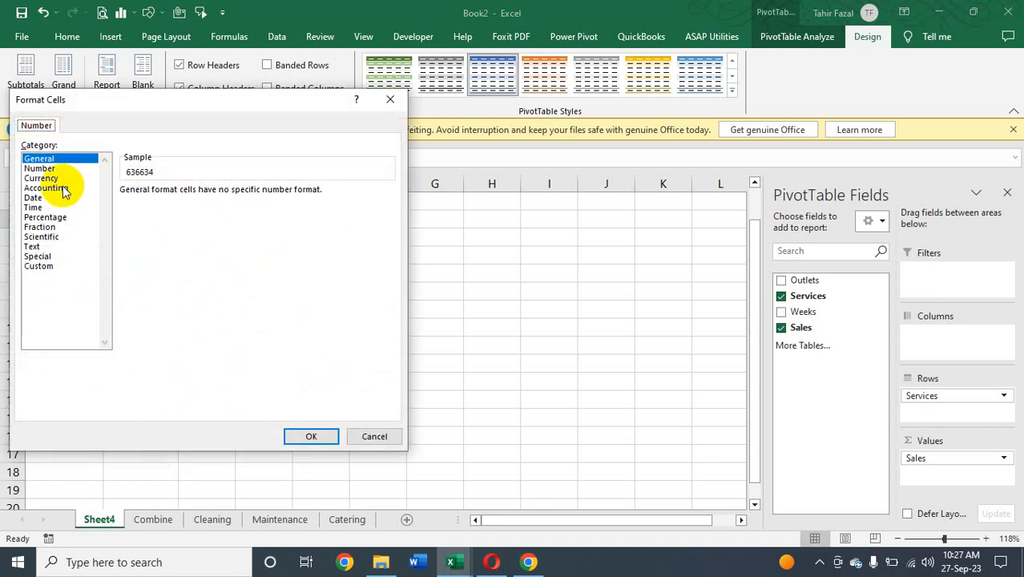
{"action": "left_click", "coordinate": [63, 189]}
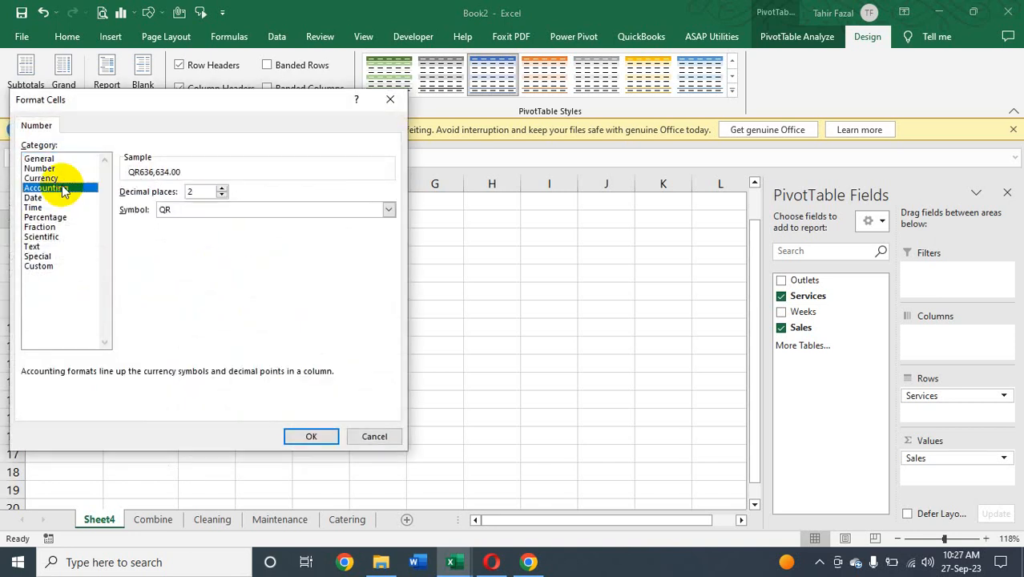
{"action": "left_click", "coordinate": [180, 212]}
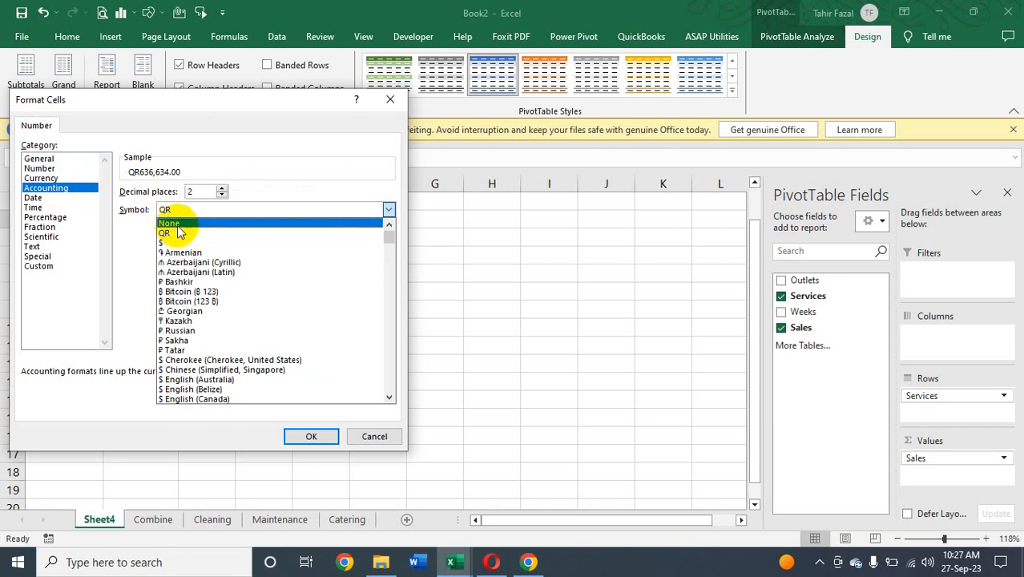
{"action": "left_click", "coordinate": [178, 224]}
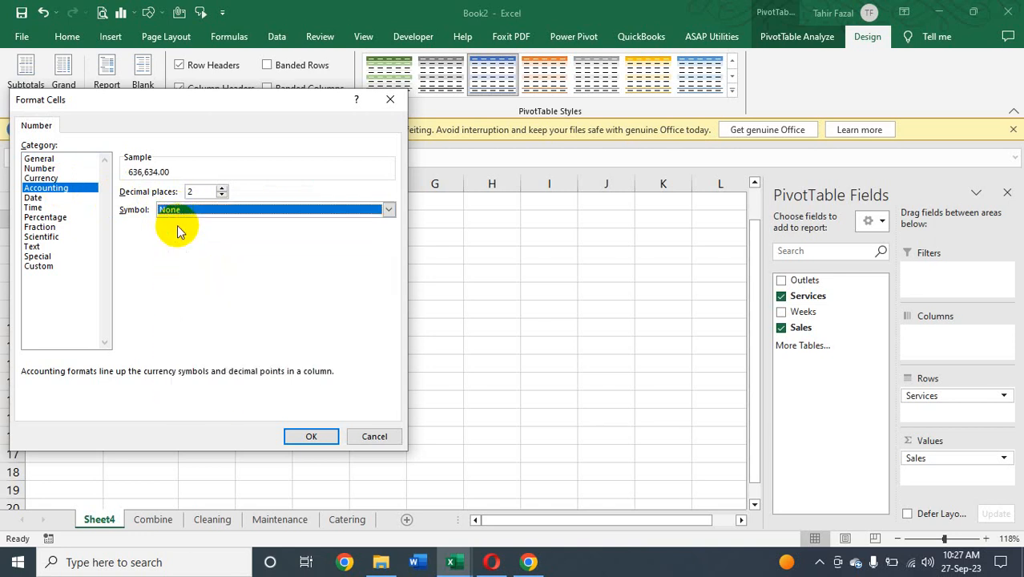
{"action": "left_click", "coordinate": [222, 195]}
{"action": "left_click", "coordinate": [222, 196]}
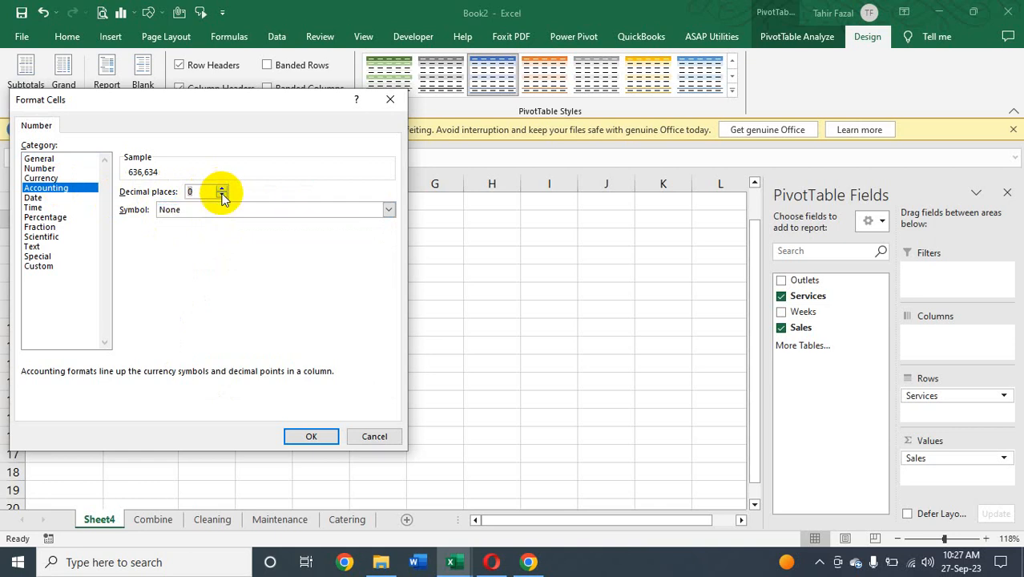
{"action": "left_click", "coordinate": [310, 435]}
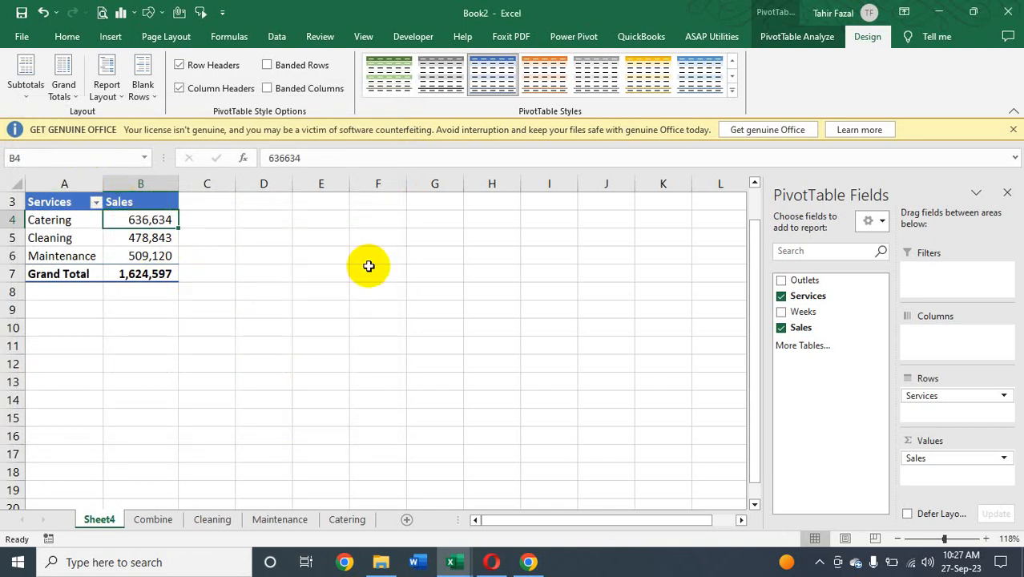
- Rename the PivotTable as Services
{"action": "left_click", "coordinate": [751, 206]}
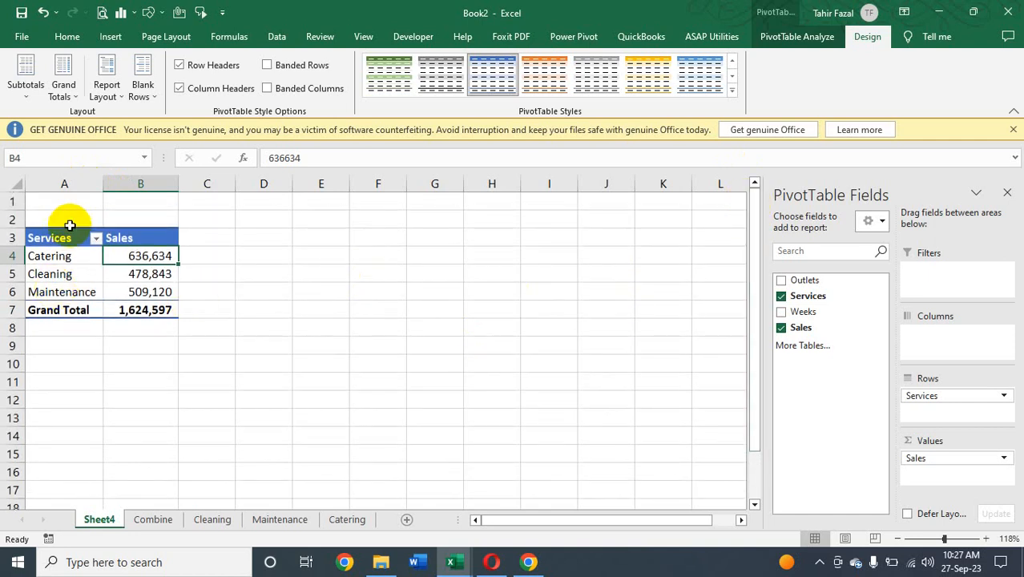
{"action": "left_click", "coordinate": [61, 238]}
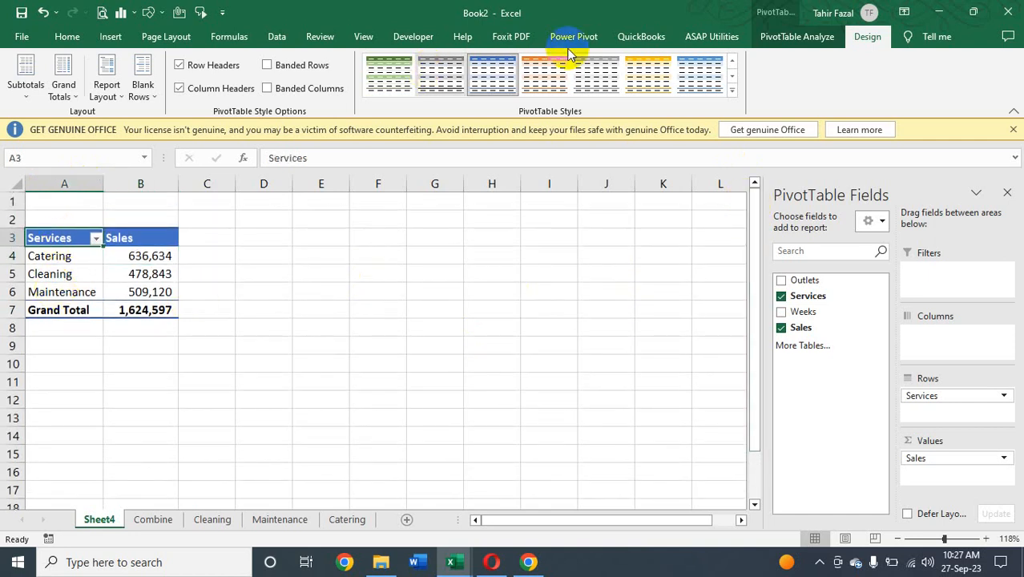
{"action": "left_click", "coordinate": [810, 36]}
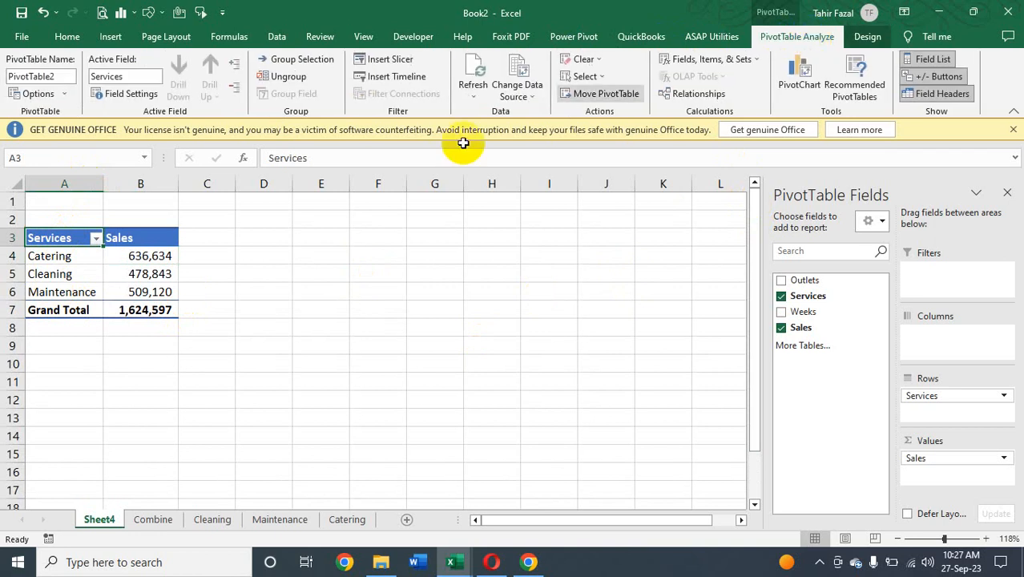
{"action": "left_click", "coordinate": [61, 77]}
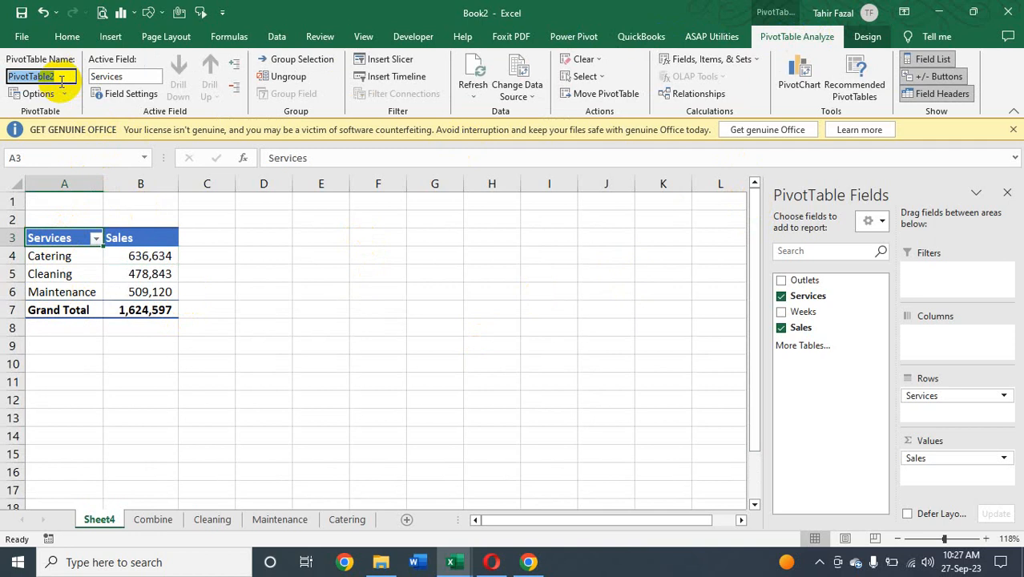
{"action": "type", "text": "Services"}
{"action": "key", "text": "Return"}
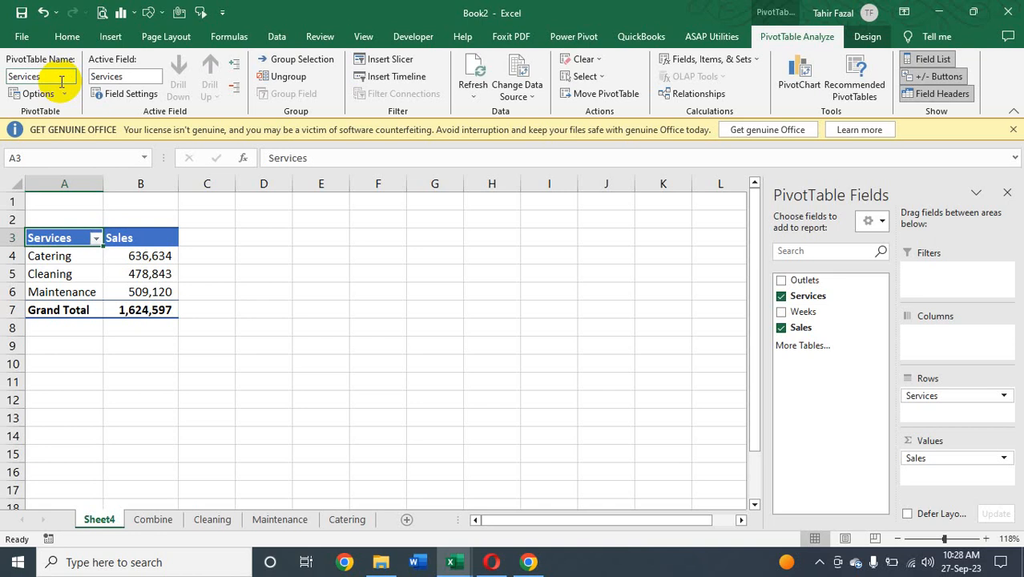
- Select the whole Services PivotTable, from its header row through the grand total
{"action": "key", "text": "ctrl+a"}
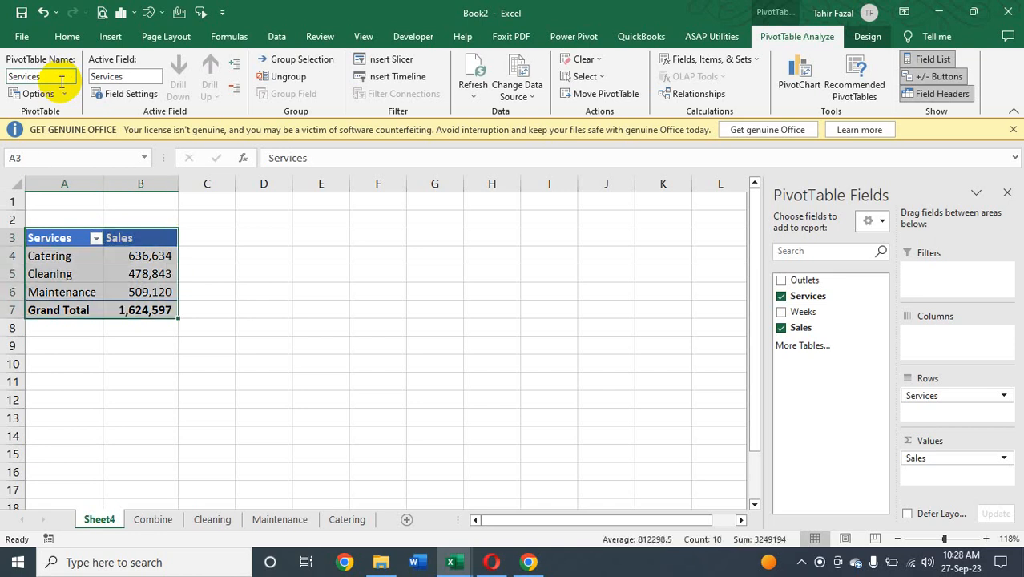
- Duplicate the Services pivot table below the original, starting at cell A9
{"action": "key", "text": "ctrl+c"}
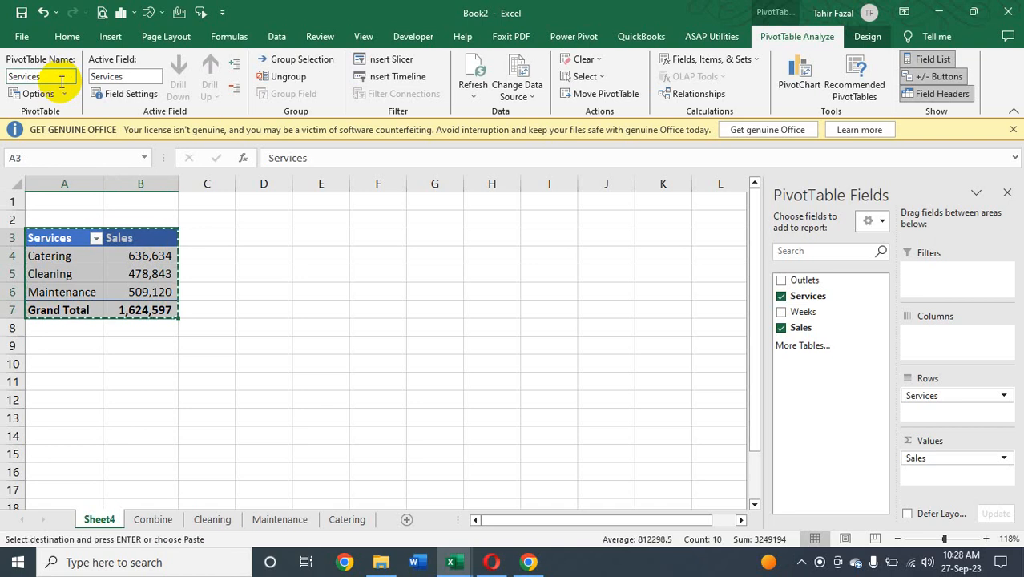
{"action": "key", "text": "Down"}
{"action": "key", "text": "Down"}
{"action": "key", "text": "Down"}
{"action": "key", "text": "Down"}
{"action": "key", "text": "Down"}
{"action": "key", "text": "Down"}
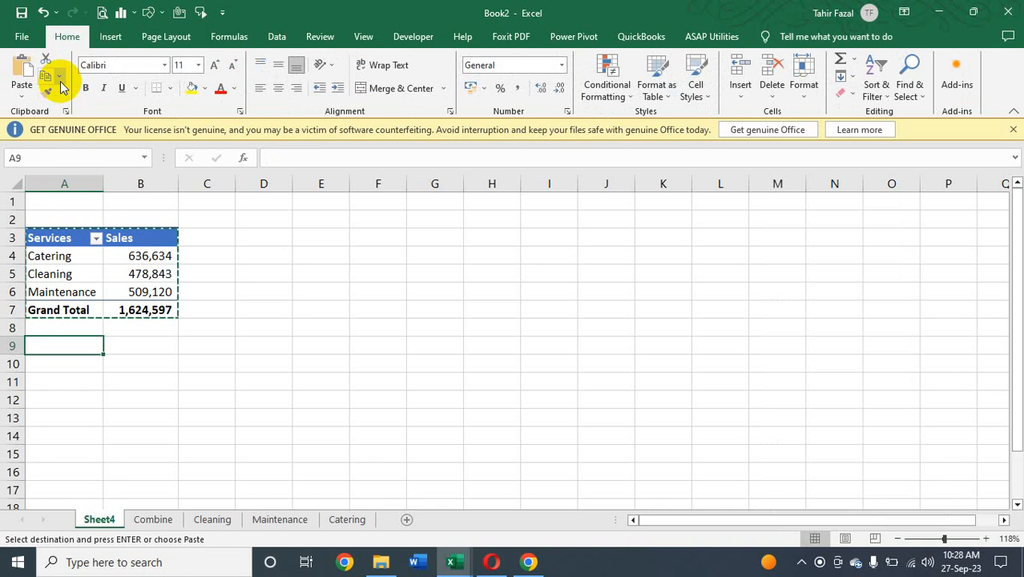
{"action": "key", "text": "ctrl+v"}
{"action": "key", "text": "Escape"}
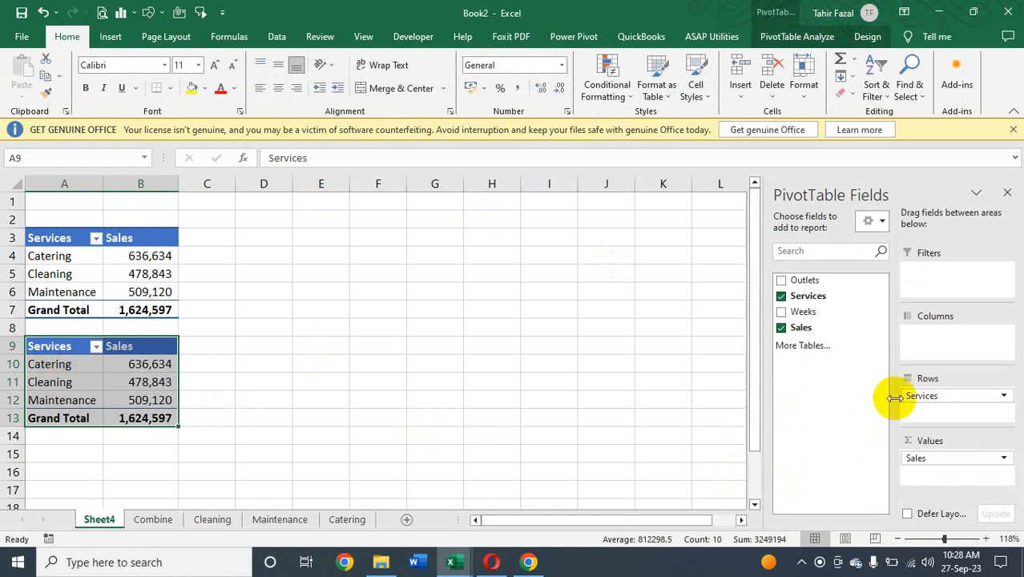
- Replace Services with Outlets as the row field of the pivot table at A9
{"action": "left_click_drag", "start_coordinate": [921, 394], "coordinate": [600, 233]}
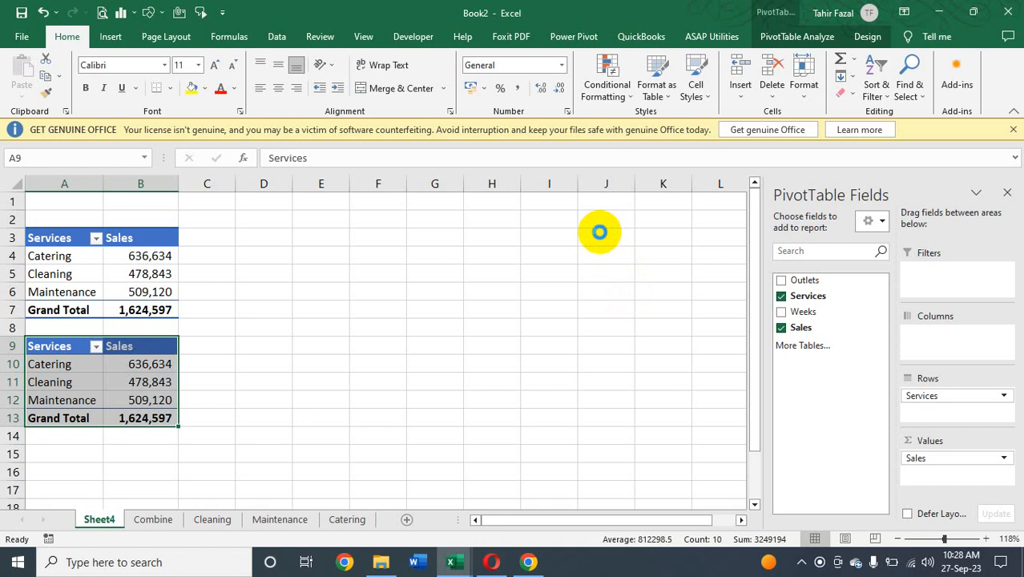
{"action": "left_click_drag", "start_coordinate": [806, 281], "coordinate": [955, 405]}
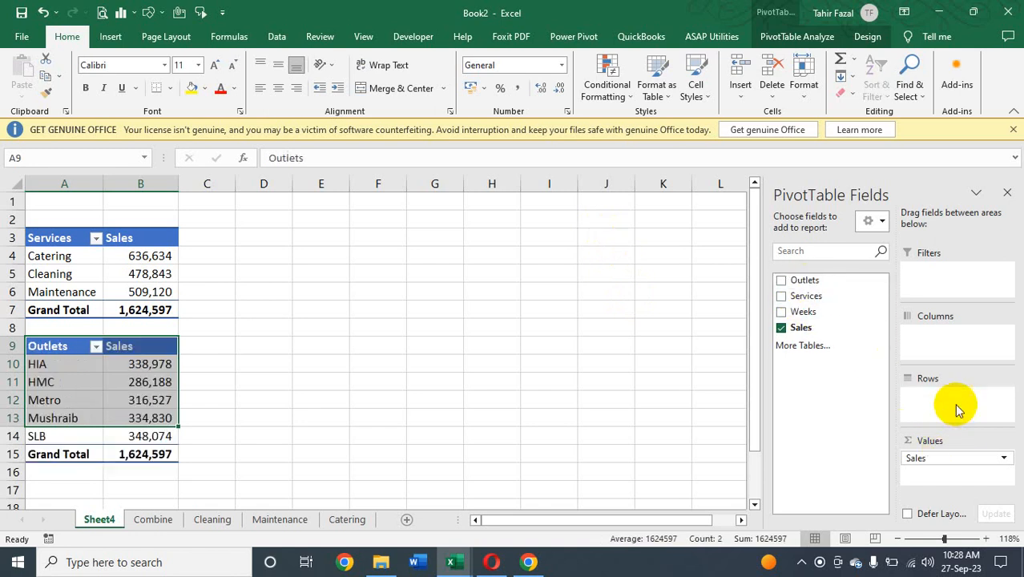
{"action": "left_click", "coordinate": [297, 324]}
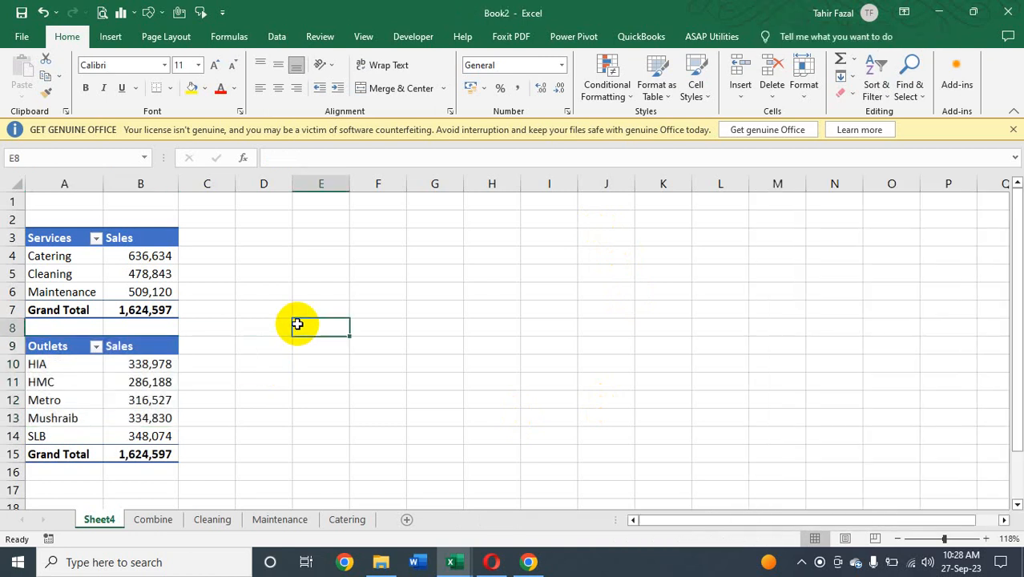
- Duplicate the whole Outlets pivot table below itself, starting at cell A17
{"action": "left_click", "coordinate": [55, 348]}
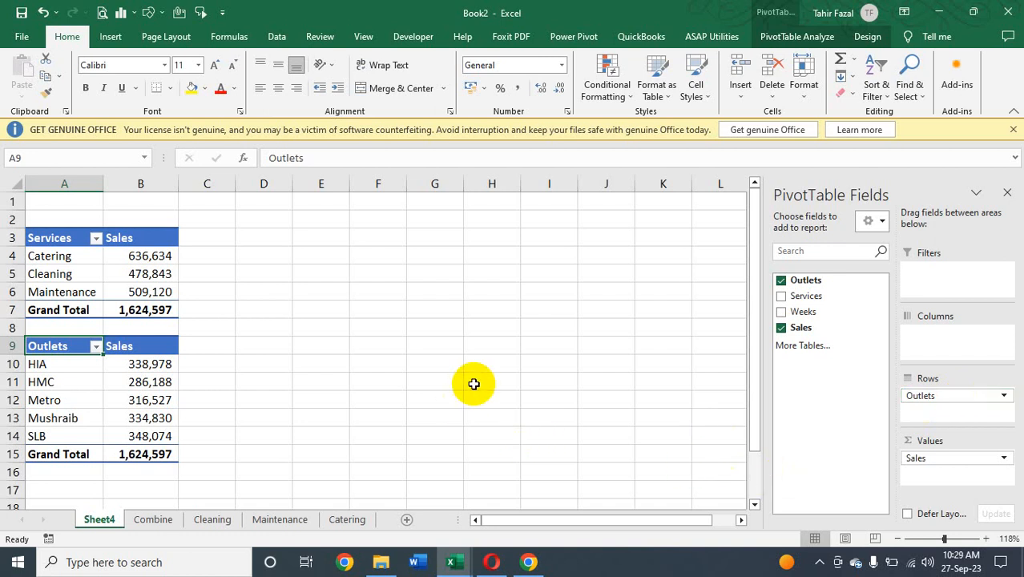
{"action": "key", "text": "ctrl+a"}
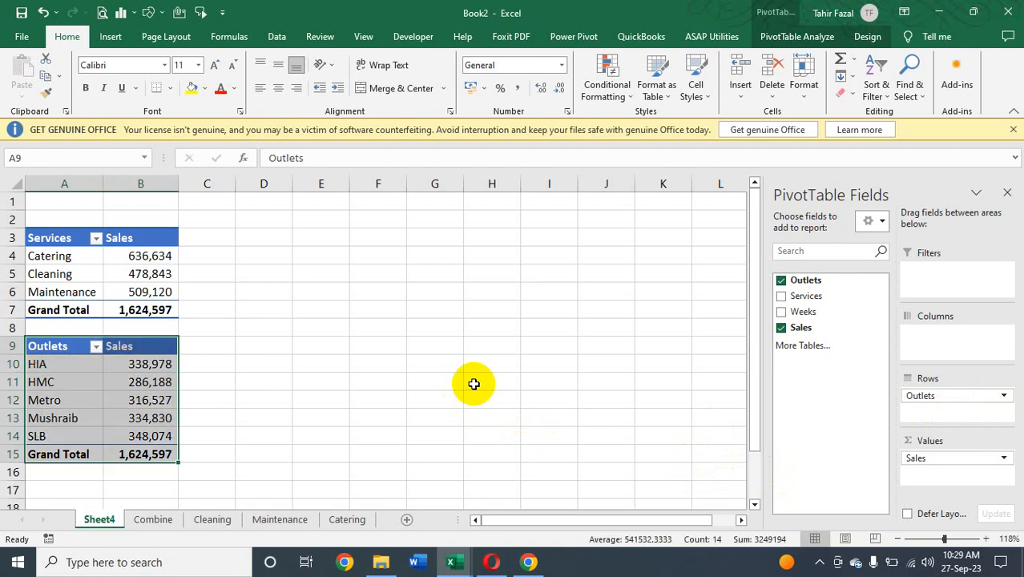
{"action": "key", "text": "ctrl+c"}
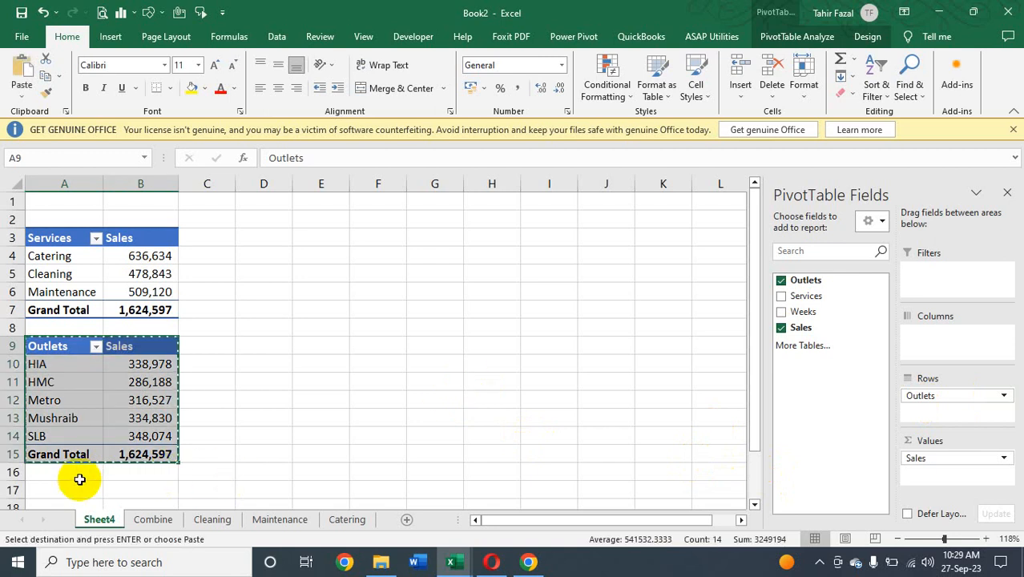
{"action": "left_click", "coordinate": [75, 485]}
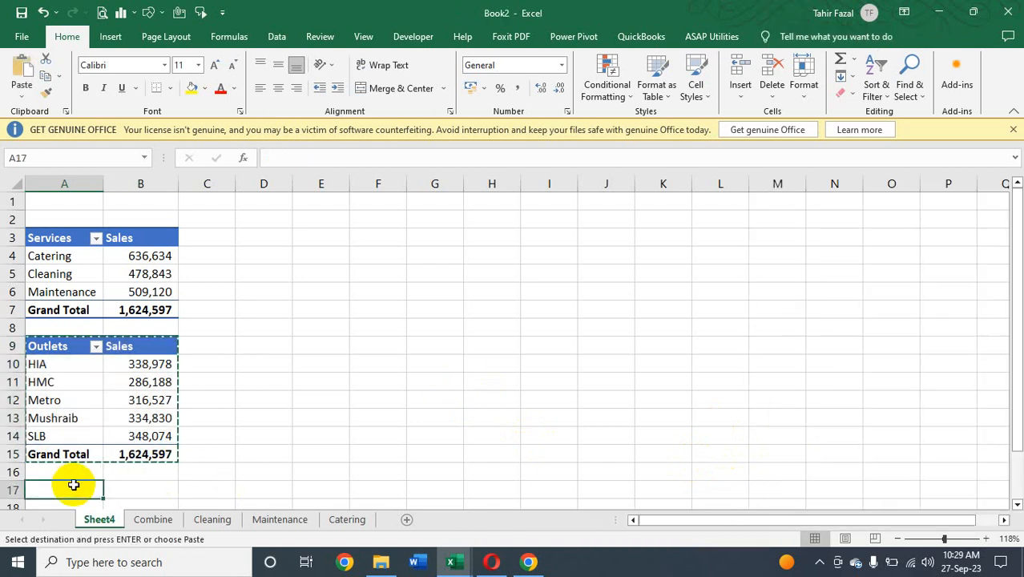
{"action": "key", "text": "ctrl+v"}
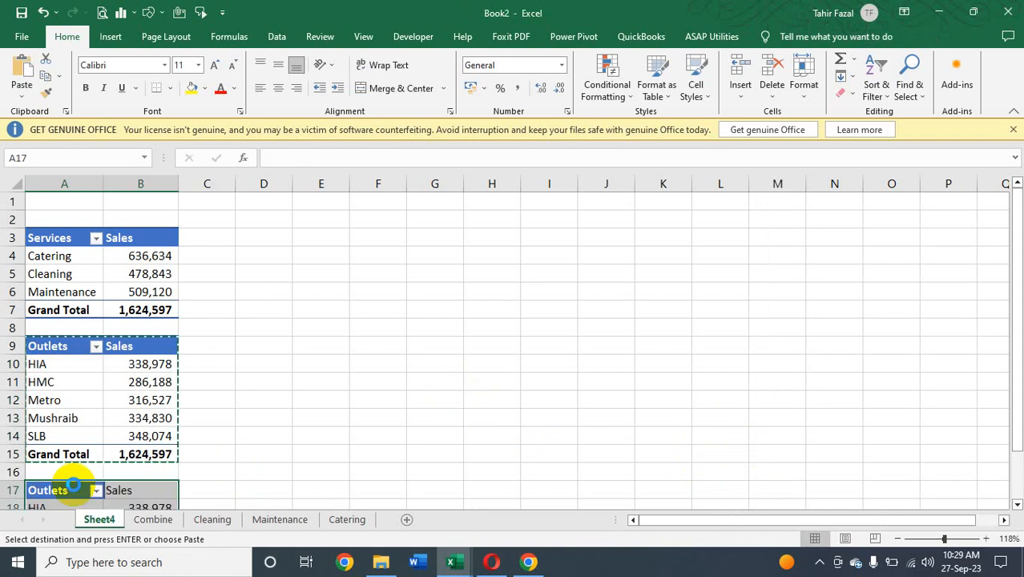
{"action": "key", "text": "Escape"}
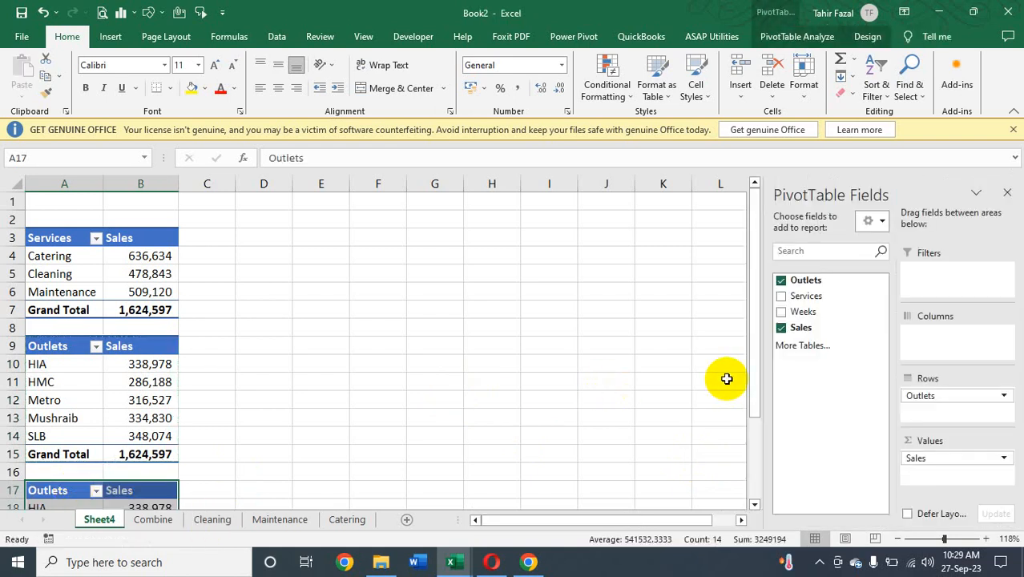
- Replace Outlets with Weeks as the row field of the pivot table at A17
{"action": "left_click_drag", "start_coordinate": [753, 381], "coordinate": [756, 446]}
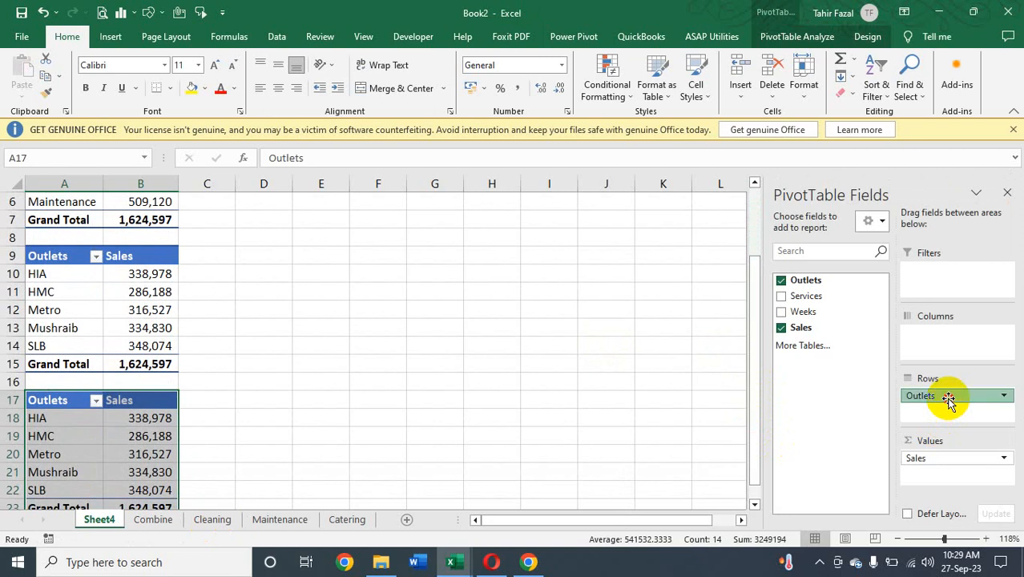
{"action": "left_click_drag", "start_coordinate": [948, 398], "coordinate": [817, 363]}
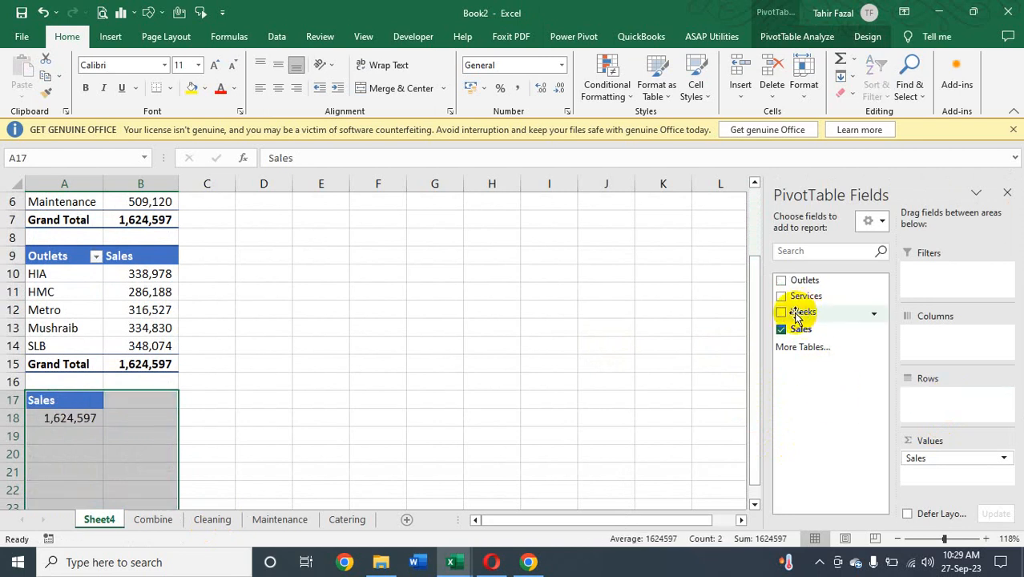
{"action": "left_click", "coordinate": [781, 313]}
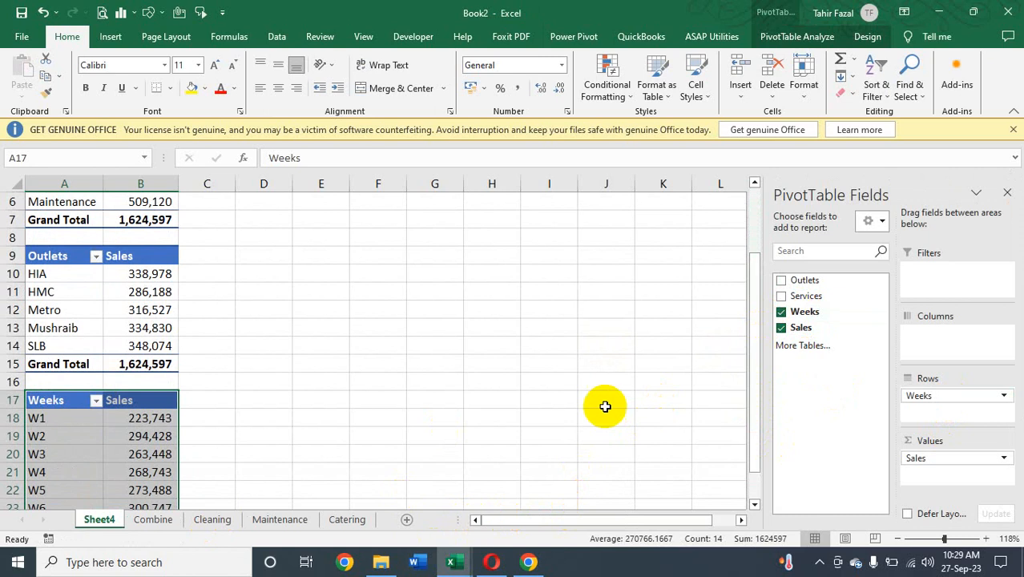
- Narrow column C to a thin spacer beside the three pivot tables
{"action": "scroll", "coordinate": [748, 210], "scroll_direction": "up", "scroll_amount": 2}
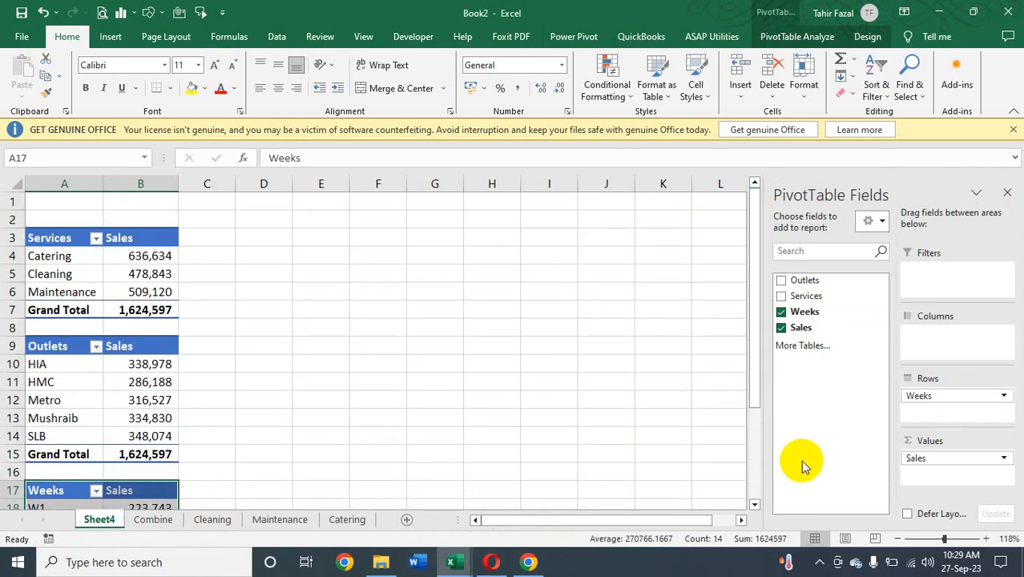
{"action": "left_click", "coordinate": [939, 538]}
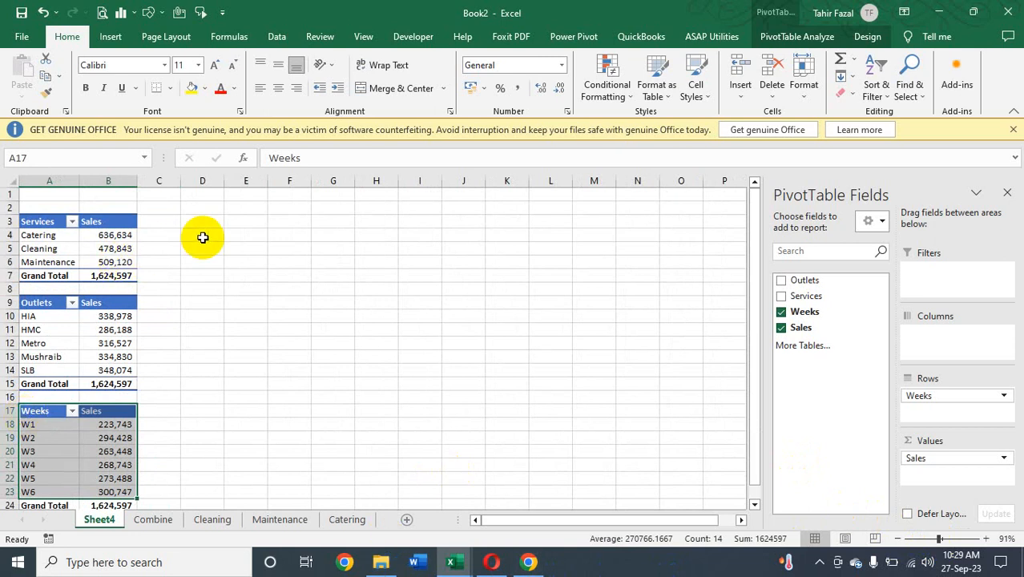
{"action": "left_click", "coordinate": [202, 235]}
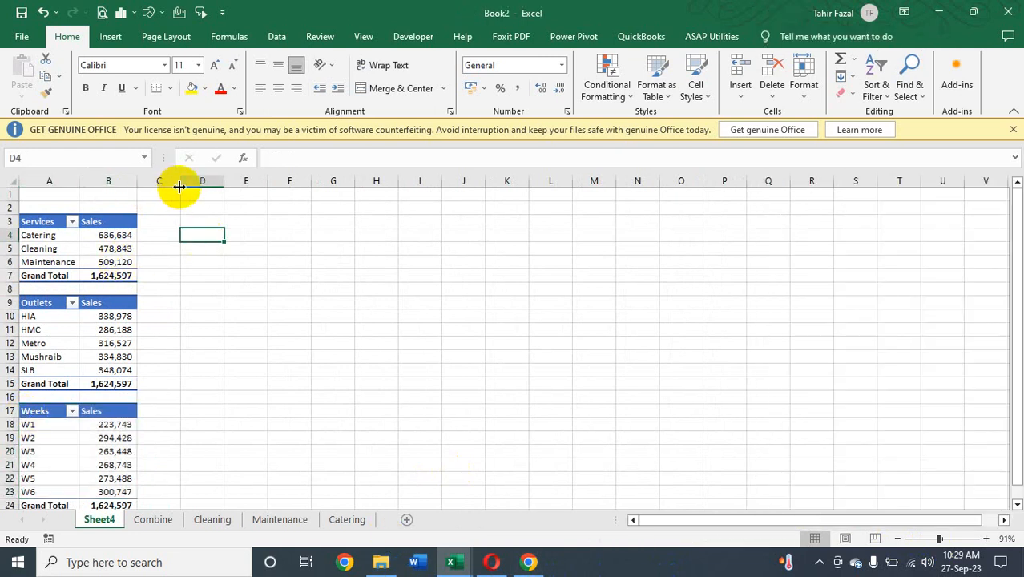
{"action": "left_click_drag", "start_coordinate": [180, 182], "coordinate": [145, 187]}
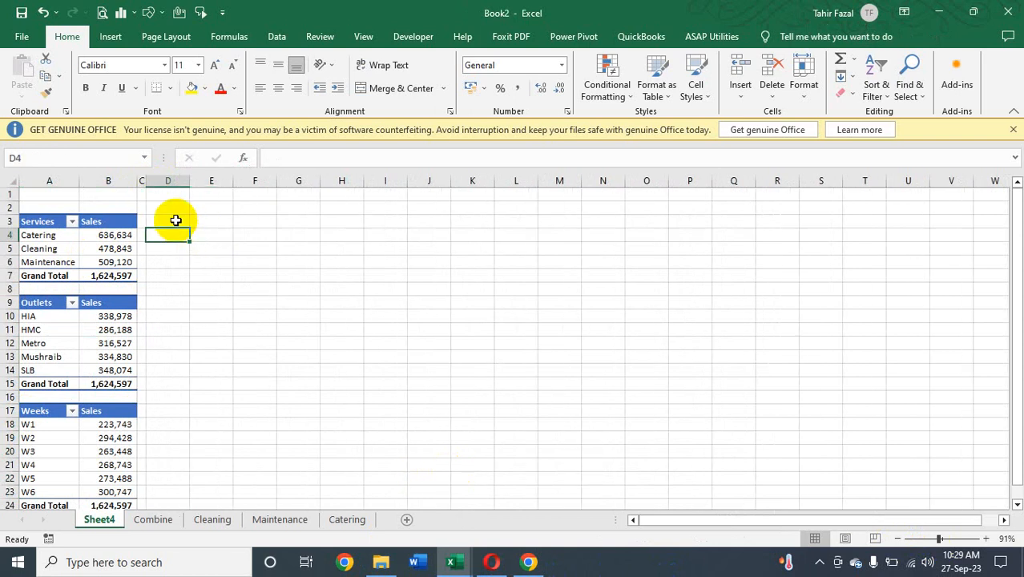
- Fill the range D3:K24 with light grey as a background area beside the pivot tables
{"action": "left_click_drag", "start_coordinate": [175, 221], "coordinate": [484, 433]}
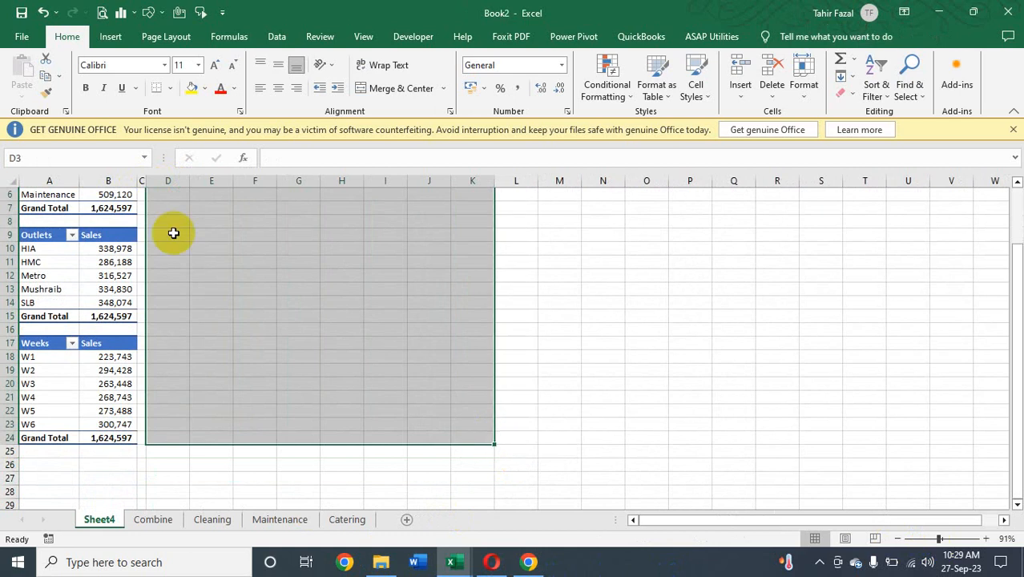
{"action": "left_click", "coordinate": [205, 87]}
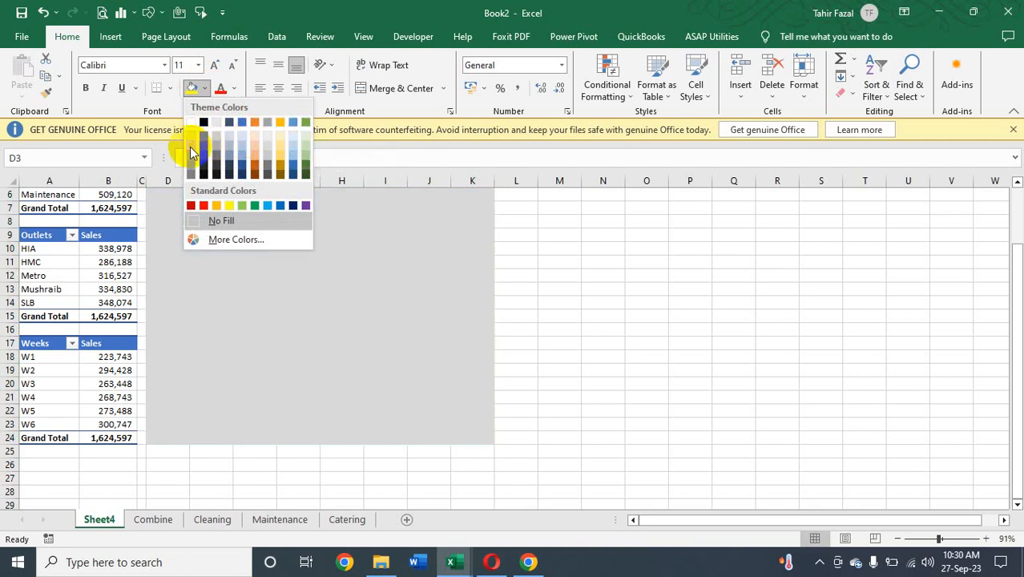
{"action": "left_click", "coordinate": [190, 146]}
{"action": "scroll", "coordinate": [488, 205], "scroll_direction": "up", "scroll_amount": 2}
{"action": "left_click", "coordinate": [563, 225]}
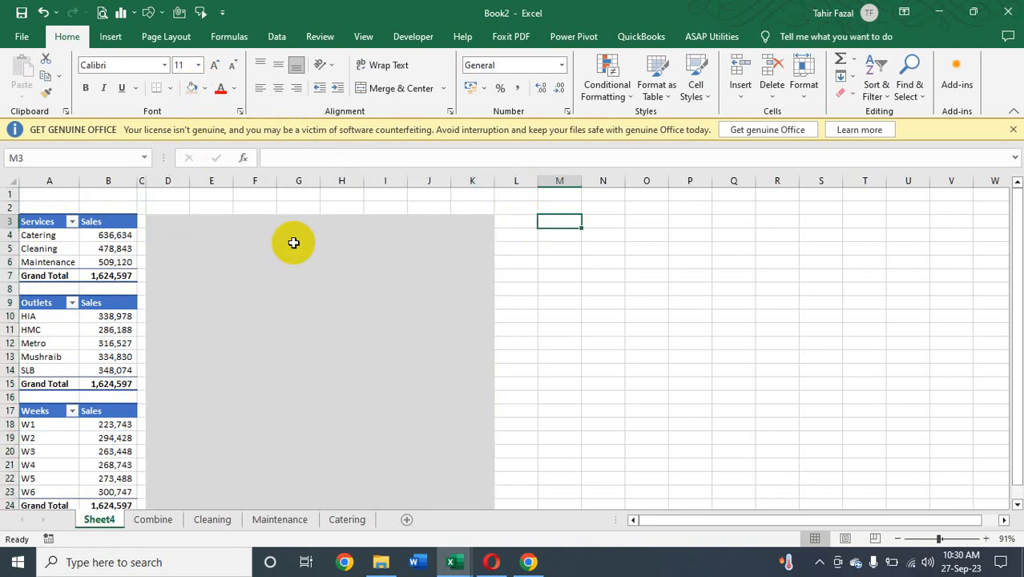
- Extend the light grey background to column N by filling D3:N24 with the same colour
{"action": "left_click_drag", "start_coordinate": [155, 221], "coordinate": [589, 481]}
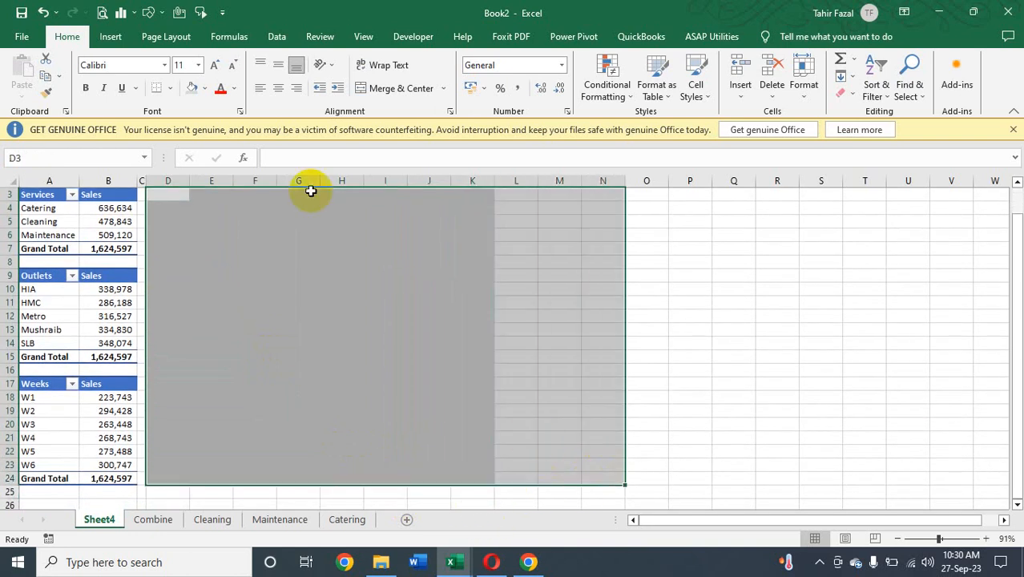
{"action": "left_click", "coordinate": [192, 88]}
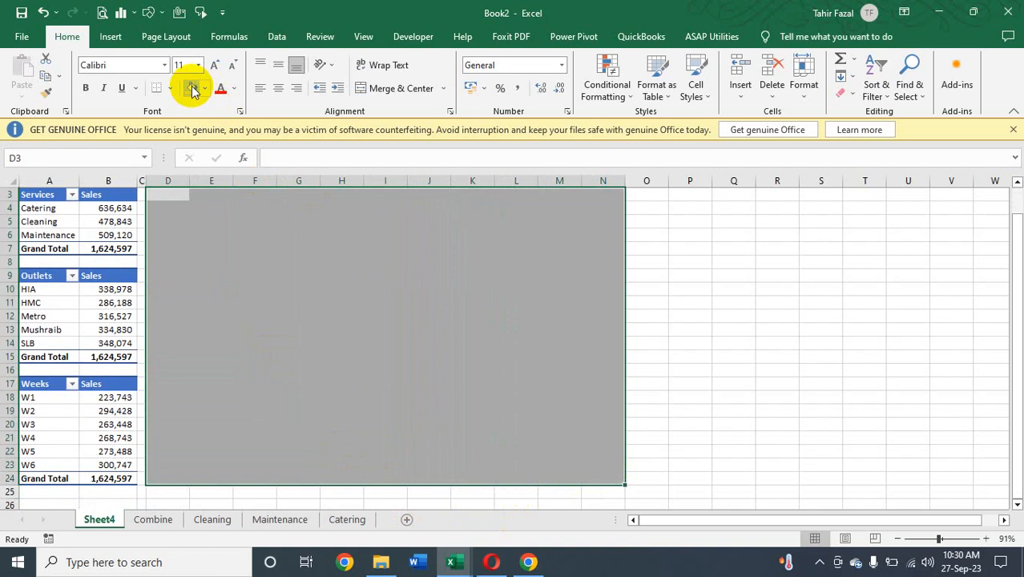
{"action": "left_click", "coordinate": [677, 288]}
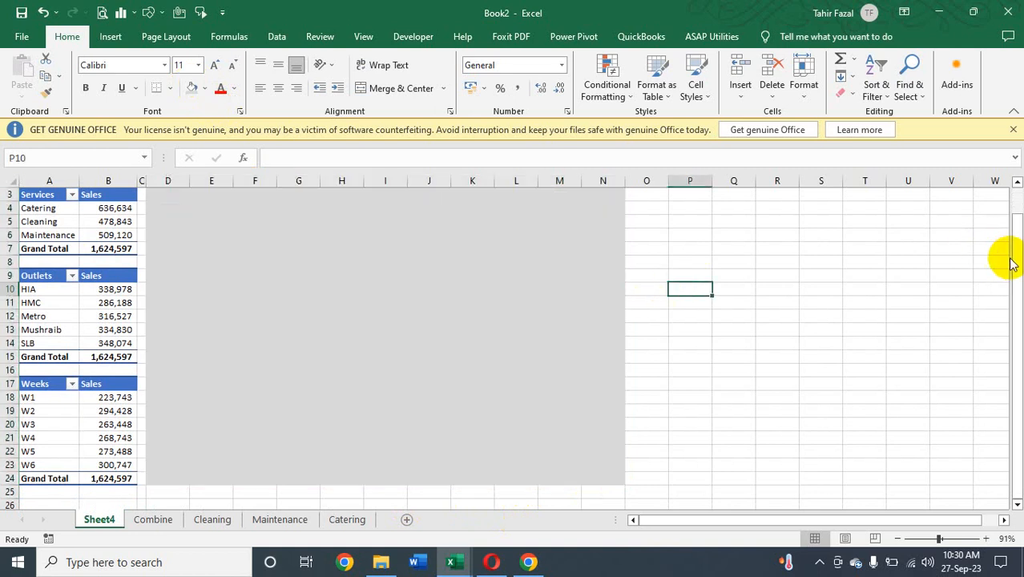
- Narrow column O to a thin spacer and fill P3:S24 with the same light grey
{"action": "left_click_drag", "start_coordinate": [1011, 264], "coordinate": [1008, 212]}
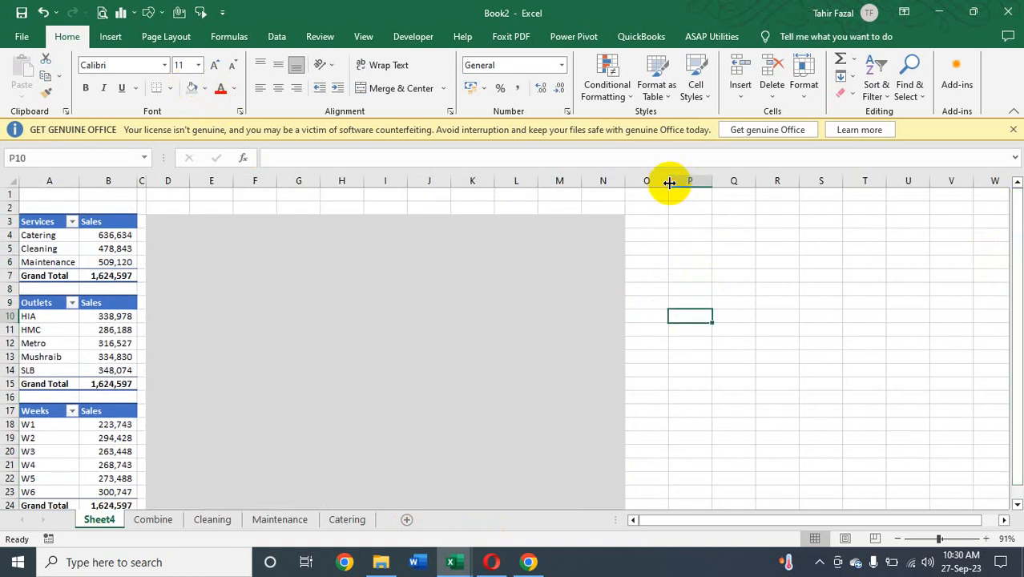
{"action": "left_click_drag", "start_coordinate": [669, 183], "coordinate": [633, 183]}
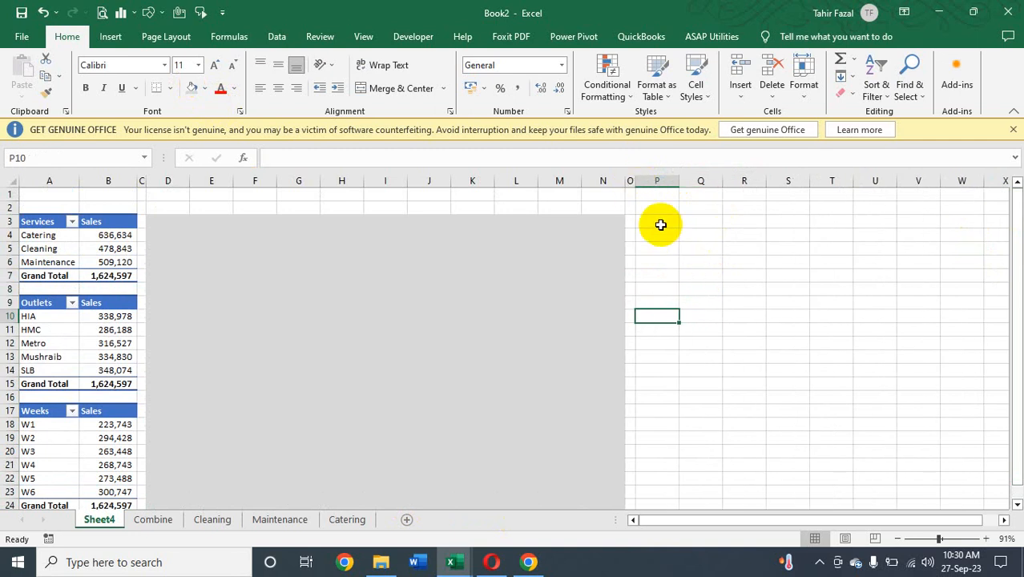
{"action": "left_click_drag", "start_coordinate": [660, 225], "coordinate": [799, 451]}
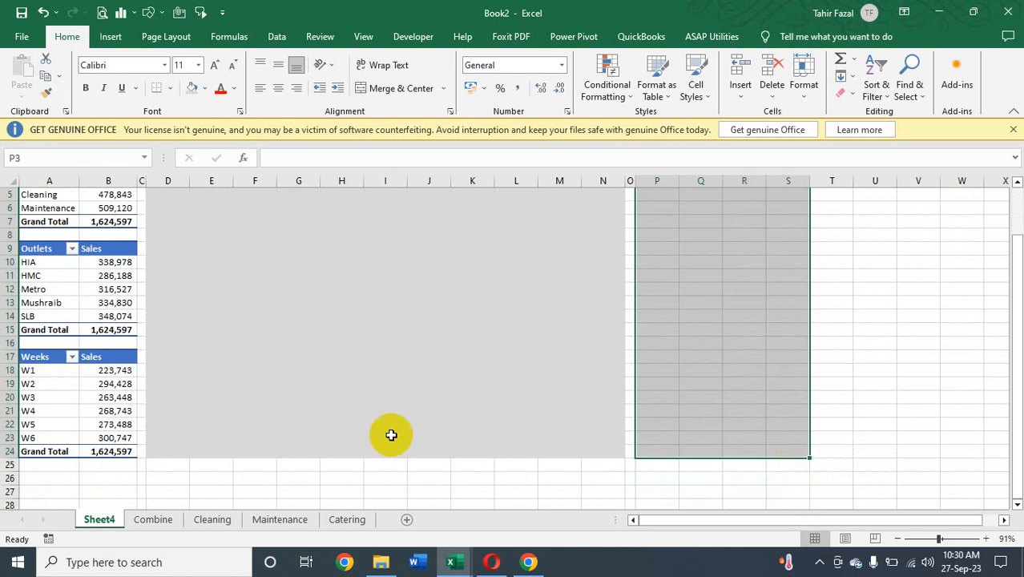
{"action": "left_click", "coordinate": [191, 87]}
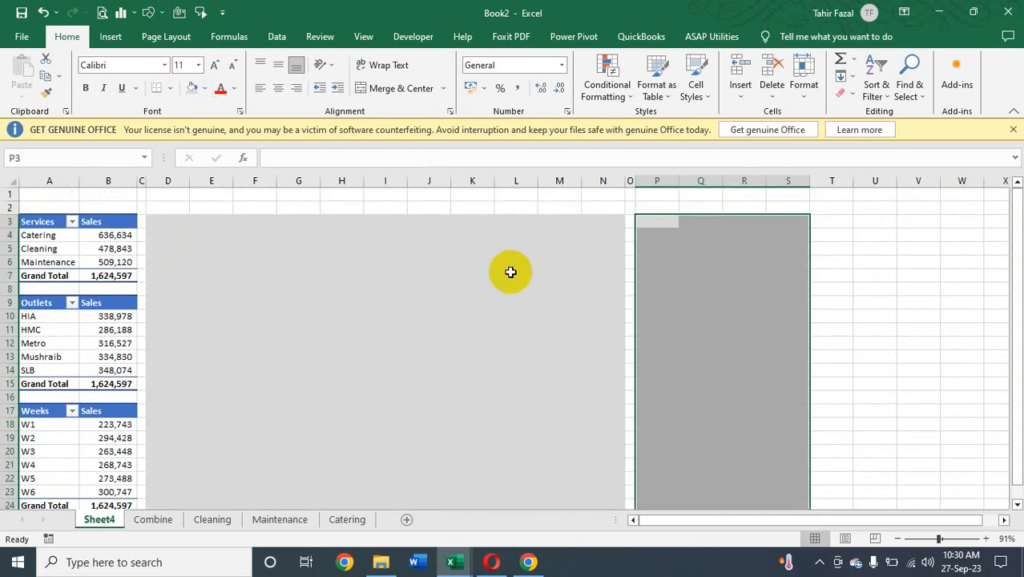
{"action": "left_click", "coordinate": [188, 233]}
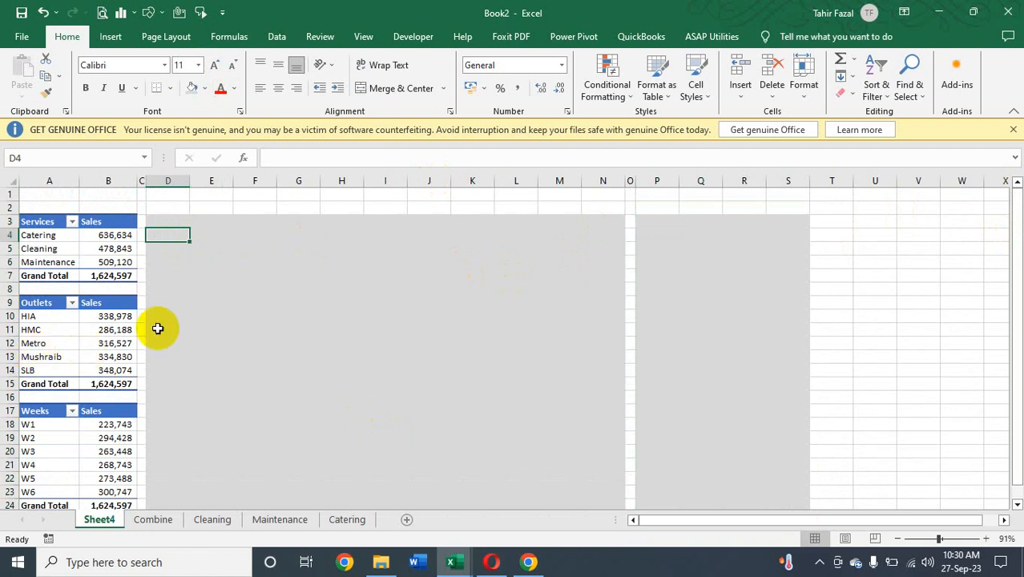
- Rename the pivot table at A9 as Outlets
{"action": "left_click", "coordinate": [36, 303]}
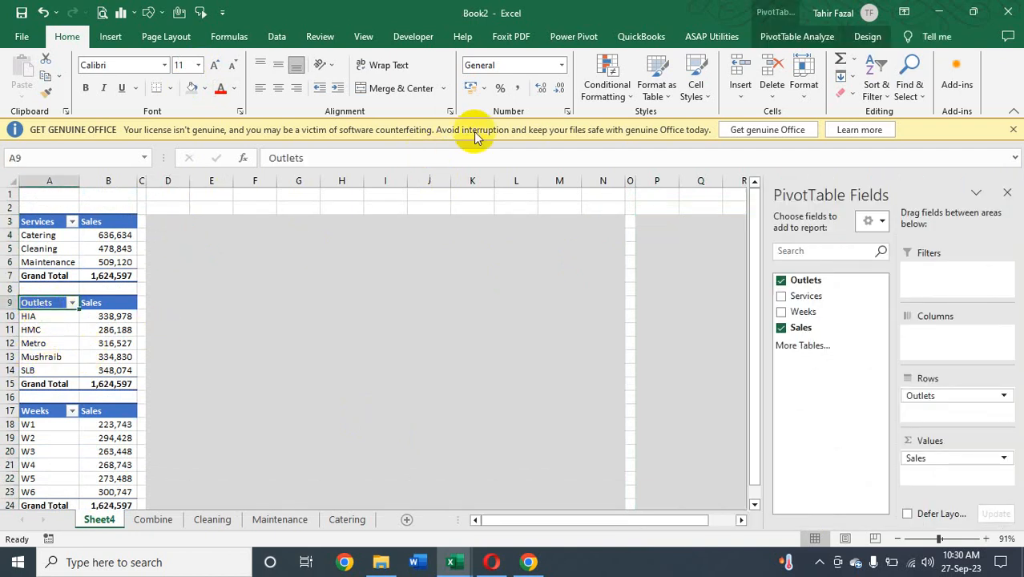
{"action": "left_click", "coordinate": [799, 37]}
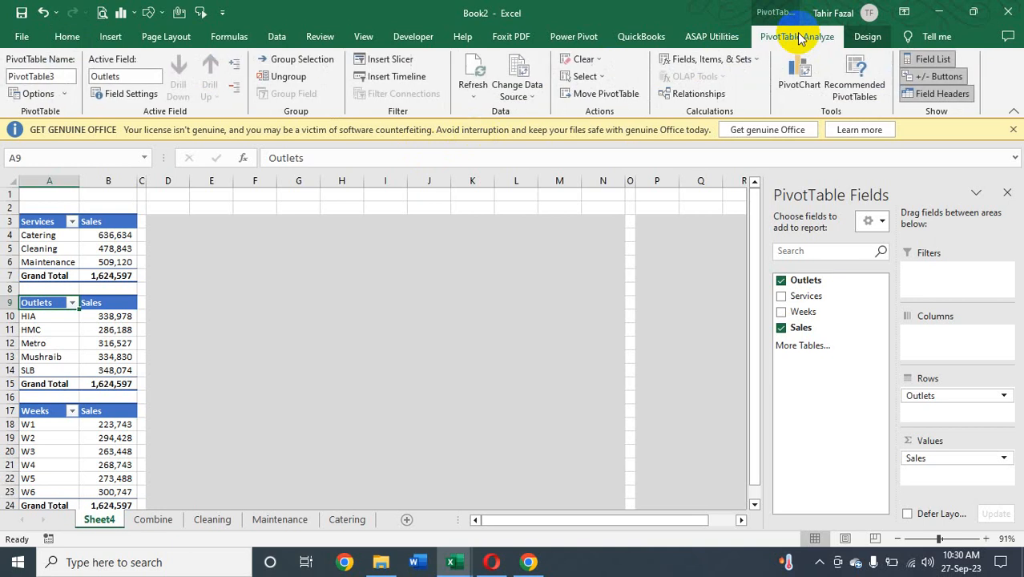
{"action": "left_click", "coordinate": [68, 76]}
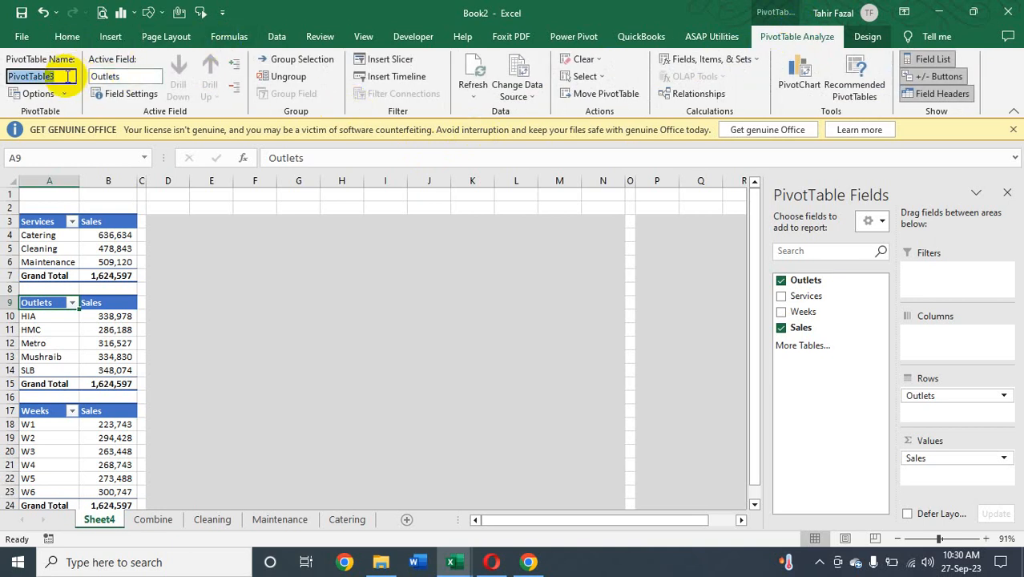
{"action": "type", "text": "Out"}
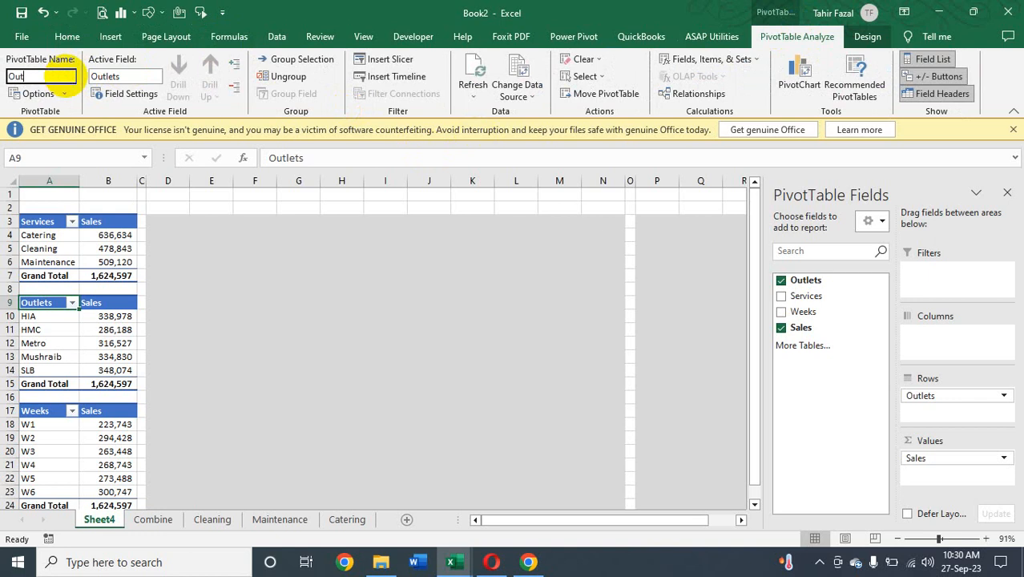
{"action": "type", "text": "lets"}
{"action": "key", "text": "Return"}
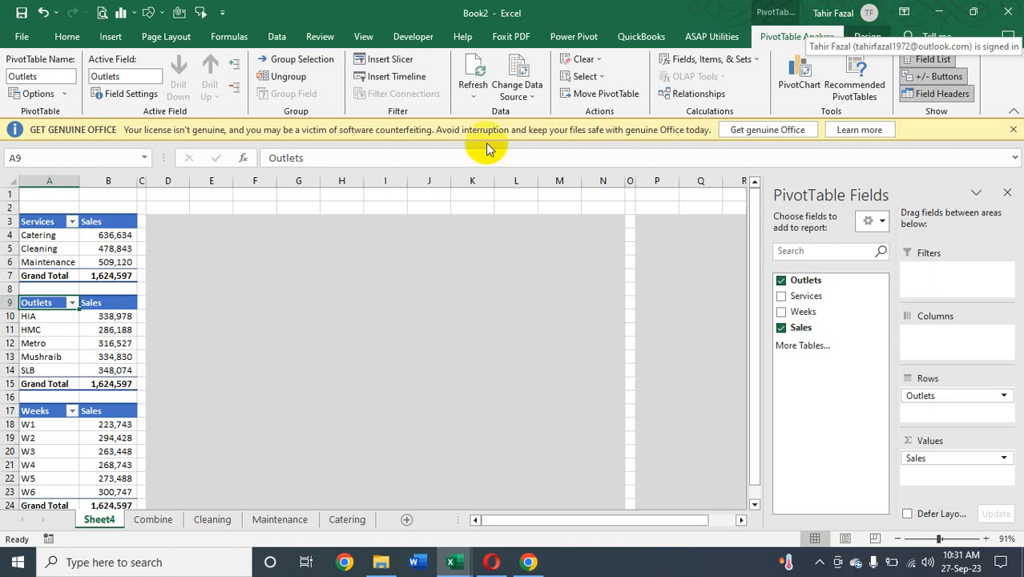
- Rename the pivot table at A17 as Weeks
{"action": "left_click", "coordinate": [47, 77]}
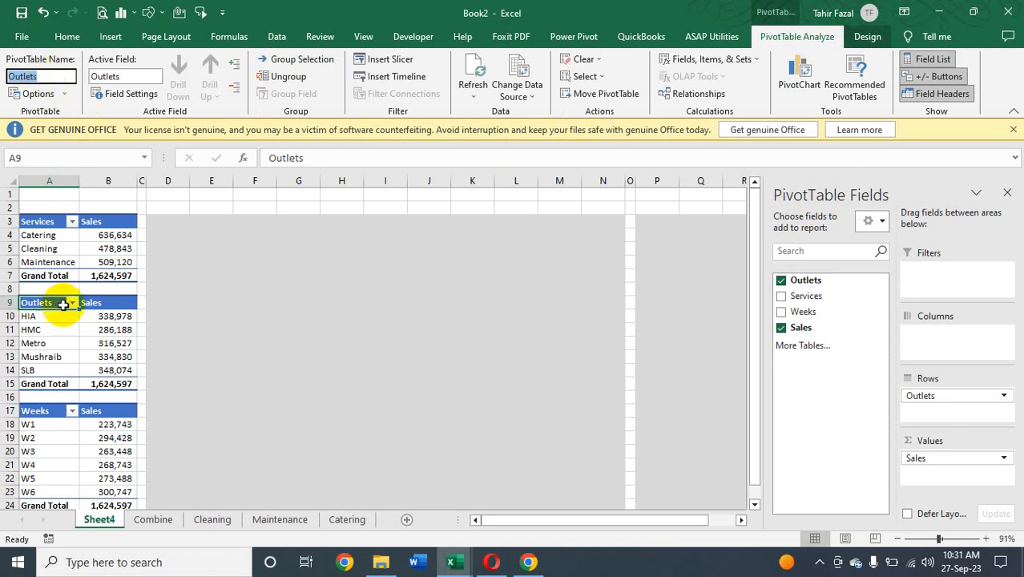
{"action": "left_click", "coordinate": [47, 413]}
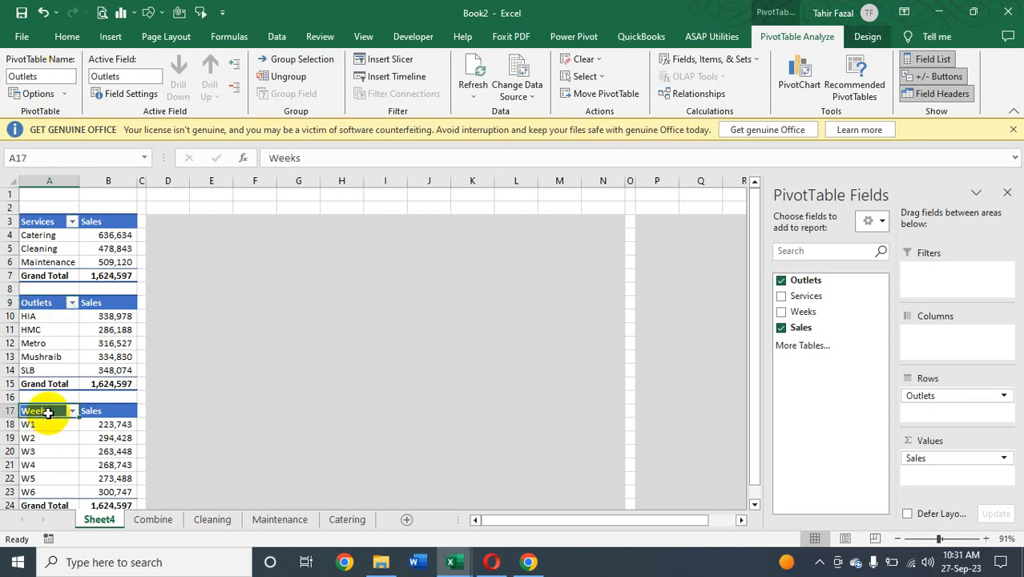
{"action": "left_click", "coordinate": [63, 78]}
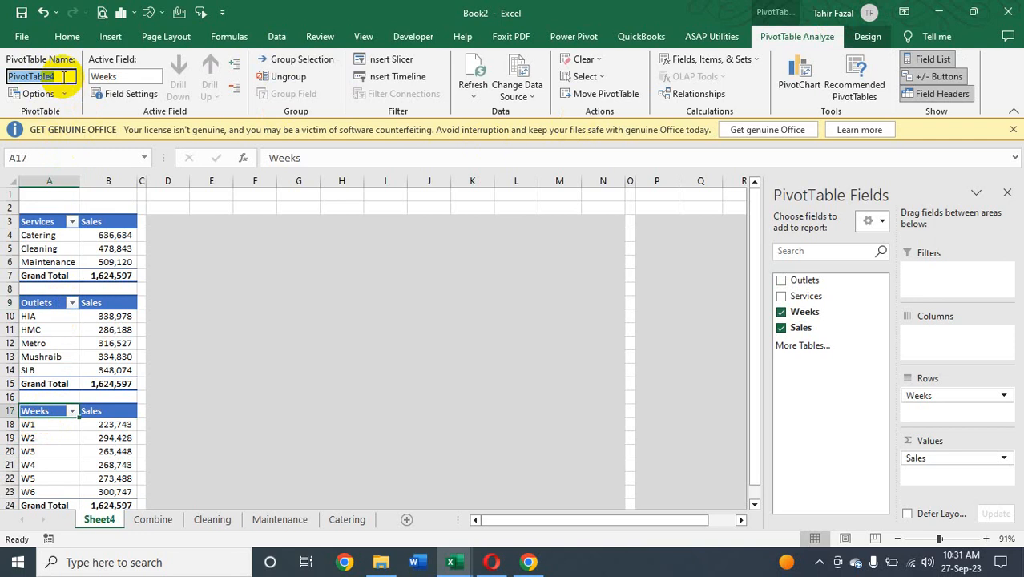
{"action": "type", "text": "Weeks"}
{"action": "key", "text": "Return"}
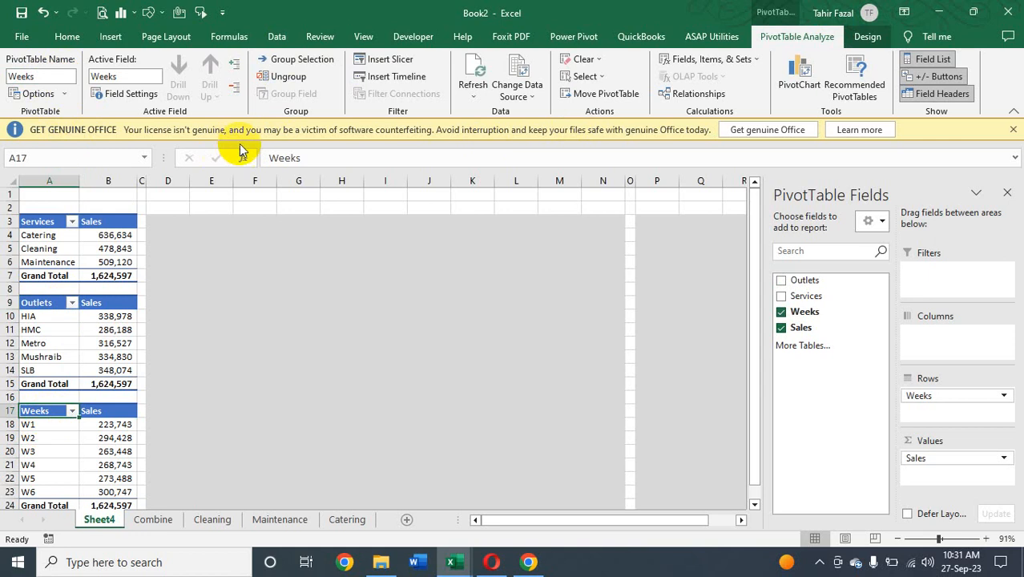
{"action": "left_click", "coordinate": [616, 205]}
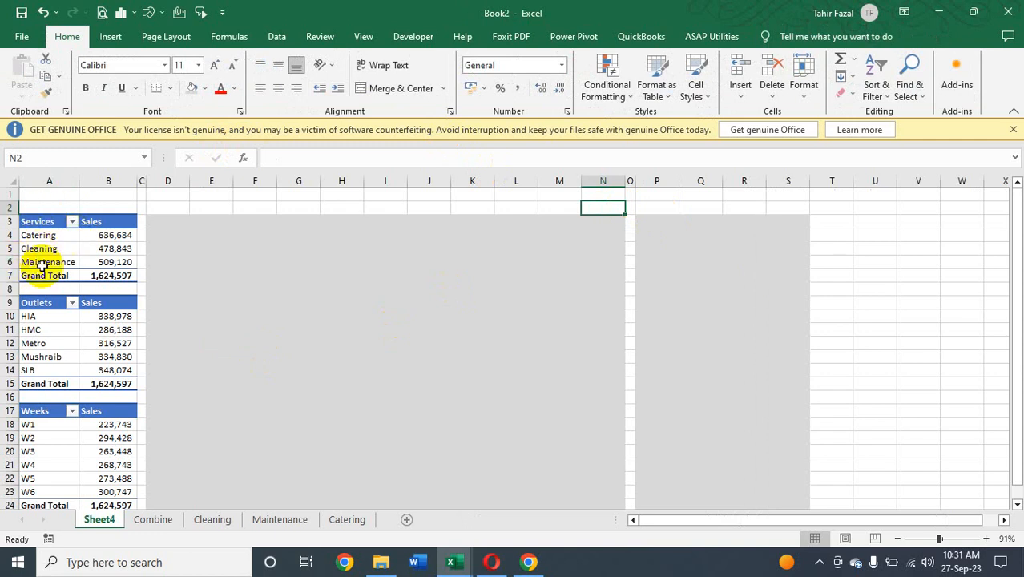
- Insert a pie PivotChart based on the Services pivot table at A3
{"action": "left_click", "coordinate": [34, 412]}
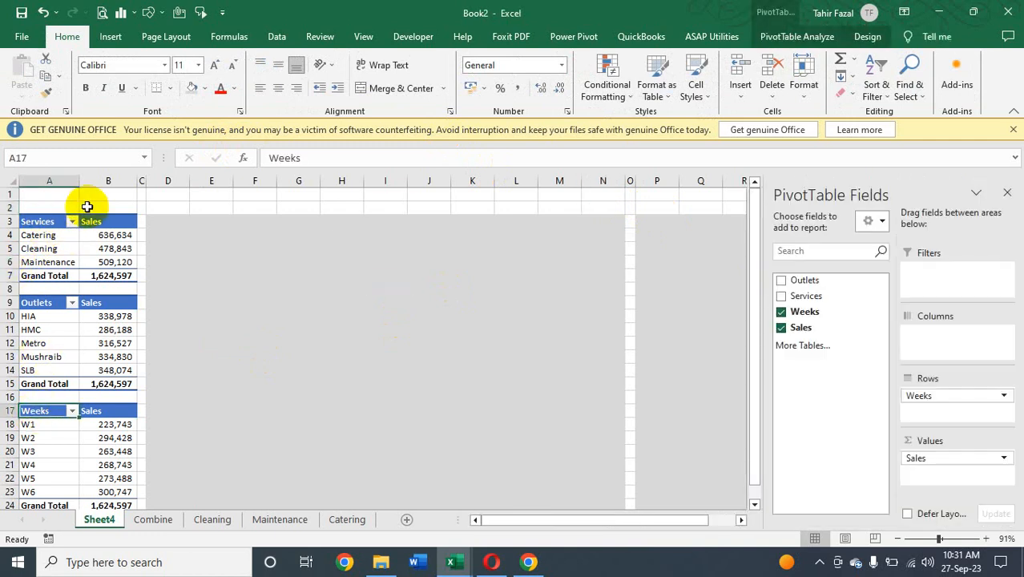
{"action": "left_click", "coordinate": [38, 223]}
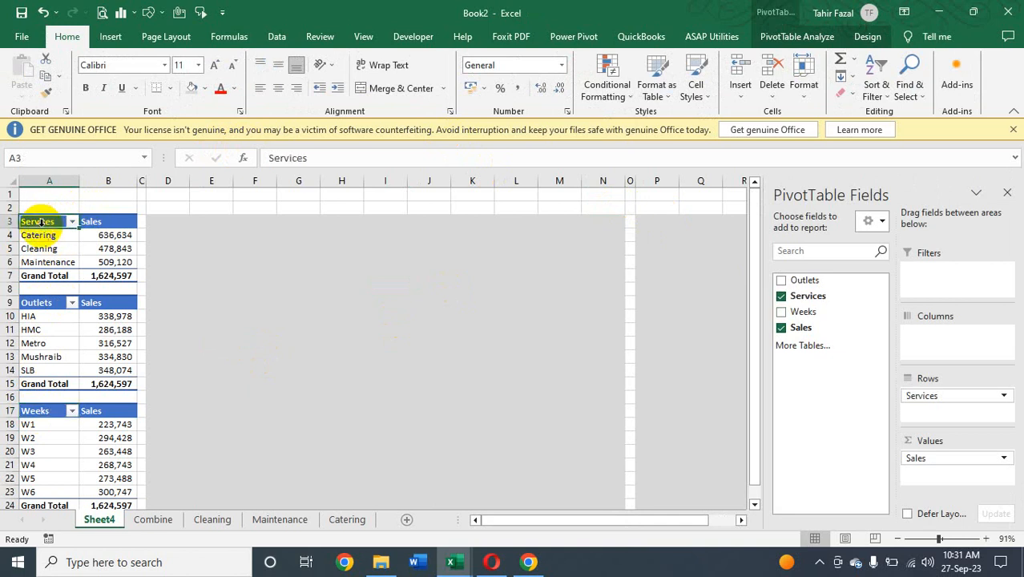
{"action": "left_click", "coordinate": [811, 39]}
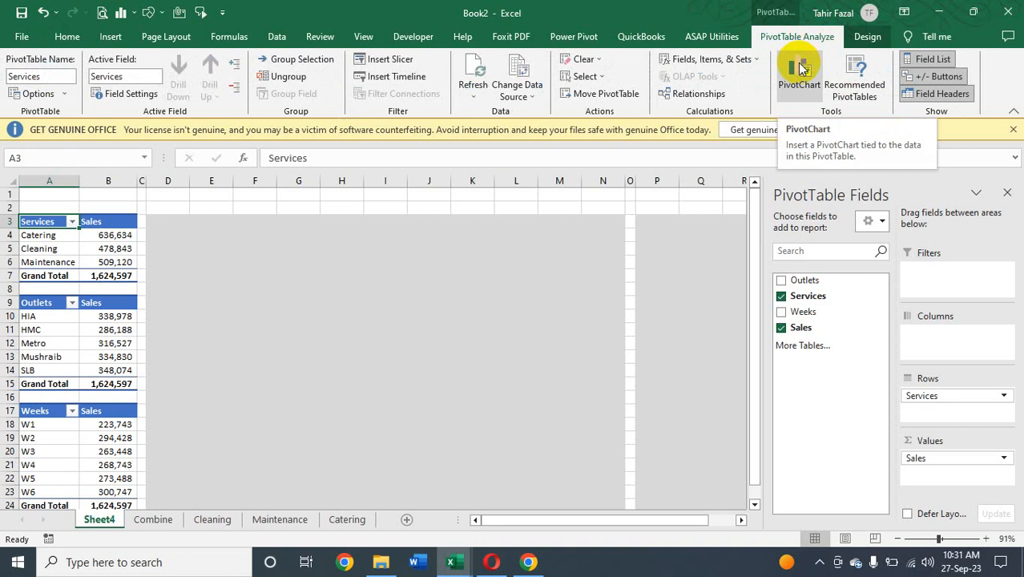
{"action": "left_click", "coordinate": [800, 70]}
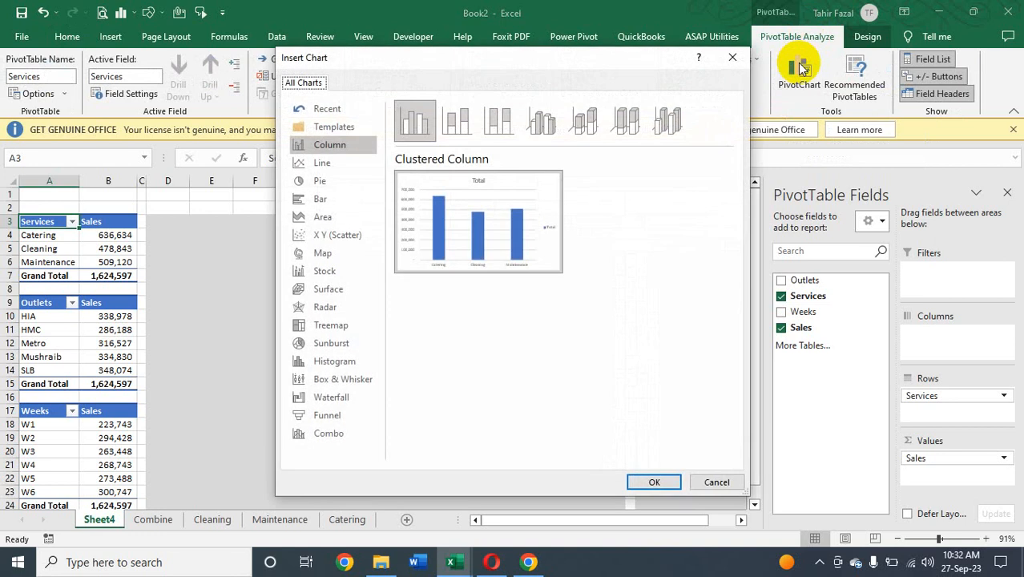
{"action": "left_click", "coordinate": [332, 182]}
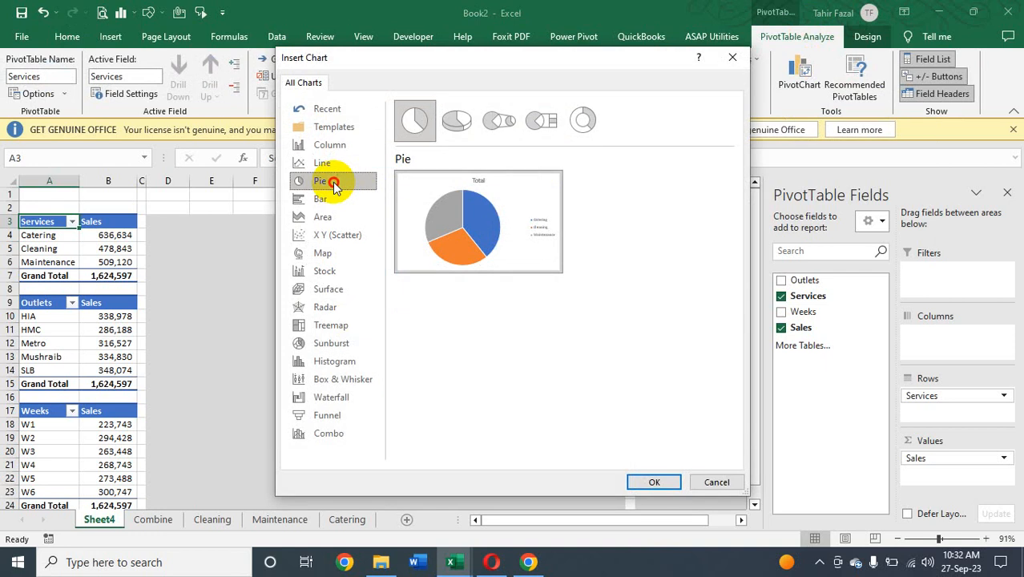
{"action": "left_click", "coordinate": [653, 482]}
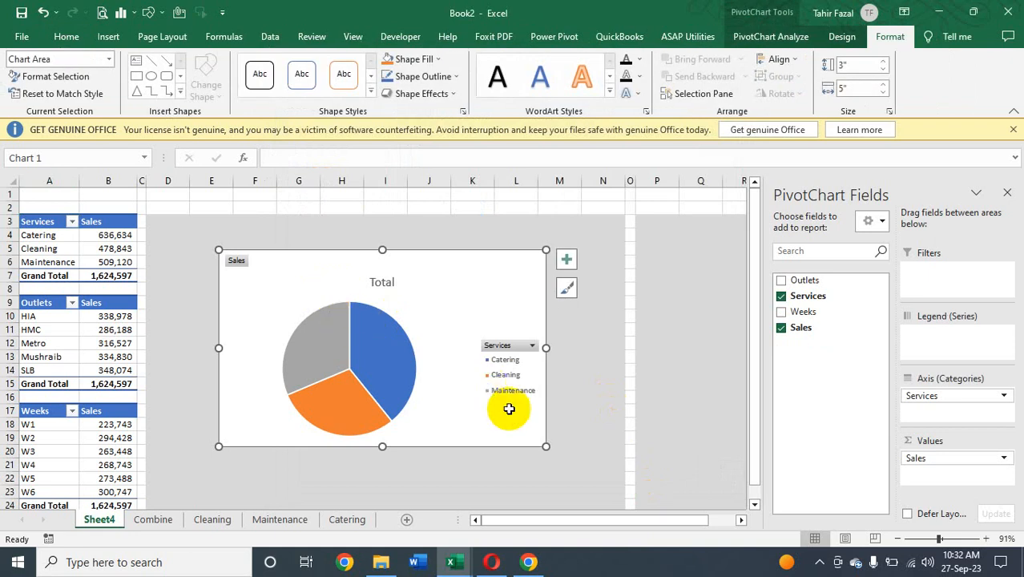
- Place the pie chart at D3 on the grey area, shrink it to about 2.66" by 3.82", and shift its title up
{"action": "left_click_drag", "start_coordinate": [545, 446], "coordinate": [398, 394]}
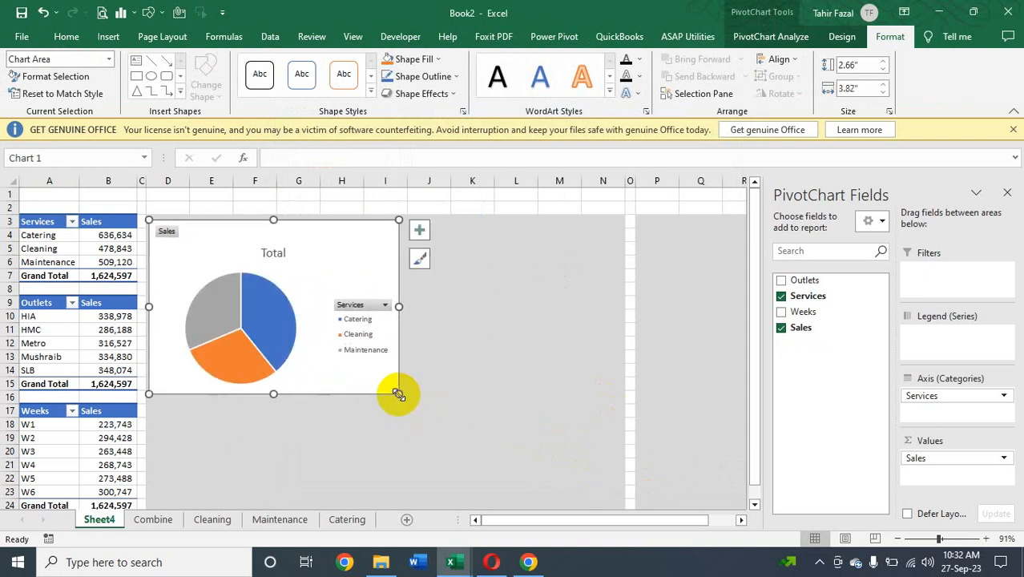
{"action": "left_click", "coordinate": [274, 256]}
{"action": "left_click_drag", "start_coordinate": [278, 261], "coordinate": [264, 246]}
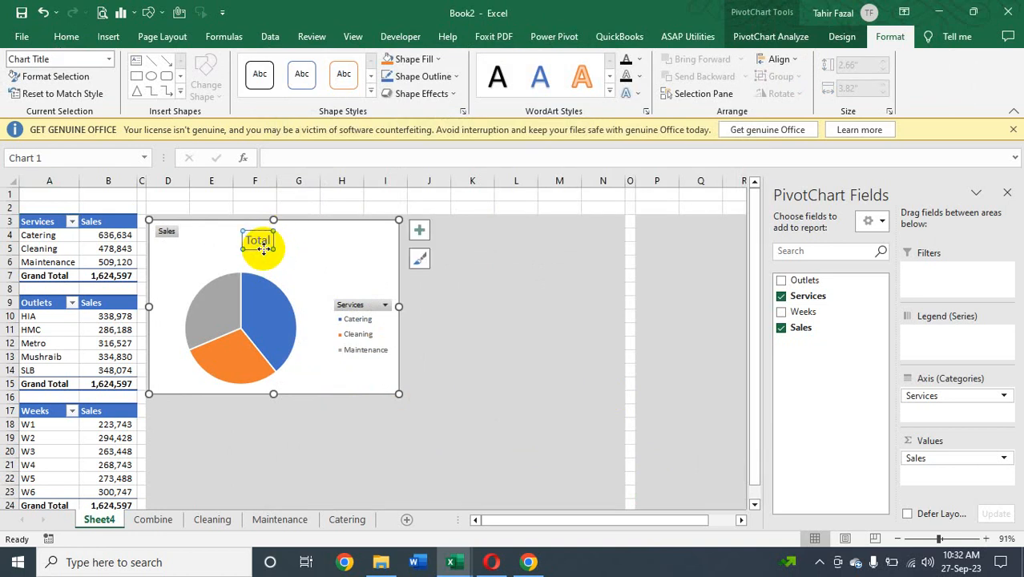
- Hide all field buttons on the pie chart and delete its legend
{"action": "left_click", "coordinate": [384, 307]}
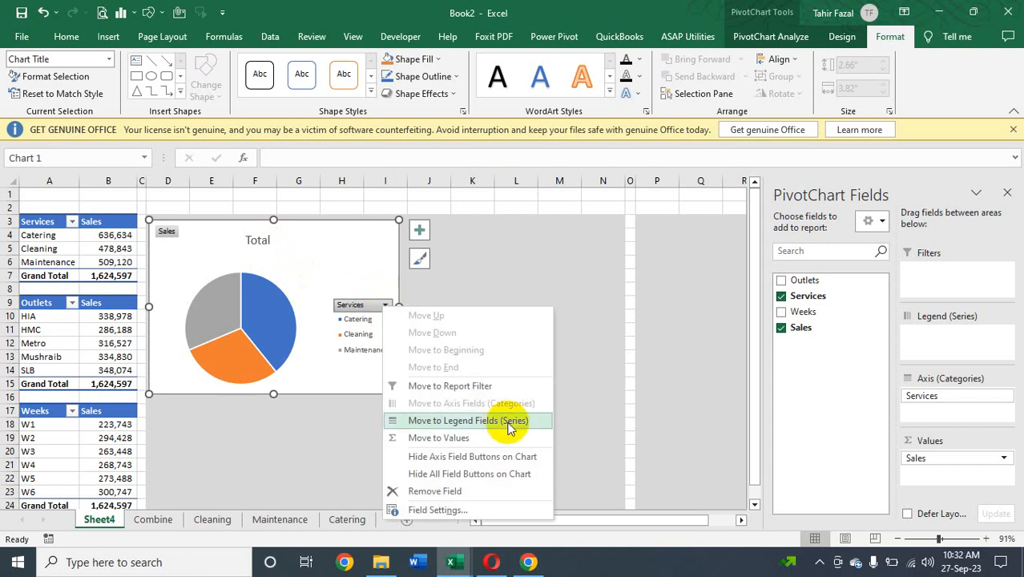
{"action": "left_click", "coordinate": [492, 476]}
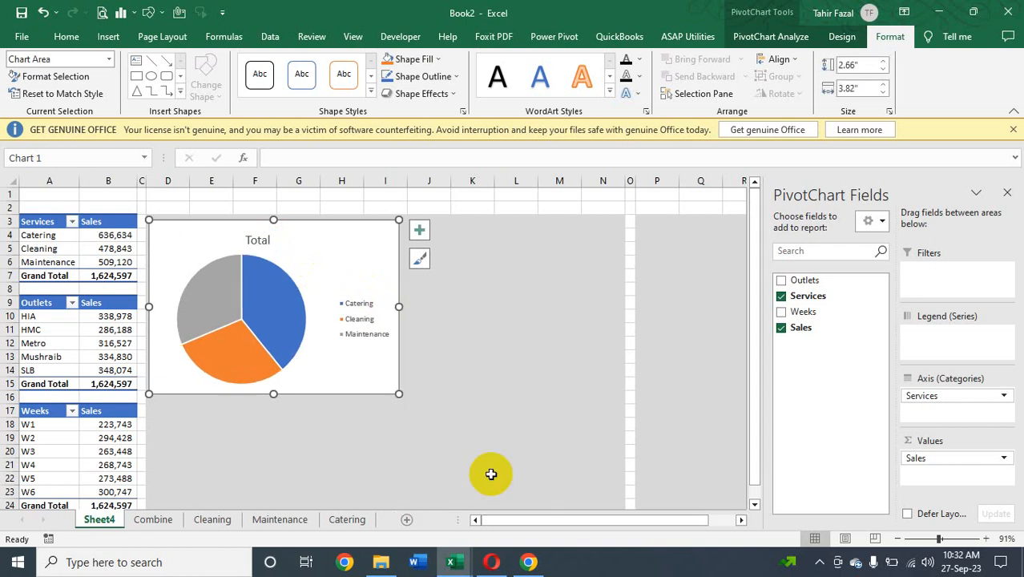
{"action": "left_click", "coordinate": [356, 322]}
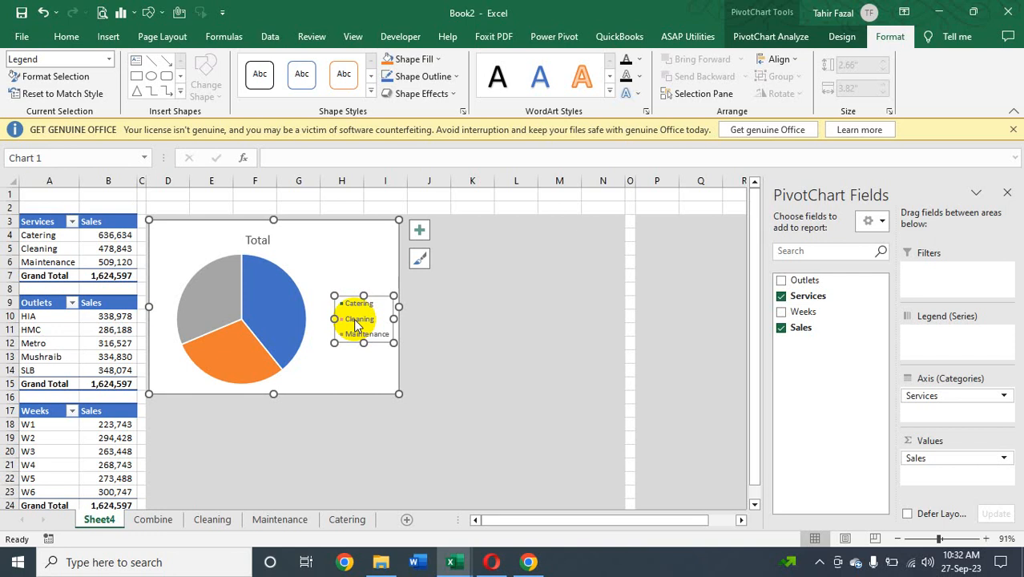
{"action": "key", "text": "Delete"}
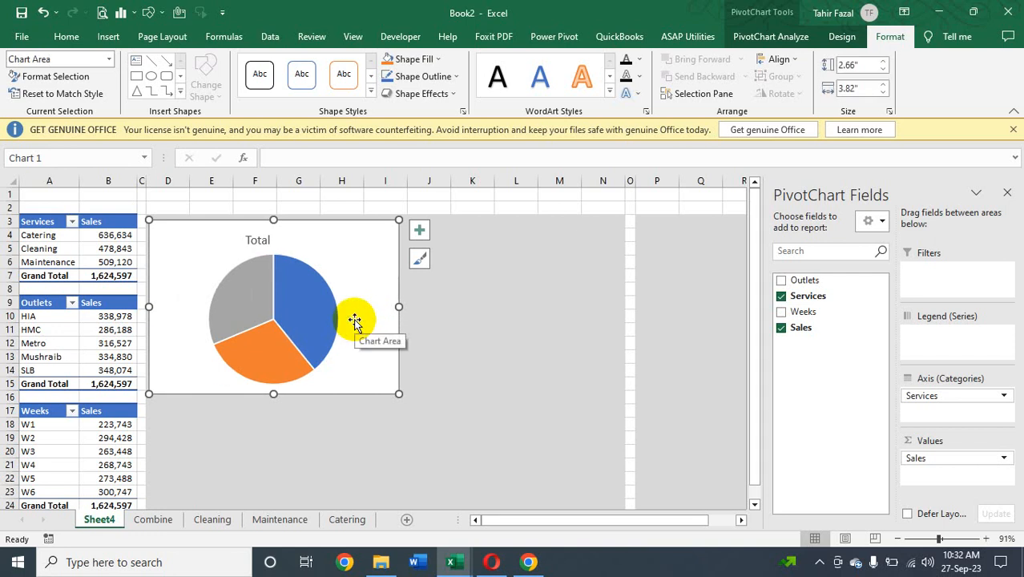
- Link the pie chart's title to the Services header cell with the formula =Sheet4!$A$3
{"action": "left_click", "coordinate": [258, 240]}
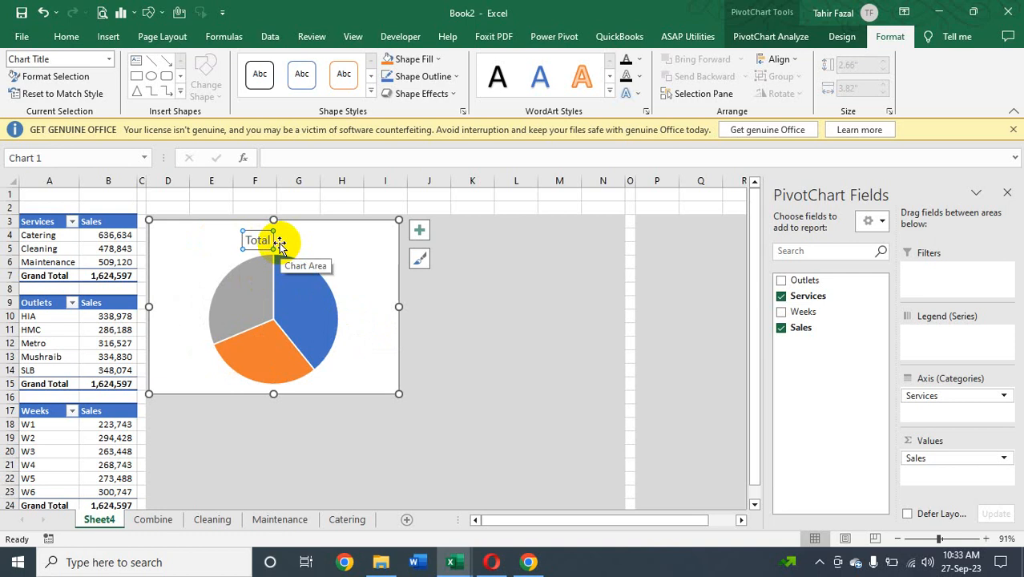
{"action": "left_click", "coordinate": [270, 157]}
{"action": "type", "text": "="}
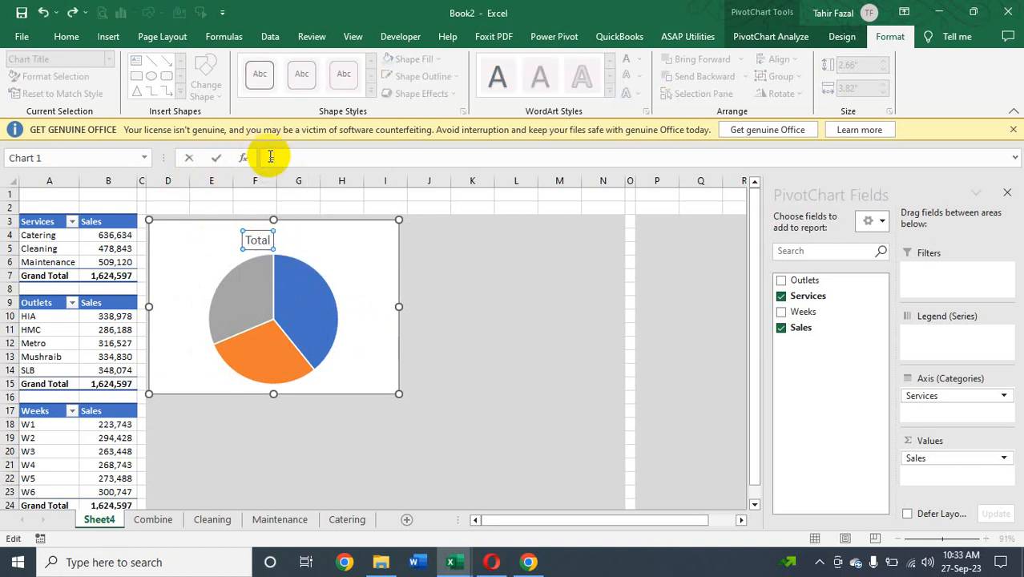
{"action": "left_click", "coordinate": [39, 226]}
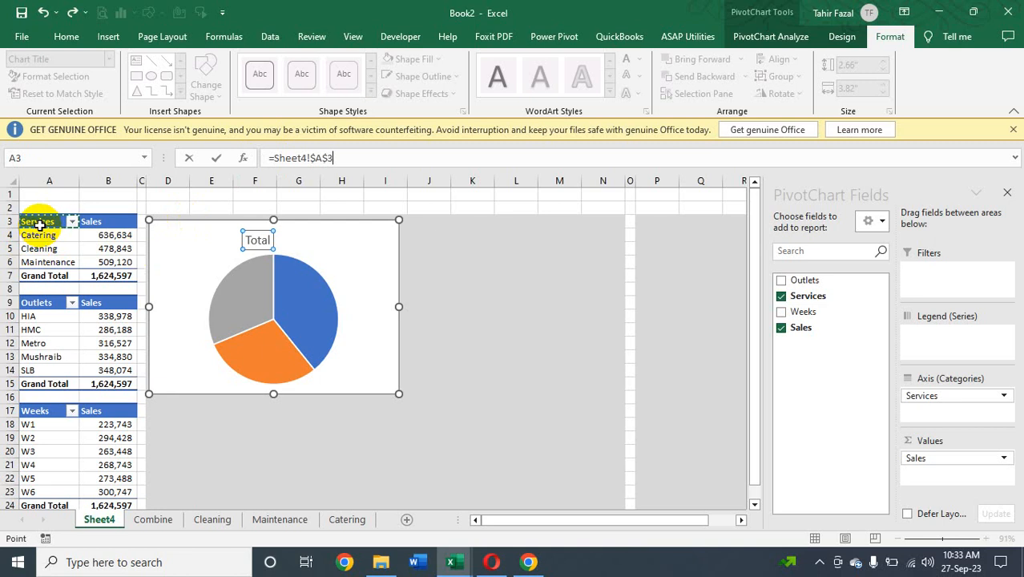
{"action": "key", "text": "Return"}
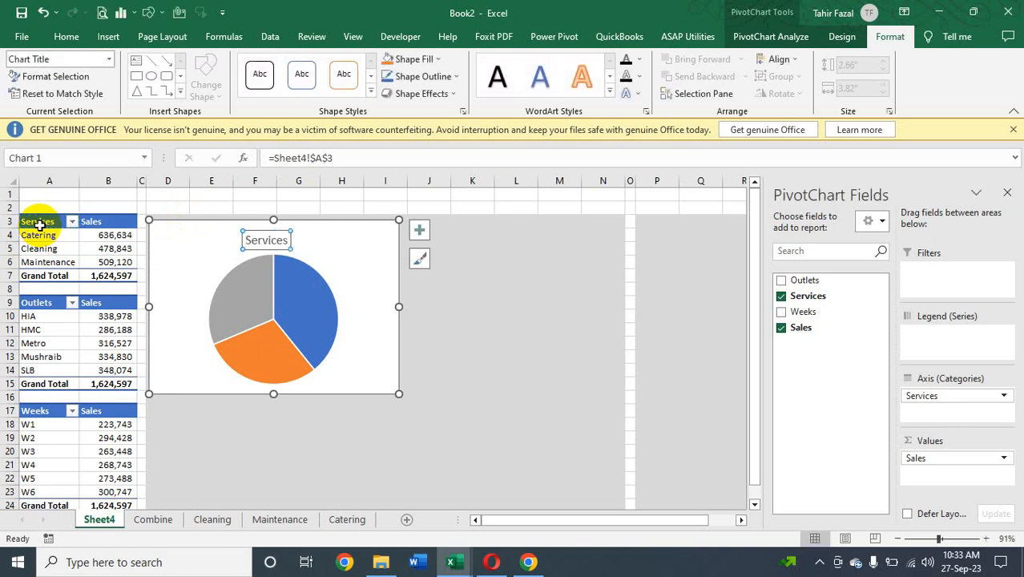
- Make the pie chart's title bold and increase its font size by two increments
{"action": "key", "text": "ctrl+b"}
{"action": "key", "text": "ctrl+shift+period"}
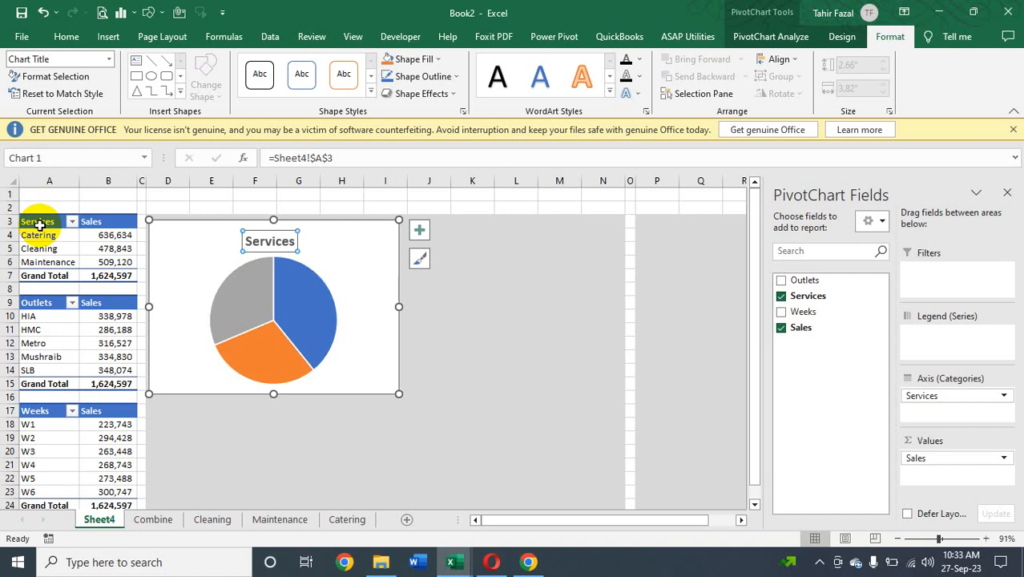
{"action": "key", "text": "ctrl+shift+period"}
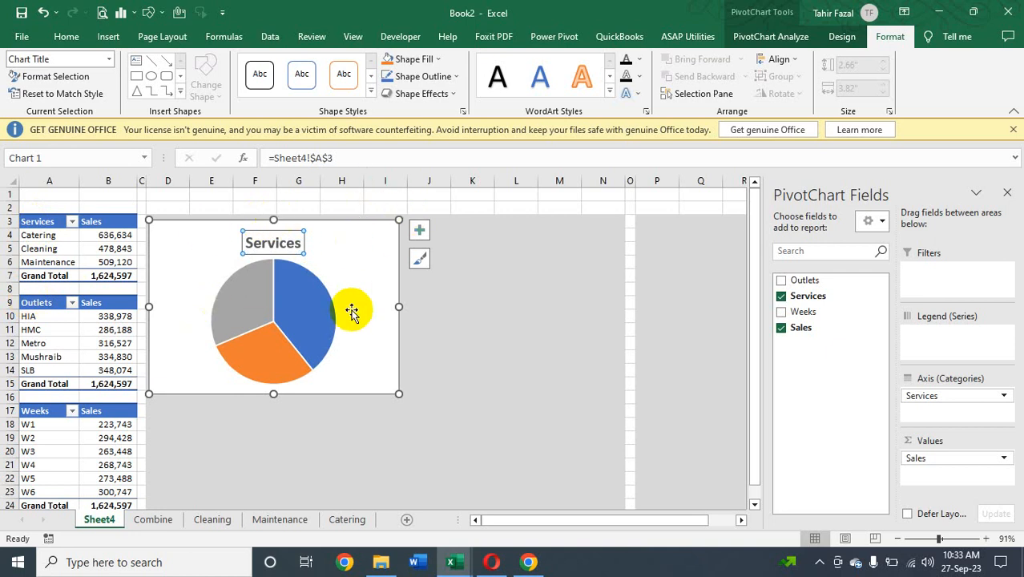
- Add data labels to the slices of the Services pie chart
{"action": "left_click", "coordinate": [308, 309]}
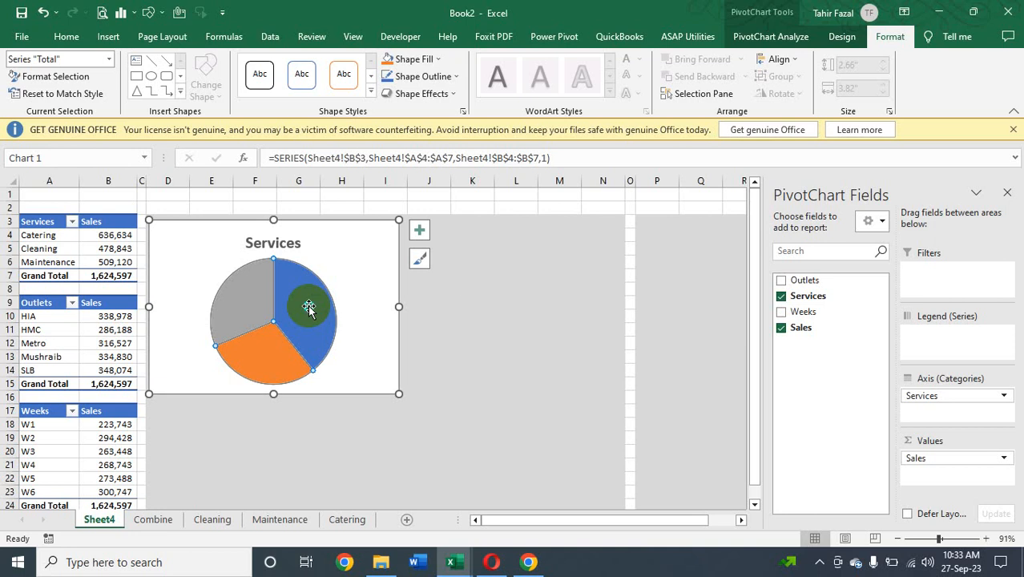
{"action": "right_click", "coordinate": [309, 310]}
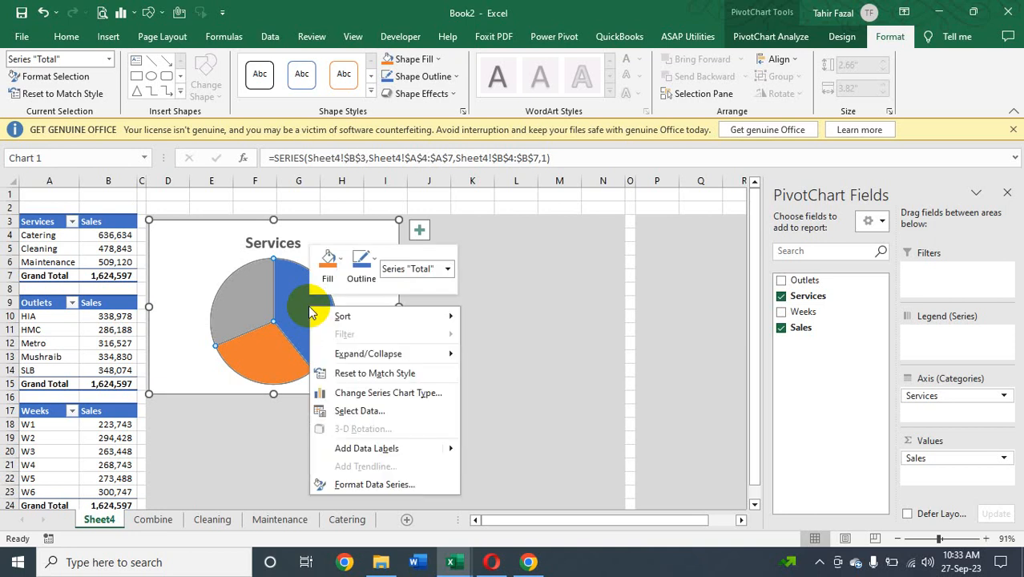
{"action": "left_click", "coordinate": [387, 449]}
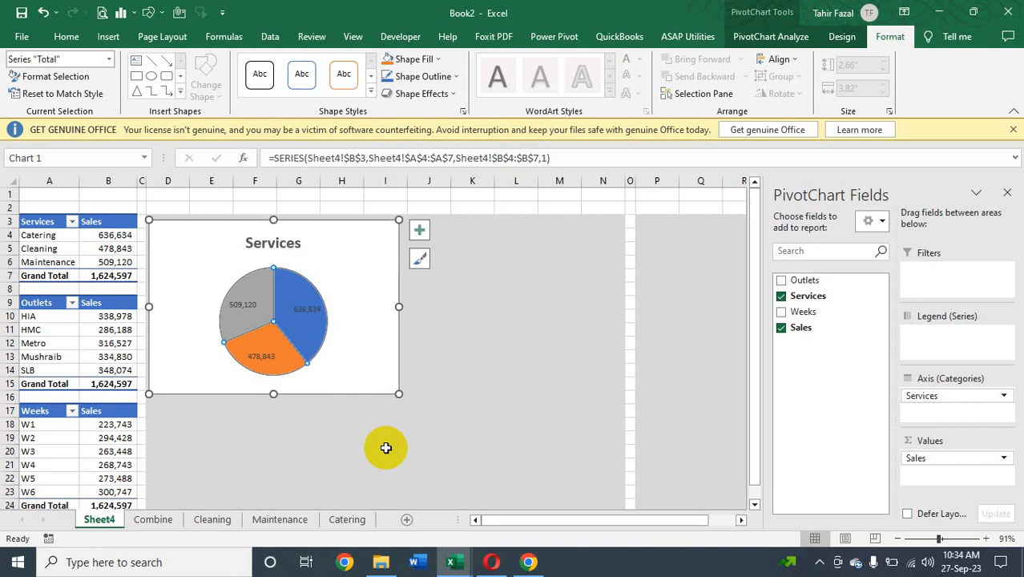
- Move the Catering, Maintenance and Cleaning data labels outside the pie so that leader lines connect them to their slices
{"action": "left_click", "coordinate": [309, 310]}
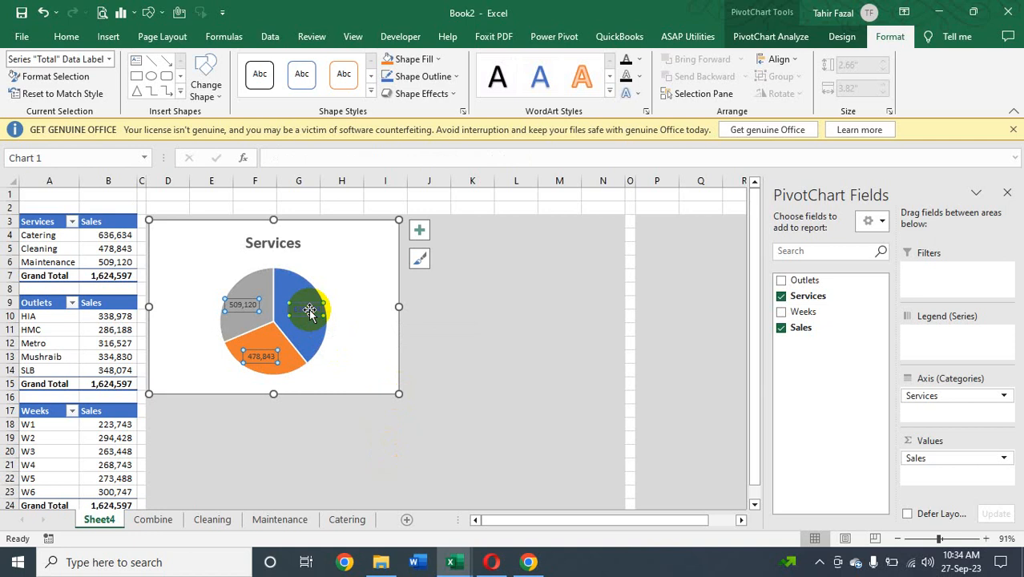
{"action": "left_click", "coordinate": [309, 310]}
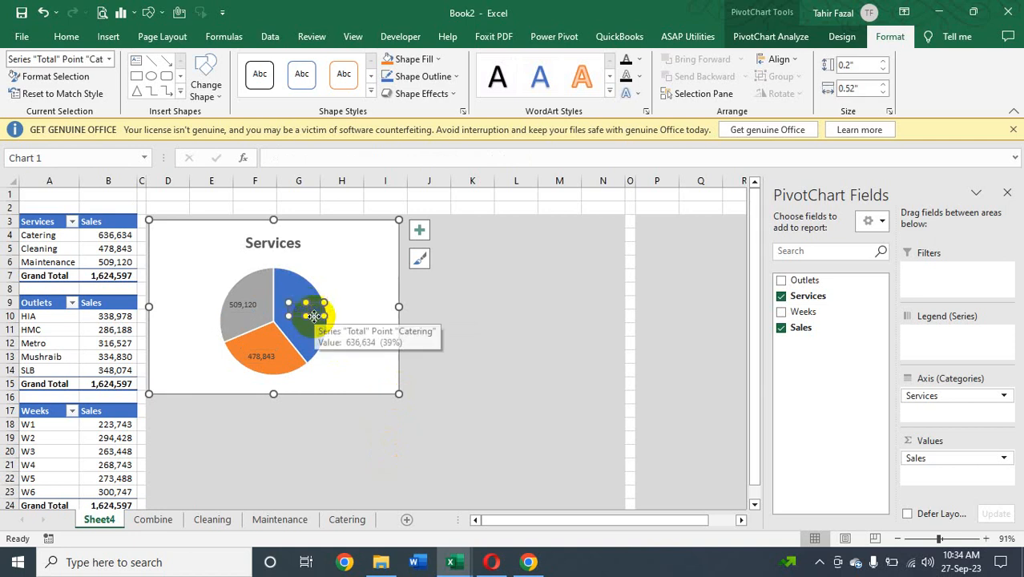
{"action": "left_click_drag", "start_coordinate": [314, 313], "coordinate": [355, 270]}
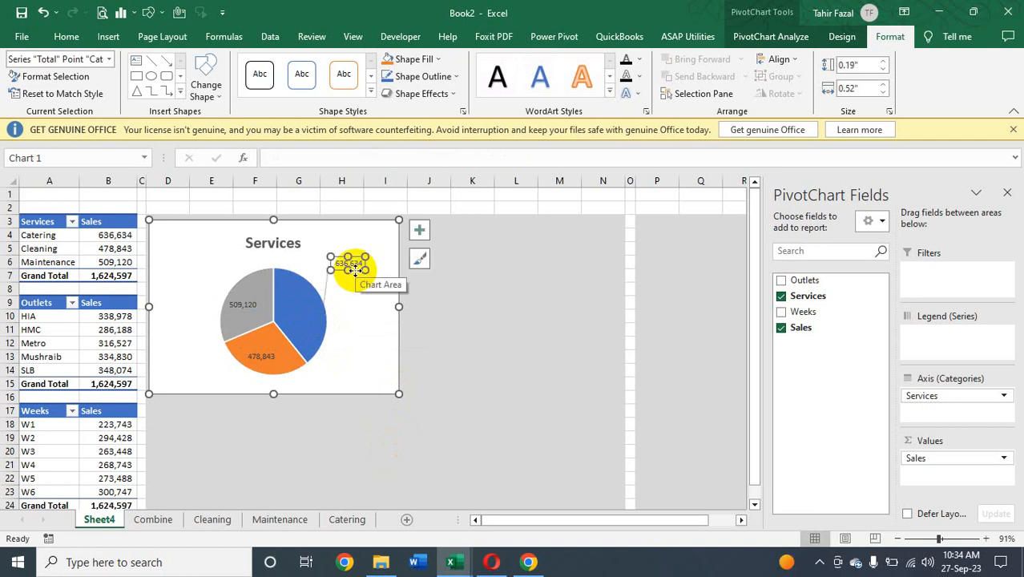
{"action": "left_click", "coordinate": [241, 302]}
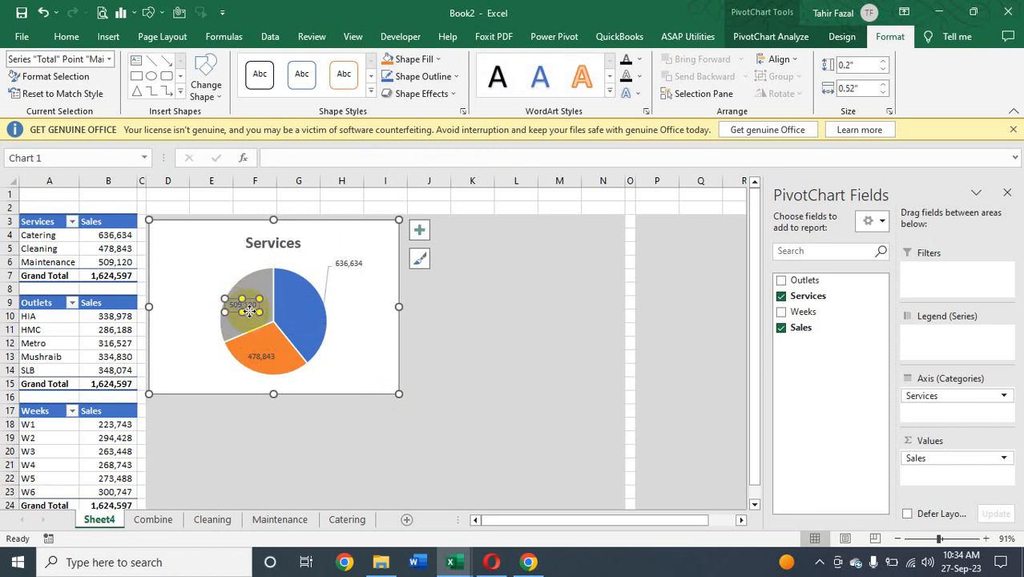
{"action": "left_click_drag", "start_coordinate": [249, 310], "coordinate": [199, 267]}
{"action": "left_click", "coordinate": [263, 355]}
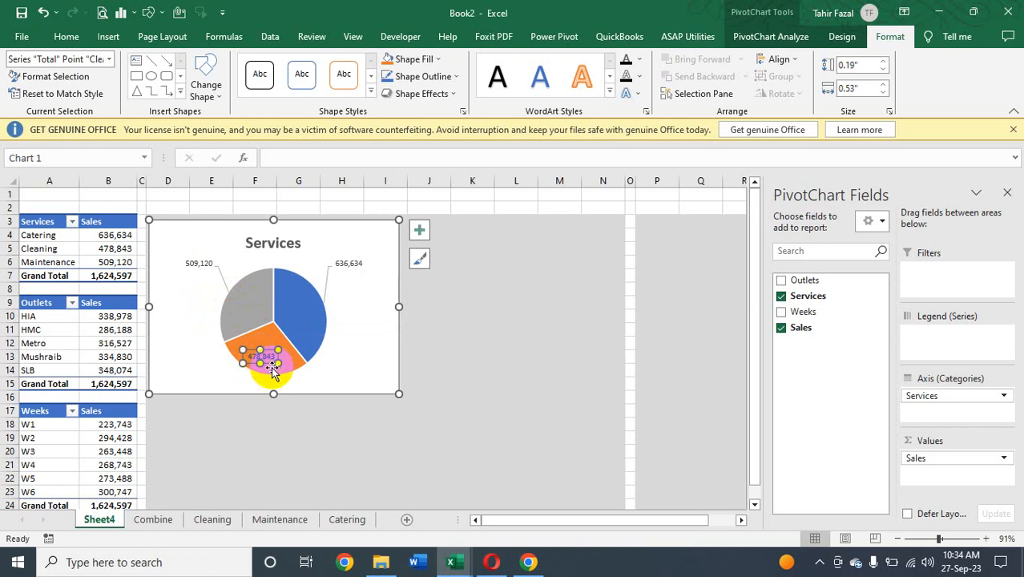
{"action": "left_click", "coordinate": [271, 367]}
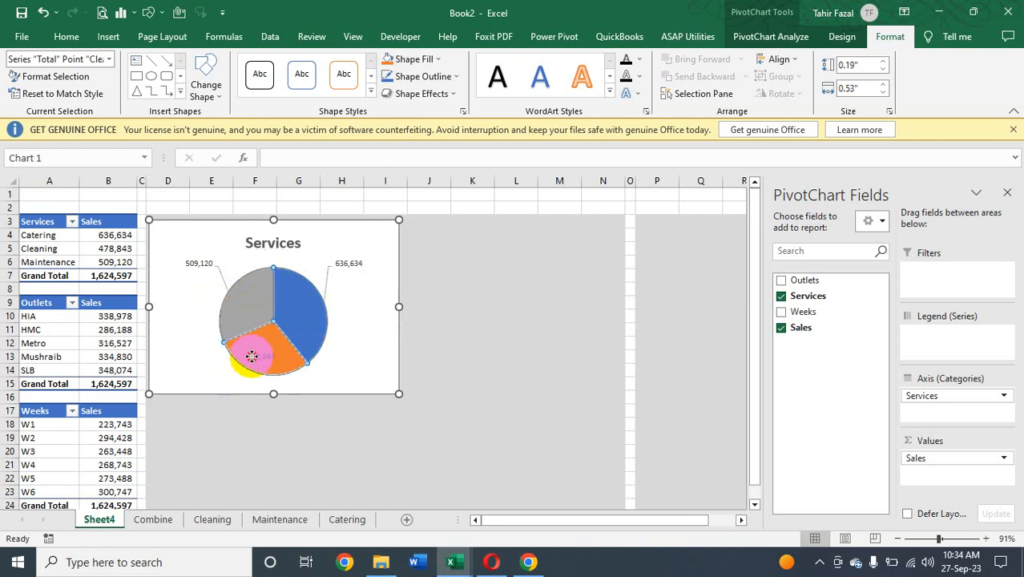
{"action": "left_click", "coordinate": [260, 357]}
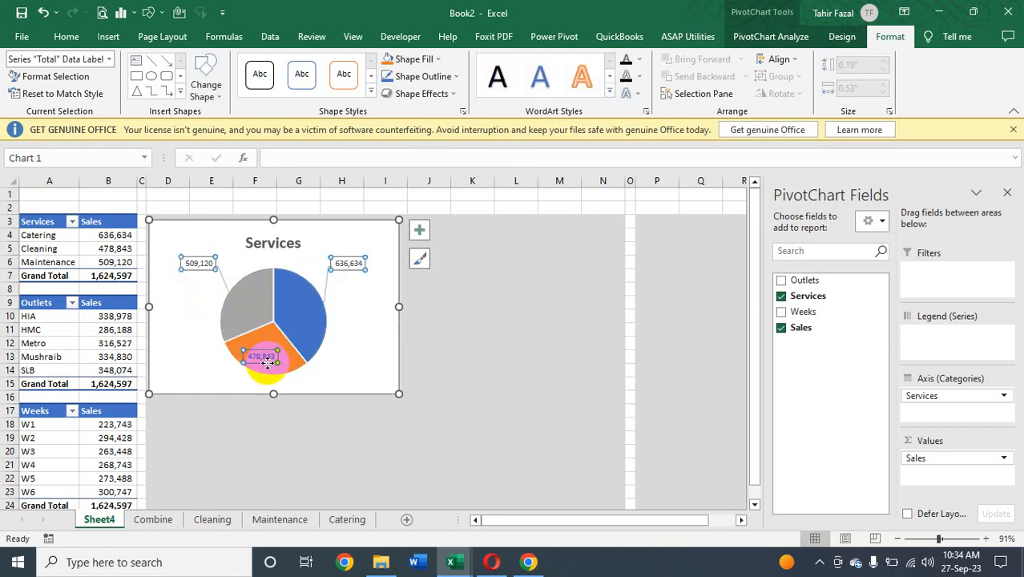
{"action": "left_click", "coordinate": [267, 361]}
{"action": "left_click_drag", "start_coordinate": [266, 362], "coordinate": [210, 379]}
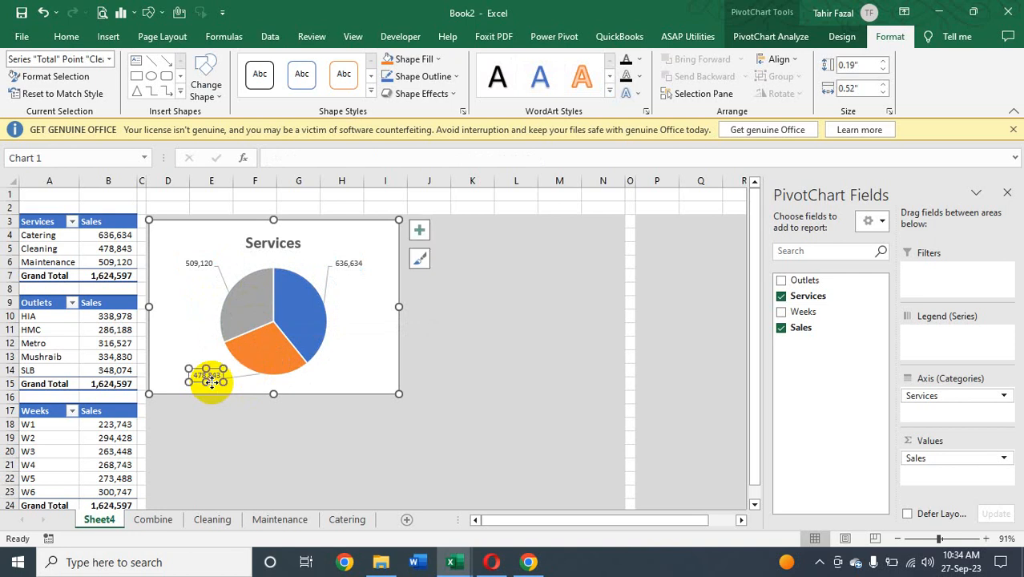
{"action": "left_click", "coordinate": [505, 300]}
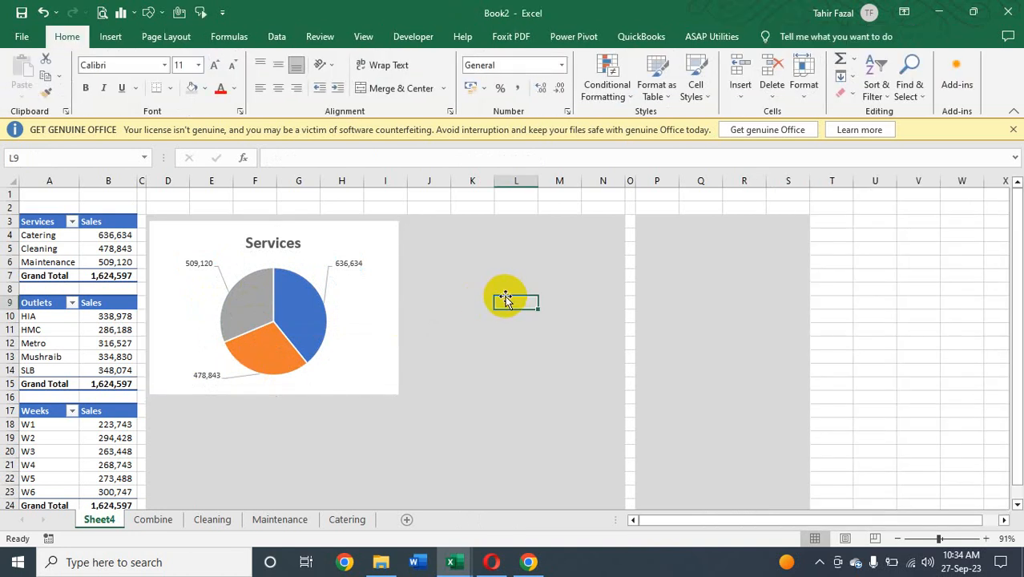
- Make the data labels of the Services pie chart bold
{"action": "left_click", "coordinate": [353, 267]}
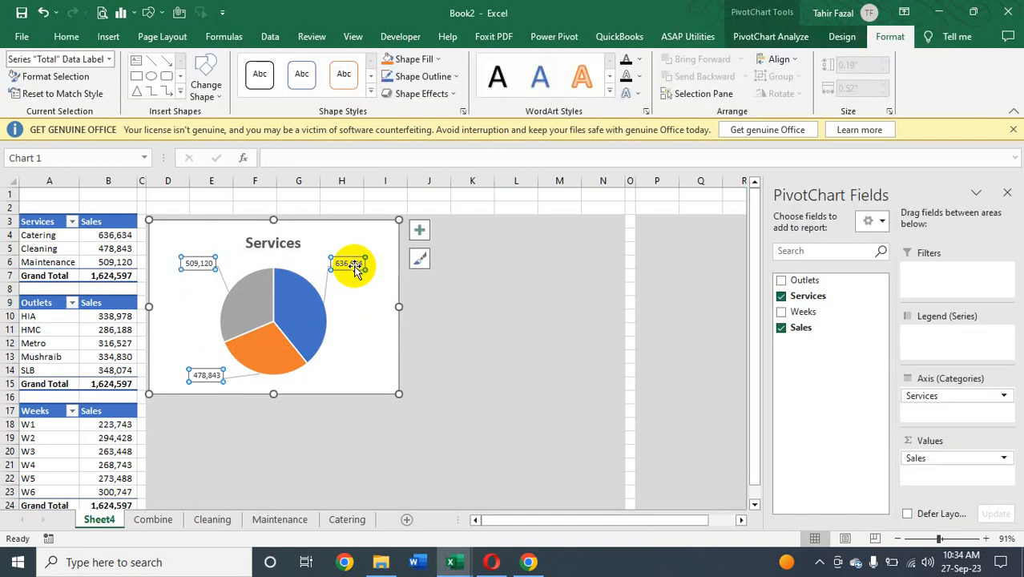
{"action": "key", "text": "ctrl+b"}
{"action": "key", "text": "ctrl+shift+period"}
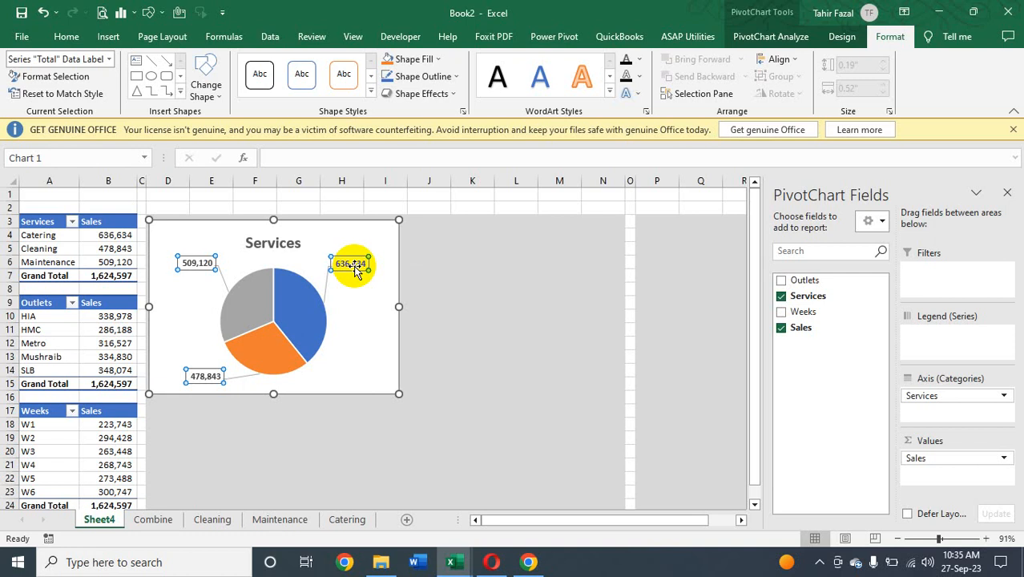
- Include the category name along with the value in the Services pie chart's data labels
{"action": "double_click", "coordinate": [357, 270]}
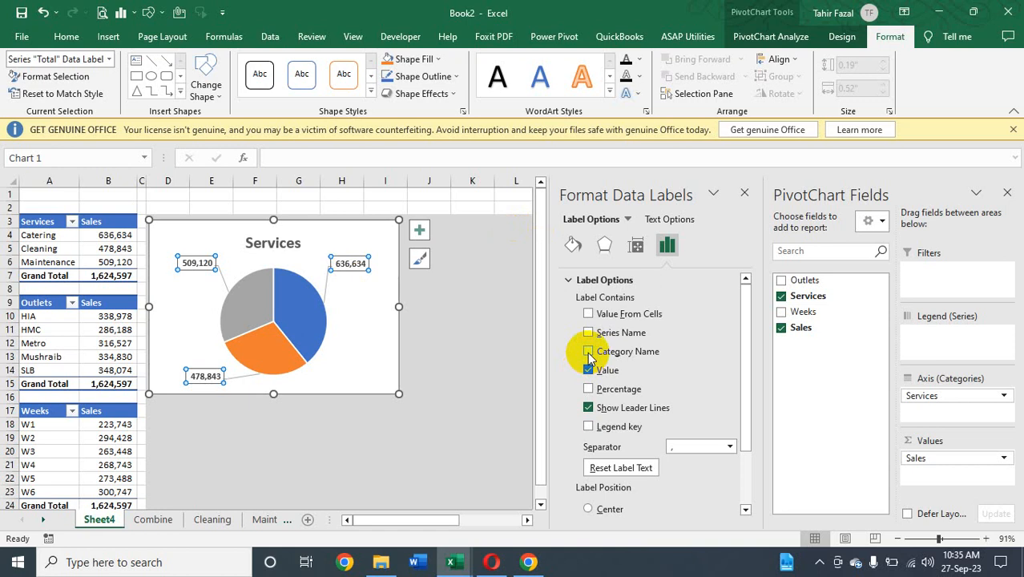
{"action": "left_click", "coordinate": [588, 357]}
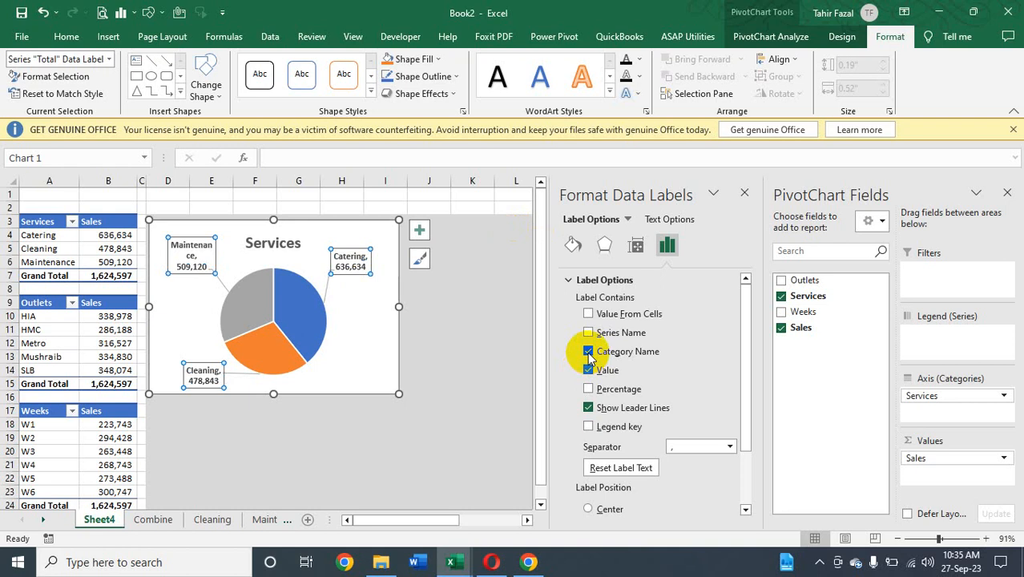
{"action": "left_click", "coordinate": [480, 343]}
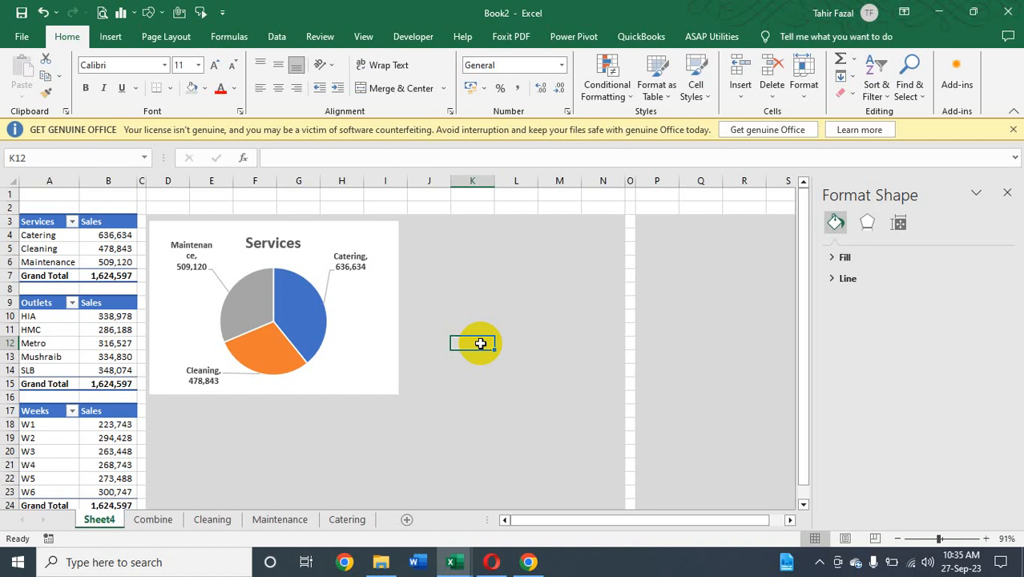
- Reduce the font size of the pie chart's data labels until the Maintenance name fits on one line, and close the formatting pane
{"action": "left_click", "coordinate": [199, 253]}
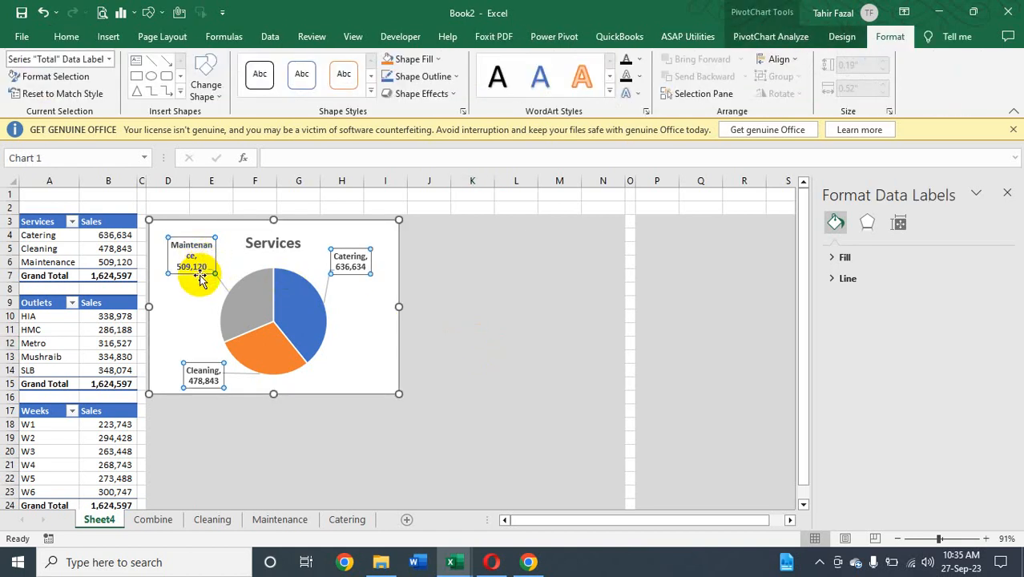
{"action": "left_click", "coordinate": [199, 268]}
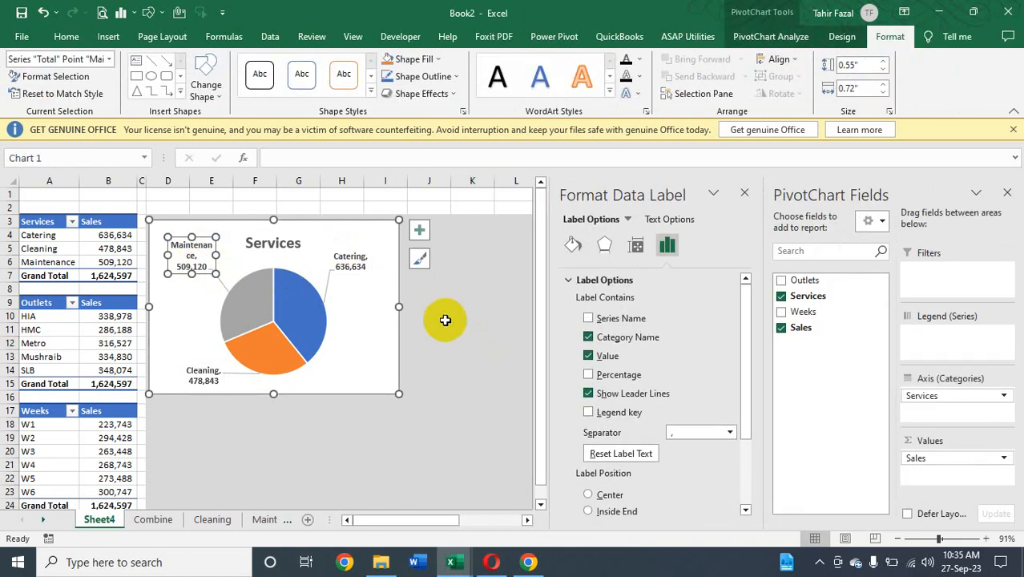
{"action": "left_click", "coordinate": [470, 315]}
{"action": "left_click", "coordinate": [340, 252]}
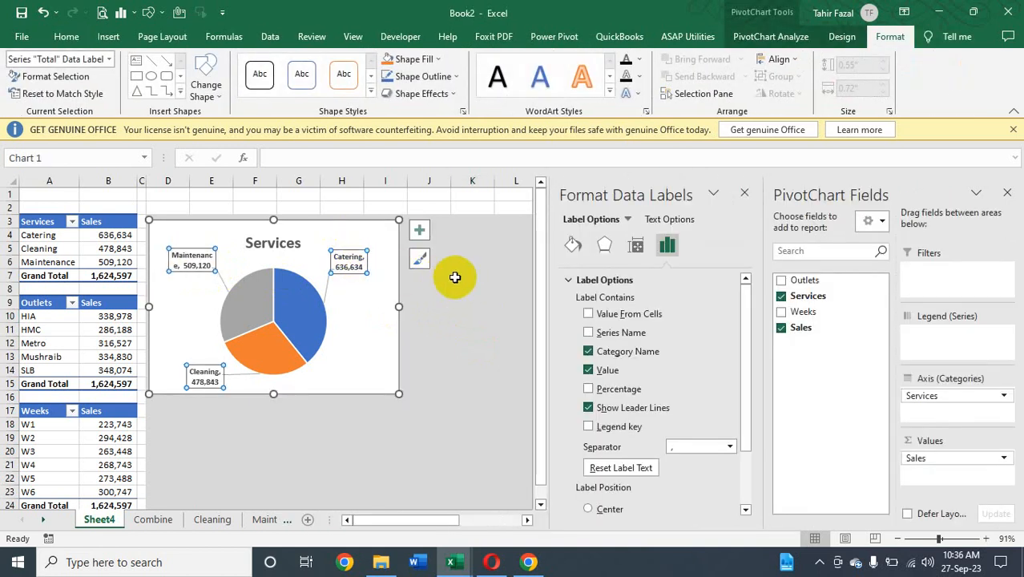
{"action": "left_click", "coordinate": [455, 277]}
{"action": "left_click", "coordinate": [337, 258]}
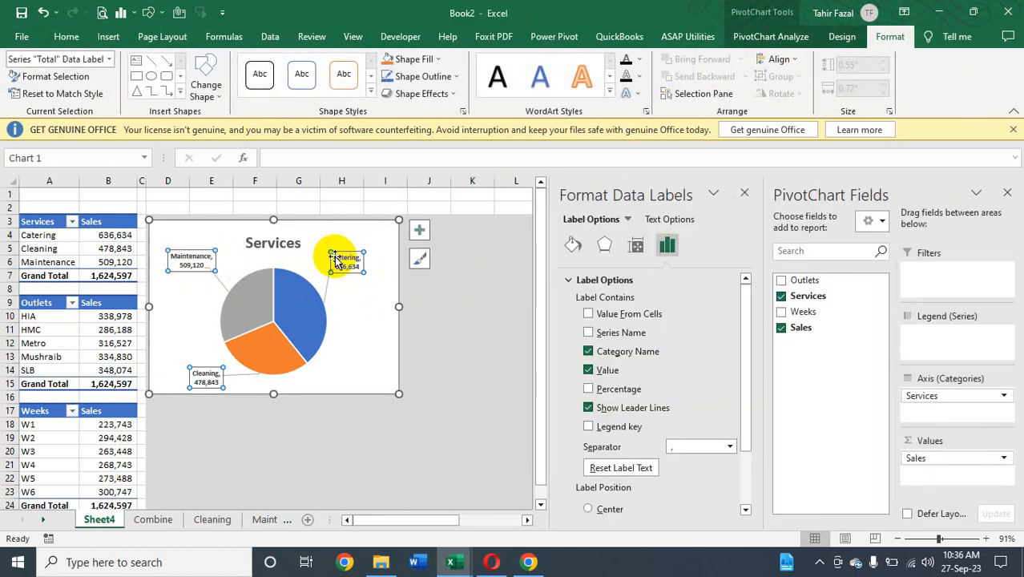
{"action": "left_click", "coordinate": [461, 314]}
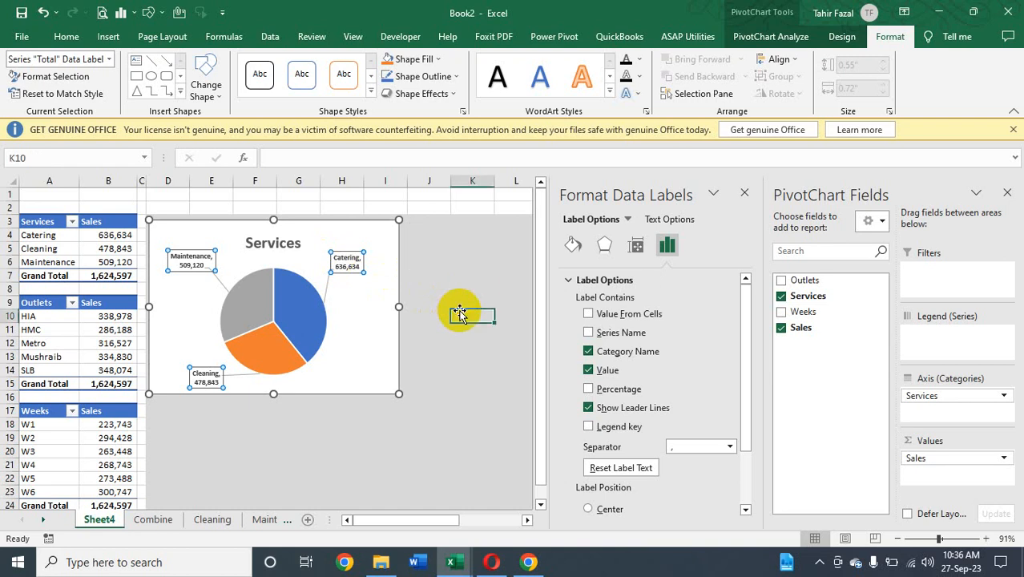
{"action": "left_click", "coordinate": [744, 195]}
{"action": "left_click", "coordinate": [740, 194]}
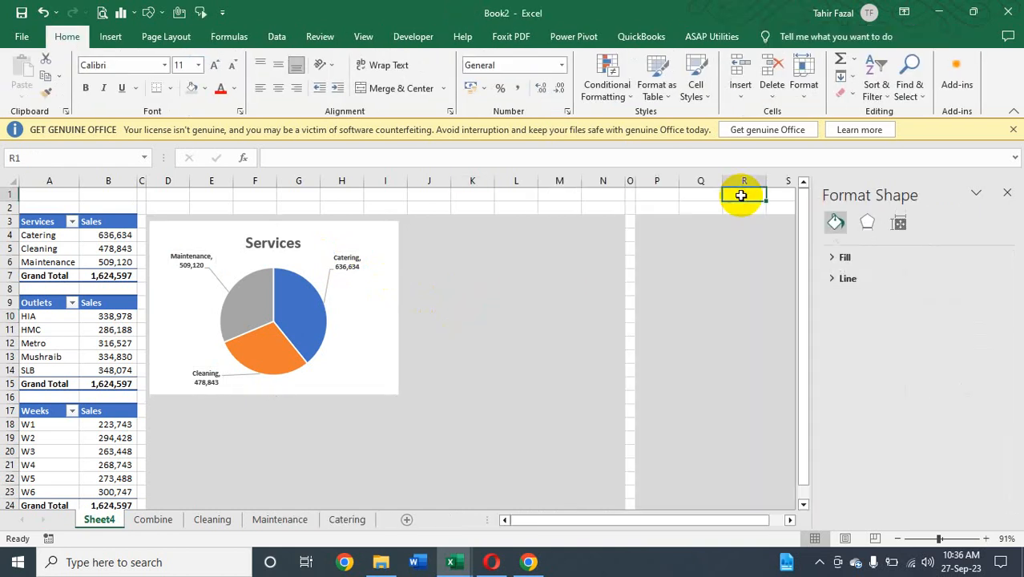
{"action": "left_click", "coordinate": [1010, 193]}
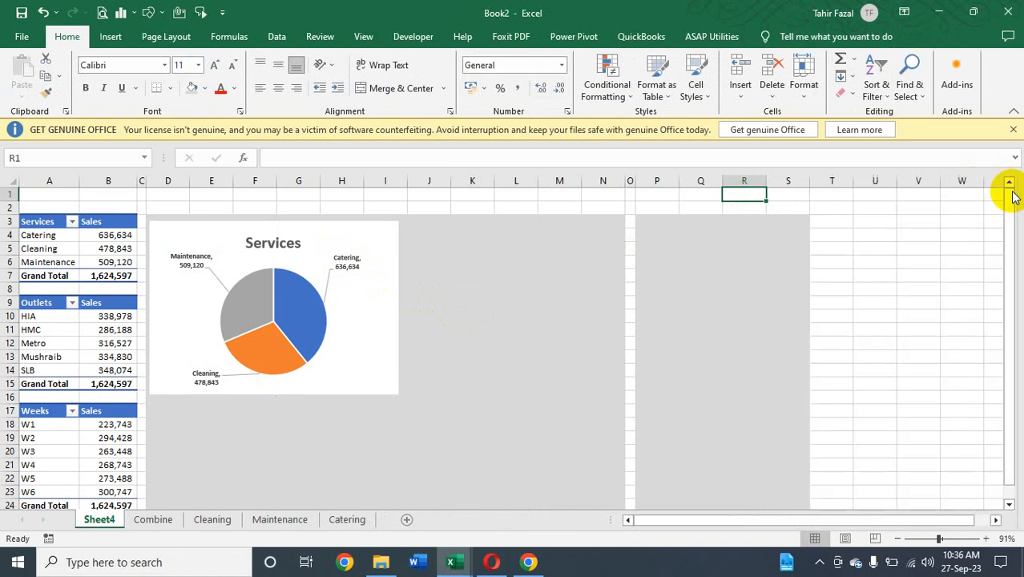
- Insert a Clustered Bar pivot chart from the Outlets pivot table
{"action": "left_click", "coordinate": [37, 302]}
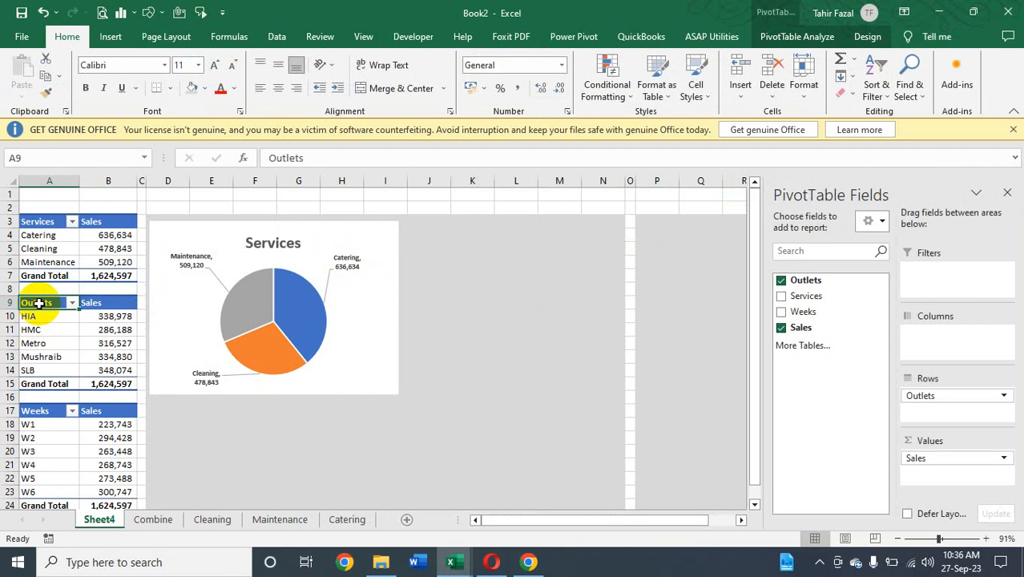
{"action": "left_click", "coordinate": [797, 37]}
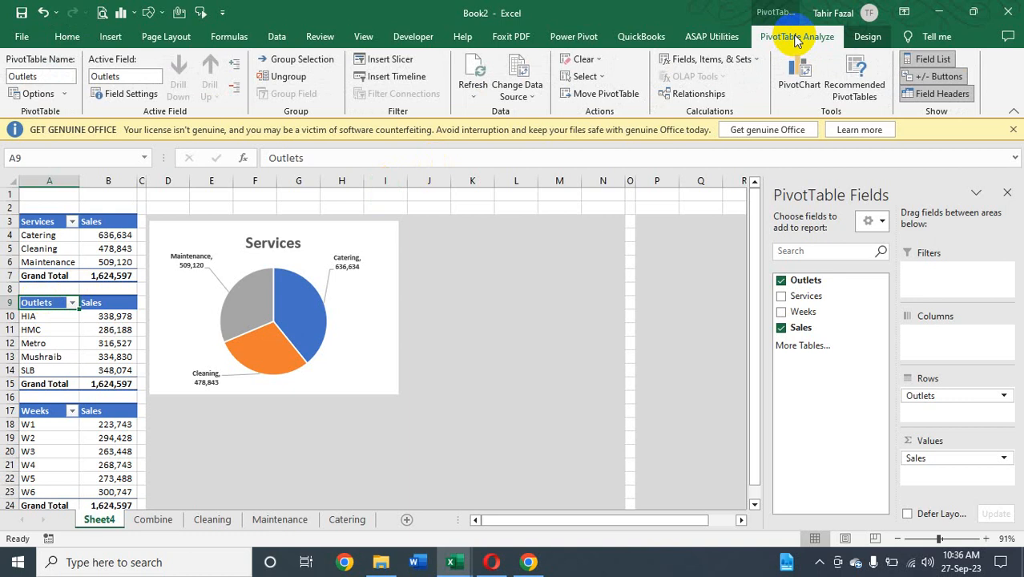
{"action": "left_click", "coordinate": [800, 84]}
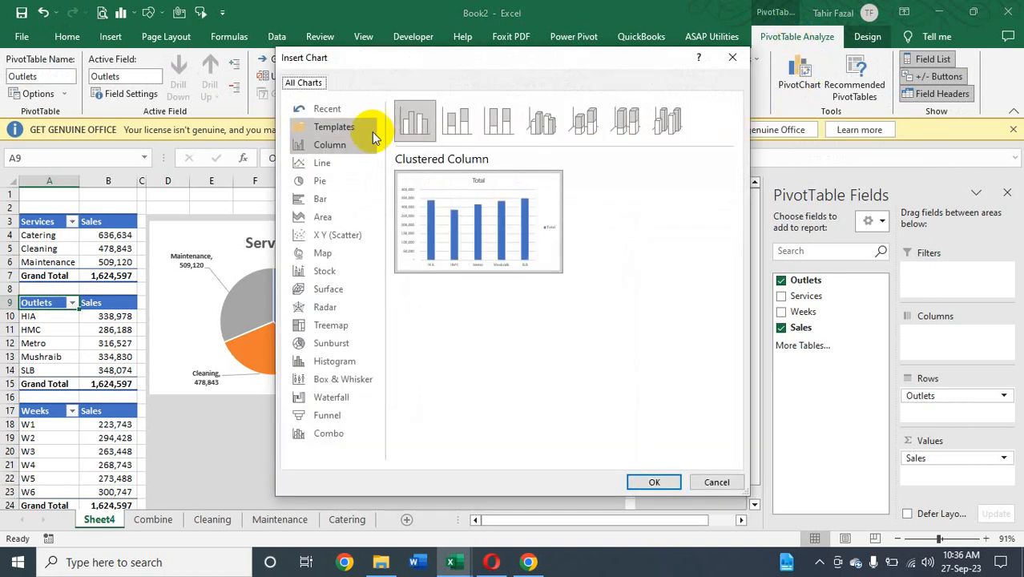
{"action": "left_click", "coordinate": [318, 200]}
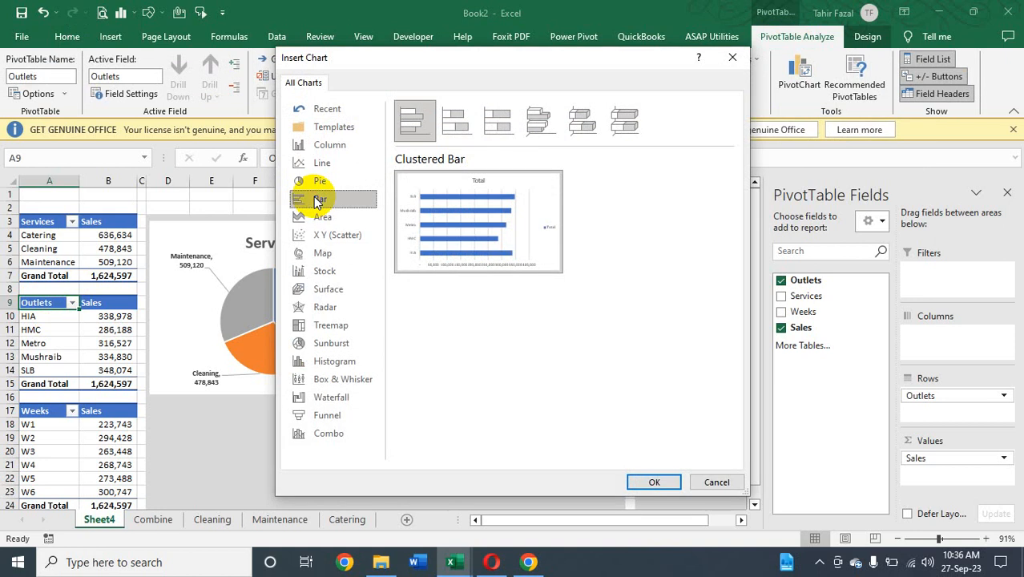
{"action": "double_click", "coordinate": [483, 217]}
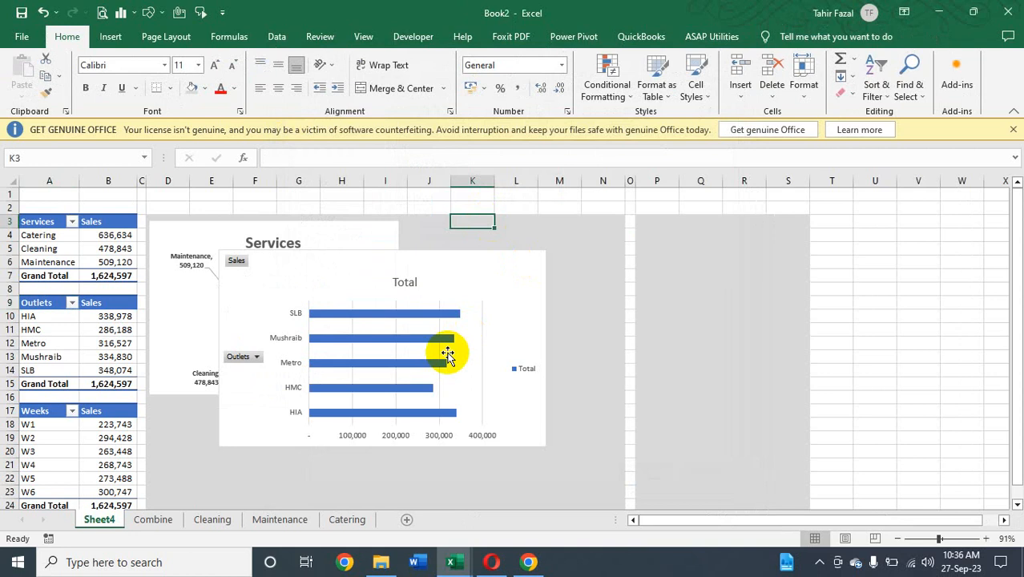
- Place and resize the Outlets bar chart to fit beside the pie chart within the grey area, and hide all its field buttons
{"action": "left_click_drag", "start_coordinate": [404, 257], "coordinate": [589, 231]}
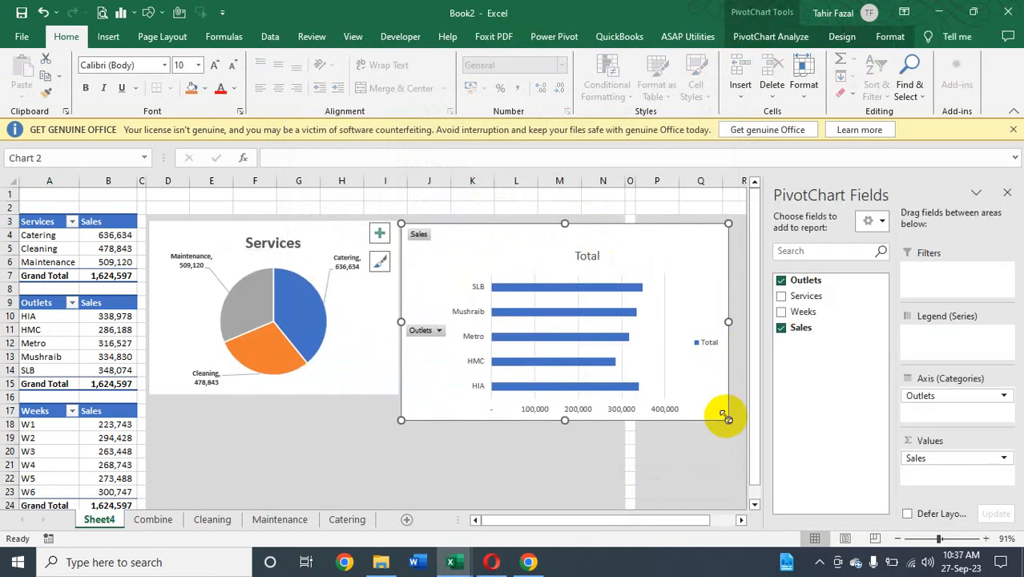
{"action": "left_click_drag", "start_coordinate": [728, 419], "coordinate": [604, 392]}
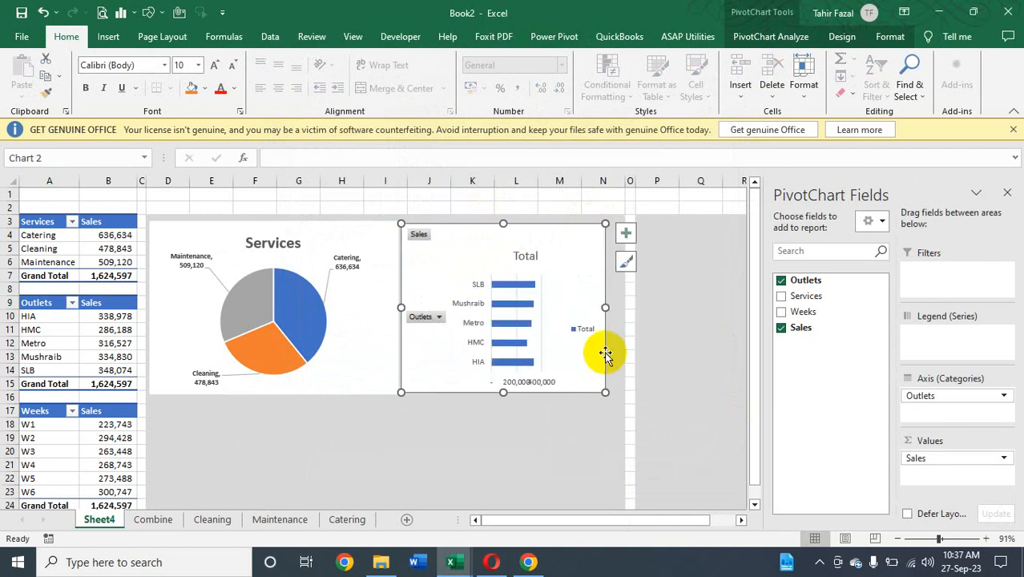
{"action": "left_click_drag", "start_coordinate": [605, 310], "coordinate": [620, 309]}
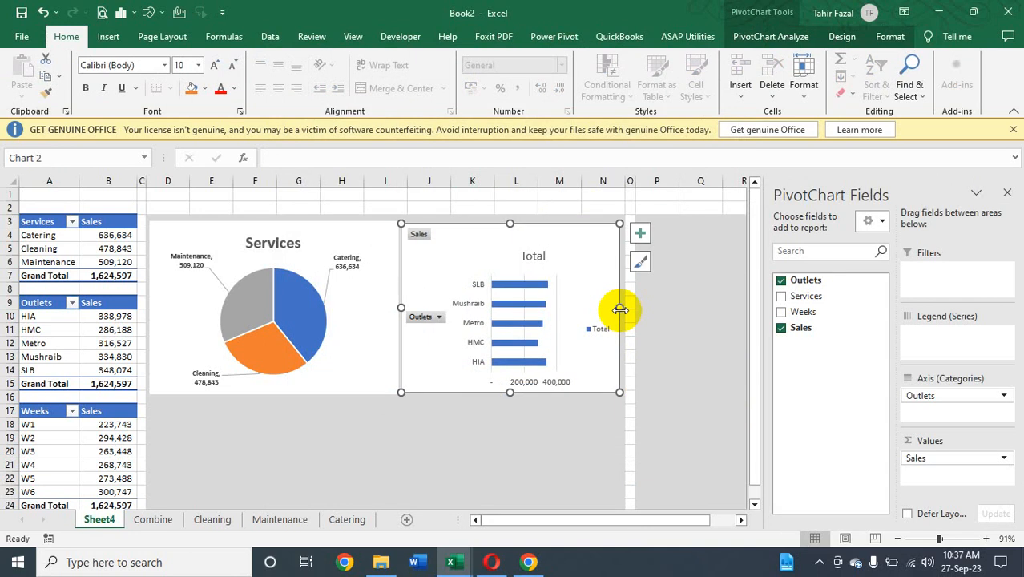
{"action": "right_click", "coordinate": [426, 318]}
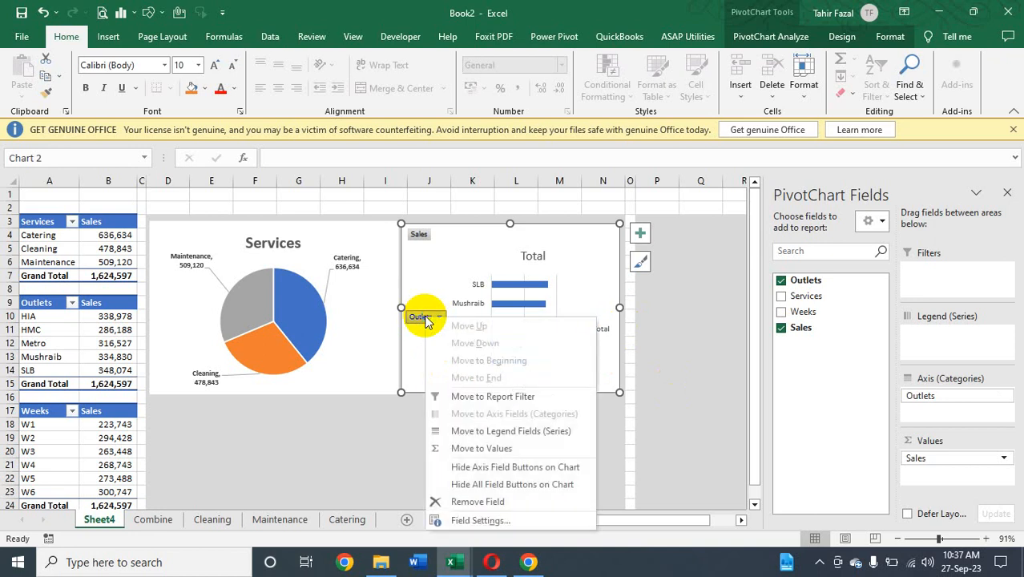
{"action": "left_click", "coordinate": [486, 486]}
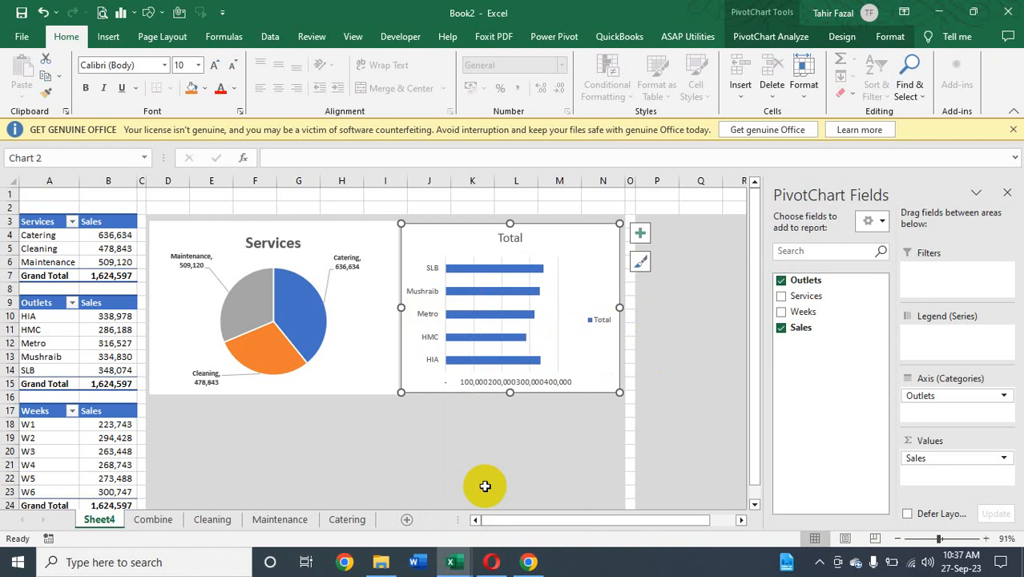
{"action": "left_click", "coordinate": [506, 383]}
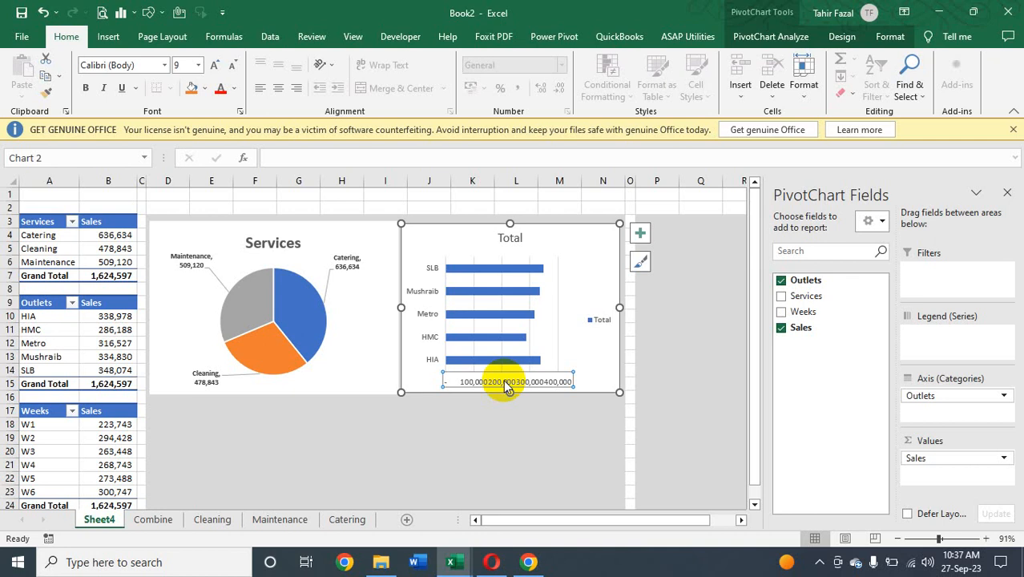
{"action": "double_click", "coordinate": [504, 382]}
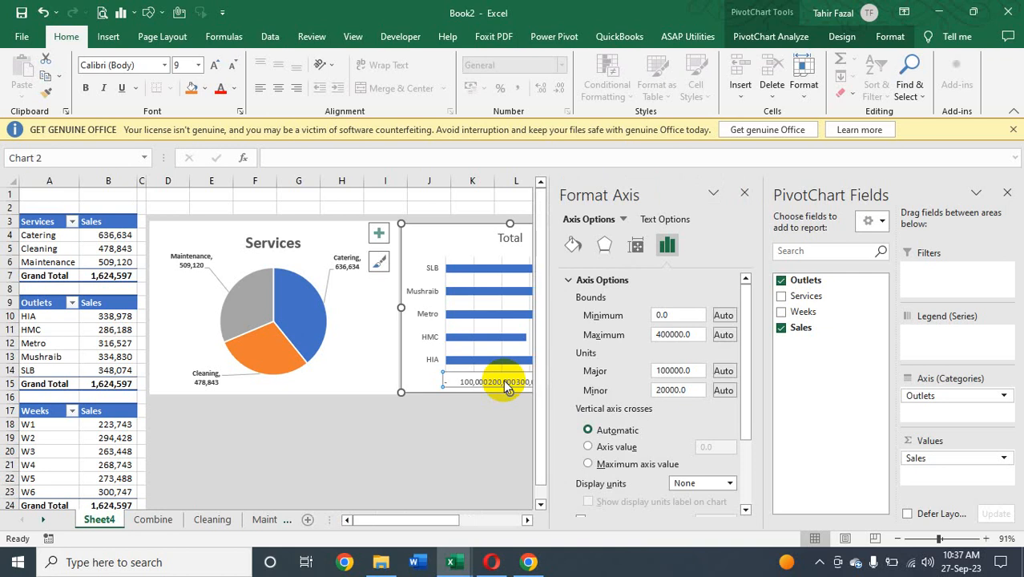
{"action": "left_click", "coordinate": [465, 367]}
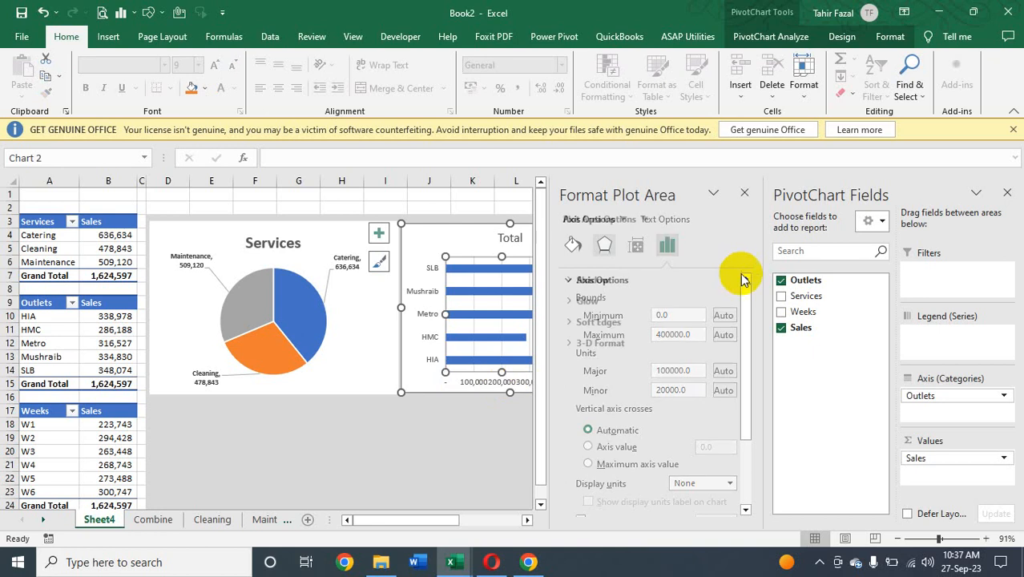
{"action": "left_click", "coordinate": [745, 195]}
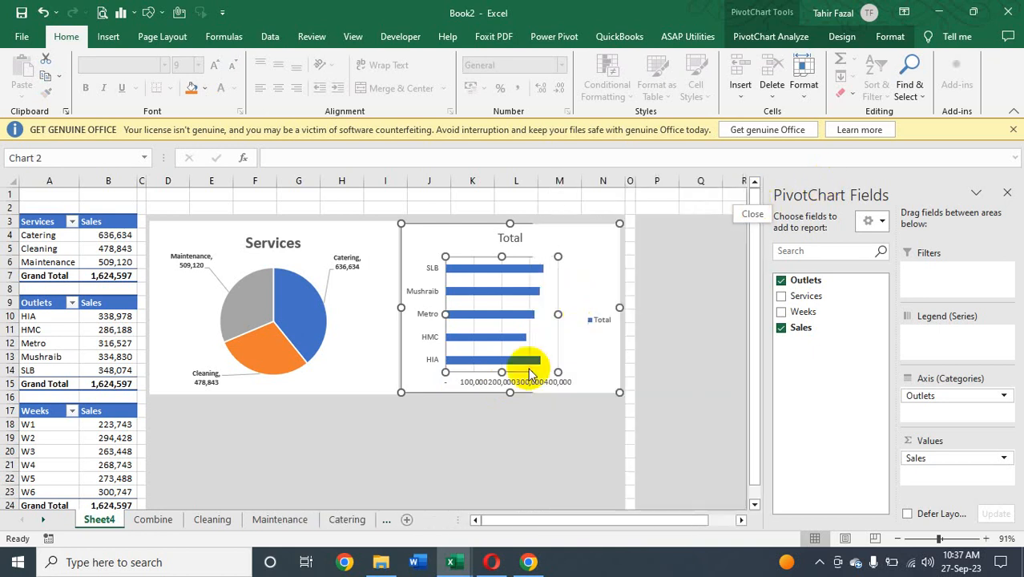
{"action": "left_click", "coordinate": [478, 385]}
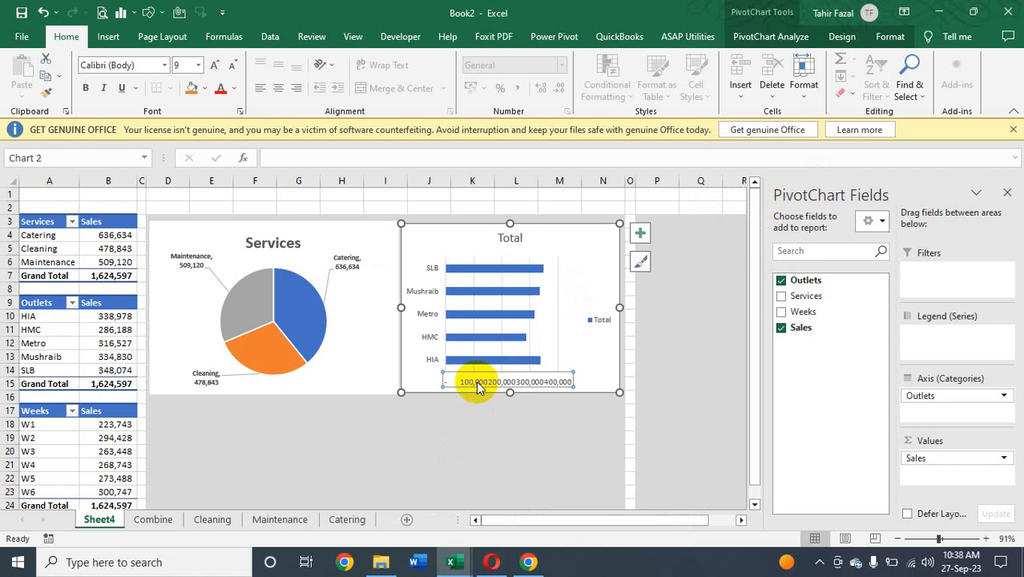
{"action": "key", "text": "ctrl"}
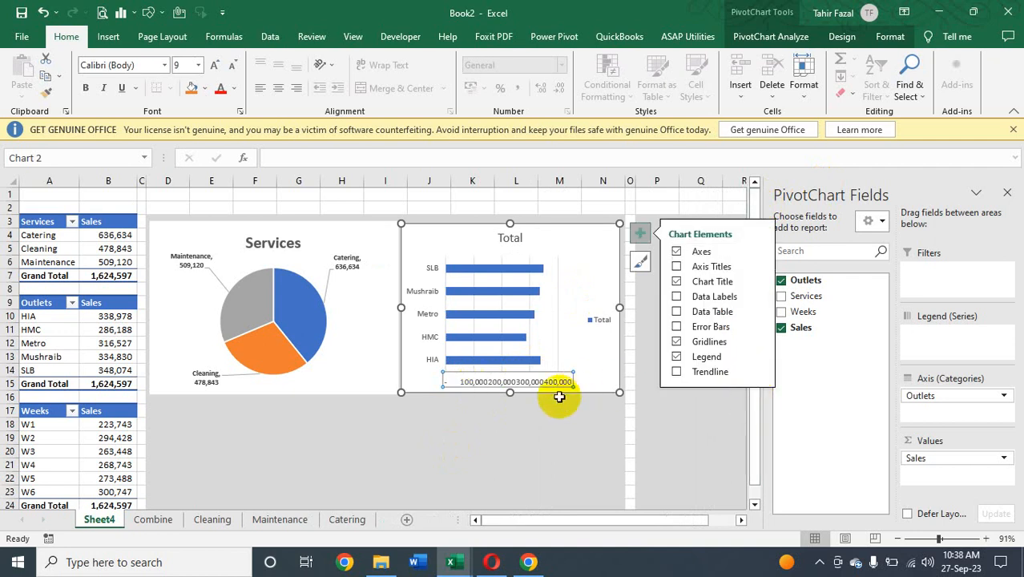
- Set the display units of the bar chart's horizontal value axis to Thousands
{"action": "double_click", "coordinate": [510, 383]}
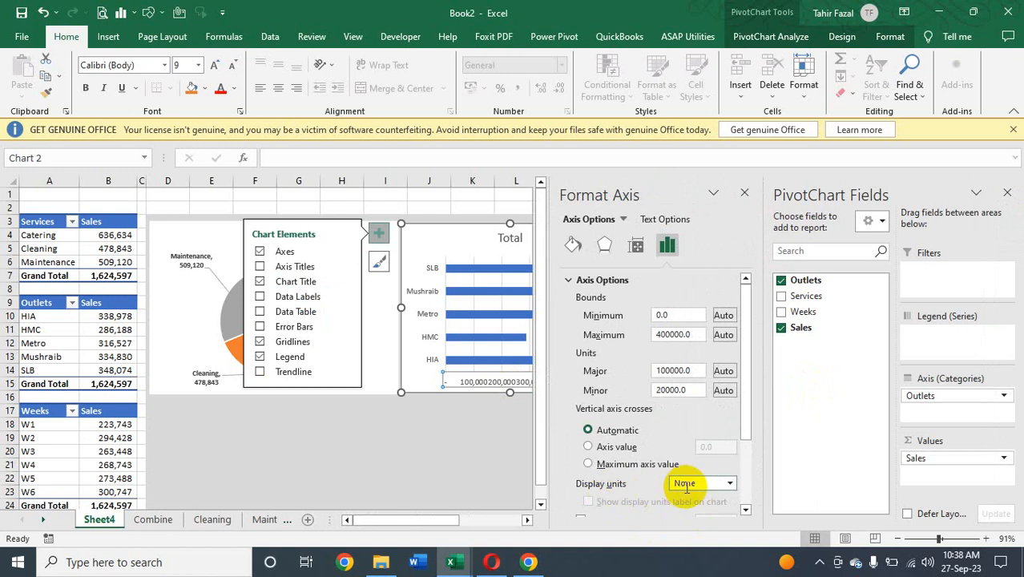
{"action": "left_click", "coordinate": [730, 480]}
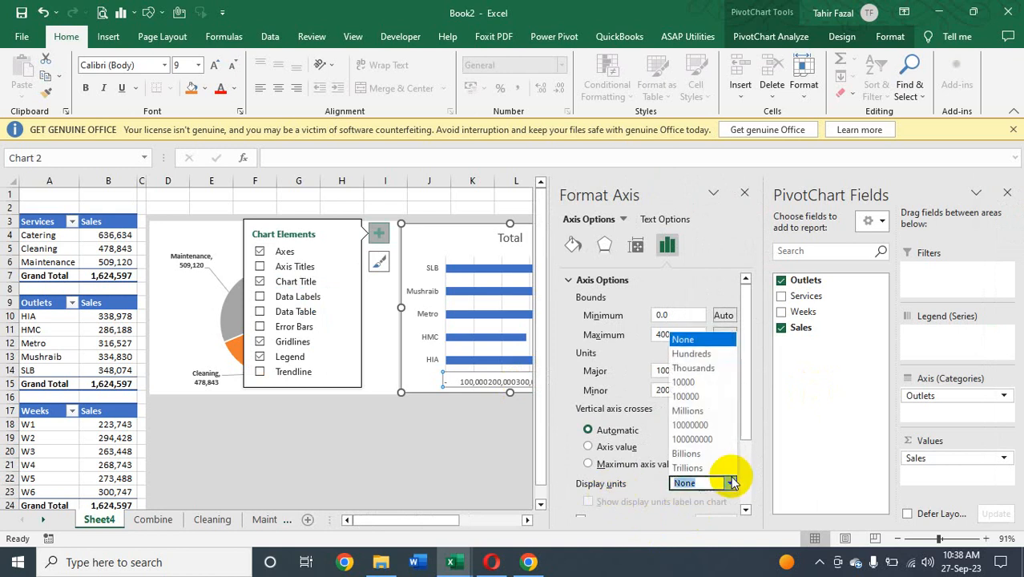
{"action": "left_click", "coordinate": [708, 356]}
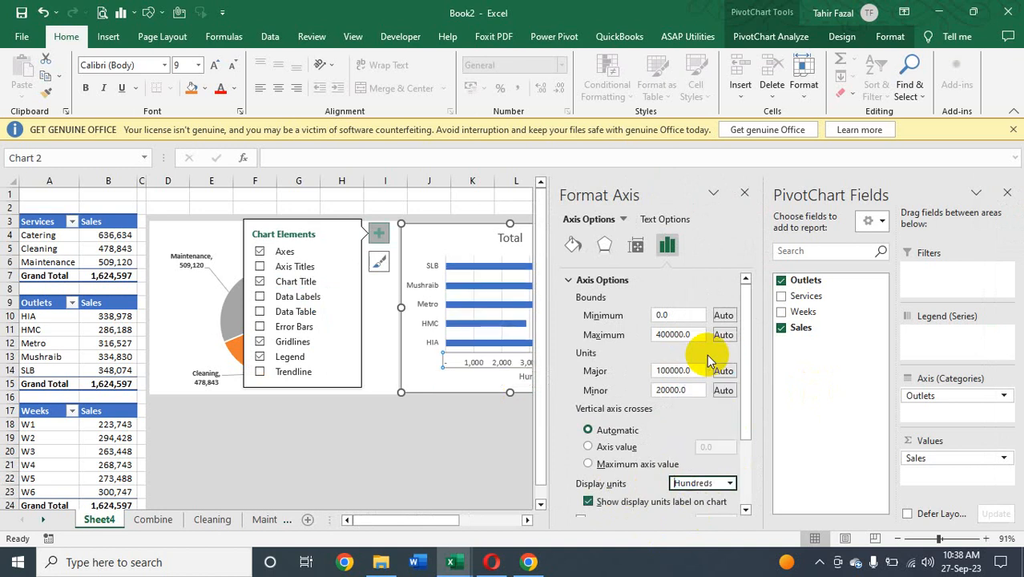
{"action": "left_click", "coordinate": [730, 483]}
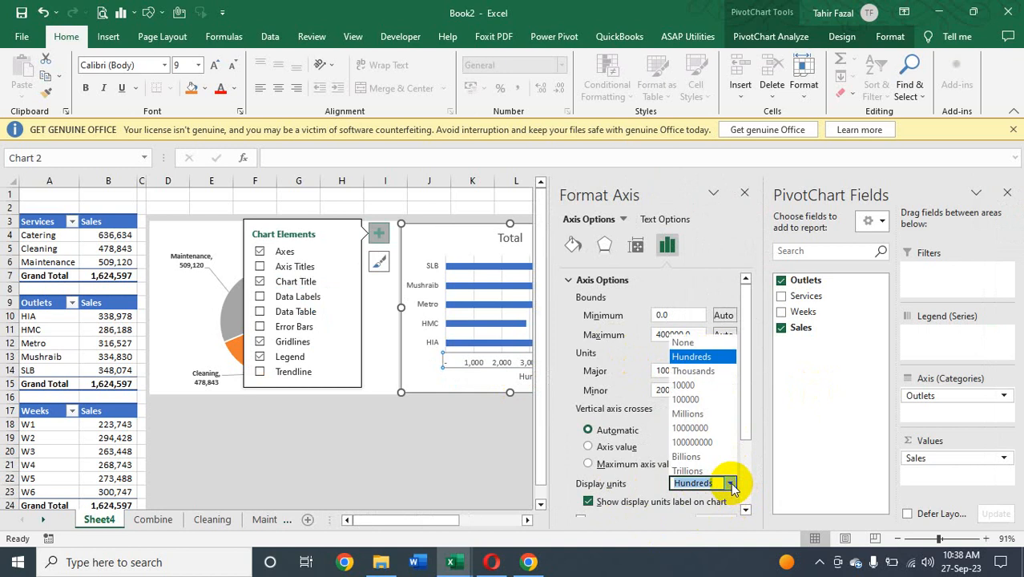
{"action": "left_click", "coordinate": [696, 371]}
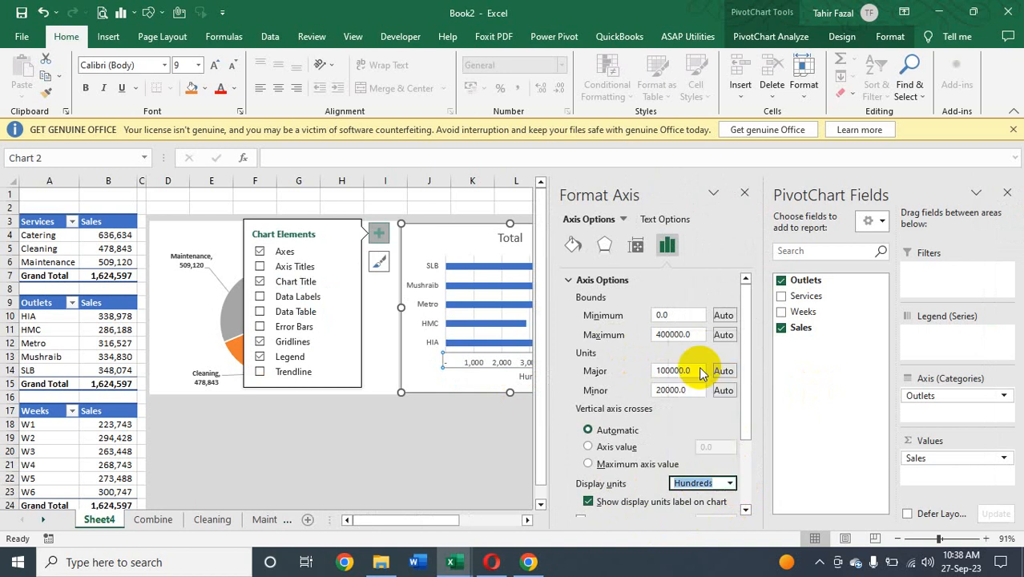
{"action": "left_click", "coordinate": [446, 449]}
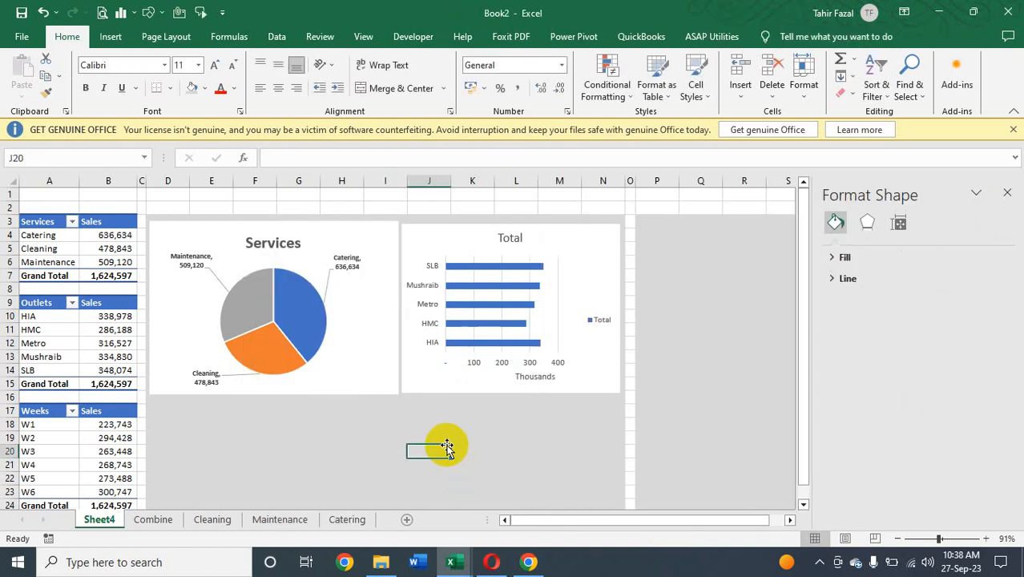
- Delete the horizontal value axis from the Outlets bar chart and close the formatting pane
{"action": "left_click", "coordinate": [526, 374]}
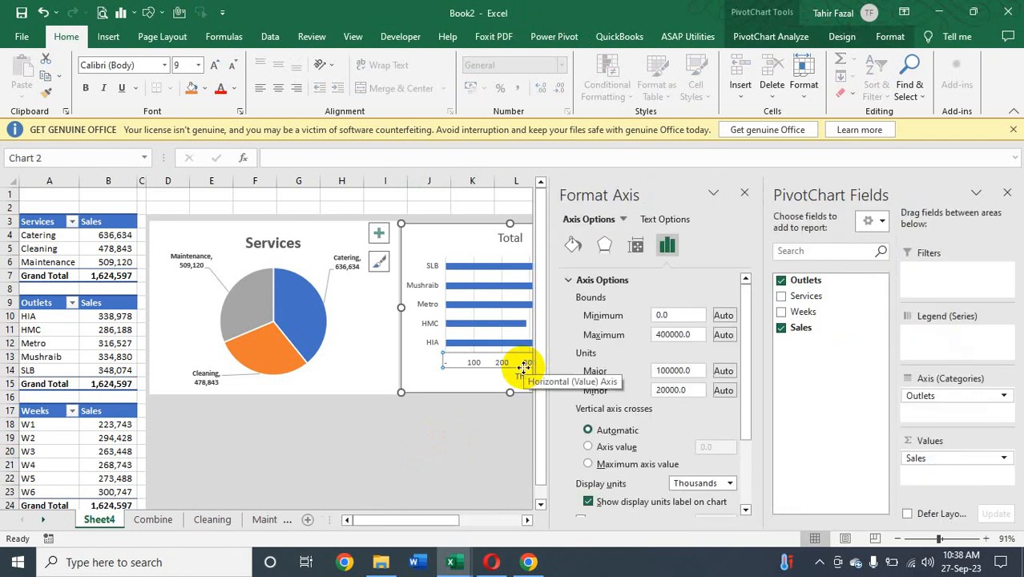
{"action": "key", "text": "Delete"}
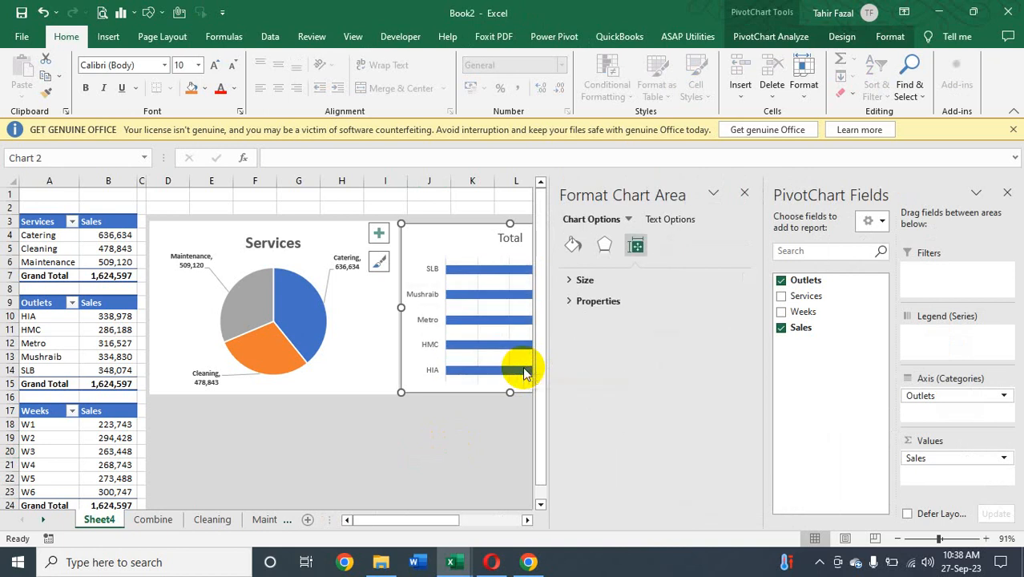
{"action": "left_click", "coordinate": [745, 193]}
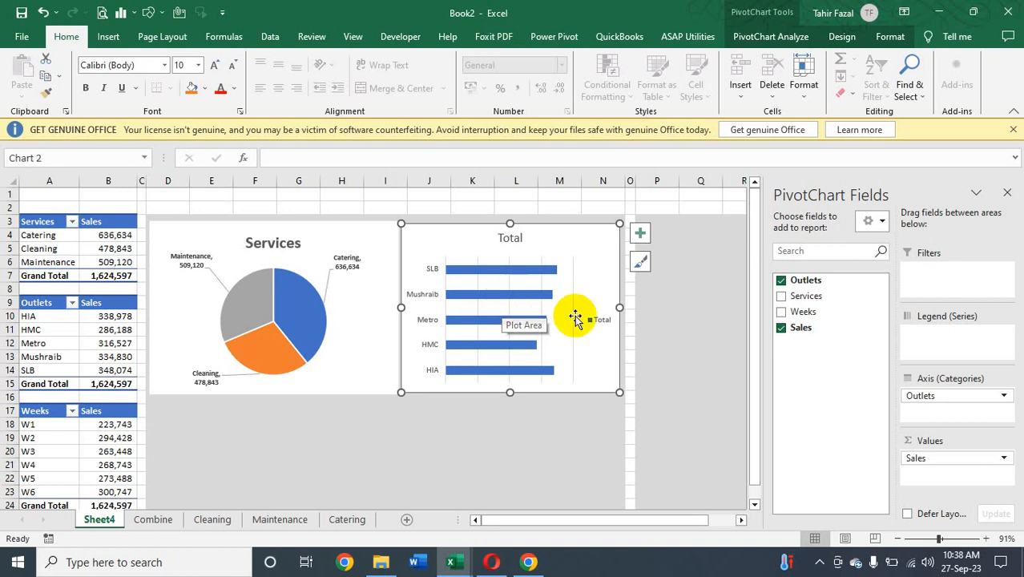
- Set the gap width of the Outlets bar chart's data series to 105%
{"action": "left_click", "coordinate": [483, 274]}
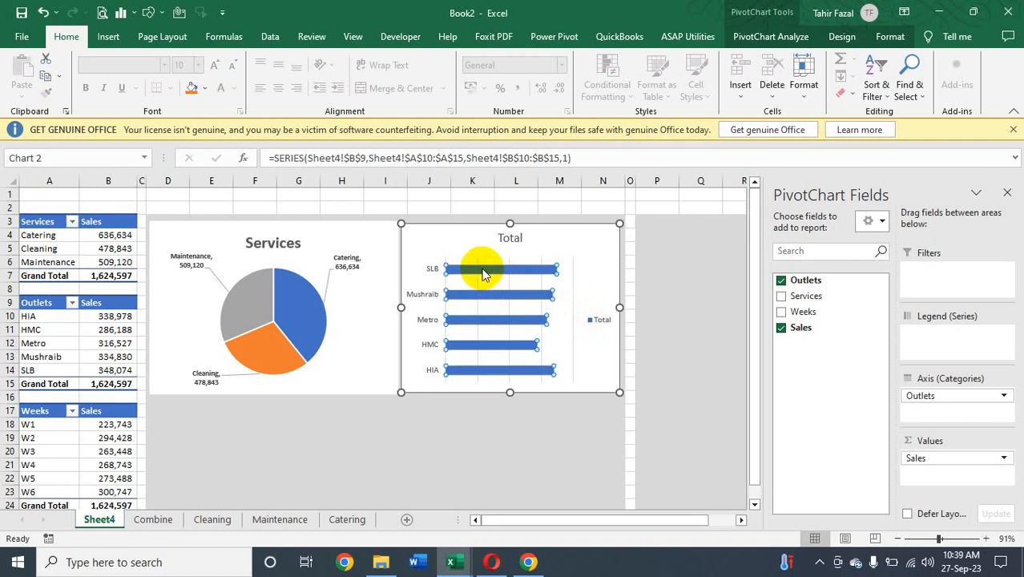
{"action": "double_click", "coordinate": [483, 274]}
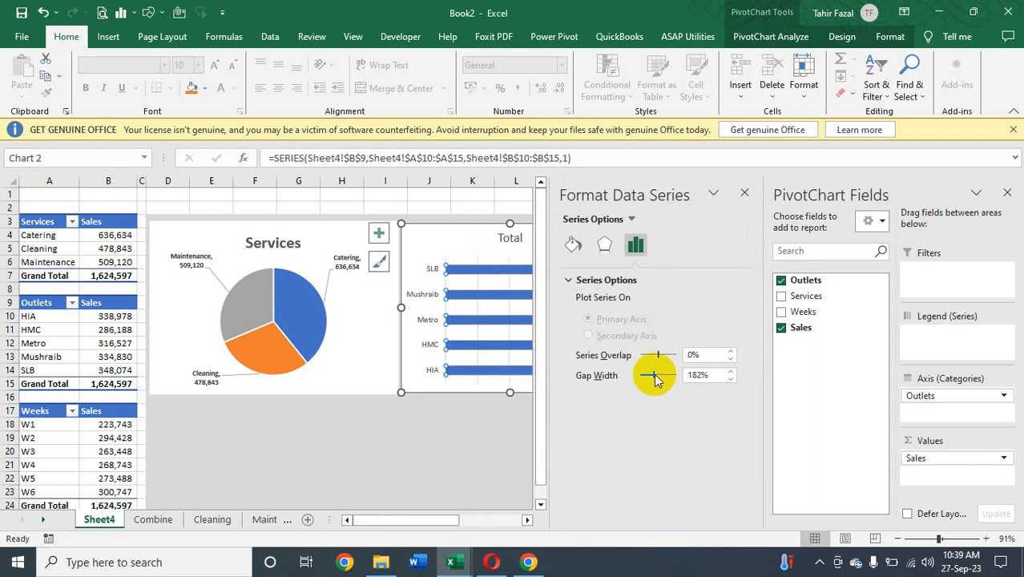
{"action": "left_click_drag", "start_coordinate": [655, 379], "coordinate": [648, 379]}
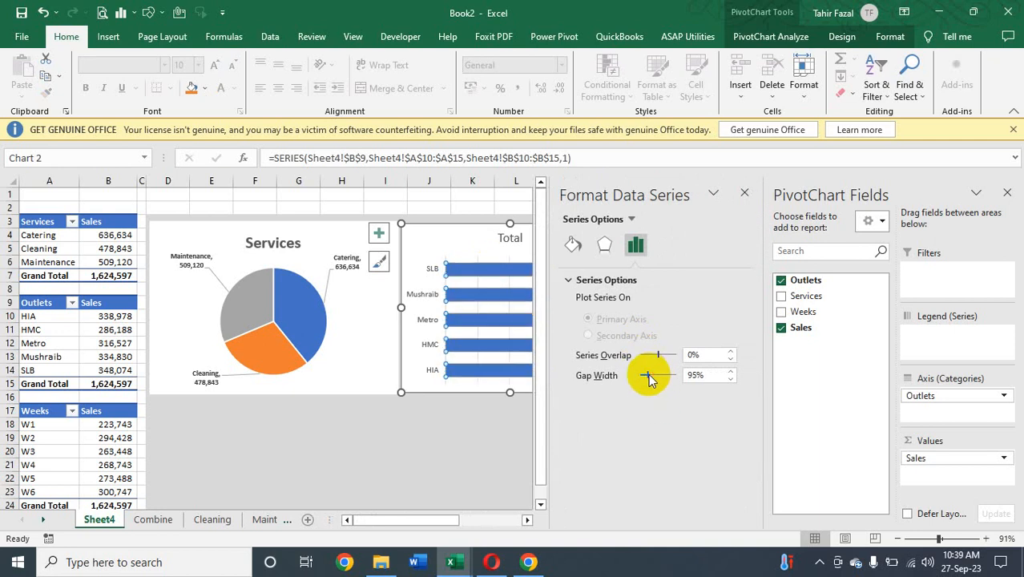
{"action": "left_click_drag", "start_coordinate": [649, 378], "coordinate": [650, 382]}
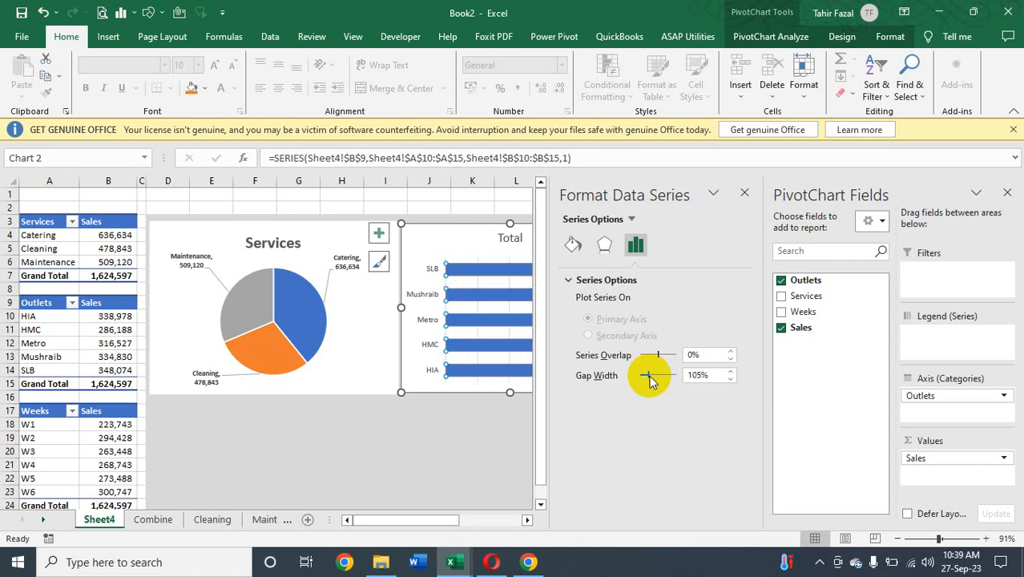
- Vary the fill colors of the Outlets bars by point, and close the field list and formatting pane
{"action": "left_click", "coordinate": [572, 247]}
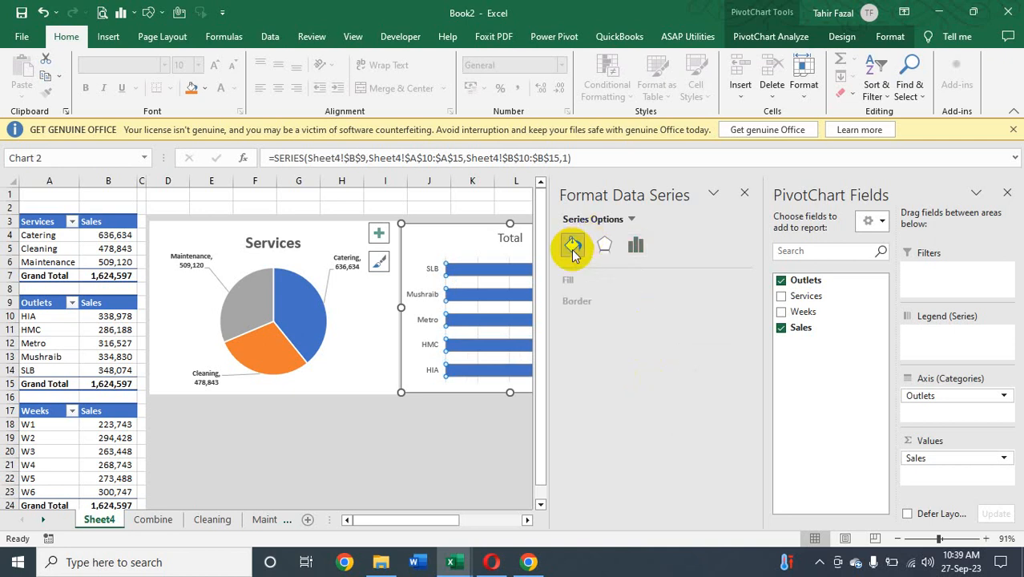
{"action": "left_click", "coordinate": [573, 282]}
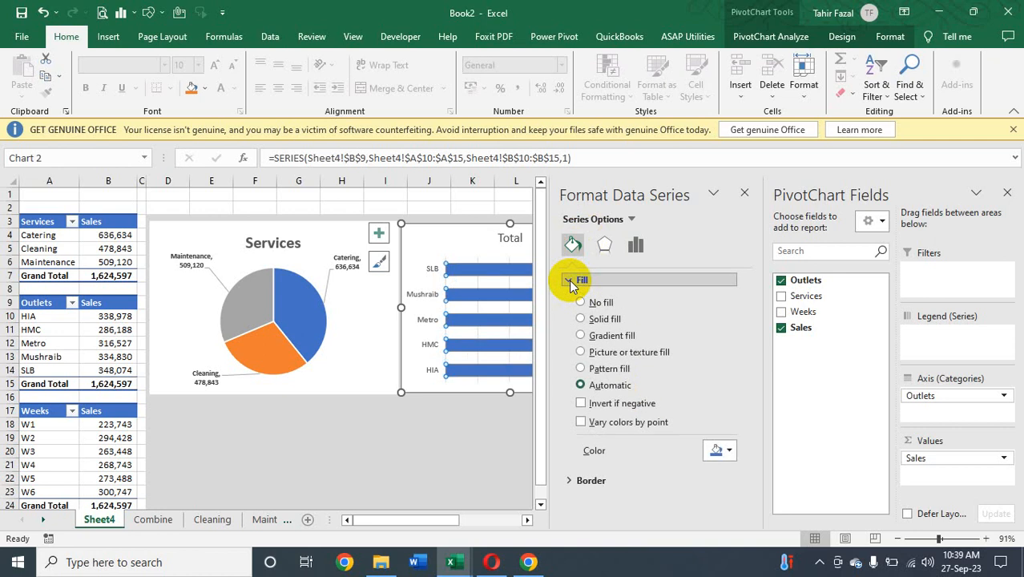
{"action": "left_click", "coordinate": [581, 423]}
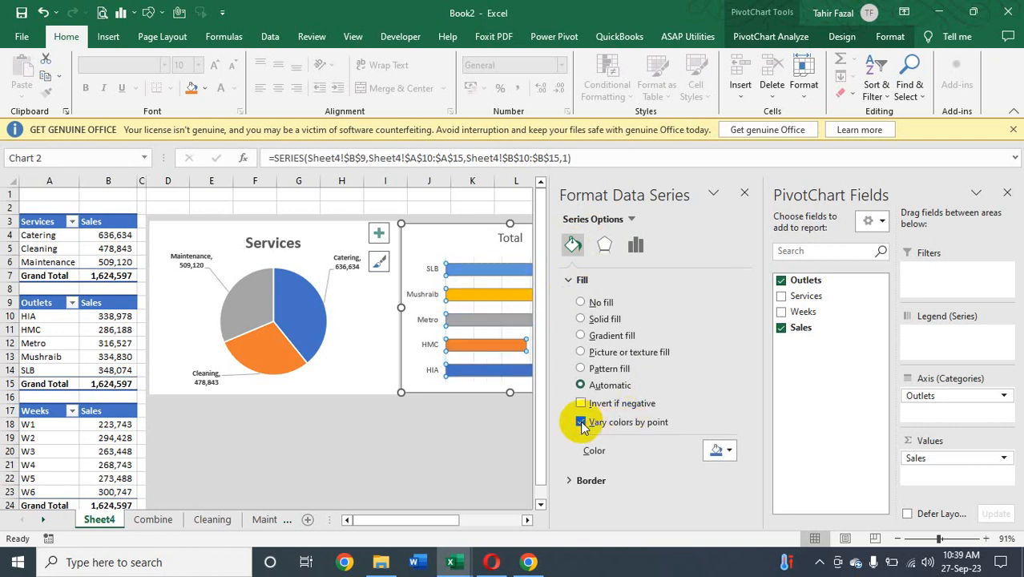
{"action": "left_click", "coordinate": [1006, 195]}
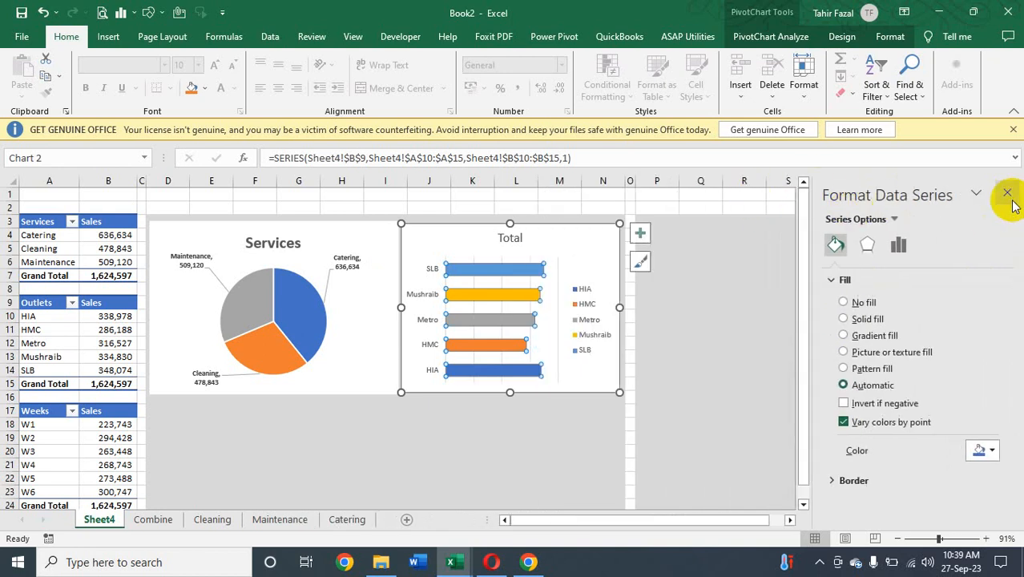
{"action": "left_click", "coordinate": [1007, 194]}
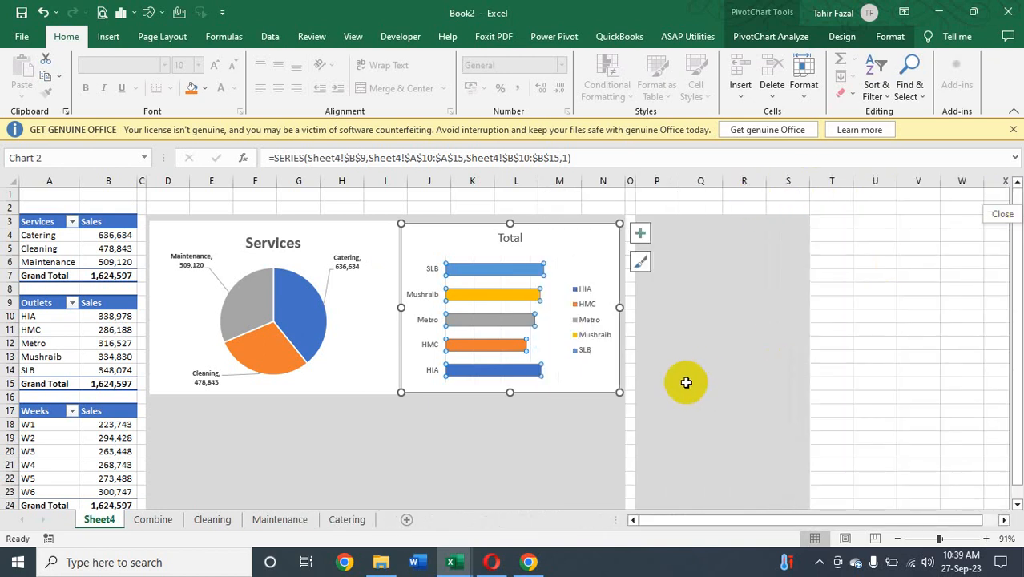
- Delete the Outlets bar chart's legend and add data labels to its bars
{"action": "left_click", "coordinate": [585, 303]}
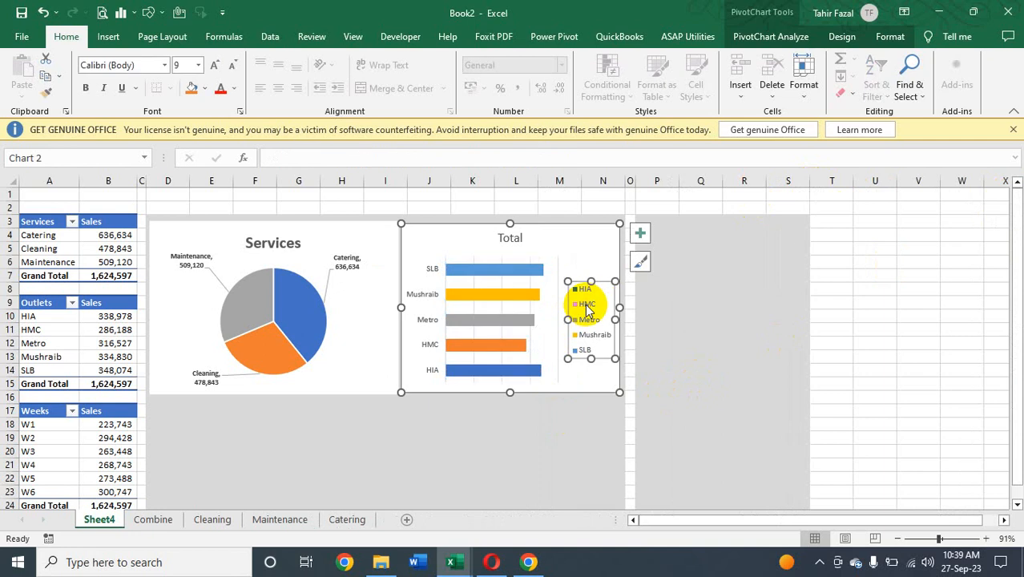
{"action": "key", "text": "Delete"}
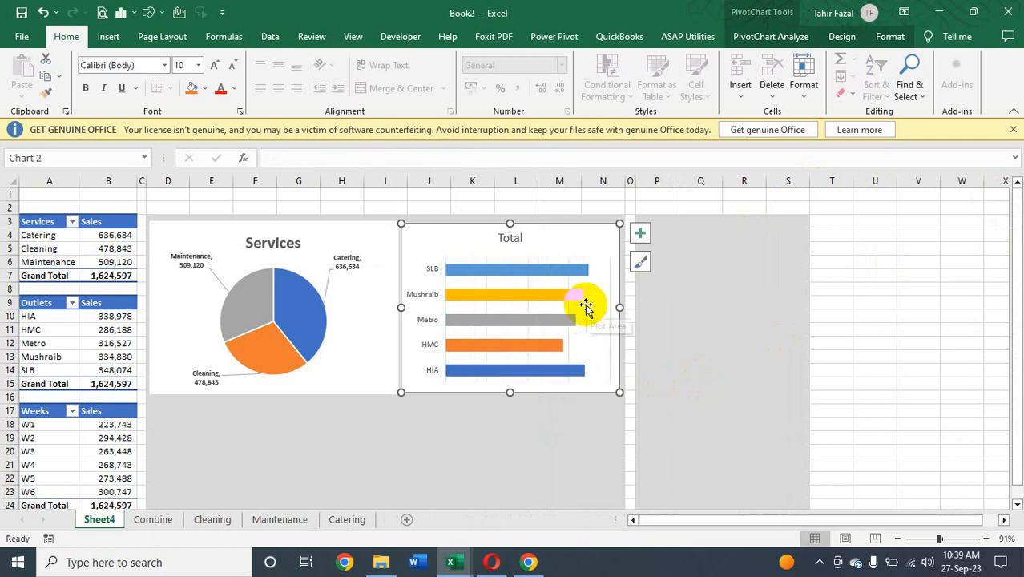
{"action": "left_click", "coordinate": [471, 273]}
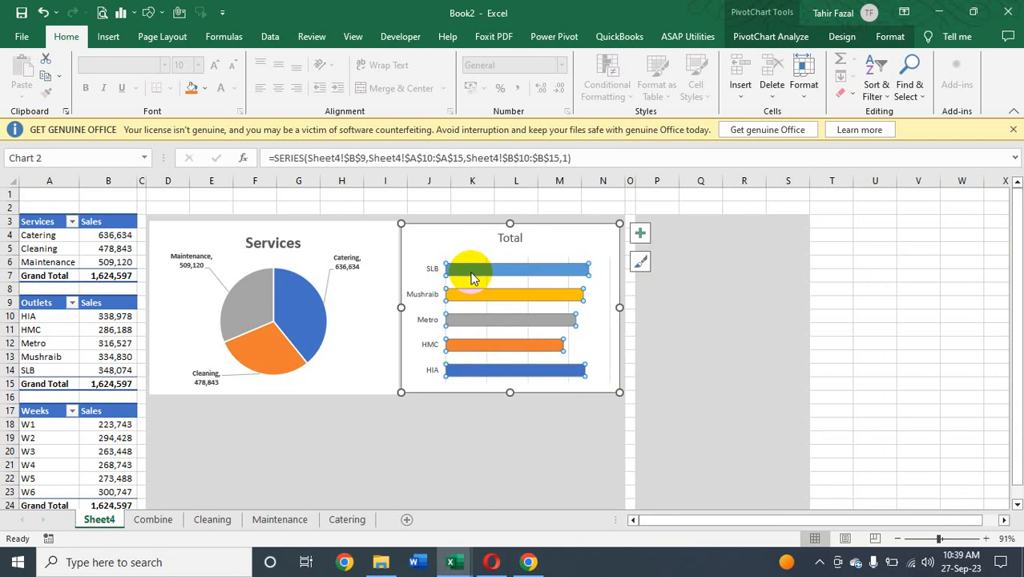
{"action": "right_click", "coordinate": [472, 278]}
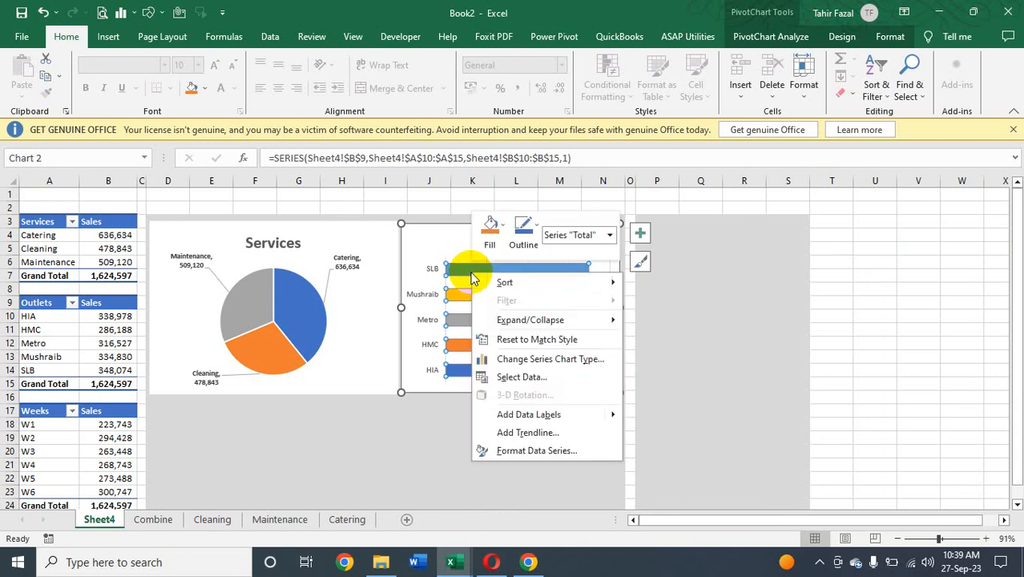
{"action": "left_click", "coordinate": [530, 415]}
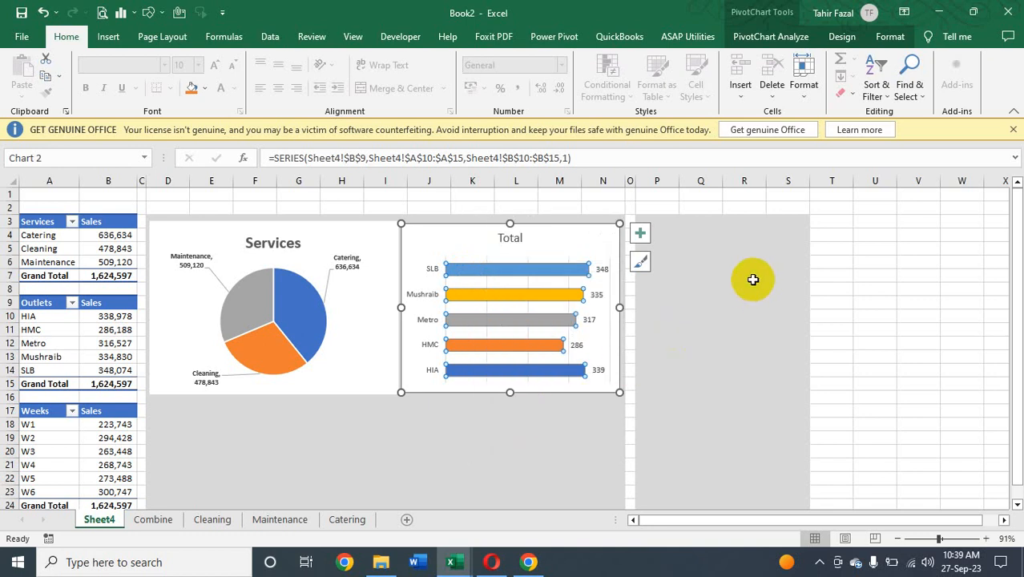
- Make the bar chart's data labels and outlet names bold, and color the outlet names dark blue
{"action": "left_click", "coordinate": [604, 270]}
{"action": "key", "text": "ctrl+b"}
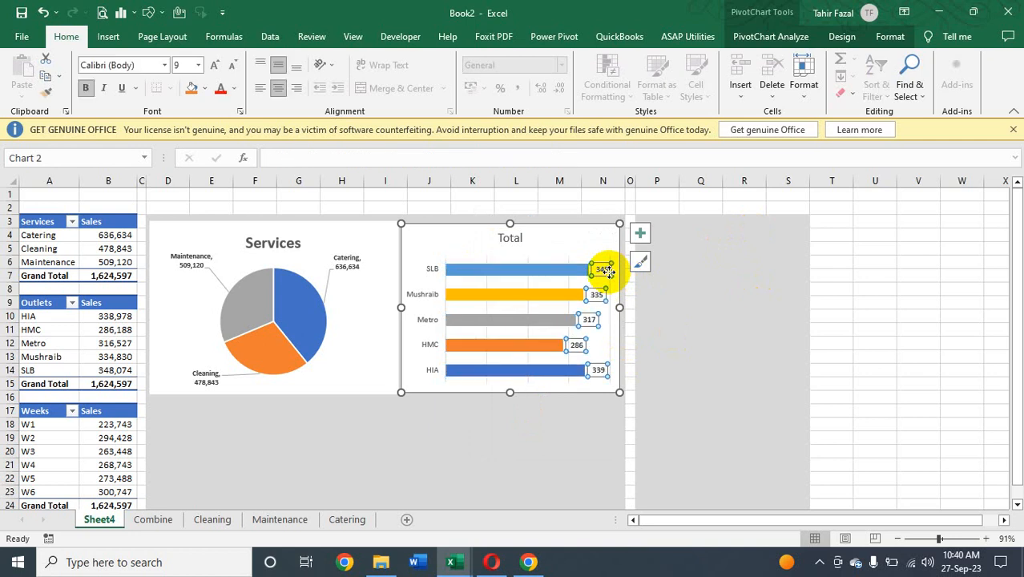
{"action": "left_click", "coordinate": [431, 273]}
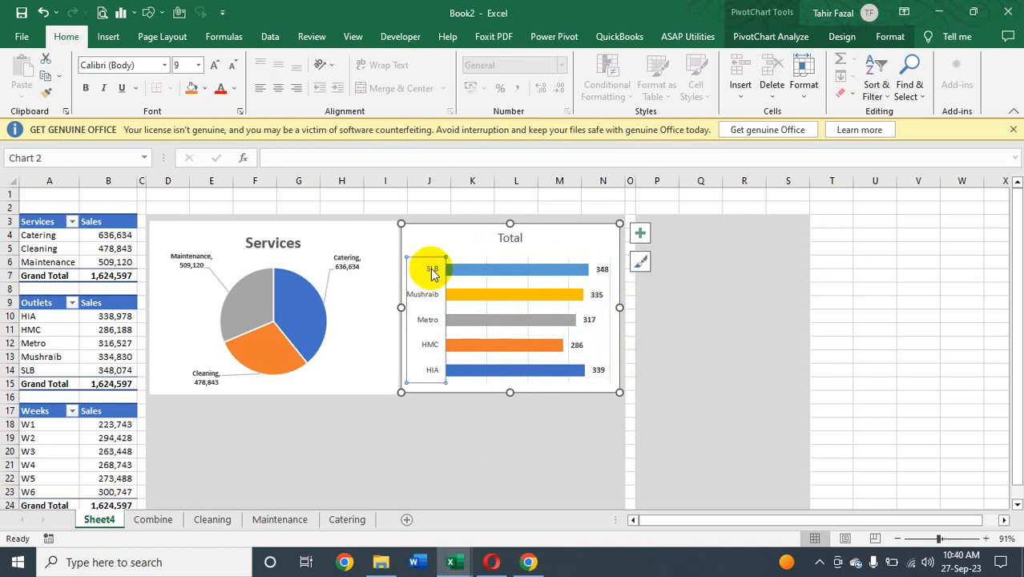
{"action": "key", "text": "ctrl+b"}
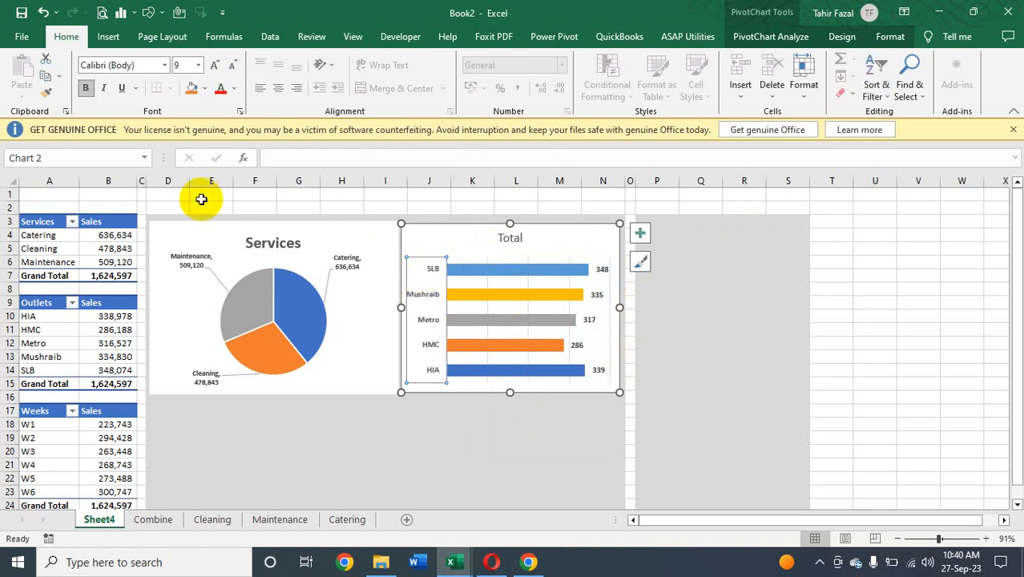
{"action": "left_click", "coordinate": [235, 91]}
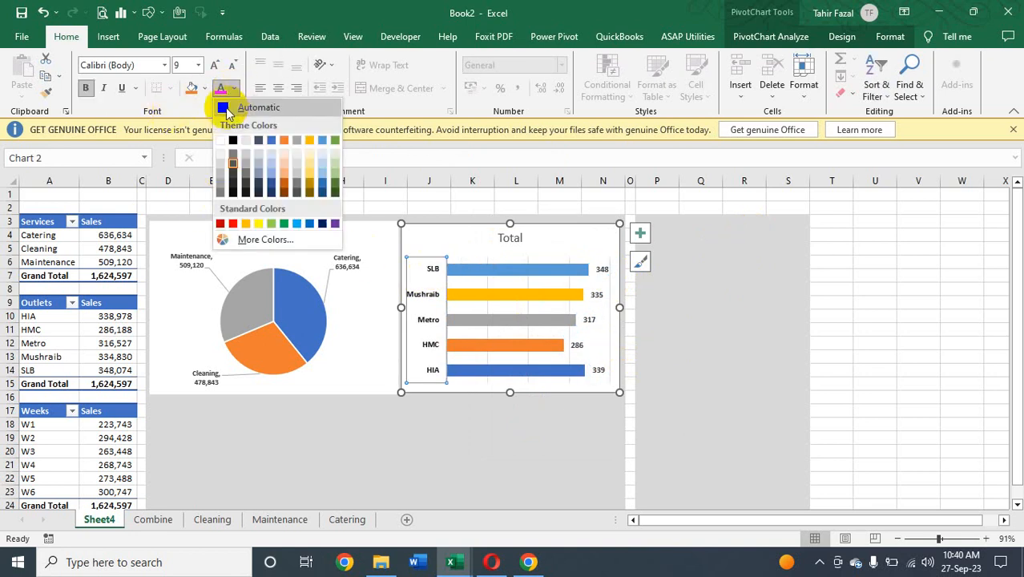
{"action": "left_click", "coordinate": [321, 228]}
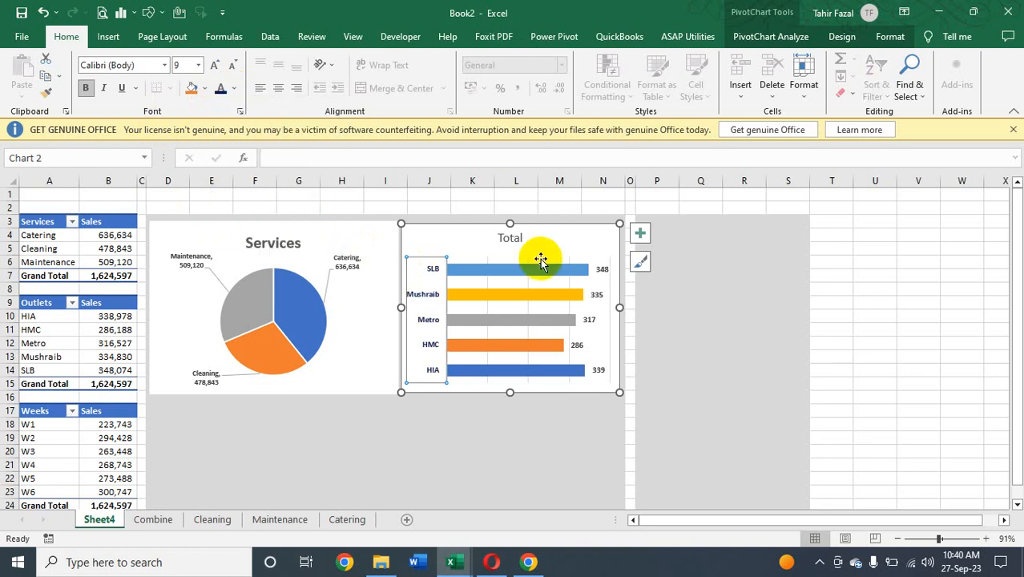
- Link the bar chart's title to cell A9 of Sheet4 and format it bold at size 16
{"action": "left_click", "coordinate": [511, 237]}
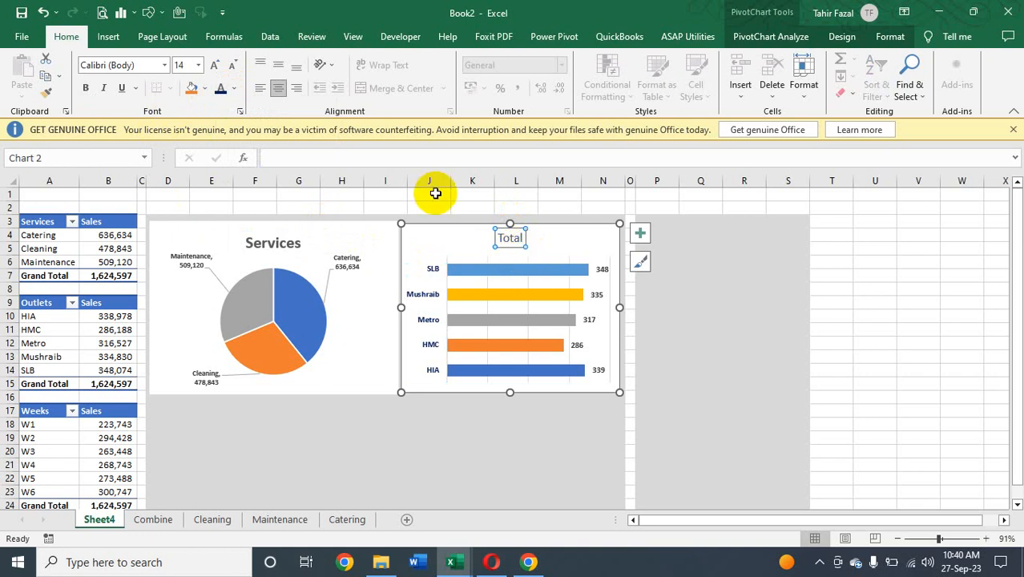
{"action": "left_click", "coordinate": [285, 161]}
{"action": "type", "text": "="}
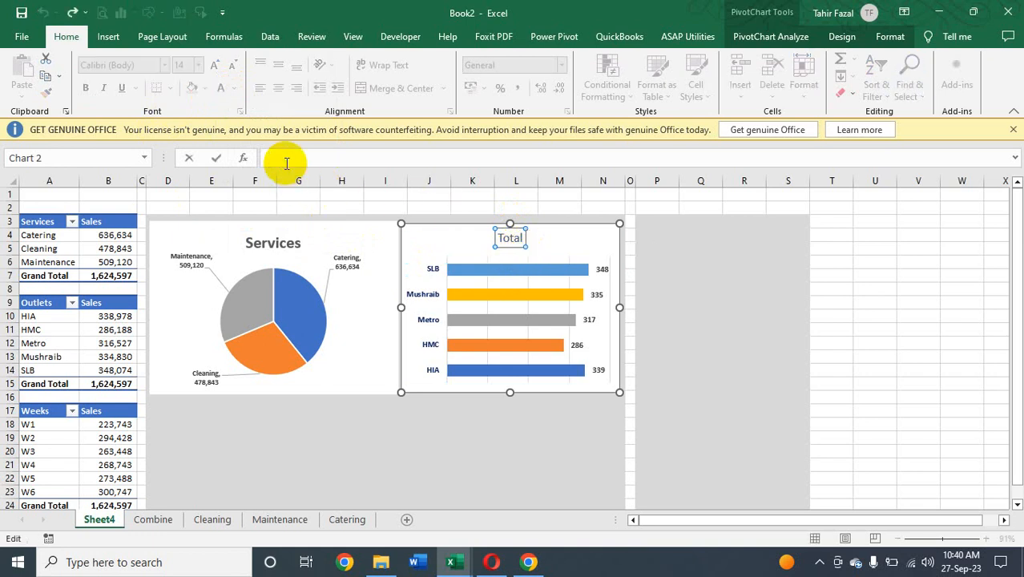
{"action": "left_click", "coordinate": [39, 303]}
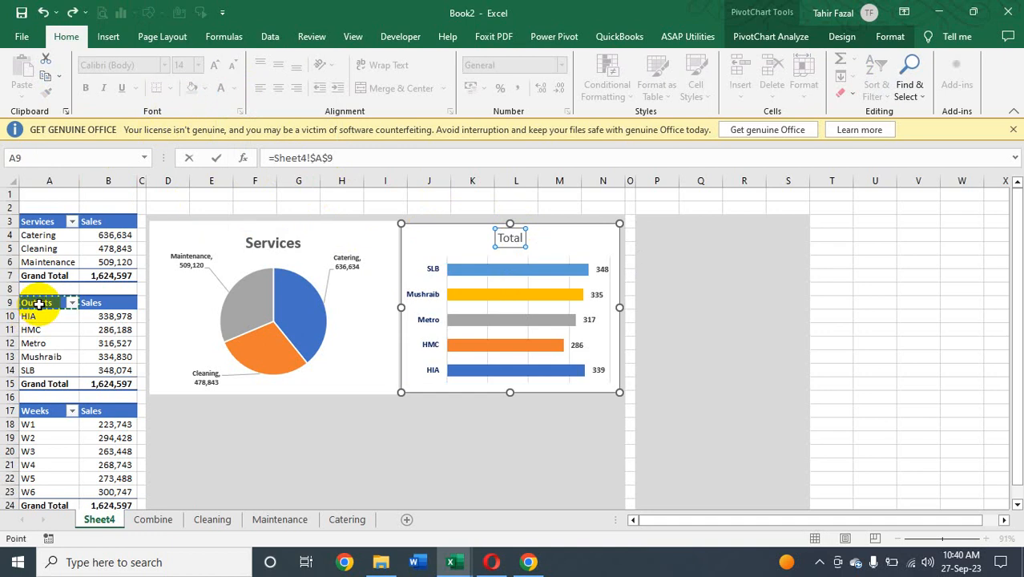
{"action": "key", "text": "Return"}
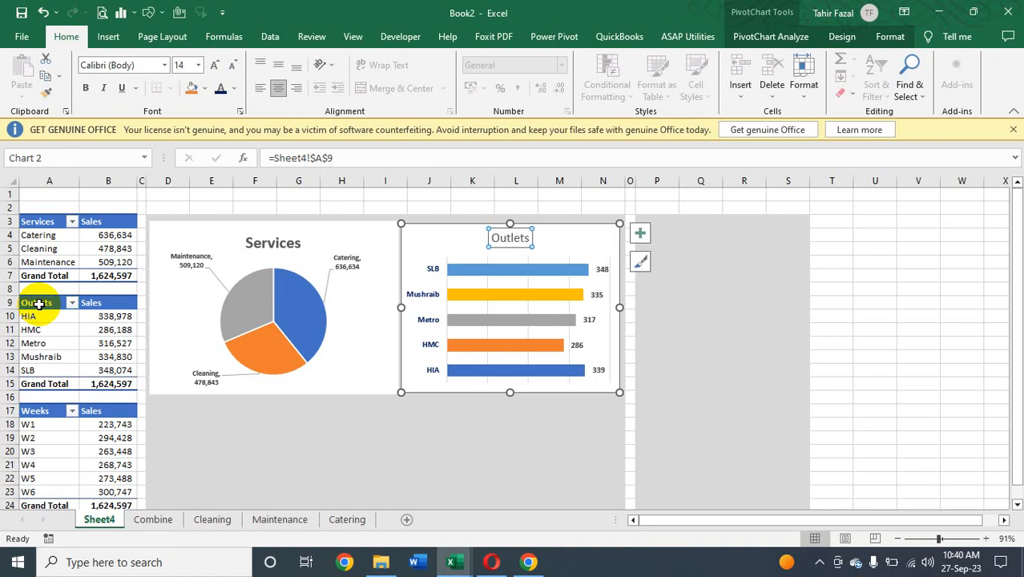
{"action": "key", "text": "ctrl+b"}
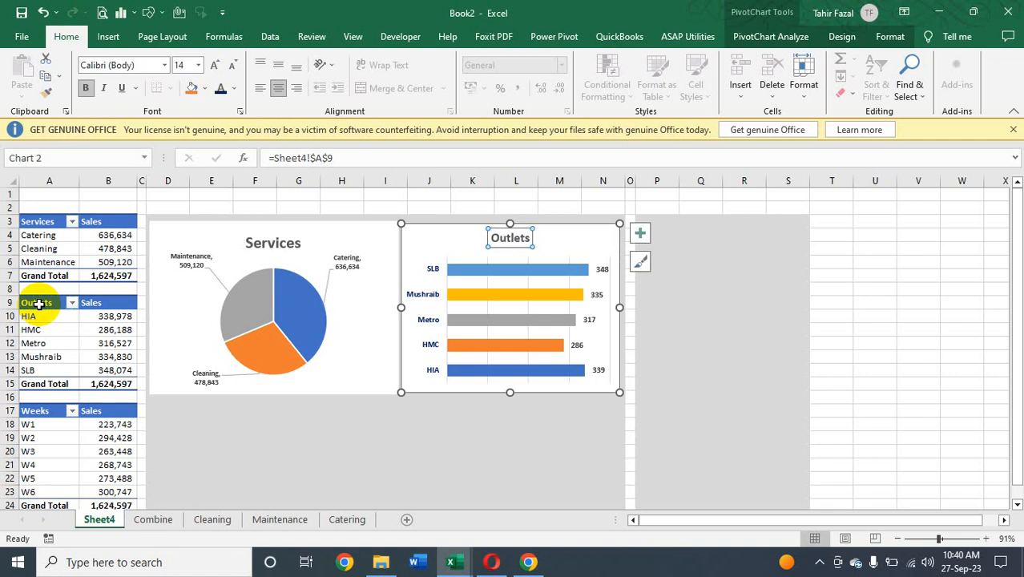
{"action": "key", "text": "ctrl+shift+period"}
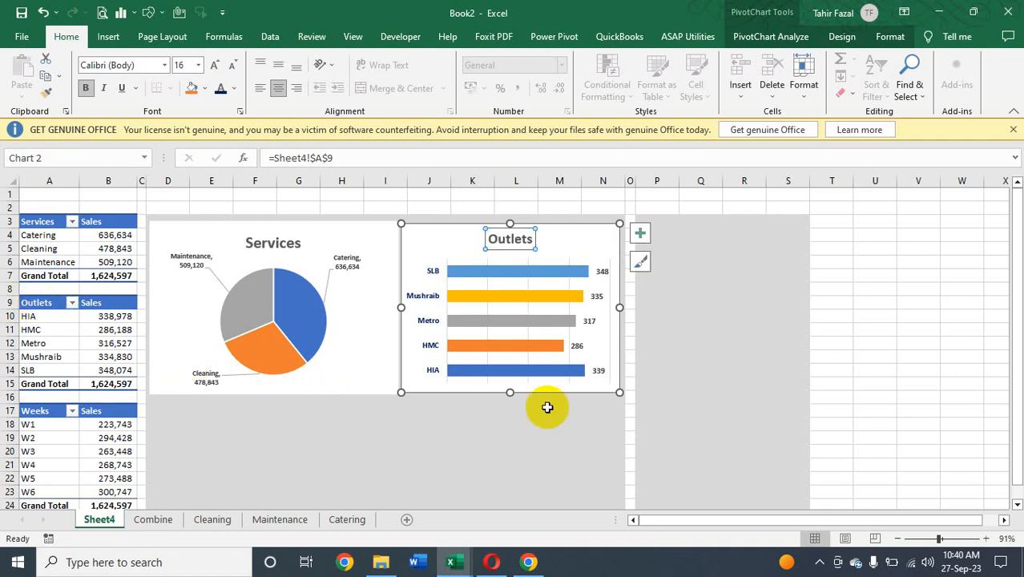
{"action": "left_click", "coordinate": [888, 281]}
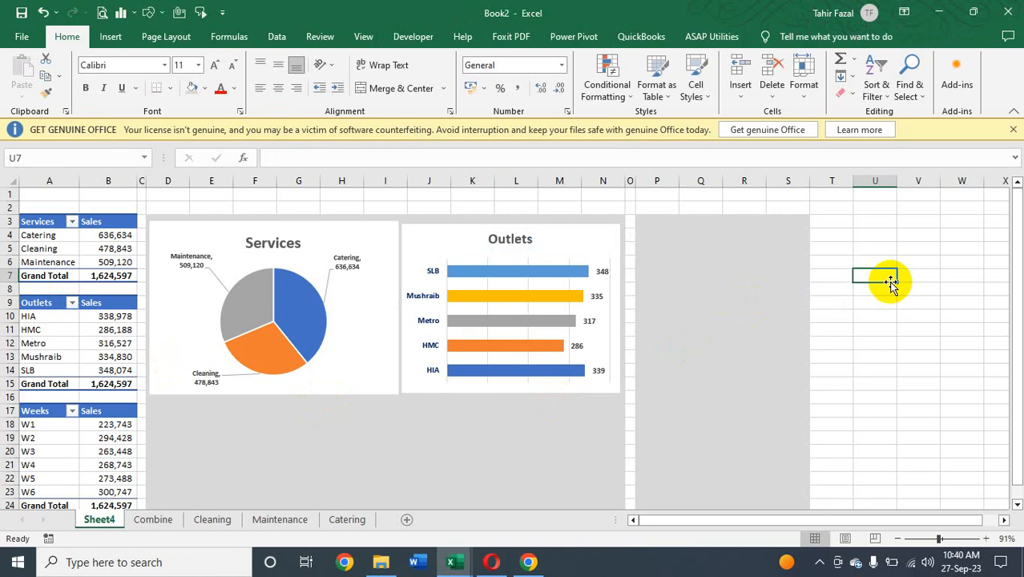
- Sort the Outlets bar chart's series from smallest to largest
{"action": "left_click", "coordinate": [472, 272]}
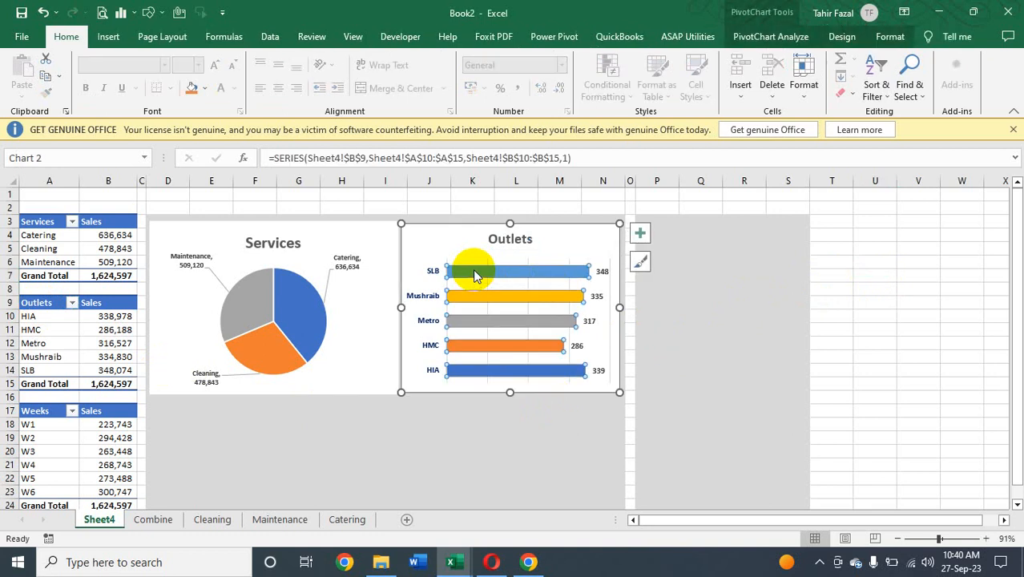
{"action": "right_click", "coordinate": [474, 274]}
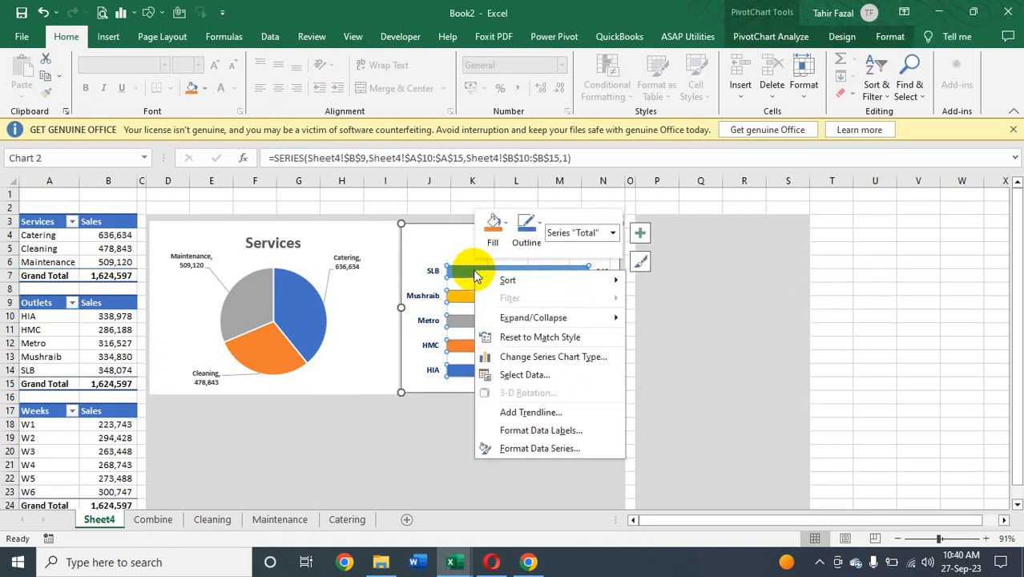
{"action": "mouse_move", "coordinate": [556, 278]}
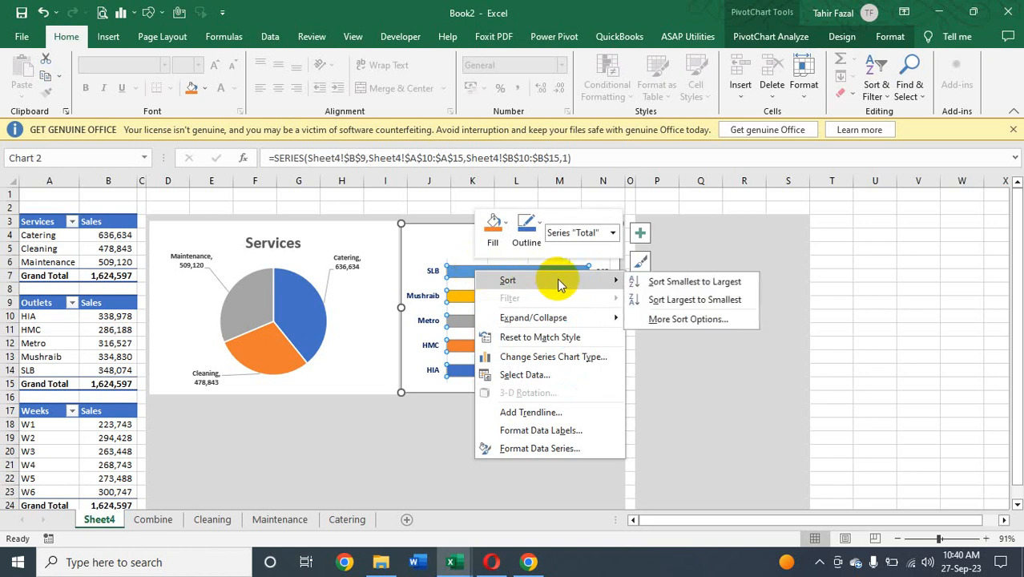
{"action": "left_click", "coordinate": [680, 282]}
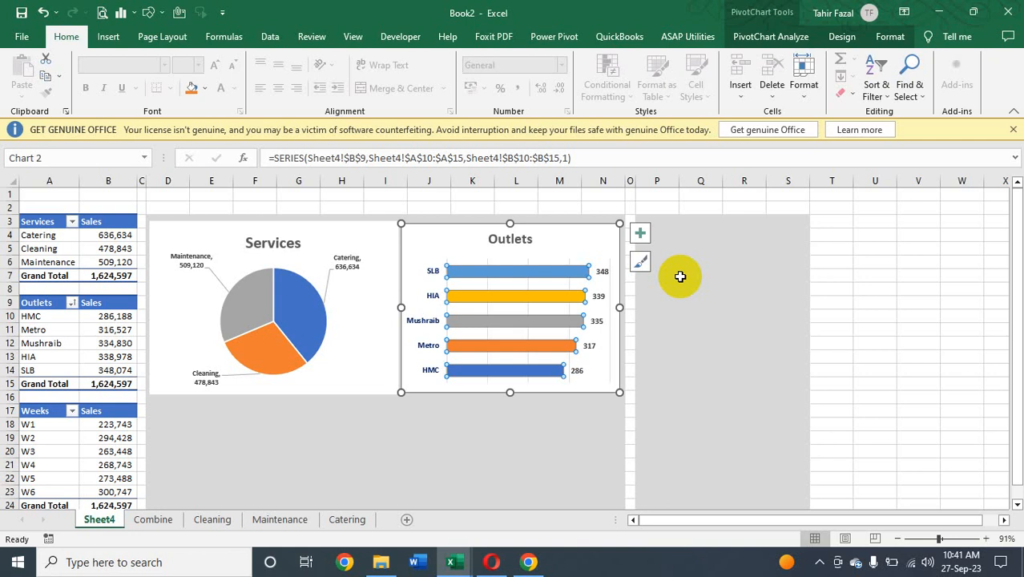
{"action": "left_click", "coordinate": [919, 309]}
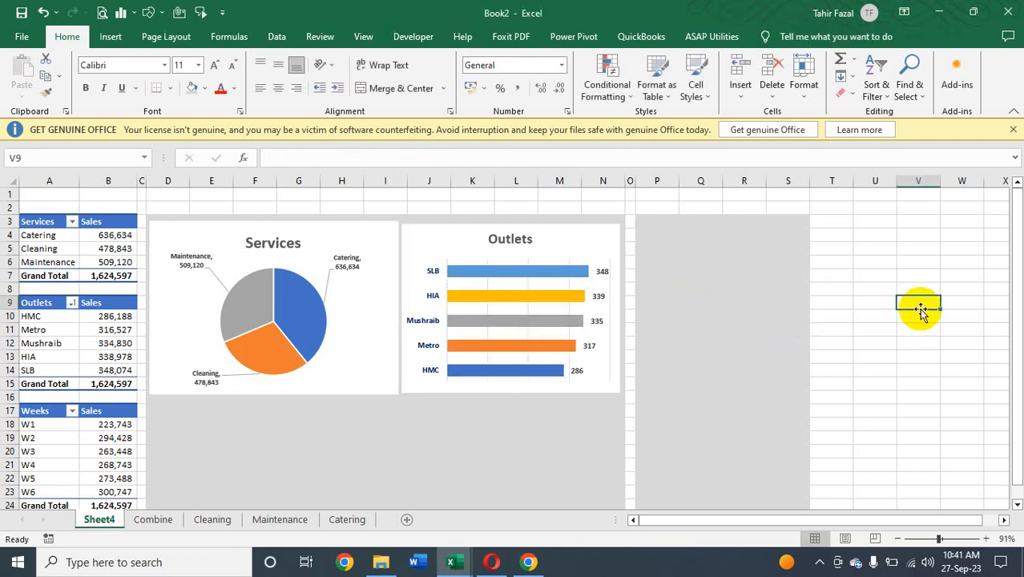
- Insert a Line with Markers pivot chart from the Weeks pivot table on Sheet4
{"action": "left_click", "coordinate": [38, 412]}
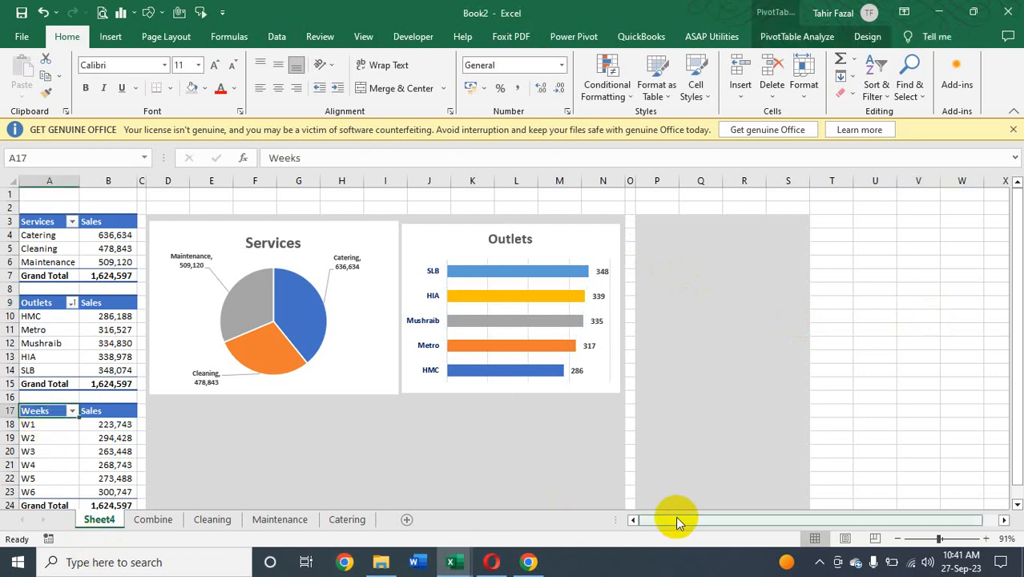
{"action": "left_click", "coordinate": [1016, 506]}
{"action": "left_click", "coordinate": [1016, 507]}
{"action": "left_click", "coordinate": [1016, 507]}
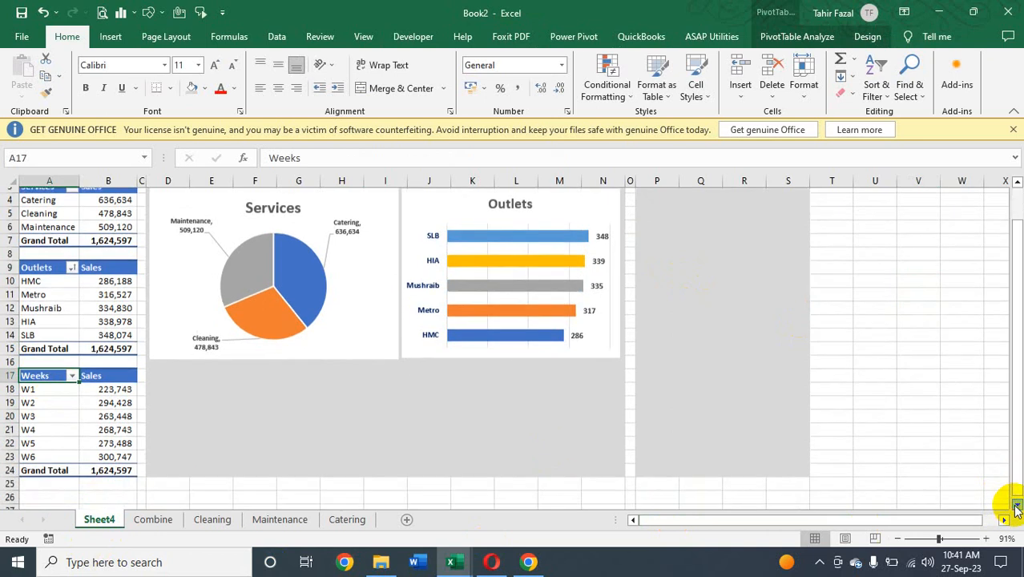
{"action": "left_click", "coordinate": [1016, 506]}
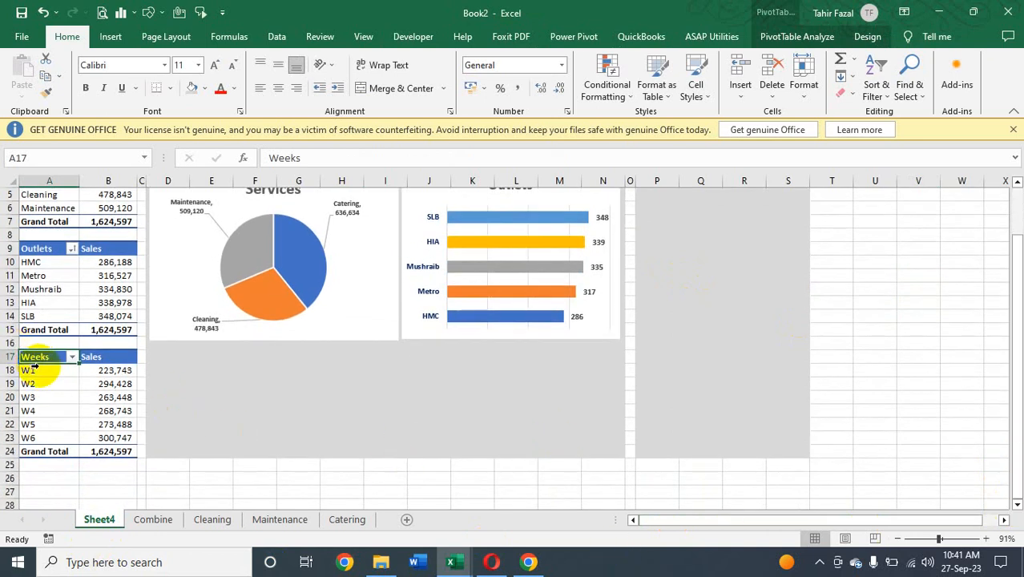
{"action": "left_click", "coordinate": [806, 37]}
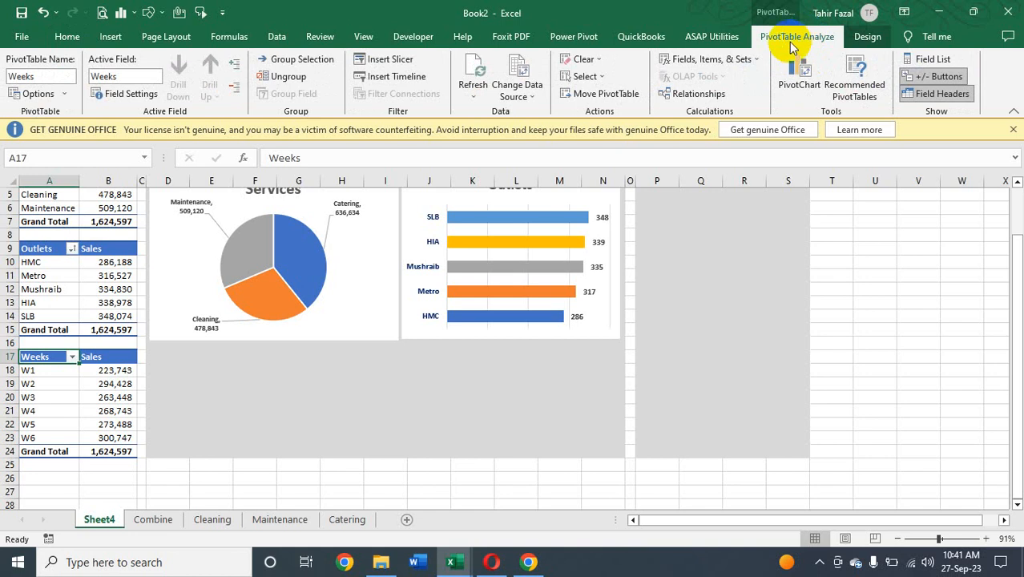
{"action": "left_click", "coordinate": [802, 69]}
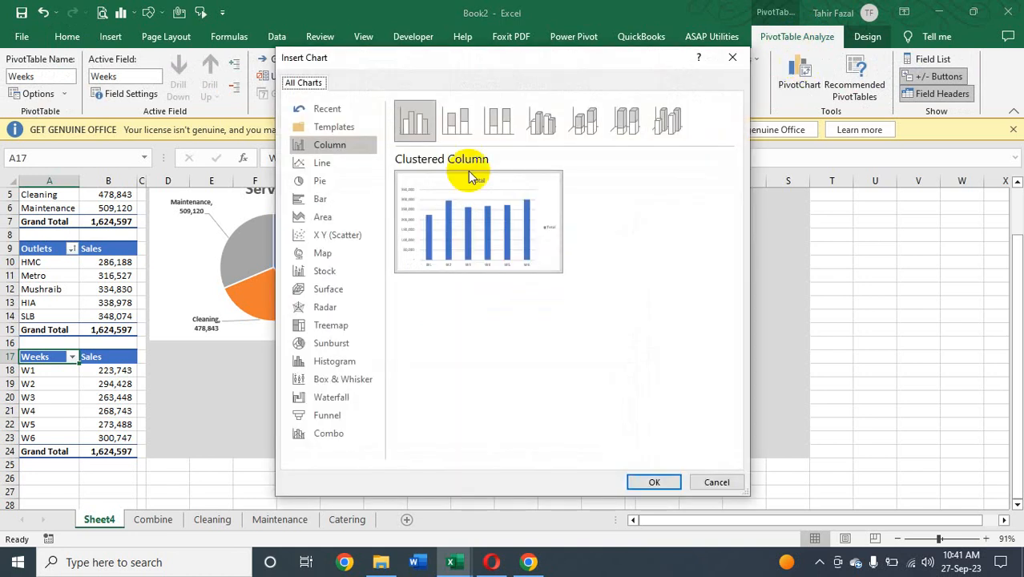
{"action": "left_click", "coordinate": [336, 167]}
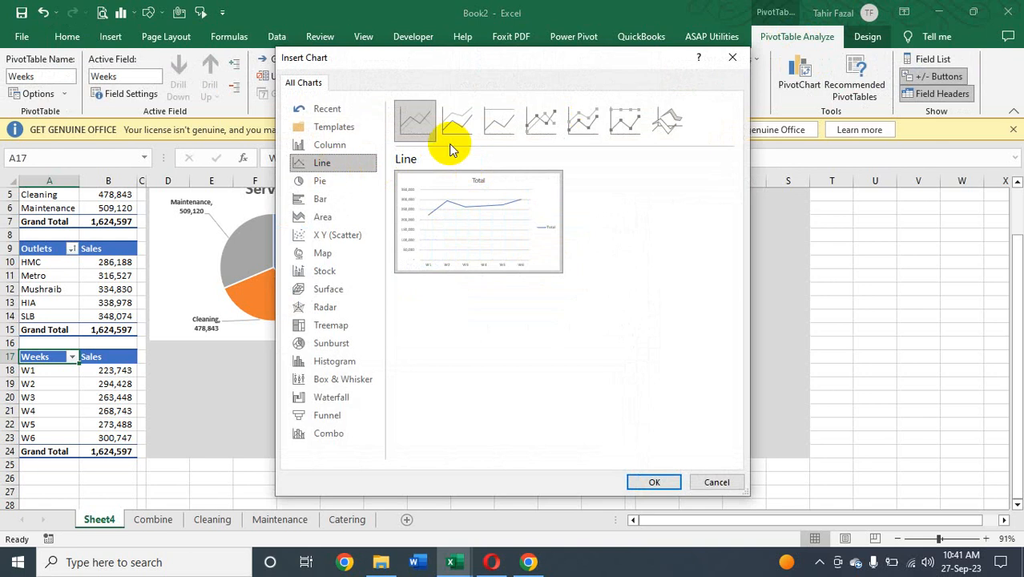
{"action": "left_click", "coordinate": [540, 120]}
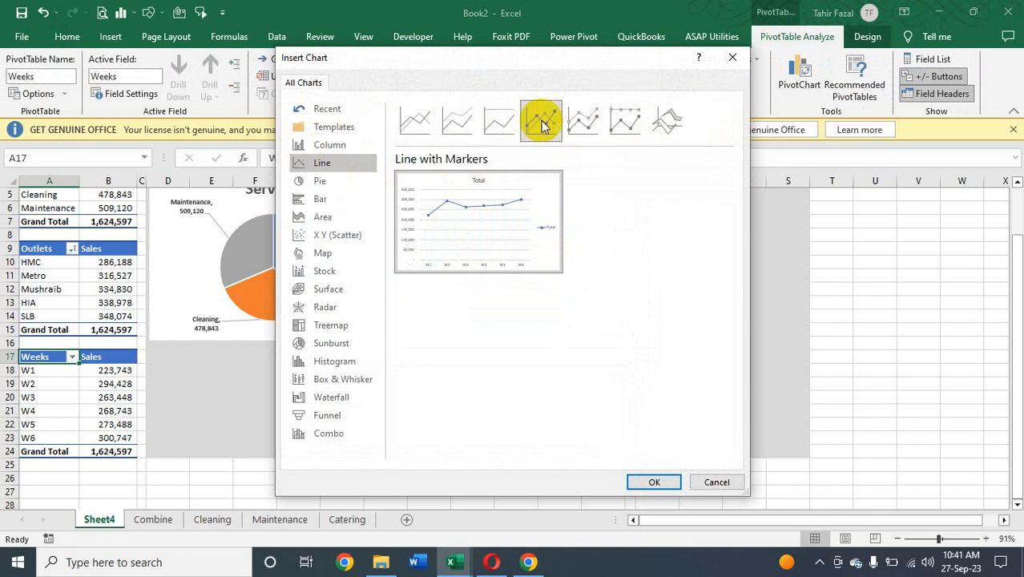
{"action": "double_click", "coordinate": [541, 120]}
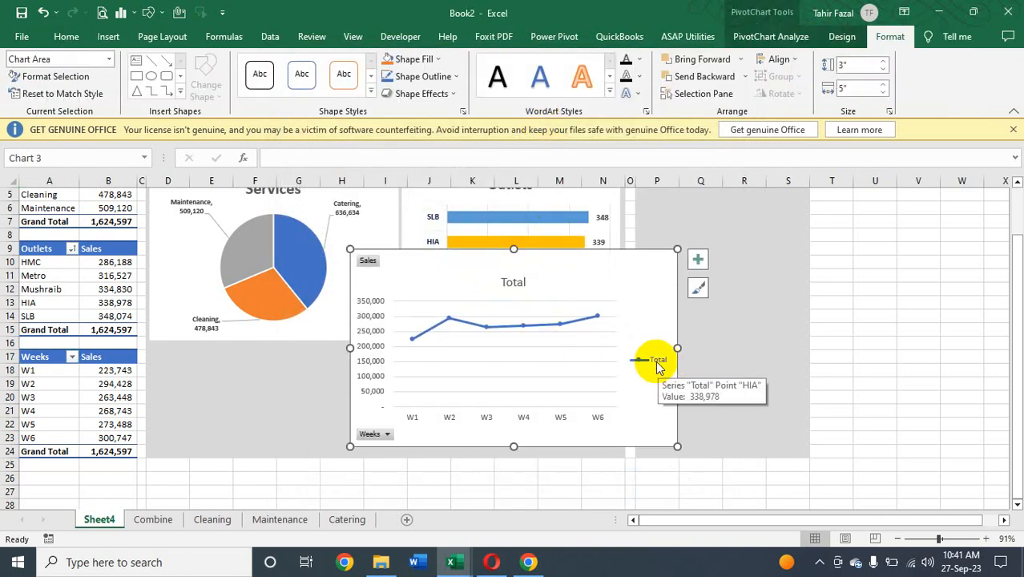
- Set the display units of the Weeks line chart's vertical axis to Thousands
{"action": "left_click", "coordinate": [368, 334]}
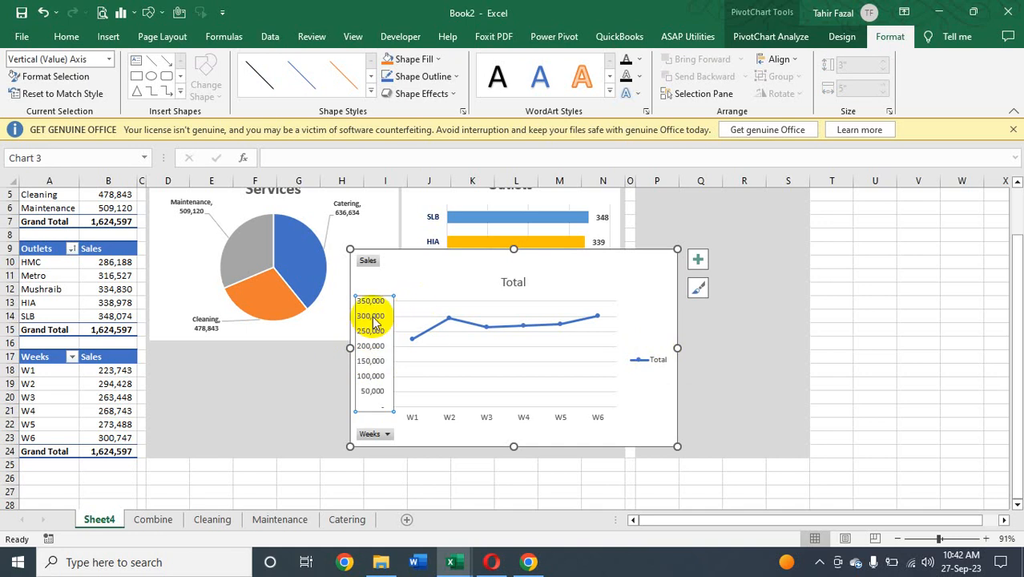
{"action": "double_click", "coordinate": [373, 320]}
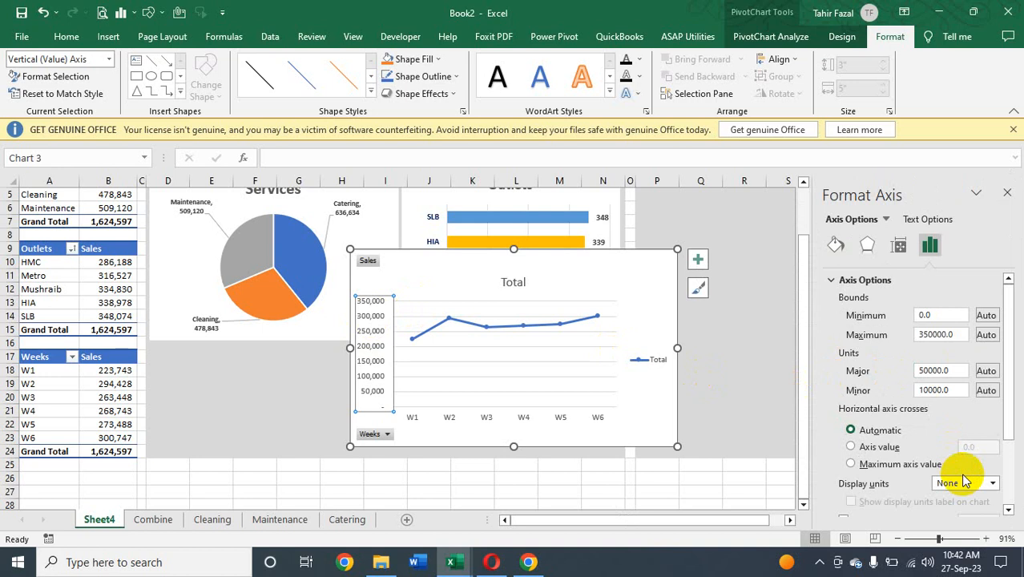
{"action": "left_click", "coordinate": [992, 483]}
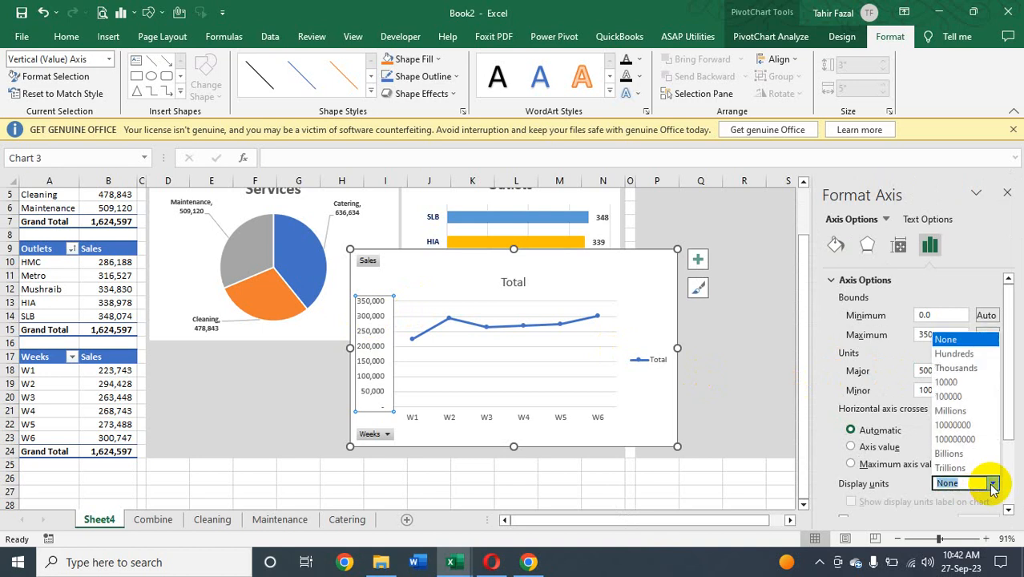
{"action": "left_click", "coordinate": [967, 368]}
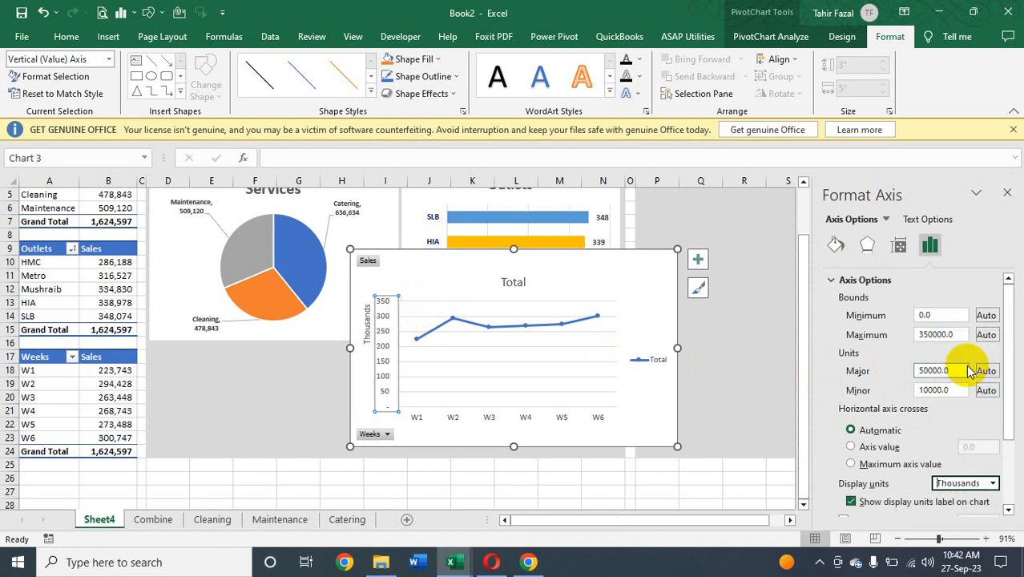
- Hide all field buttons on the Weeks line chart and delete its legend
{"action": "right_click", "coordinate": [381, 437]}
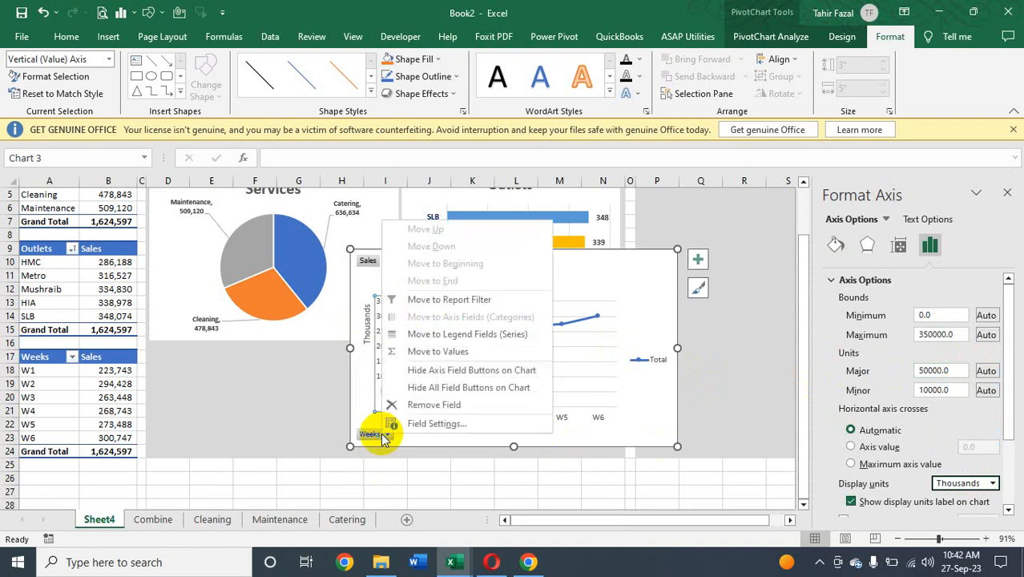
{"action": "left_click", "coordinate": [451, 389]}
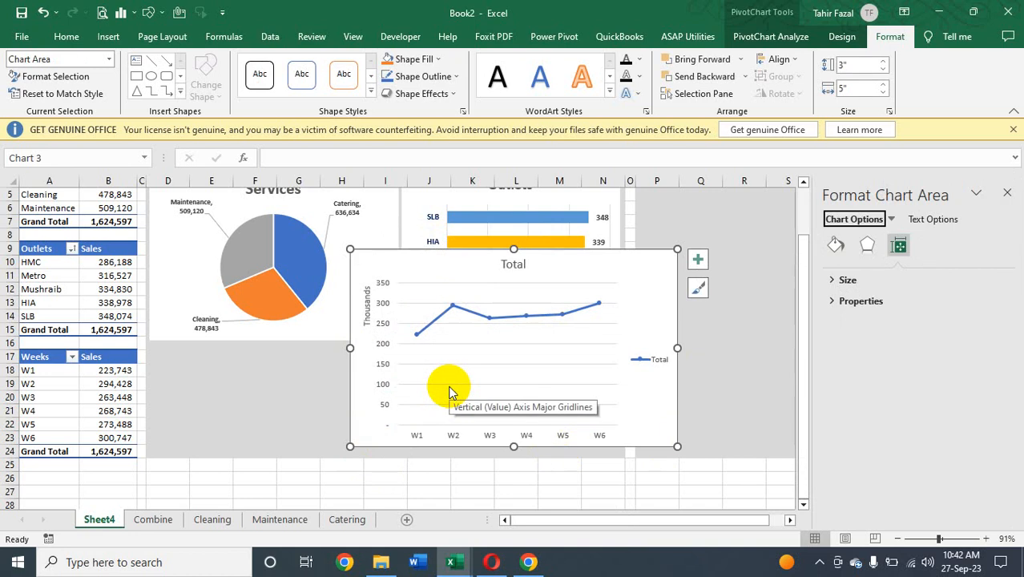
{"action": "left_click", "coordinate": [653, 363]}
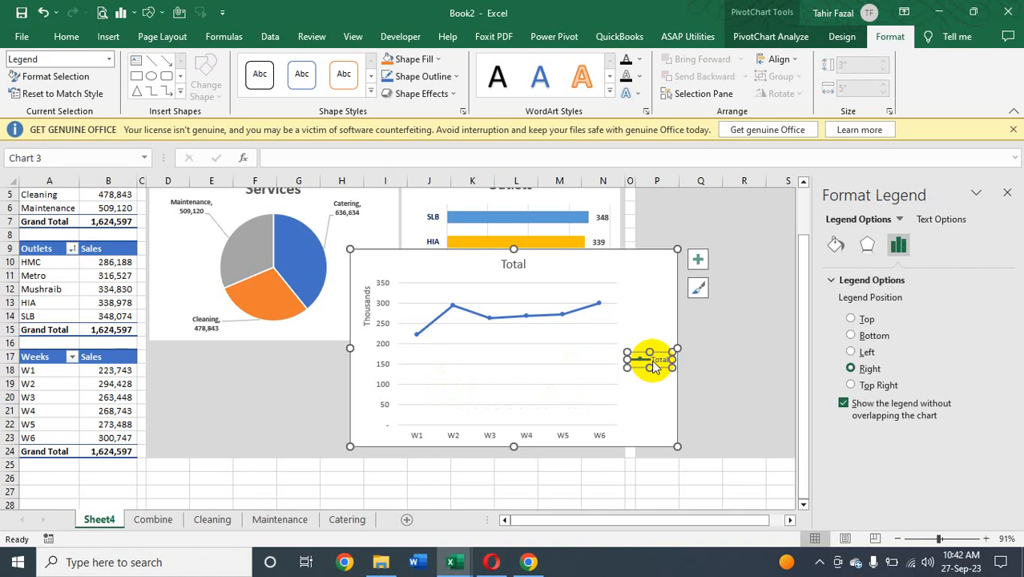
{"action": "key", "text": "Delete"}
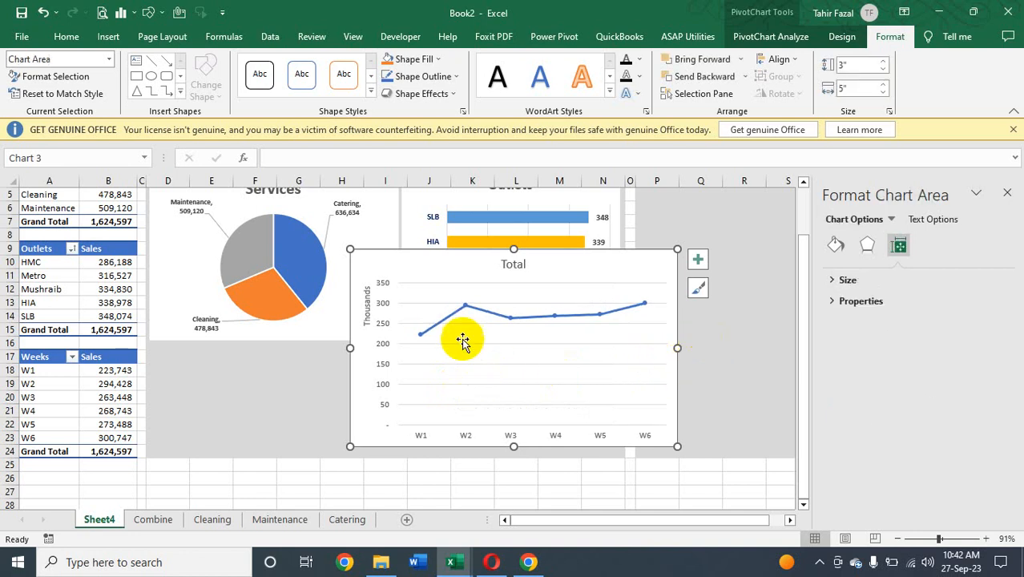
- Add primary major vertical gridlines to the Weeks line chart
{"action": "mouse_move", "coordinate": [463, 315]}
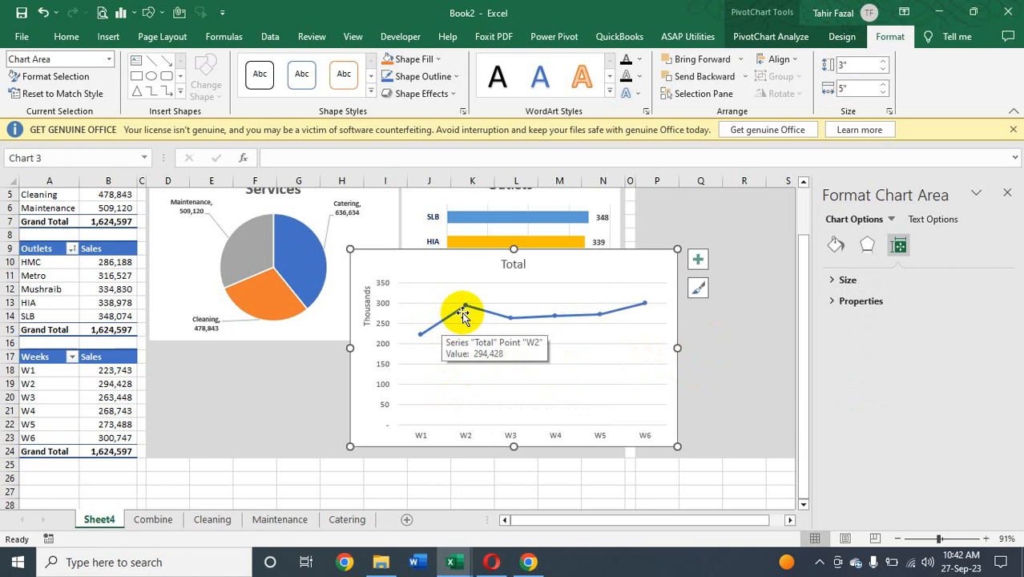
{"action": "left_click", "coordinate": [697, 259]}
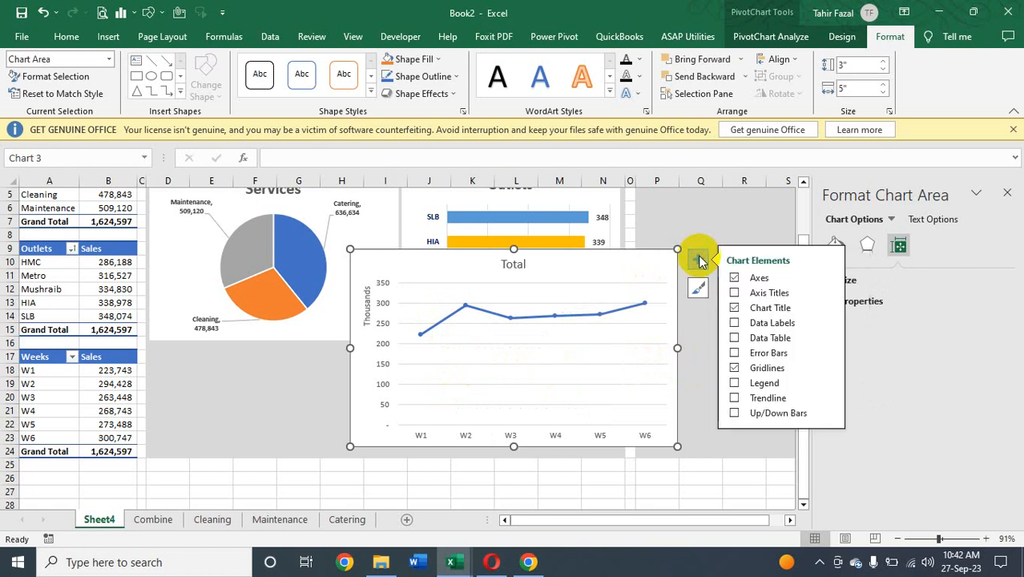
{"action": "left_click", "coordinate": [829, 369]}
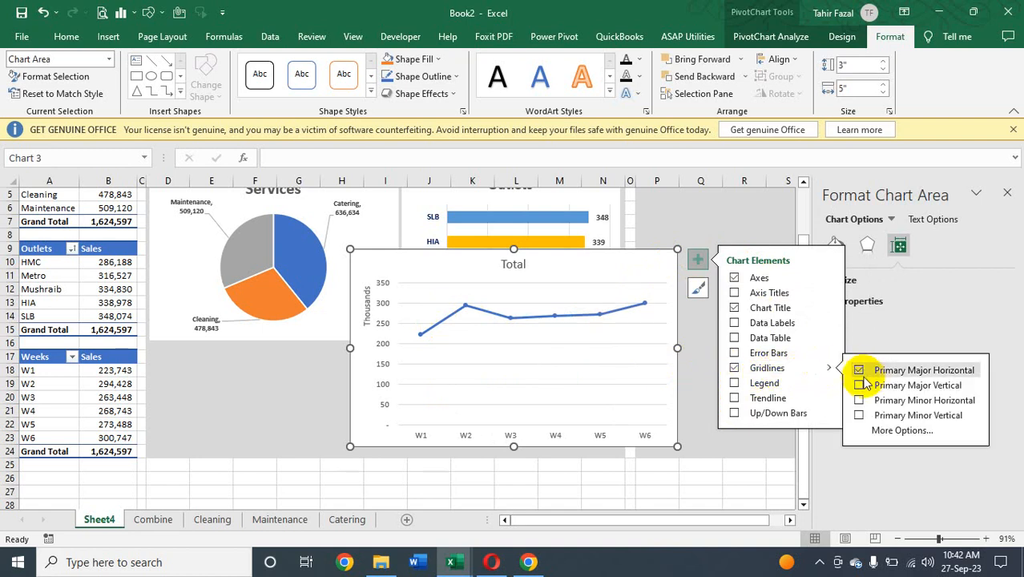
{"action": "left_click", "coordinate": [860, 386]}
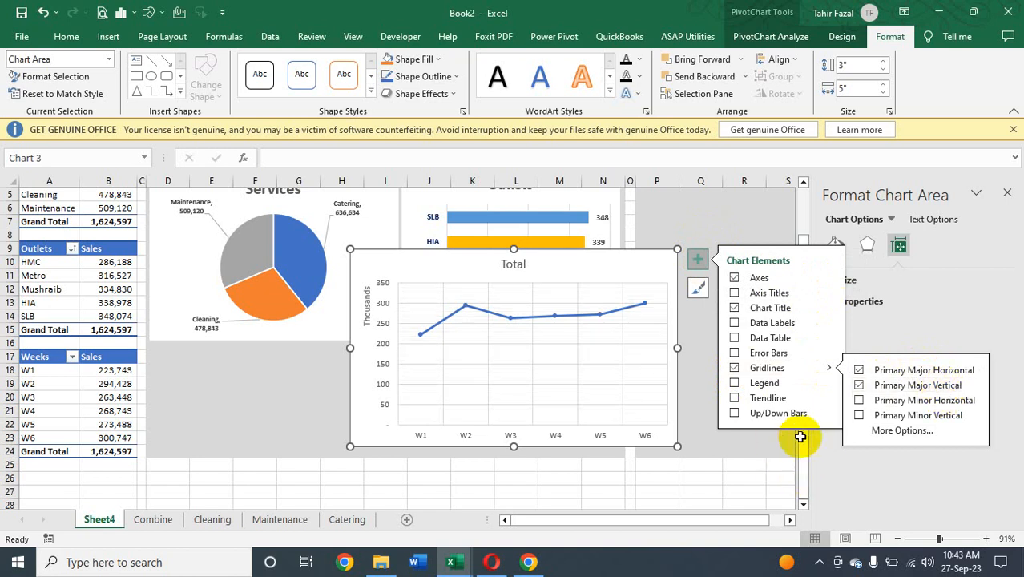
{"action": "left_click", "coordinate": [745, 492]}
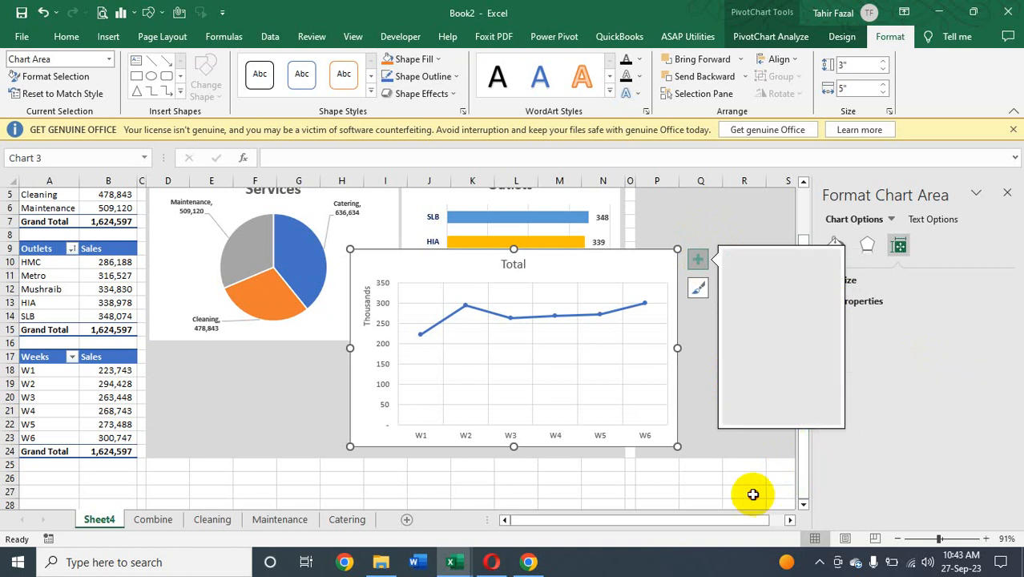
- Link the line chart's title to cell A17 of Sheet4
{"action": "left_click", "coordinate": [516, 262]}
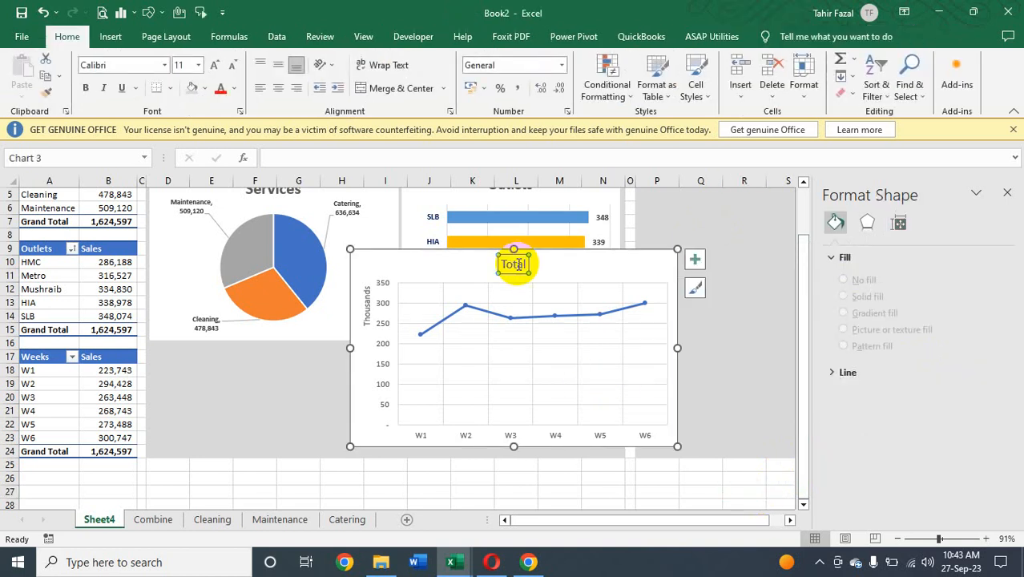
{"action": "left_click", "coordinate": [296, 156]}
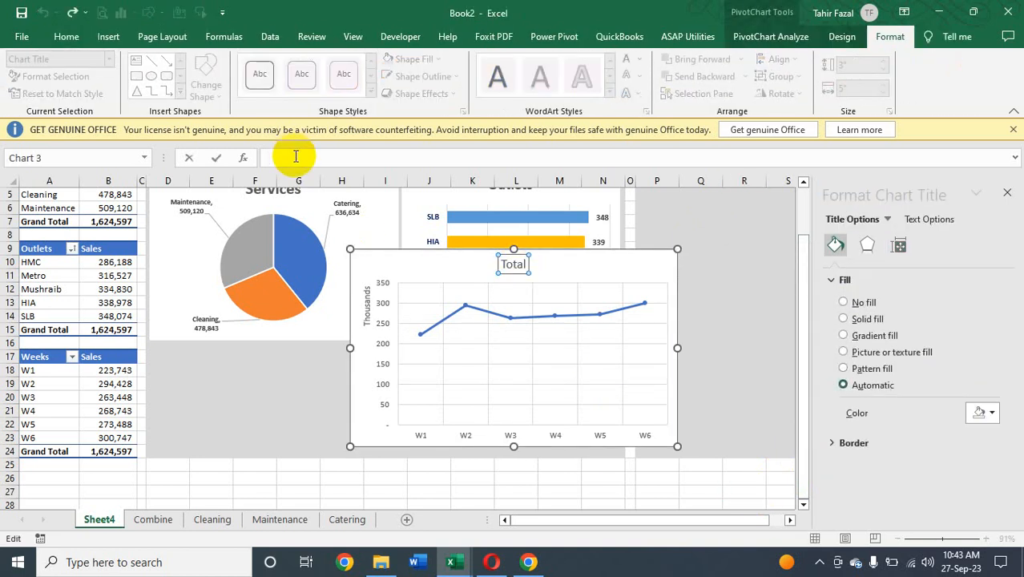
{"action": "type", "text": "="}
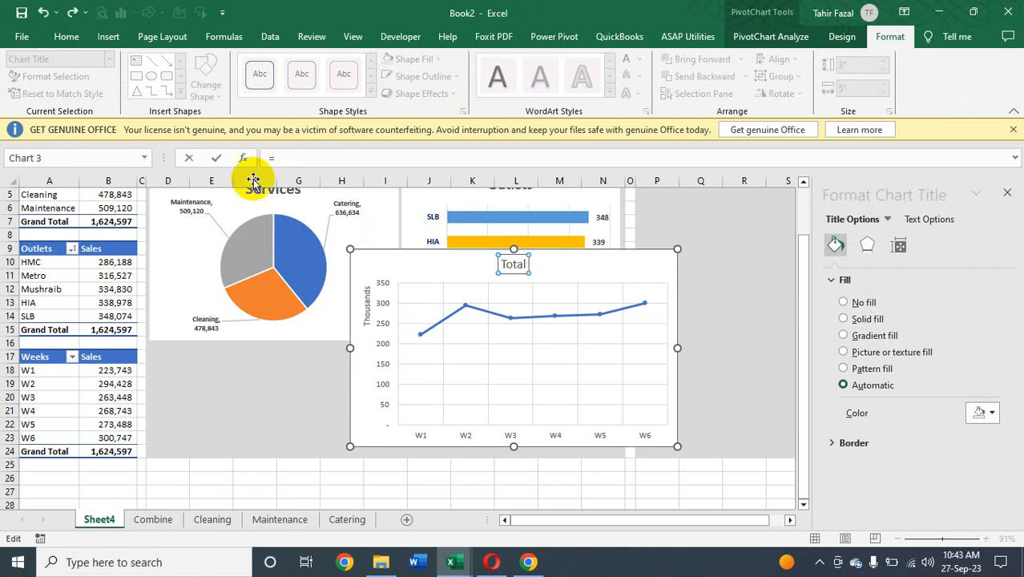
{"action": "left_click", "coordinate": [38, 358]}
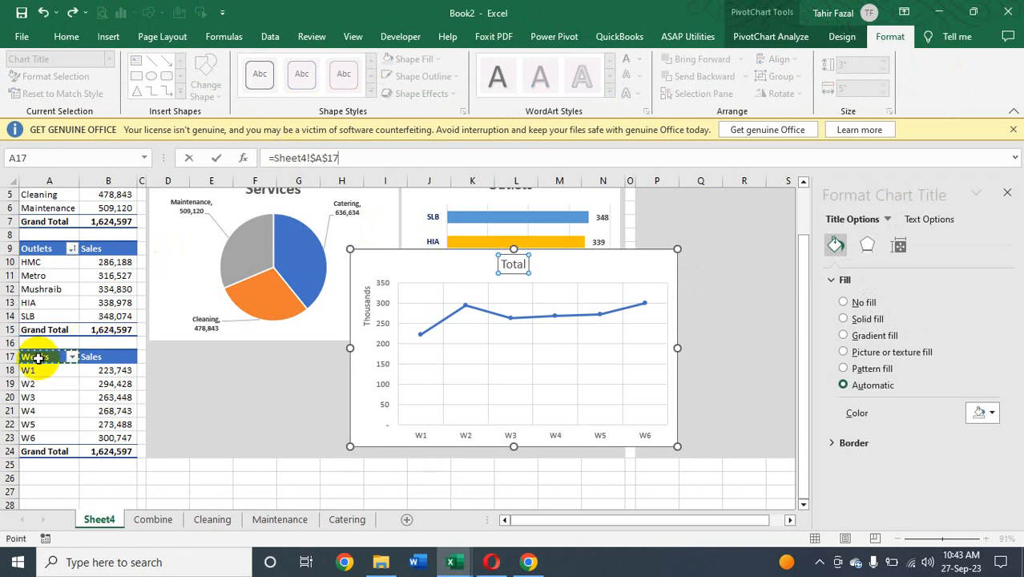
{"action": "key", "text": "Return"}
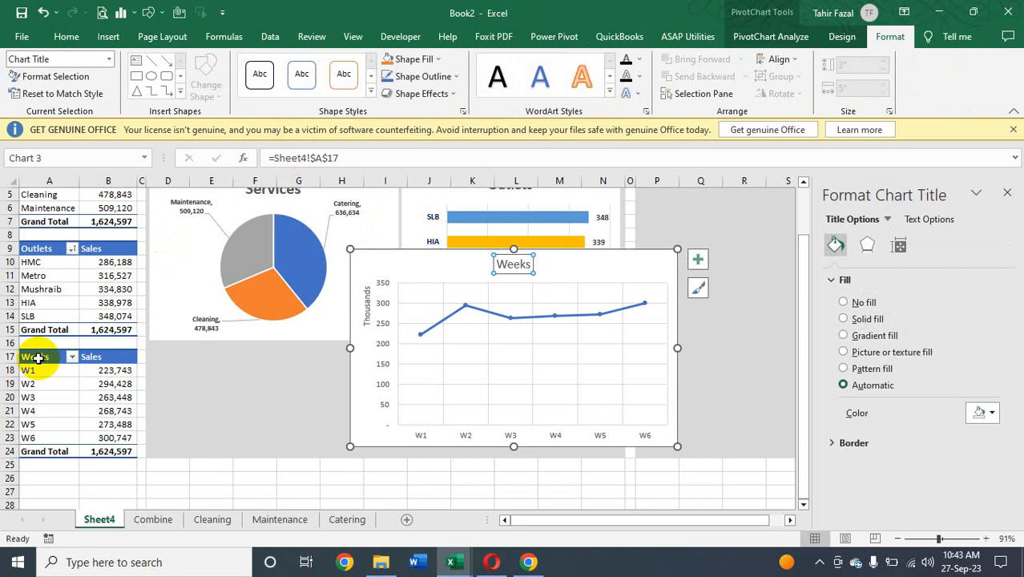
- Add data labels to the Weeks line chart and make the labels and the week names bold
{"action": "left_click", "coordinate": [415, 435]}
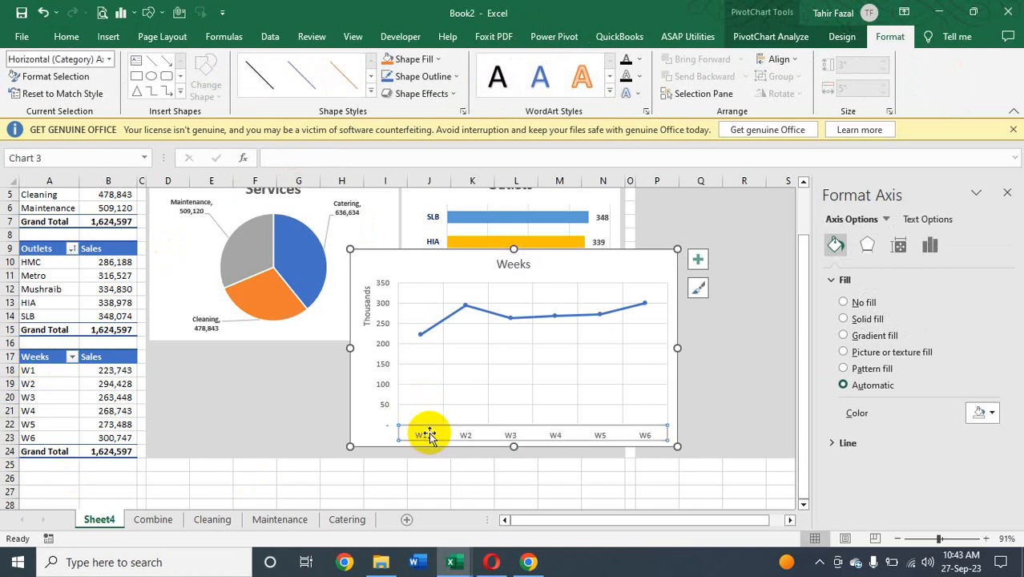
{"action": "left_click", "coordinate": [699, 261]}
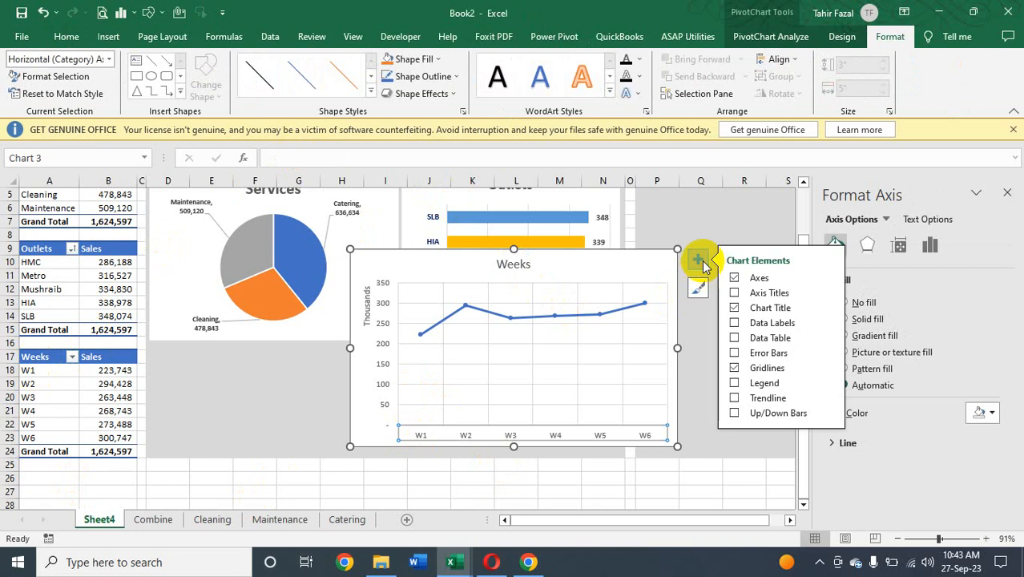
{"action": "left_click", "coordinate": [734, 324]}
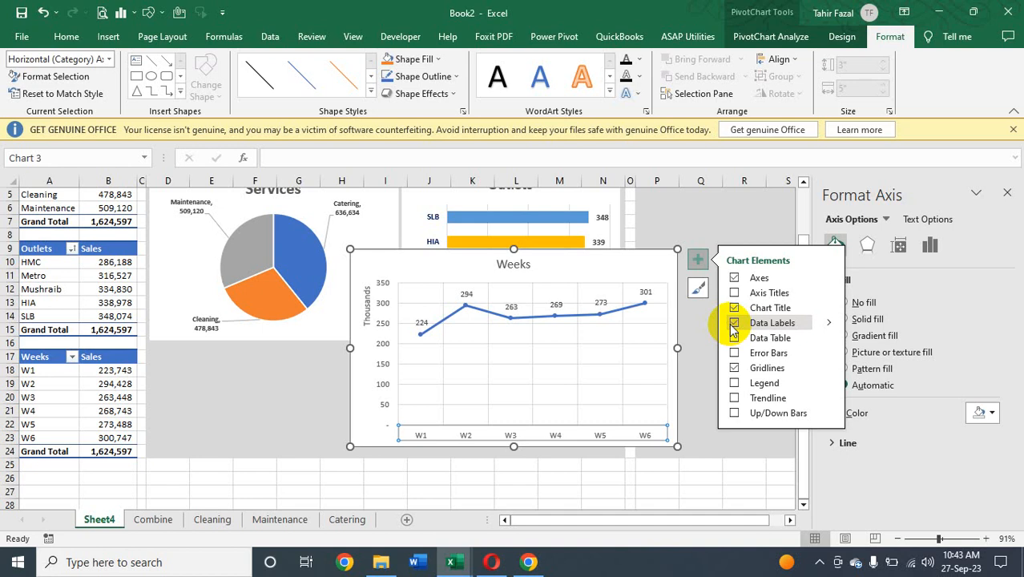
{"action": "left_click", "coordinate": [644, 289]}
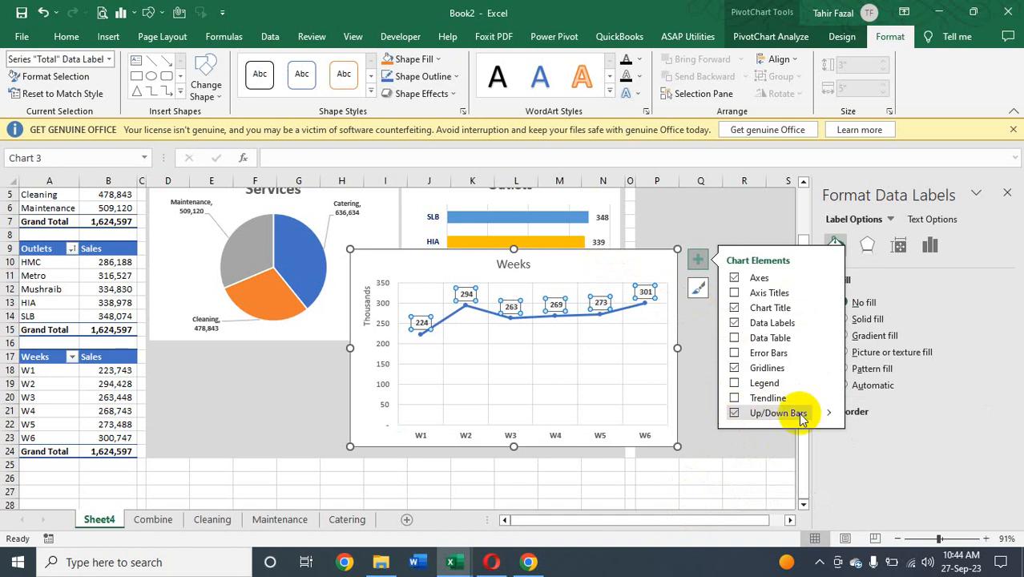
- Try out error bars and up/down bars on the Weeks line chart
{"action": "left_click", "coordinate": [830, 413]}
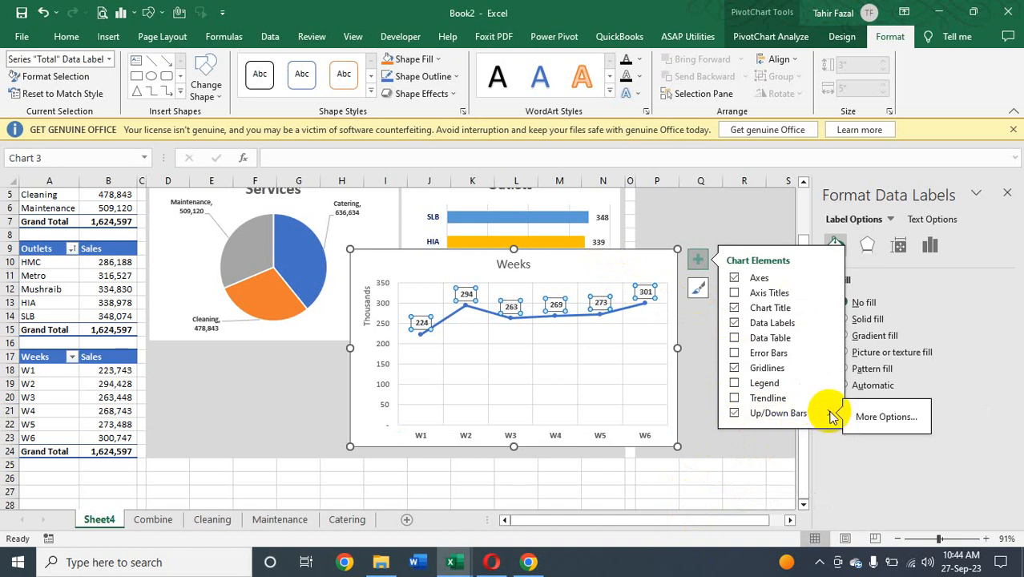
{"action": "left_click", "coordinate": [877, 417]}
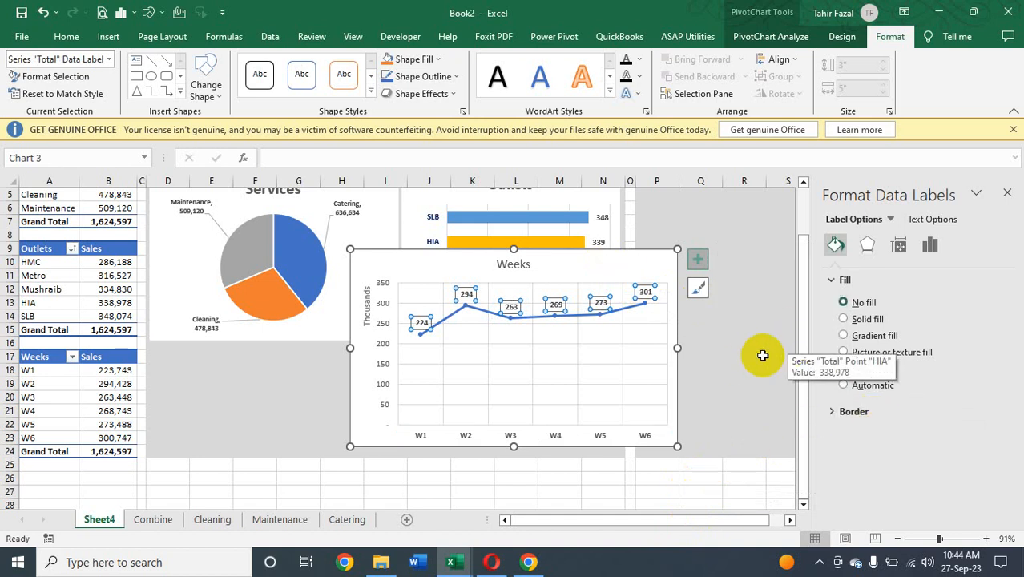
{"action": "left_click", "coordinate": [698, 262]}
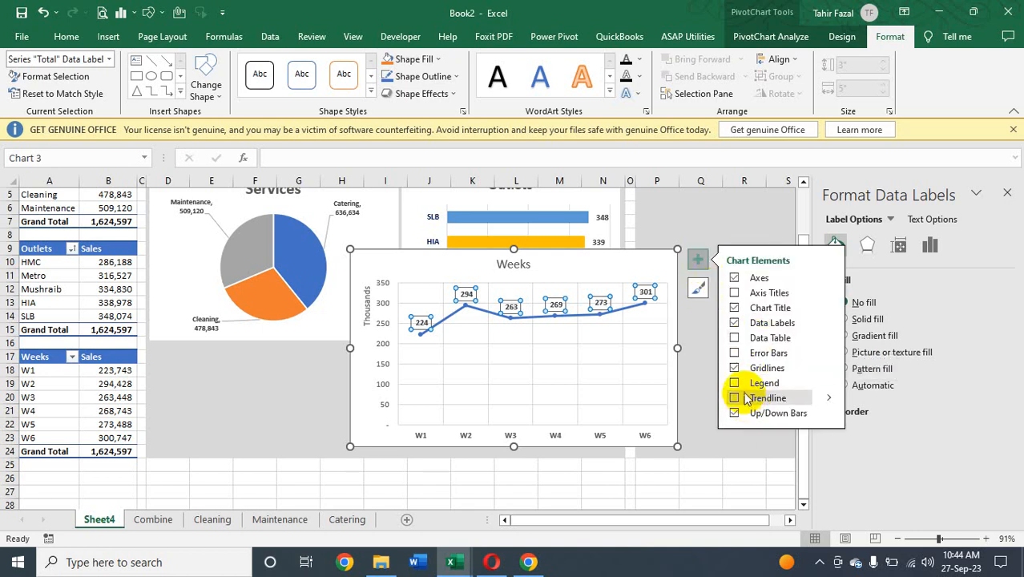
{"action": "left_click", "coordinate": [735, 354]}
{"action": "left_click", "coordinate": [734, 353]}
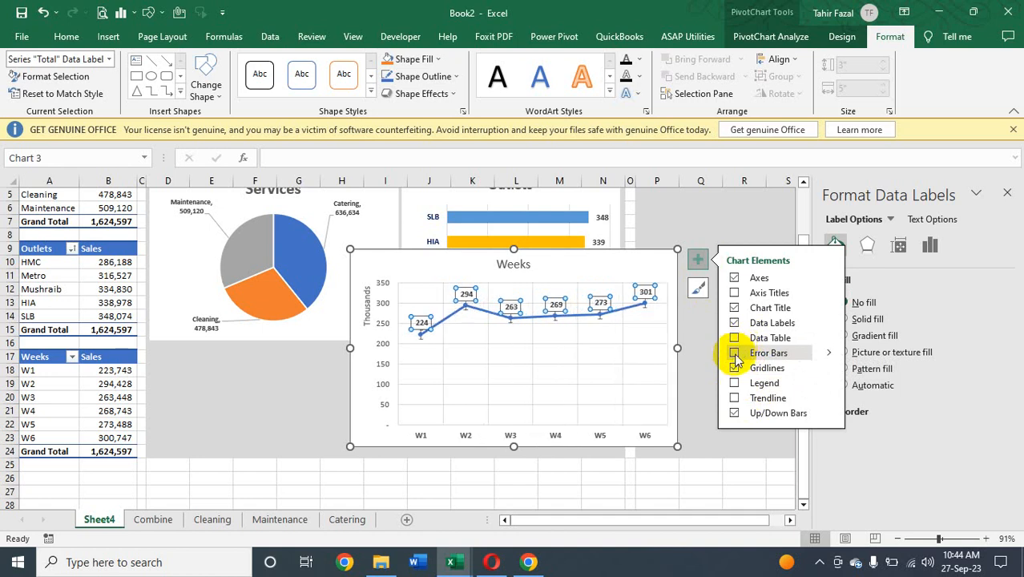
{"action": "left_click", "coordinate": [735, 413]}
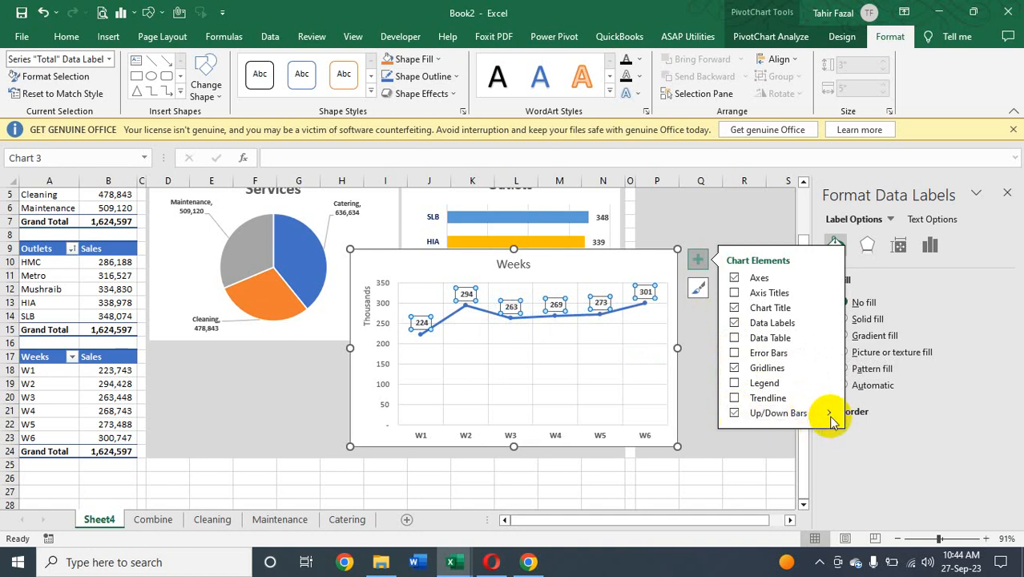
- Make the values on the Weeks chart's vertical axis bold and dark red
{"action": "mouse_move", "coordinate": [830, 419]}
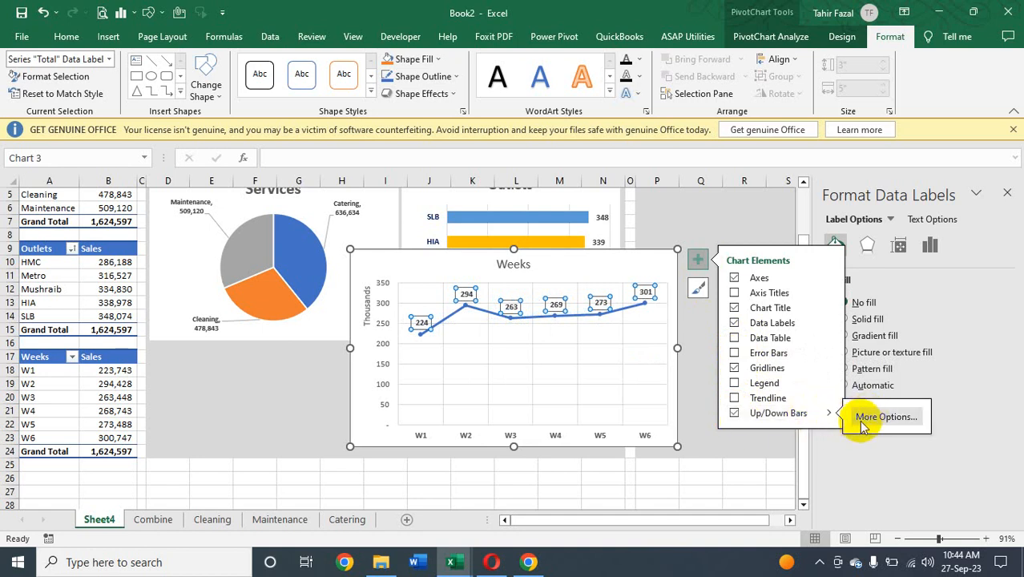
{"action": "left_click", "coordinate": [694, 466]}
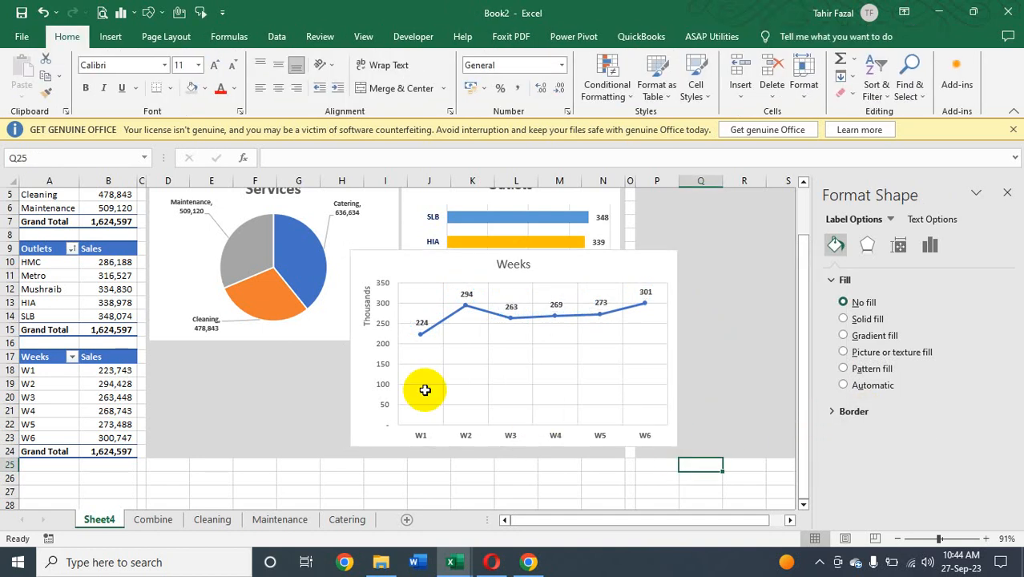
{"action": "left_click", "coordinate": [389, 329]}
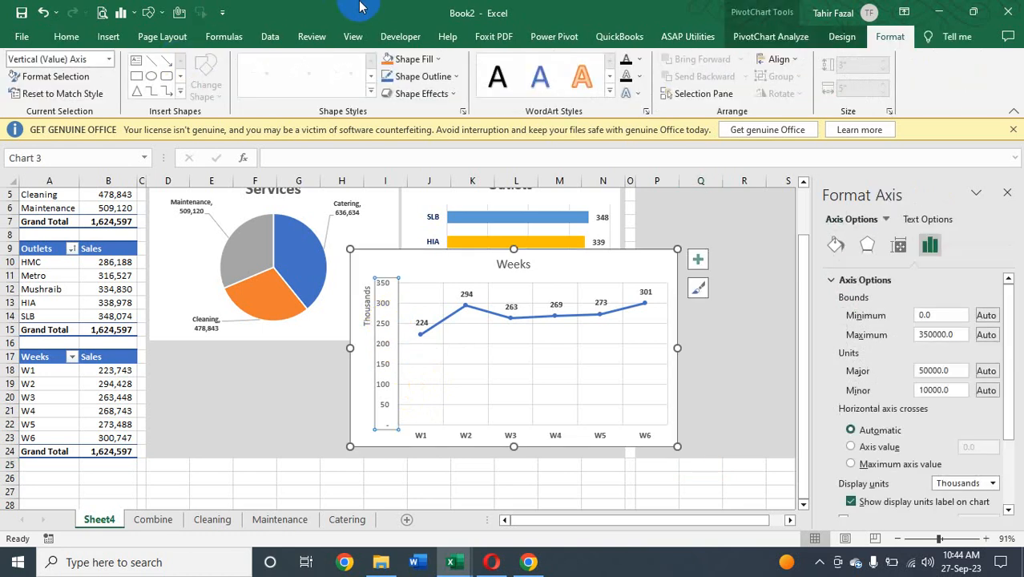
{"action": "left_click", "coordinate": [639, 61]}
{"action": "left_click", "coordinate": [628, 195]}
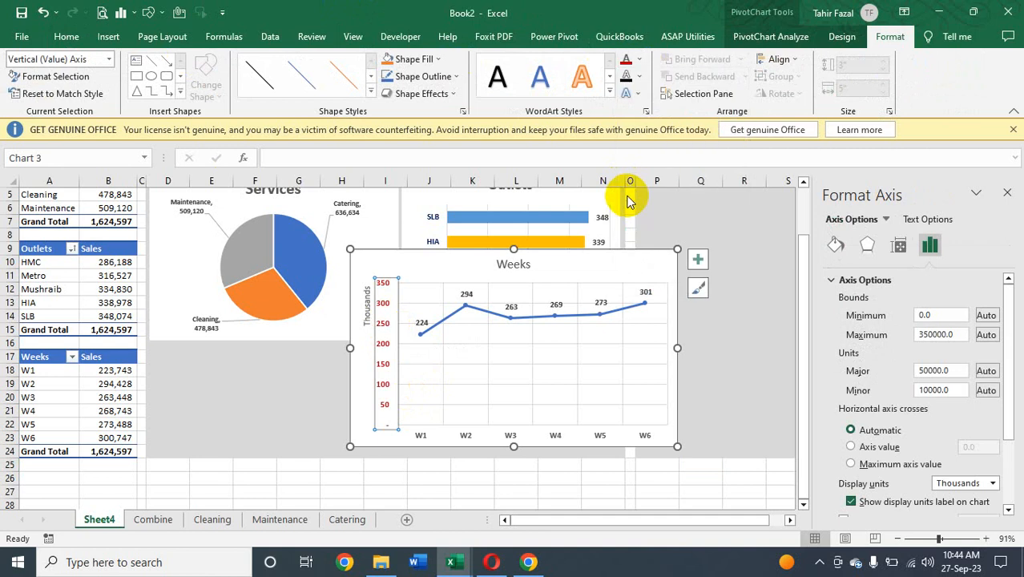
{"action": "left_click", "coordinate": [401, 448]}
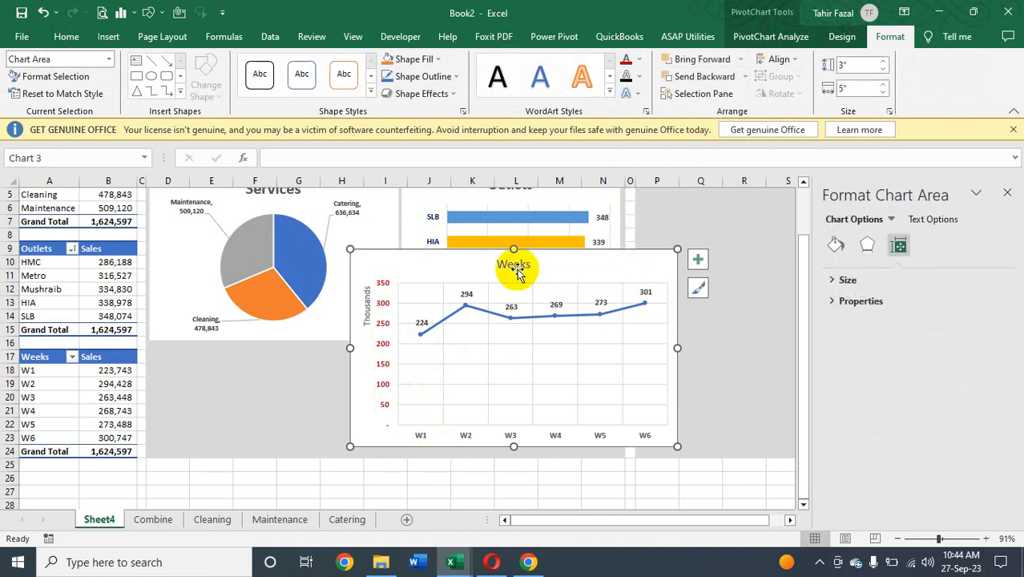
- Make the Weeks chart's title bold and increase its font size by two steps
{"action": "left_click", "coordinate": [522, 266]}
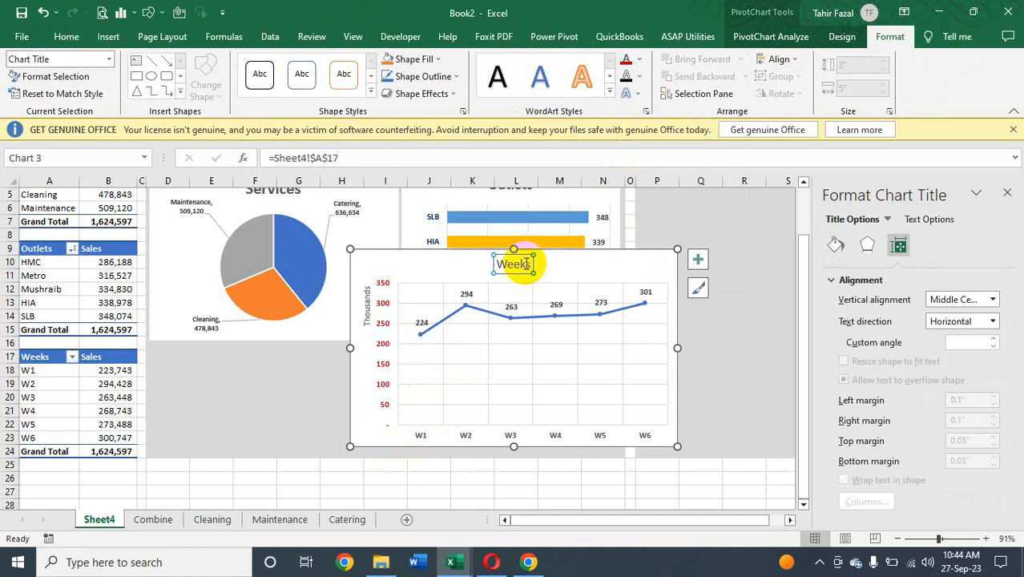
{"action": "key", "text": "ctrl+b"}
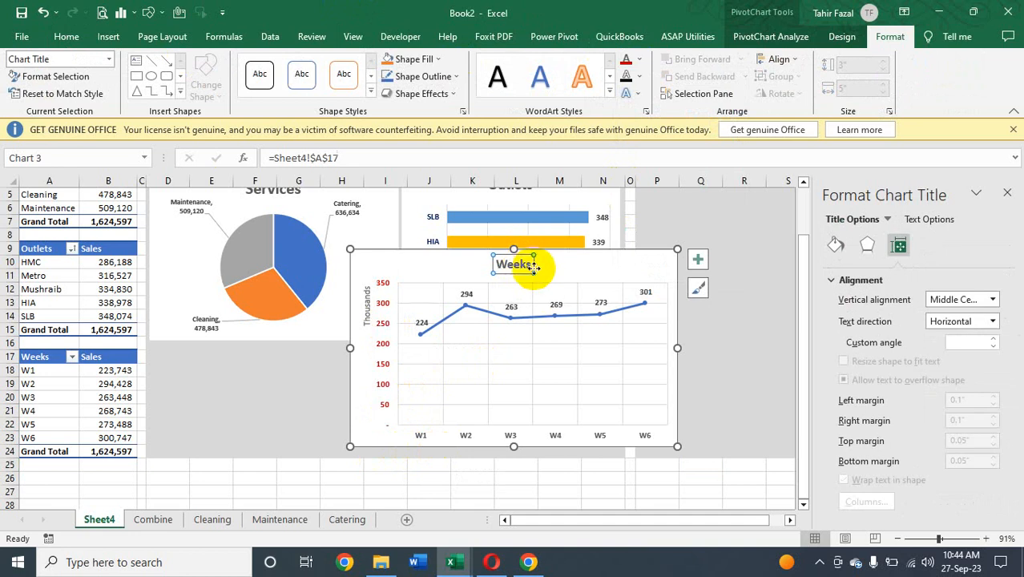
{"action": "key", "text": "ctrl+shift+period"}
{"action": "key", "text": "ctrl+shift+period"}
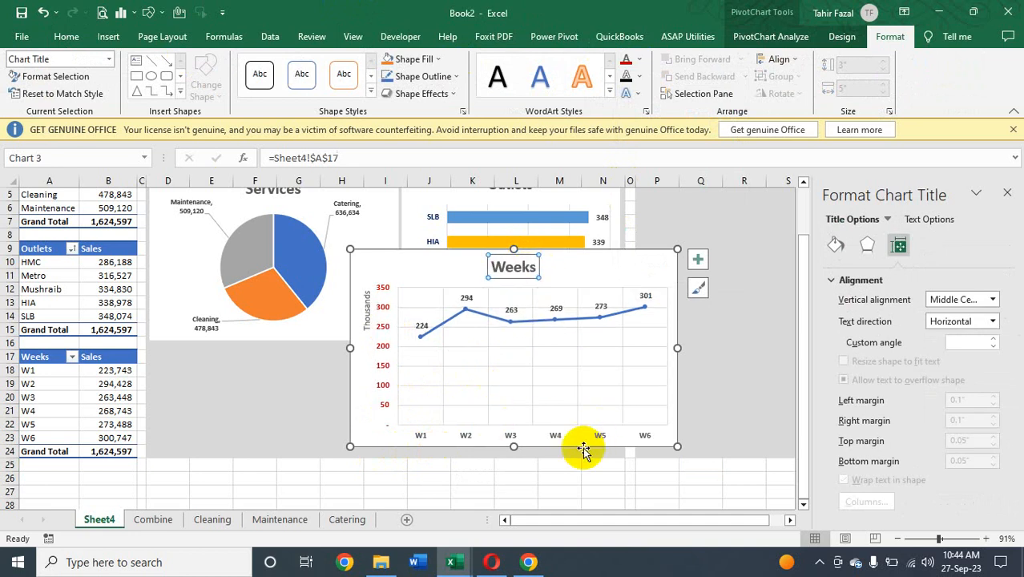
- Place the Weeks chart on the grey area beneath the Services and Outlets charts and resize it to about 1.65" high by 7.09" wide
{"action": "left_click", "coordinate": [583, 447]}
{"action": "mouse_move", "coordinate": [583, 448]}
{"action": "left_mouse_down"}
{"action": "mouse_move", "coordinate": [500, 473]}
{"action": "mouse_move", "coordinate": [451, 523]}
{"action": "mouse_move", "coordinate": [394, 507]}
{"action": "mouse_move", "coordinate": [383, 476]}
{"action": "left_mouse_up"}
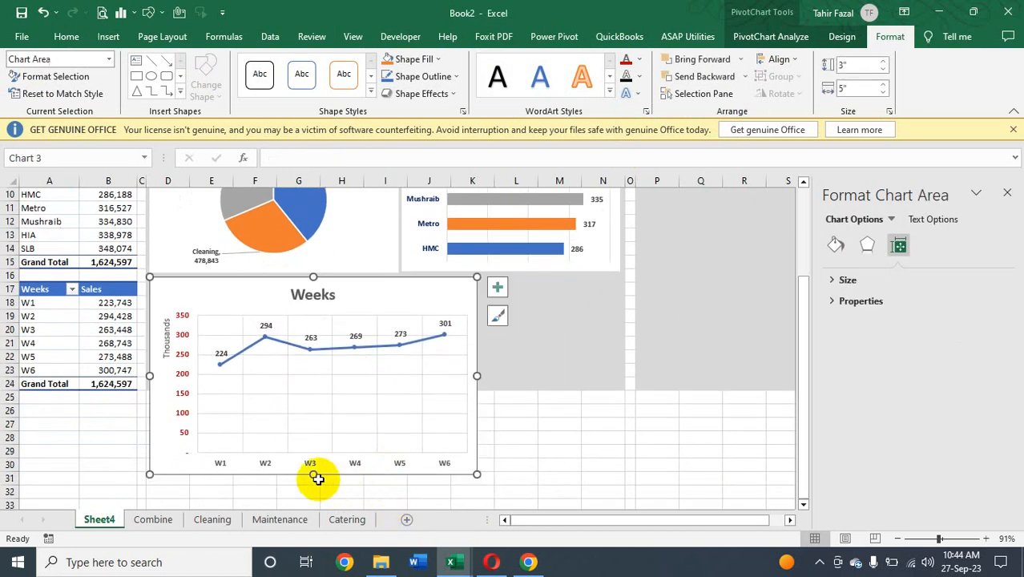
{"action": "left_click_drag", "start_coordinate": [315, 475], "coordinate": [411, 360]}
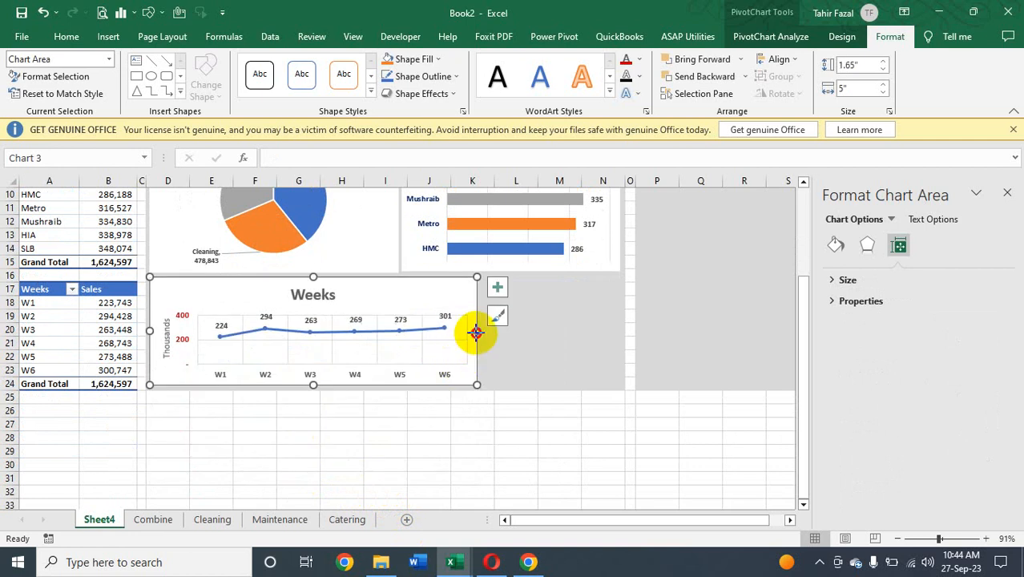
{"action": "left_click_drag", "start_coordinate": [476, 331], "coordinate": [613, 337]}
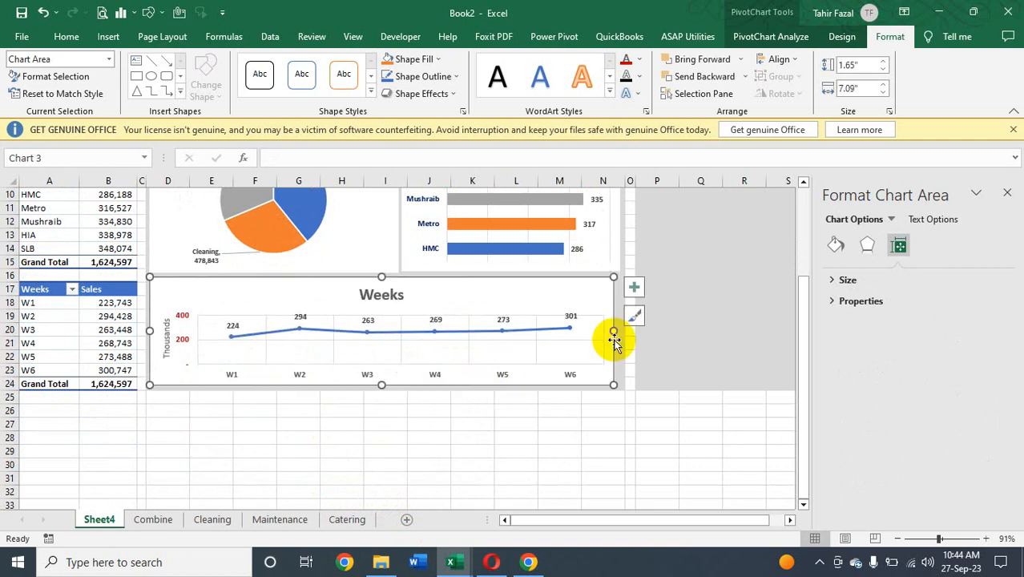
{"action": "left_click", "coordinate": [434, 456]}
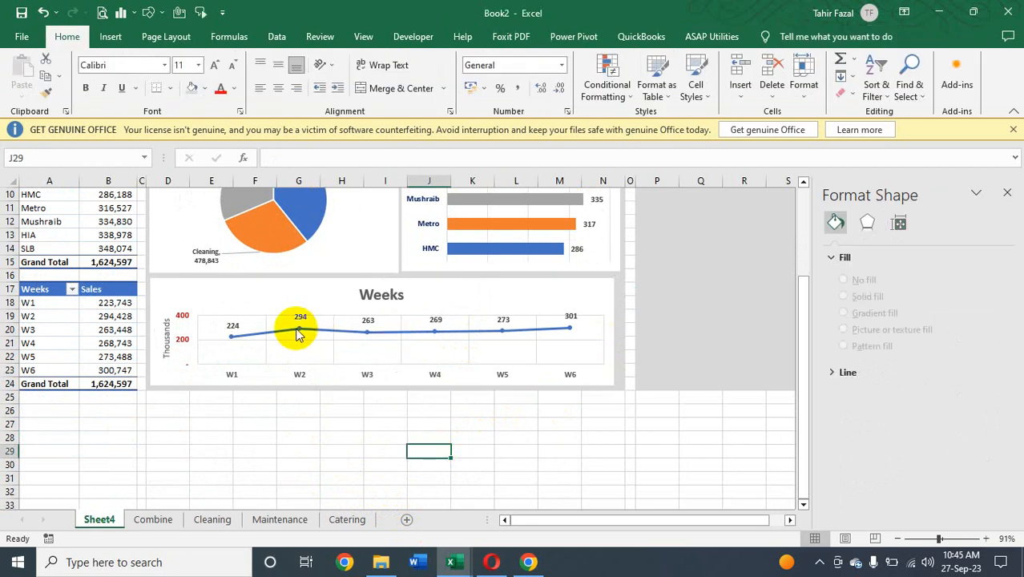
- Change the Weeks line chart to a Clustered Column chart
{"action": "mouse_move", "coordinate": [298, 335]}
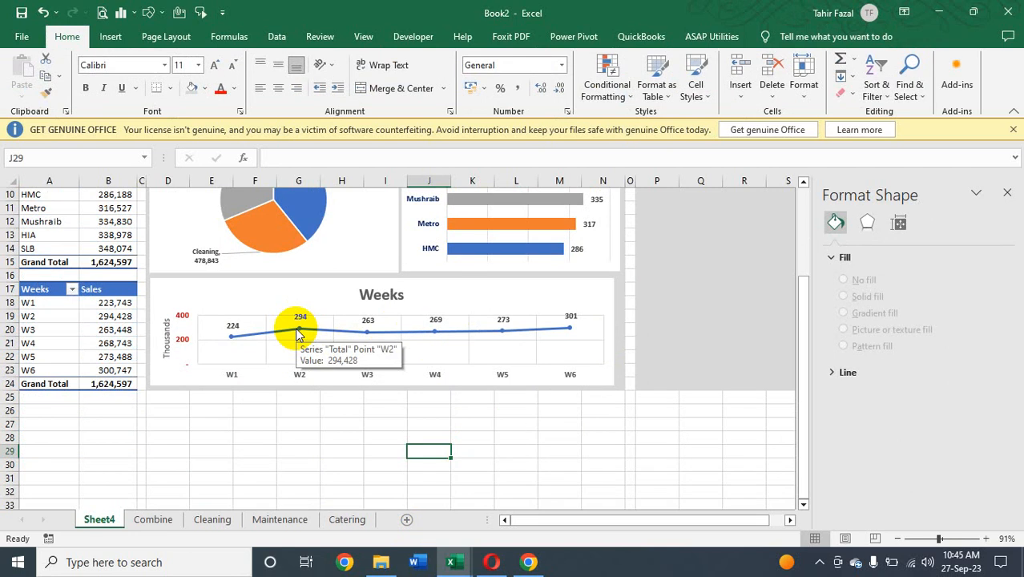
{"action": "left_click", "coordinate": [297, 330]}
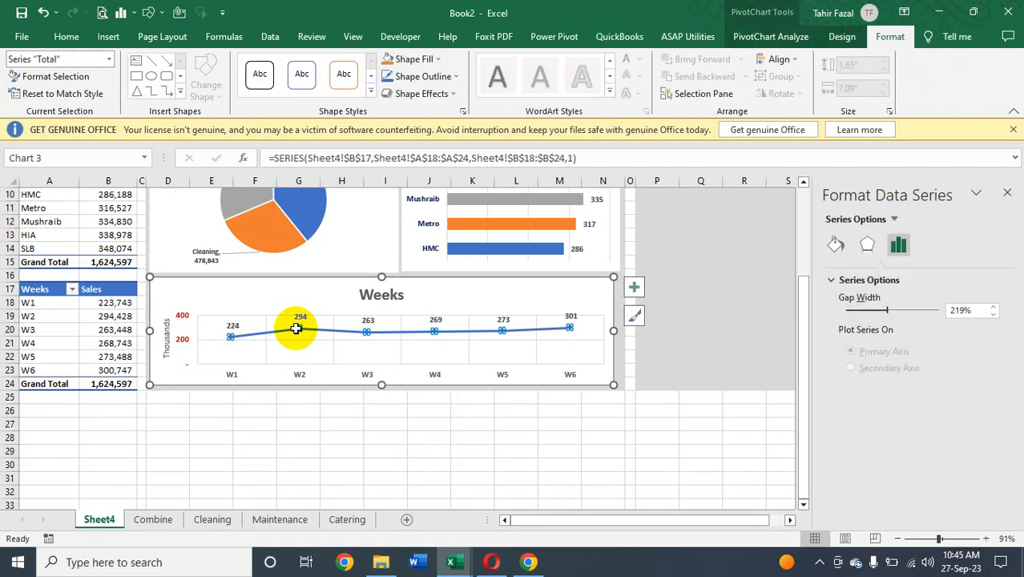
{"action": "right_click", "coordinate": [296, 329]}
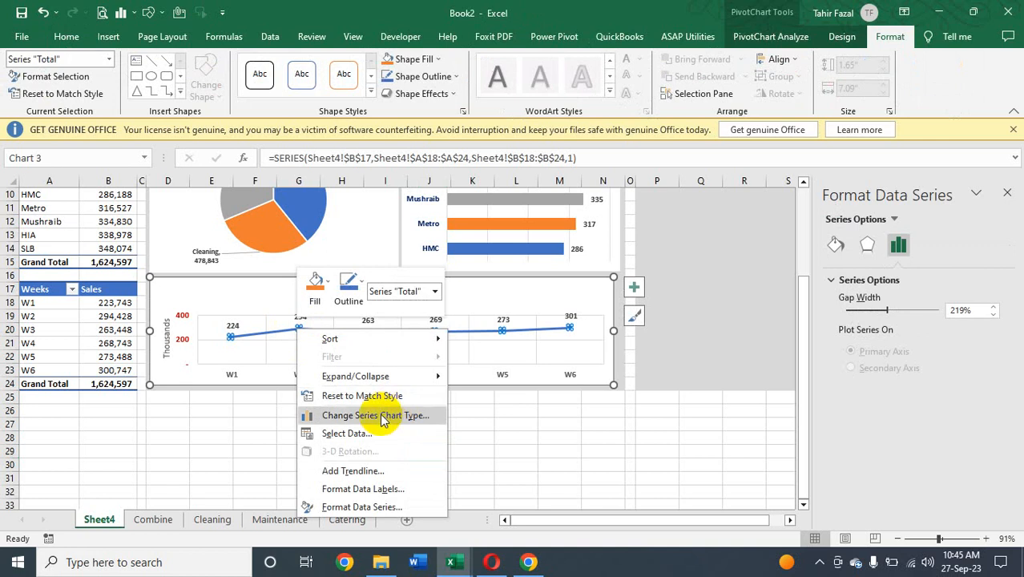
{"action": "left_click", "coordinate": [382, 416]}
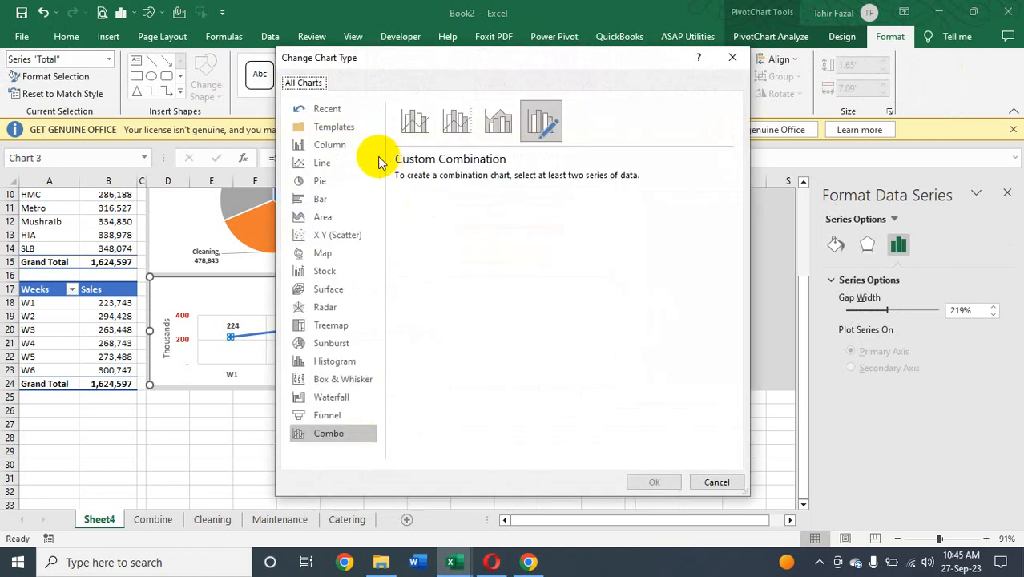
{"action": "left_click", "coordinate": [328, 144]}
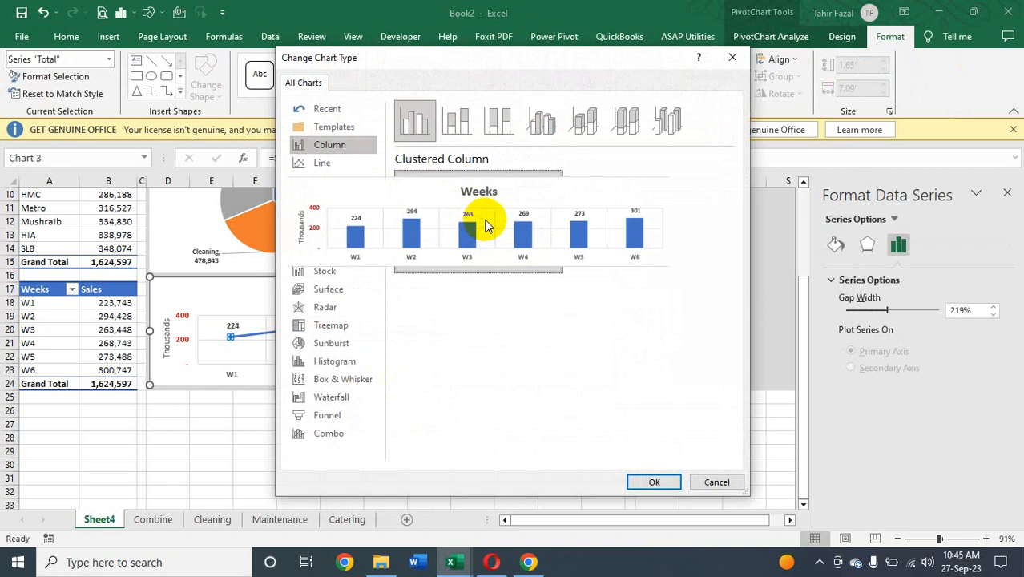
{"action": "key", "text": "Escape"}
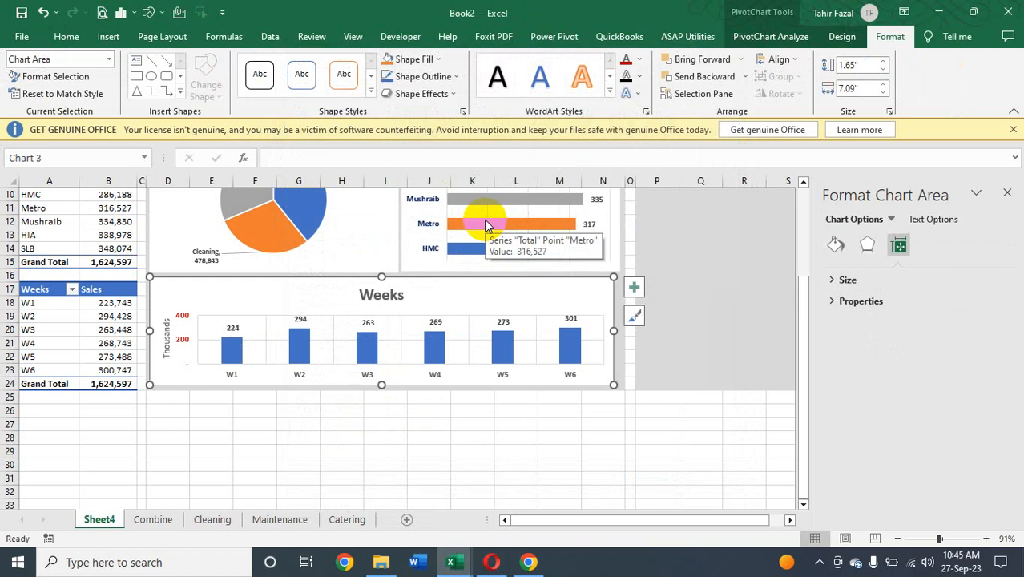
- Colour the Weeks chart's data labels dark blue and its week names dark red
{"action": "left_click", "coordinate": [500, 322]}
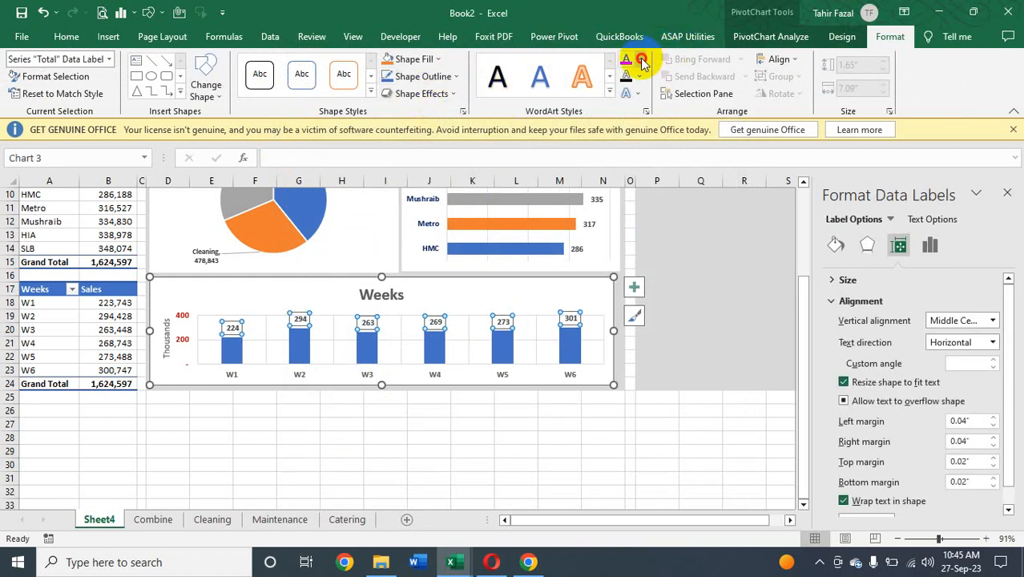
{"action": "left_click", "coordinate": [642, 62]}
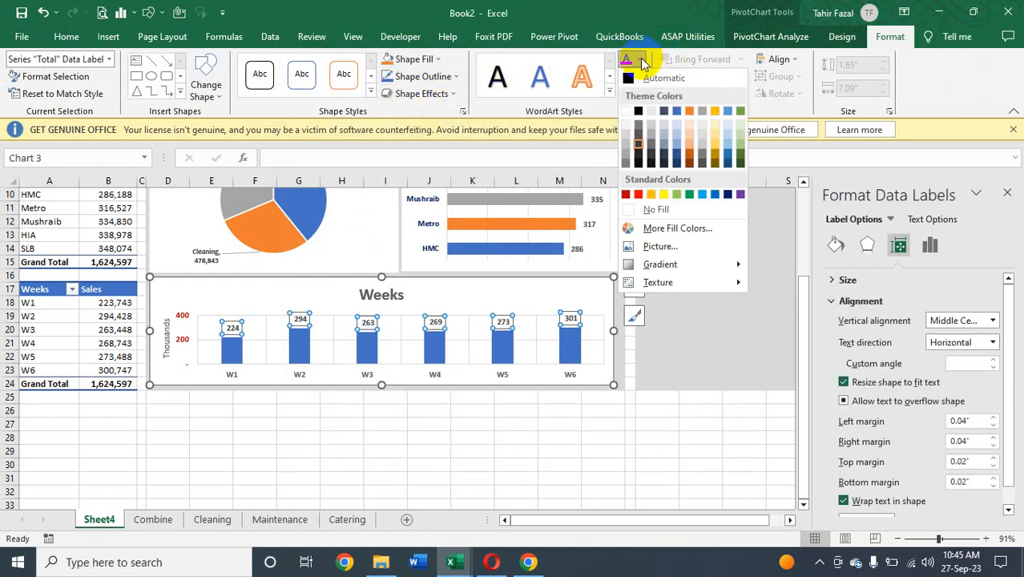
{"action": "left_click", "coordinate": [726, 196]}
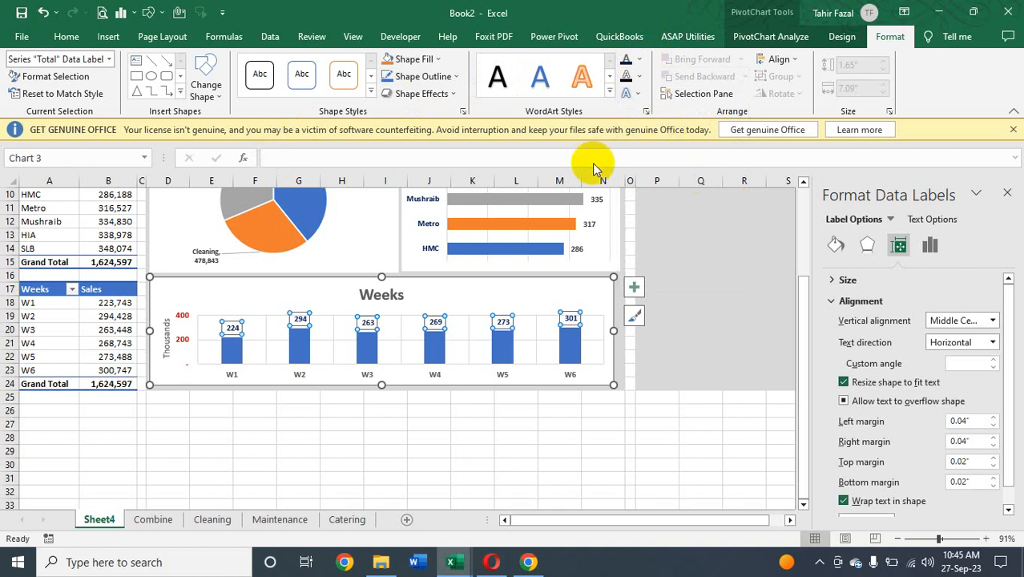
{"action": "left_click", "coordinate": [235, 375]}
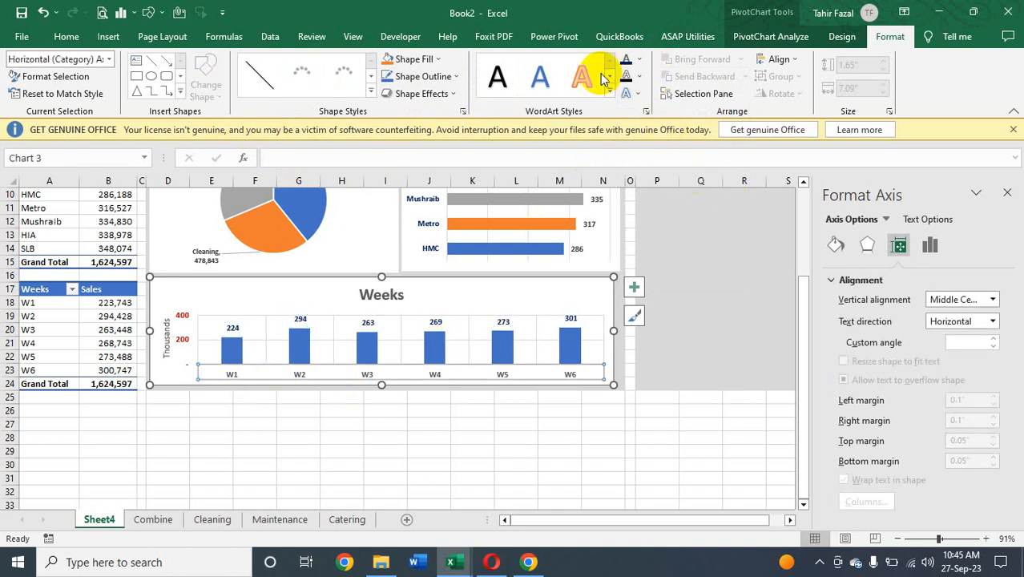
{"action": "left_click", "coordinate": [639, 59]}
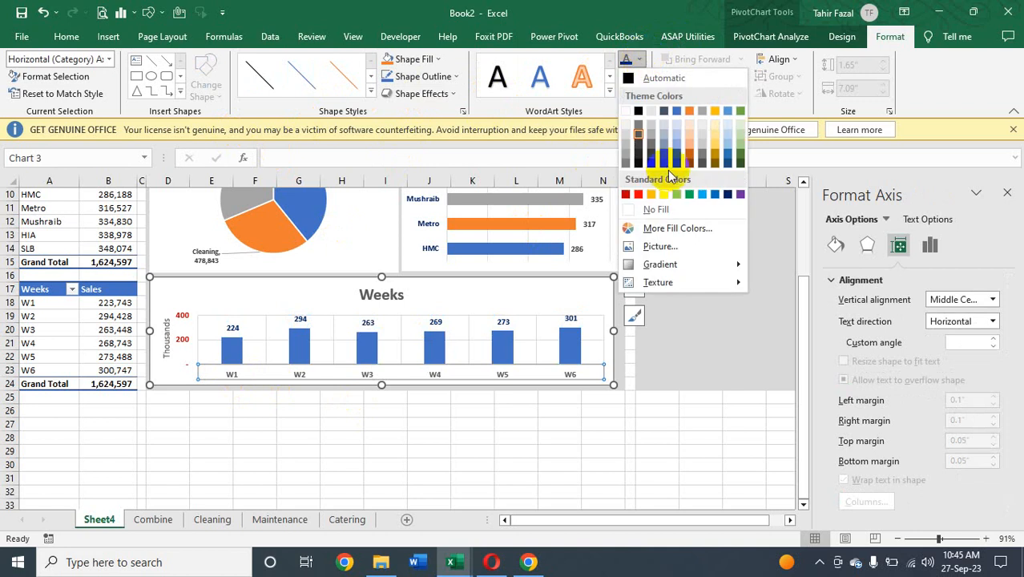
{"action": "left_click", "coordinate": [629, 196]}
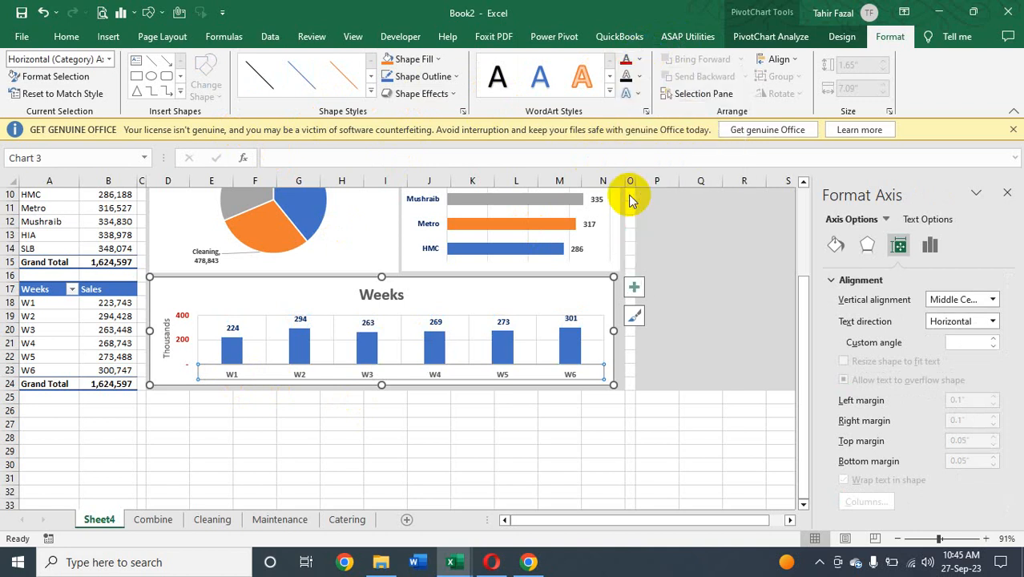
{"action": "left_click", "coordinate": [367, 415]}
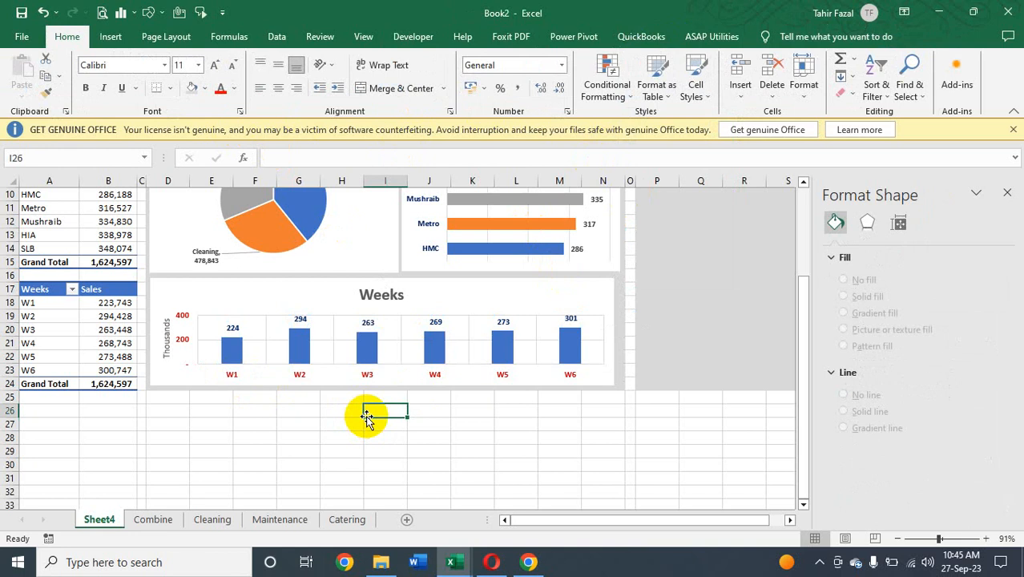
- Sort the columns of the Weeks chart from largest to smallest
{"action": "left_click", "coordinate": [45, 290]}
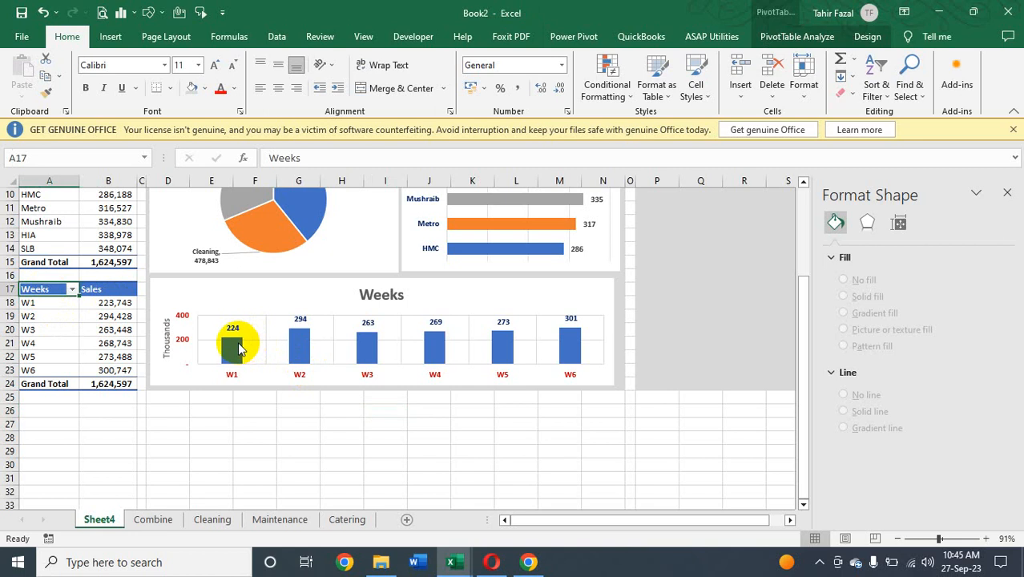
{"action": "left_click", "coordinate": [238, 346]}
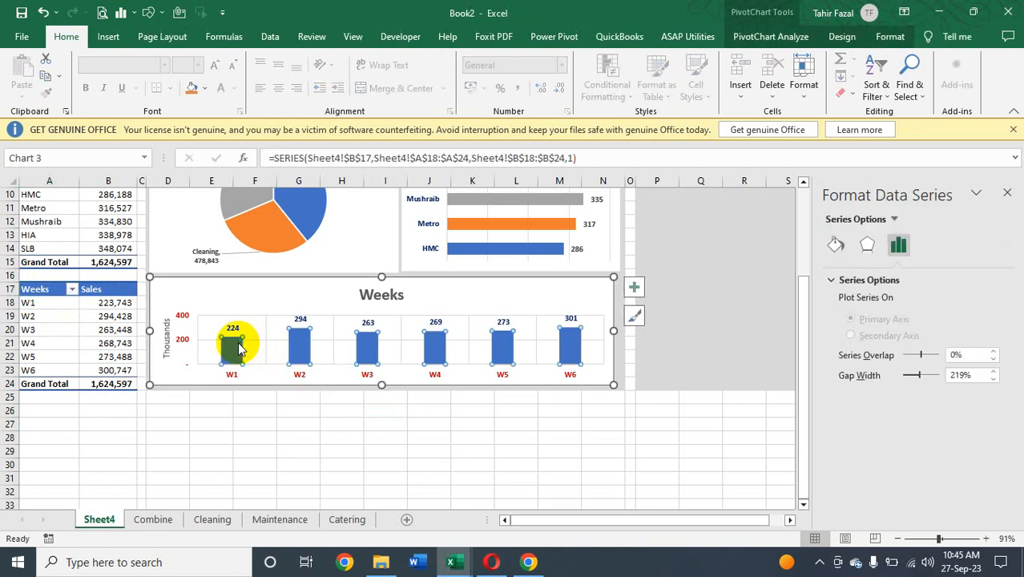
{"action": "right_click", "coordinate": [238, 346]}
{"action": "mouse_move", "coordinate": [305, 351]}
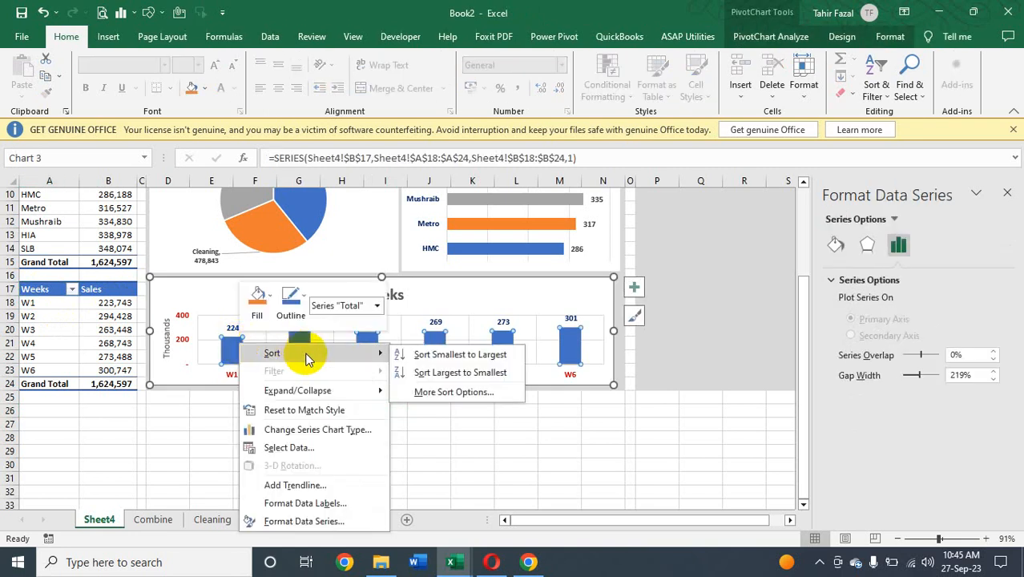
{"action": "left_click", "coordinate": [454, 373]}
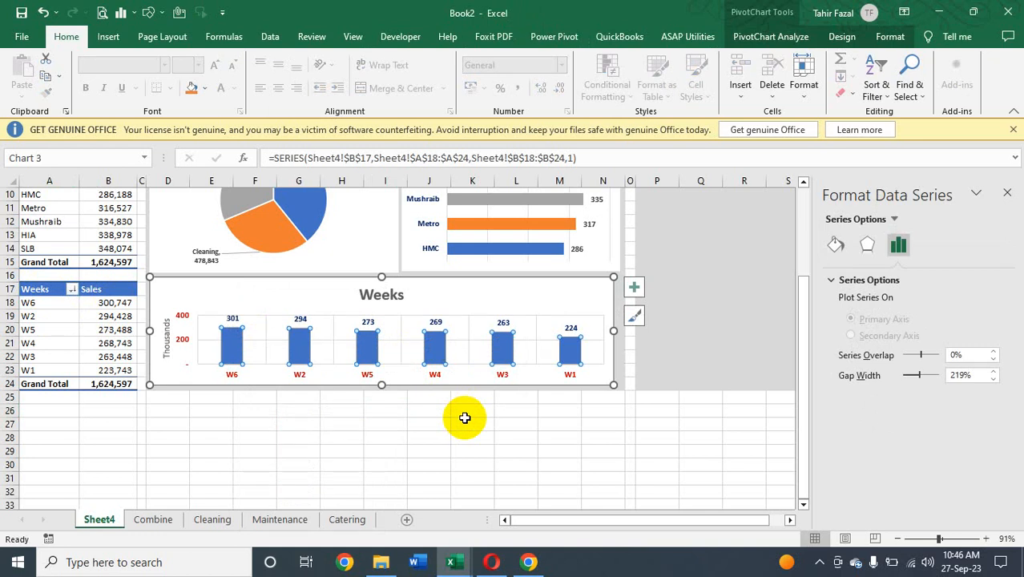
{"action": "left_click", "coordinate": [578, 438]}
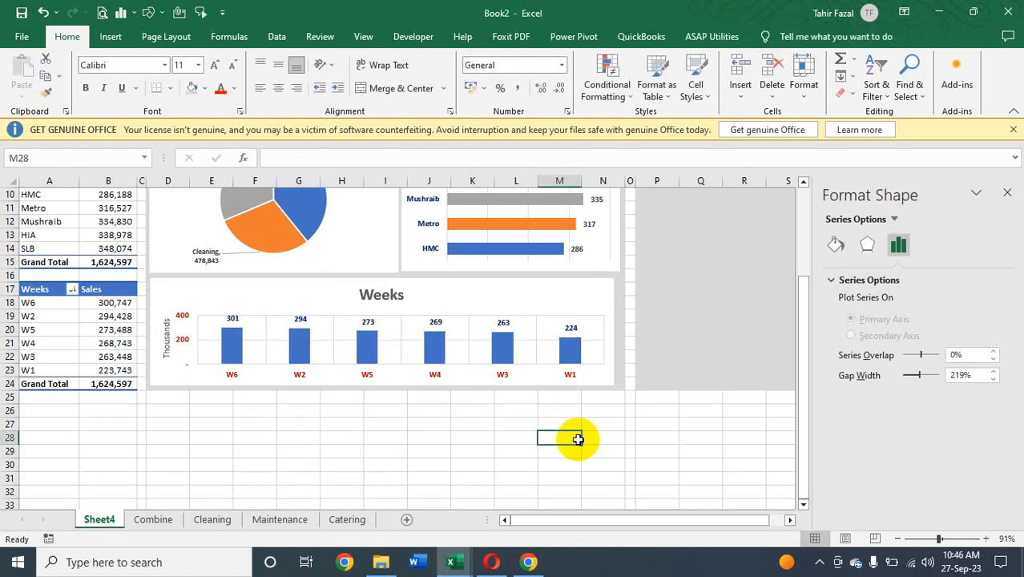
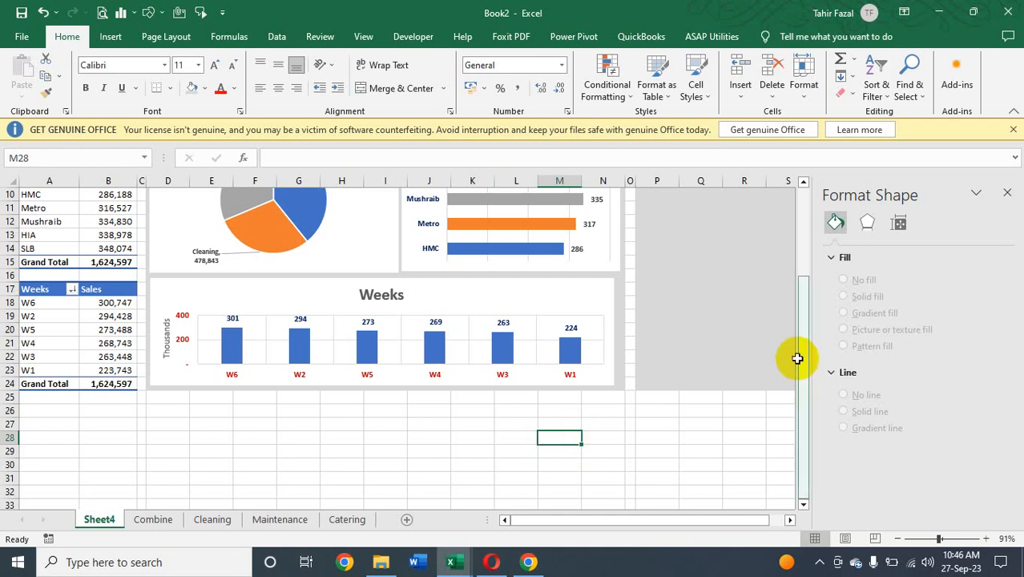
- Fit the dashboard in view at 78% zoom with the formatting pane closed, and select cell A4 in the Services pivot table
{"action": "left_click", "coordinate": [803, 209]}
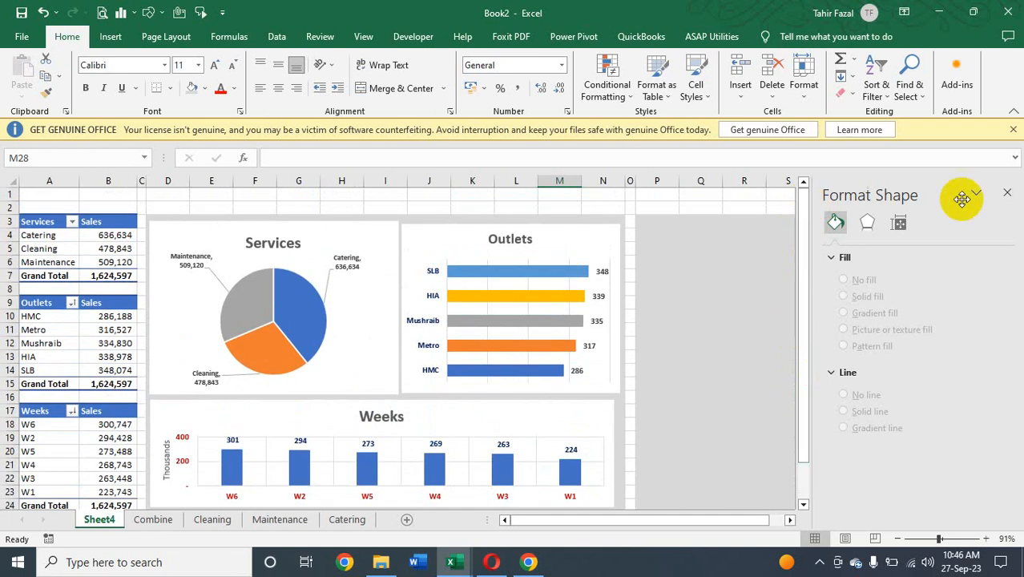
{"action": "left_click", "coordinate": [1007, 196]}
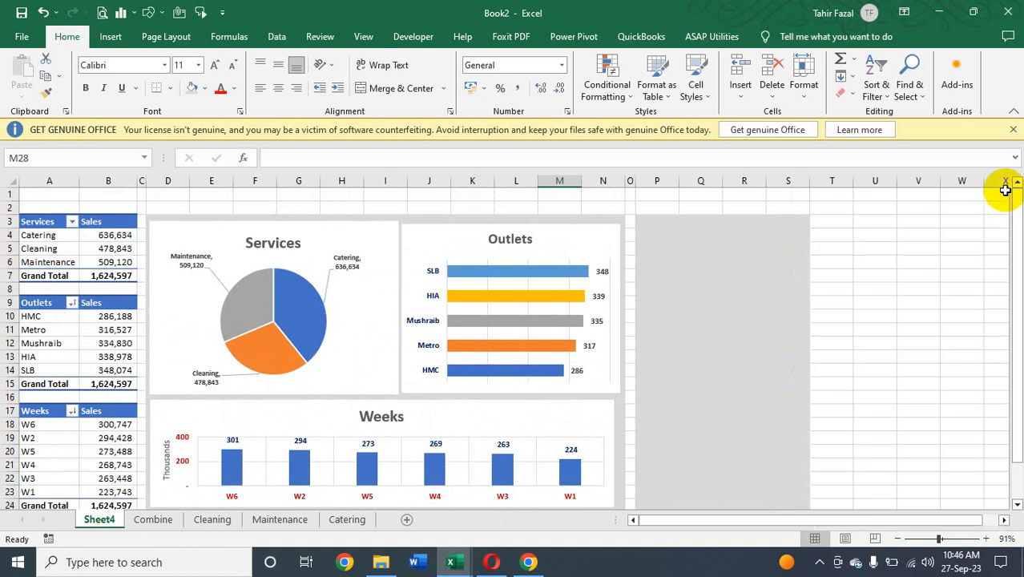
{"action": "left_click_drag", "start_coordinate": [926, 540], "coordinate": [933, 539]}
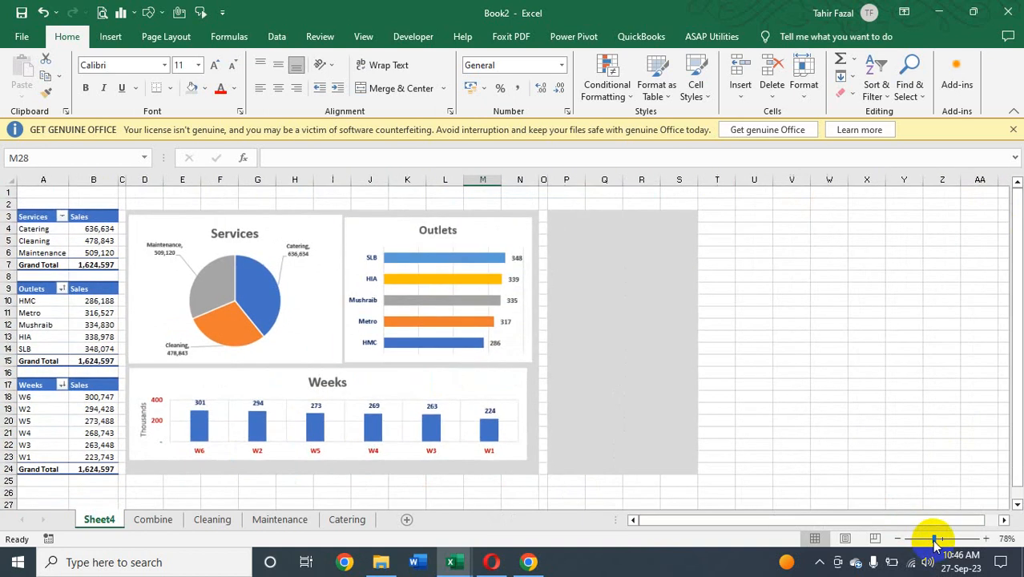
{"action": "left_click", "coordinate": [53, 232]}
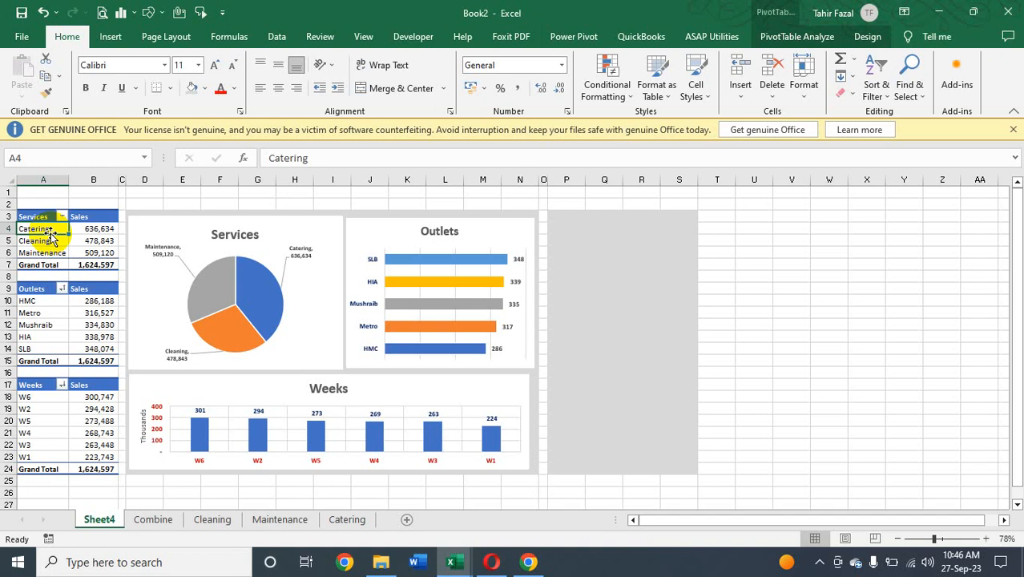
- Insert slicers for Outlets, Services and Weeks from the Services pivot table
{"action": "left_click", "coordinate": [808, 37]}
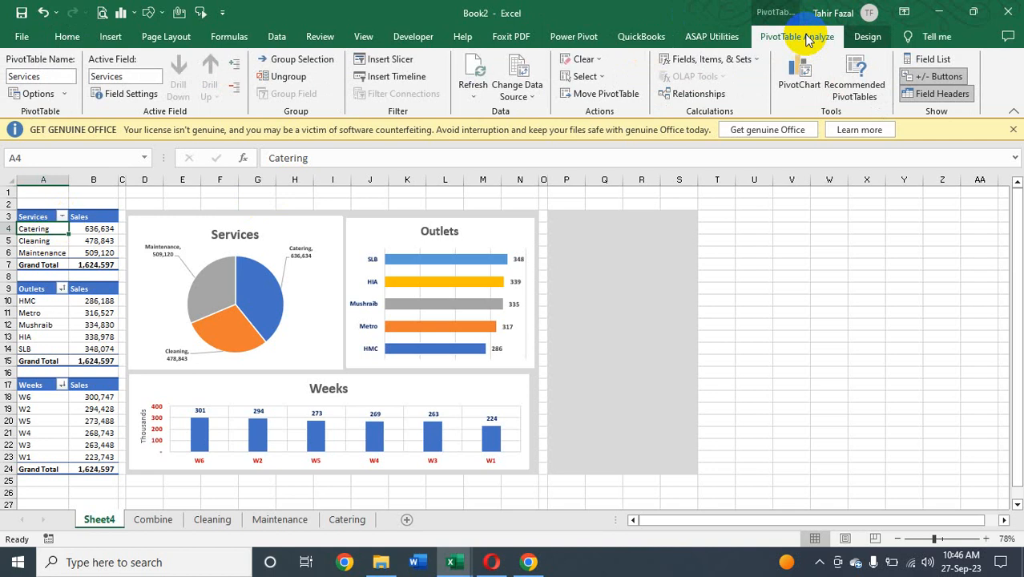
{"action": "left_click", "coordinate": [387, 62]}
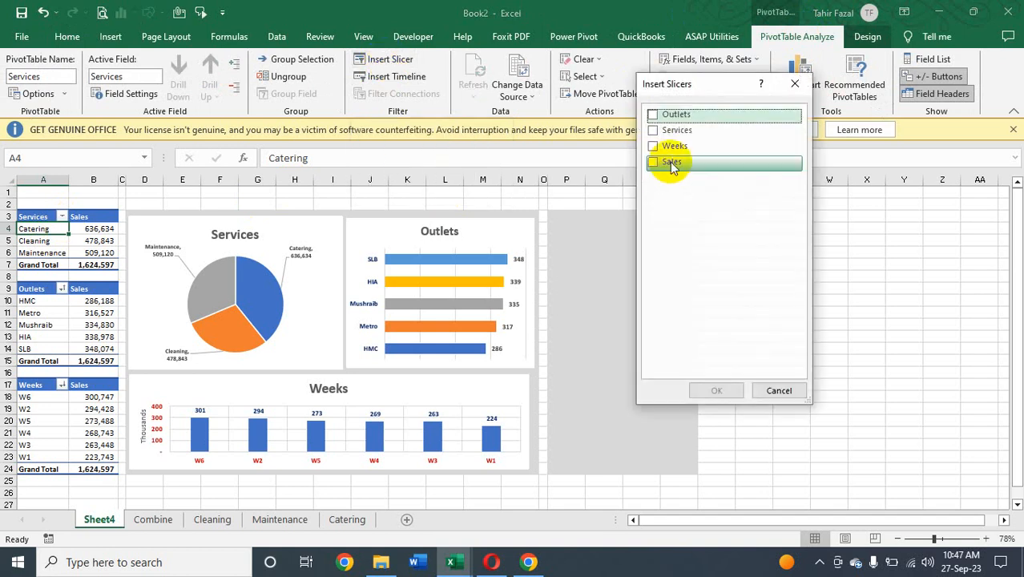
{"action": "left_click", "coordinate": [652, 114]}
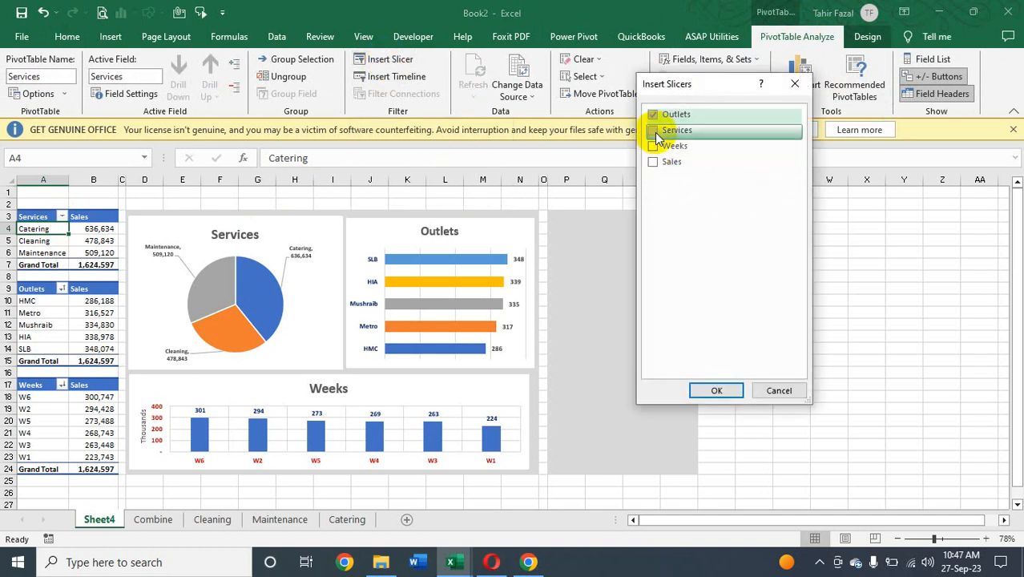
{"action": "left_click", "coordinate": [654, 132]}
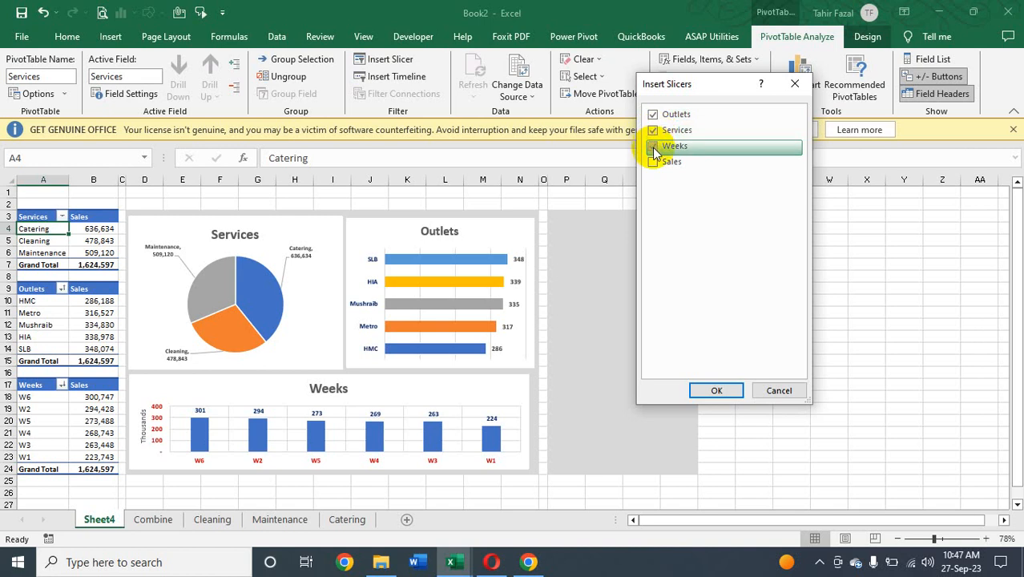
{"action": "left_click", "coordinate": [654, 149]}
{"action": "left_click", "coordinate": [694, 149]}
{"action": "left_click", "coordinate": [715, 390]}
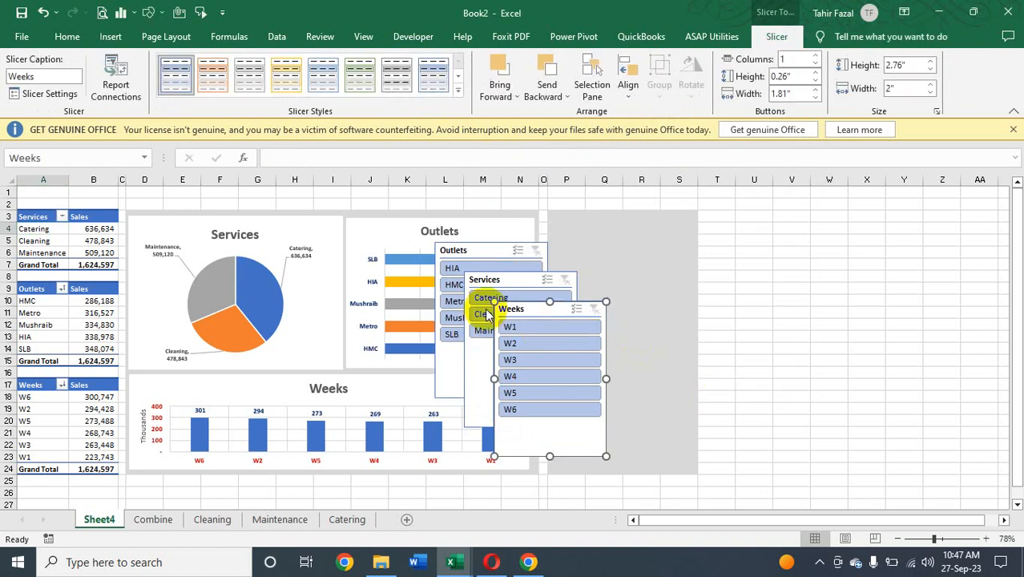
- Move the Weeks slicer off the charts and format it with 2 columns, a height of about 1.41 inches and the dark blue style
{"action": "left_click_drag", "start_coordinate": [528, 301], "coordinate": [734, 215]}
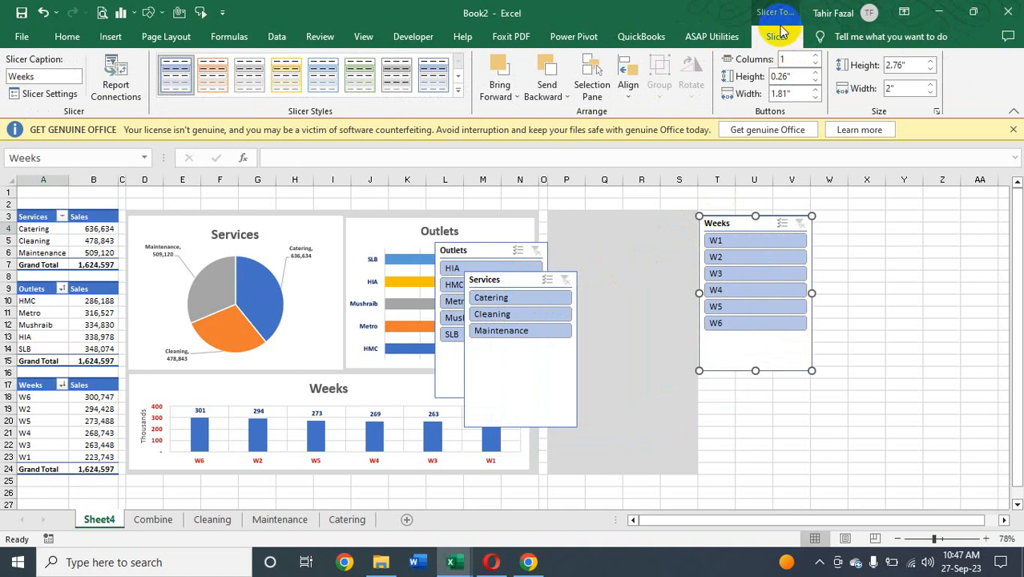
{"action": "left_click", "coordinate": [816, 55]}
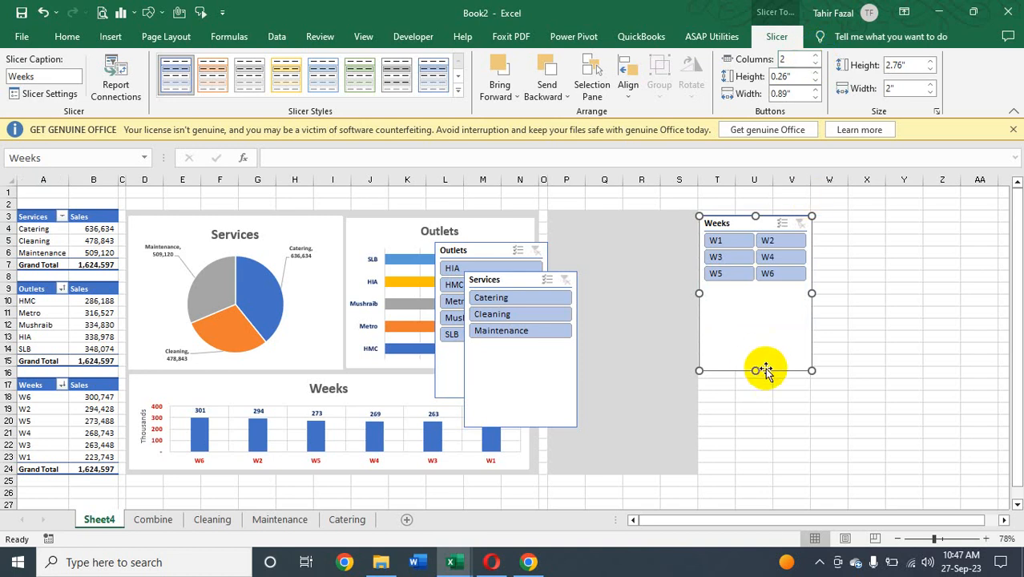
{"action": "left_click_drag", "start_coordinate": [755, 371], "coordinate": [758, 295]}
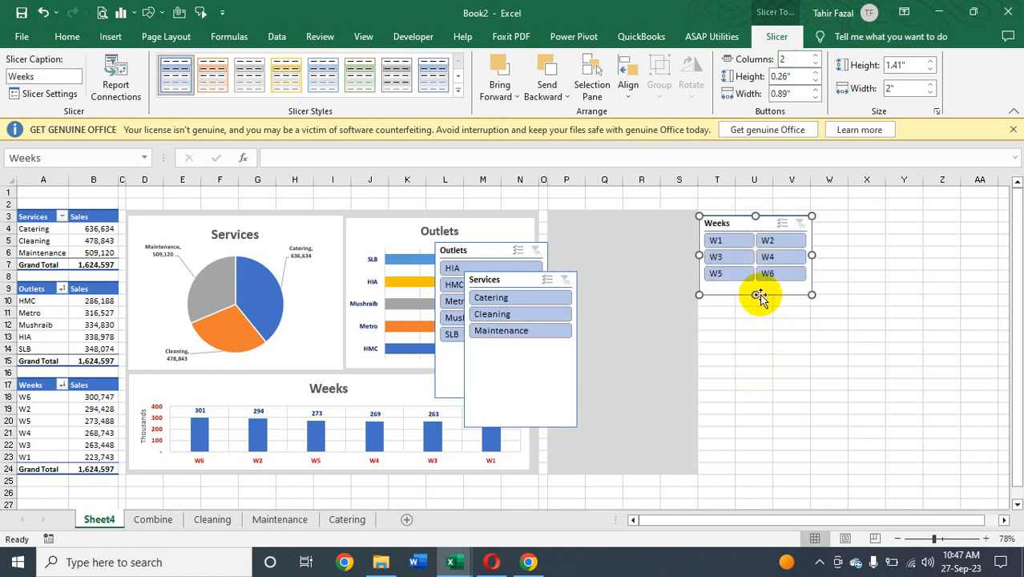
{"action": "left_click", "coordinate": [459, 95]}
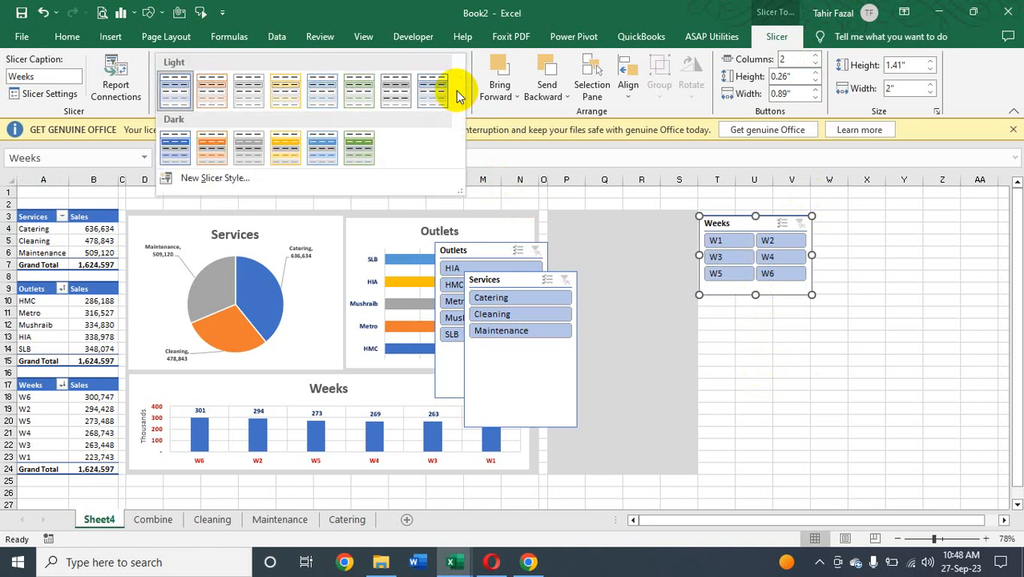
{"action": "left_click", "coordinate": [174, 152]}
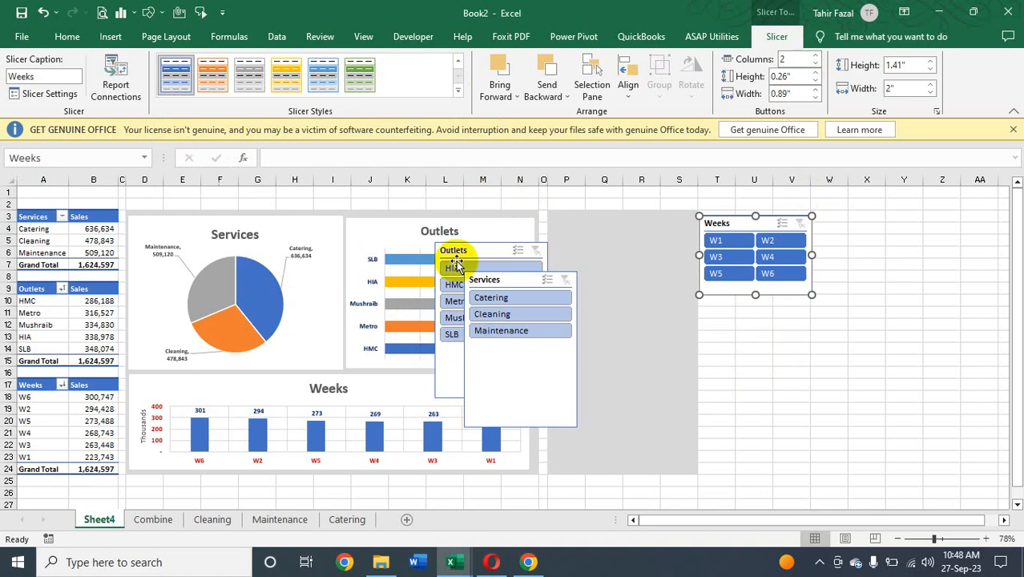
- Fit the Weeks slicer at the top of the grey area in columns P to S, about 1.38 by 2.23 inches, with the Services slicer beneath it
{"action": "left_click_drag", "start_coordinate": [756, 295], "coordinate": [684, 294]}
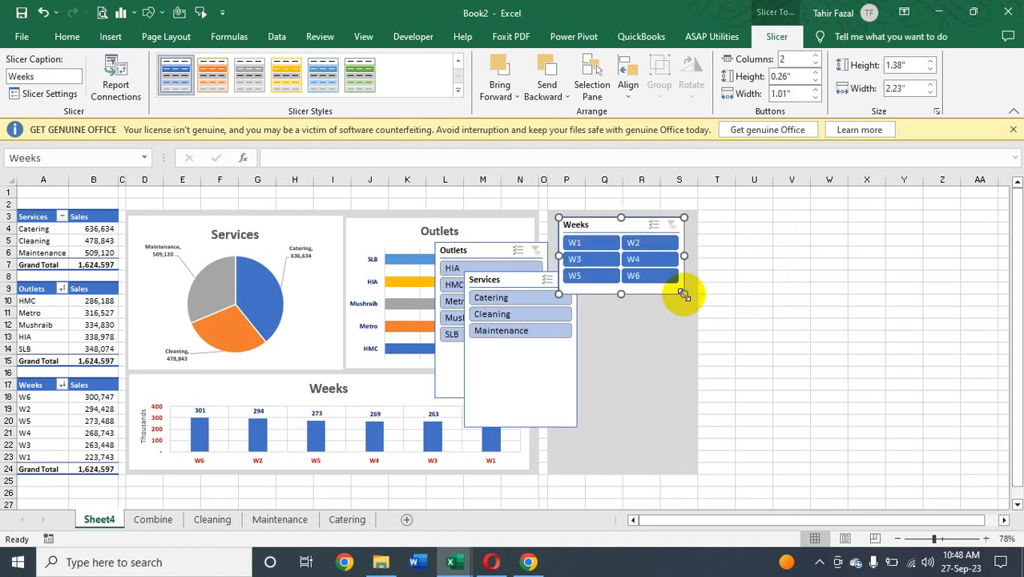
{"action": "left_click", "coordinate": [789, 275]}
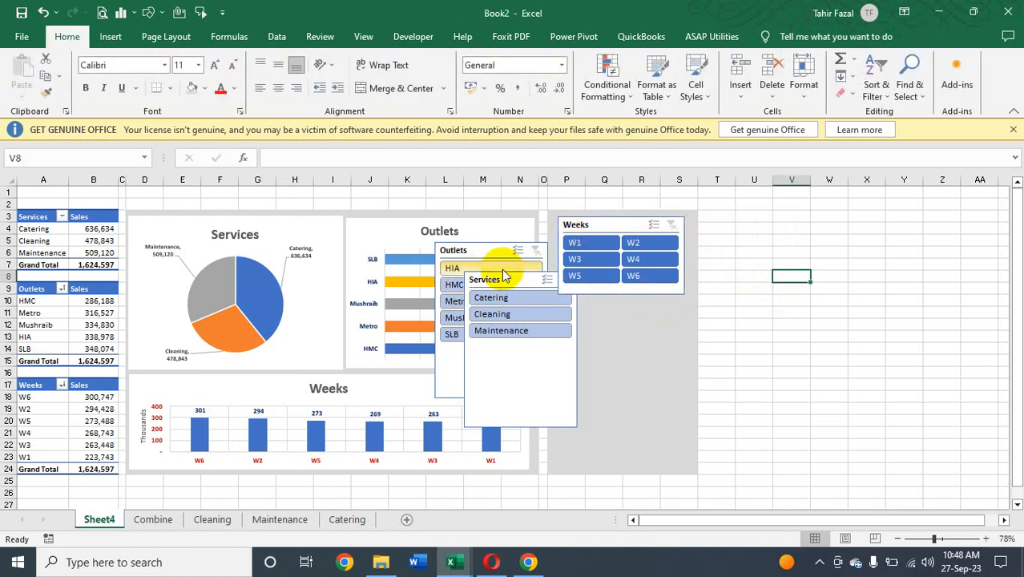
{"action": "left_click_drag", "start_coordinate": [512, 277], "coordinate": [609, 301]}
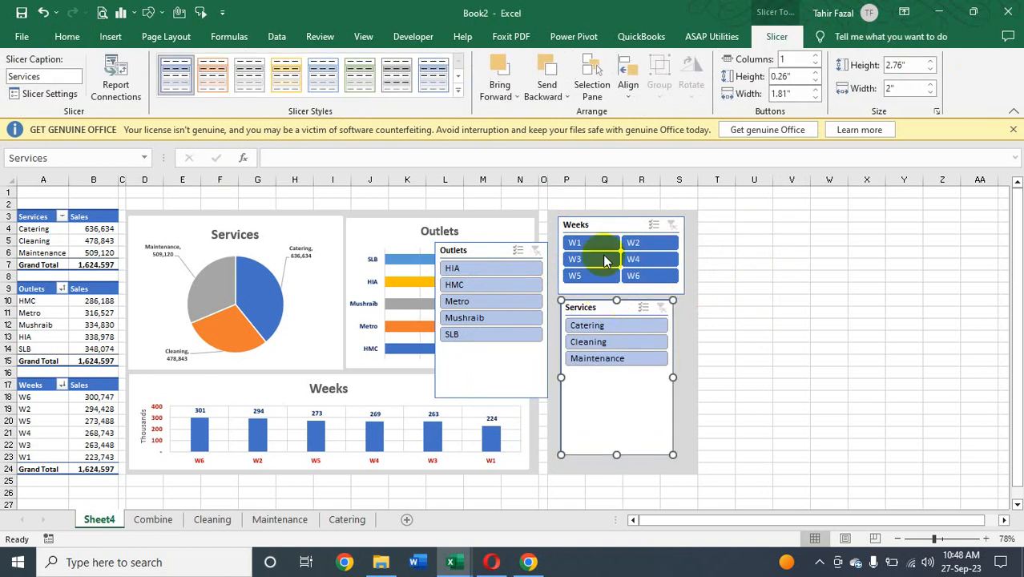
- Change the header caption of the Weeks slicer to "Select Weeks" in its slicer settings
{"action": "left_click", "coordinate": [612, 224]}
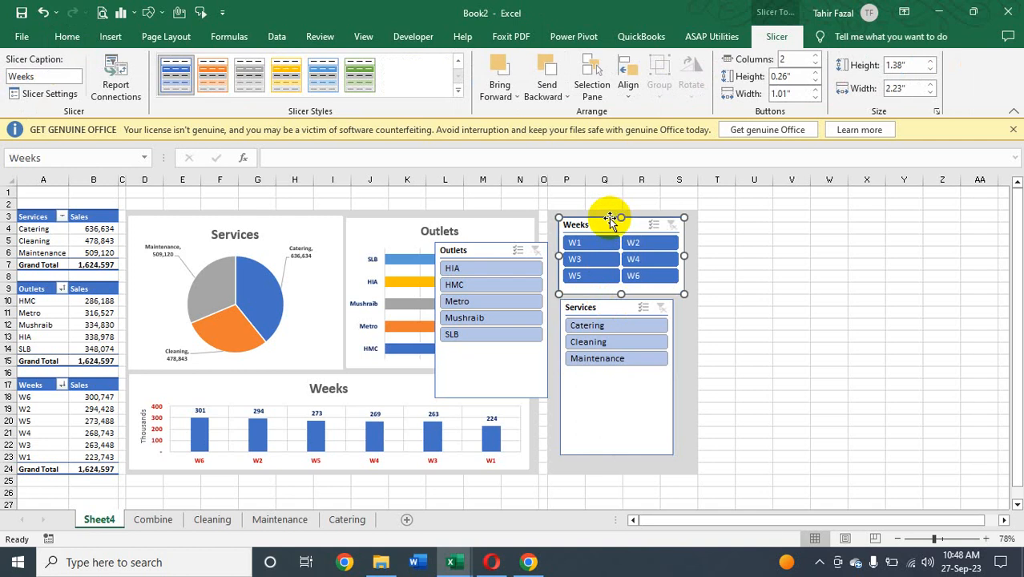
{"action": "right_click", "coordinate": [611, 203]}
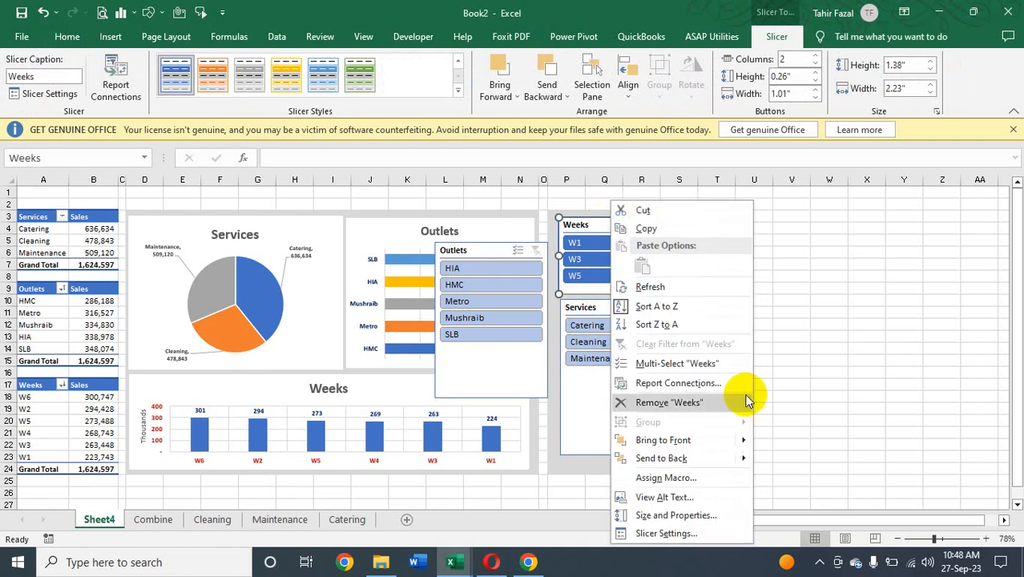
{"action": "left_click", "coordinate": [659, 535]}
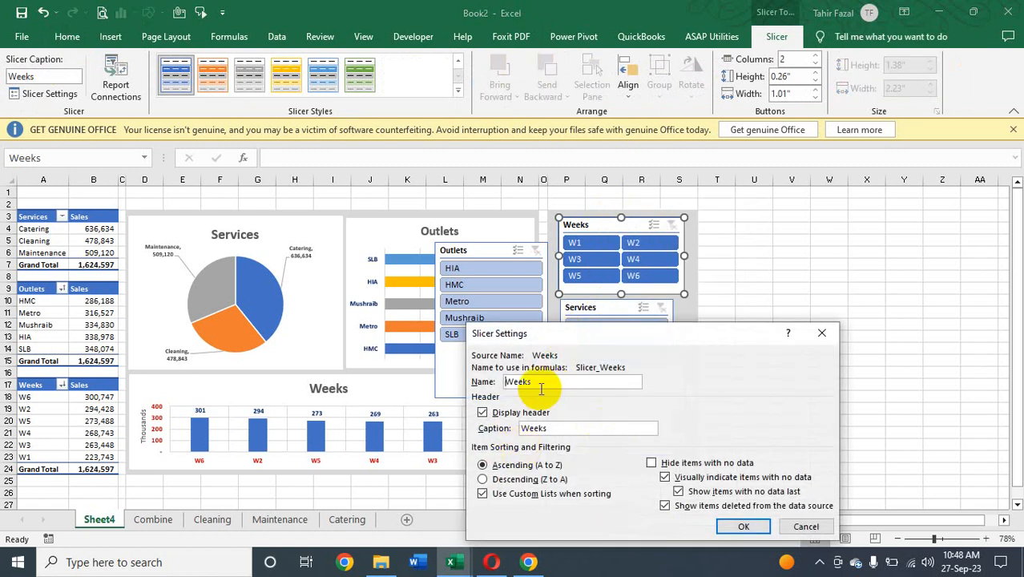
{"action": "left_click", "coordinate": [553, 429]}
{"action": "key", "text": "BackSpace"}
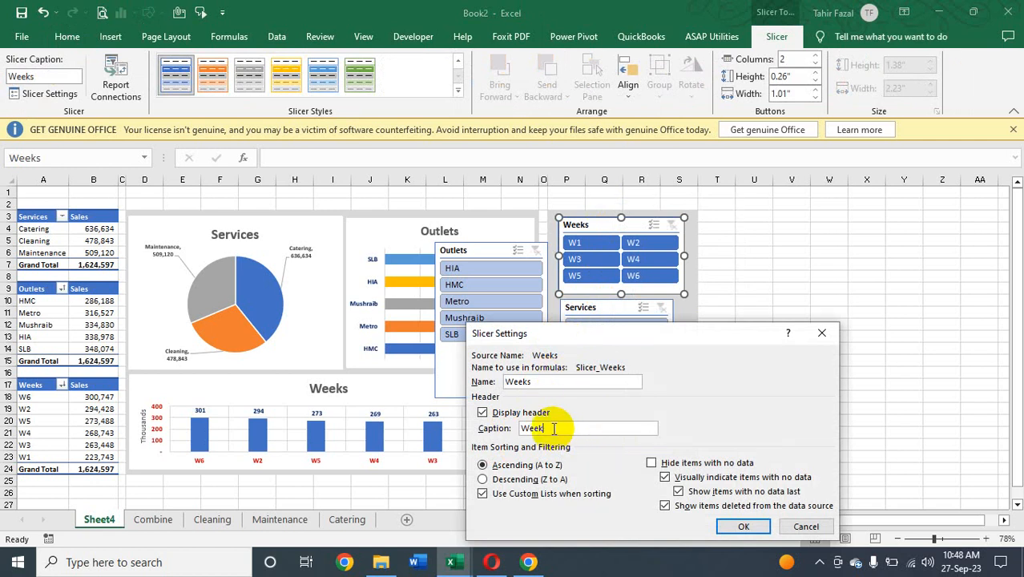
{"action": "key", "text": "BackSpace"}
{"action": "key", "text": "BackSpace"}
{"action": "key", "text": "BackSpace"}
{"action": "key", "text": "BackSpace"}
{"action": "type", "text": "Select Weeks"}
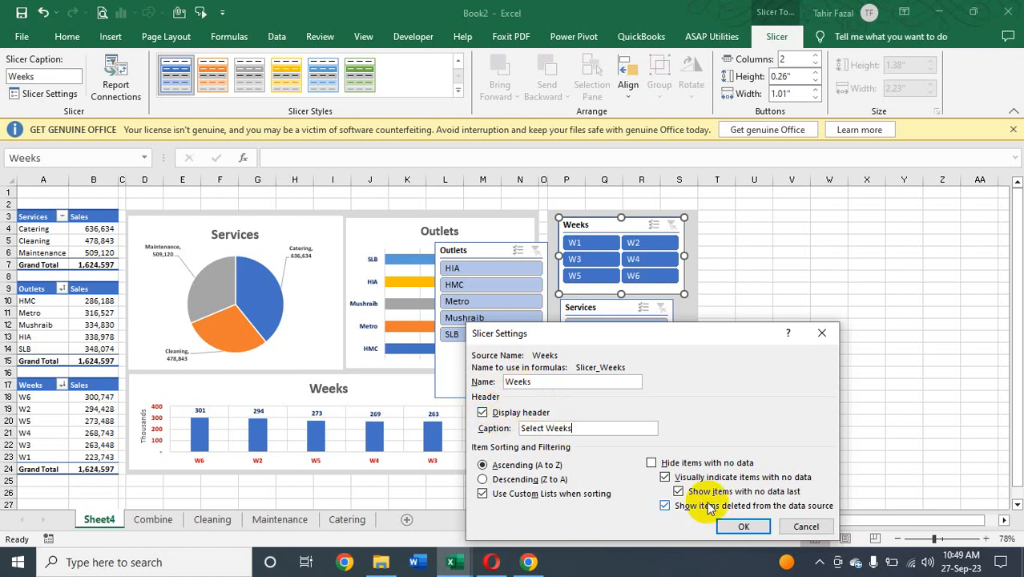
{"action": "left_click", "coordinate": [743, 526]}
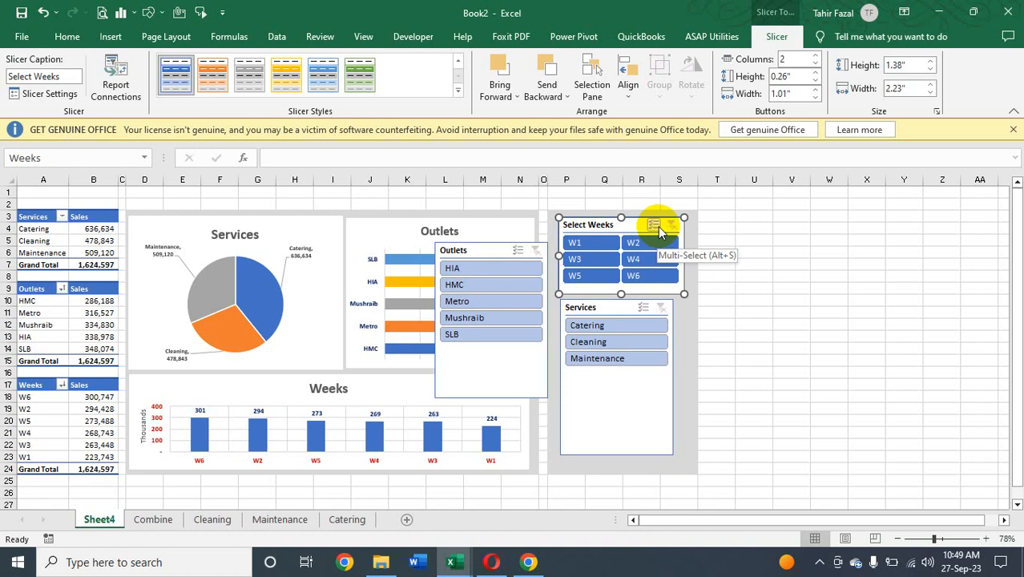
{"action": "left_click", "coordinate": [893, 337]}
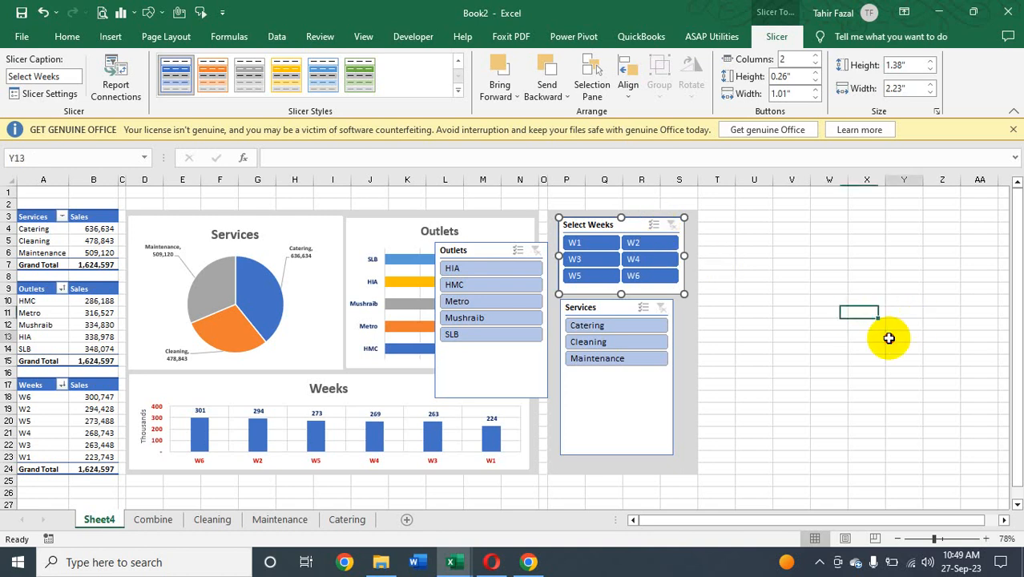
- Give the Services slicer the dark orange style and 2 columns, and resize it to about 1.23 inches high by 2.22 inches wide
{"action": "left_click", "coordinate": [606, 307]}
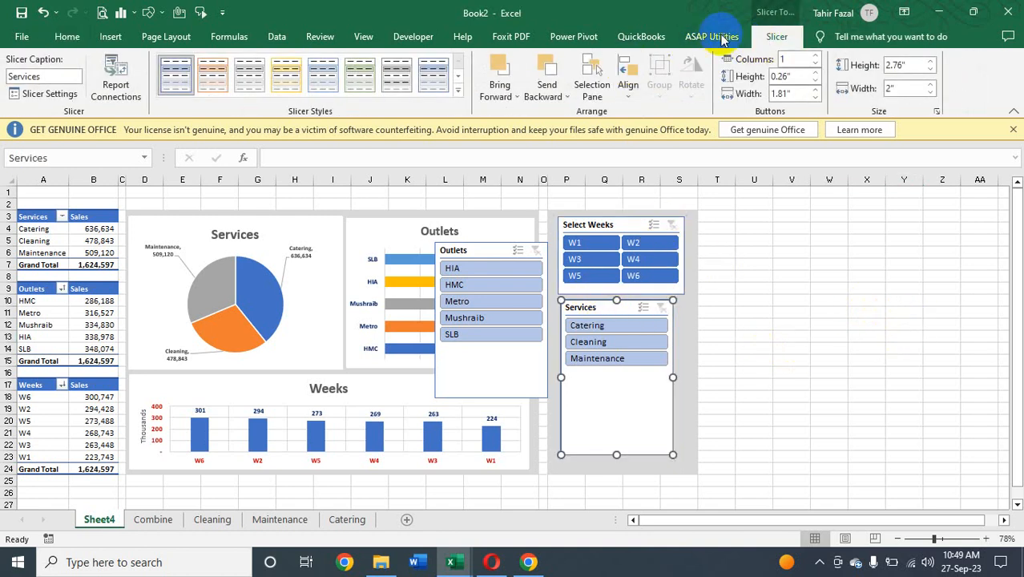
{"action": "left_click", "coordinate": [457, 89]}
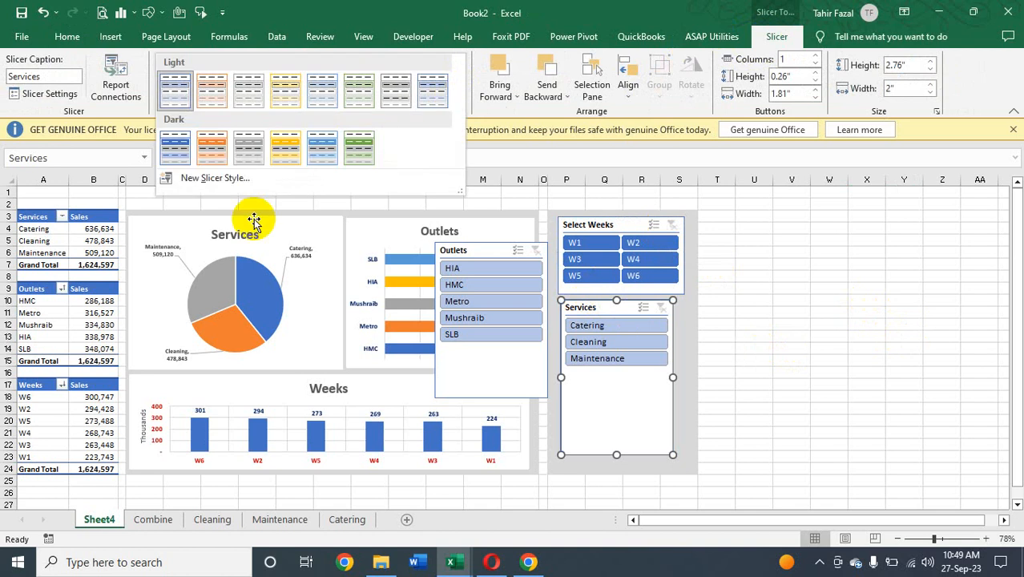
{"action": "left_click", "coordinate": [211, 145]}
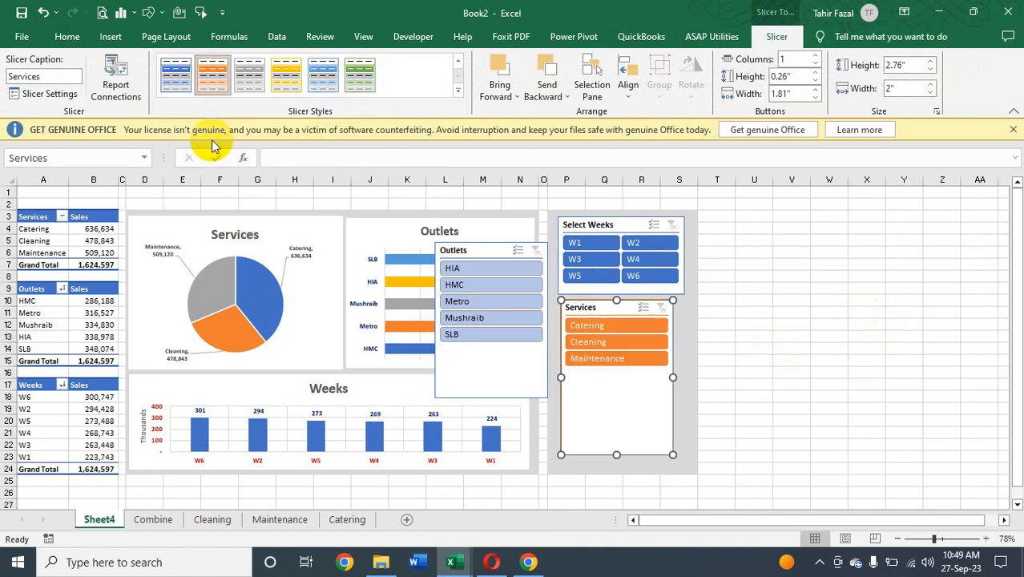
{"action": "left_click", "coordinate": [817, 58]}
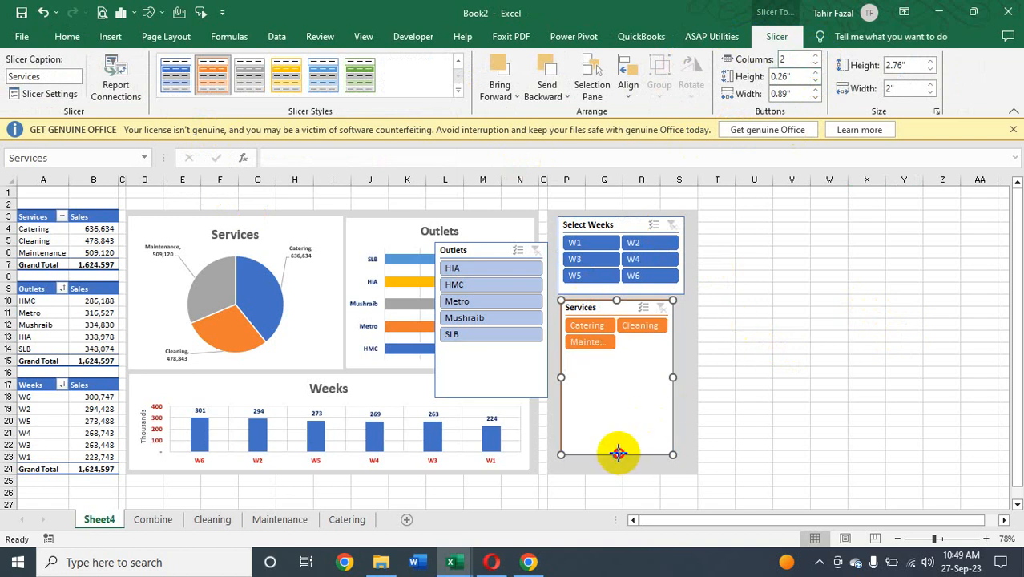
{"action": "left_click_drag", "start_coordinate": [616, 453], "coordinate": [685, 331]}
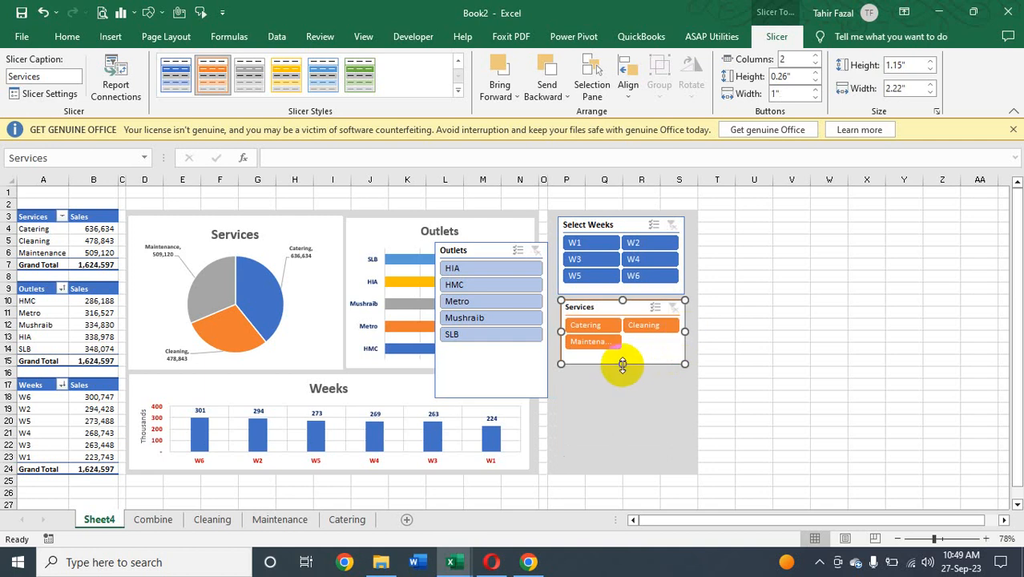
{"action": "left_click_drag", "start_coordinate": [620, 366], "coordinate": [622, 369]}
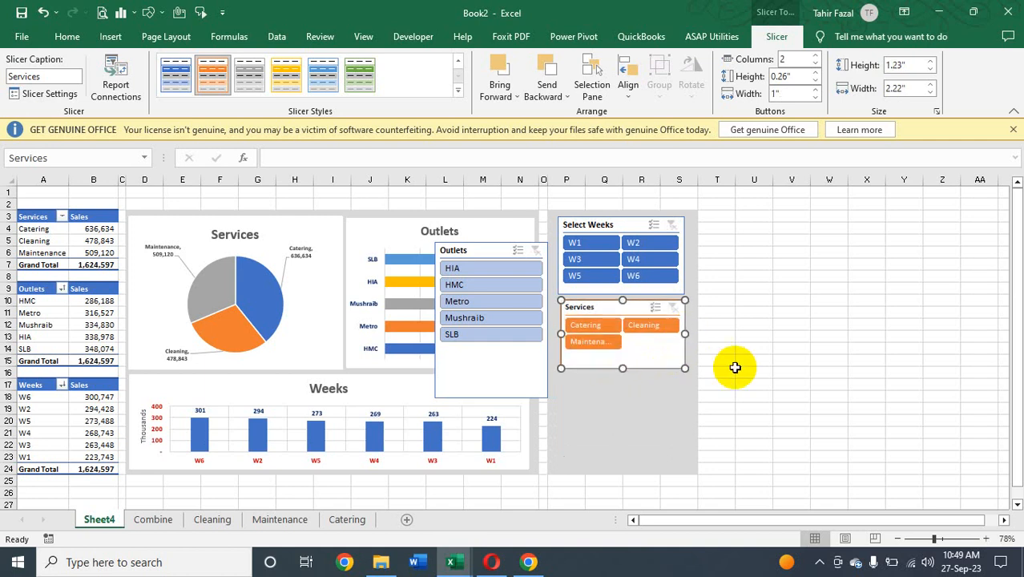
{"action": "left_click", "coordinate": [775, 341]}
- Format the Outlets slicer in dark green with 2 columns, and fit it beneath the Services slicer at about 1.46 by 2.21 inches
{"action": "left_click", "coordinate": [501, 392]}
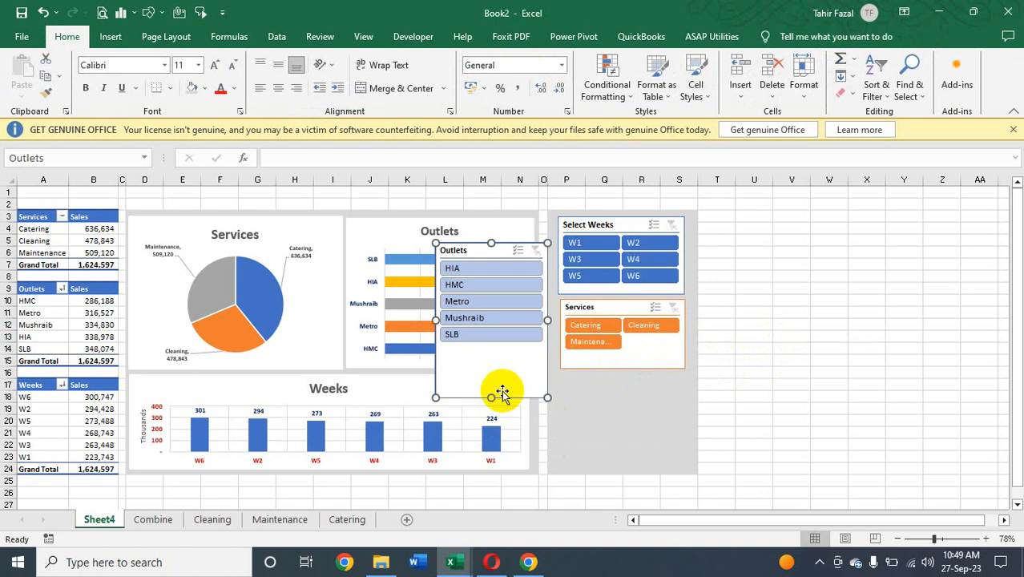
{"action": "left_click_drag", "start_coordinate": [499, 364], "coordinate": [498, 357]}
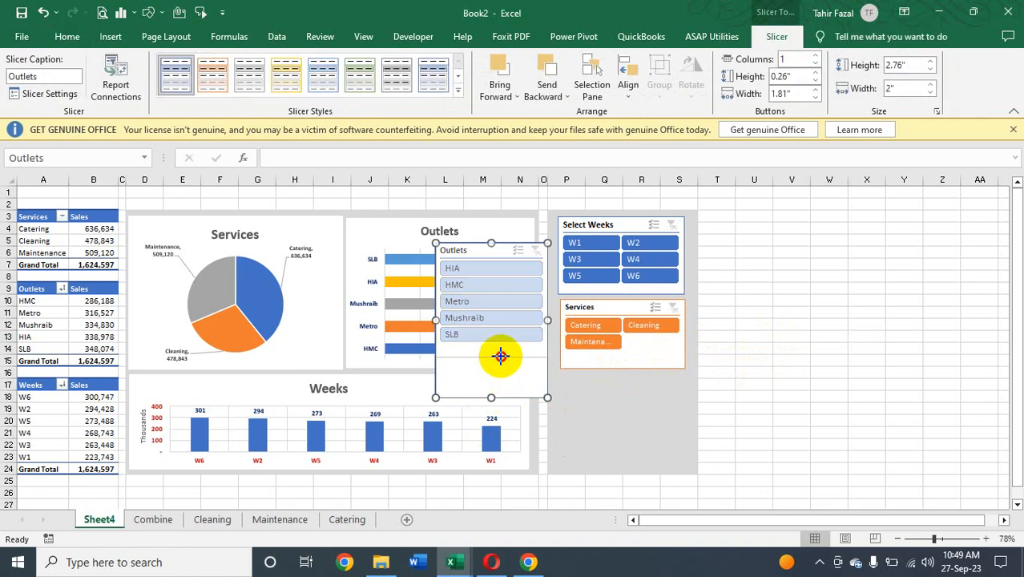
{"action": "left_click", "coordinate": [458, 94]}
{"action": "left_click", "coordinate": [361, 148]}
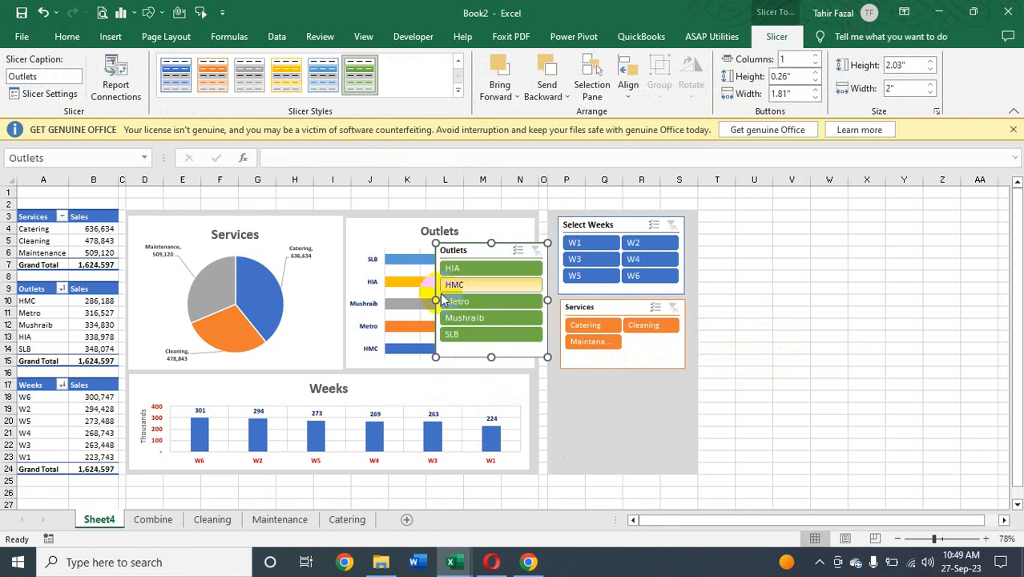
{"action": "left_click", "coordinate": [815, 55]}
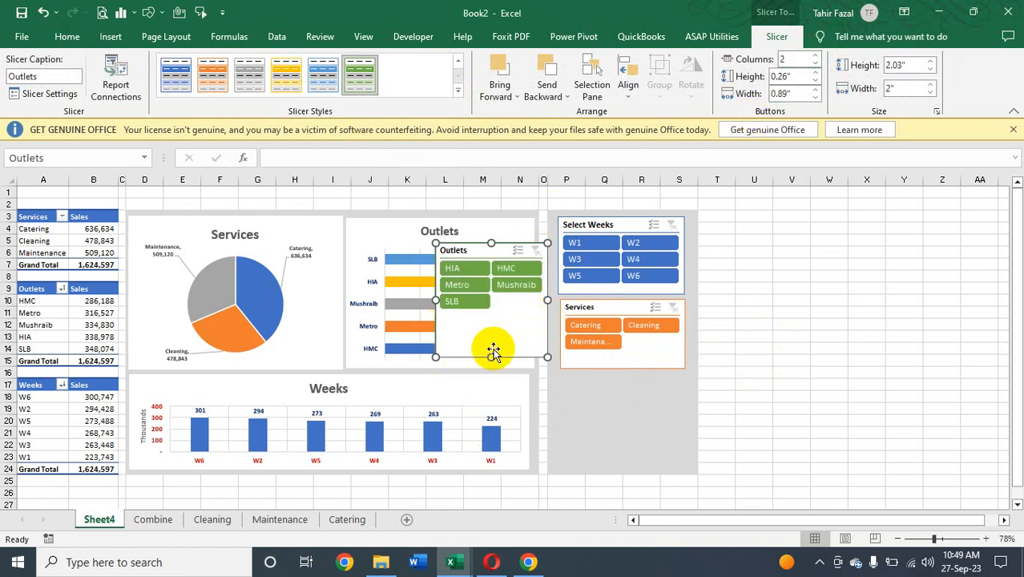
{"action": "left_click_drag", "start_coordinate": [496, 323], "coordinate": [633, 459]}
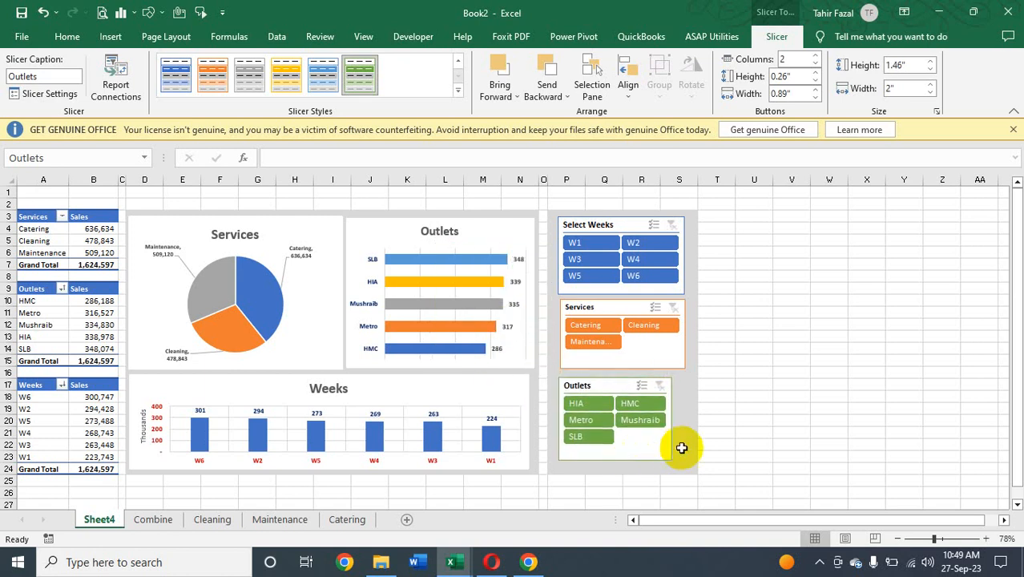
{"action": "left_click_drag", "start_coordinate": [671, 419], "coordinate": [683, 419]}
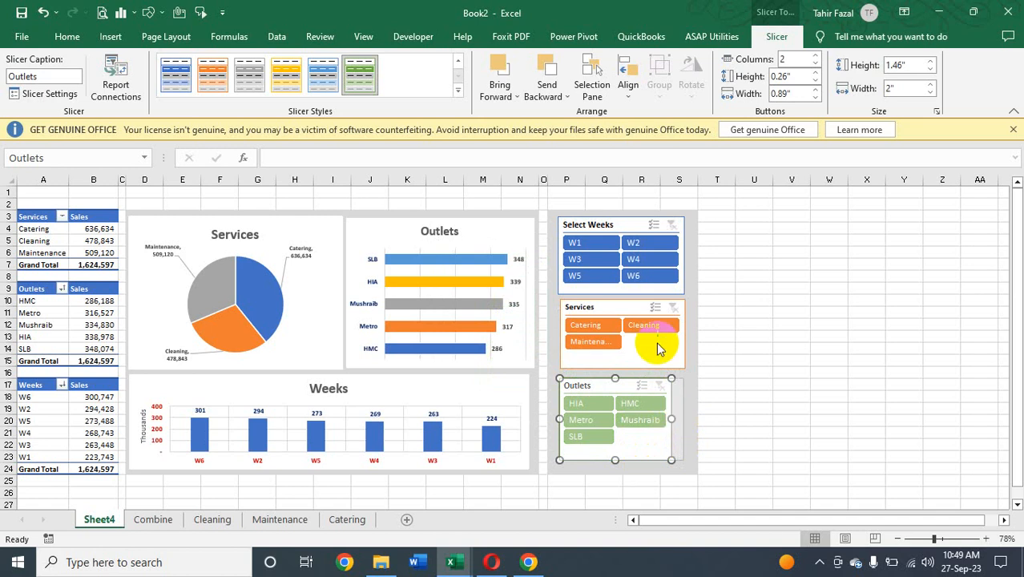
- Widen the Services slicer to about 2.27 inches and the Weeks slicer to about 2.37 inches
{"action": "left_click", "coordinate": [645, 361]}
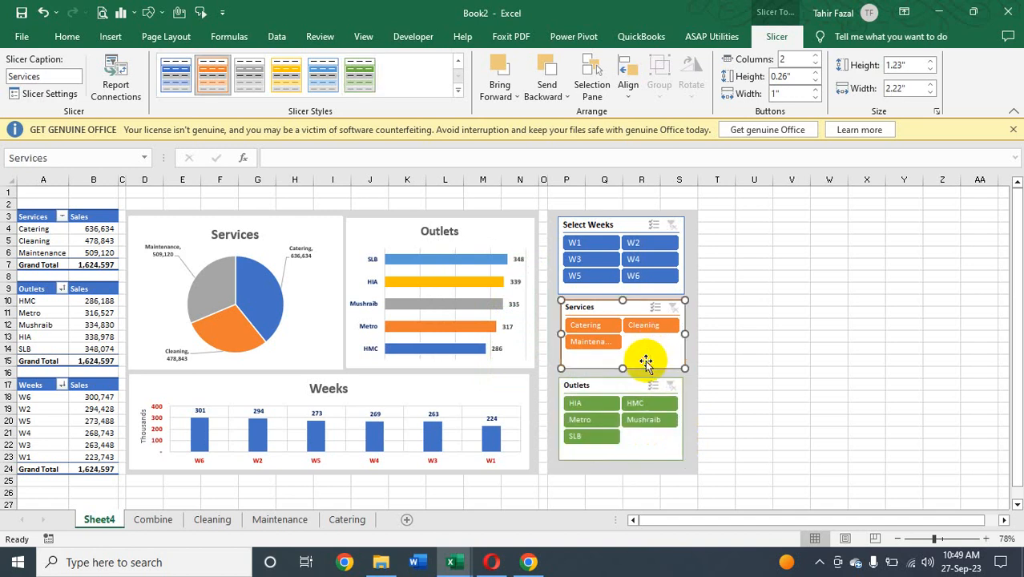
{"action": "left_click_drag", "start_coordinate": [686, 334], "coordinate": [691, 257]}
{"action": "left_click", "coordinate": [683, 251]}
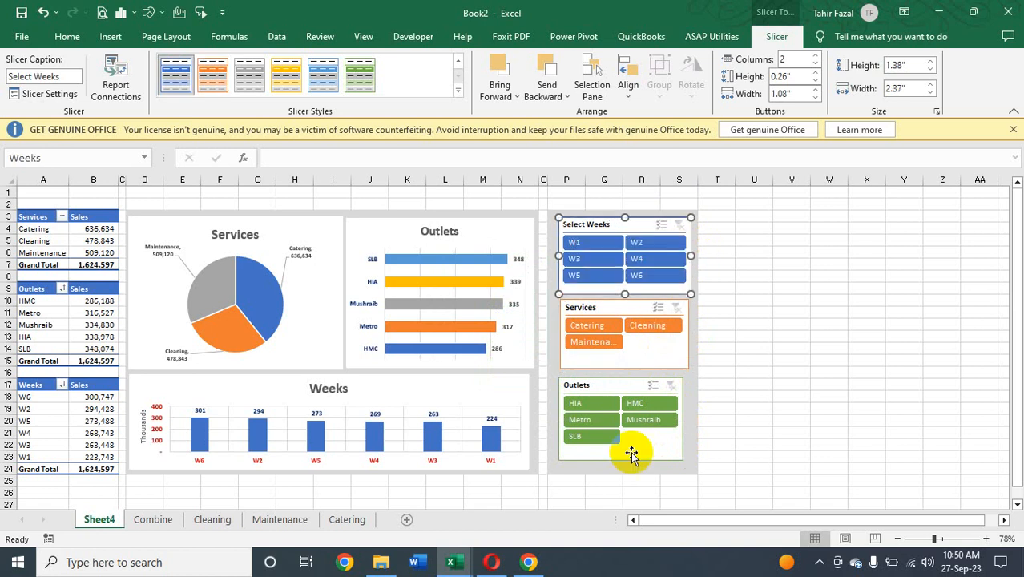
- Widen the Outlets slicer to about 2.3 inches and shift it slightly right to line up with the slicers above
{"action": "left_click", "coordinate": [638, 388]}
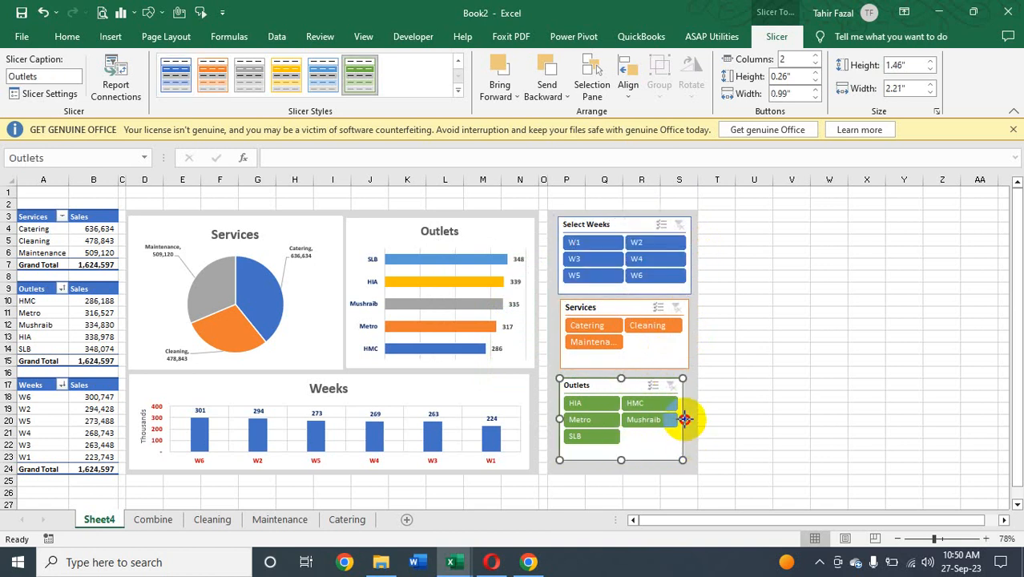
{"action": "left_click_drag", "start_coordinate": [683, 419], "coordinate": [689, 420]}
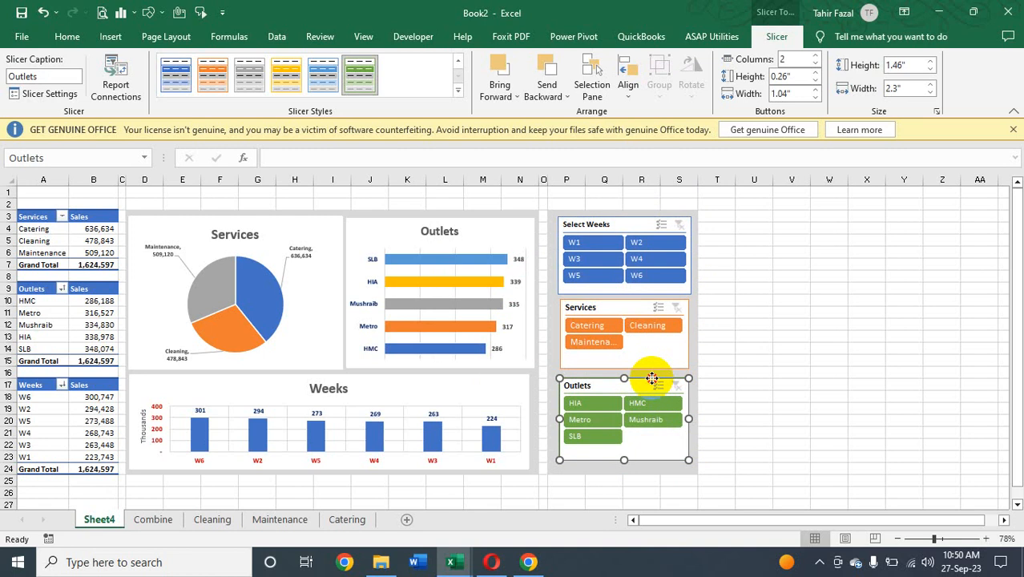
{"action": "left_click_drag", "start_coordinate": [652, 382], "coordinate": [656, 380]}
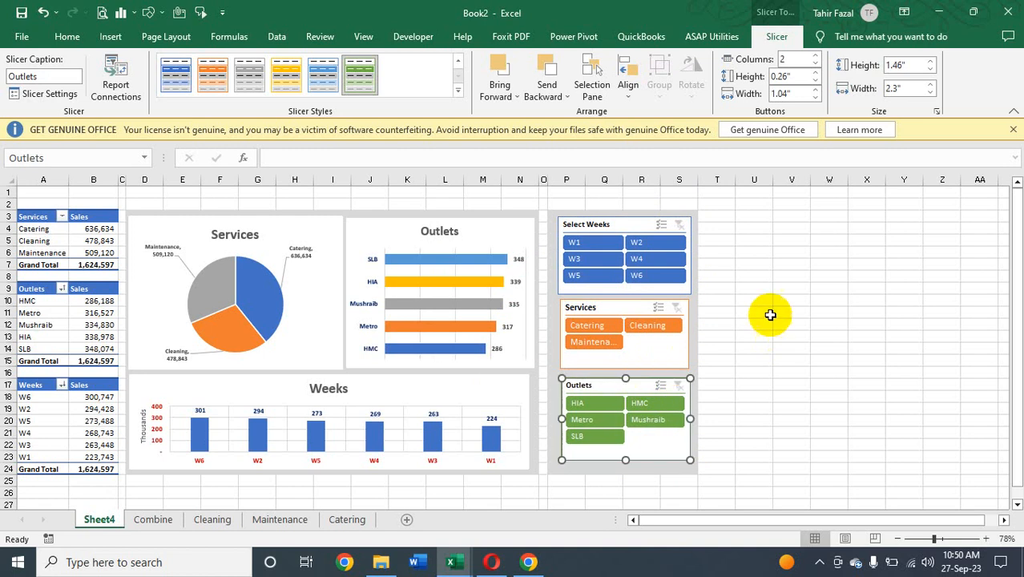
{"action": "left_click", "coordinate": [805, 255]}
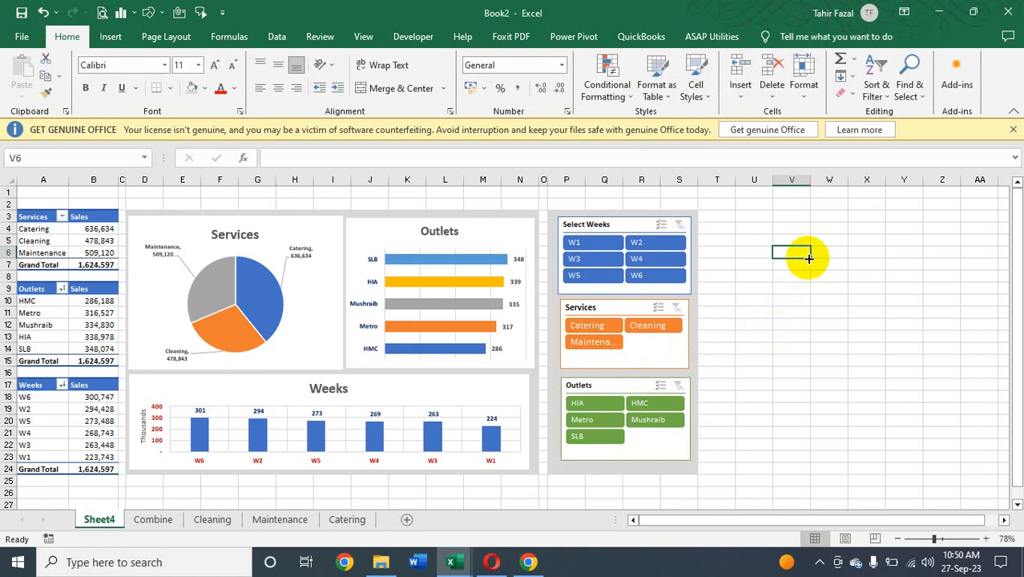
- Change the header caption of the Services slicer to "Select Services" in its slicer settings
{"action": "left_click", "coordinate": [637, 306]}
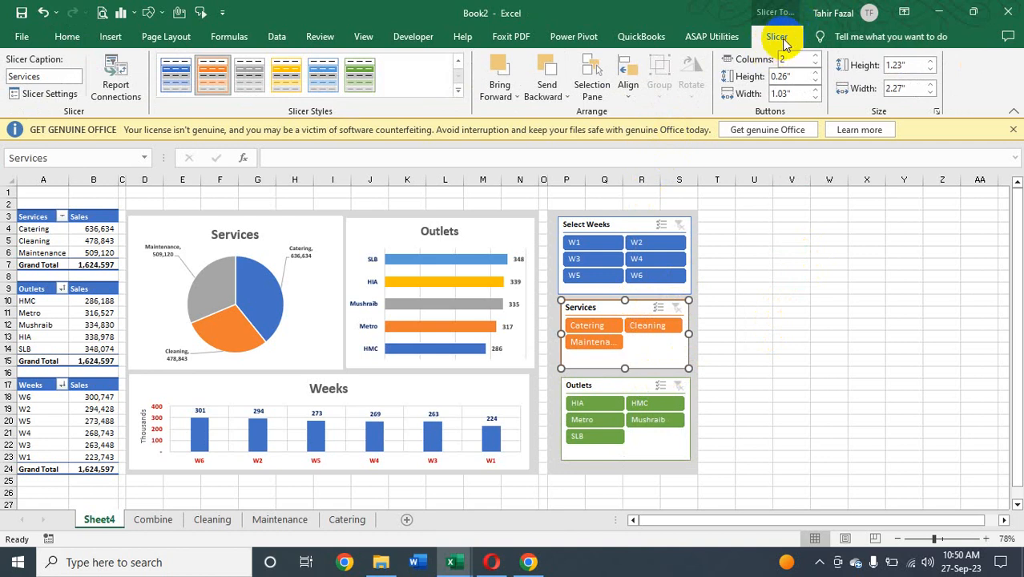
{"action": "left_click", "coordinate": [46, 95]}
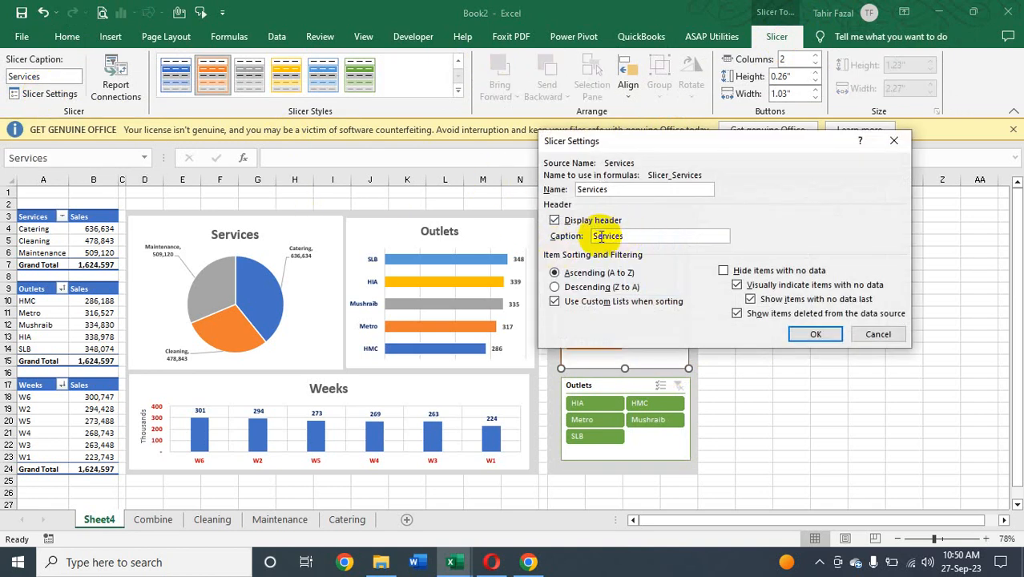
{"action": "left_click", "coordinate": [596, 235]}
{"action": "type", "text": "Select"}
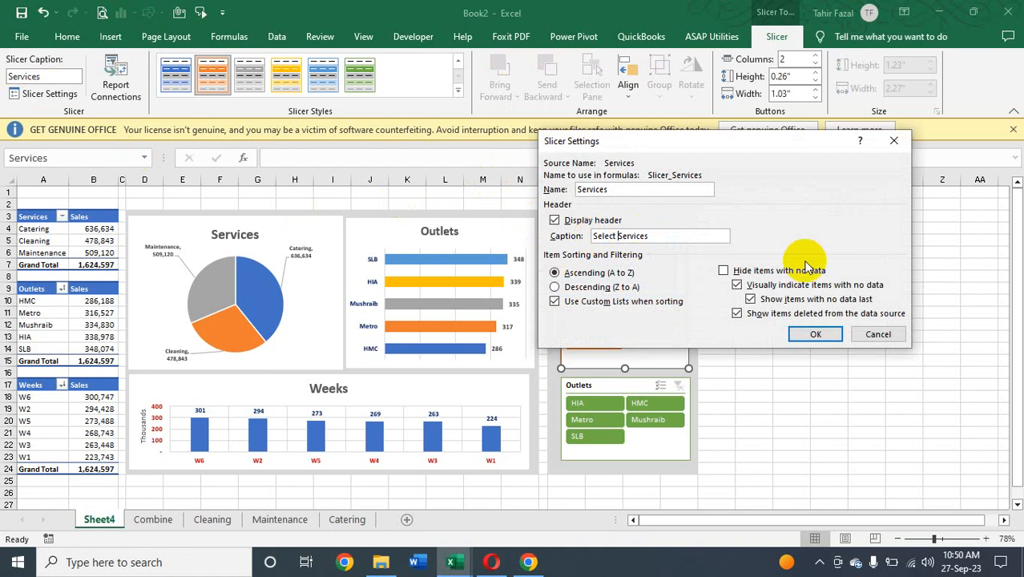
{"action": "left_click", "coordinate": [816, 332]}
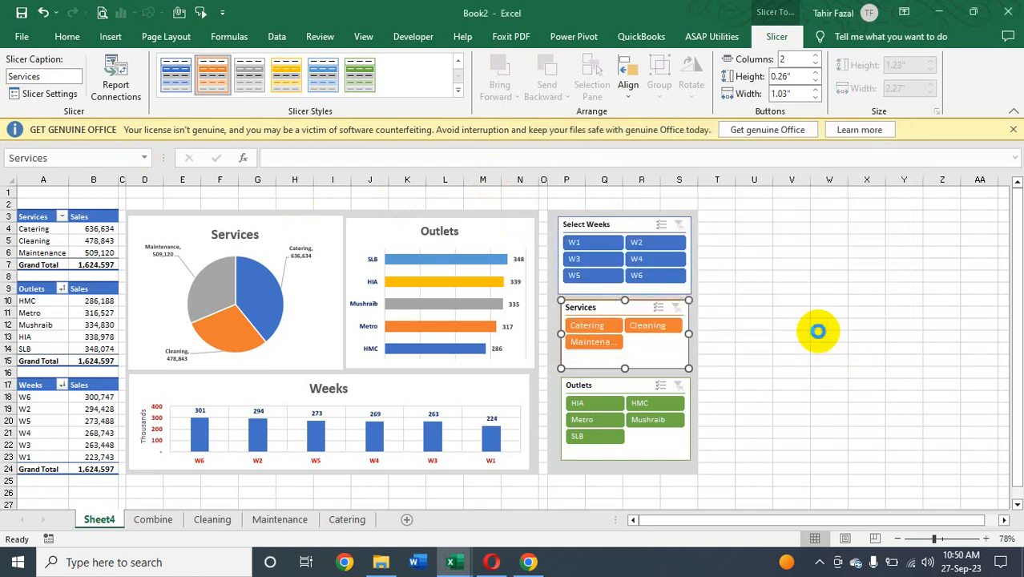
- Change the header caption of the Outlets slicer to "Select Outlets" in its slicer settings
{"action": "left_click", "coordinate": [634, 385]}
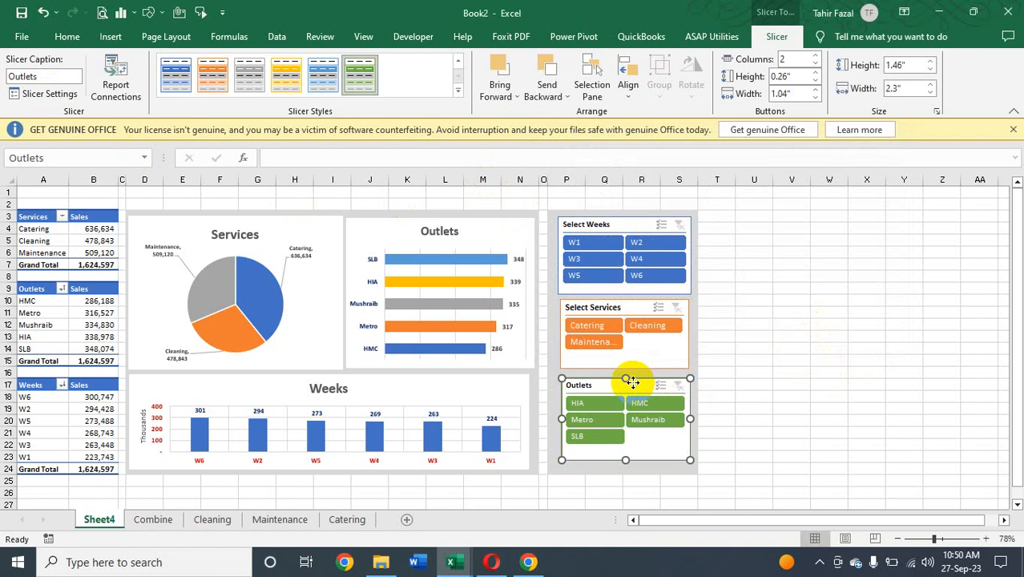
{"action": "right_click", "coordinate": [629, 381]}
{"action": "left_click", "coordinate": [702, 375]}
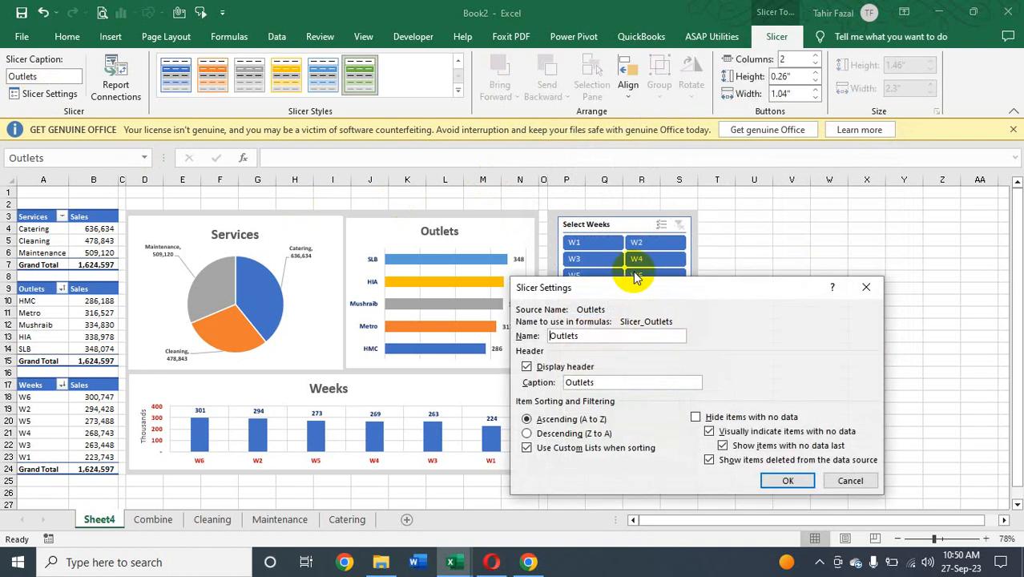
{"action": "left_click", "coordinate": [566, 383]}
{"action": "type", "text": "Select"}
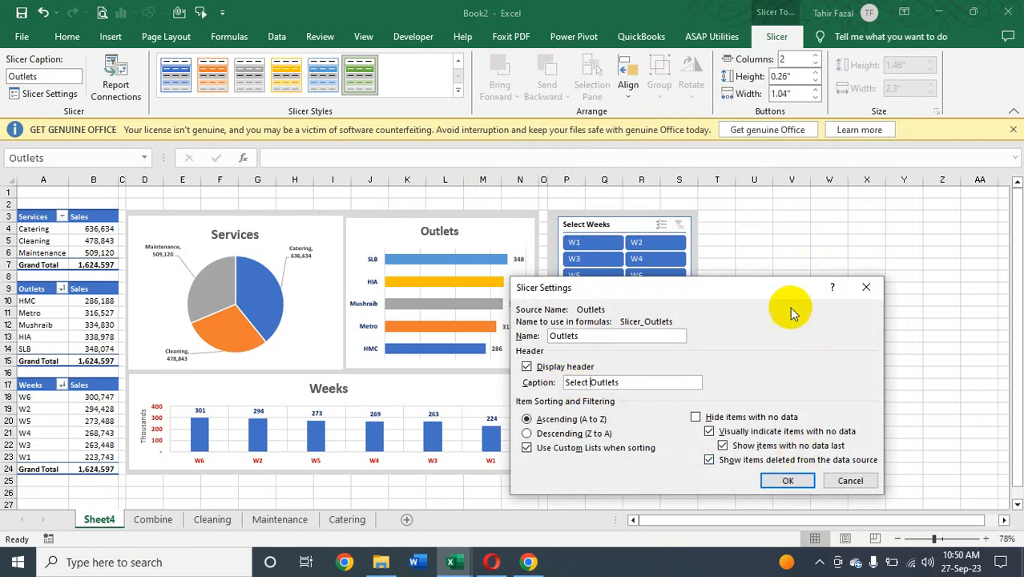
{"action": "left_click", "coordinate": [786, 478]}
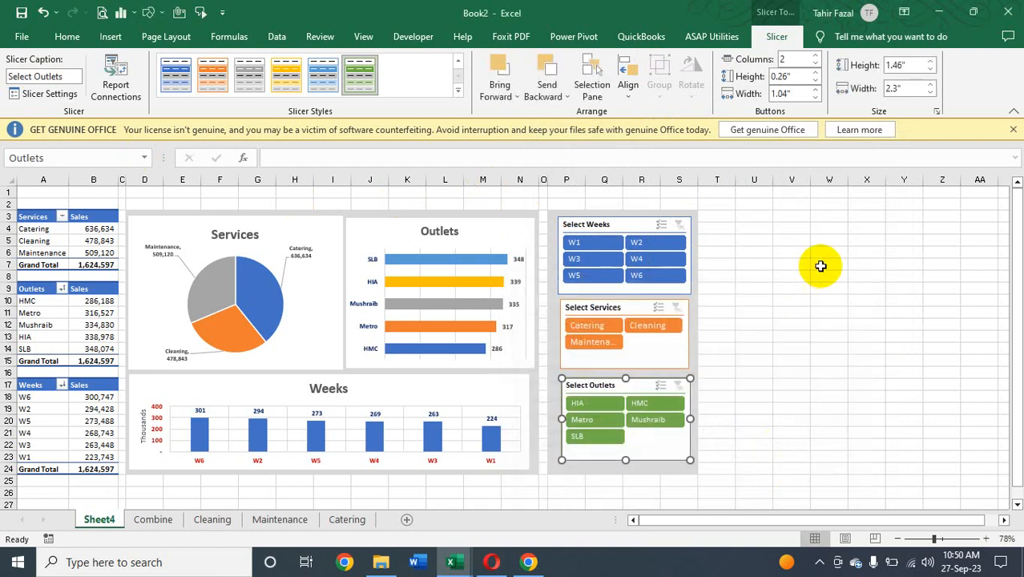
- Hide the gridlines on the Sheet4 dashboard
{"action": "left_click", "coordinate": [820, 266]}
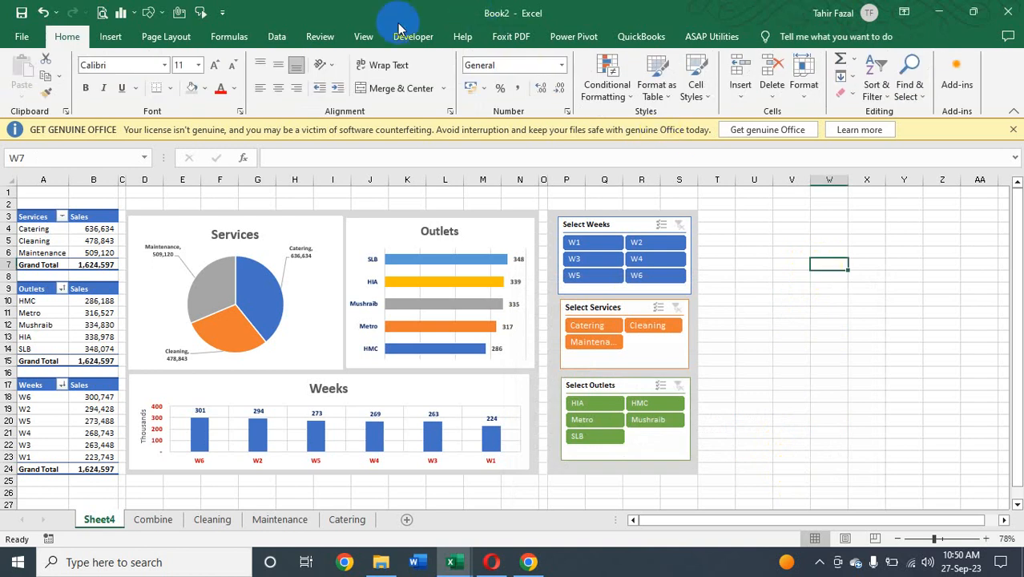
{"action": "left_click", "coordinate": [366, 37]}
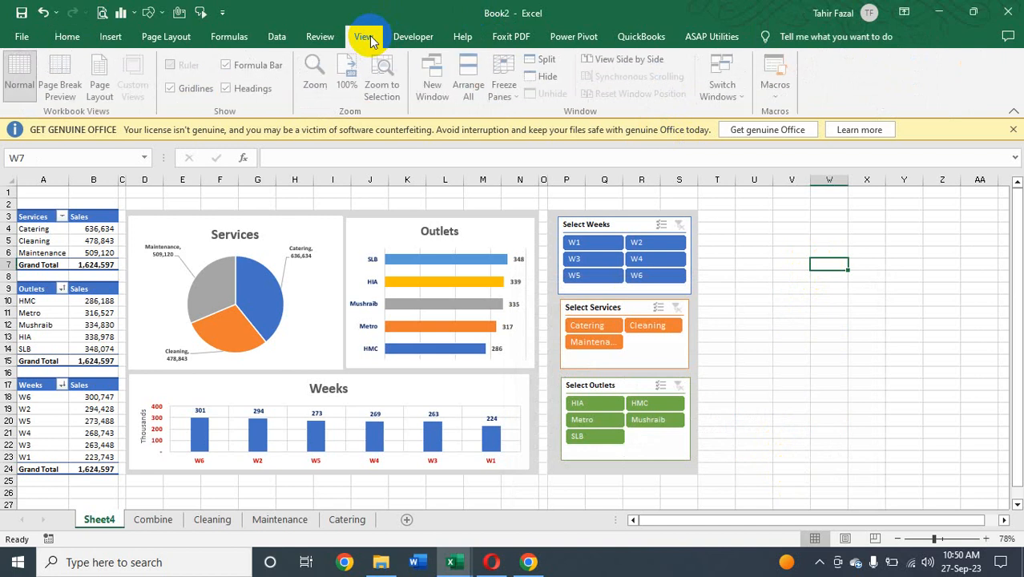
{"action": "left_click", "coordinate": [187, 92]}
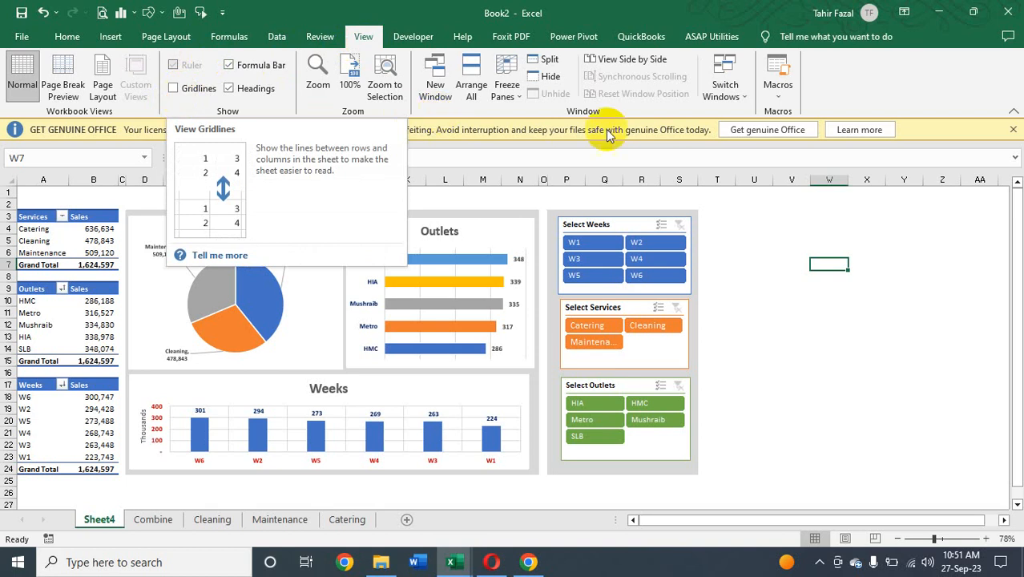
{"action": "left_click", "coordinate": [804, 214]}
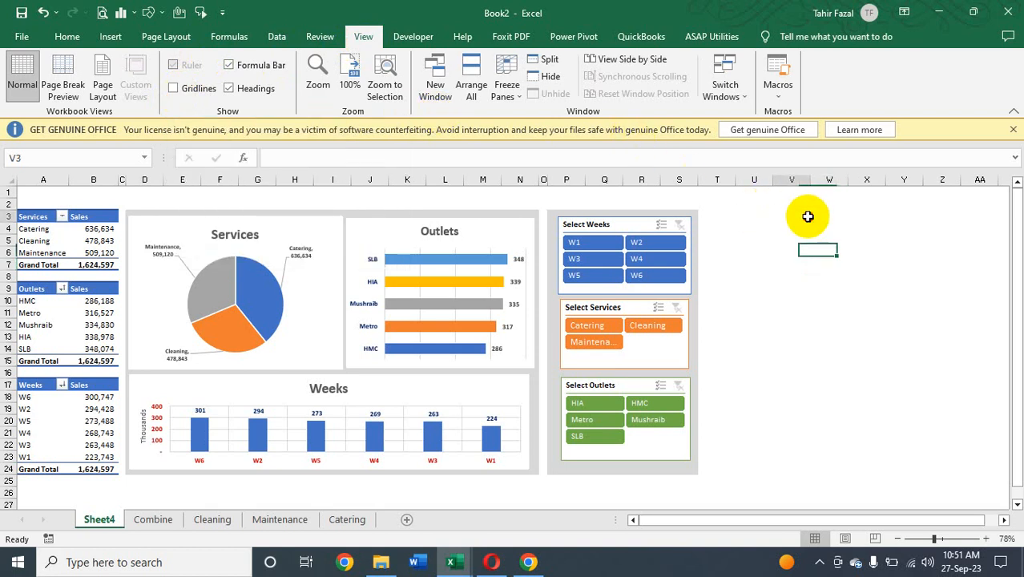
- Connect the Select Weeks slicer to the Outlets and Weeks pivot tables as well, through its report connections
{"action": "left_click", "coordinate": [636, 218]}
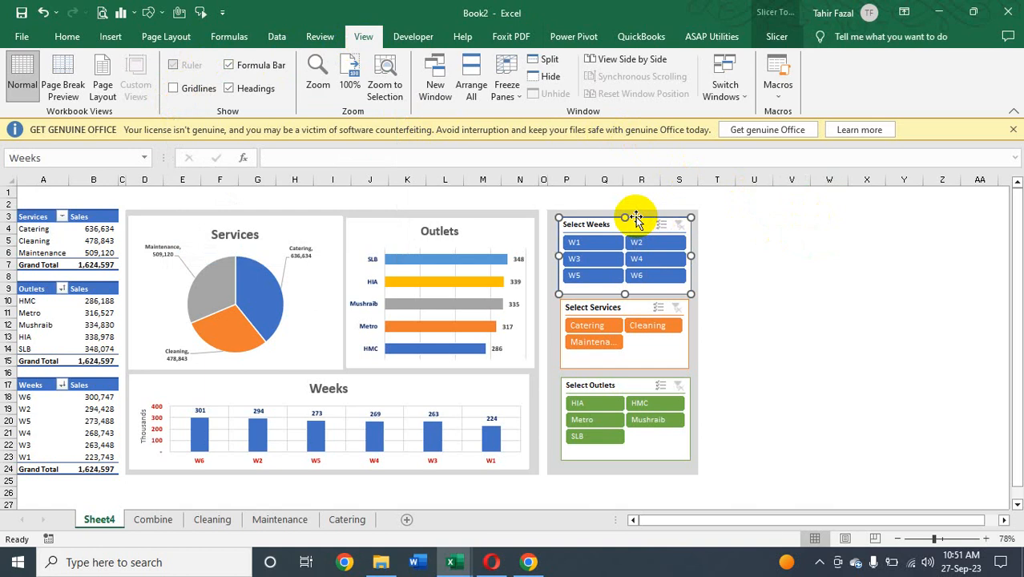
{"action": "right_click", "coordinate": [637, 219]}
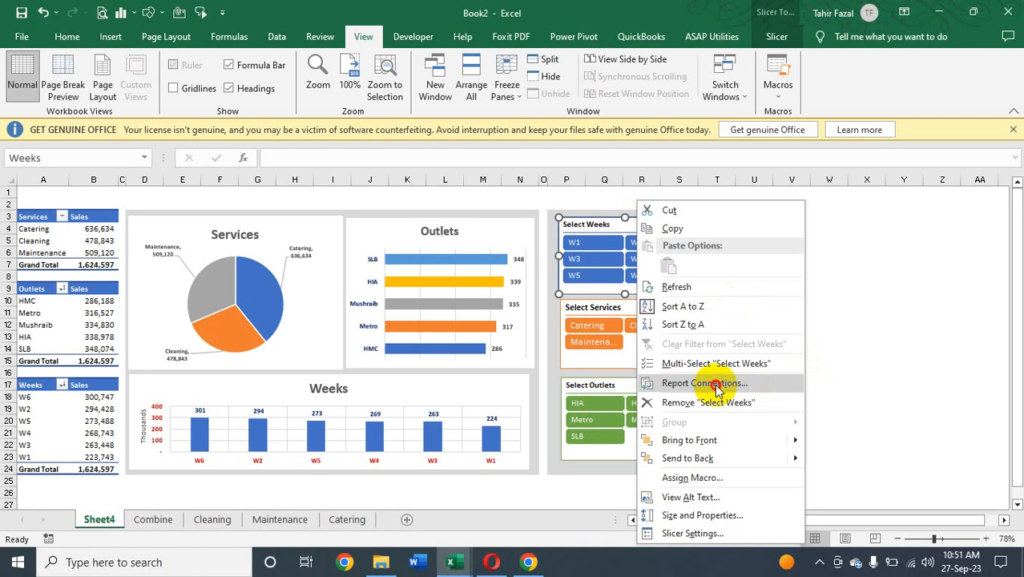
{"action": "left_click", "coordinate": [705, 383]}
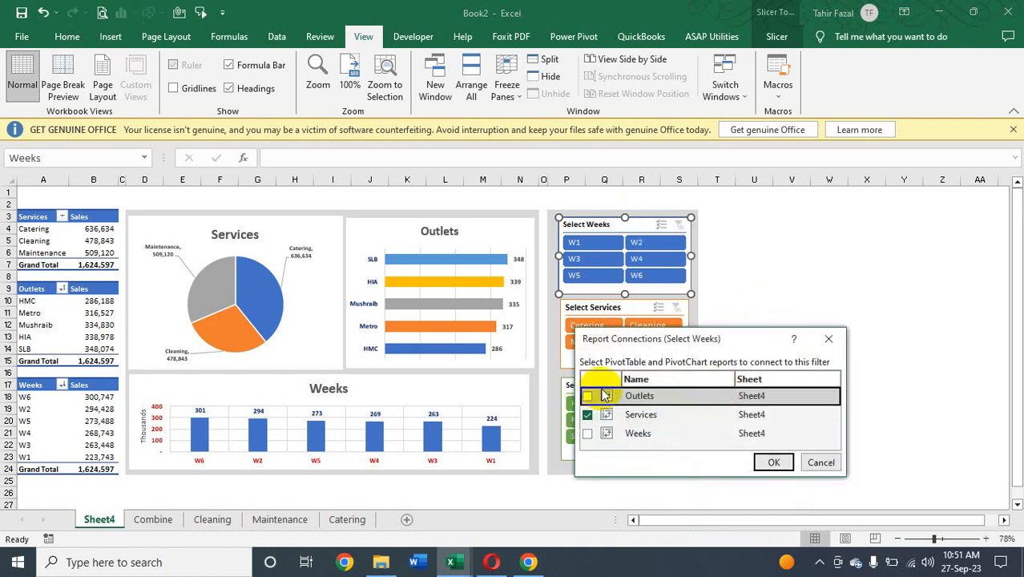
{"action": "left_click", "coordinate": [588, 397]}
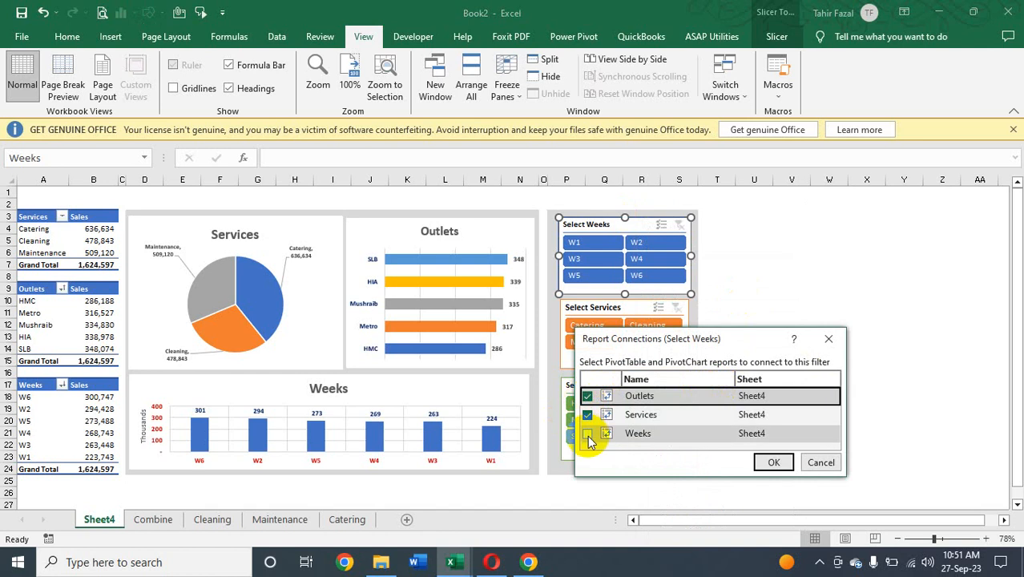
{"action": "left_click", "coordinate": [588, 434]}
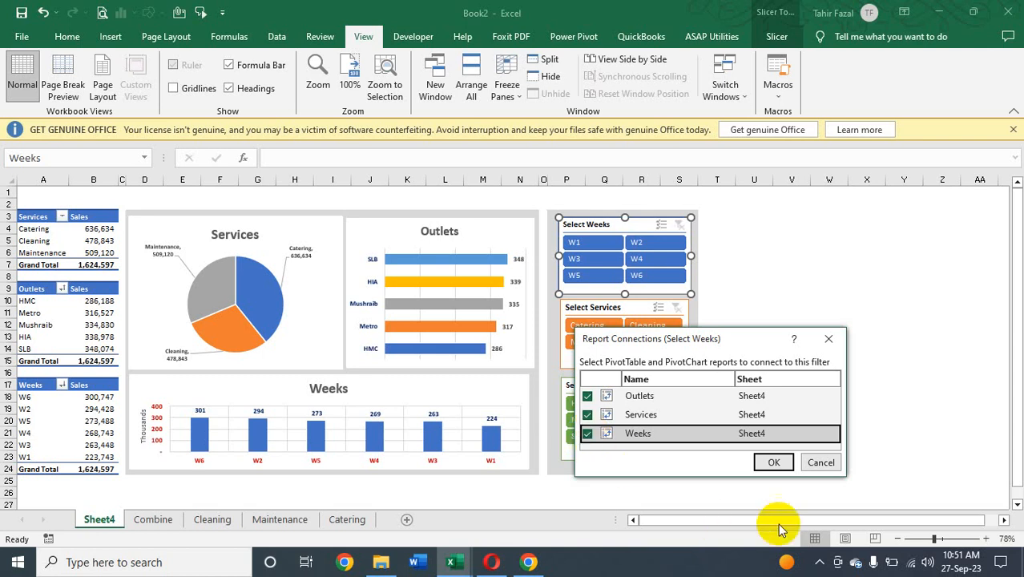
{"action": "left_click", "coordinate": [775, 464]}
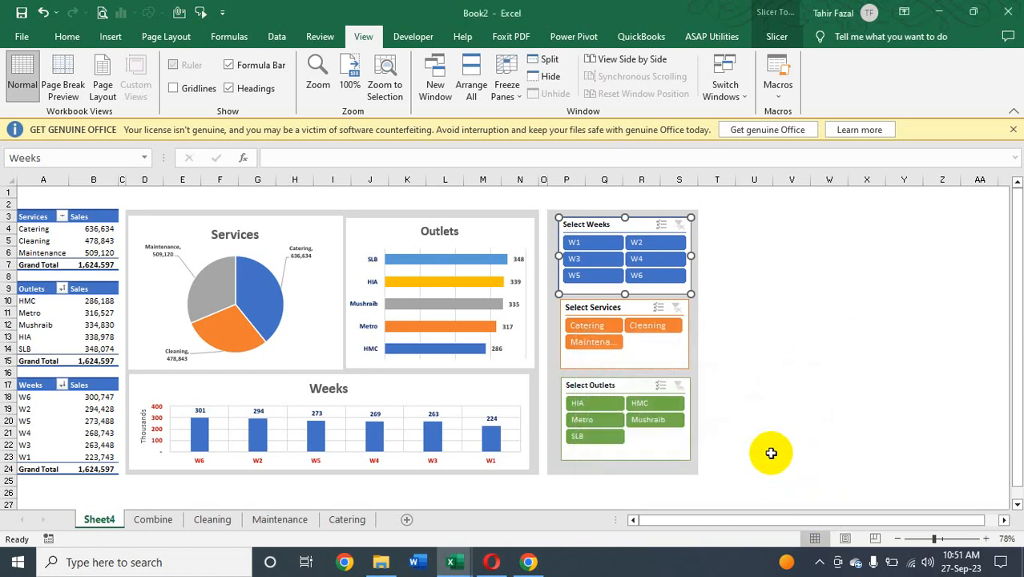
- Add the Outlets and Weeks pivot tables to the report connections of the Select Services slicer
{"action": "left_click", "coordinate": [644, 304]}
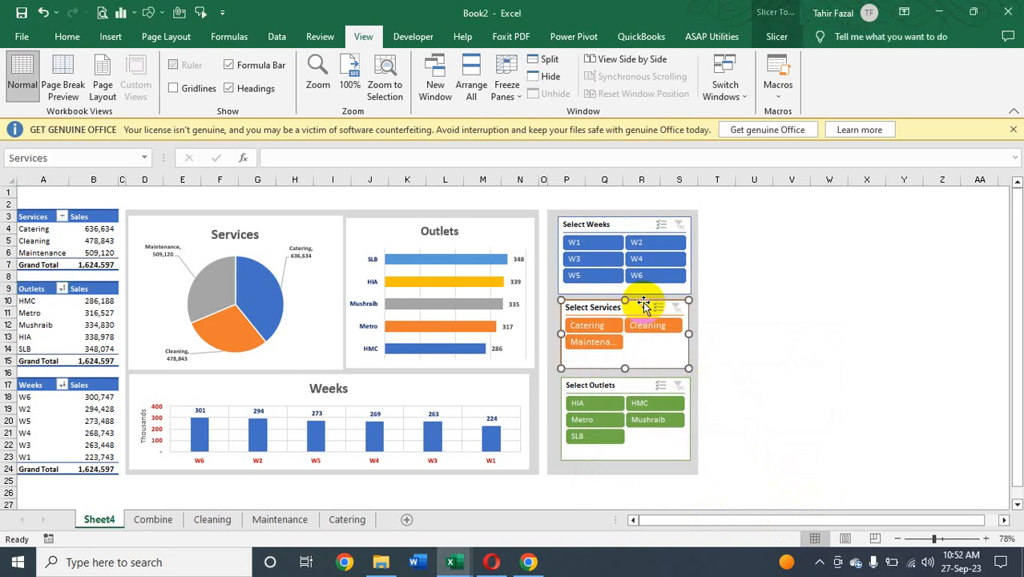
{"action": "right_click", "coordinate": [645, 303]}
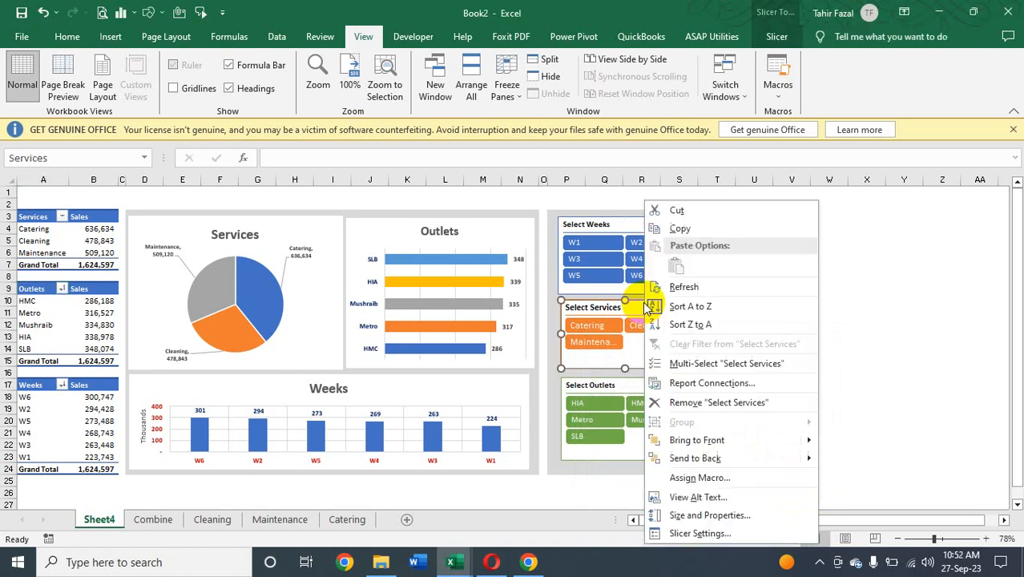
{"action": "left_click", "coordinate": [733, 384]}
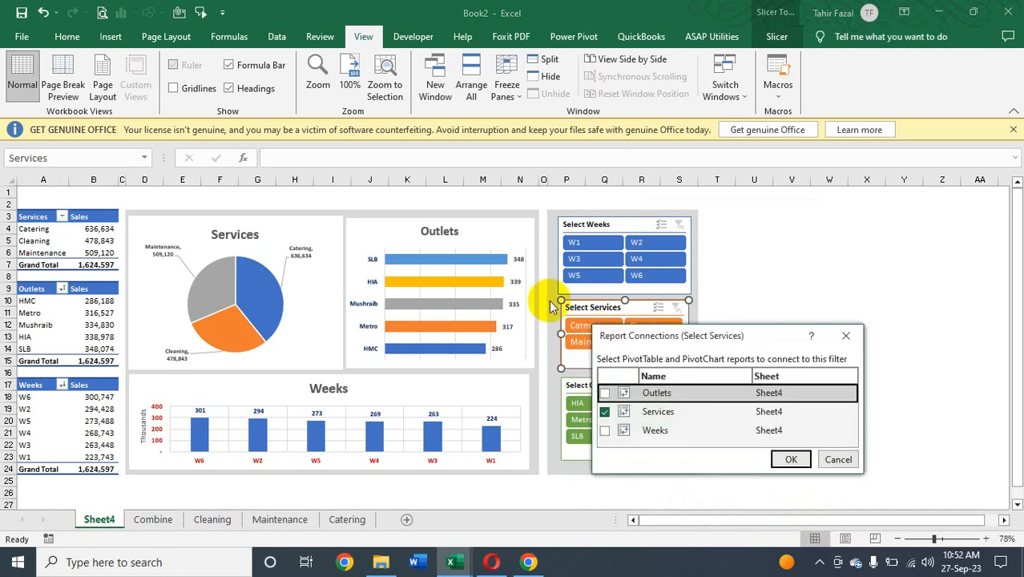
{"action": "left_click", "coordinate": [605, 392]}
{"action": "left_click", "coordinate": [604, 430]}
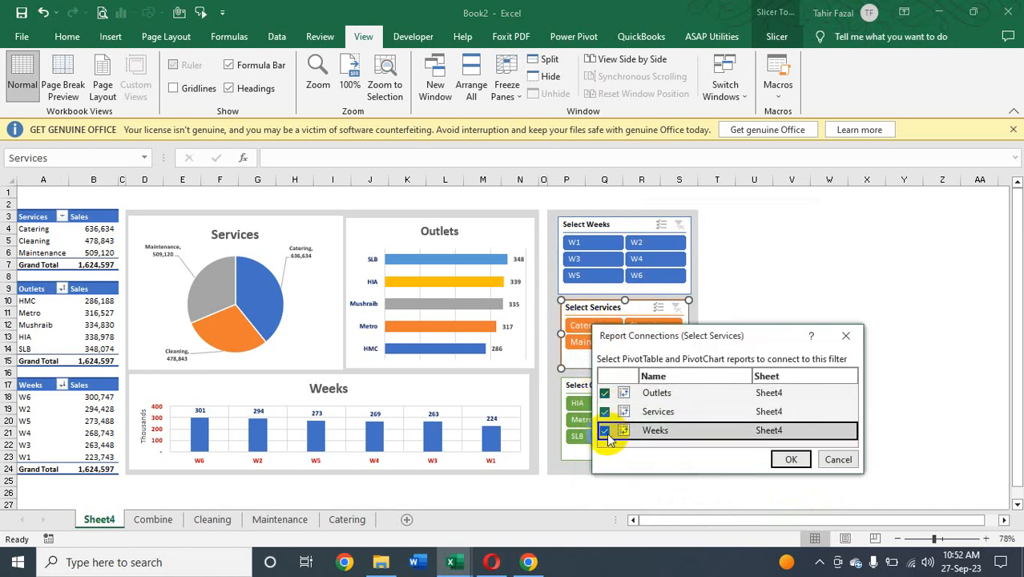
{"action": "left_click", "coordinate": [791, 460]}
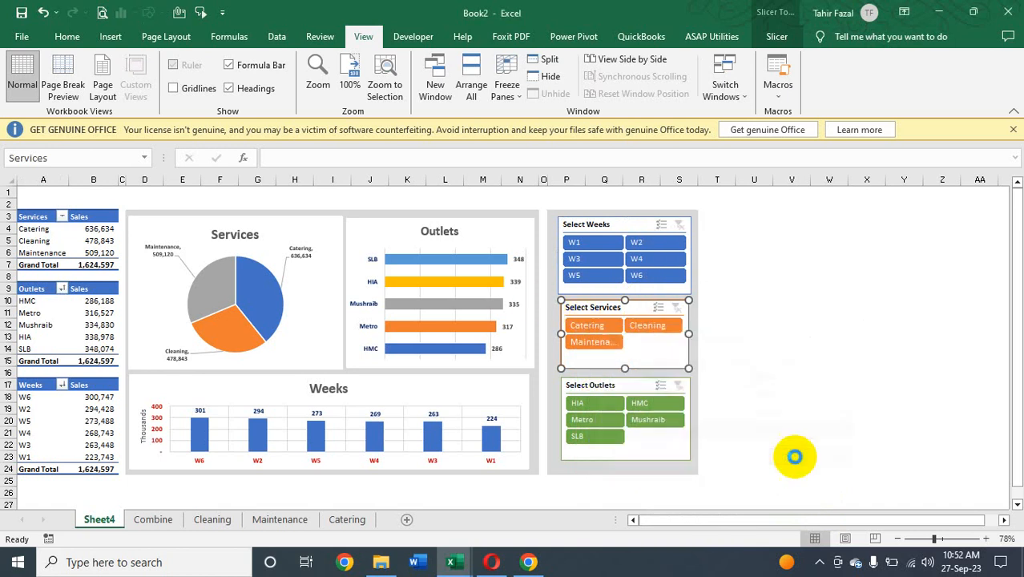
- Set the report connections of the Select Outlets slicer to include the Outlets, Services and Weeks pivot tables
{"action": "left_click", "coordinate": [627, 384]}
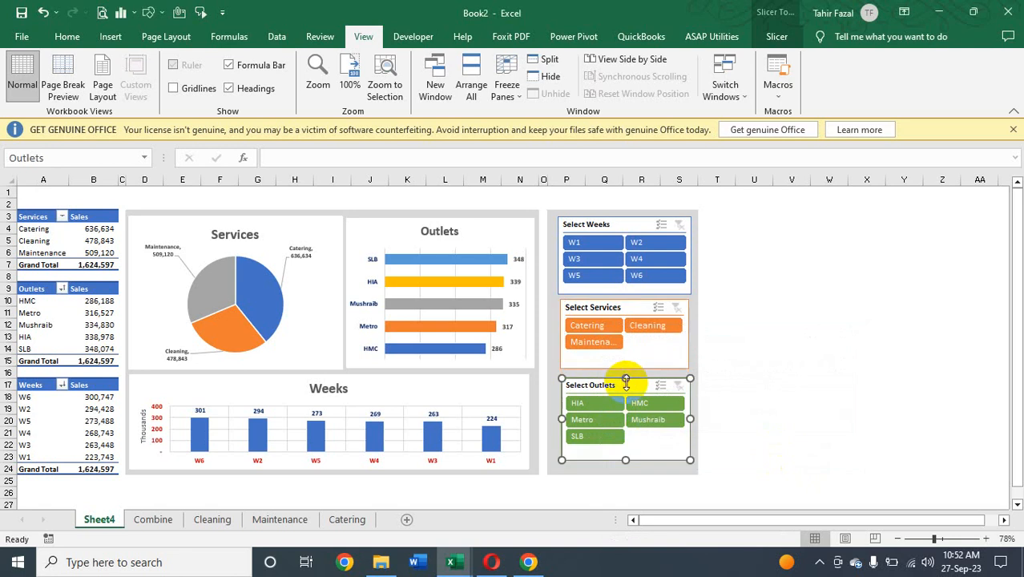
{"action": "right_click", "coordinate": [629, 385]}
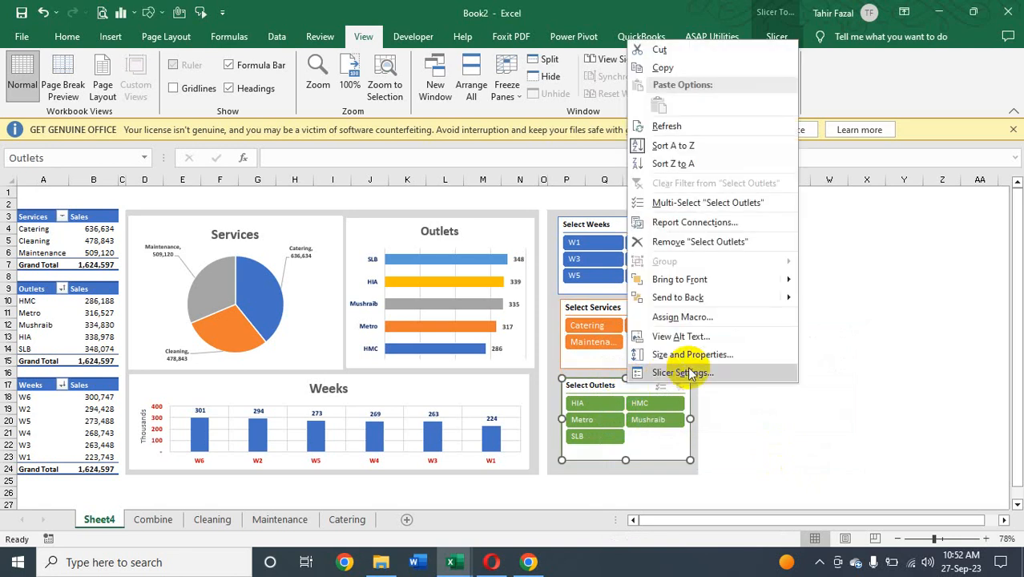
{"action": "left_click", "coordinate": [684, 224]}
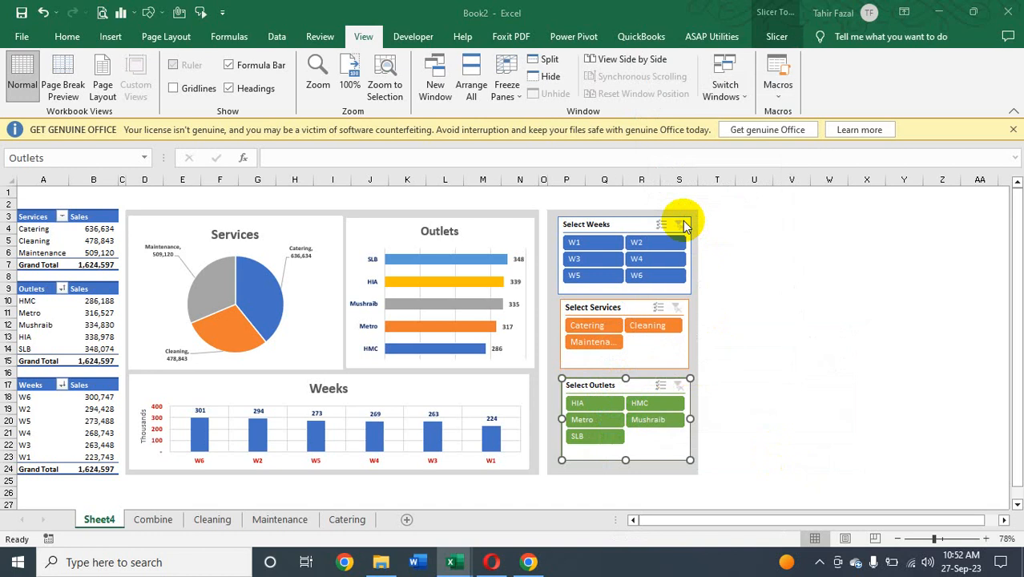
{"action": "left_click", "coordinate": [624, 269]}
{"action": "left_click", "coordinate": [555, 270]}
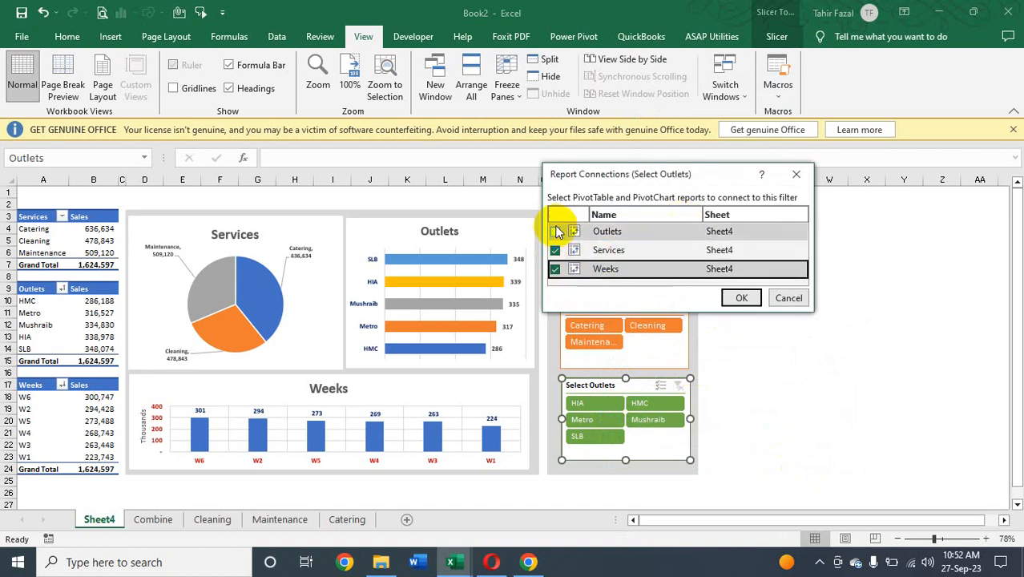
{"action": "left_click", "coordinate": [554, 231]}
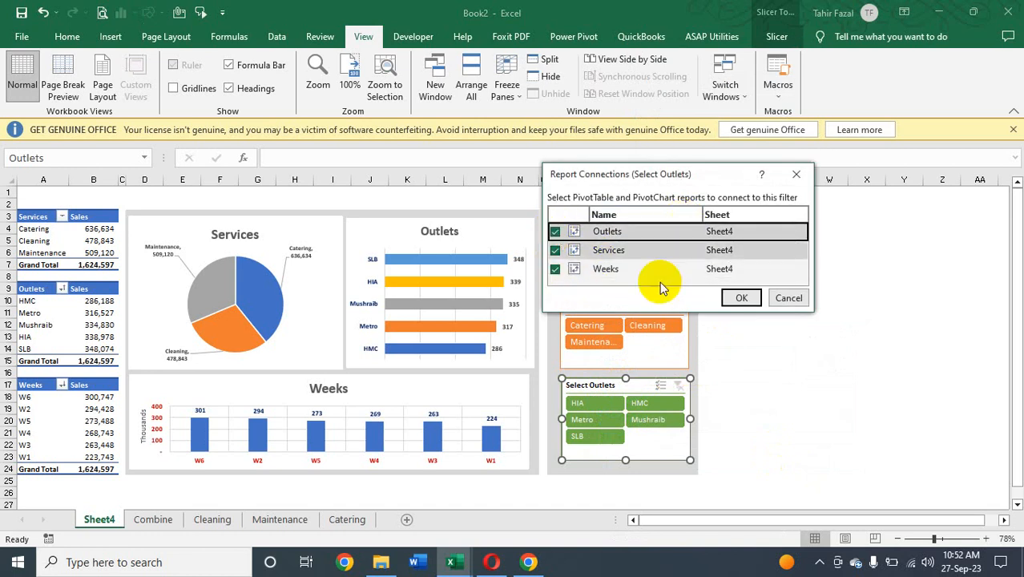
{"action": "left_click", "coordinate": [740, 298]}
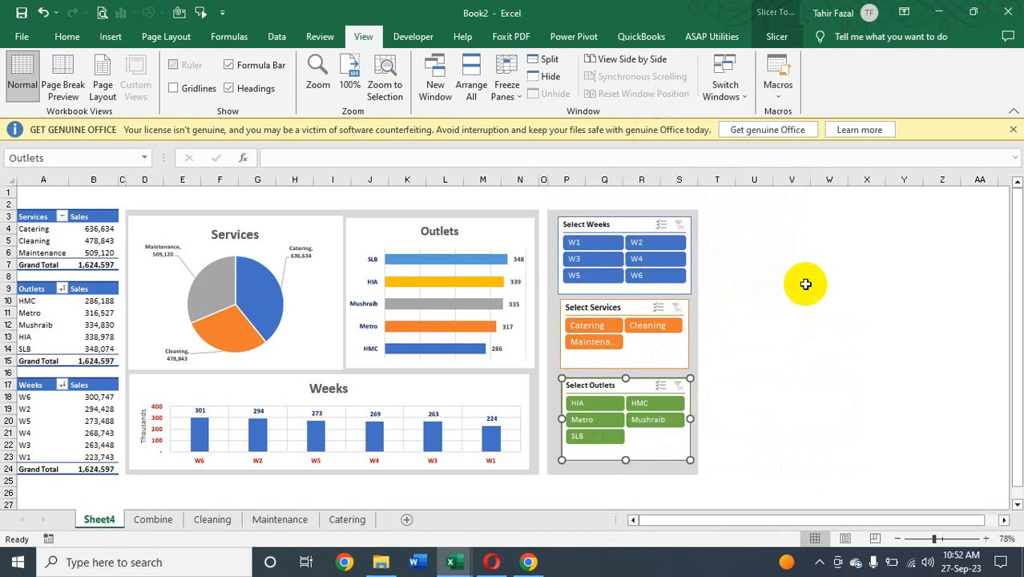
- Test the Select Services slicer by filtering the dashboard to Catering, Cleaning and Maintenance in turn, and clear the filter
{"action": "left_click", "coordinate": [805, 284]}
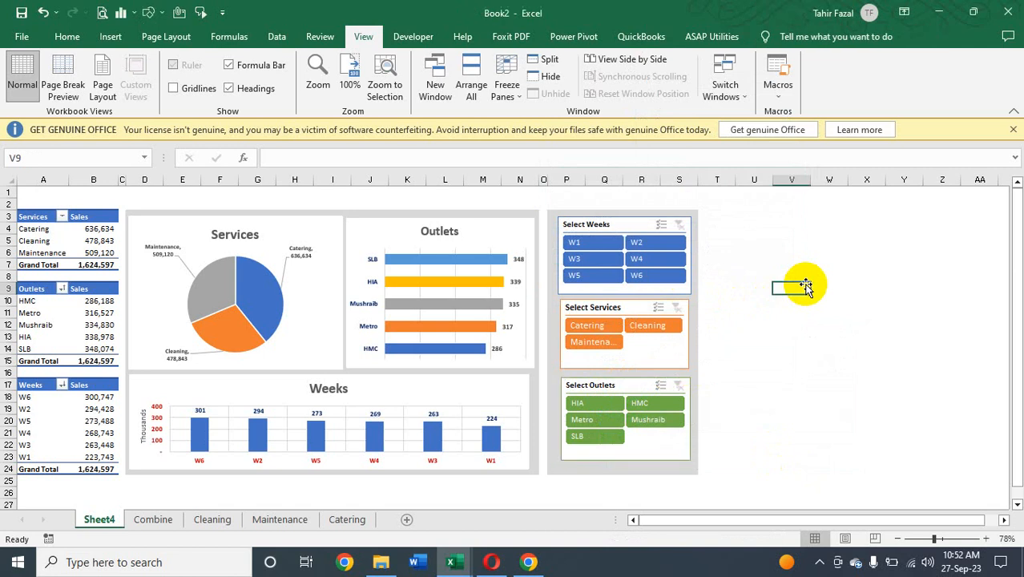
{"action": "left_click", "coordinate": [597, 329]}
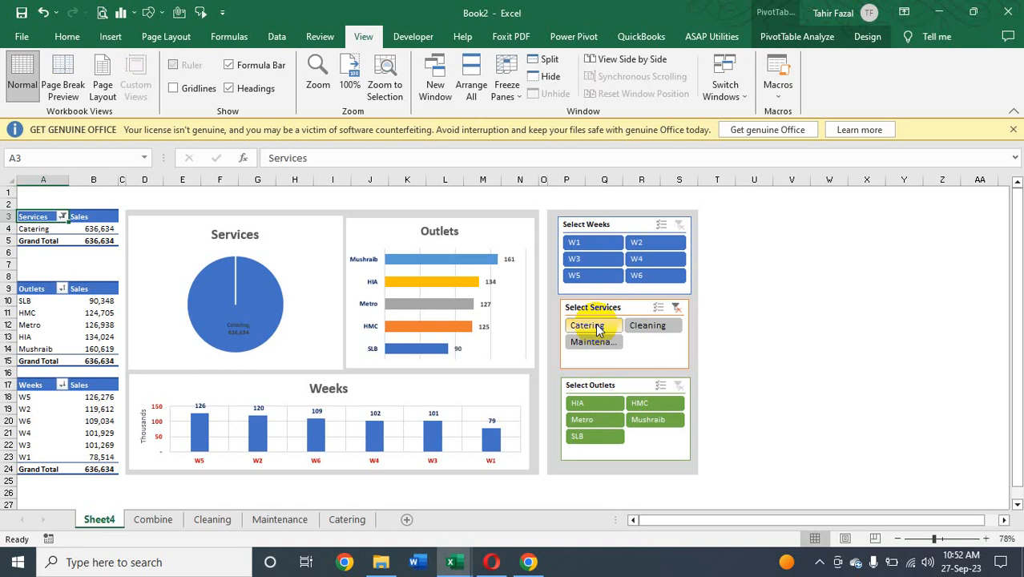
{"action": "left_click", "coordinate": [656, 326]}
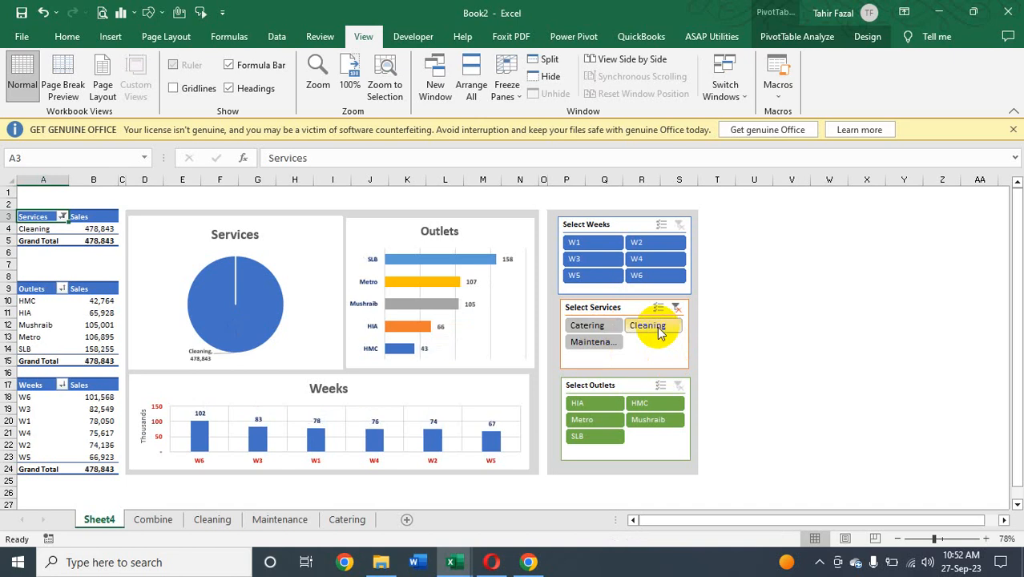
{"action": "left_click", "coordinate": [590, 343]}
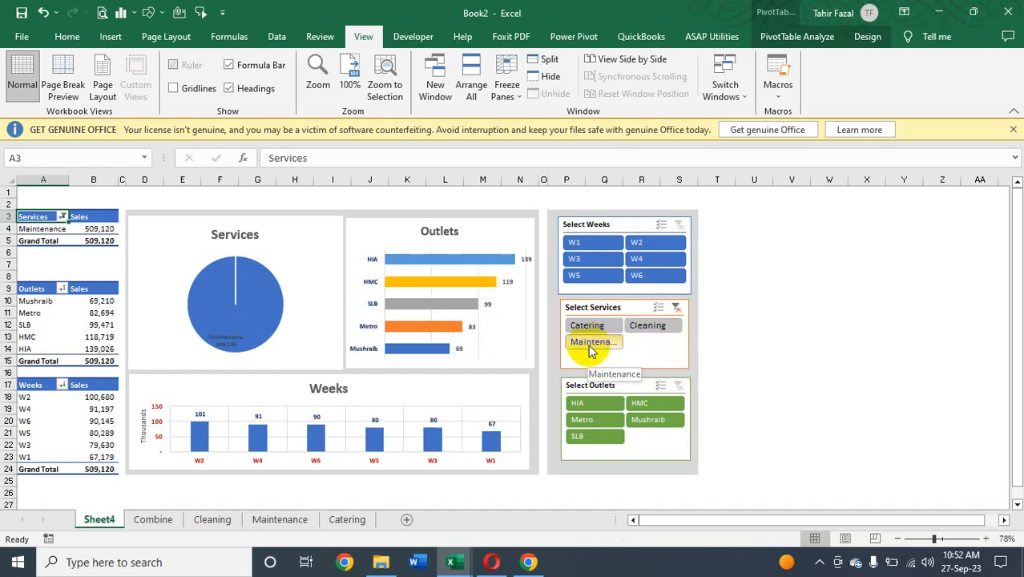
{"action": "left_click", "coordinate": [679, 307]}
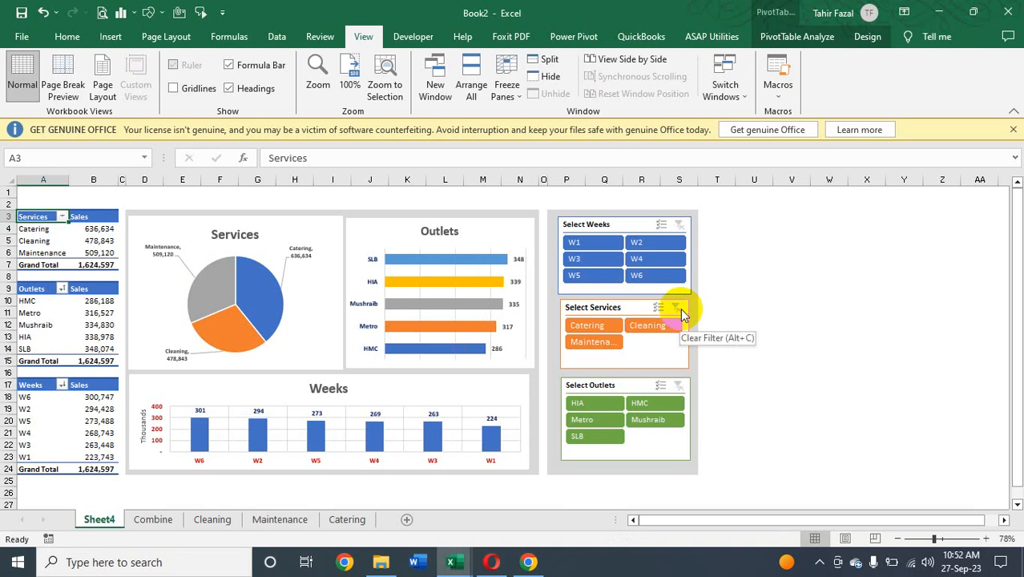
{"action": "left_click", "coordinate": [794, 298]}
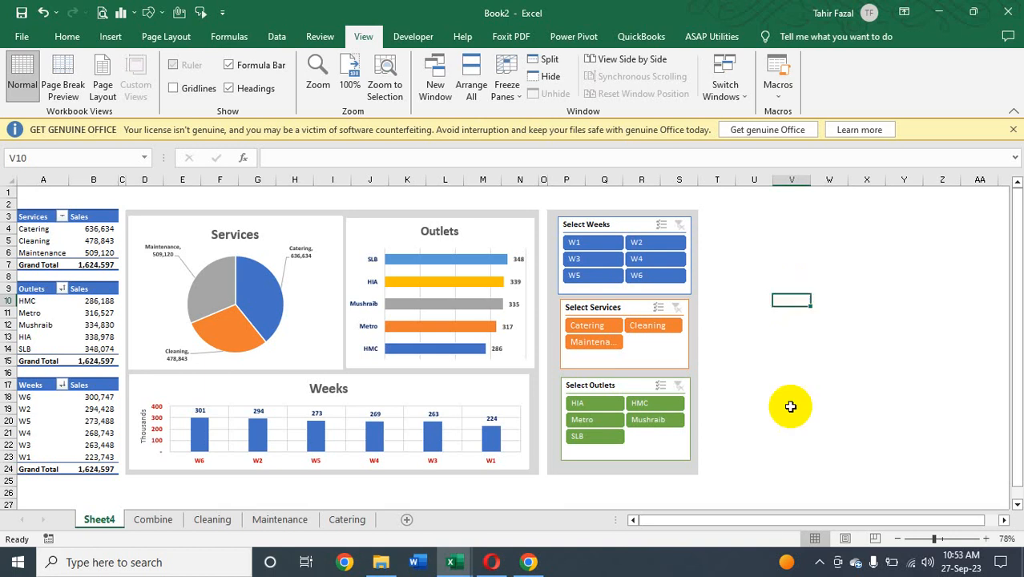
- Duplicate the Catering sheet at the end of the workbook and rename the copy as Others
{"action": "left_click", "coordinate": [354, 522]}
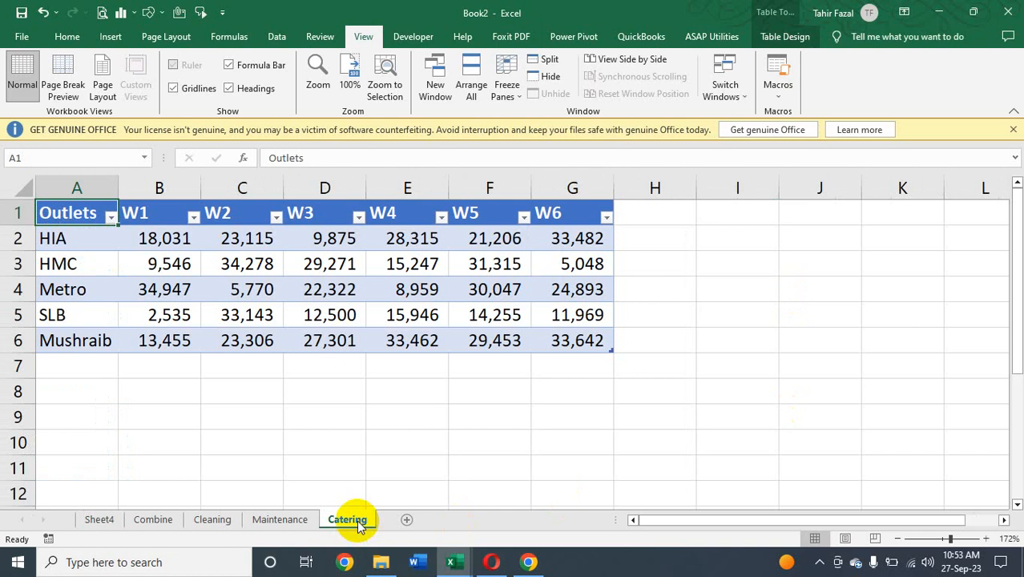
{"action": "left_click_drag", "start_coordinate": [358, 524], "coordinate": [387, 521]}
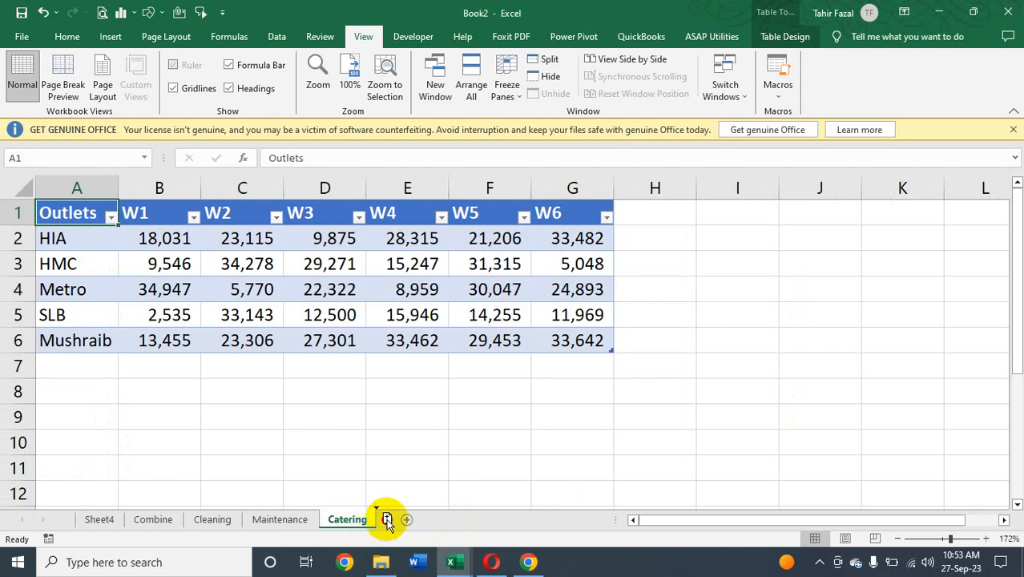
{"action": "left_click_drag", "start_coordinate": [387, 522], "coordinate": [387, 520]}
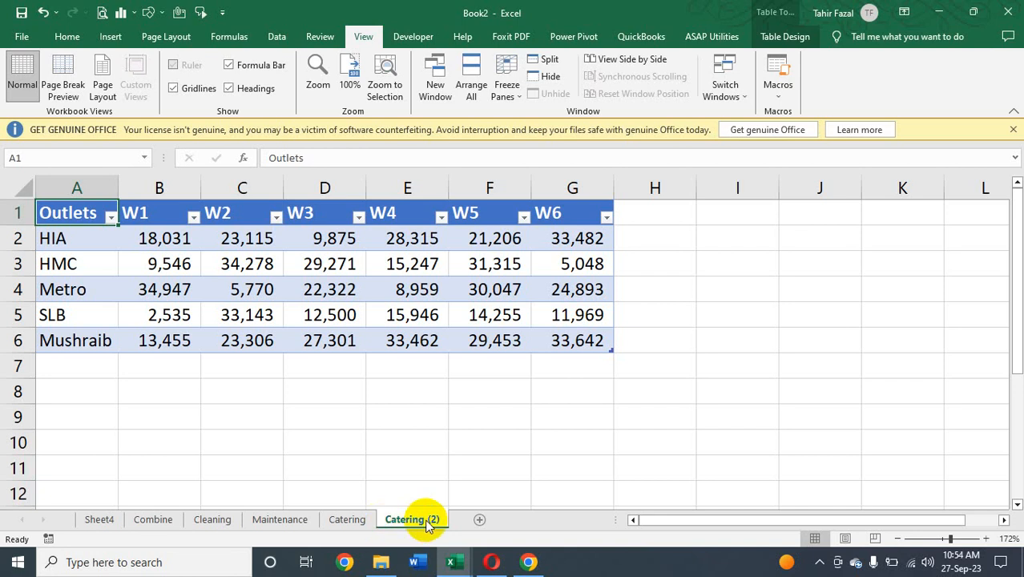
{"action": "double_click", "coordinate": [427, 521]}
{"action": "type", "text": "Other"}
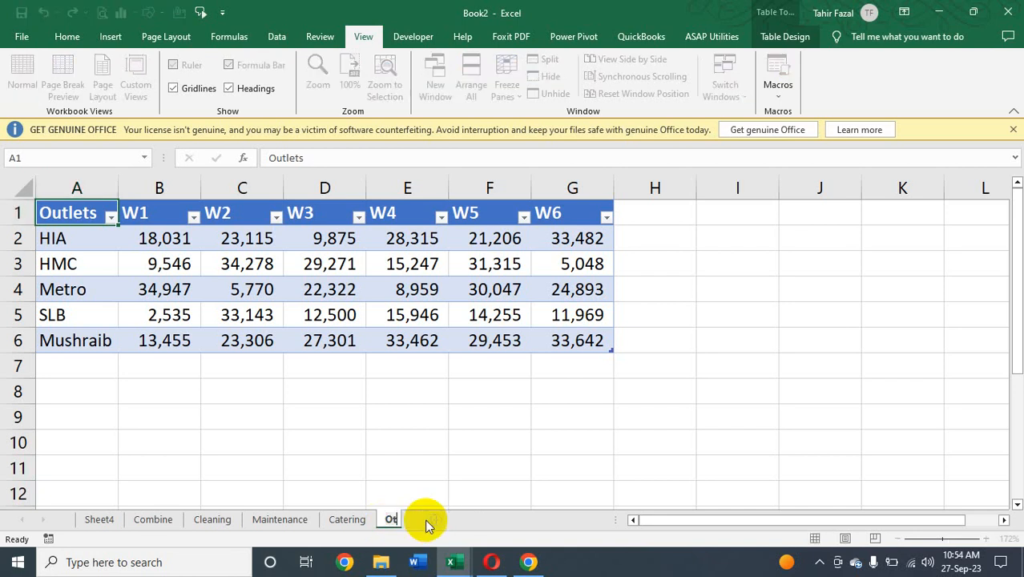
{"action": "type", "text": "s"}
{"action": "key", "text": "Return"}
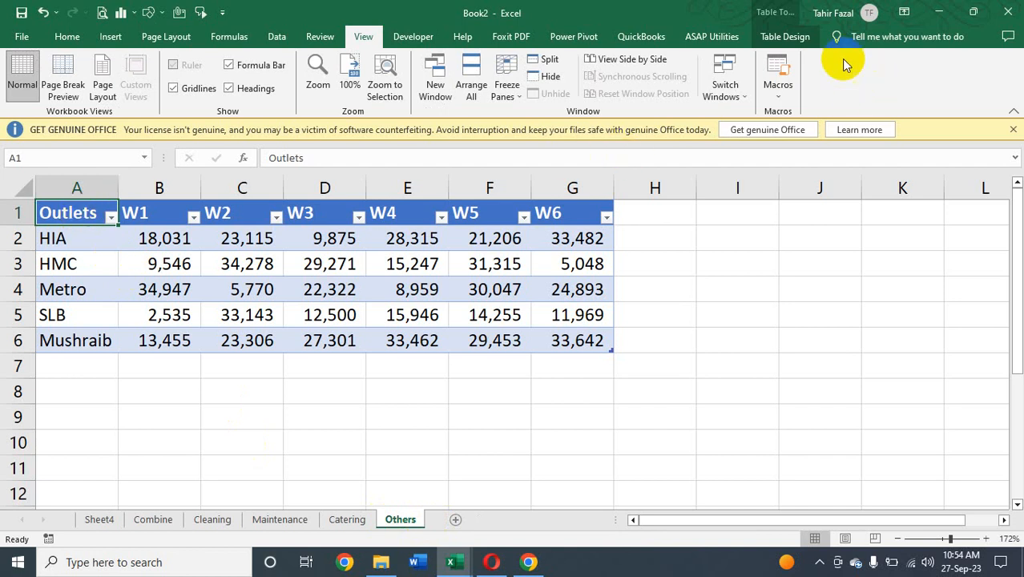
- Rename the table on the Others sheet as Others
{"action": "left_click", "coordinate": [784, 38]}
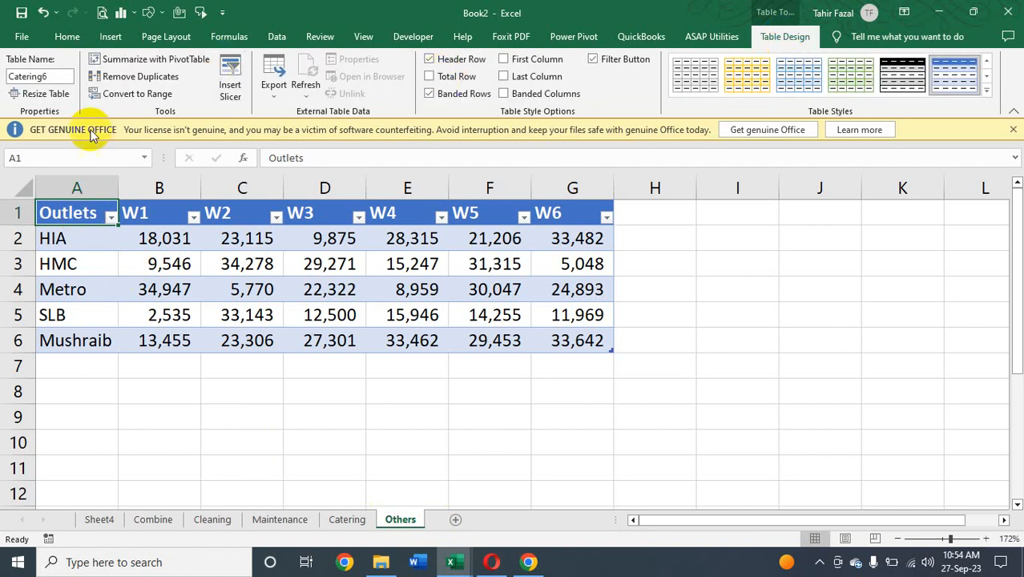
{"action": "left_click", "coordinate": [50, 76]}
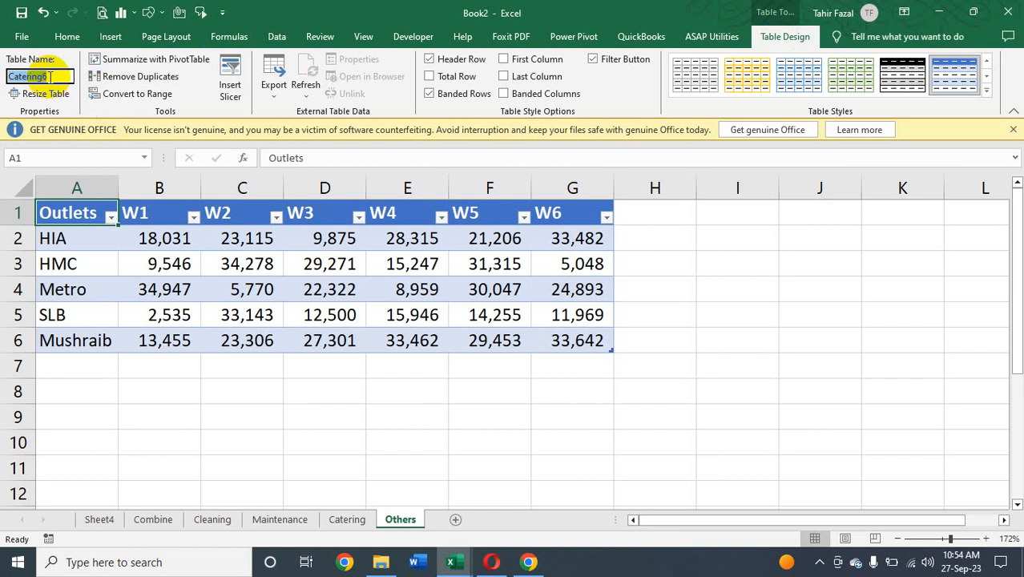
{"action": "type", "text": "Others"}
{"action": "key", "text": "Return"}
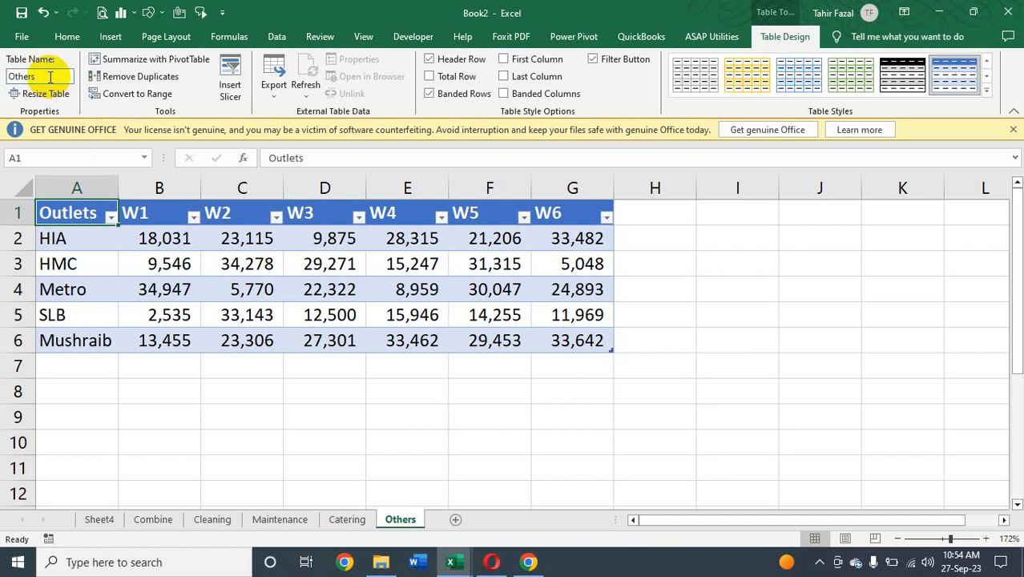
- Refresh the query table on the Combine sheet
{"action": "left_click", "coordinate": [165, 520]}
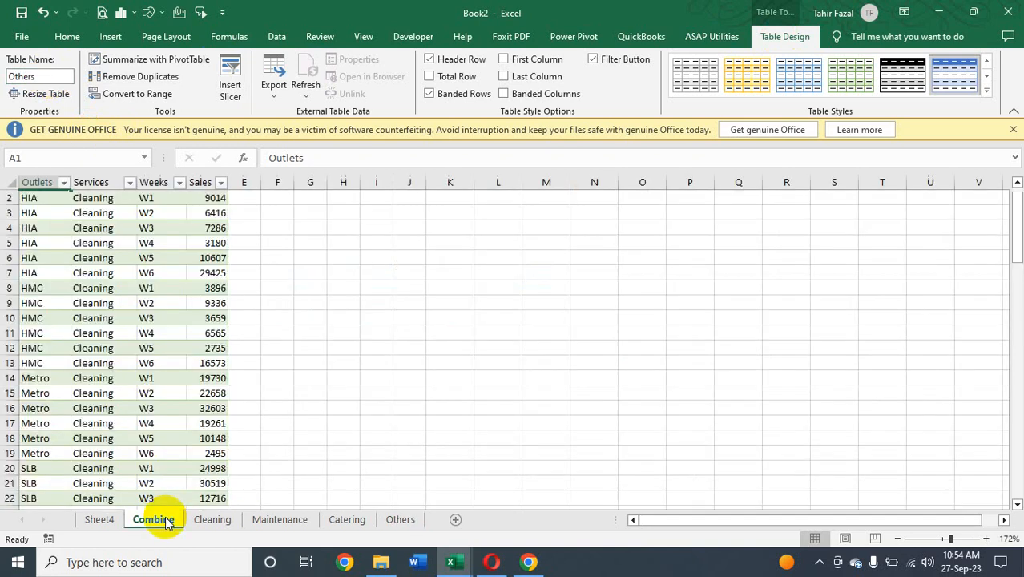
{"action": "left_click", "coordinate": [94, 227]}
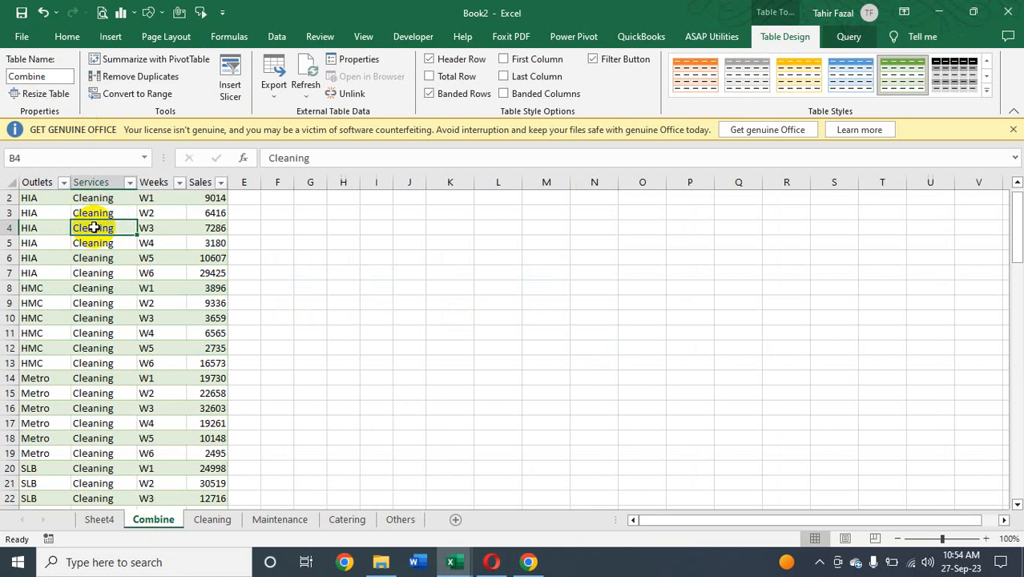
{"action": "right_click", "coordinate": [94, 228]}
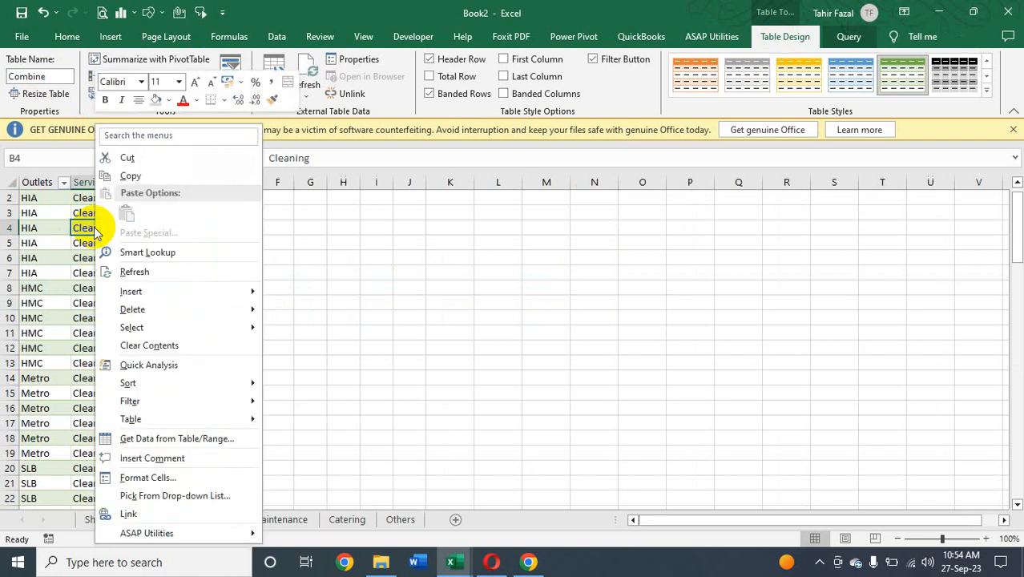
{"action": "left_click", "coordinate": [133, 274]}
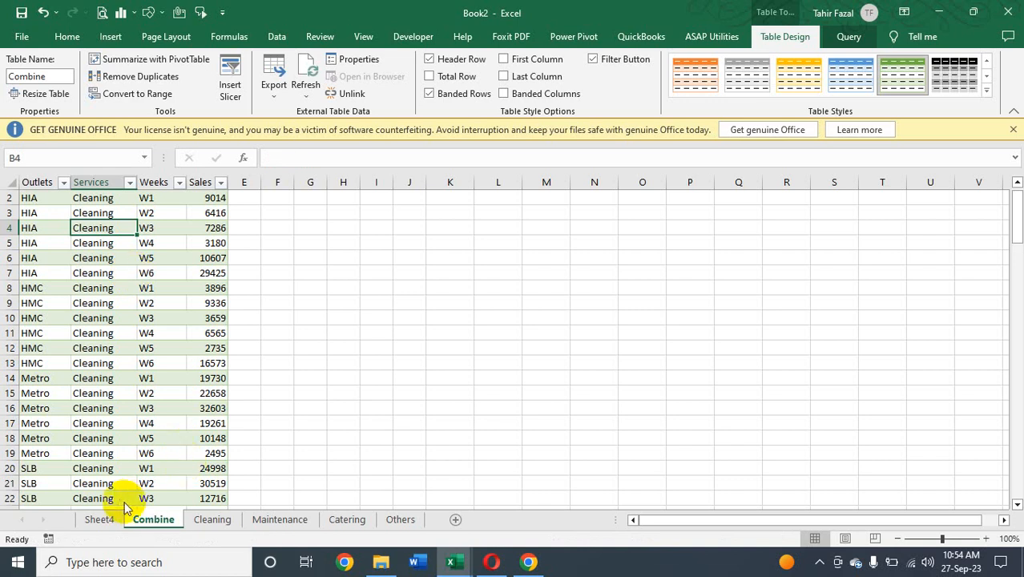
- Refresh all the pivot tables on the Sheet4 dashboard, starting from the Services pivot table
{"action": "left_click", "coordinate": [99, 519]}
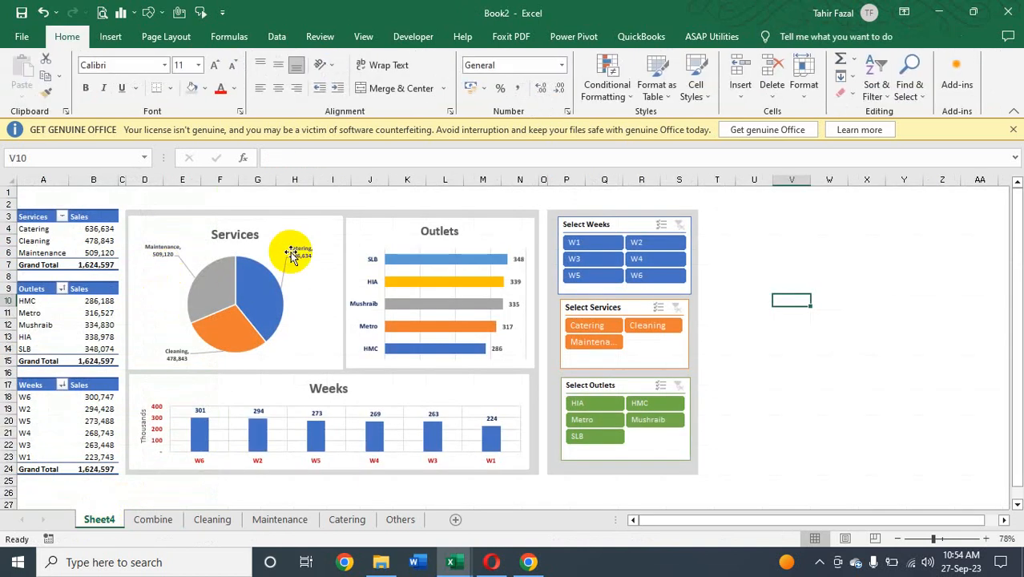
{"action": "left_click", "coordinate": [35, 230]}
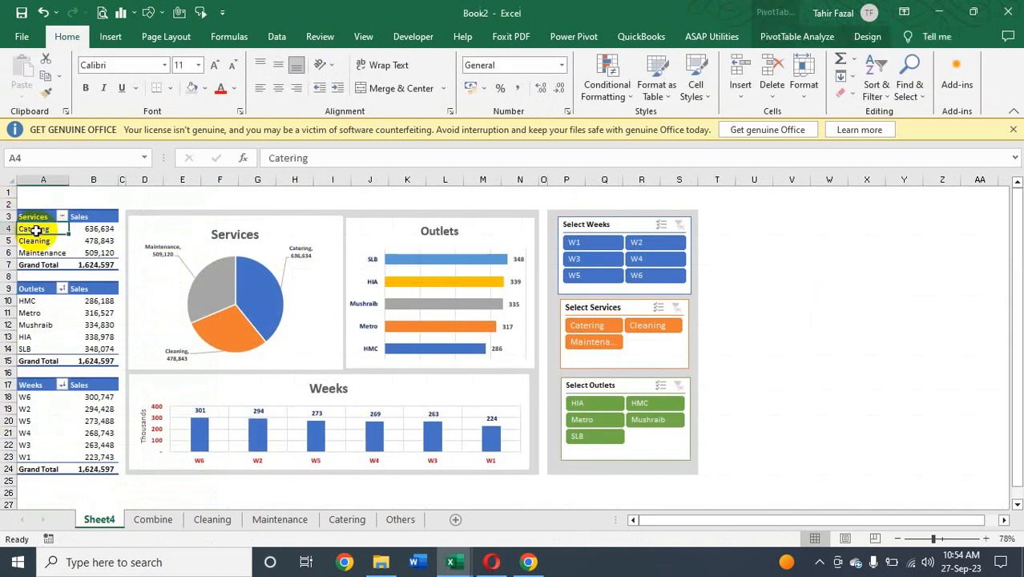
{"action": "left_click", "coordinate": [797, 37]}
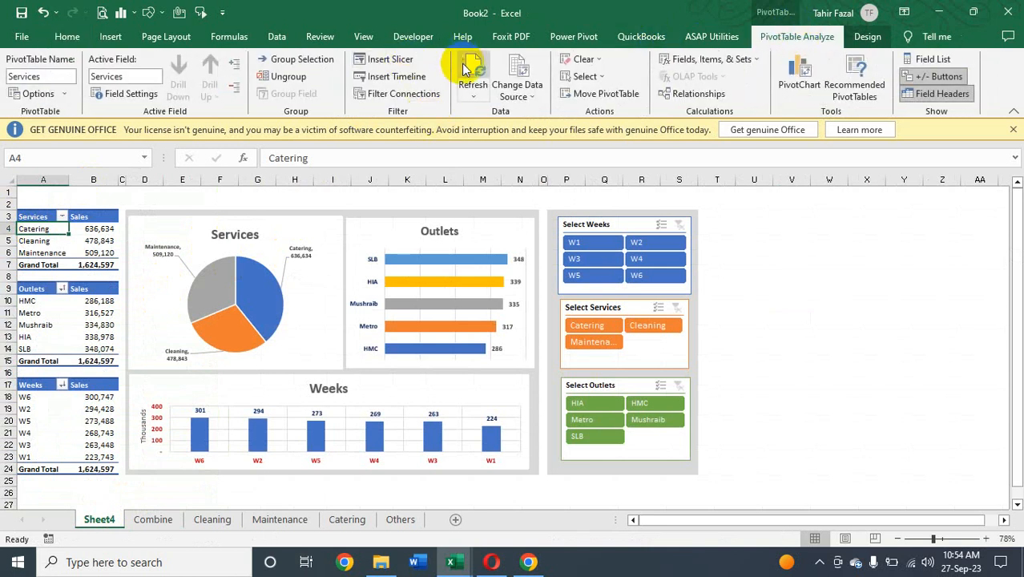
{"action": "left_click", "coordinate": [473, 103]}
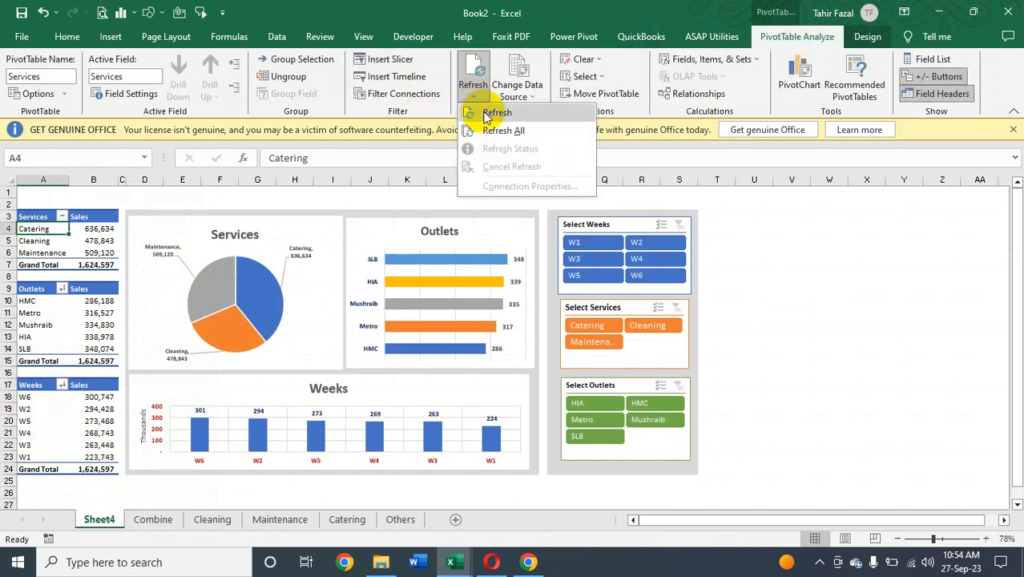
{"action": "left_click", "coordinate": [486, 126]}
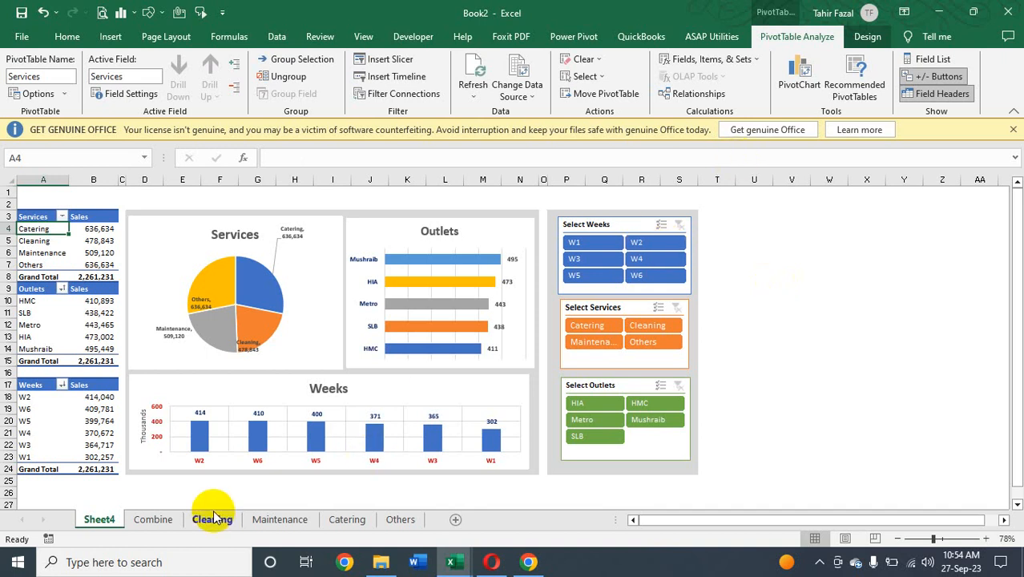
- Refresh the Combine query table again and check which services its Services column filter lists
{"action": "left_click", "coordinate": [155, 519]}
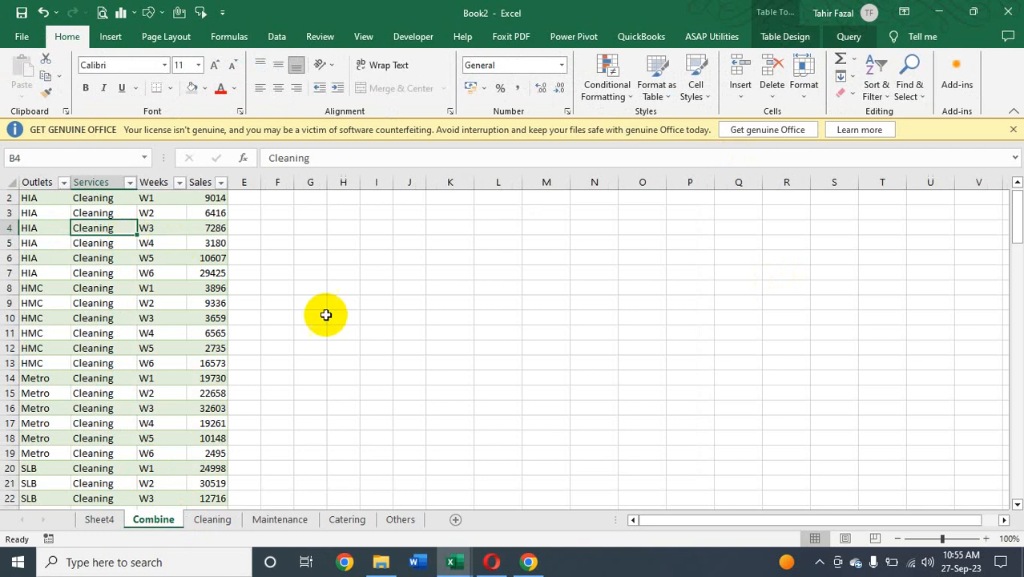
{"action": "left_click", "coordinate": [403, 521]}
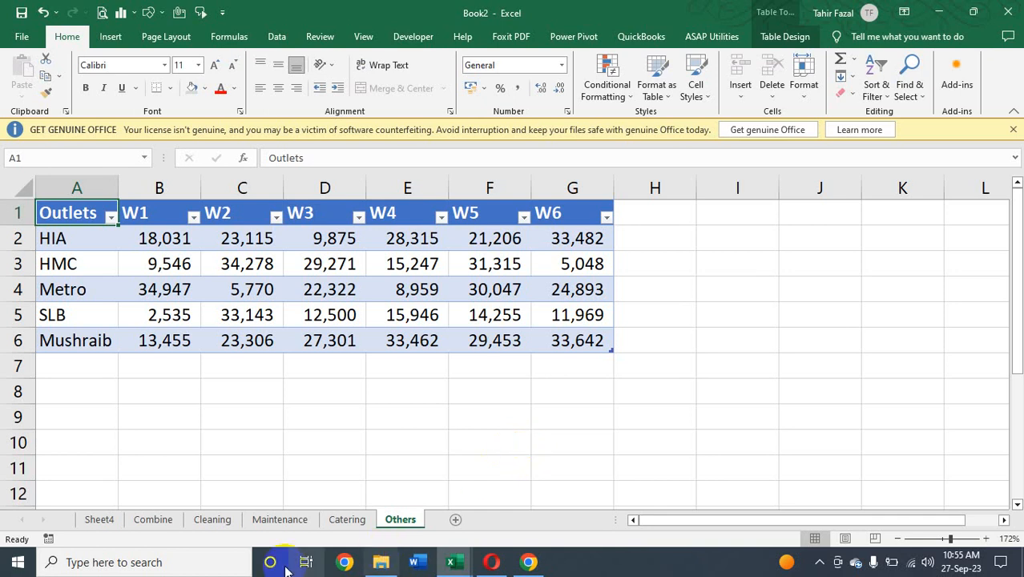
{"action": "left_click", "coordinate": [166, 521]}
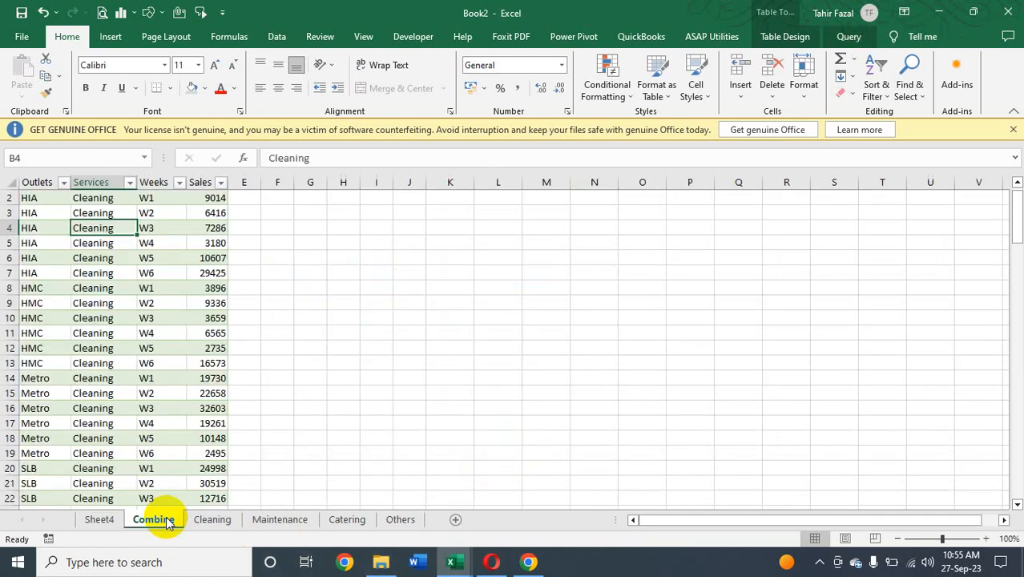
{"action": "right_click", "coordinate": [88, 228]}
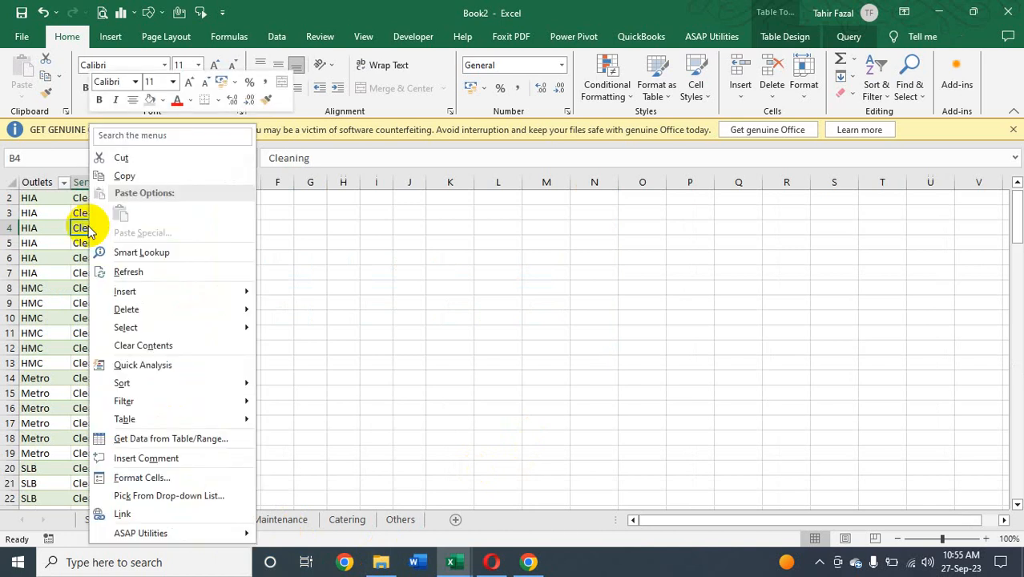
{"action": "left_click", "coordinate": [127, 272]}
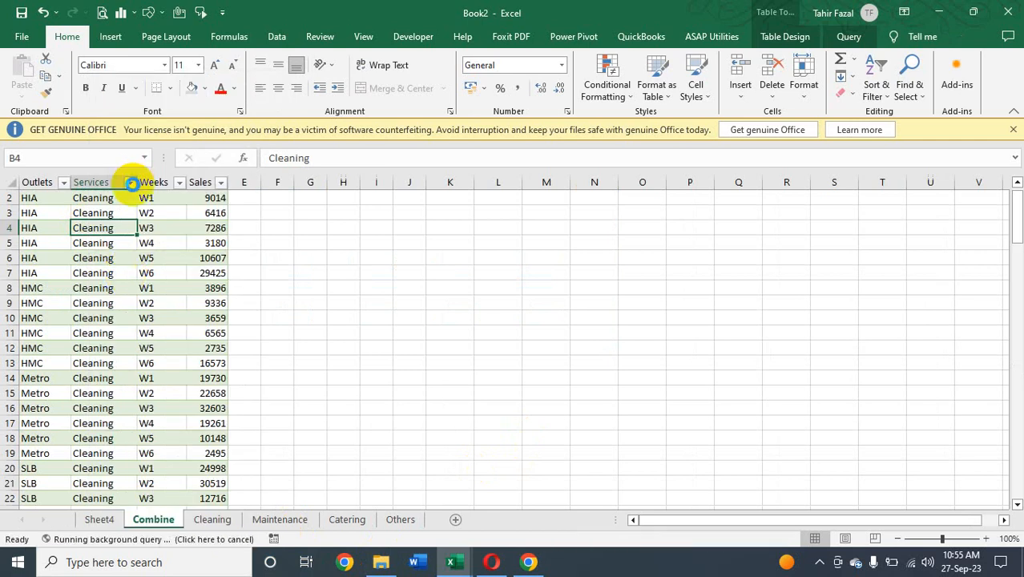
{"action": "left_click", "coordinate": [131, 184]}
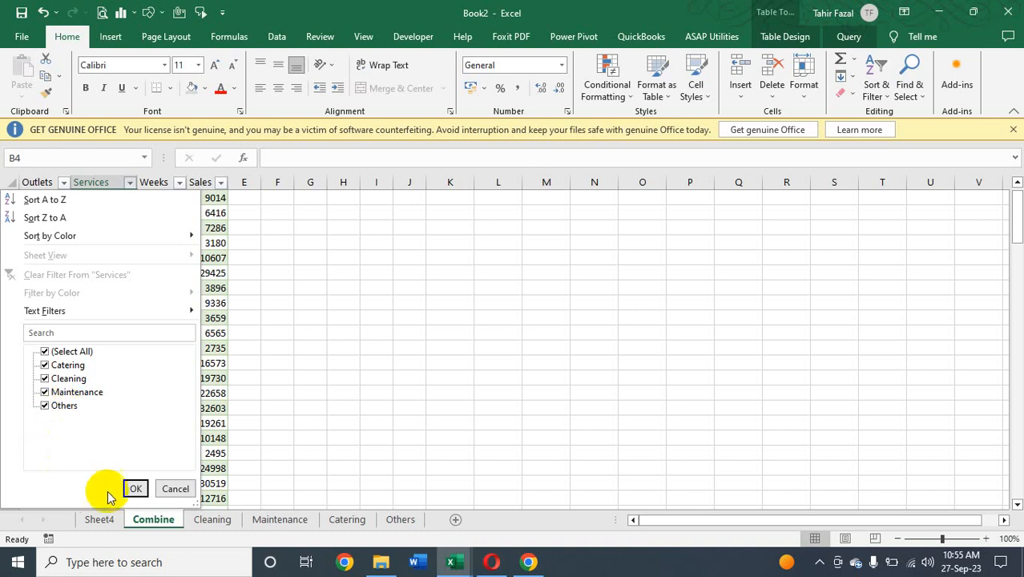
{"action": "left_click", "coordinate": [105, 519]}
- Rename Sheet4 as Dashboard
{"action": "left_click", "coordinate": [106, 519]}
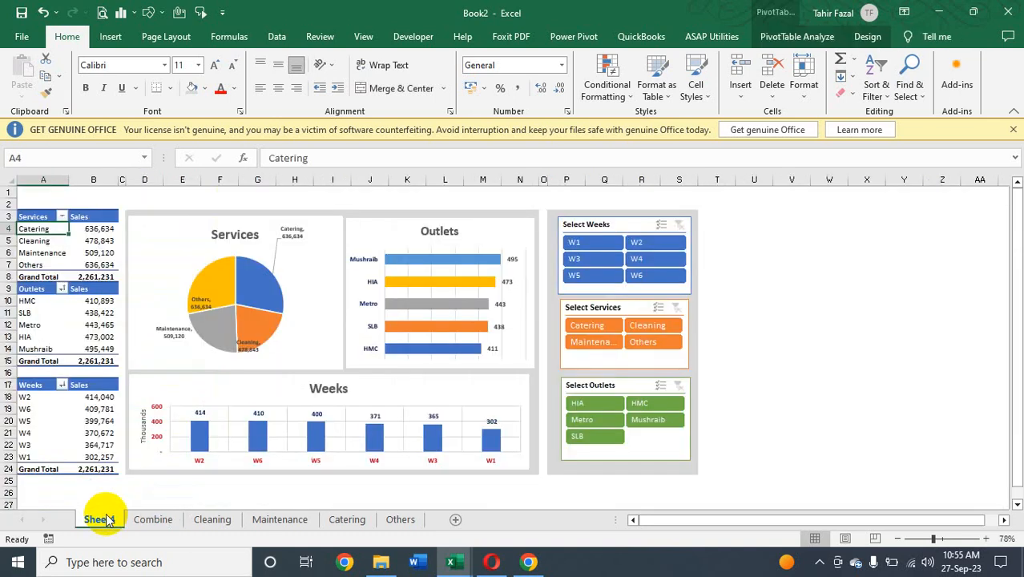
{"action": "double_click", "coordinate": [112, 521]}
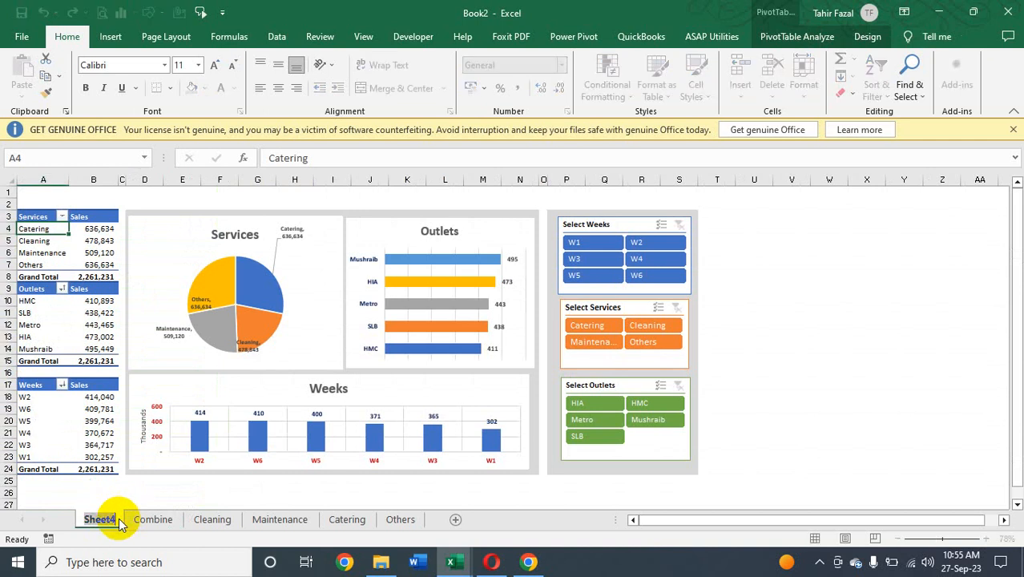
{"action": "type", "text": "Dashboard"}
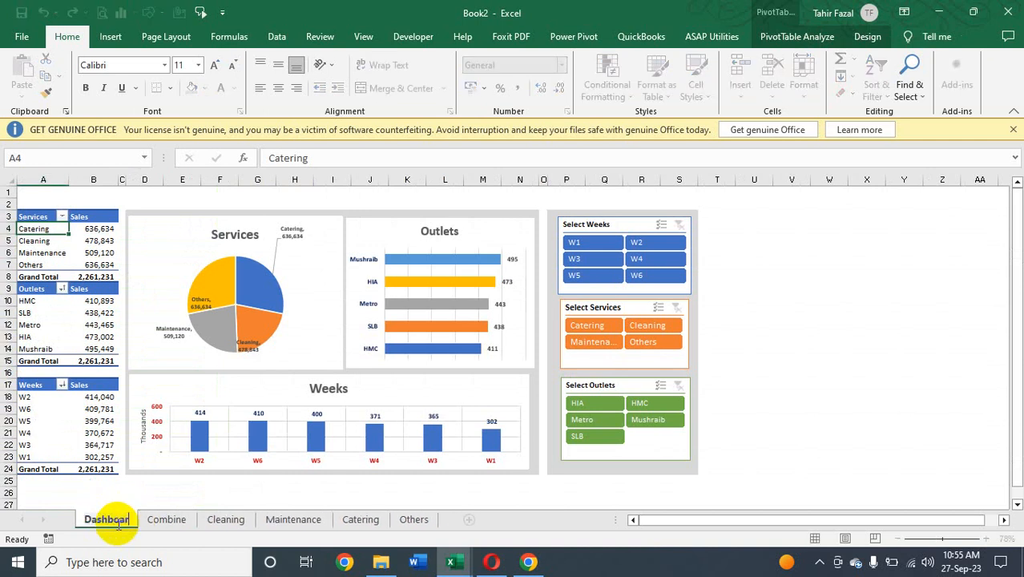
{"action": "key", "text": "Return"}
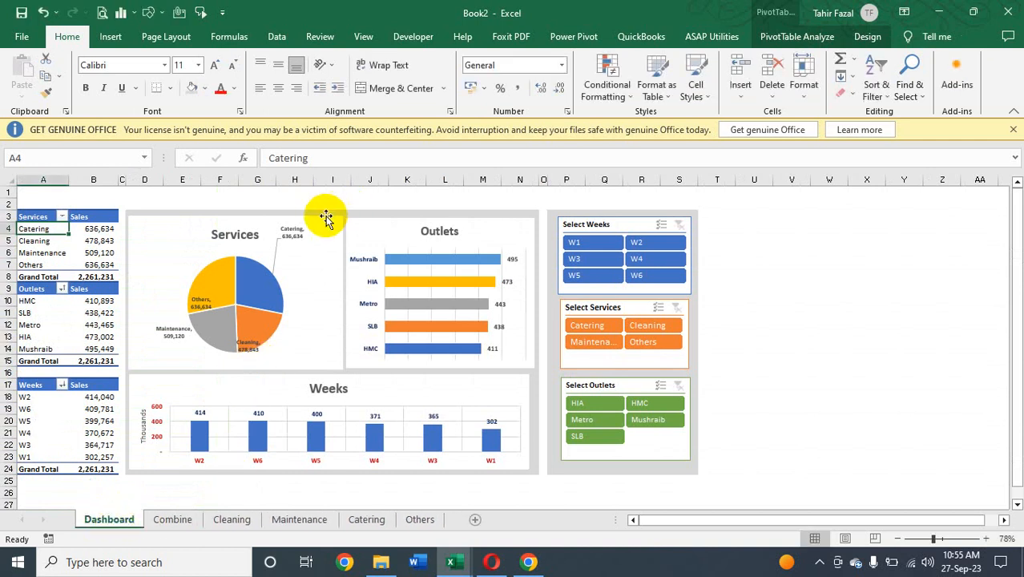
{"action": "left_click", "coordinate": [323, 218]}
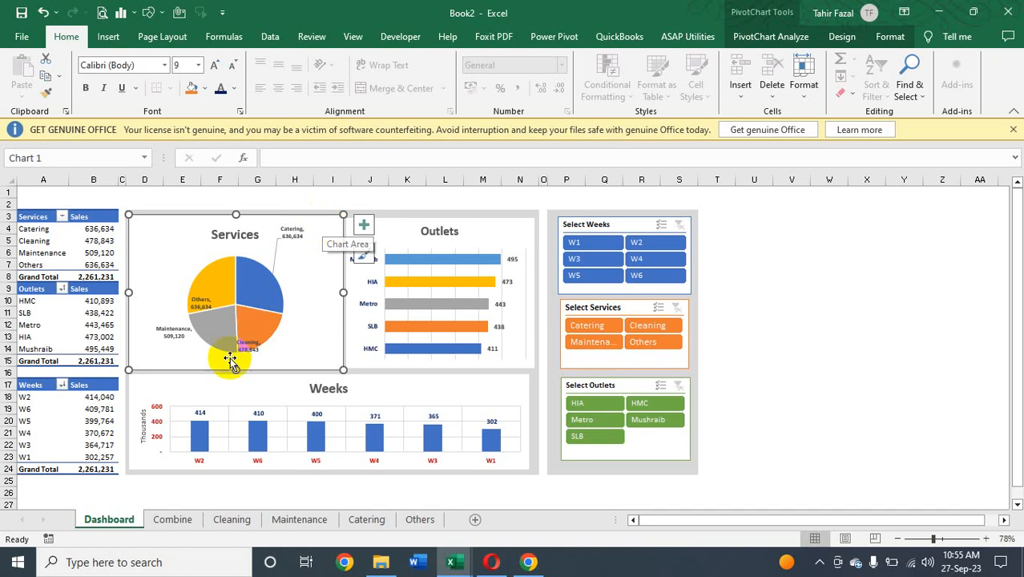
{"action": "left_click", "coordinate": [8, 289]}
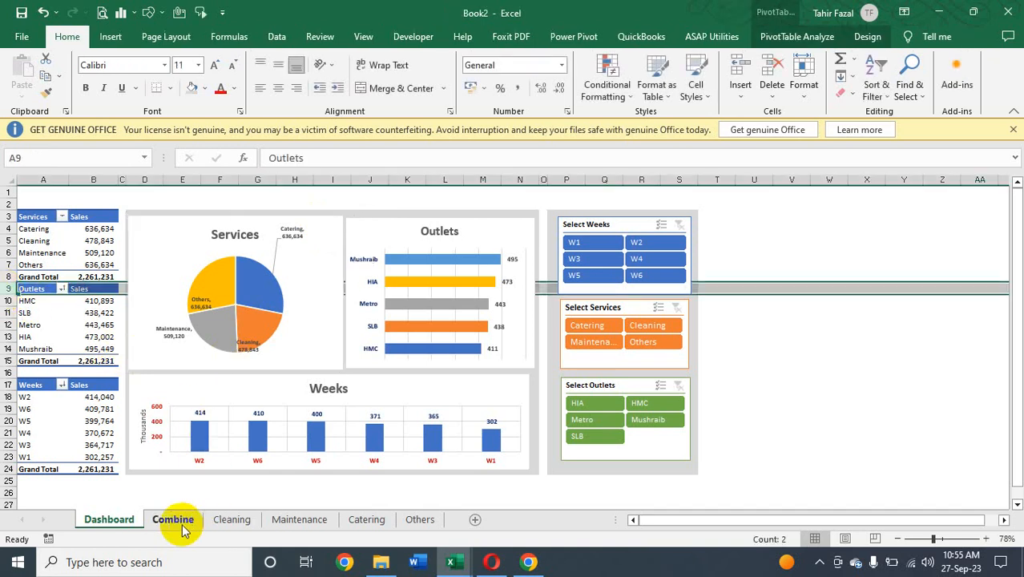
- Refresh all data sources in the workbook, starting from the Services pivot table on the Dashboard sheet
{"action": "left_click", "coordinate": [52, 252]}
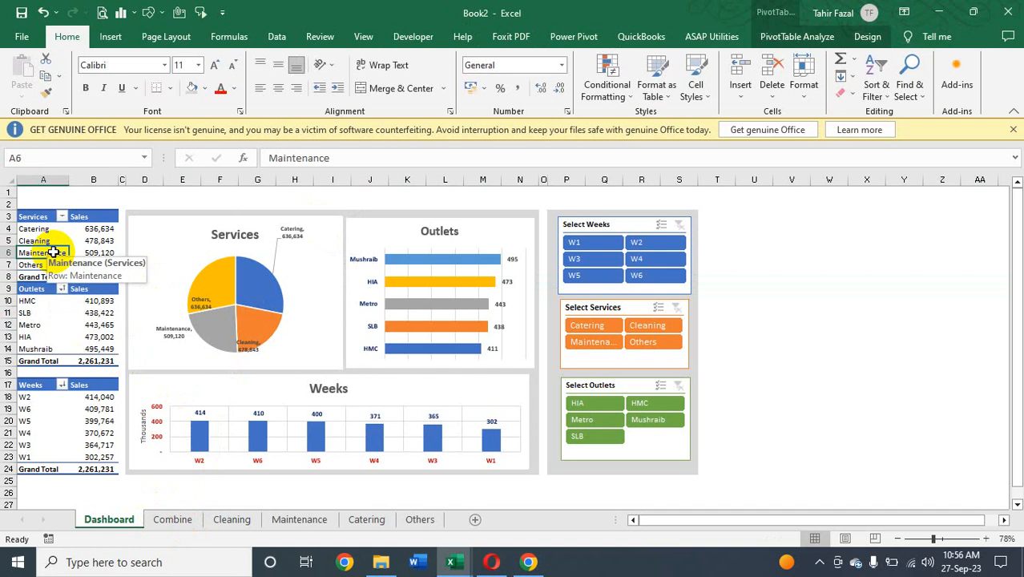
{"action": "right_click", "coordinate": [52, 252]}
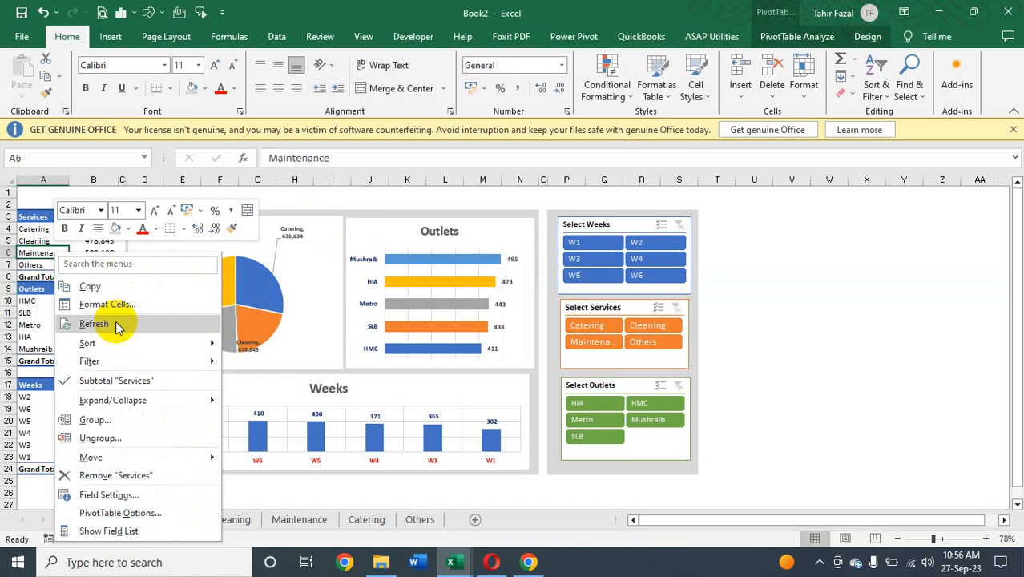
{"action": "left_click", "coordinate": [799, 47]}
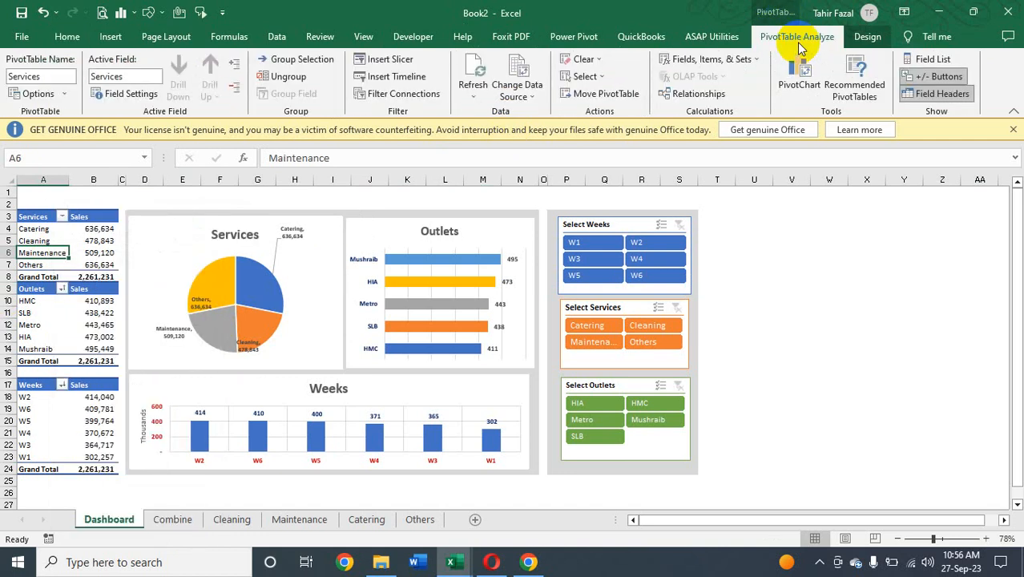
{"action": "left_click", "coordinate": [474, 99]}
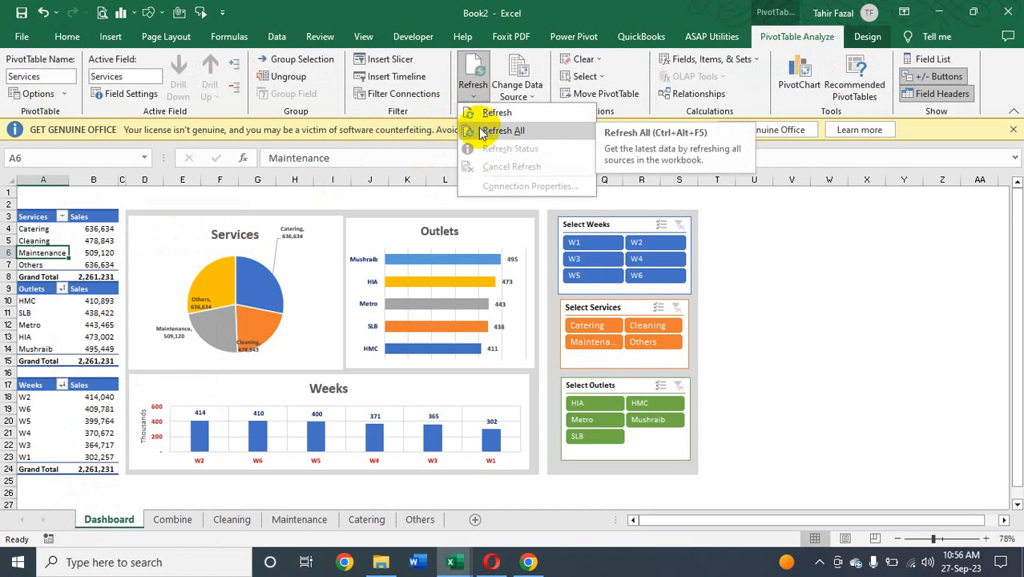
{"action": "left_click", "coordinate": [481, 132]}
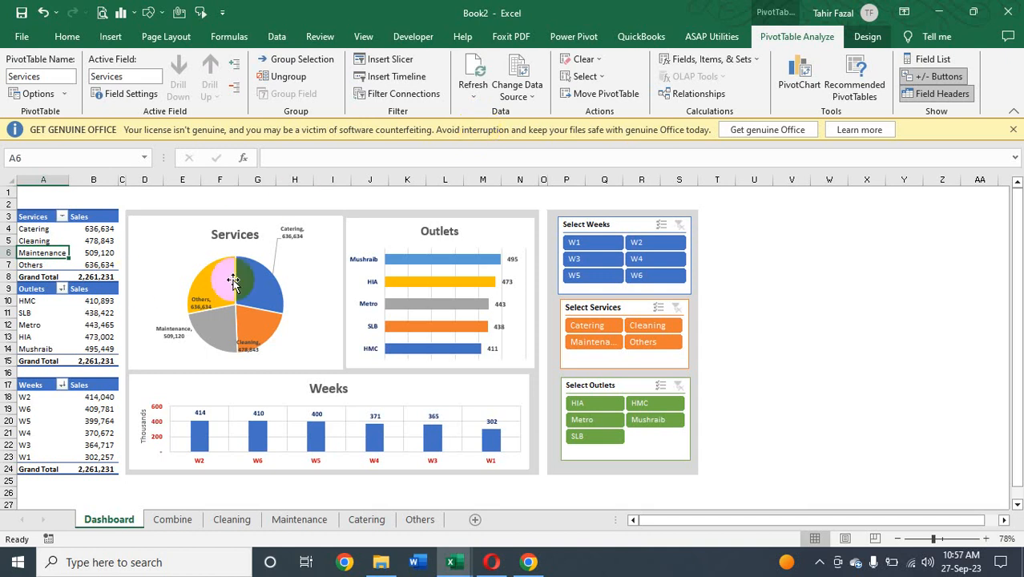
- Move the Others and Cleaning data labels of the Services pie chart outside their slices, with Others beyond the upper-left edge and Cleaning beyond the lower-right
{"action": "left_click", "coordinate": [202, 298]}
{"action": "left_click", "coordinate": [203, 293]}
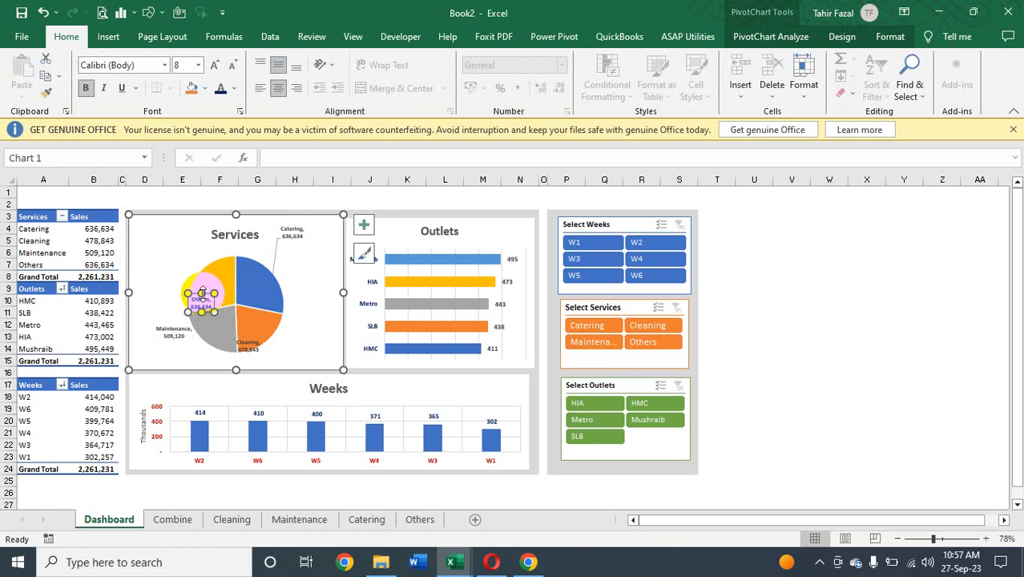
{"action": "left_click_drag", "start_coordinate": [204, 293], "coordinate": [178, 253]}
{"action": "left_click", "coordinate": [250, 343]}
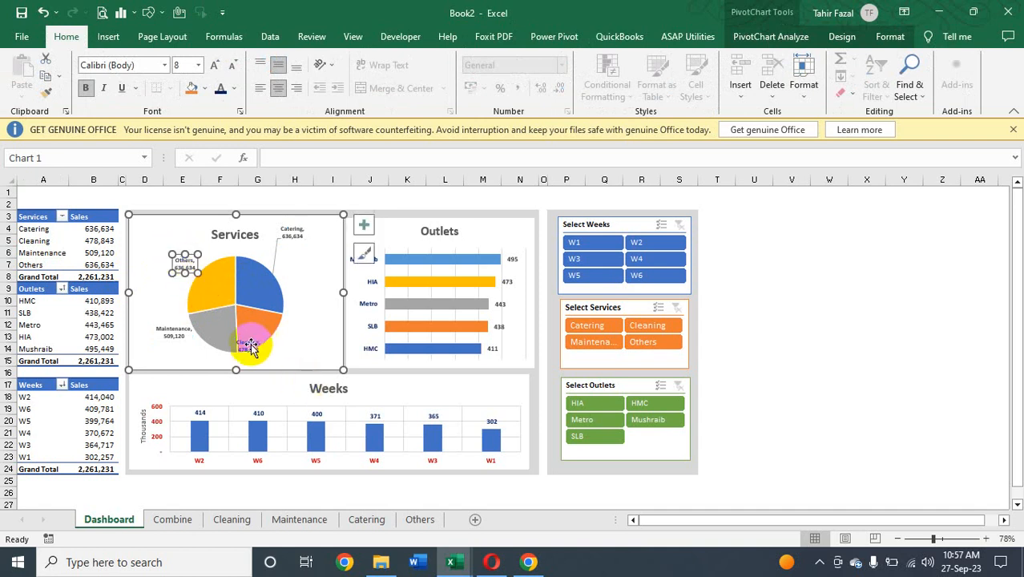
{"action": "left_click_drag", "start_coordinate": [250, 342], "coordinate": [306, 348]}
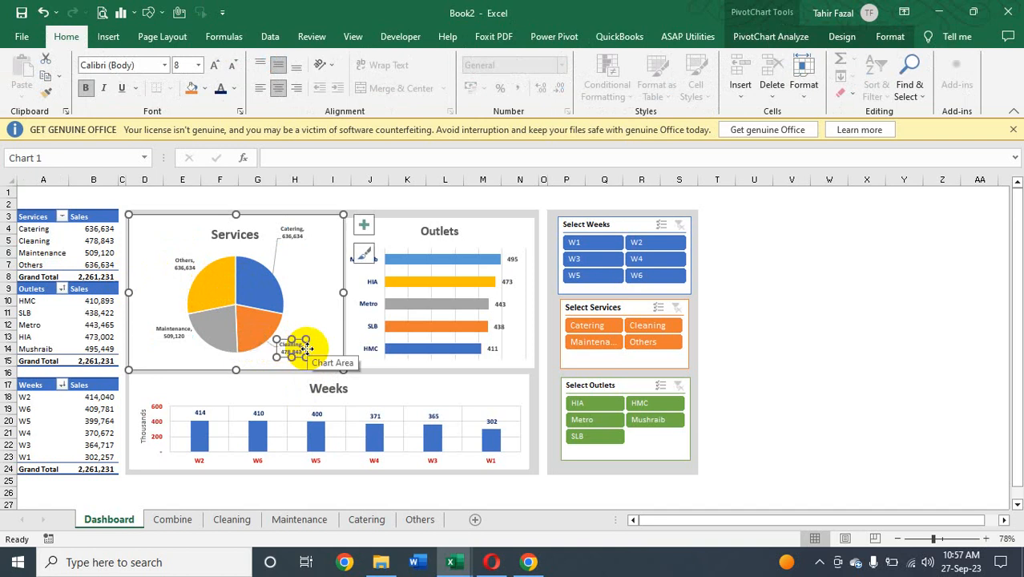
{"action": "left_click", "coordinate": [188, 264]}
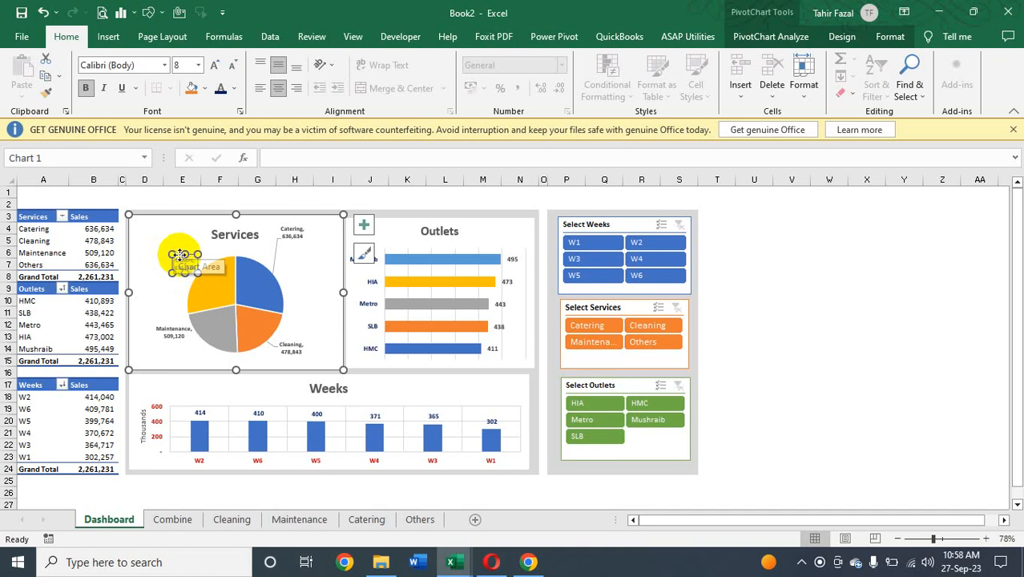
{"action": "left_click_drag", "start_coordinate": [180, 255], "coordinate": [164, 241]}
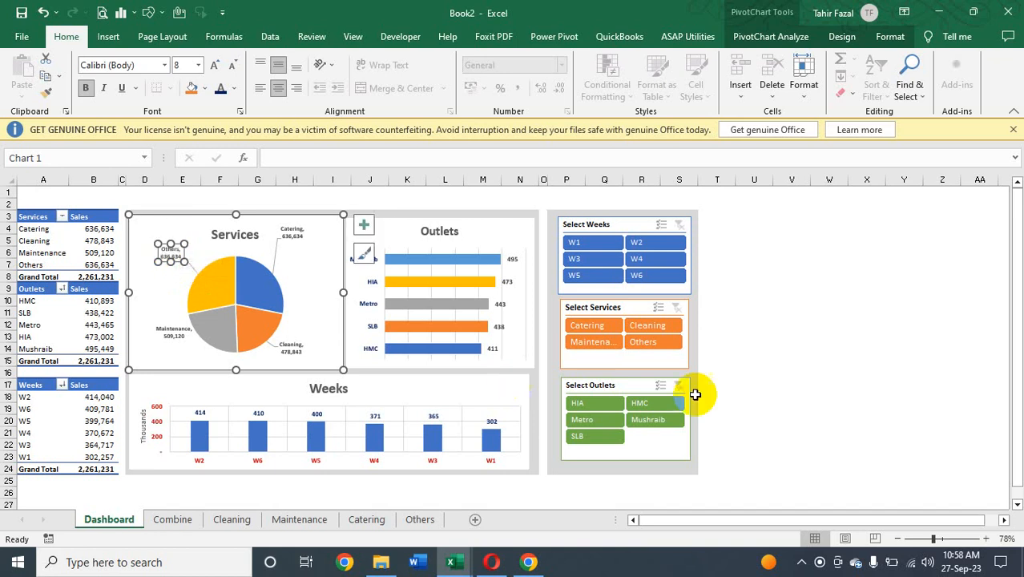
{"action": "left_click", "coordinate": [802, 562]}
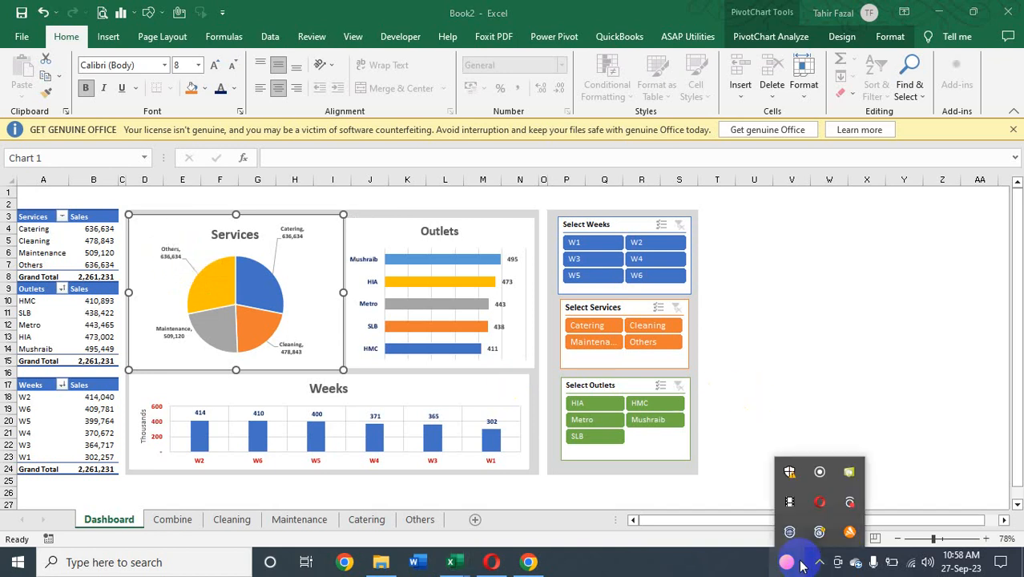